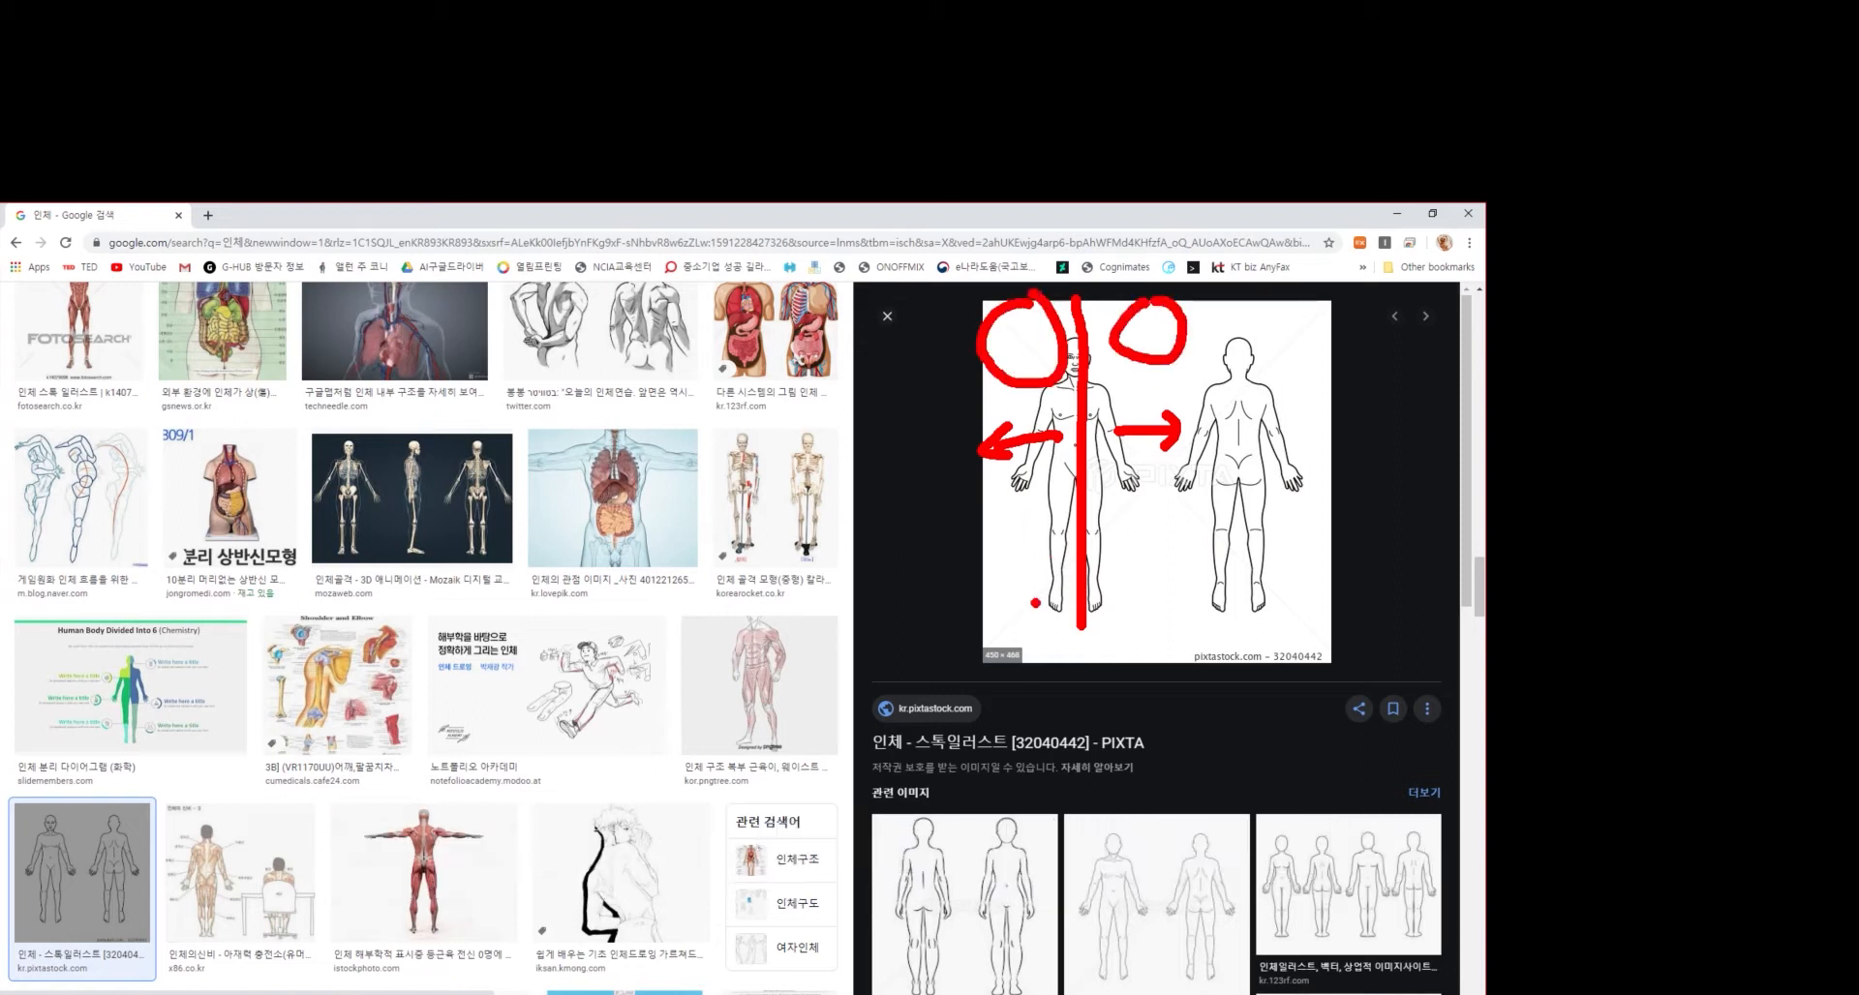
{"action": "mouse_move", "coordinate": [1009, 486]}
{"action": "left_mouse_down"}
{"action": "mouse_move", "coordinate": [1002, 581]}
{"action": "mouse_move", "coordinate": [1011, 479]}
{"action": "left_mouse_up"}
{"action": "mouse_move", "coordinate": [1162, 482]}
{"action": "left_mouse_down"}
{"action": "mouse_move", "coordinate": [1109, 523]}
{"action": "mouse_move", "coordinate": [1162, 480]}
{"action": "left_mouse_up"}
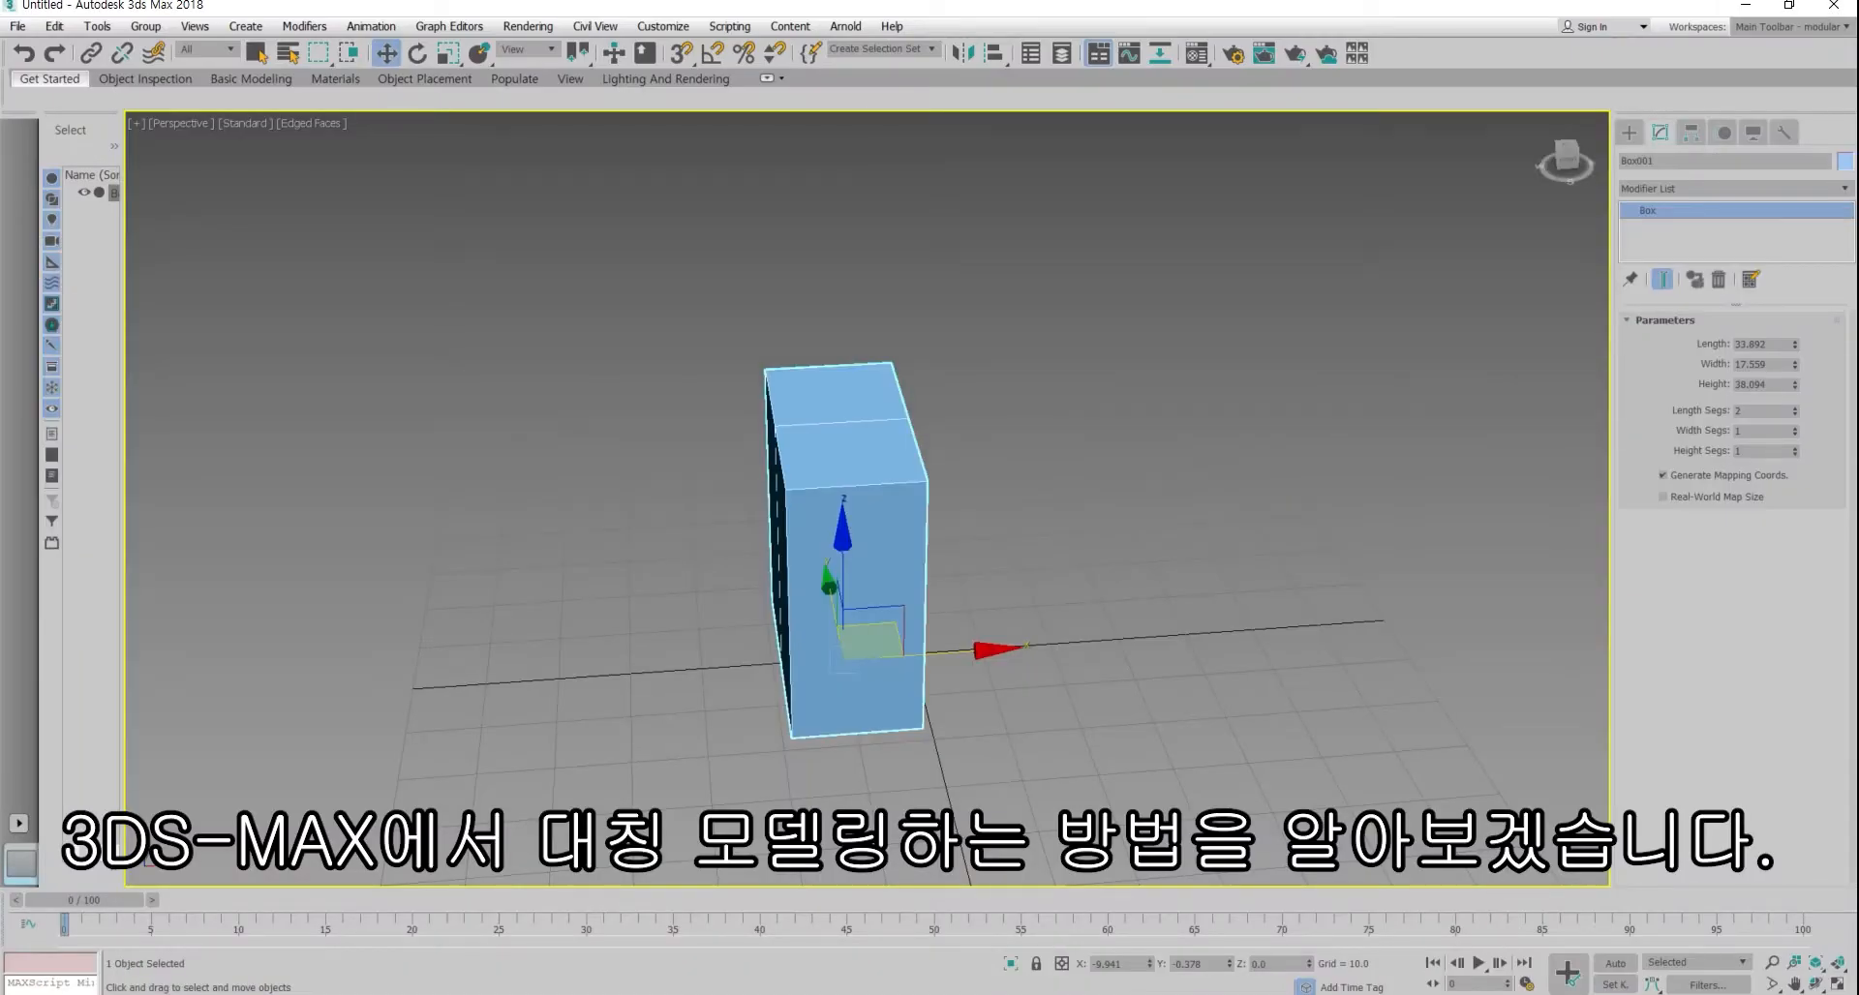
Step: Set the box's width and height segments to 2 and convert it to an Editable Poly
{"action": "type", "text": "2"}
{"action": "key", "text": "Return"}
{"action": "type", "text": "2"}
{"action": "key", "text": "Return"}
{"action": "right_click", "coordinate": [859, 487]}
{"action": "mouse_move", "coordinate": [920, 700]}
{"action": "left_click", "coordinate": [1055, 717]}
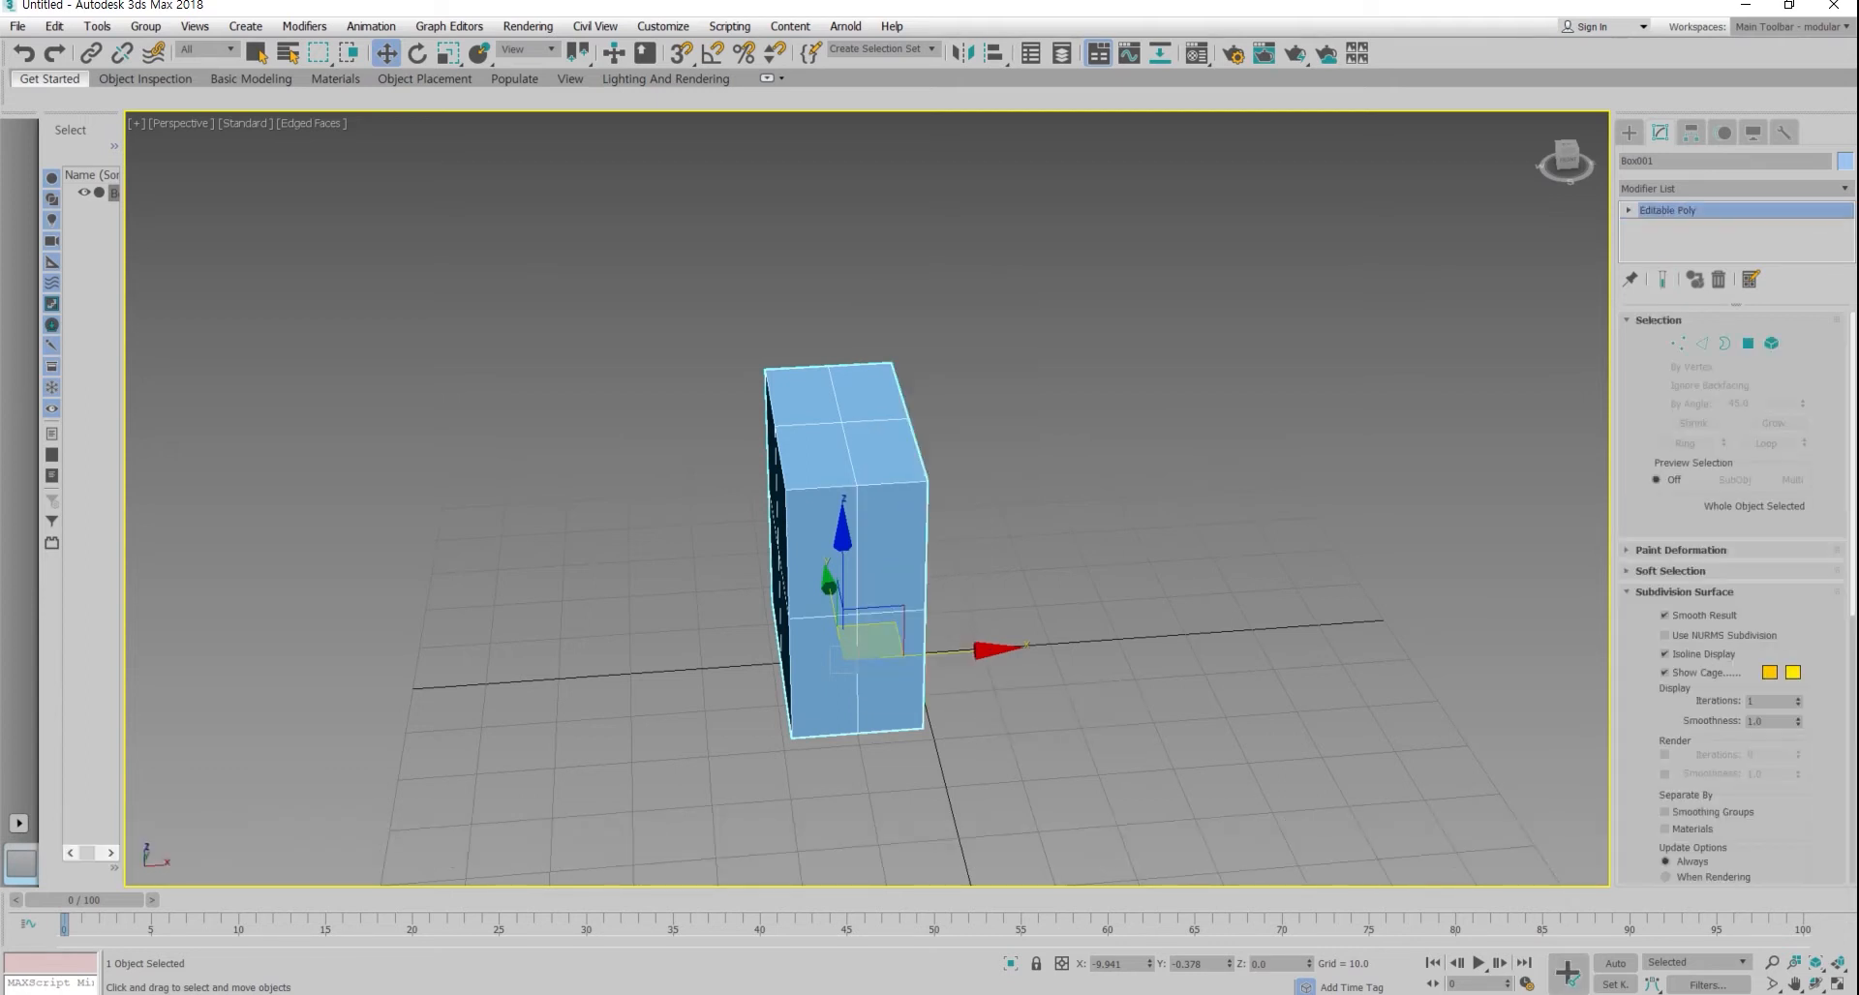
Step: Select the four polygons on the box's outer left face and scale them down uniformly
{"action": "key", "text": "4"}
{"action": "left_click", "coordinate": [864, 527]}
{"action": "left_click", "coordinate": [755, 499], "text": "ctrl"}
{"action": "left_click", "coordinate": [760, 620], "text": "ctrl"}
{"action": "left_click", "coordinate": [864, 653], "text": "ctrl"}
{"action": "key", "text": "r"}
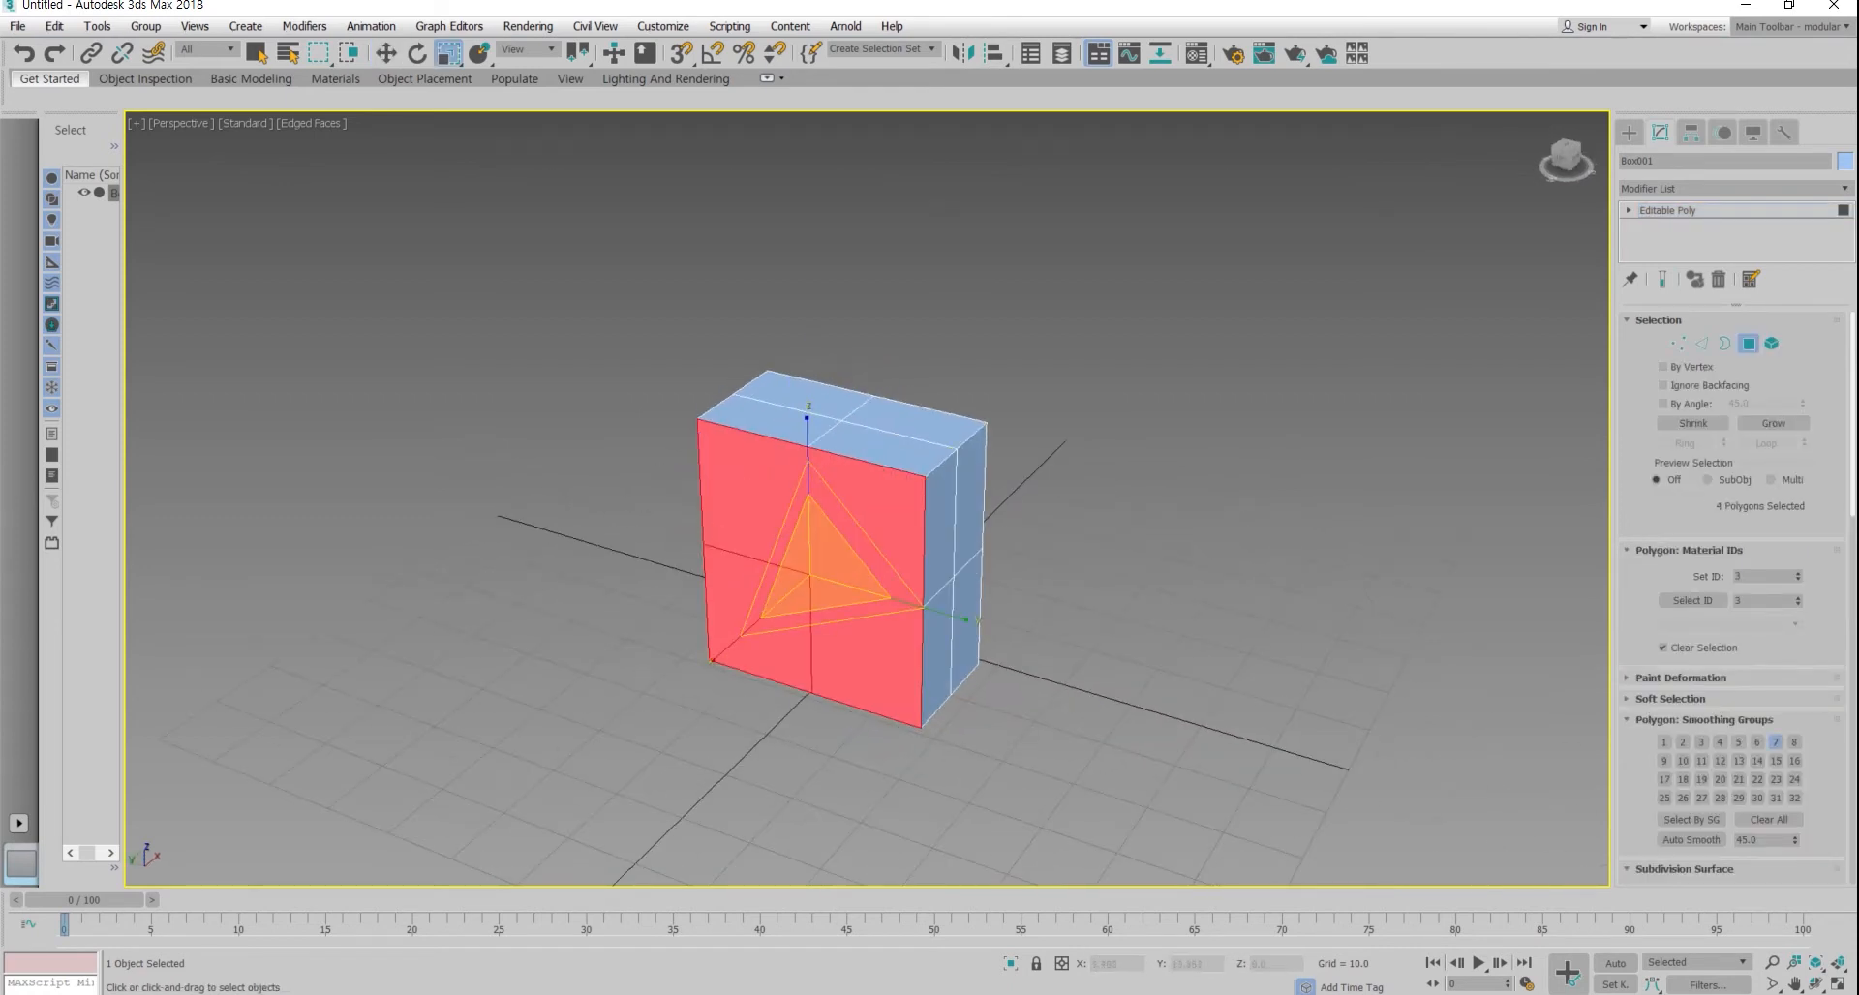
{"action": "left_click_drag", "start_coordinate": [812, 566], "coordinate": [833, 620]}
Step: Select the middle horizontal row of vertices and scale it outward to widen the box at mid-height
{"action": "middle_click_drag", "start_coordinate": [968, 581], "coordinate": [1229, 591], "text": "alt"}
{"action": "key", "text": "1"}
{"action": "left_click_drag", "start_coordinate": [1016, 559], "coordinate": [644, 634]}
{"action": "left_click_drag", "start_coordinate": [835, 537], "coordinate": [876, 523]}
{"action": "middle_click_drag", "start_coordinate": [876, 523], "coordinate": [833, 511], "text": "alt"}
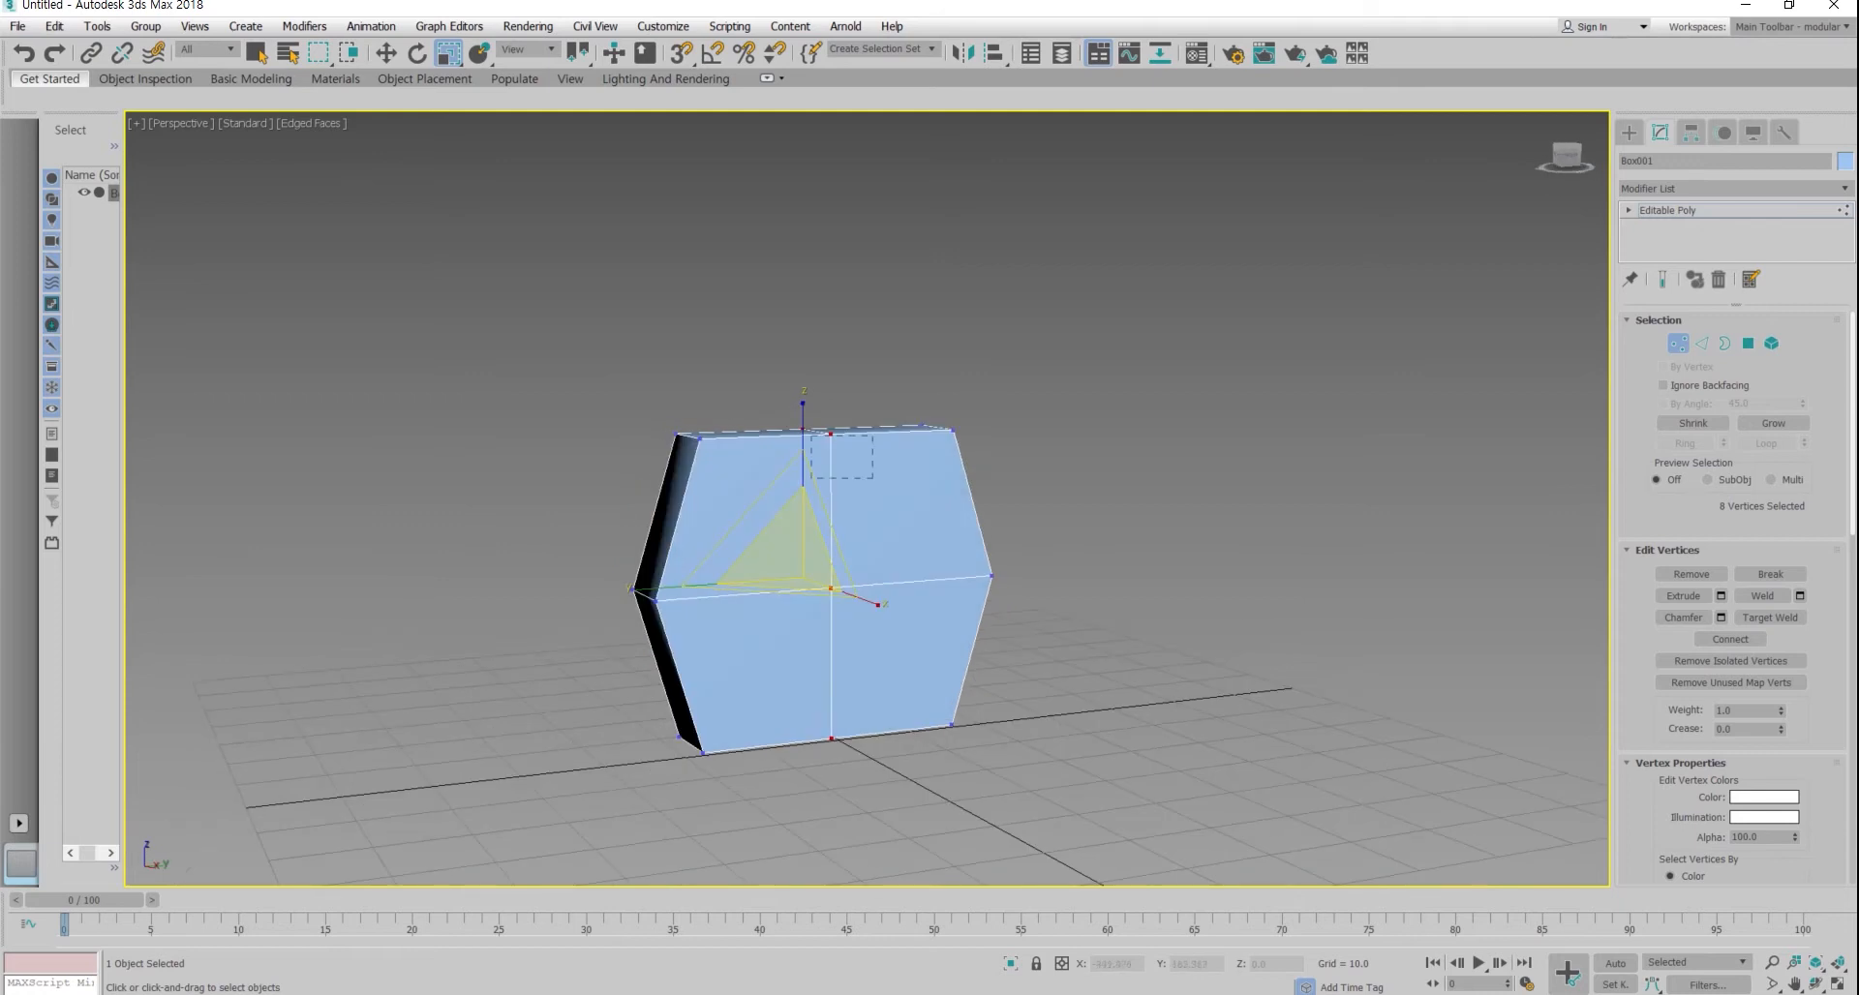
Step: Select the vertices in the middle of the box's top and move them slightly upward
{"action": "left_click_drag", "start_coordinate": [812, 435], "coordinate": [809, 426]}
{"action": "key", "text": "w"}
{"action": "left_click_drag", "start_coordinate": [816, 329], "coordinate": [816, 302]}
Step: Delete the four polygons of the flat right face to leave that side open, and exit polygon sub-object editing
{"action": "middle_click_drag", "start_coordinate": [872, 504], "coordinate": [756, 504], "text": "alt"}
{"action": "left_click", "coordinate": [1747, 343]}
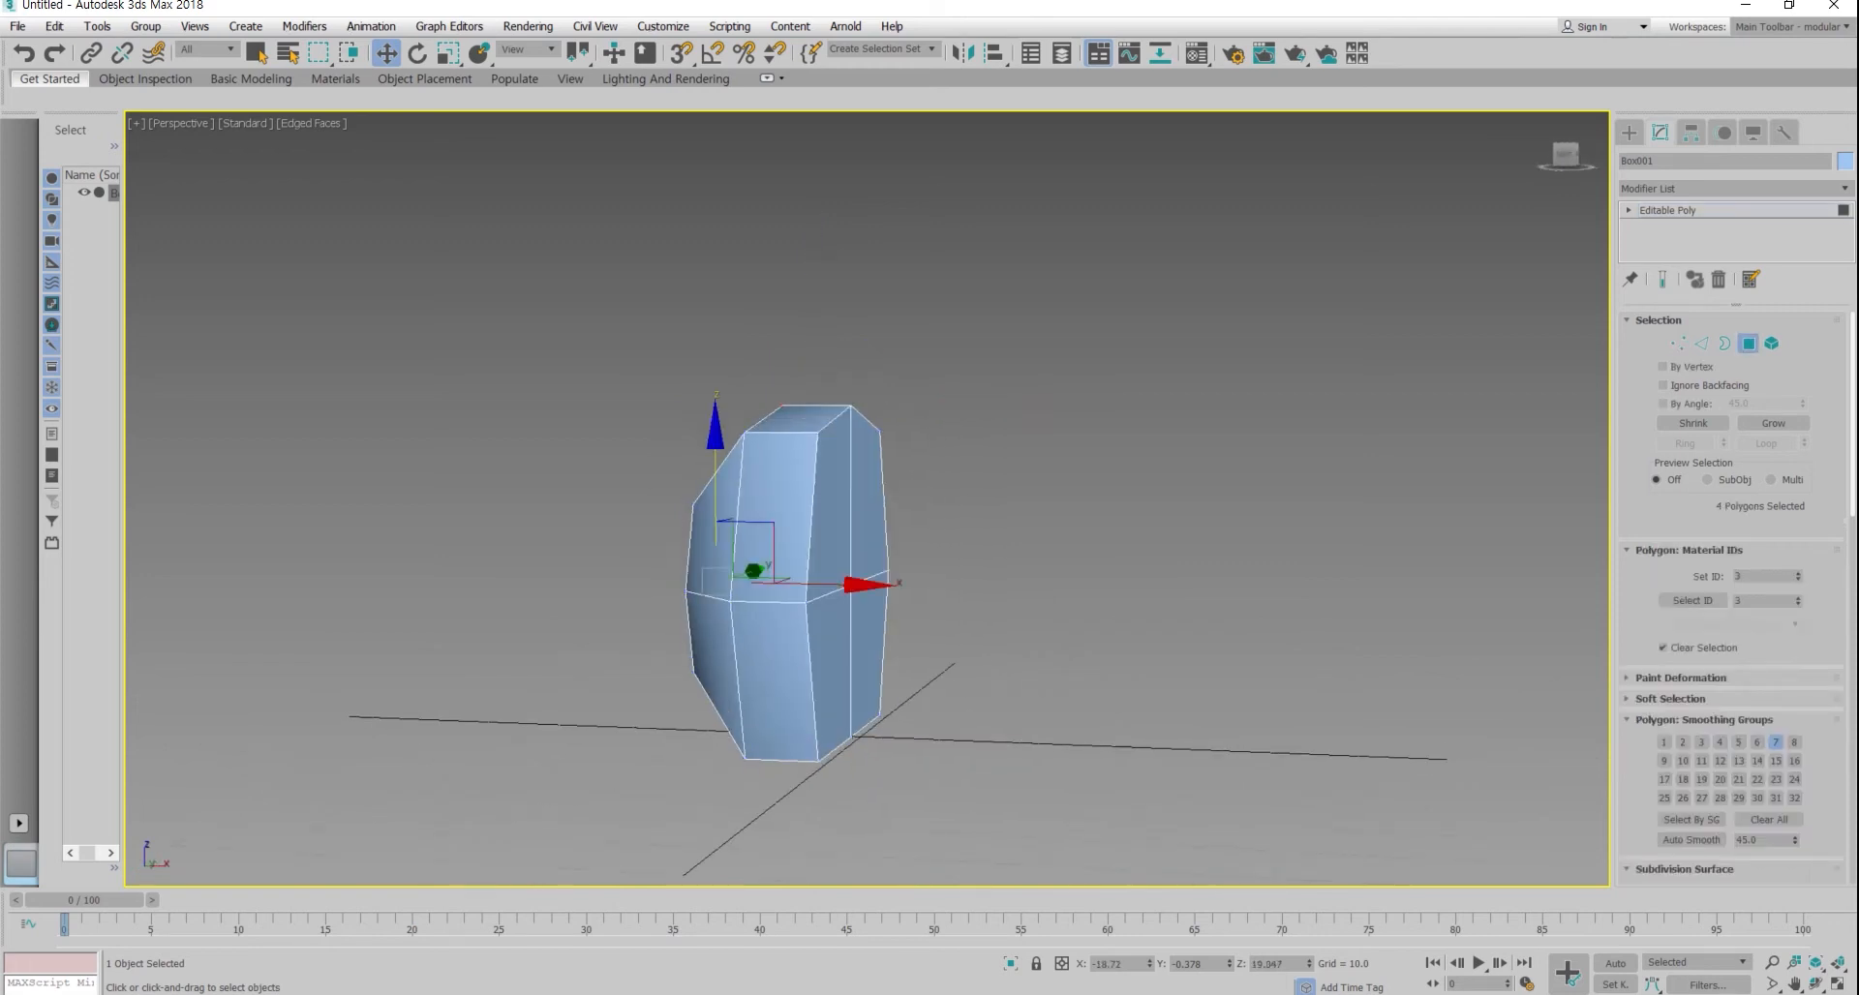
{"action": "left_click", "coordinate": [831, 503]}
{"action": "left_click", "coordinate": [832, 659], "text": "shift"}
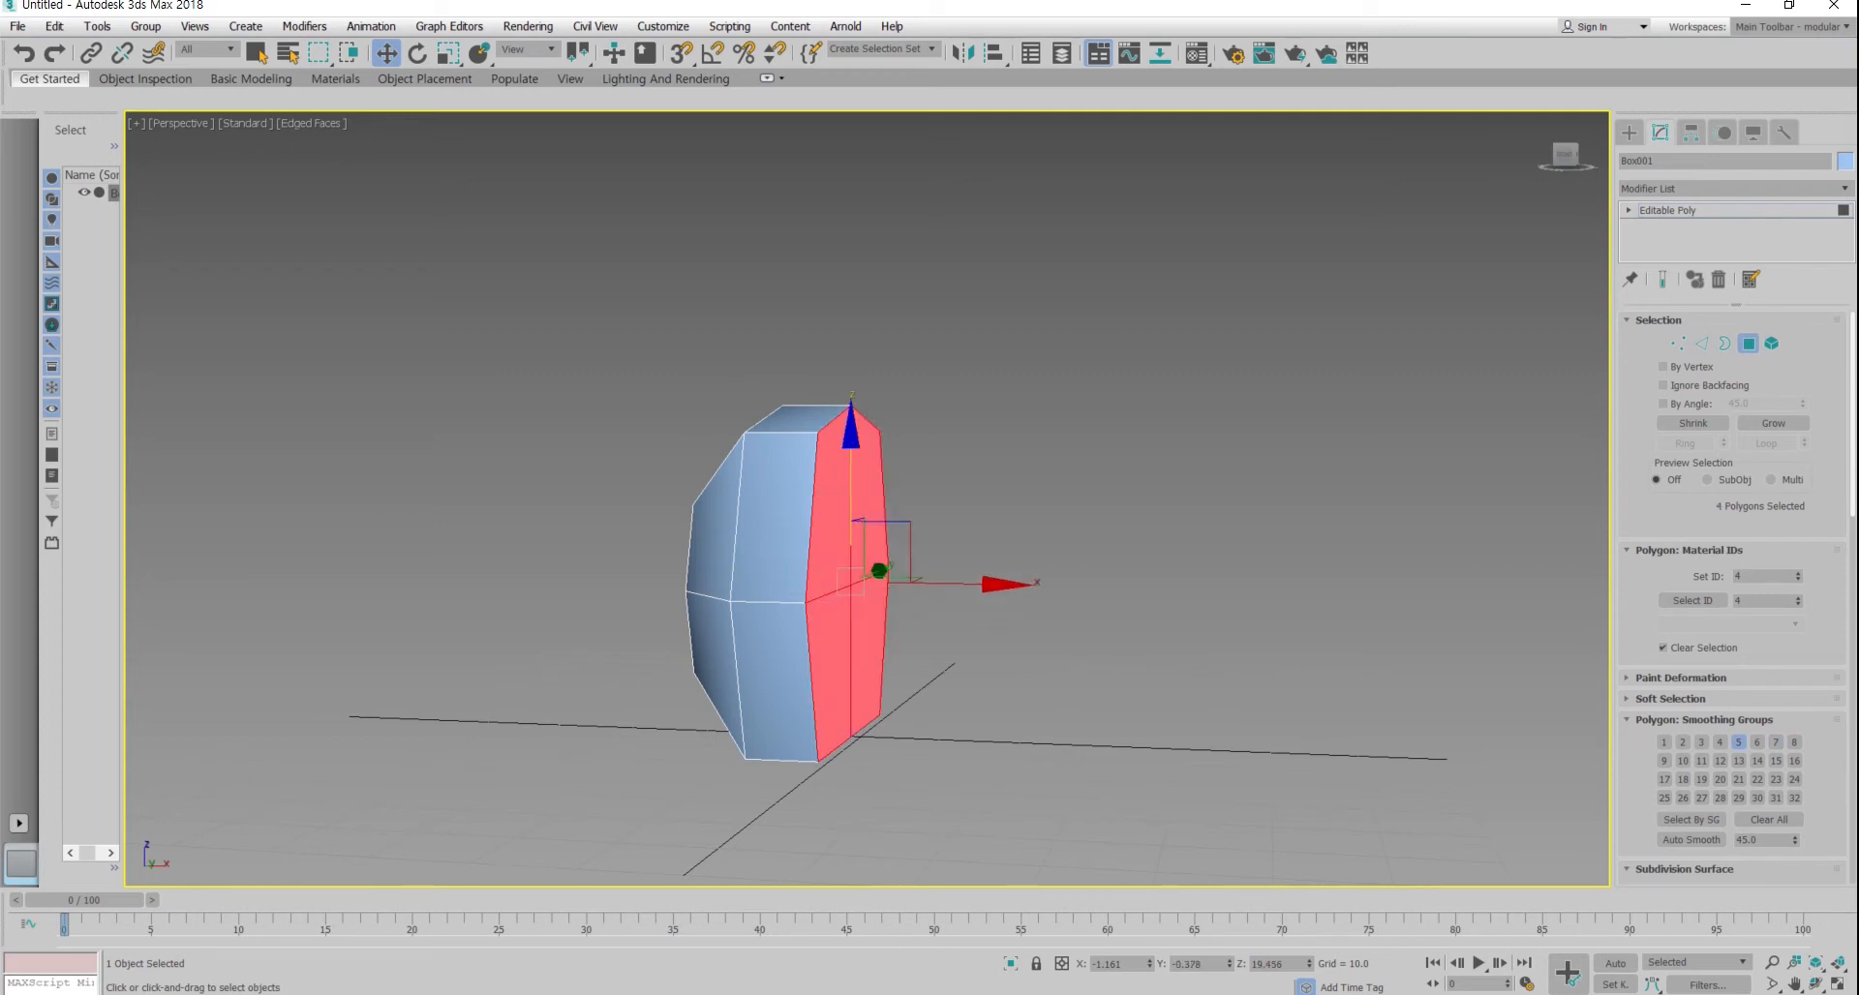
{"action": "key", "text": "Delete"}
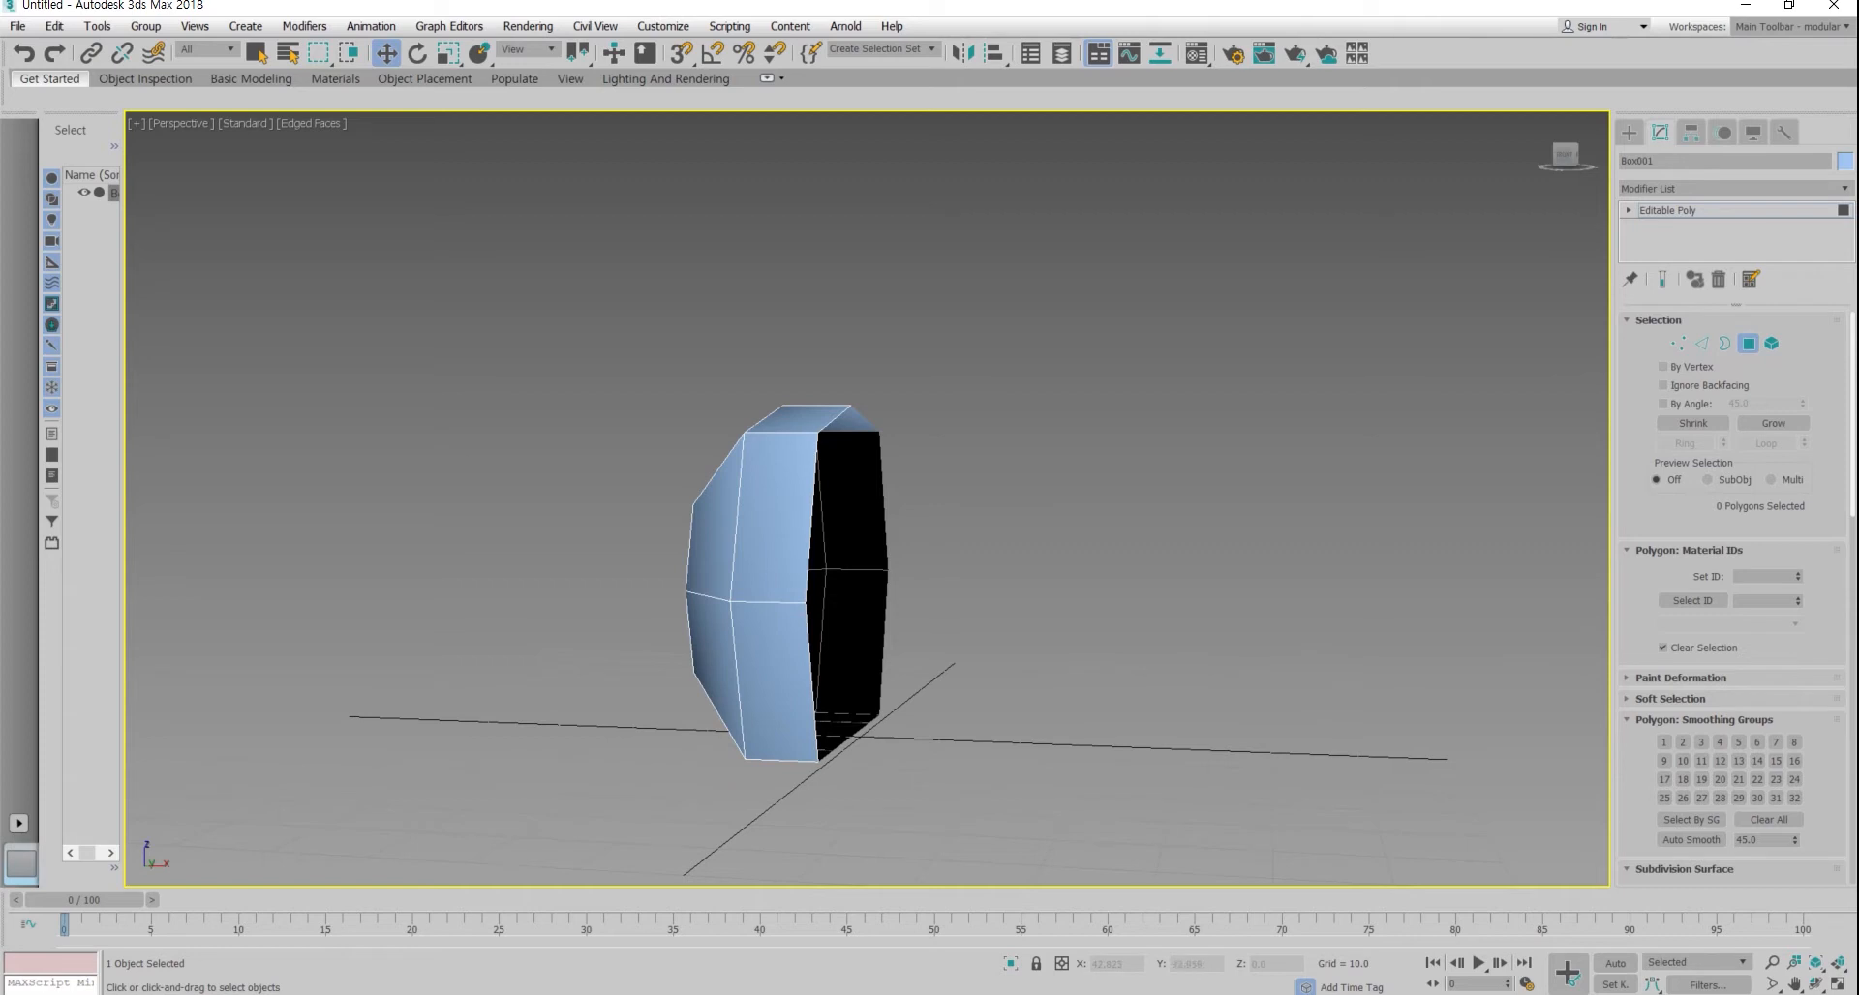
{"action": "left_click", "coordinate": [1748, 342]}
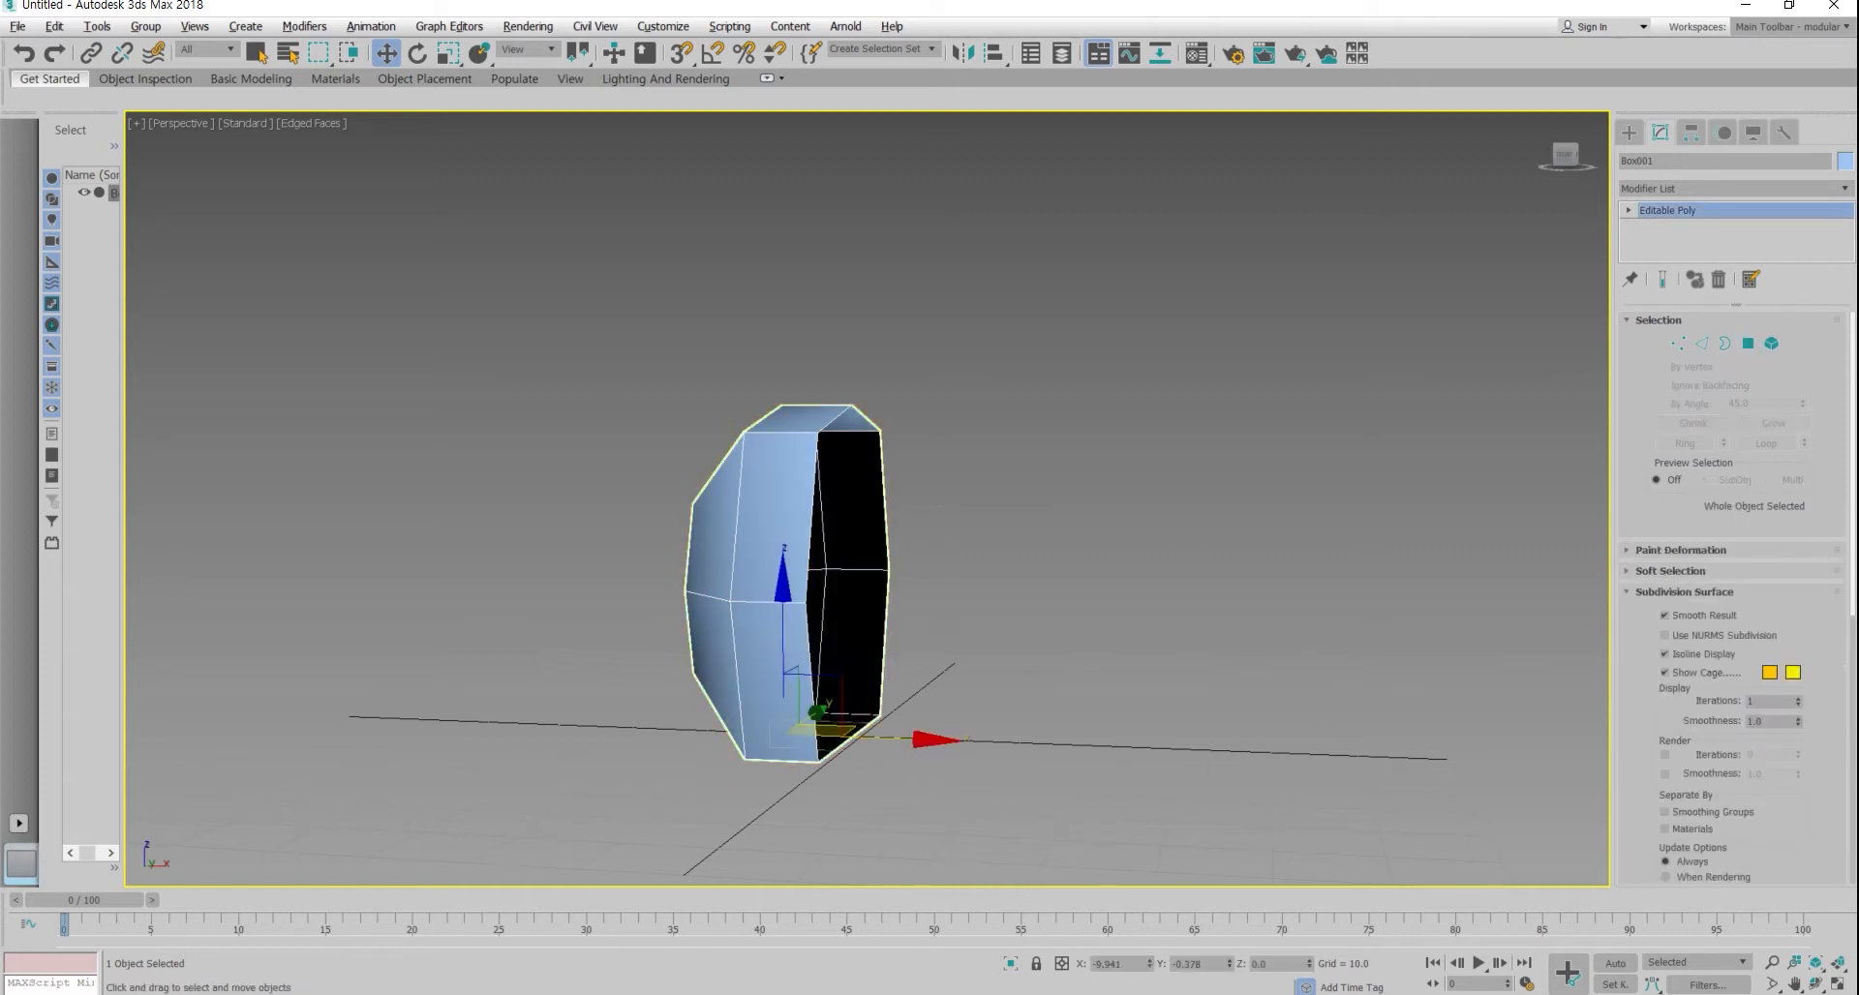
Step: Mirror the half model on the X axis as a Copy and move the copy along X beside the original
{"action": "middle_click_drag", "start_coordinate": [871, 581], "coordinate": [775, 581], "text": "alt"}
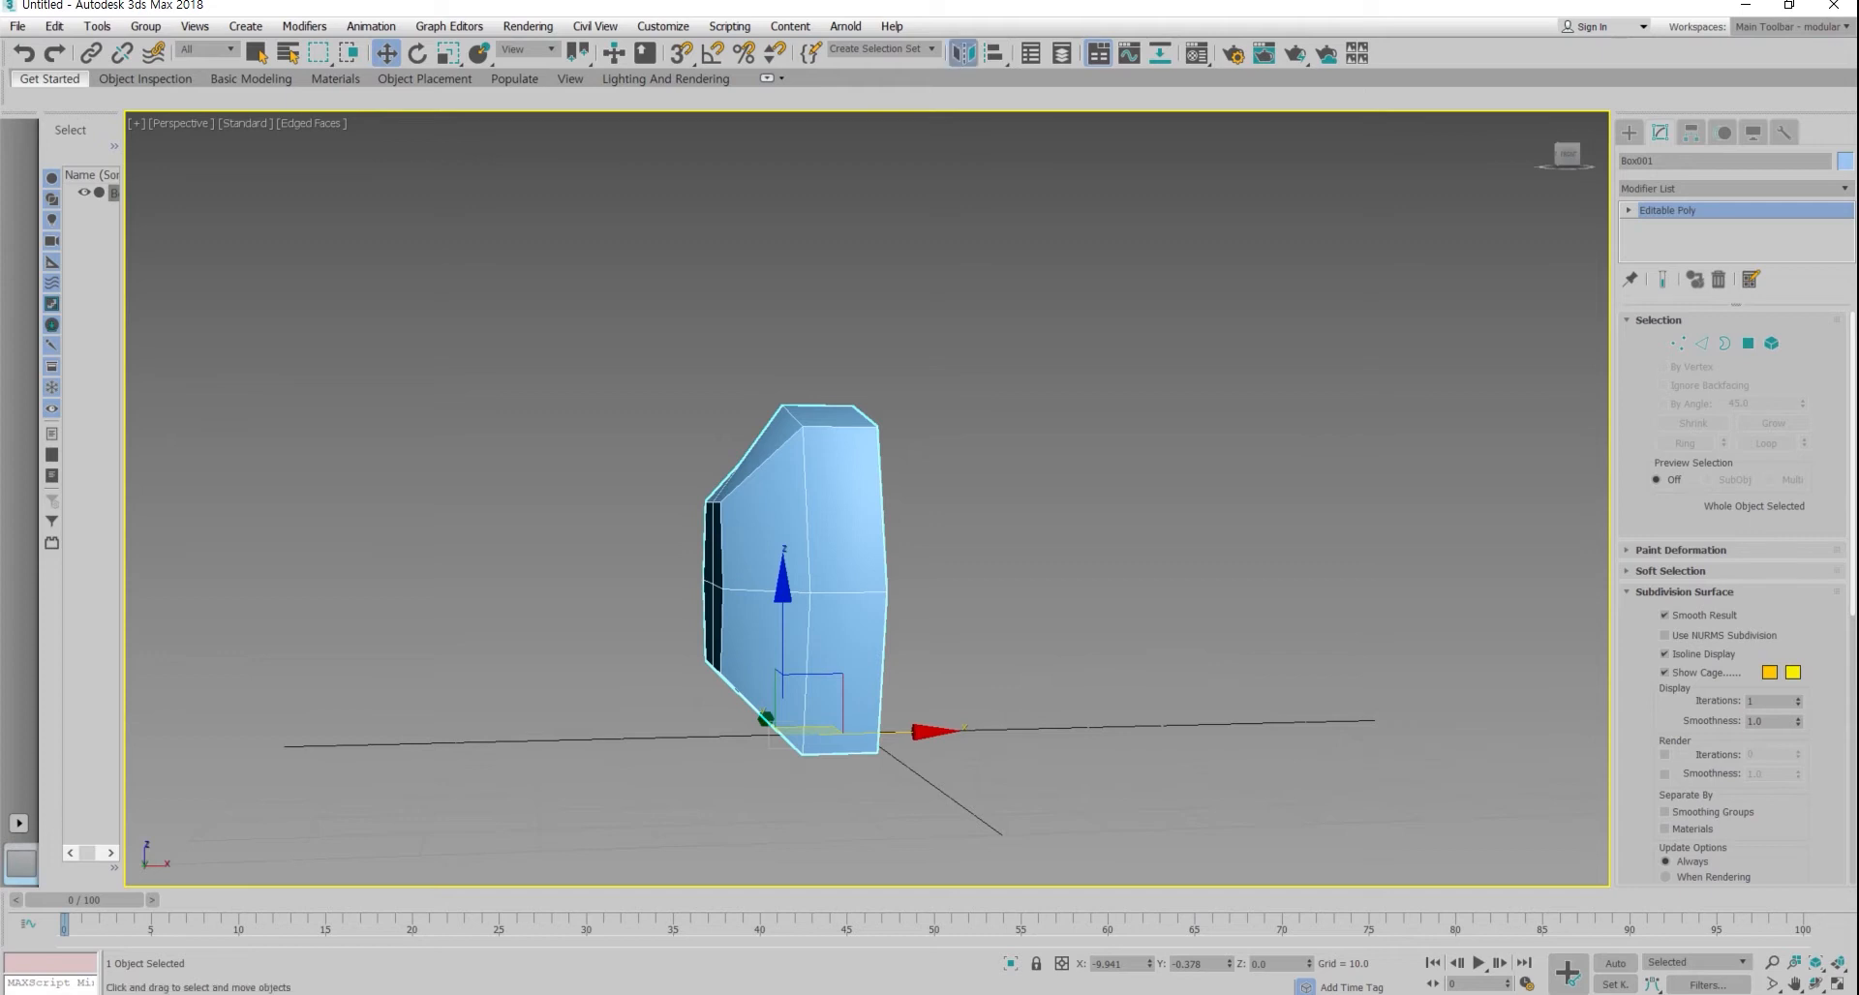
{"action": "left_click", "coordinate": [962, 53]}
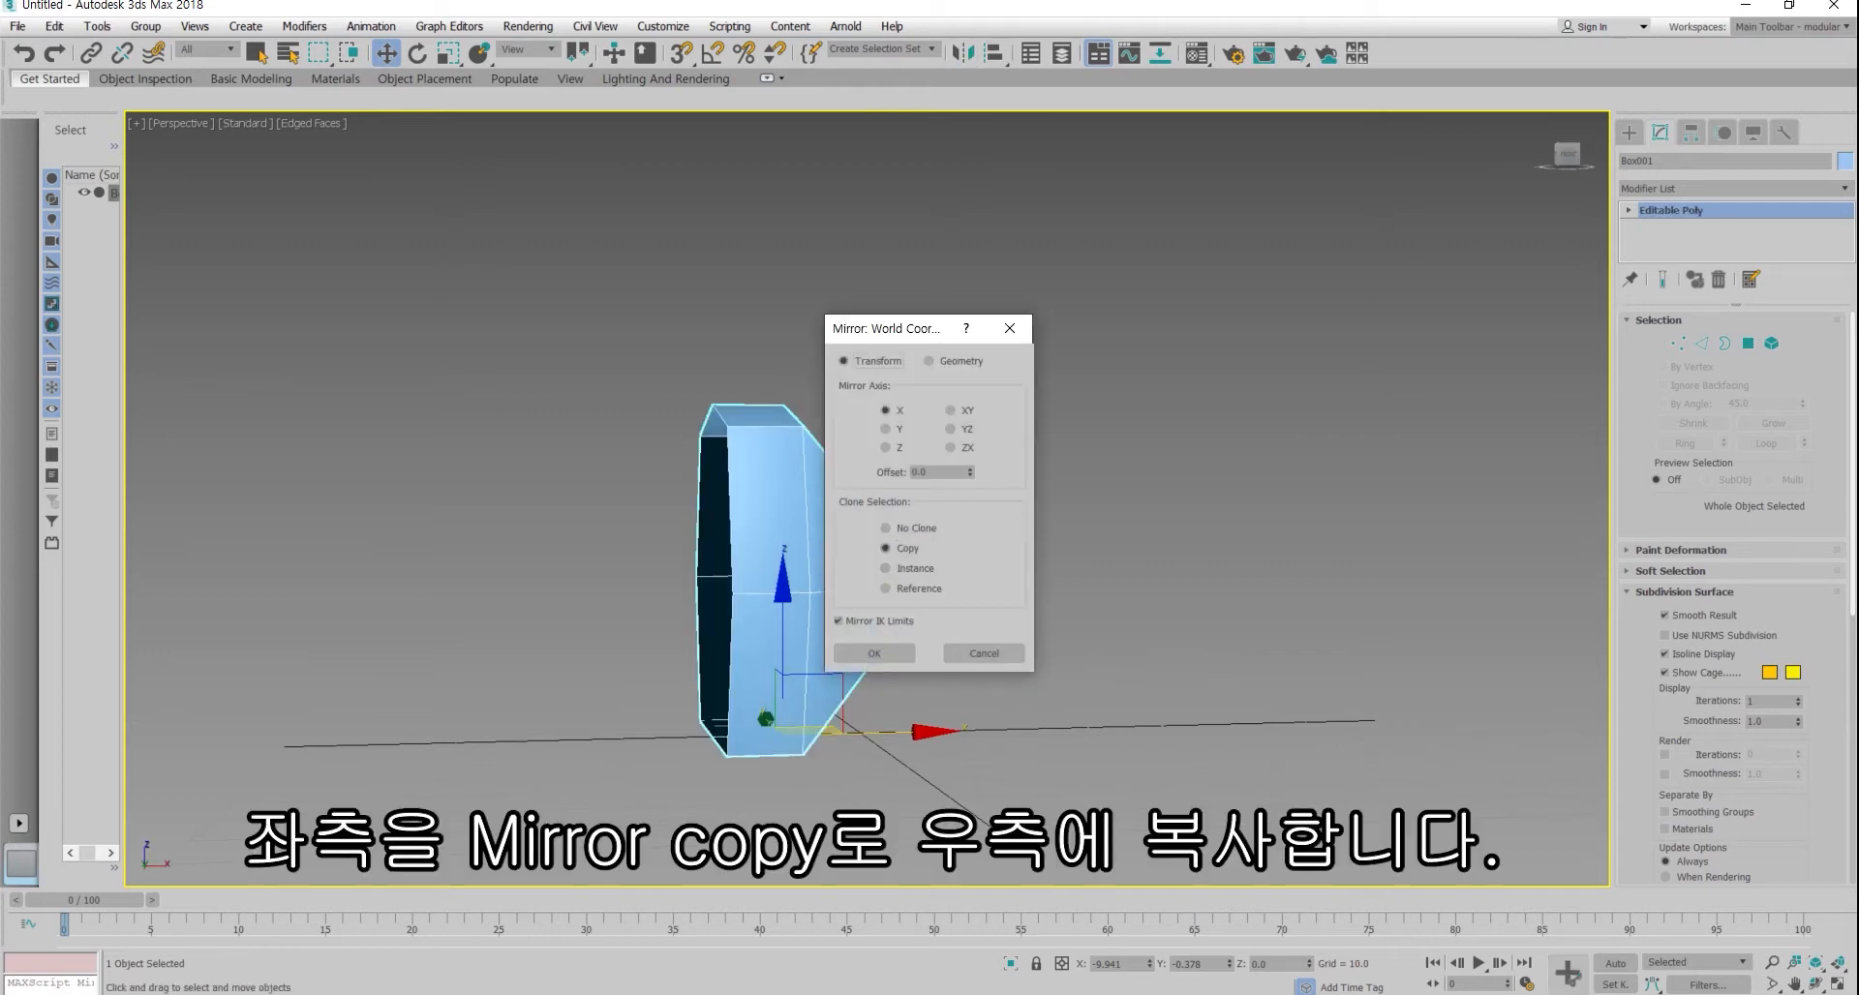
{"action": "left_click", "coordinate": [885, 548]}
{"action": "left_click", "coordinate": [873, 654]}
{"action": "middle_click_drag", "start_coordinate": [813, 721], "coordinate": [816, 734], "text": "alt"}
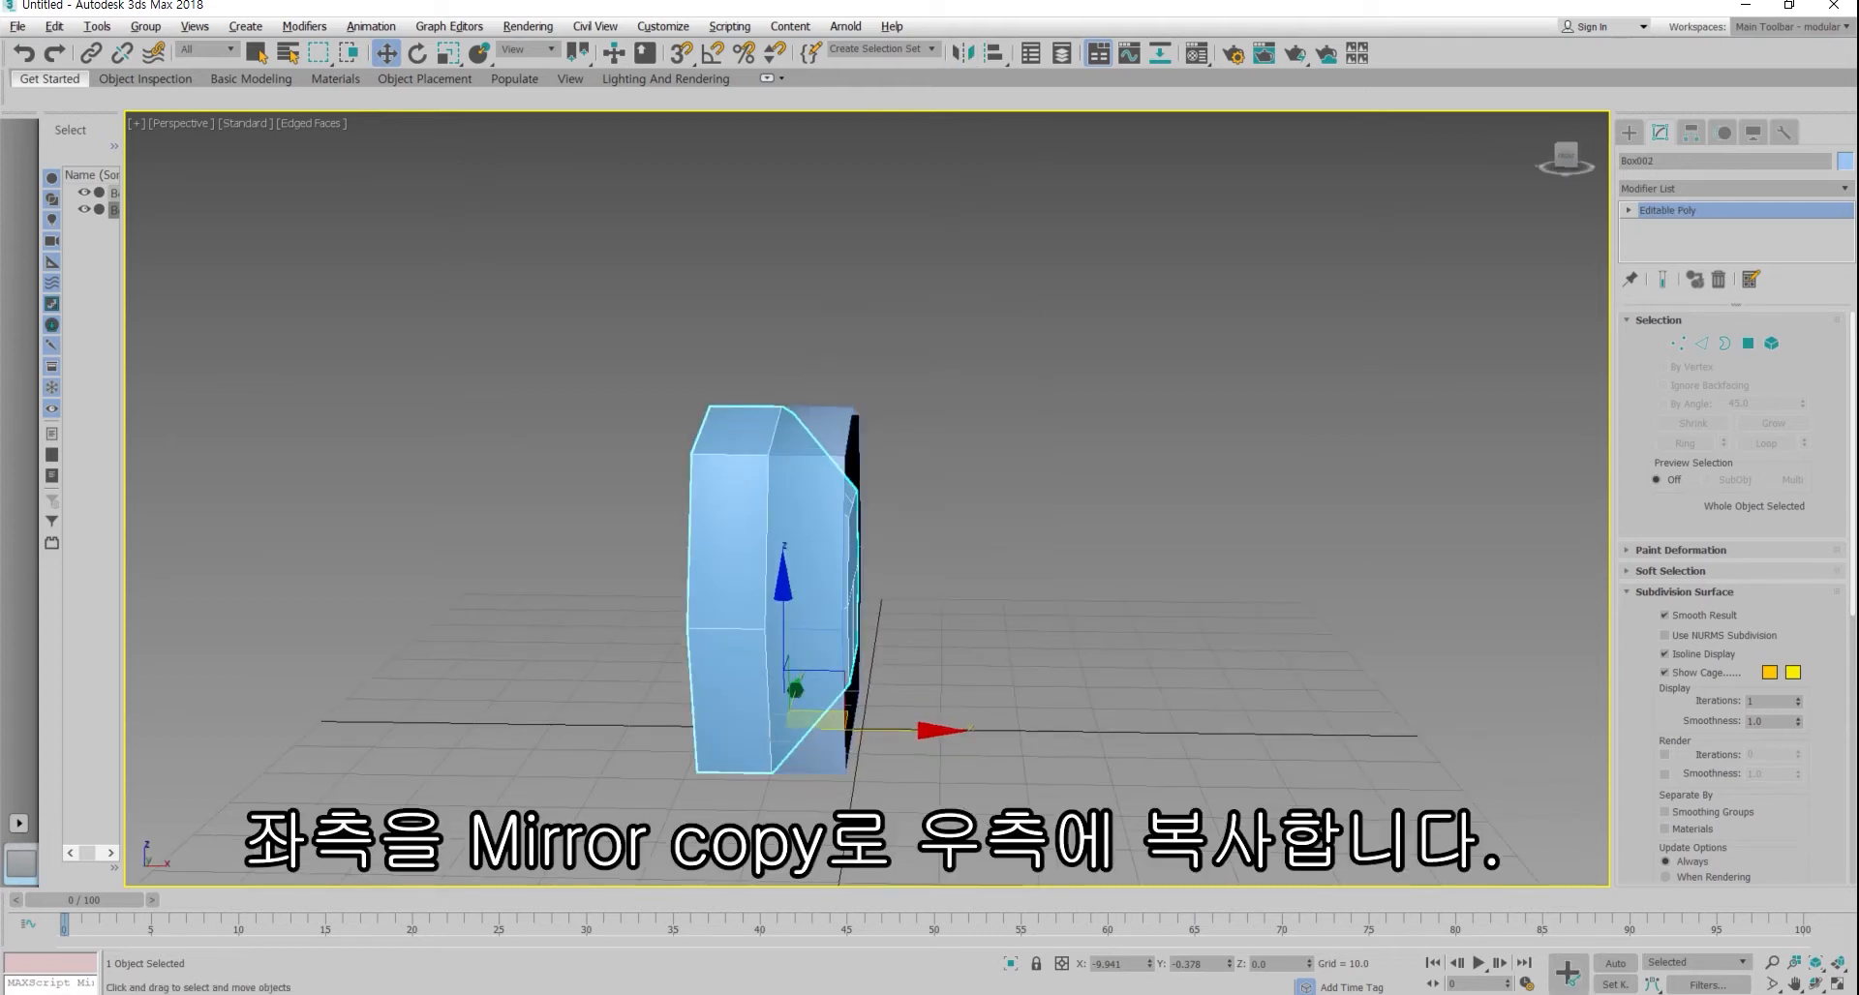
{"action": "left_click_drag", "start_coordinate": [876, 731], "coordinate": [1014, 732]}
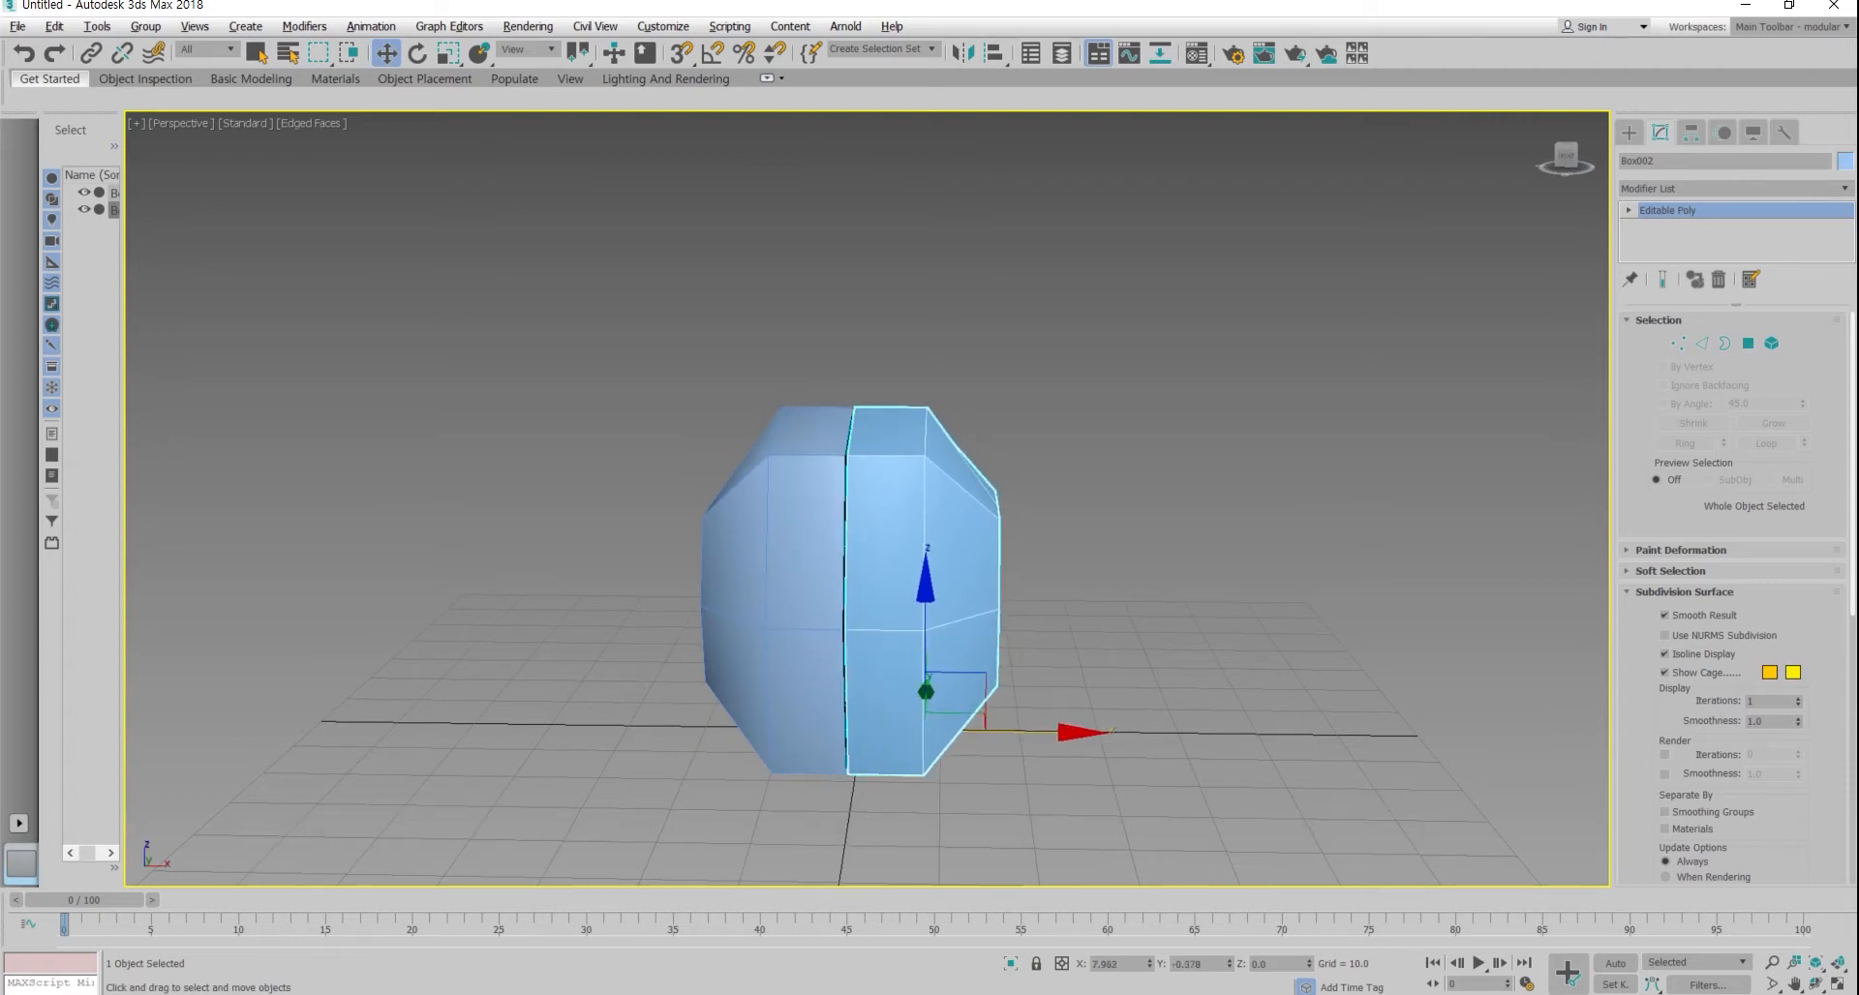
Step: Select the left and right halves in turn to check whether they are separate objects
{"action": "left_click", "coordinate": [775, 542]}
{"action": "left_click", "coordinate": [910, 543]}
{"action": "left_click", "coordinate": [1065, 542]}
{"action": "left_click", "coordinate": [774, 542]}
{"action": "left_click", "coordinate": [1065, 542]}
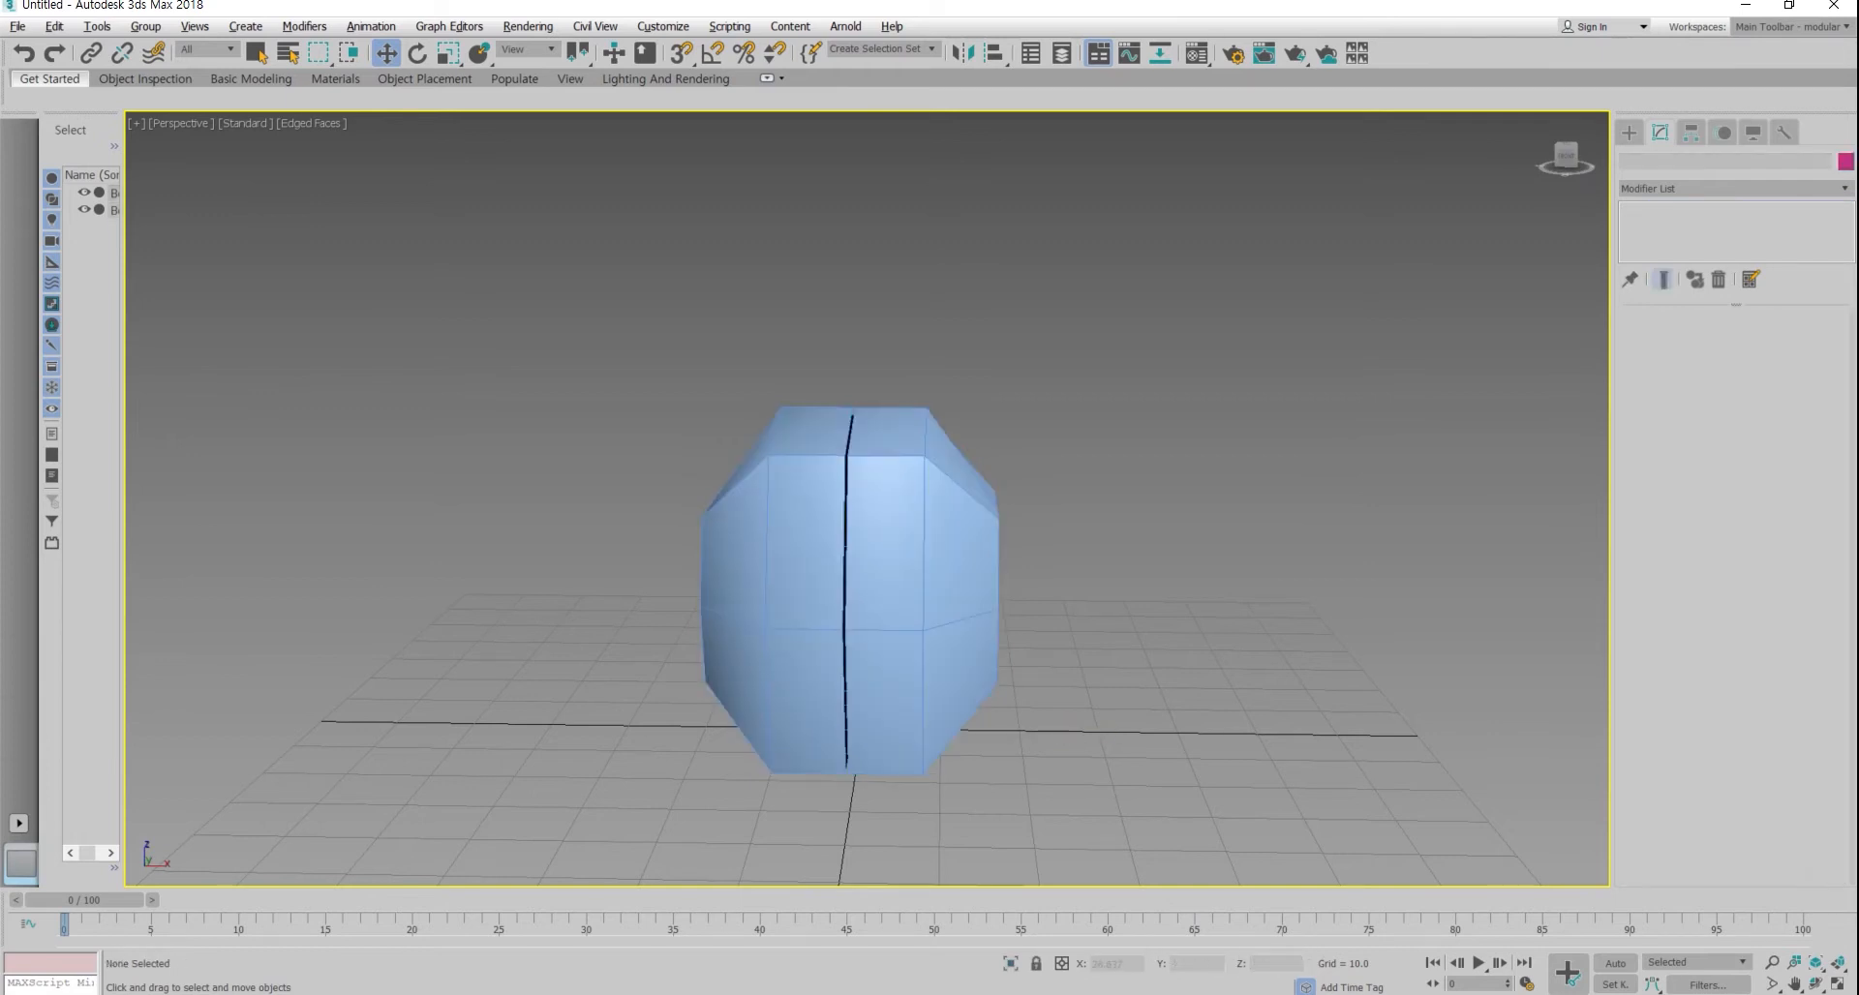
Step: Attach the right half to the left half so both form one Editable Poly object
{"action": "scroll", "coordinate": [839, 548], "scroll_direction": "up", "scroll_amount": 3}
{"action": "left_click", "coordinate": [774, 542]}
{"action": "scroll", "coordinate": [1731, 595], "scroll_direction": "down", "scroll_amount": 6}
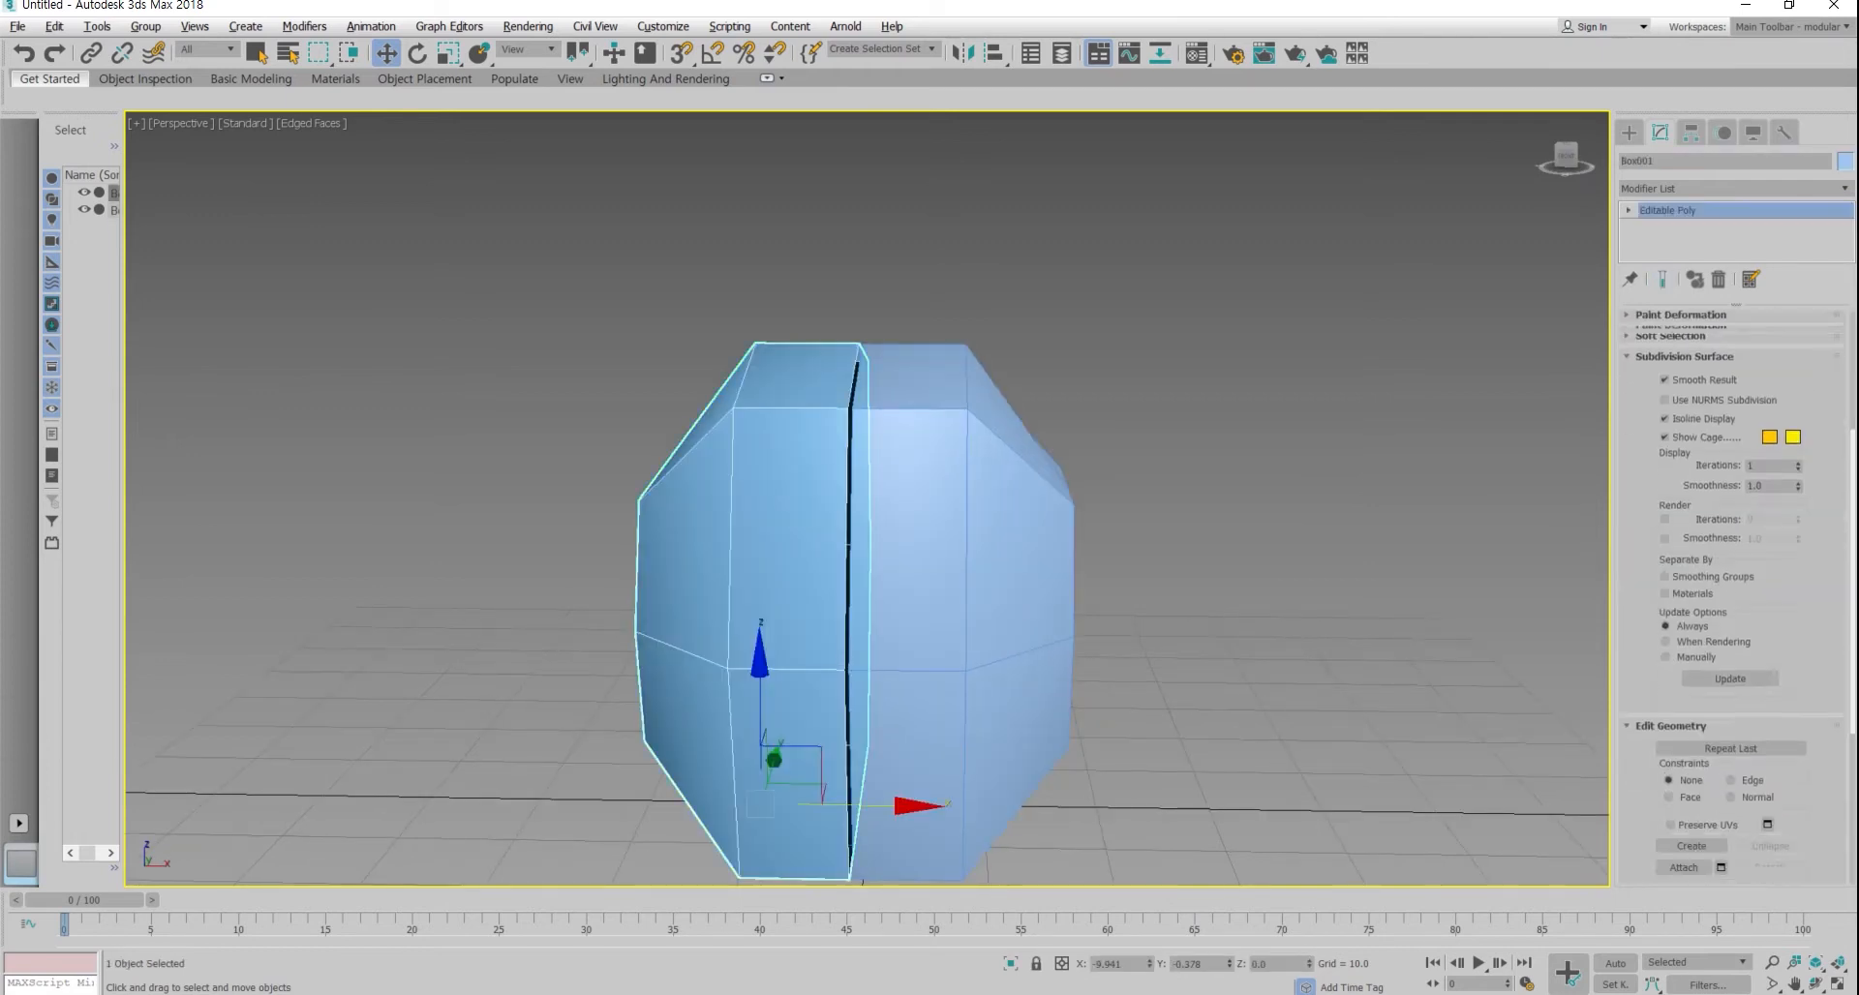
{"action": "scroll", "coordinate": [1731, 595], "scroll_direction": "up", "scroll_amount": 5}
{"action": "scroll", "coordinate": [1731, 595], "scroll_direction": "up", "scroll_amount": 1}
{"action": "left_click", "coordinate": [1684, 592]}
{"action": "scroll", "coordinate": [1731, 595], "scroll_direction": "down", "scroll_amount": 1}
{"action": "left_click", "coordinate": [1670, 531]}
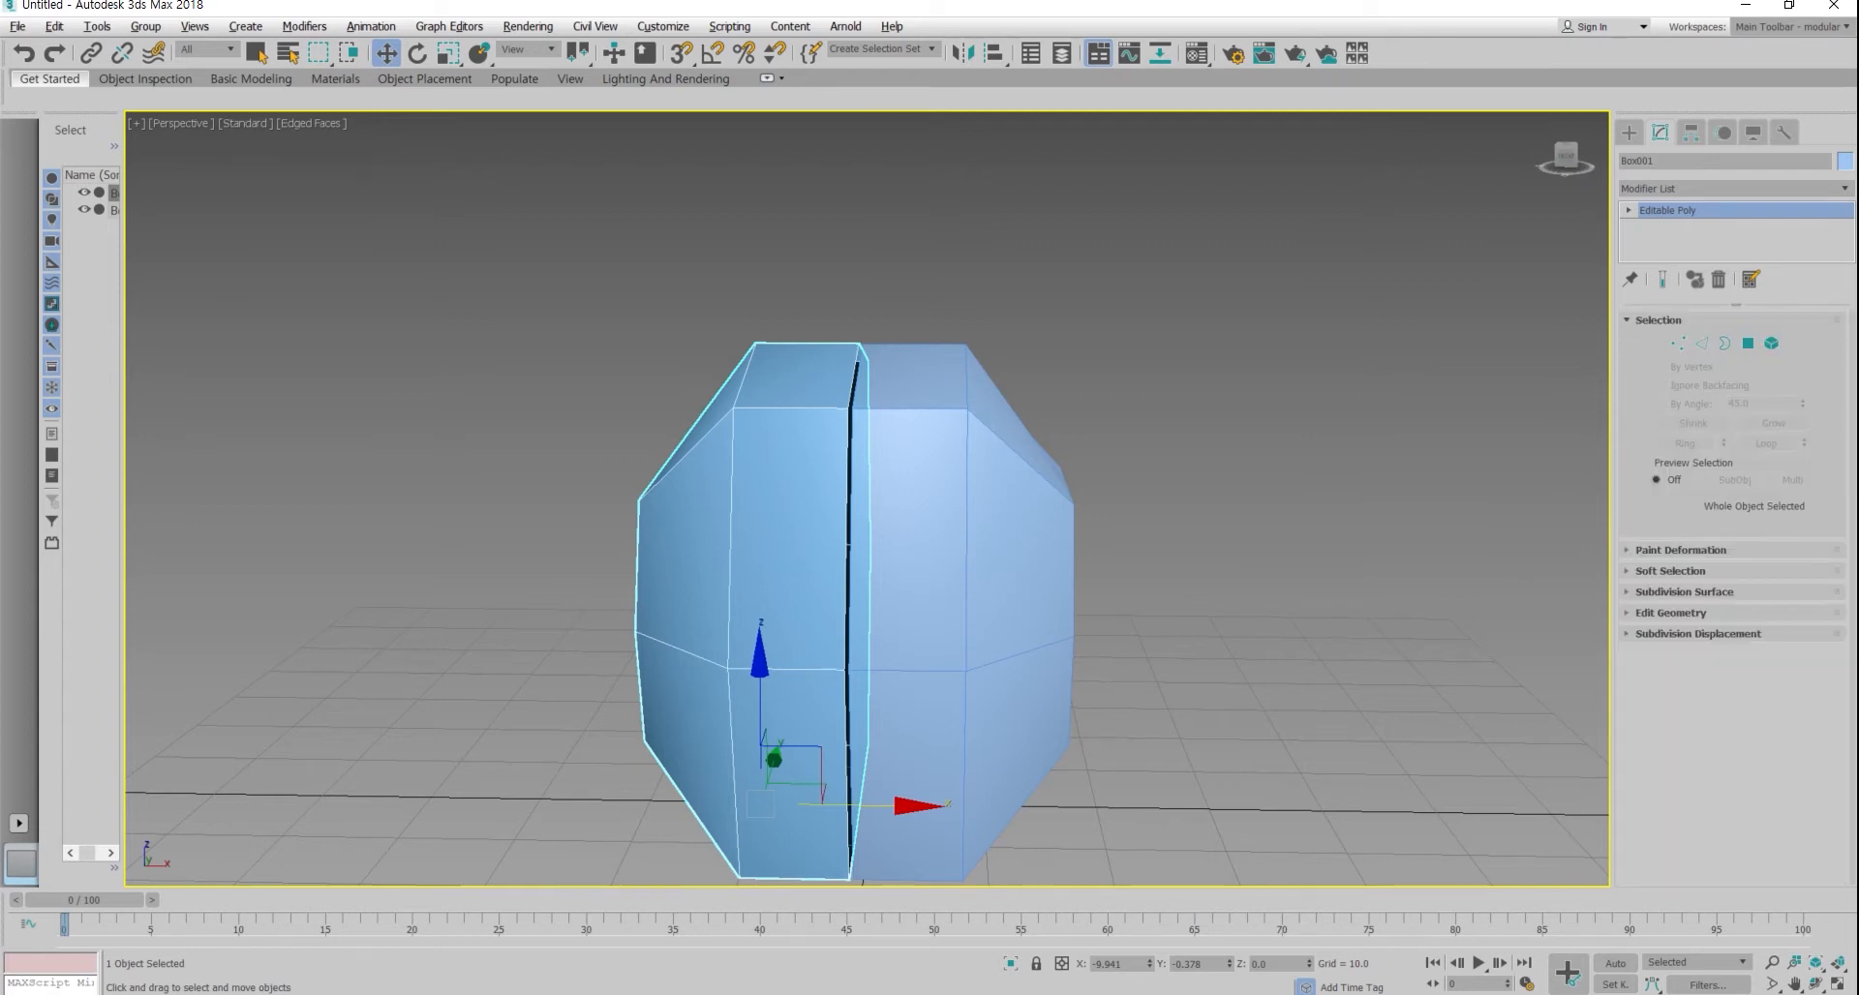
{"action": "left_click", "coordinate": [1670, 613]}
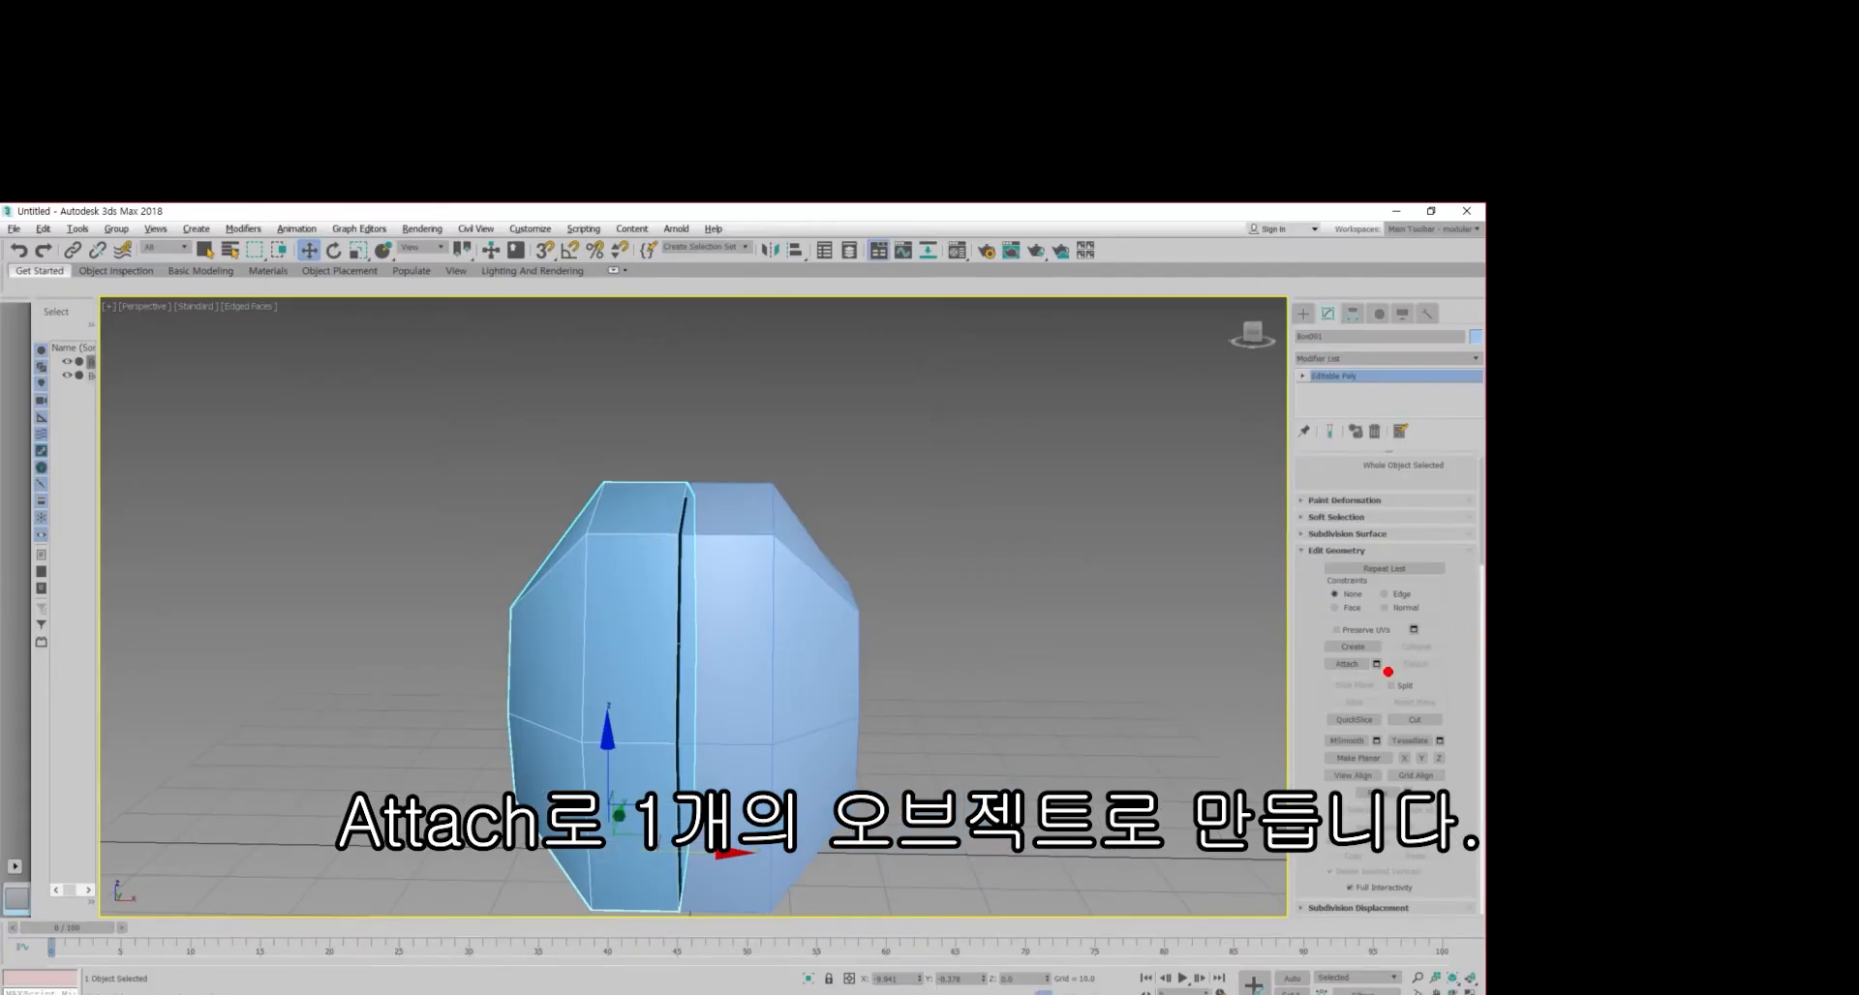
{"action": "left_click_drag", "start_coordinate": [1388, 672], "coordinate": [1298, 672]}
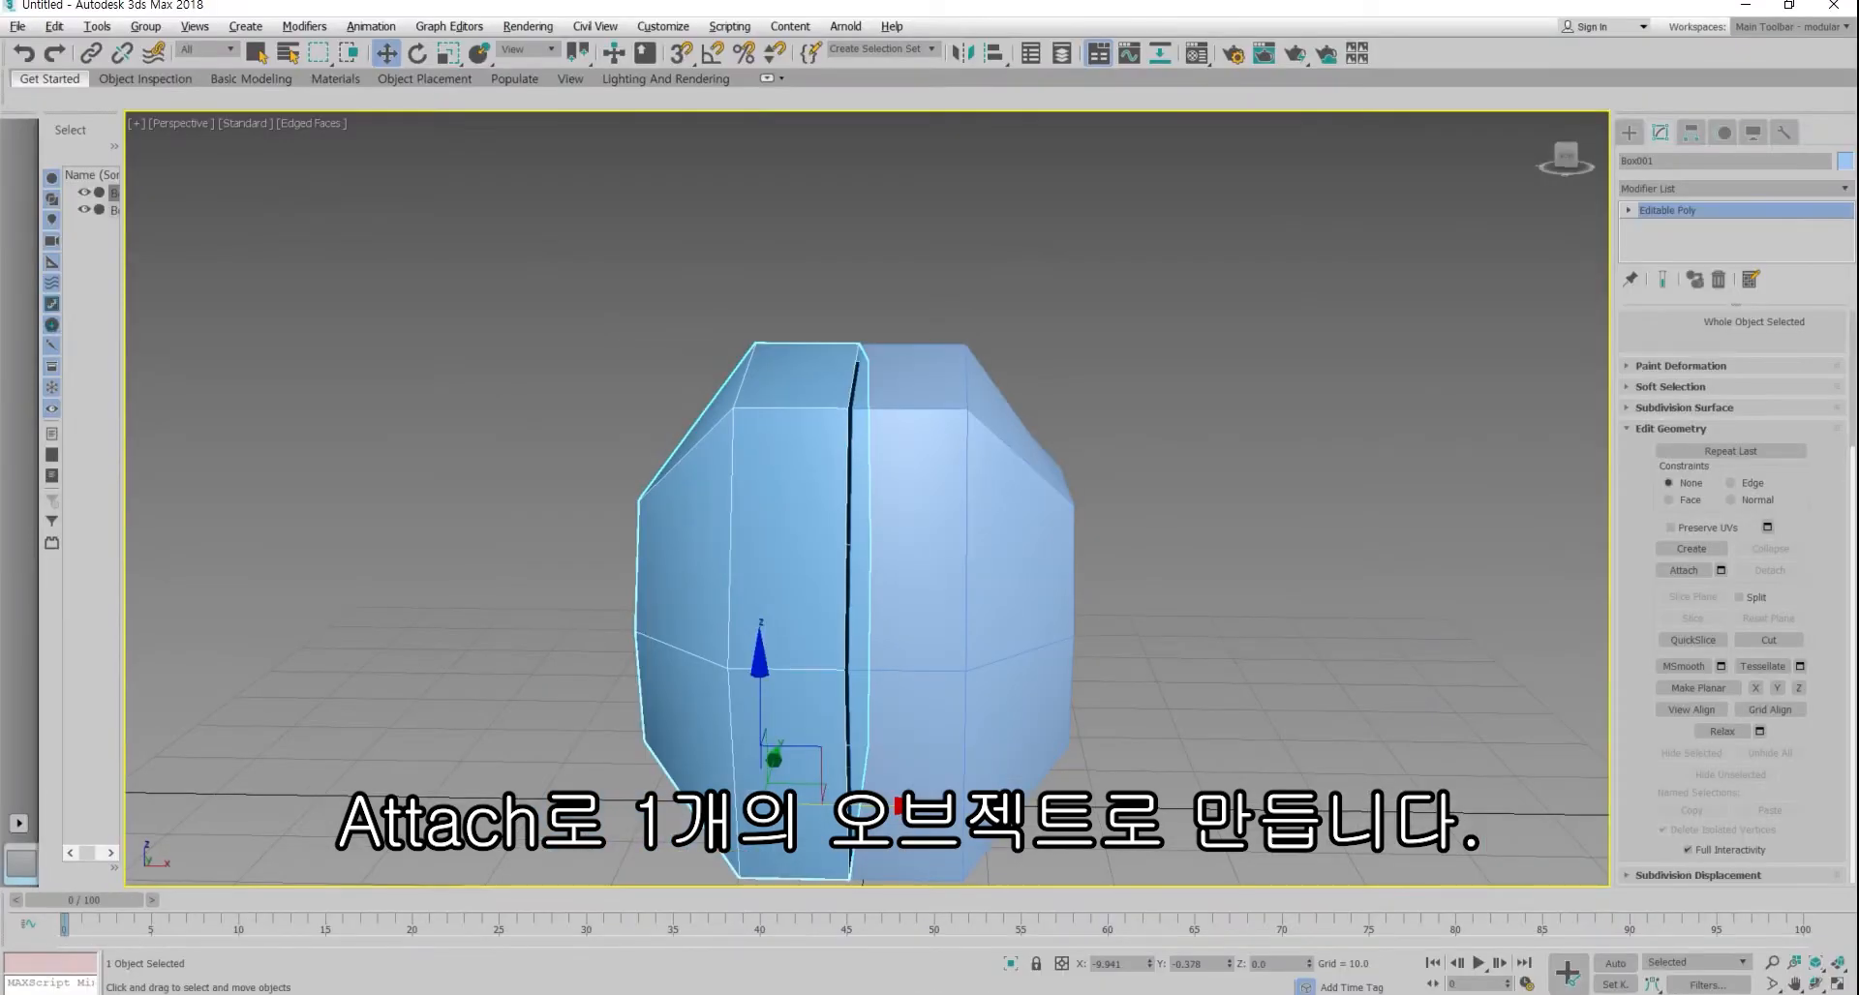
{"action": "right_click", "coordinate": [604, 629]}
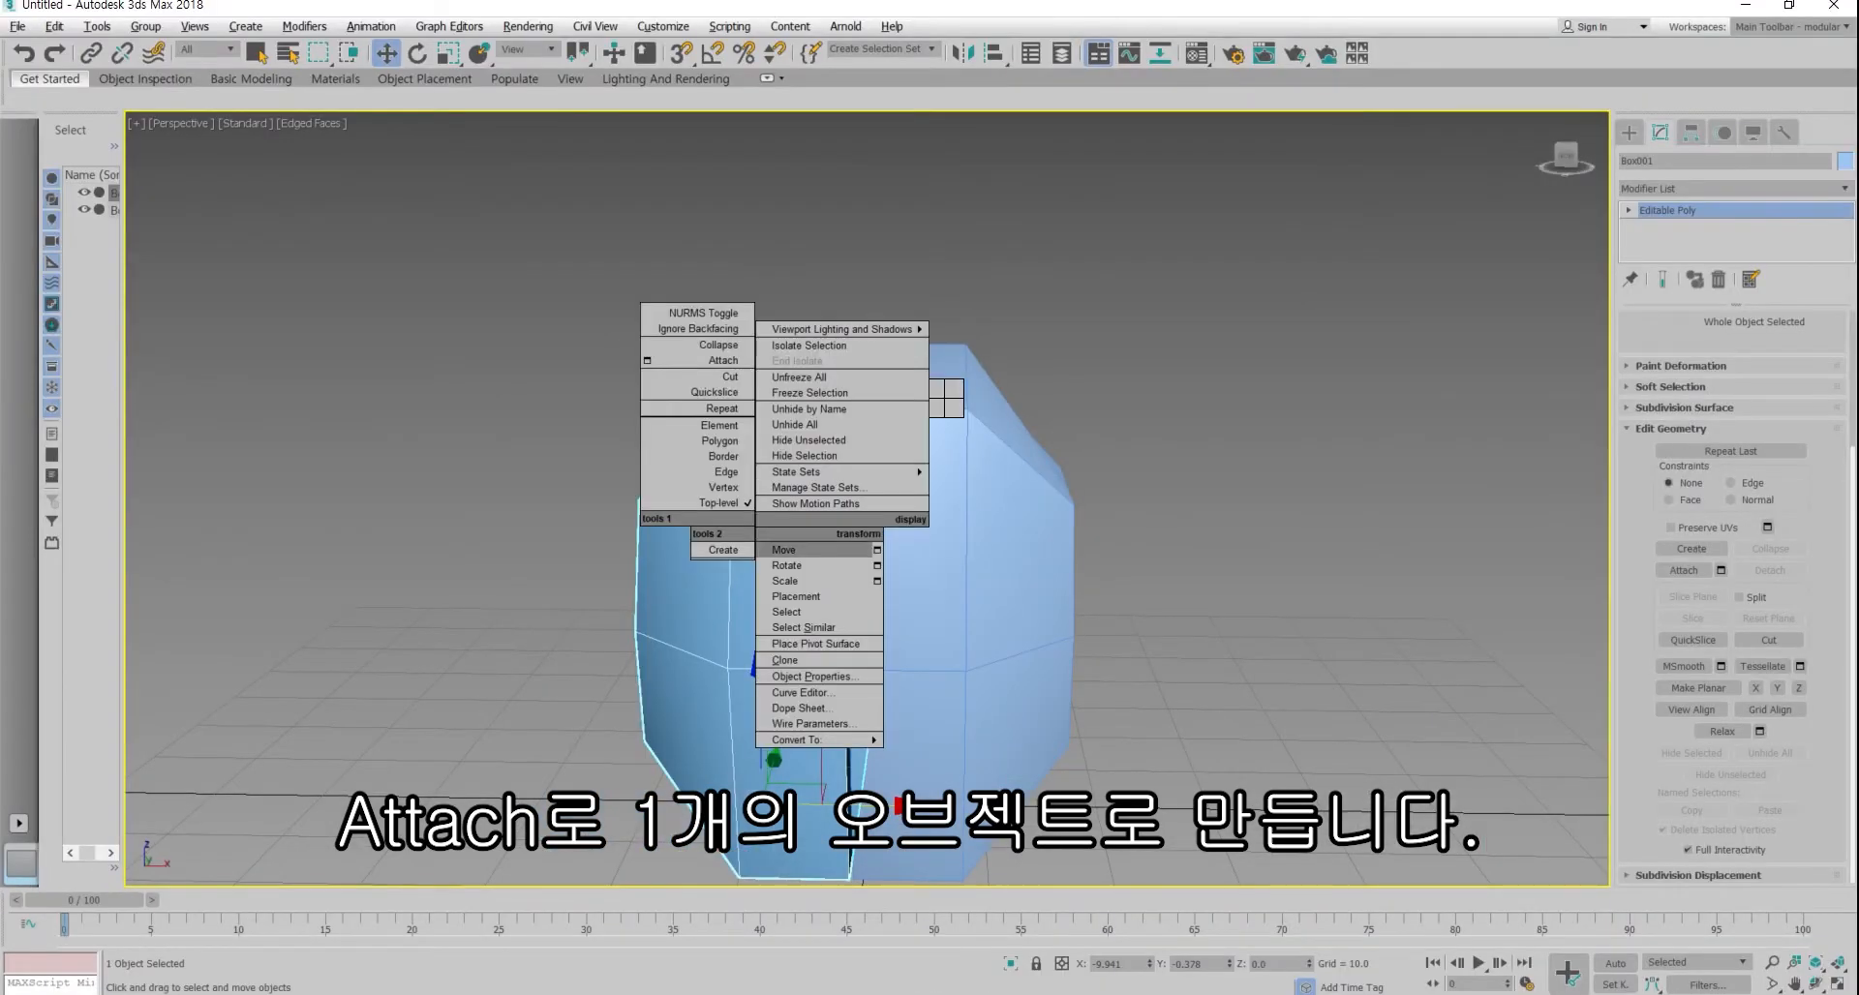
{"action": "left_click", "coordinate": [723, 360]}
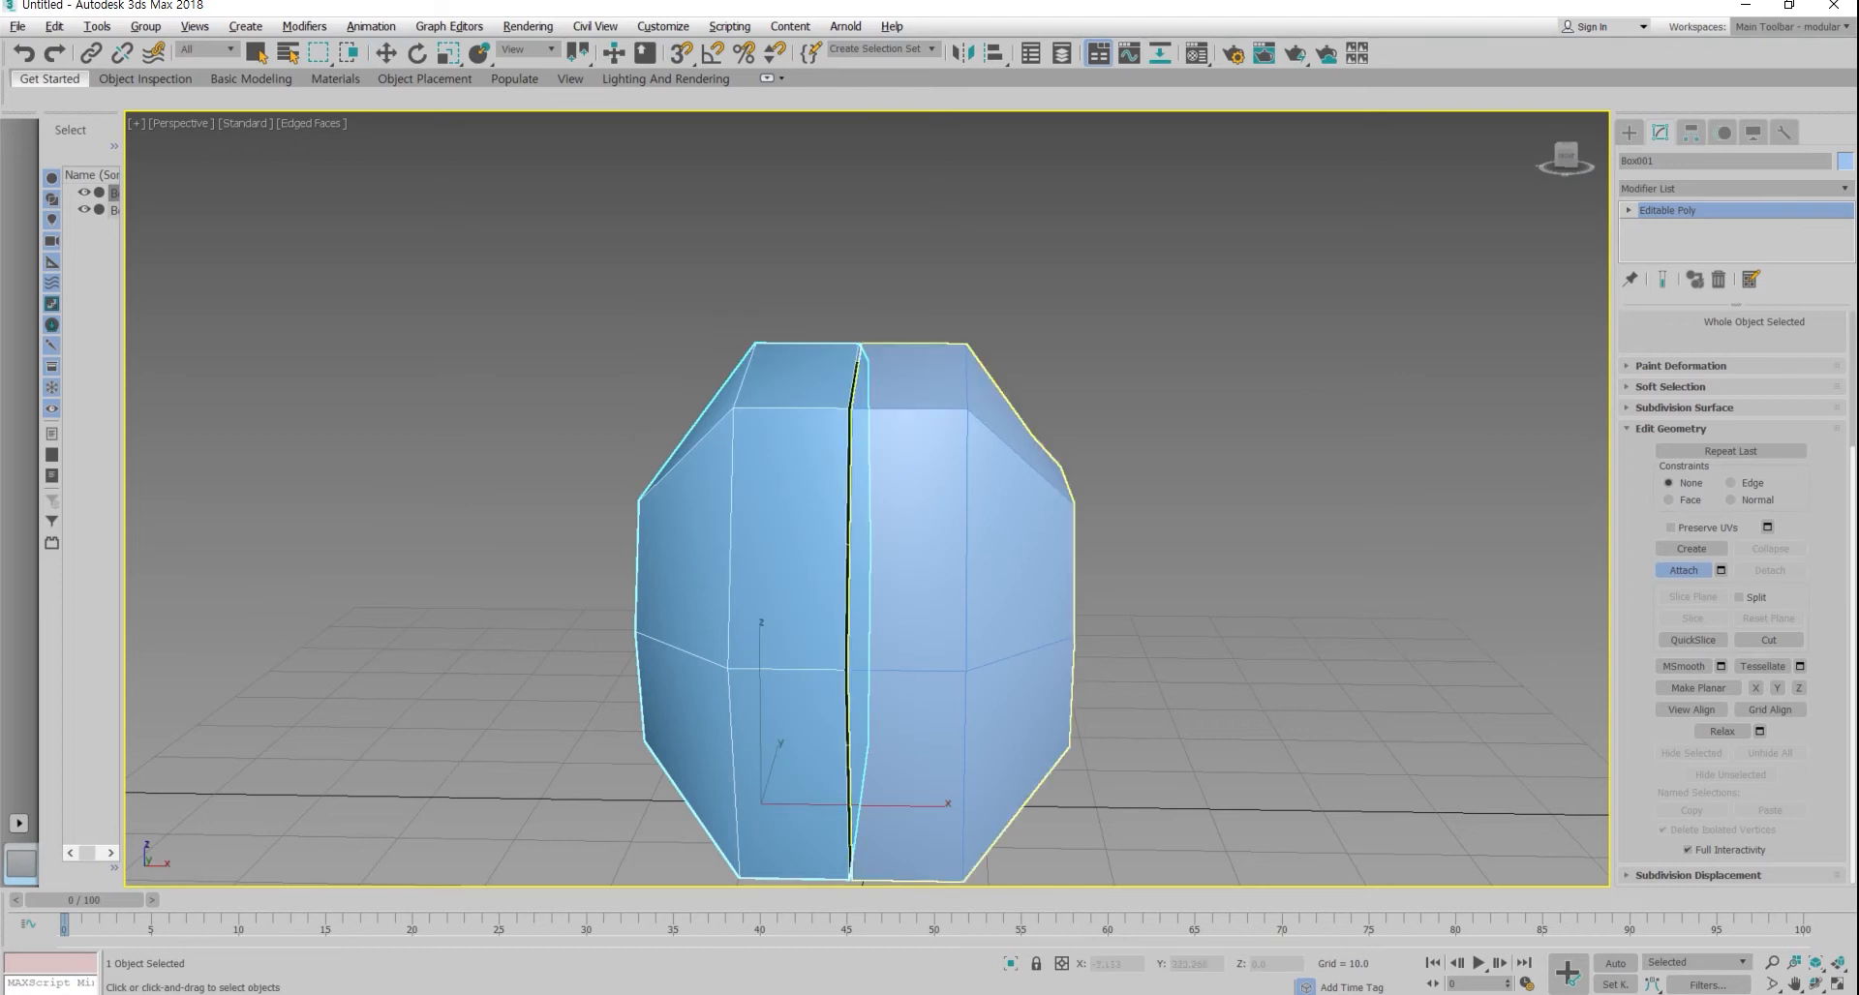
{"action": "left_click", "coordinate": [920, 533]}
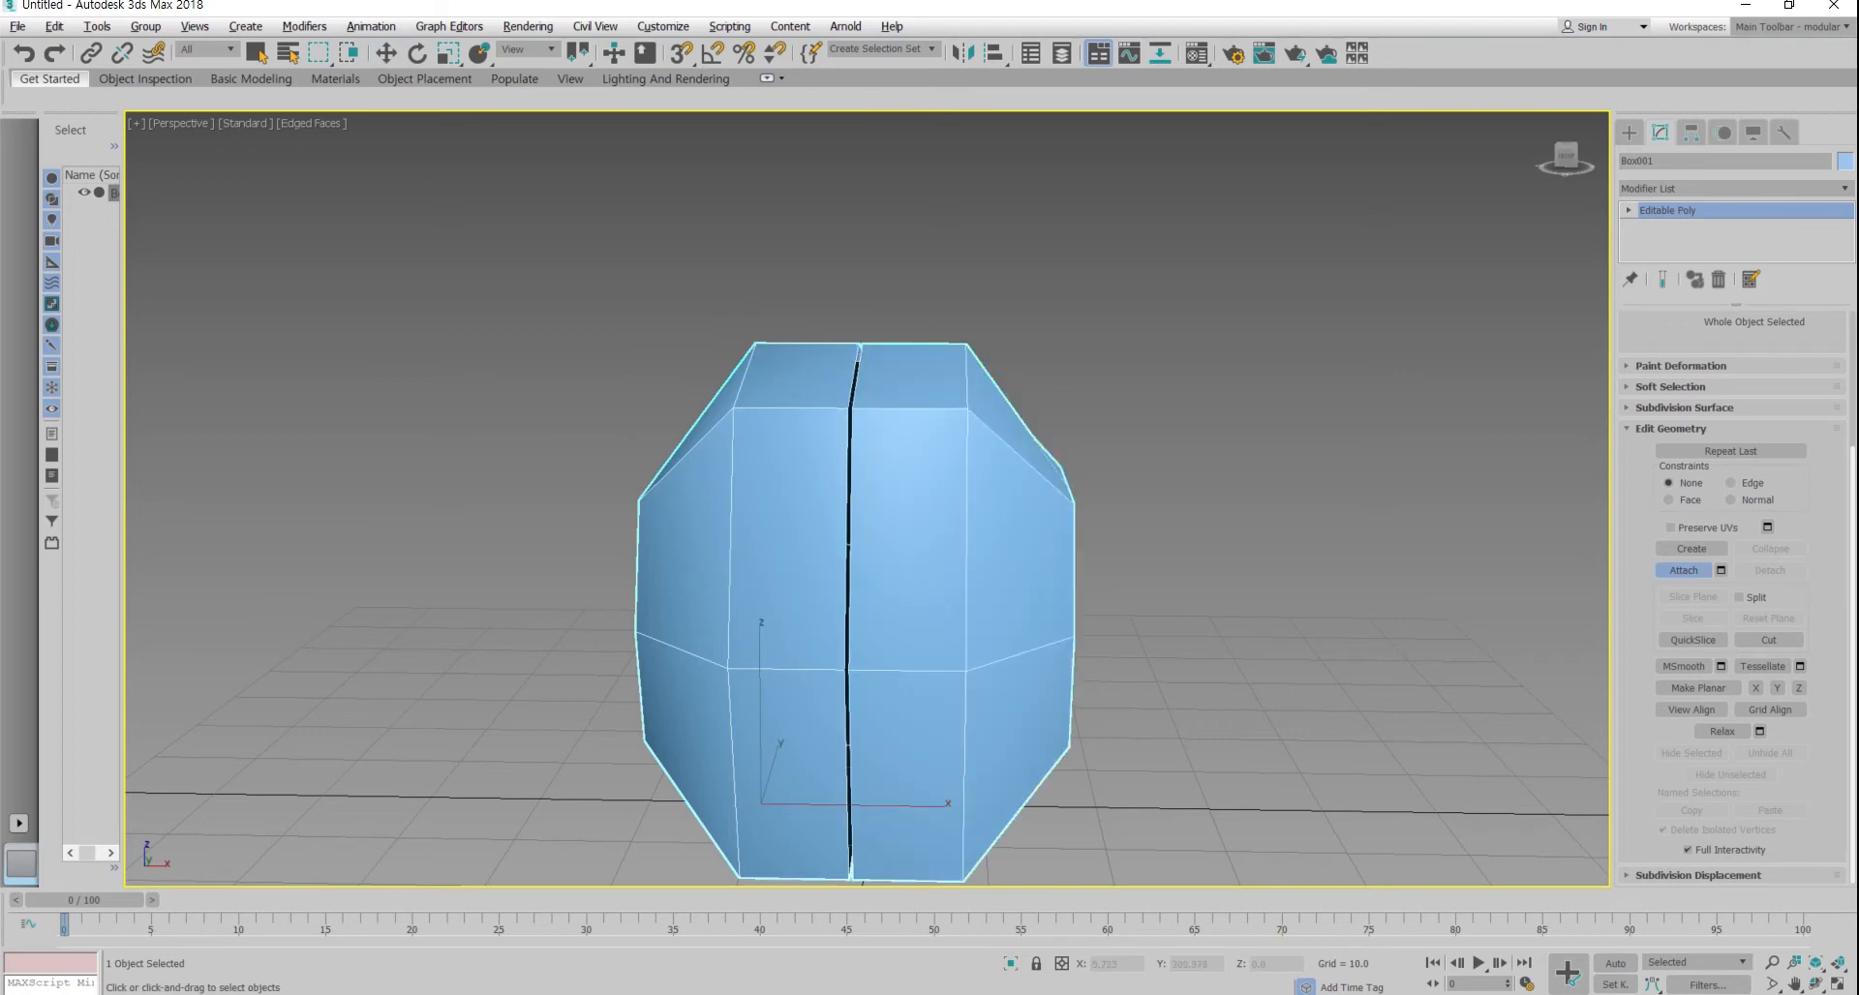
{"action": "middle_click_drag", "start_coordinate": [919, 532], "coordinate": [997, 537], "text": "alt"}
{"action": "key", "text": "w"}
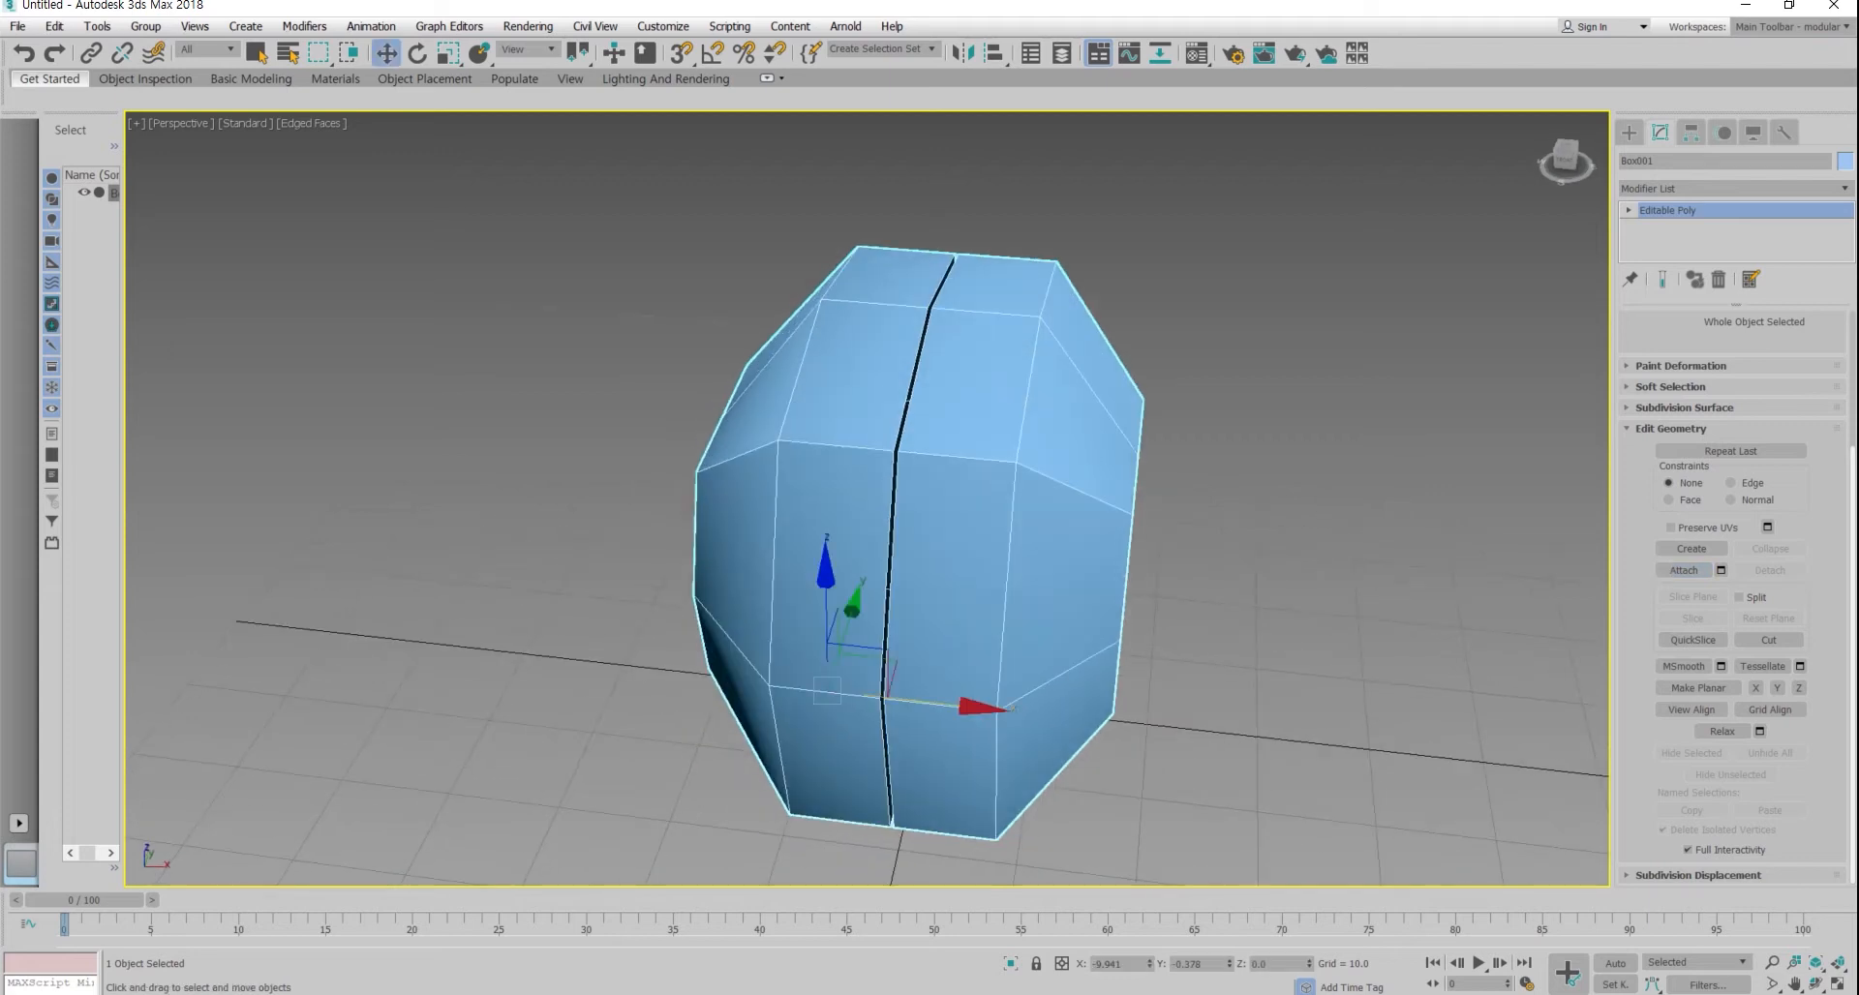
Step: Select the two neighbouring vertices on either side of the central gap at the front upper edge
{"action": "key", "text": "ctrl+d"}
{"action": "left_click", "coordinate": [953, 629]}
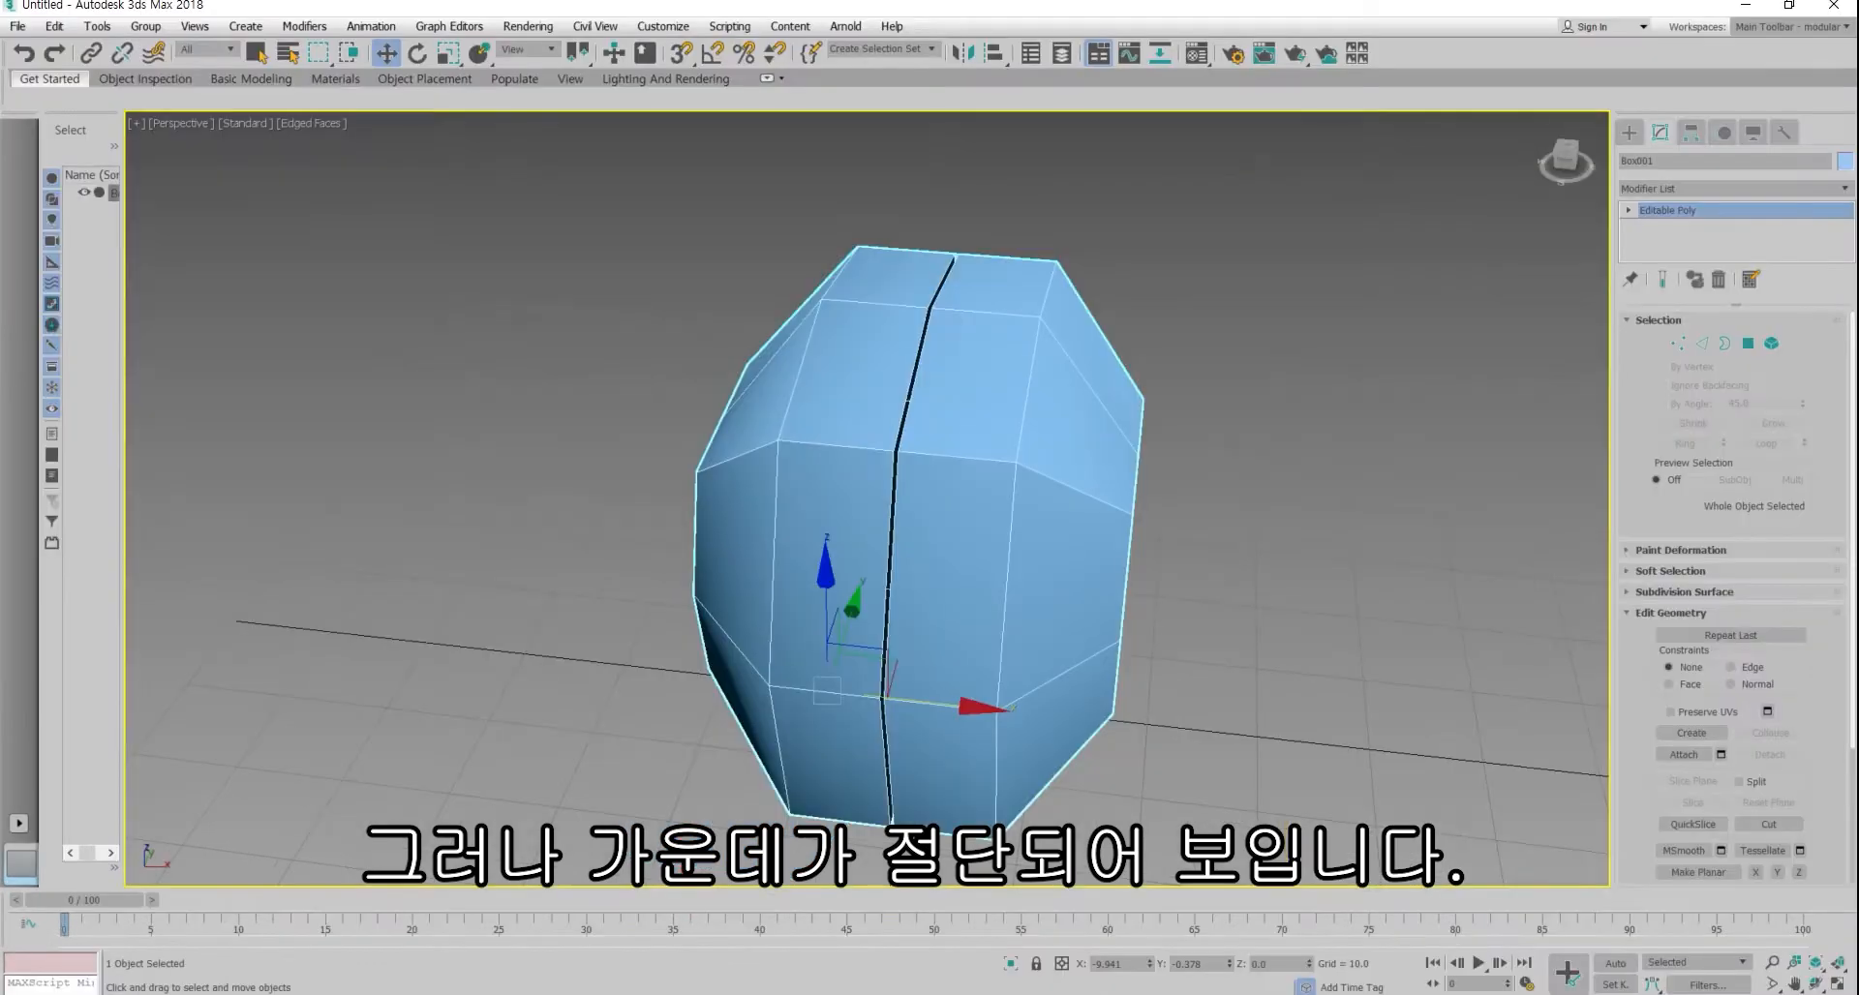
{"action": "key", "text": "1"}
{"action": "mouse_move", "coordinate": [900, 455]}
{"action": "middle_mouse_down", "text": "alt"}
{"action": "mouse_move", "coordinate": [930, 464]}
{"action": "mouse_move", "coordinate": [963, 547]}
{"action": "mouse_move", "coordinate": [900, 479]}
{"action": "middle_mouse_up", "text": "alt"}
{"action": "left_click", "coordinate": [963, 547]}
{"action": "scroll", "coordinate": [964, 547], "scroll_direction": "up", "scroll_amount": 4}
{"action": "scroll", "coordinate": [924, 492], "scroll_direction": "down", "scroll_amount": 5}
{"action": "scroll", "coordinate": [901, 479], "scroll_direction": "up", "scroll_amount": 6}
{"action": "scroll", "coordinate": [896, 416], "scroll_direction": "up", "scroll_amount": 4}
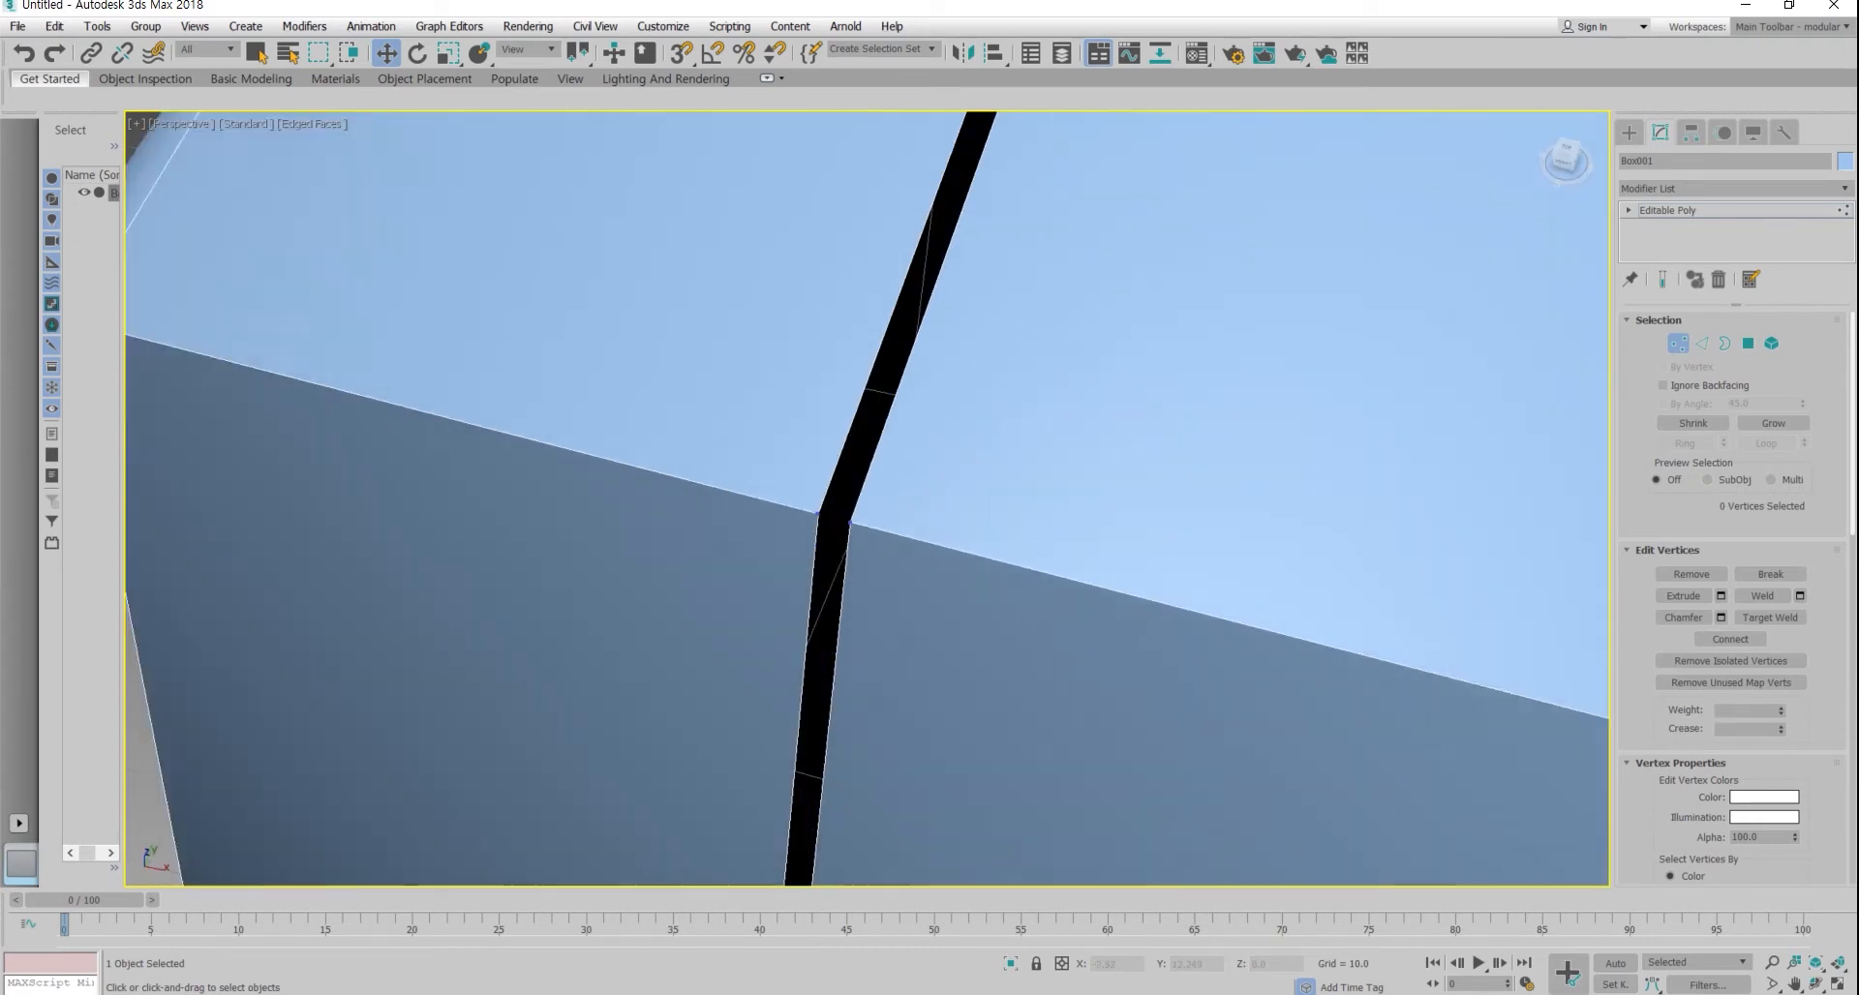
{"action": "left_click", "coordinate": [818, 514]}
{"action": "left_click", "coordinate": [850, 522], "text": "ctrl"}
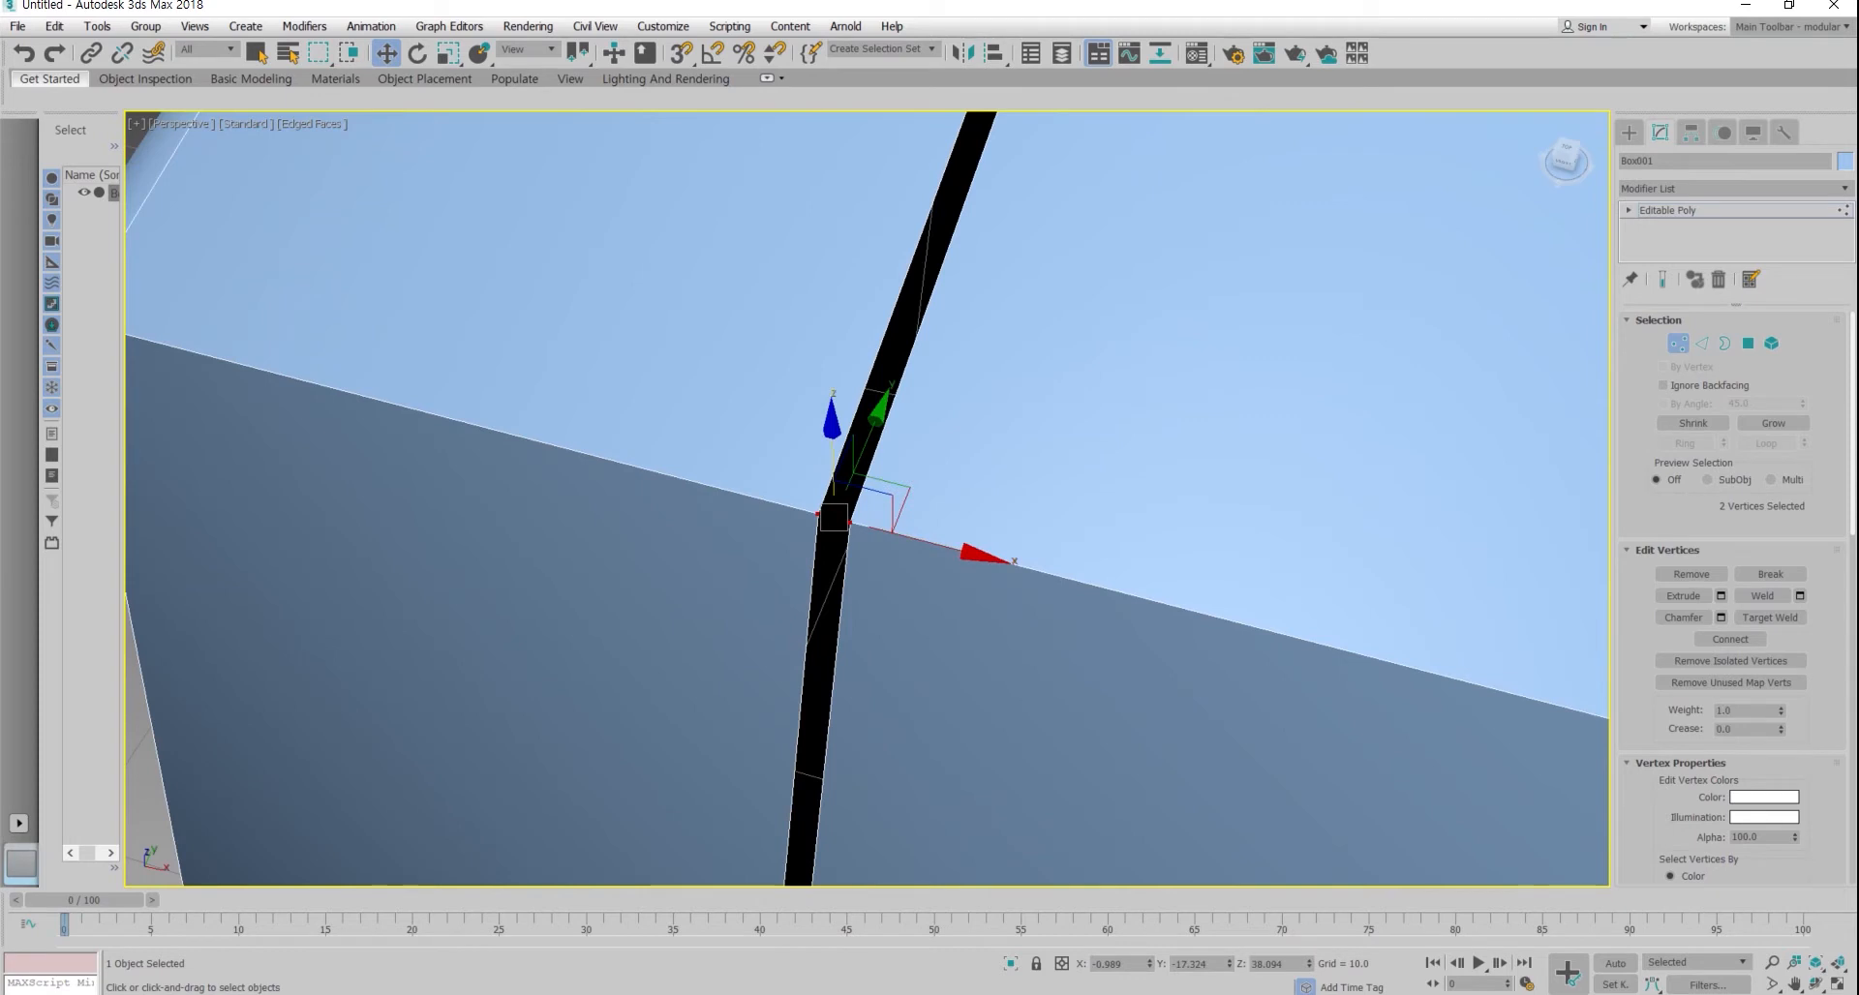
Step: Widen the command panel to two columns so the Edit Vertices and Edit Geometry settings show together
{"action": "scroll", "coordinate": [1733, 595], "scroll_direction": "down", "scroll_amount": 5}
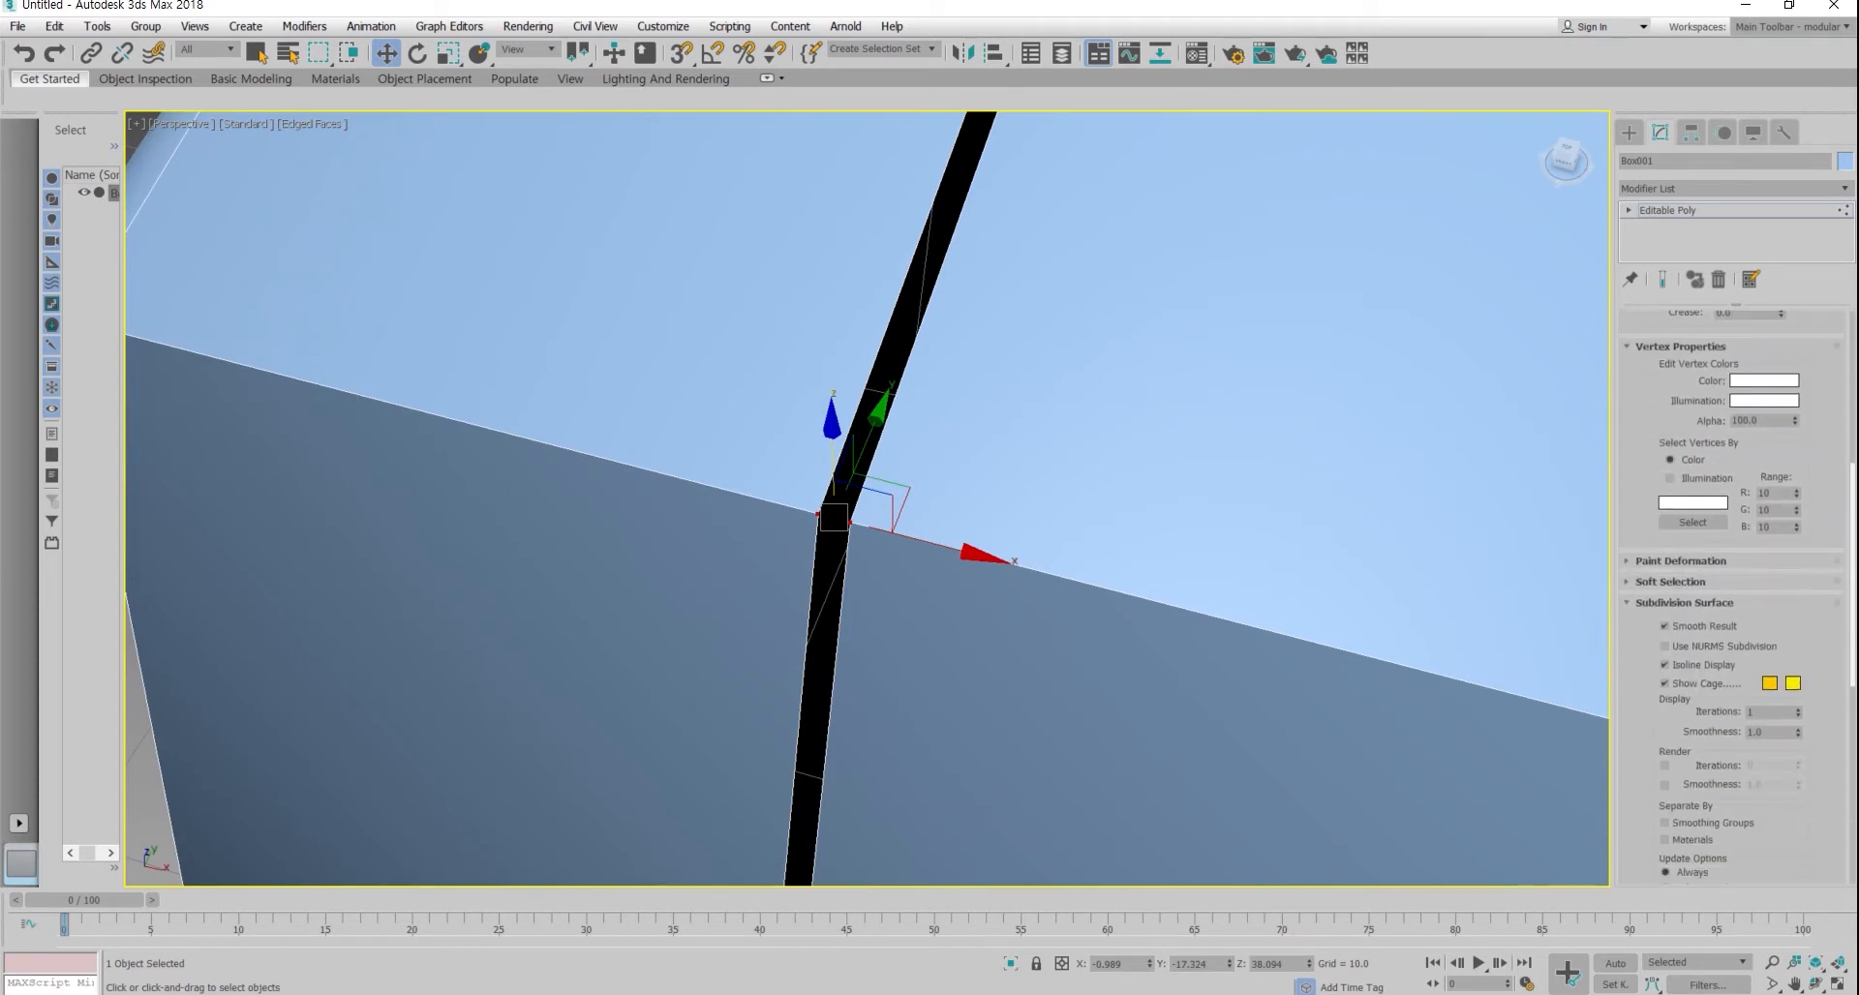
{"action": "scroll", "coordinate": [1733, 596], "scroll_direction": "down", "scroll_amount": 5}
{"action": "scroll", "coordinate": [866, 498], "scroll_direction": "down", "scroll_amount": 6}
{"action": "middle_click_drag", "start_coordinate": [1065, 368], "coordinate": [1065, 456], "text": "alt"}
{"action": "scroll", "coordinate": [1065, 455], "scroll_direction": "up", "scroll_amount": 5}
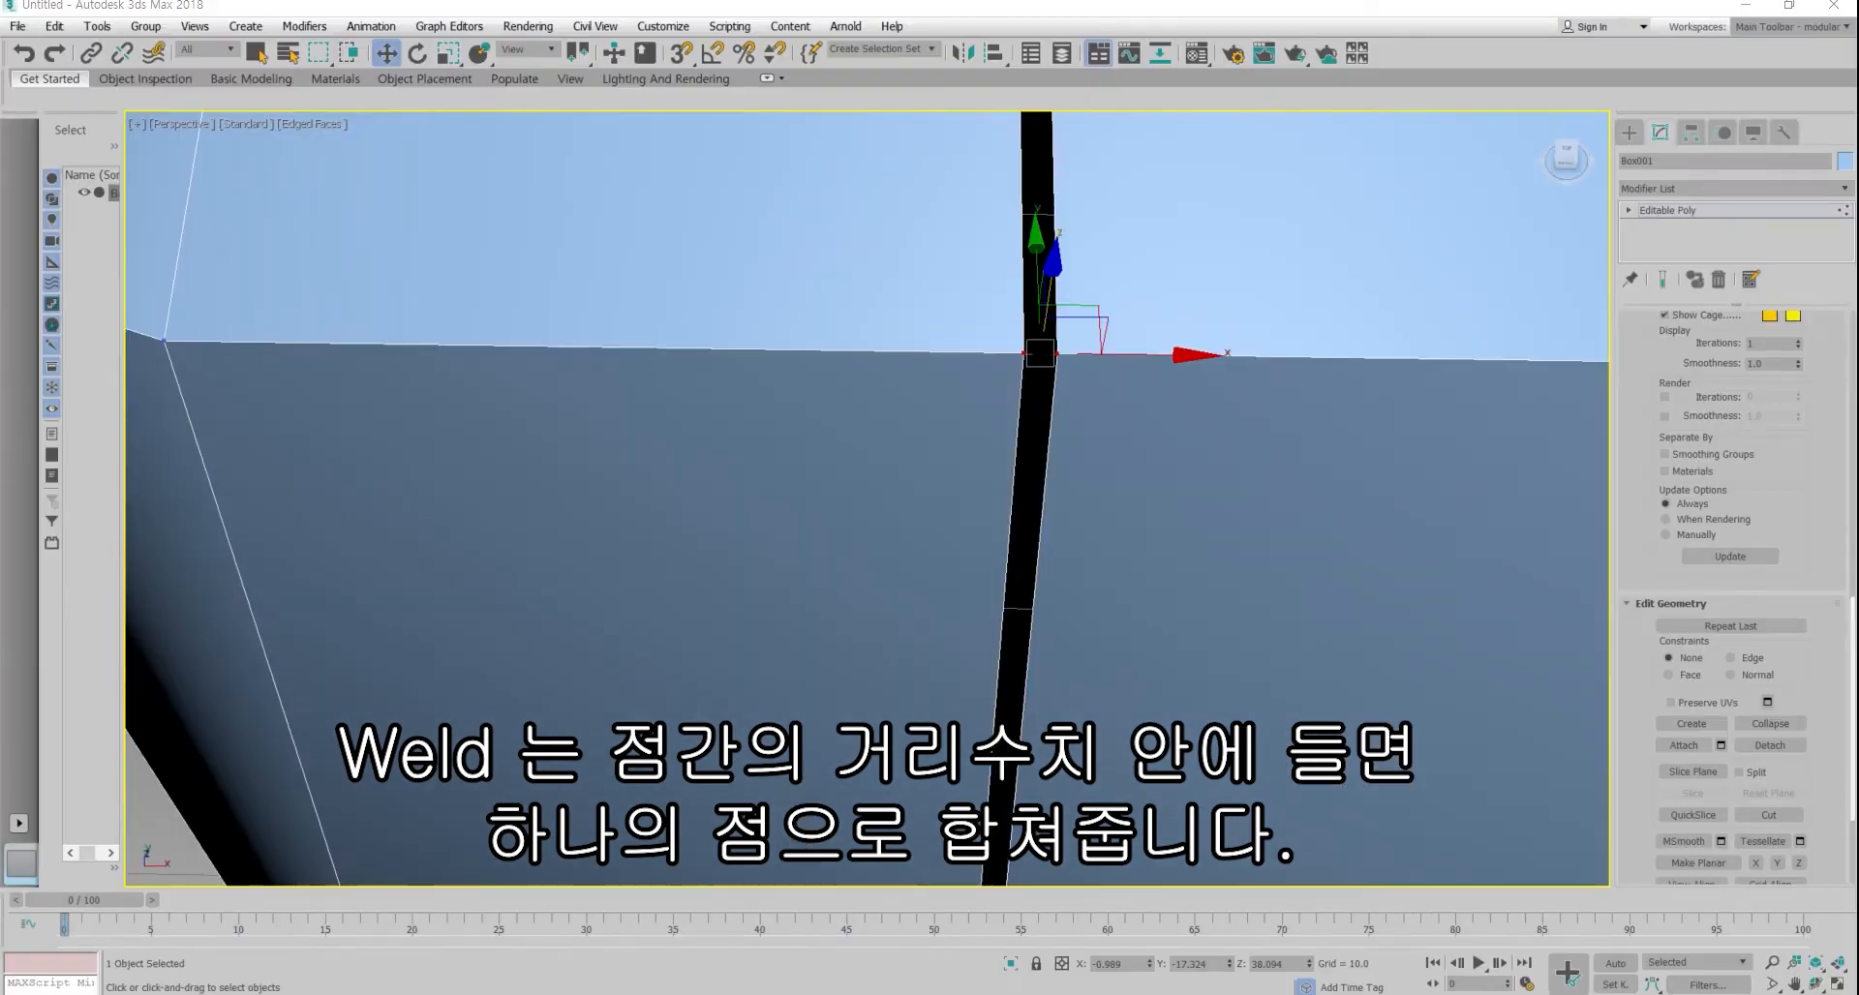
{"action": "scroll", "coordinate": [1733, 596], "scroll_direction": "down", "scroll_amount": 3}
{"action": "scroll", "coordinate": [1733, 595], "scroll_direction": "up", "scroll_amount": 3}
{"action": "left_click_drag", "start_coordinate": [1613, 595], "coordinate": [1388, 596]}
{"action": "scroll", "coordinate": [1733, 595], "scroll_direction": "down", "scroll_amount": 6}
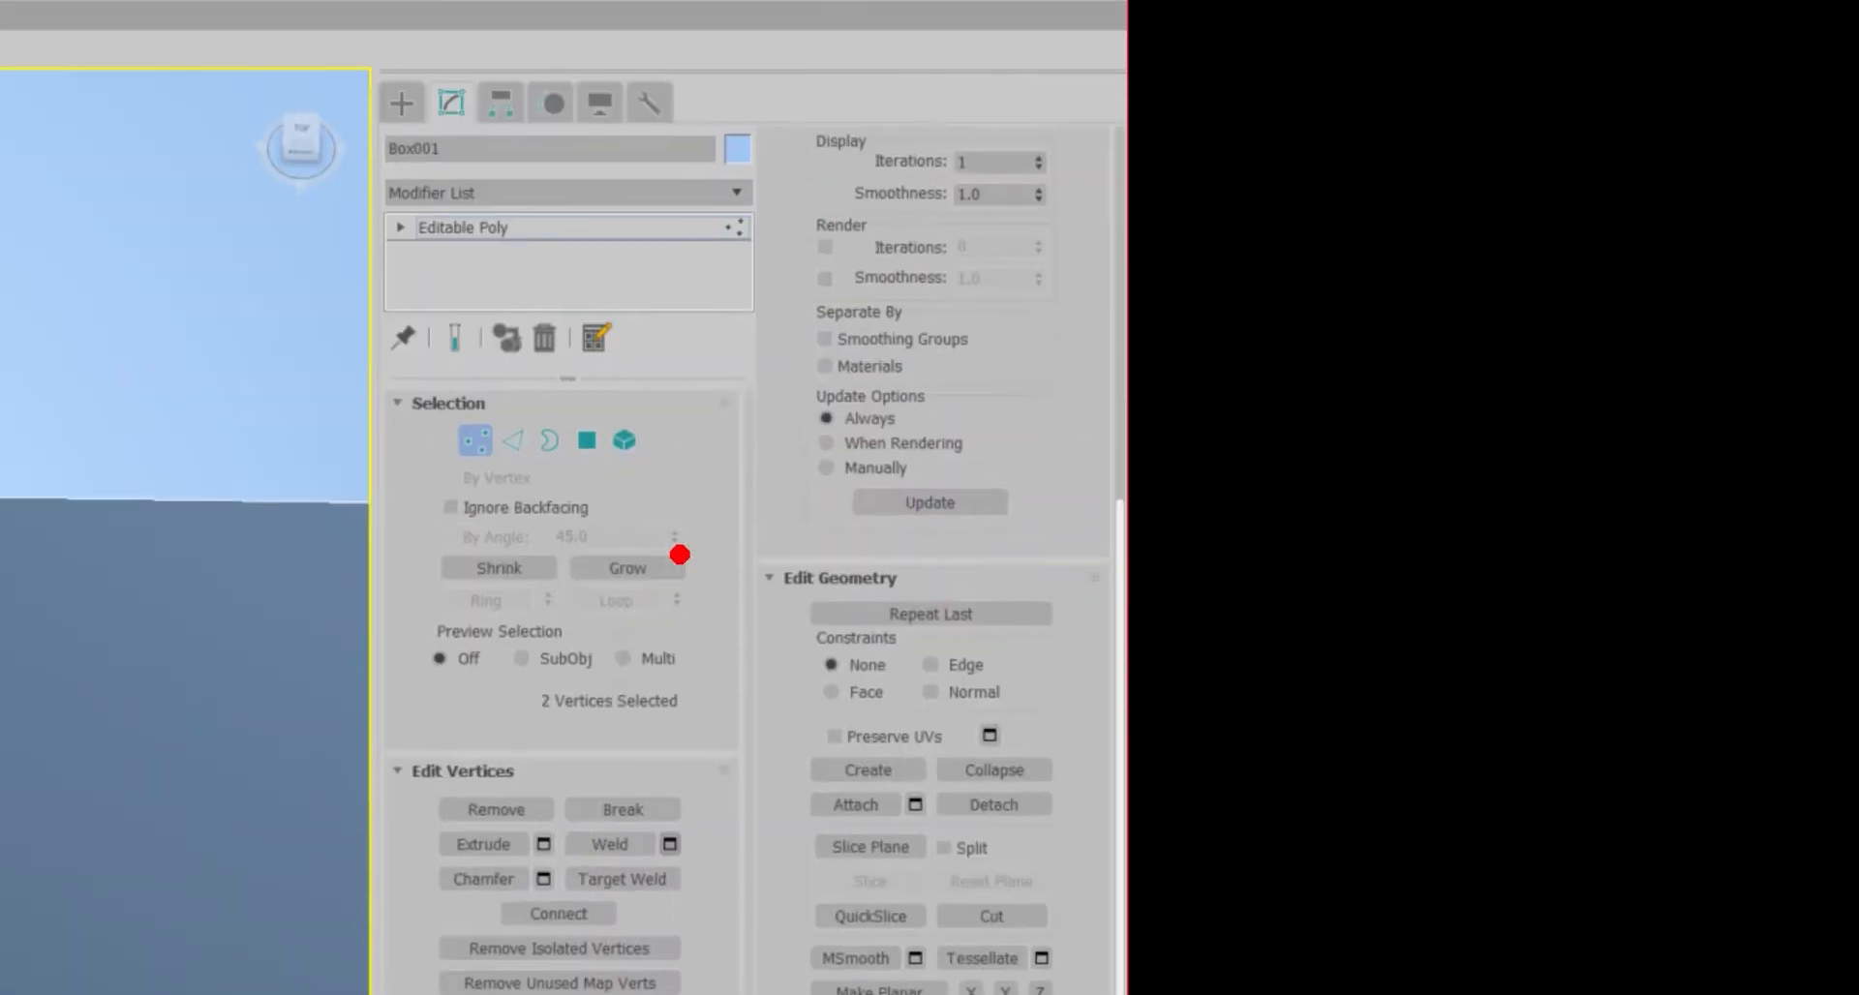
{"action": "mouse_move", "coordinate": [554, 864]}
{"action": "left_mouse_down"}
{"action": "mouse_move", "coordinate": [704, 877]}
{"action": "mouse_move", "coordinate": [699, 898]}
{"action": "left_mouse_up"}
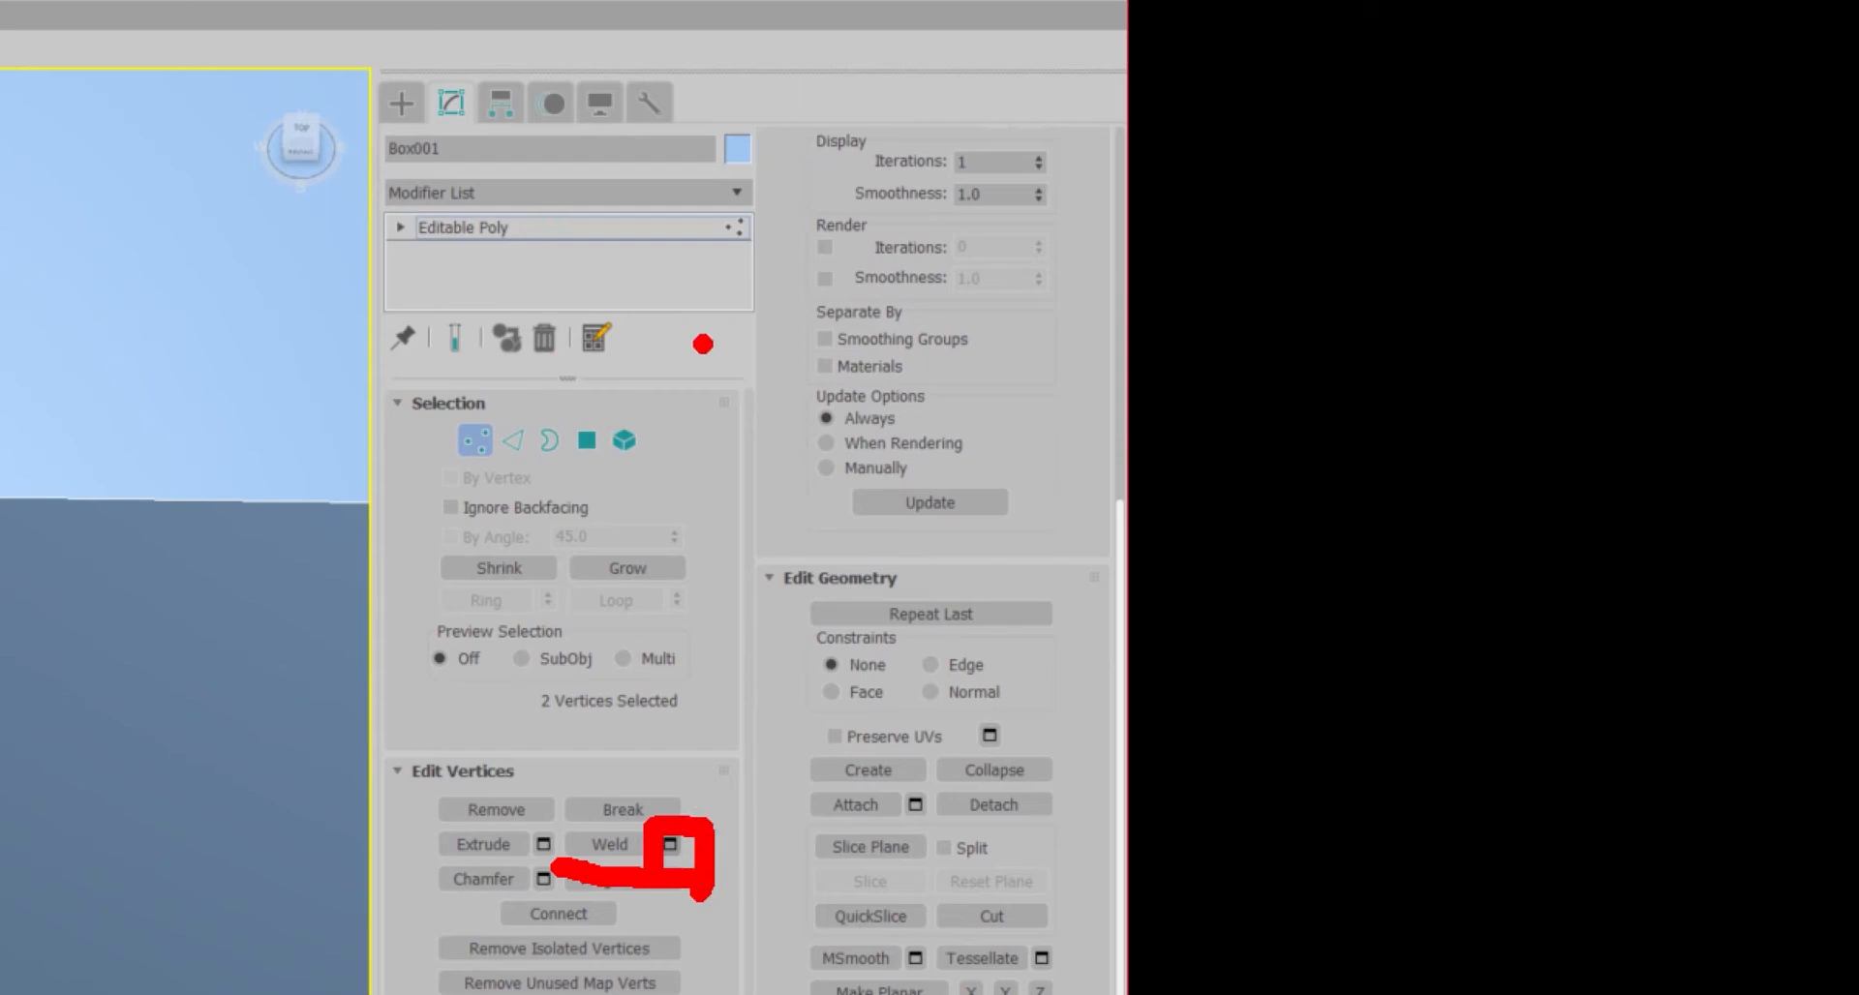
{"action": "key", "text": "Escape"}
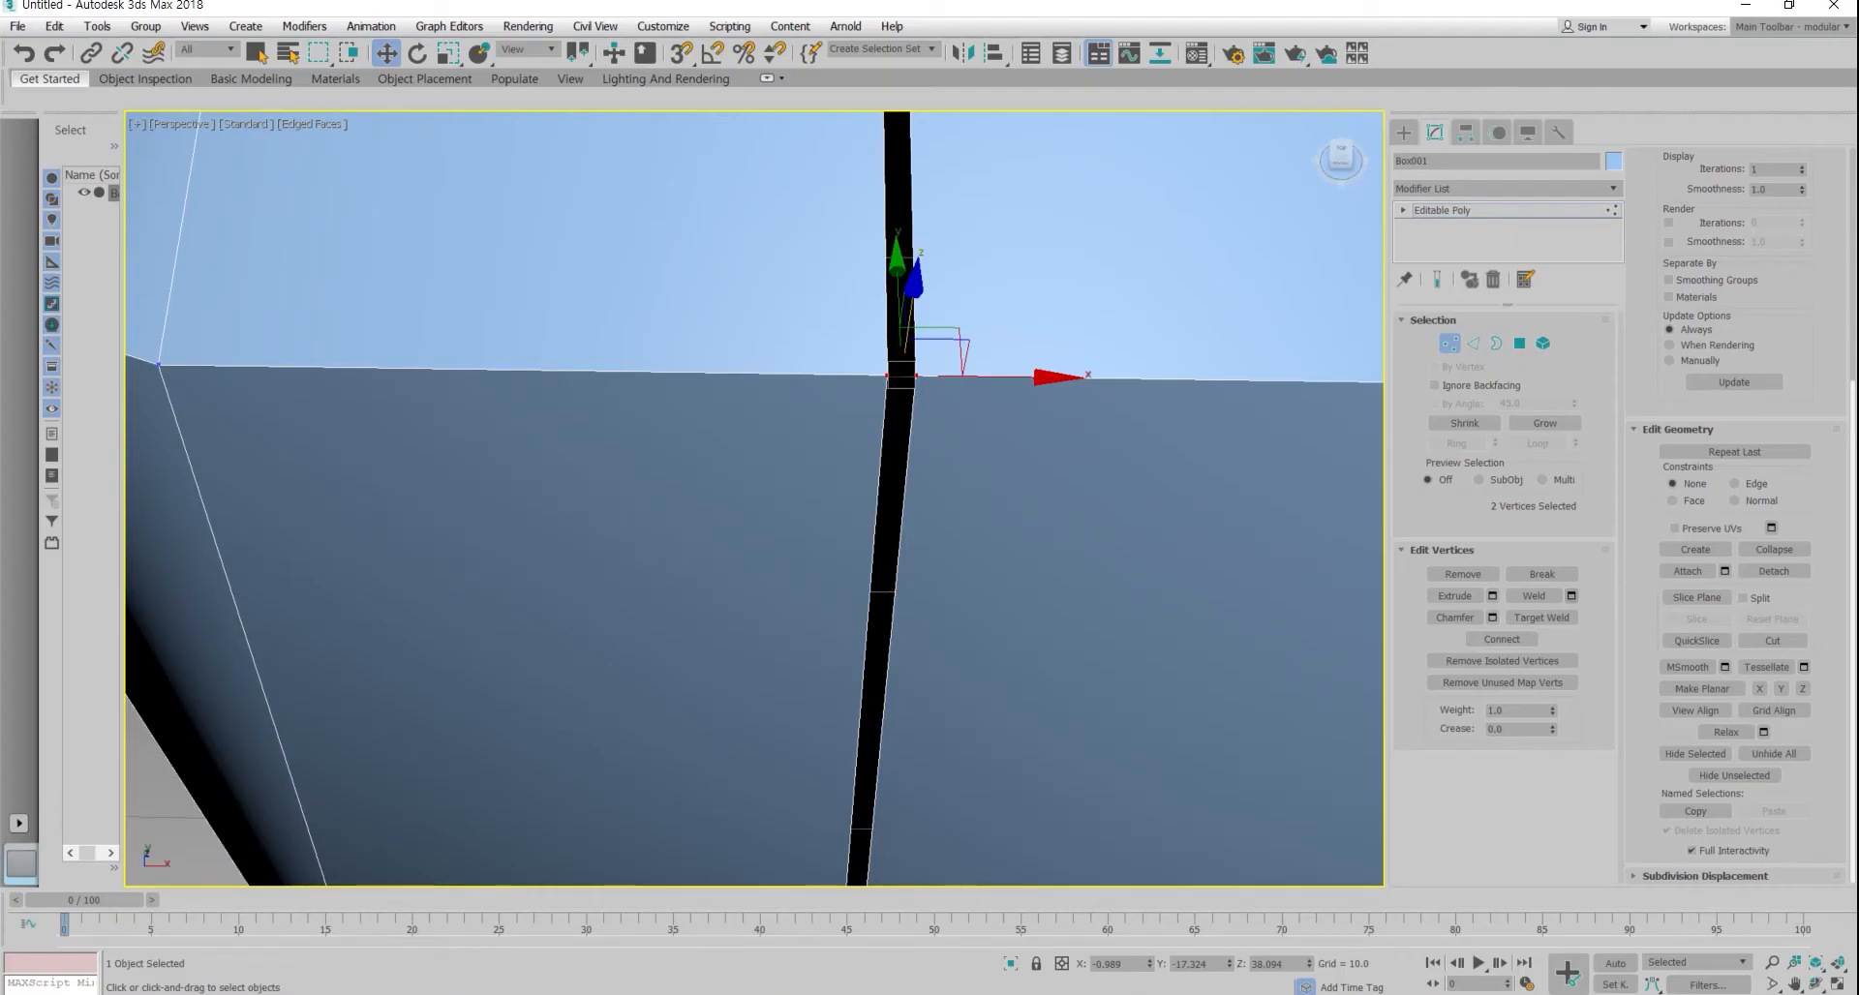
Step: Weld the two selected seam vertices into one with a weld threshold of 1.0
{"action": "left_click", "coordinate": [1571, 596]}
{"action": "left_click_drag", "start_coordinate": [761, 475], "coordinate": [1146, 213]}
{"action": "right_click", "coordinate": [1148, 293]}
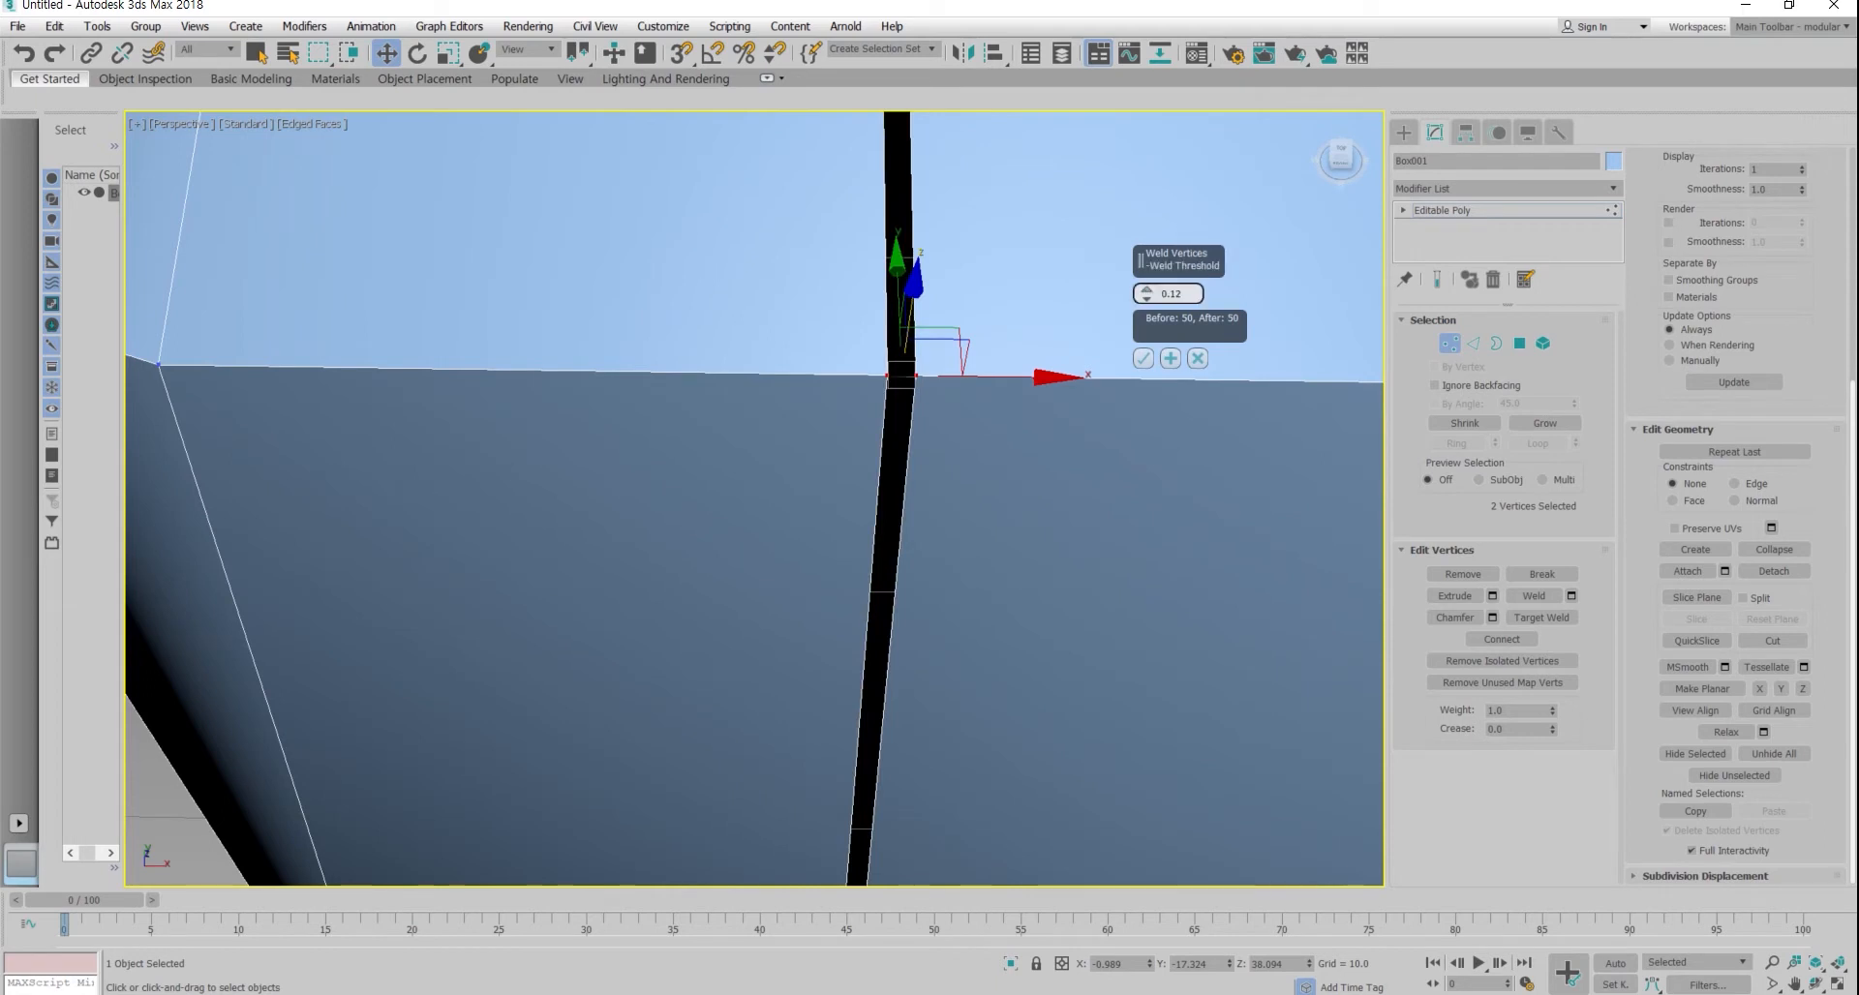
{"action": "left_click_drag", "start_coordinate": [1147, 293], "coordinate": [1147, 244]}
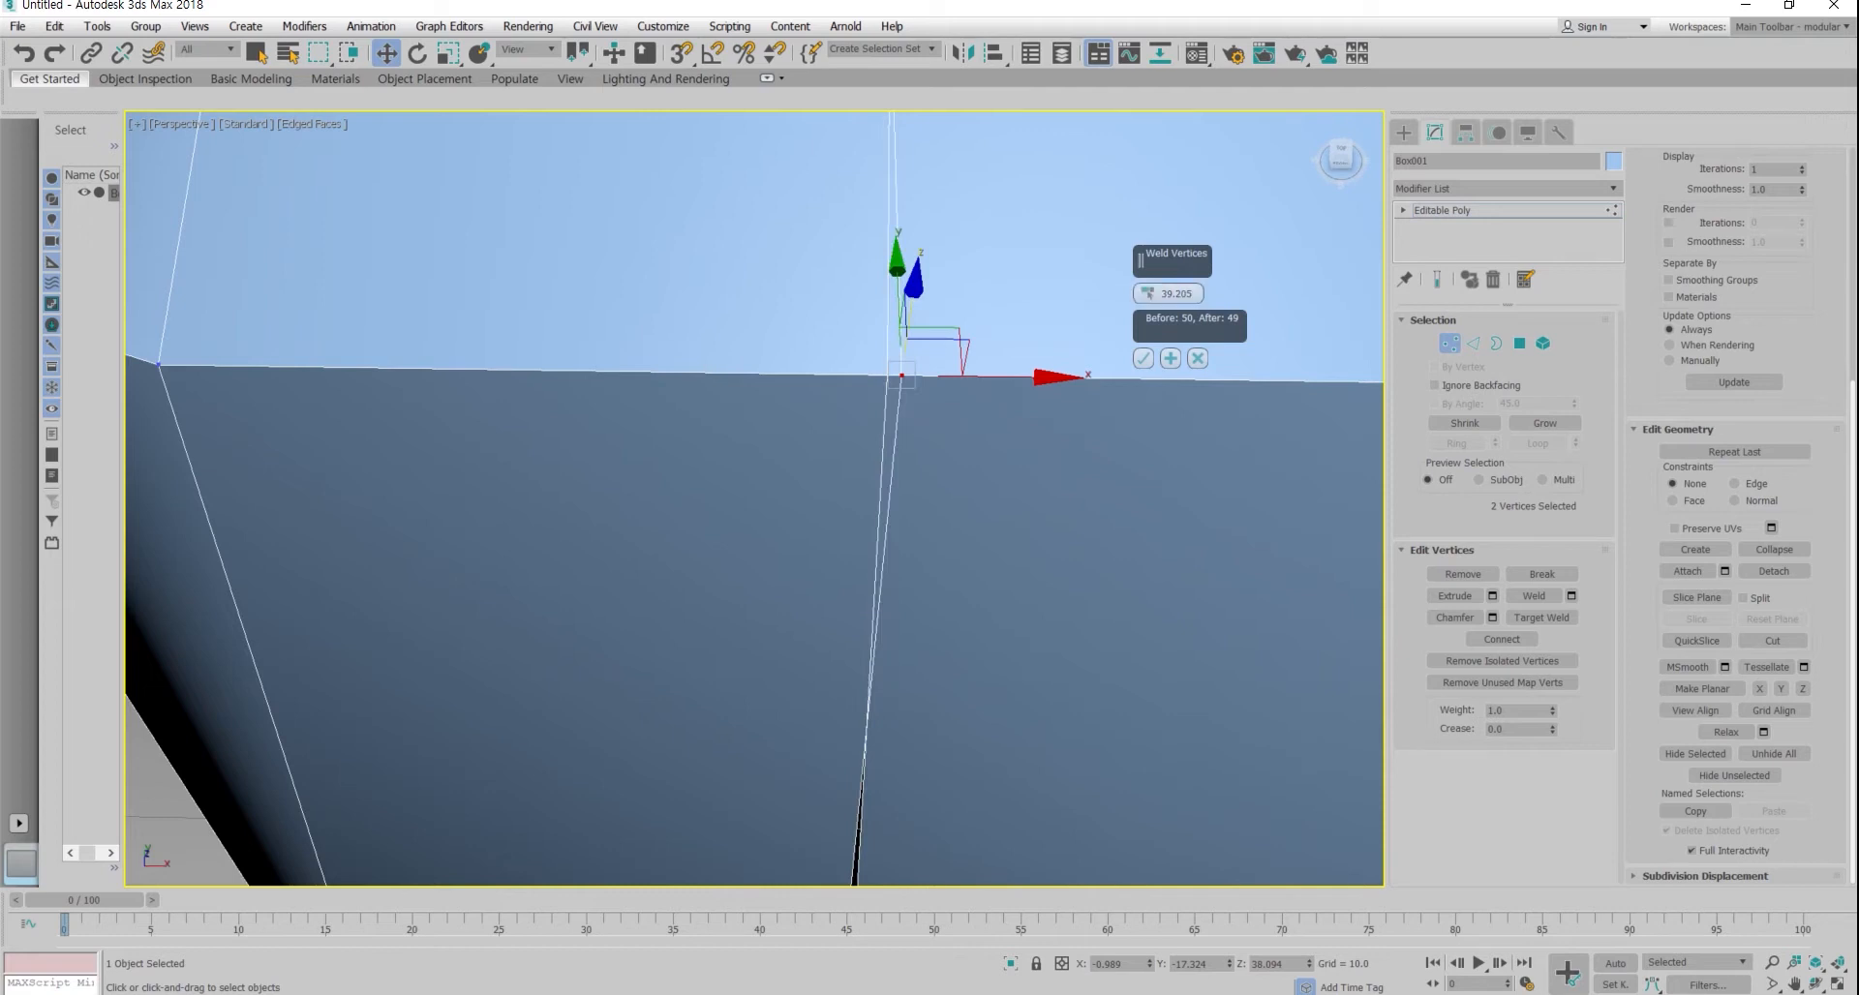
{"action": "double_click", "coordinate": [1172, 294]}
{"action": "type", "text": "1"}
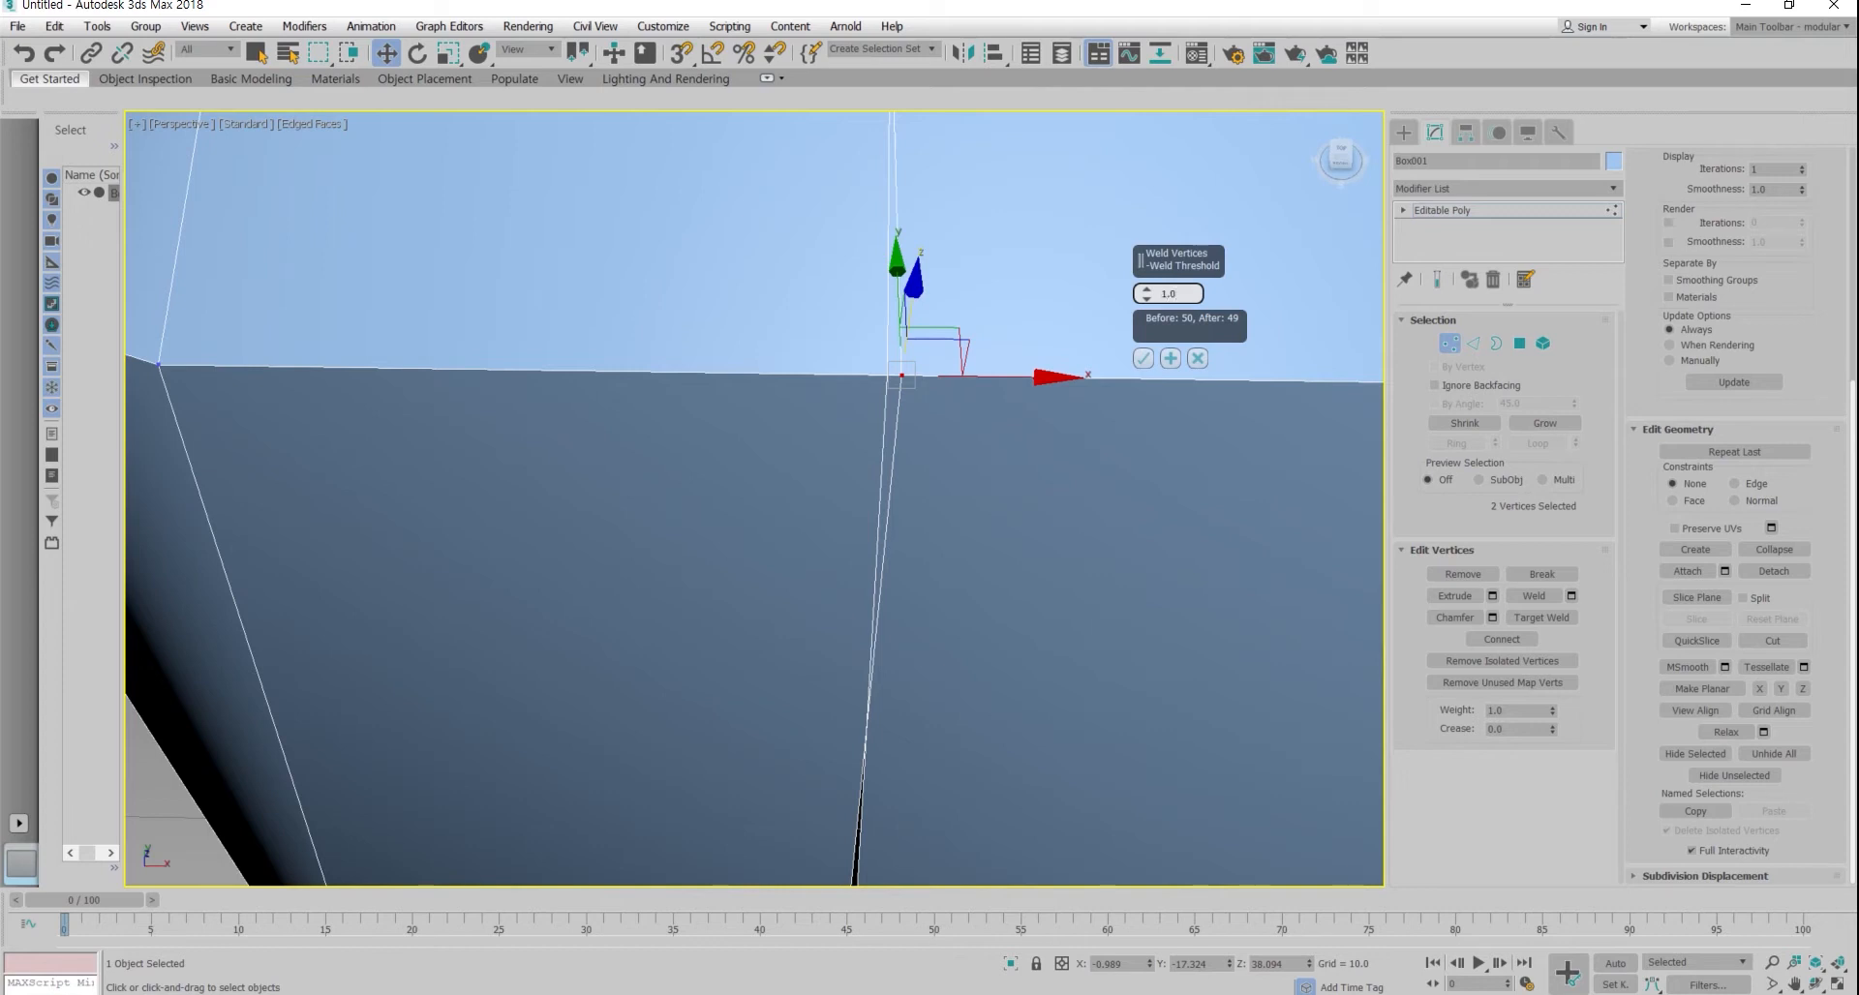
{"action": "left_click", "coordinate": [1143, 358]}
Step: Select all the vertices along the central seam between the two halves
{"action": "scroll", "coordinate": [1003, 519], "scroll_direction": "down", "scroll_amount": 5}
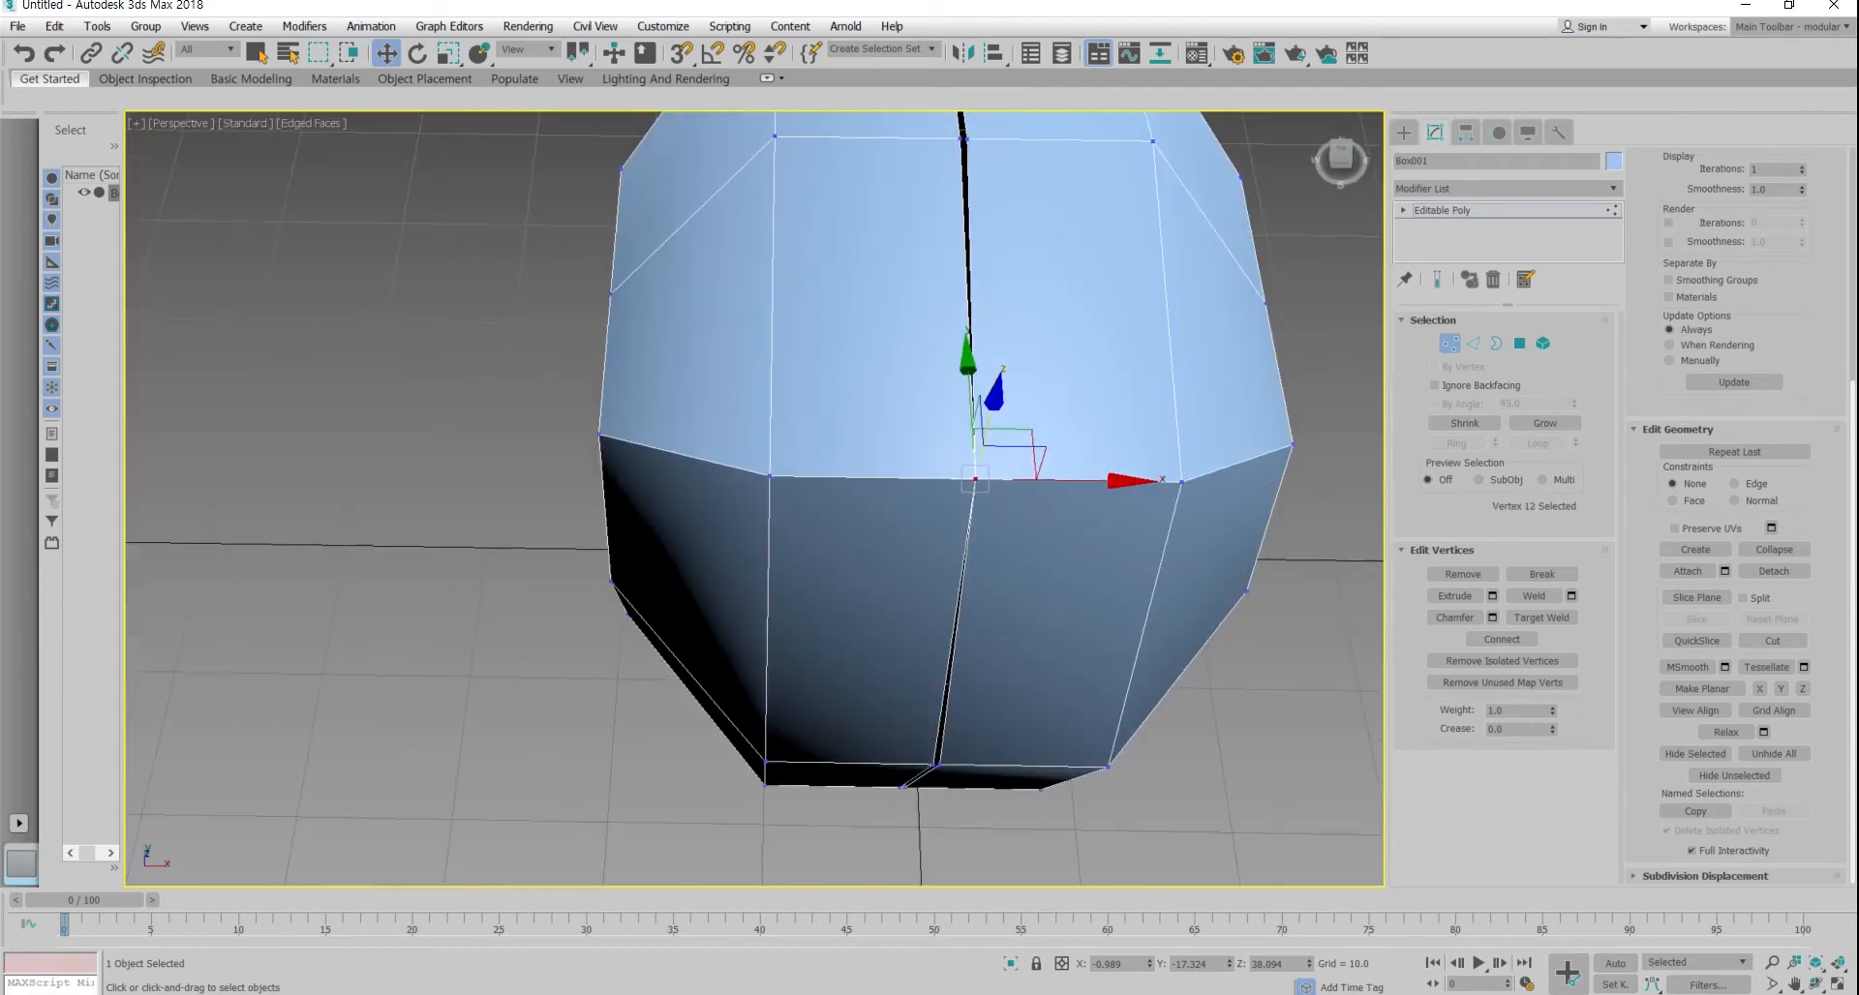
{"action": "scroll", "coordinate": [995, 595], "scroll_direction": "down", "scroll_amount": 5}
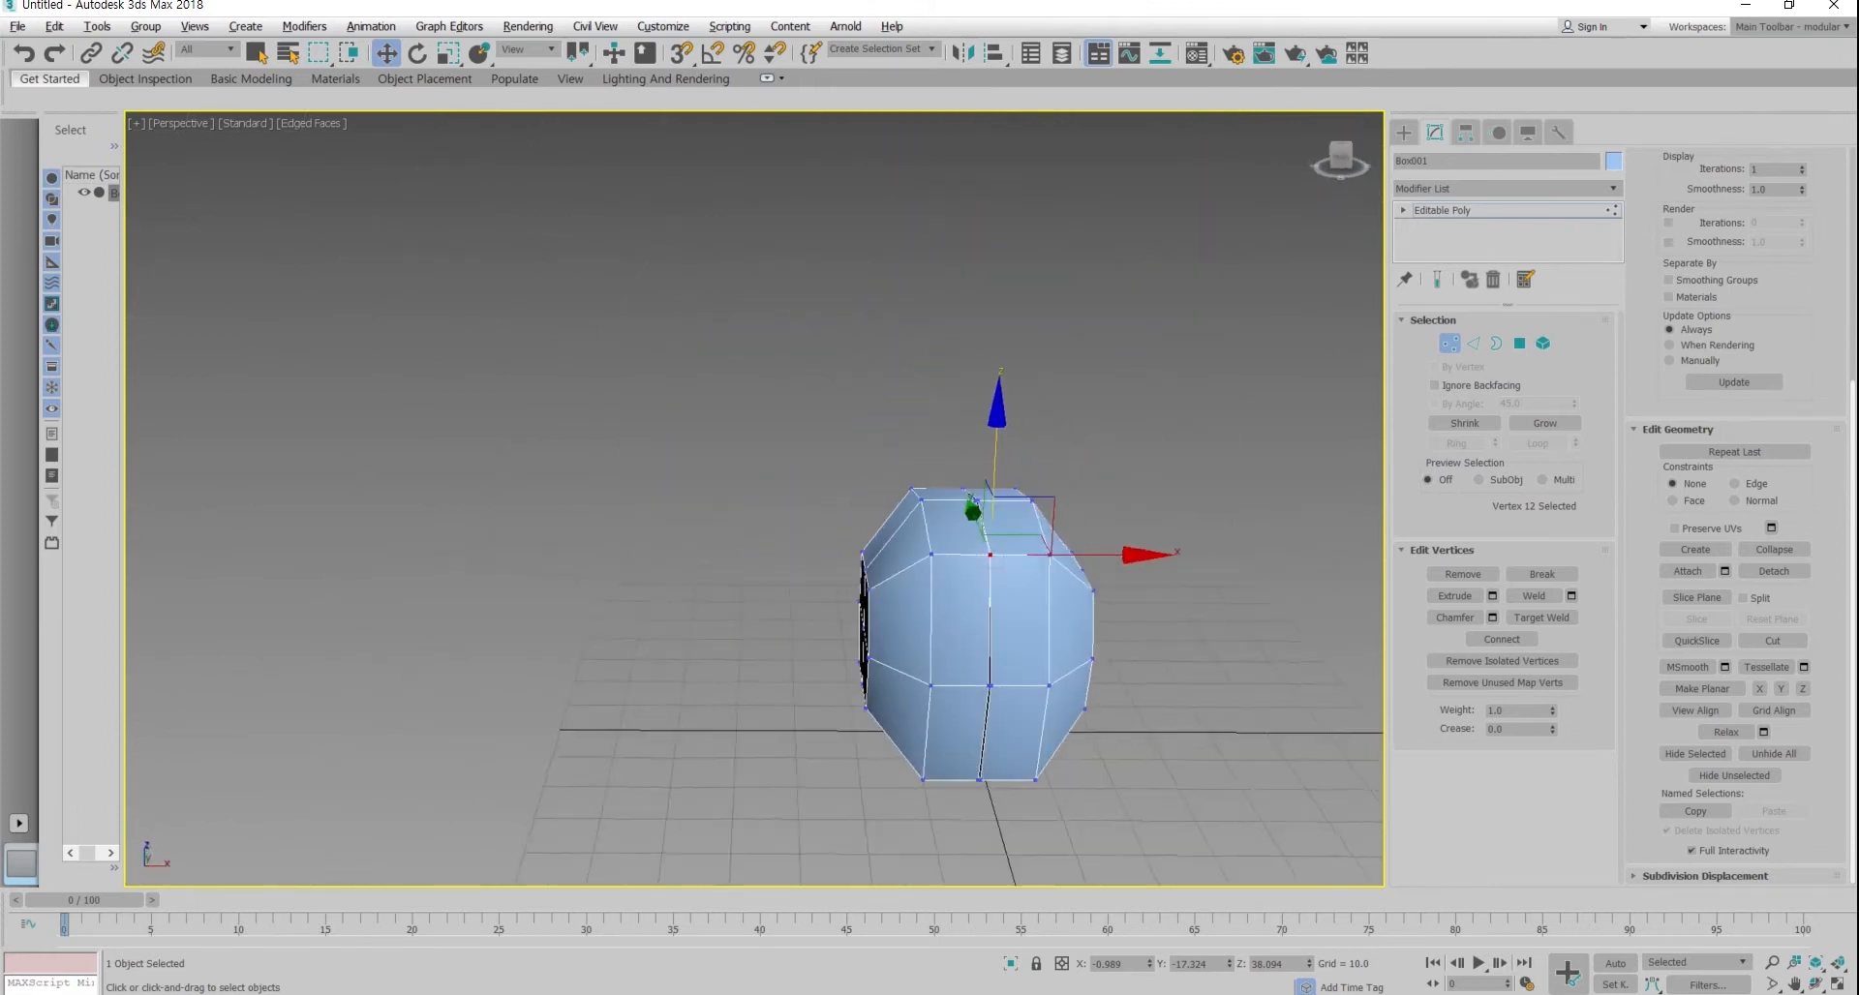
{"action": "mouse_move", "coordinate": [994, 595]}
{"action": "middle_mouse_down", "text": "alt"}
{"action": "mouse_move", "coordinate": [936, 595]}
{"action": "mouse_move", "coordinate": [983, 571]}
{"action": "middle_mouse_up", "text": "alt"}
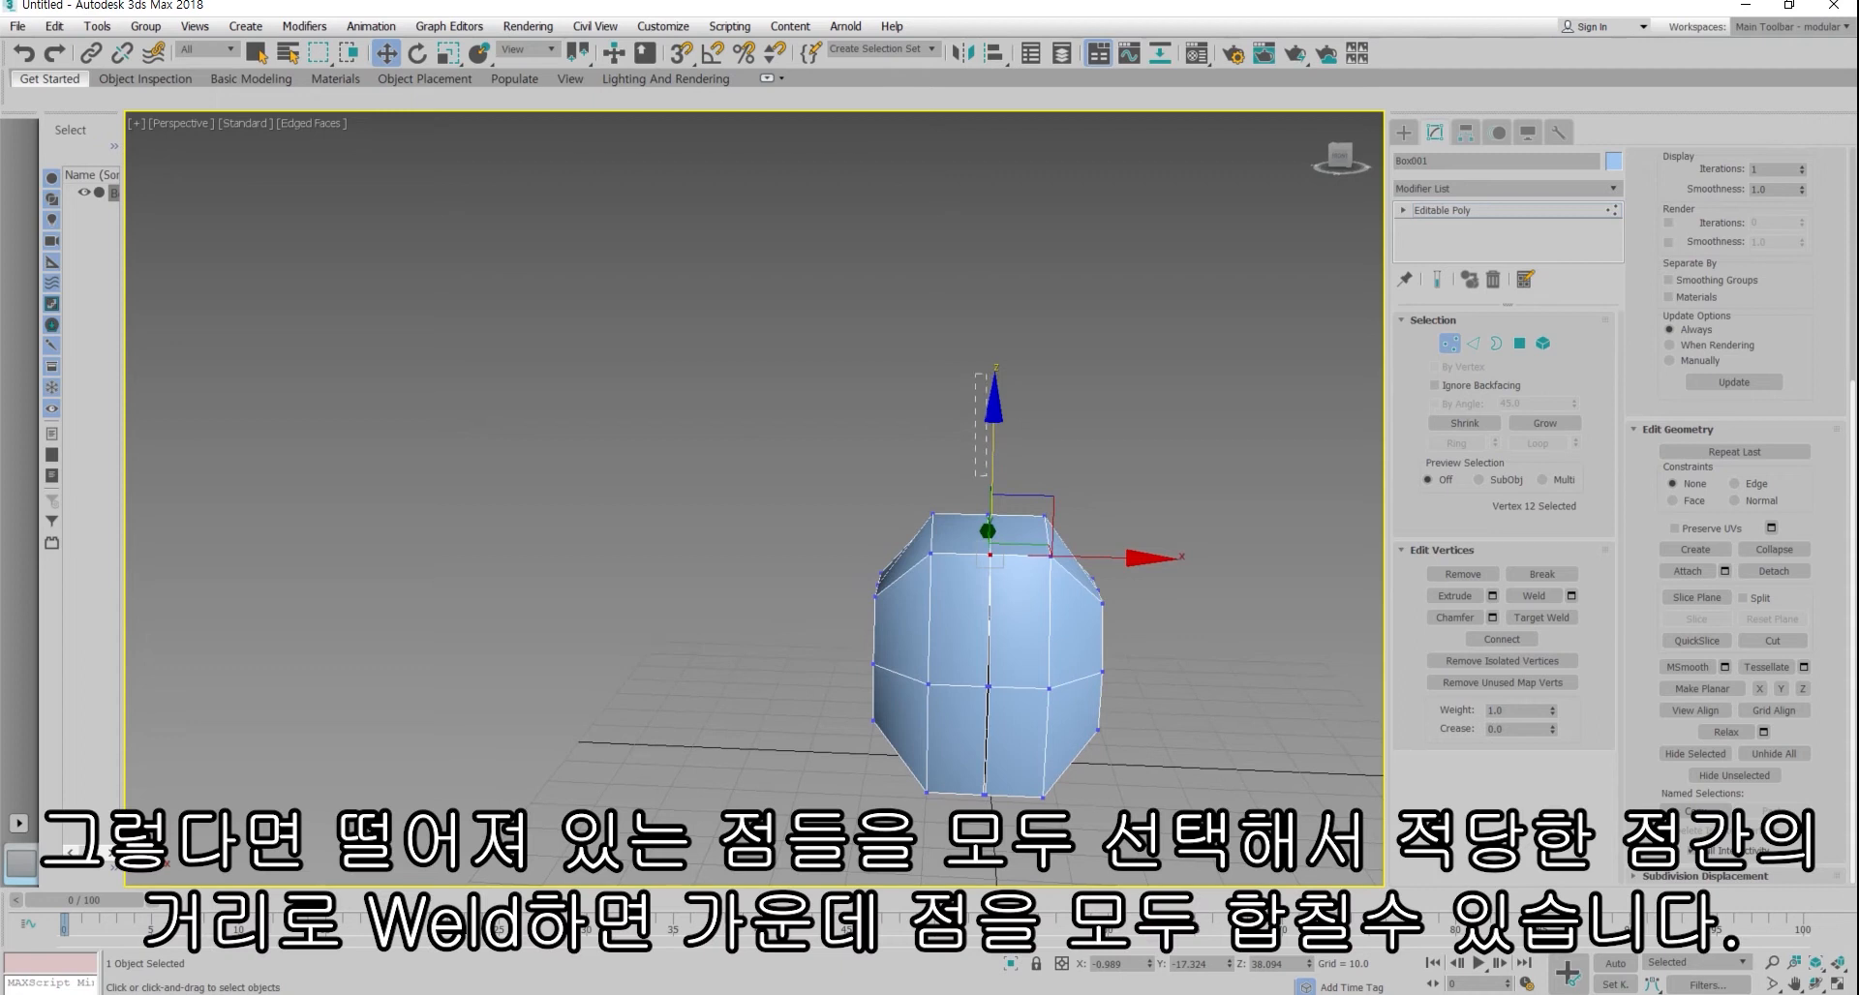
{"action": "left_click_drag", "start_coordinate": [975, 868], "coordinate": [973, 867]}
{"action": "middle_click_drag", "start_coordinate": [736, 683], "coordinate": [1062, 690], "text": "alt"}
{"action": "scroll", "coordinate": [1062, 689], "scroll_direction": "up", "scroll_amount": 5}
{"action": "middle_click_drag", "start_coordinate": [768, 579], "coordinate": [836, 807]}
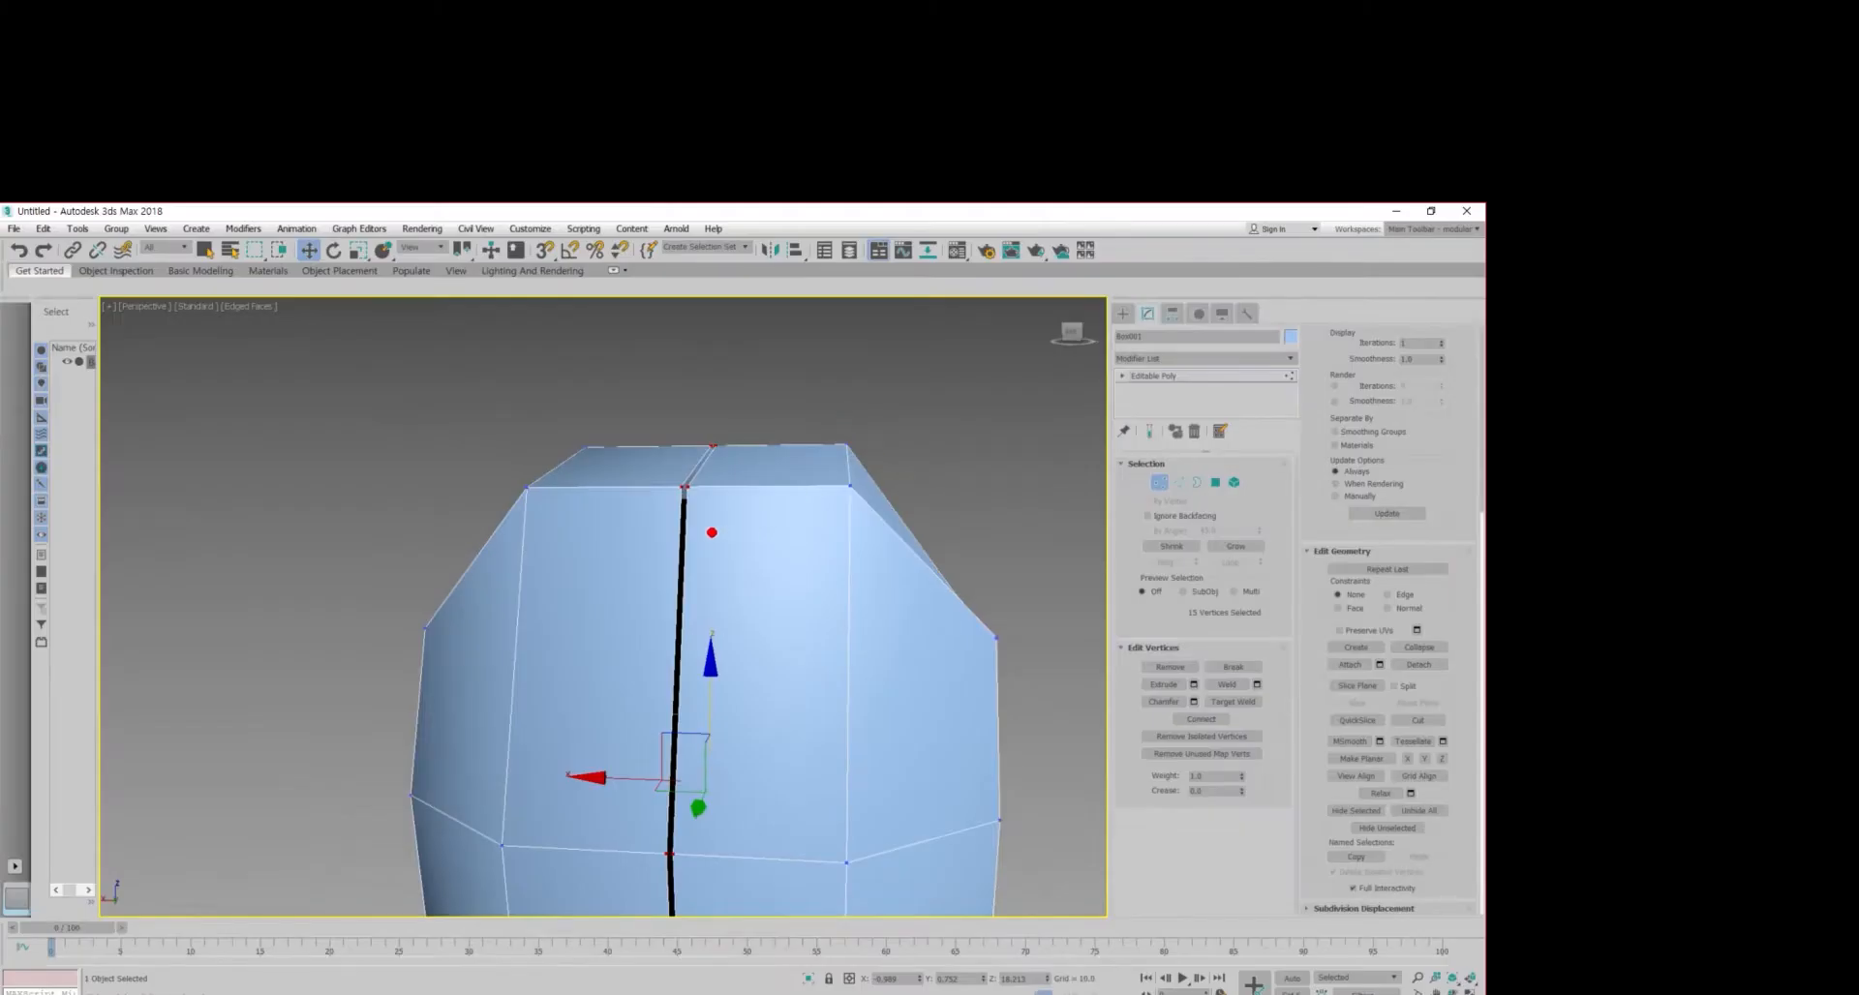
{"action": "left_click_drag", "start_coordinate": [677, 508], "coordinate": [676, 536]}
{"action": "left_click_drag", "start_coordinate": [677, 519], "coordinate": [698, 532]}
{"action": "left_click_drag", "start_coordinate": [569, 487], "coordinate": [620, 489]}
{"action": "left_click_drag", "start_coordinate": [594, 492], "coordinate": [581, 856]}
{"action": "left_click_drag", "start_coordinate": [568, 855], "coordinate": [607, 864]}
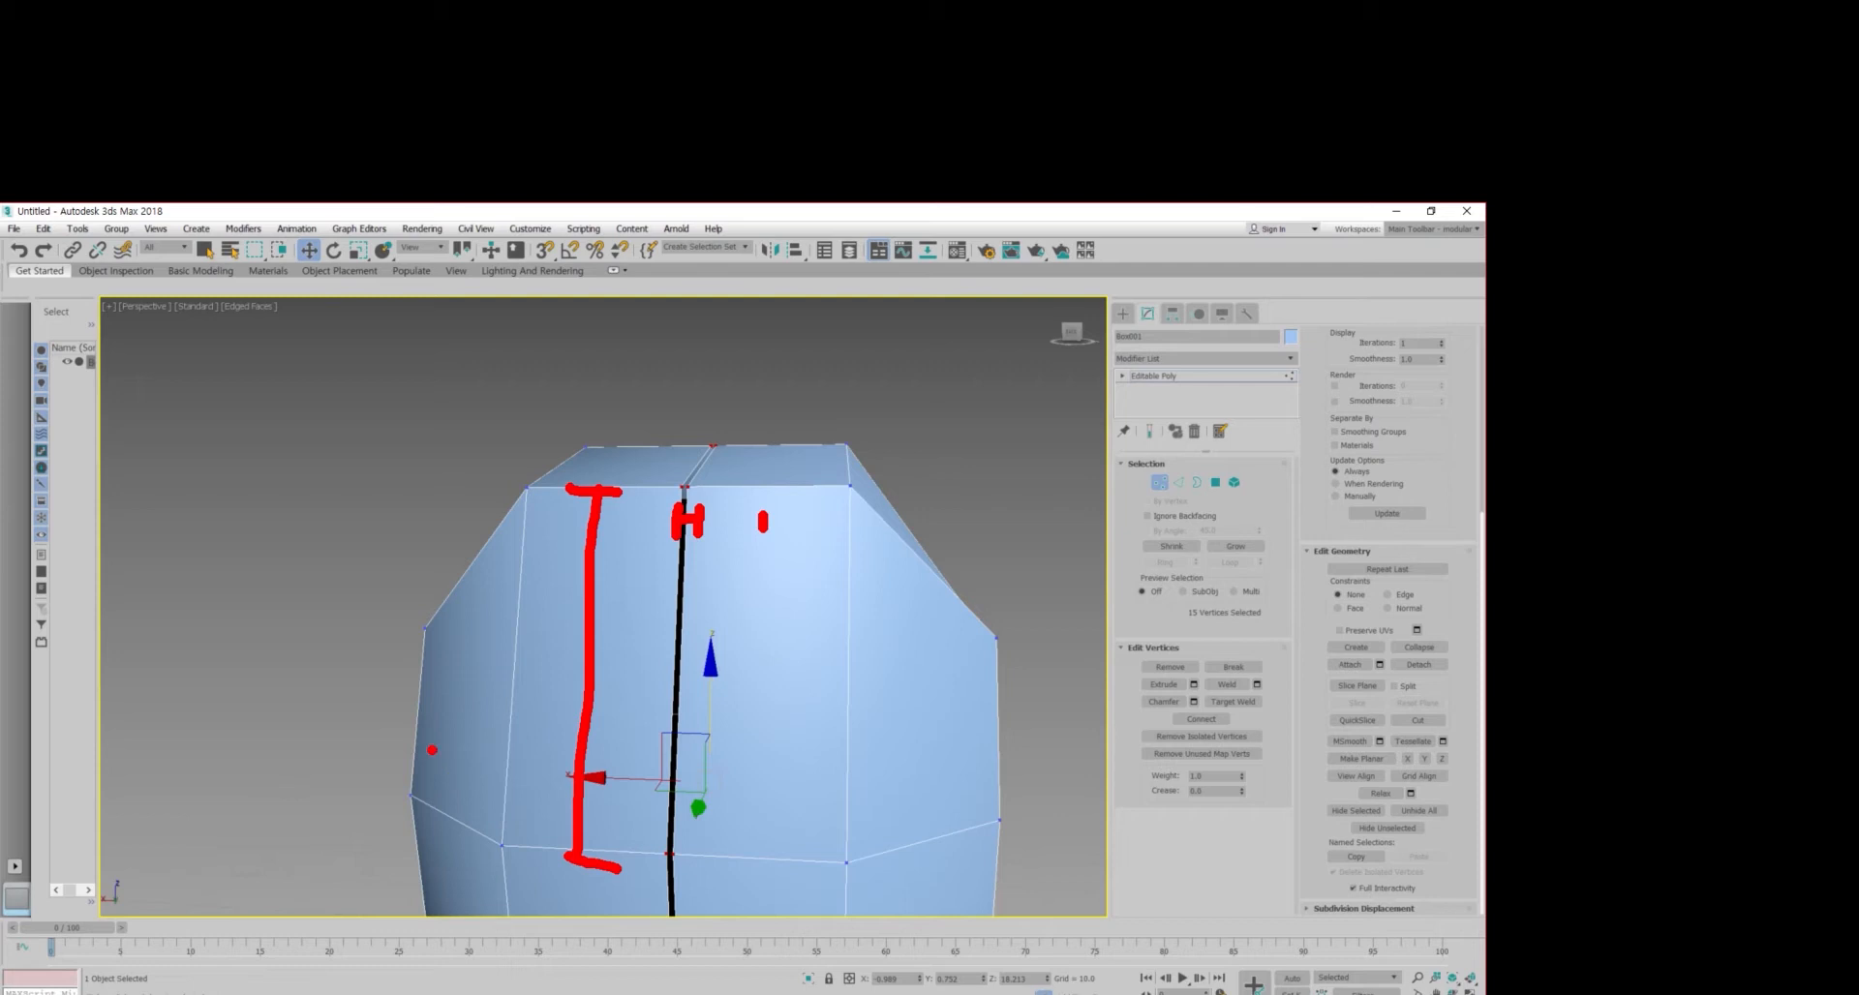
{"action": "mouse_move", "coordinate": [406, 643]}
{"action": "left_mouse_down"}
{"action": "mouse_move", "coordinate": [431, 668]}
{"action": "mouse_move", "coordinate": [399, 699]}
{"action": "left_mouse_up"}
{"action": "mouse_move", "coordinate": [489, 670]}
{"action": "left_mouse_down"}
{"action": "mouse_move", "coordinate": [467, 699]}
{"action": "mouse_move", "coordinate": [453, 647]}
{"action": "left_mouse_up"}
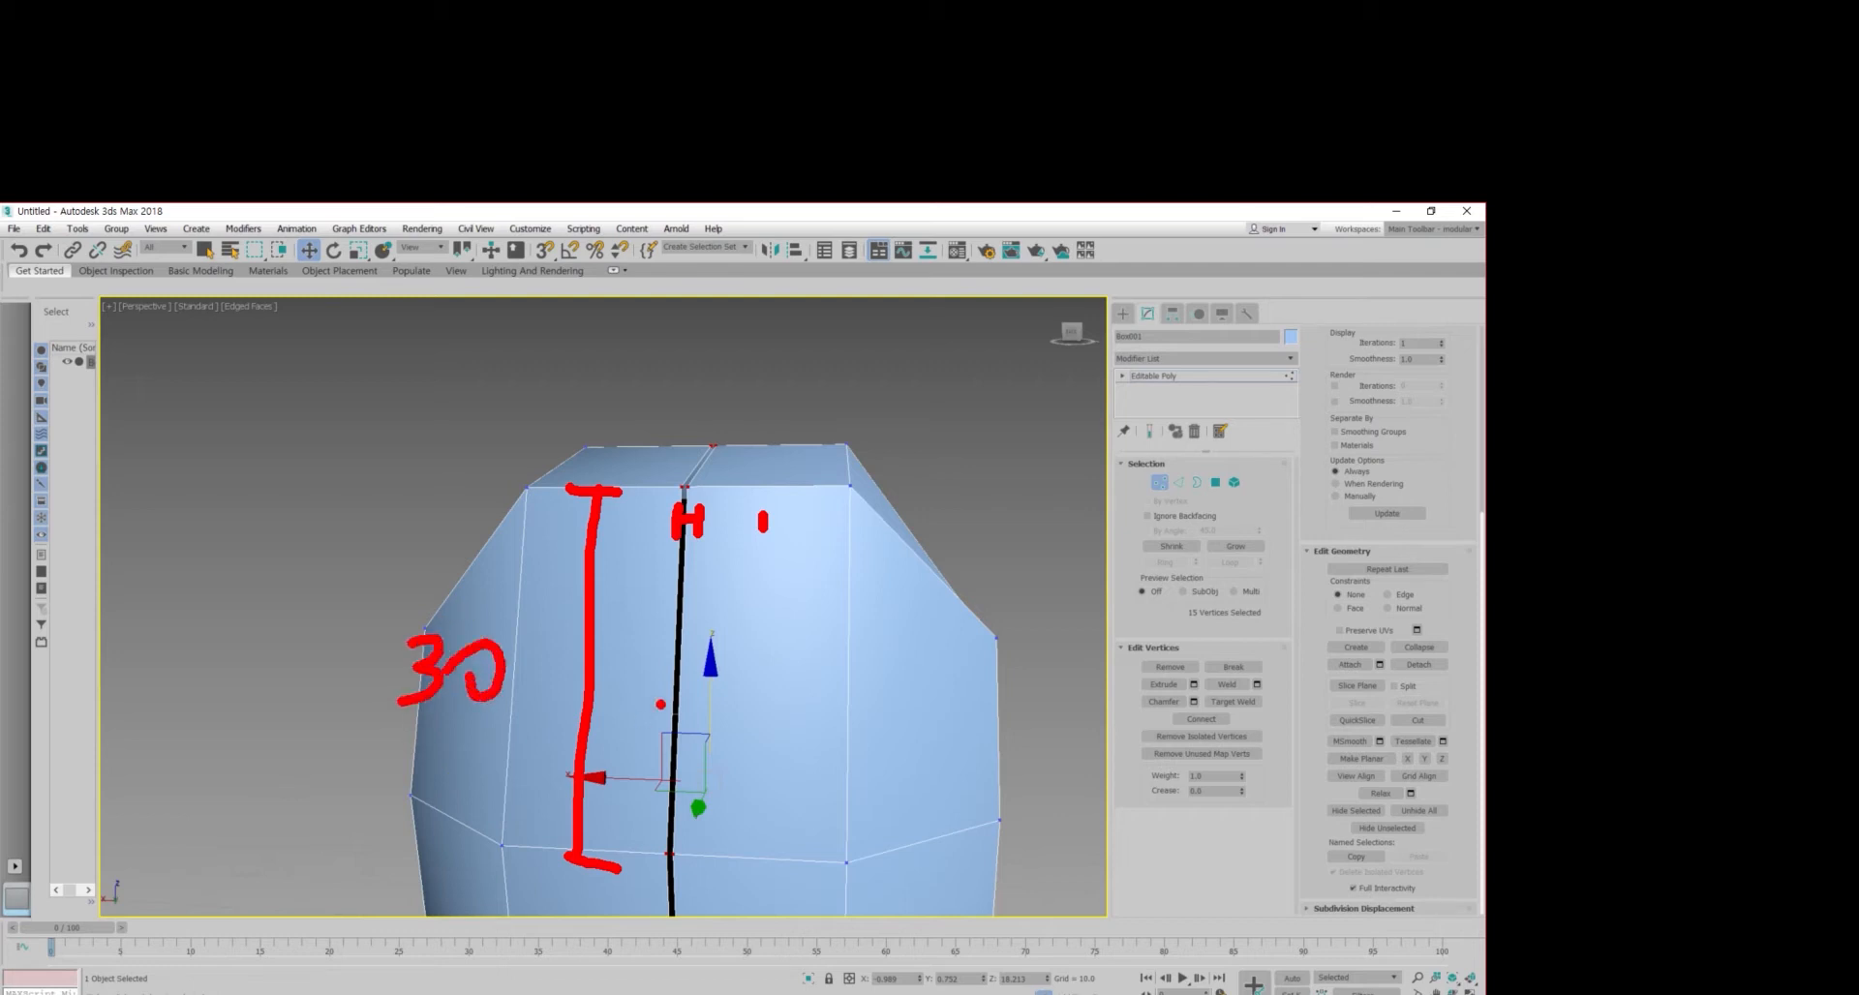
{"action": "mouse_move", "coordinate": [771, 545]}
{"action": "left_mouse_down"}
{"action": "mouse_move", "coordinate": [748, 536]}
{"action": "mouse_move", "coordinate": [800, 539]}
{"action": "left_mouse_up"}
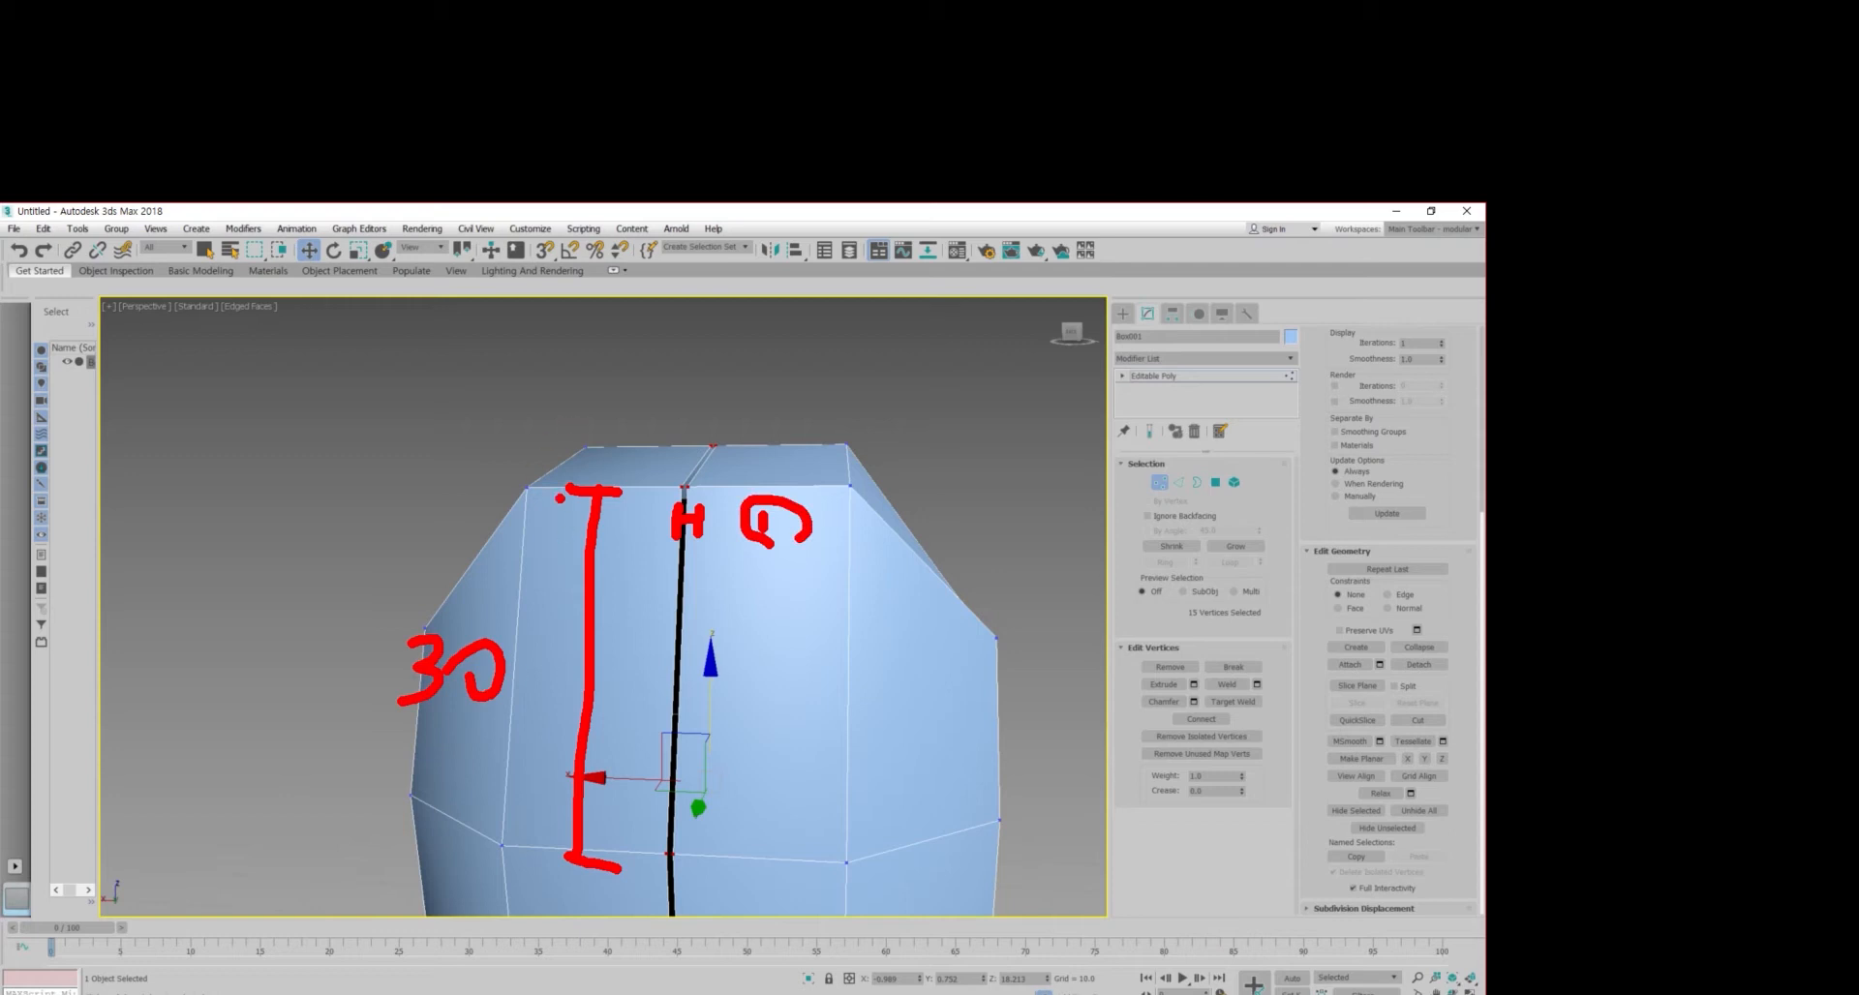
{"action": "left_click_drag", "start_coordinate": [560, 500], "coordinate": [561, 879]}
{"action": "left_click_drag", "start_coordinate": [721, 528], "coordinate": [726, 496]}
{"action": "key", "text": "Escape"}
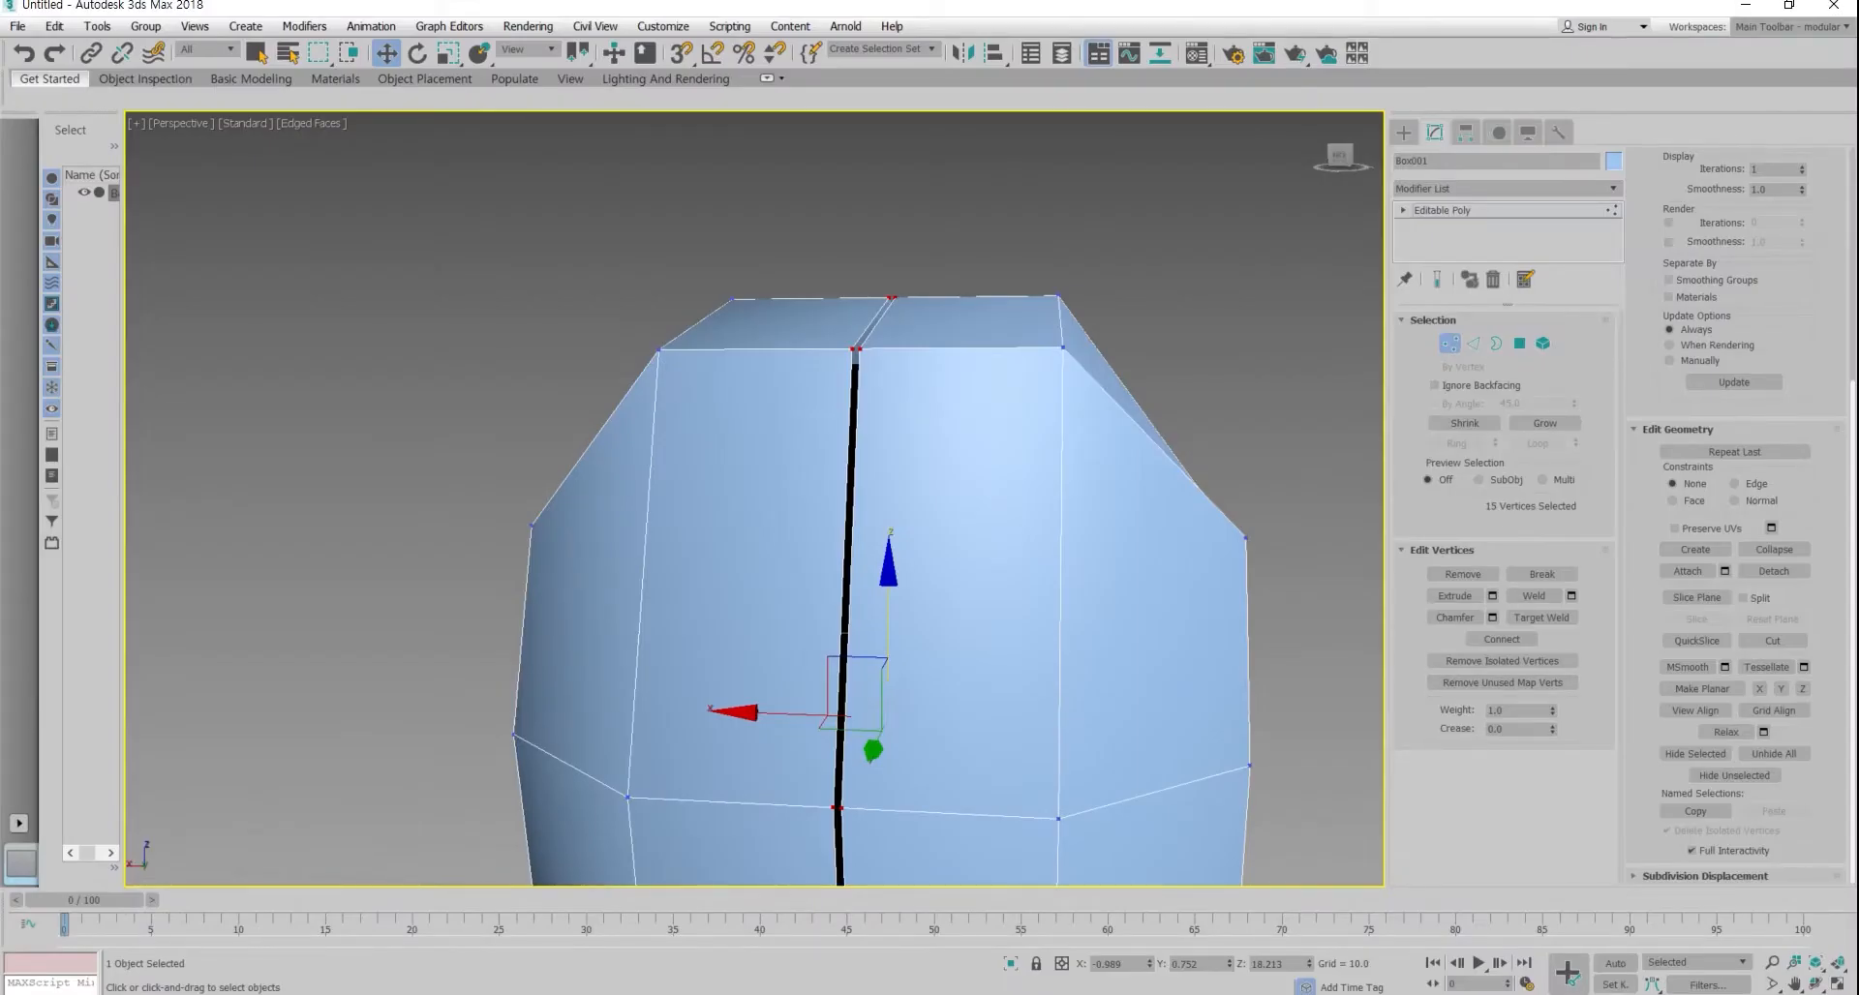
Step: Weld all the selected seam vertices together with a weld threshold of 1.0
{"action": "left_click", "coordinate": [1572, 595]}
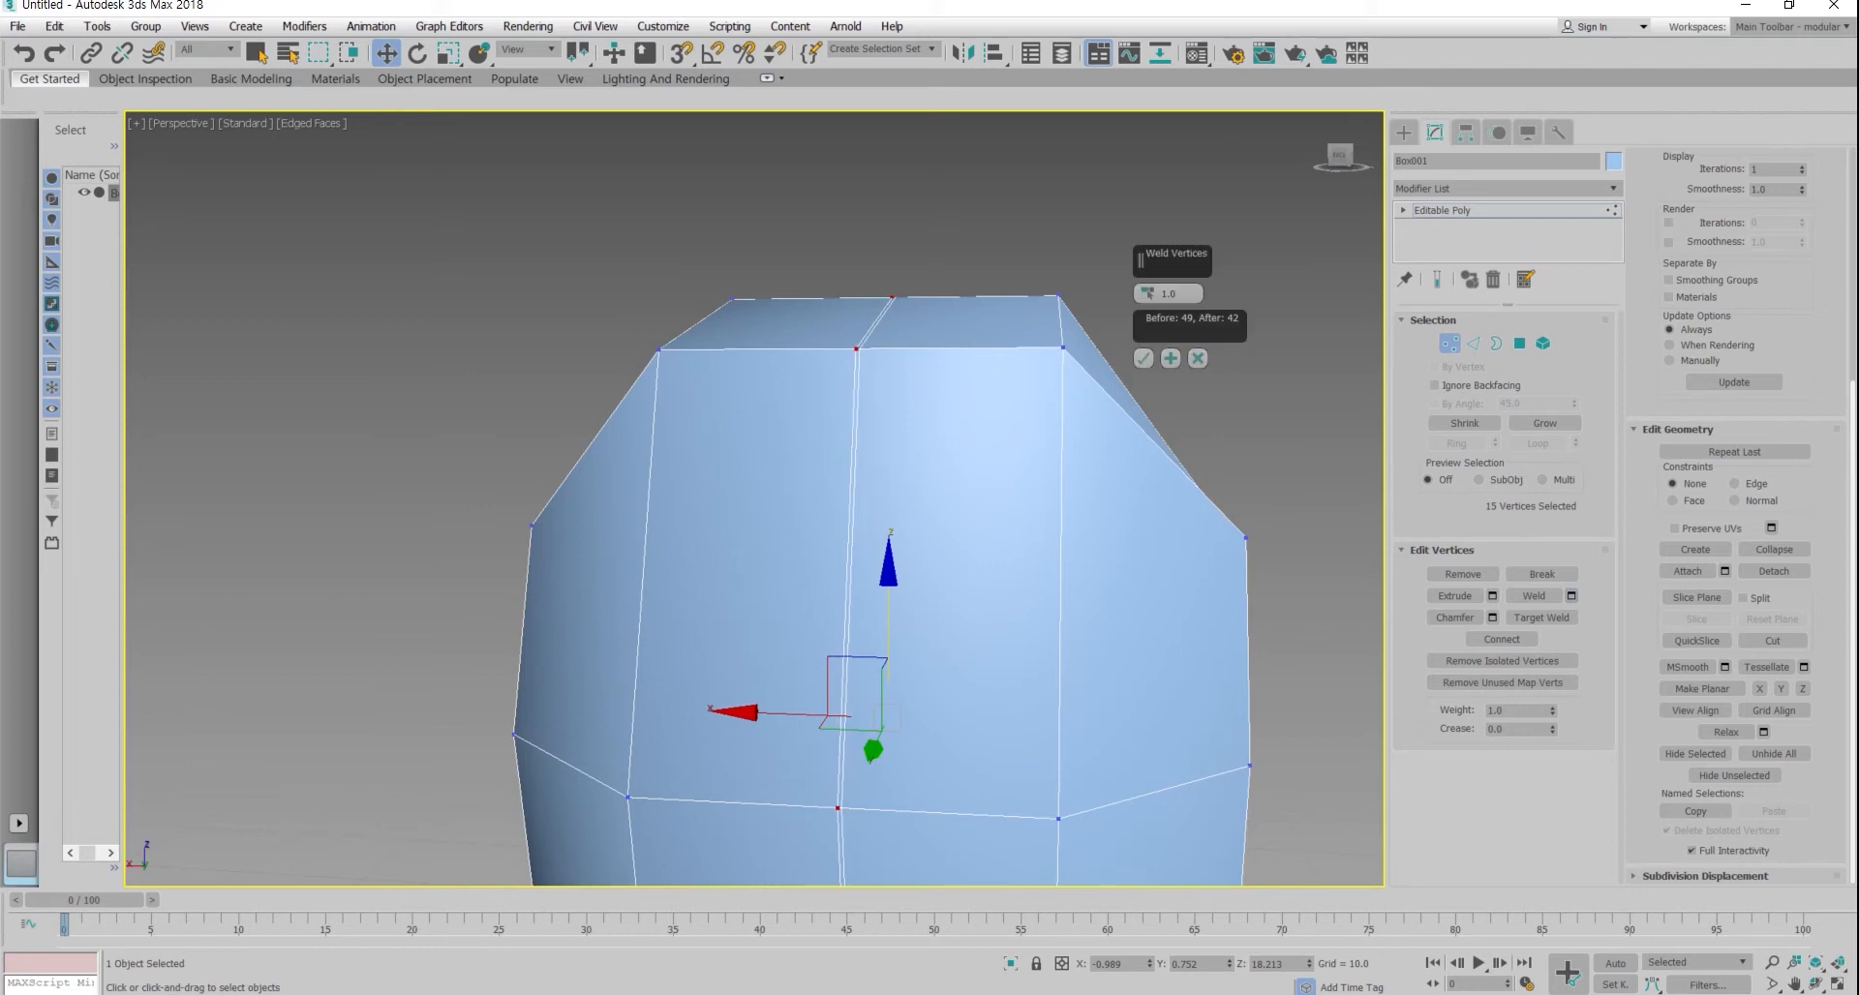
{"action": "left_click", "coordinate": [1143, 358]}
{"action": "scroll", "coordinate": [917, 571], "scroll_direction": "down", "scroll_amount": 5}
{"action": "mouse_move", "coordinate": [918, 571]}
{"action": "middle_mouse_down", "text": "alt"}
{"action": "mouse_move", "coordinate": [953, 552]}
{"action": "mouse_move", "coordinate": [861, 407]}
{"action": "mouse_move", "coordinate": [944, 567]}
{"action": "mouse_move", "coordinate": [920, 581]}
{"action": "mouse_move", "coordinate": [978, 630]}
{"action": "mouse_move", "coordinate": [929, 600]}
{"action": "middle_mouse_up", "text": "alt"}
{"action": "scroll", "coordinate": [920, 581], "scroll_direction": "up", "scroll_amount": 2}
{"action": "scroll", "coordinate": [920, 581], "scroll_direction": "up", "scroll_amount": 3}
Step: Turn off the edged-faces display in the viewport and leave vertex editing
{"action": "key", "text": "F4"}
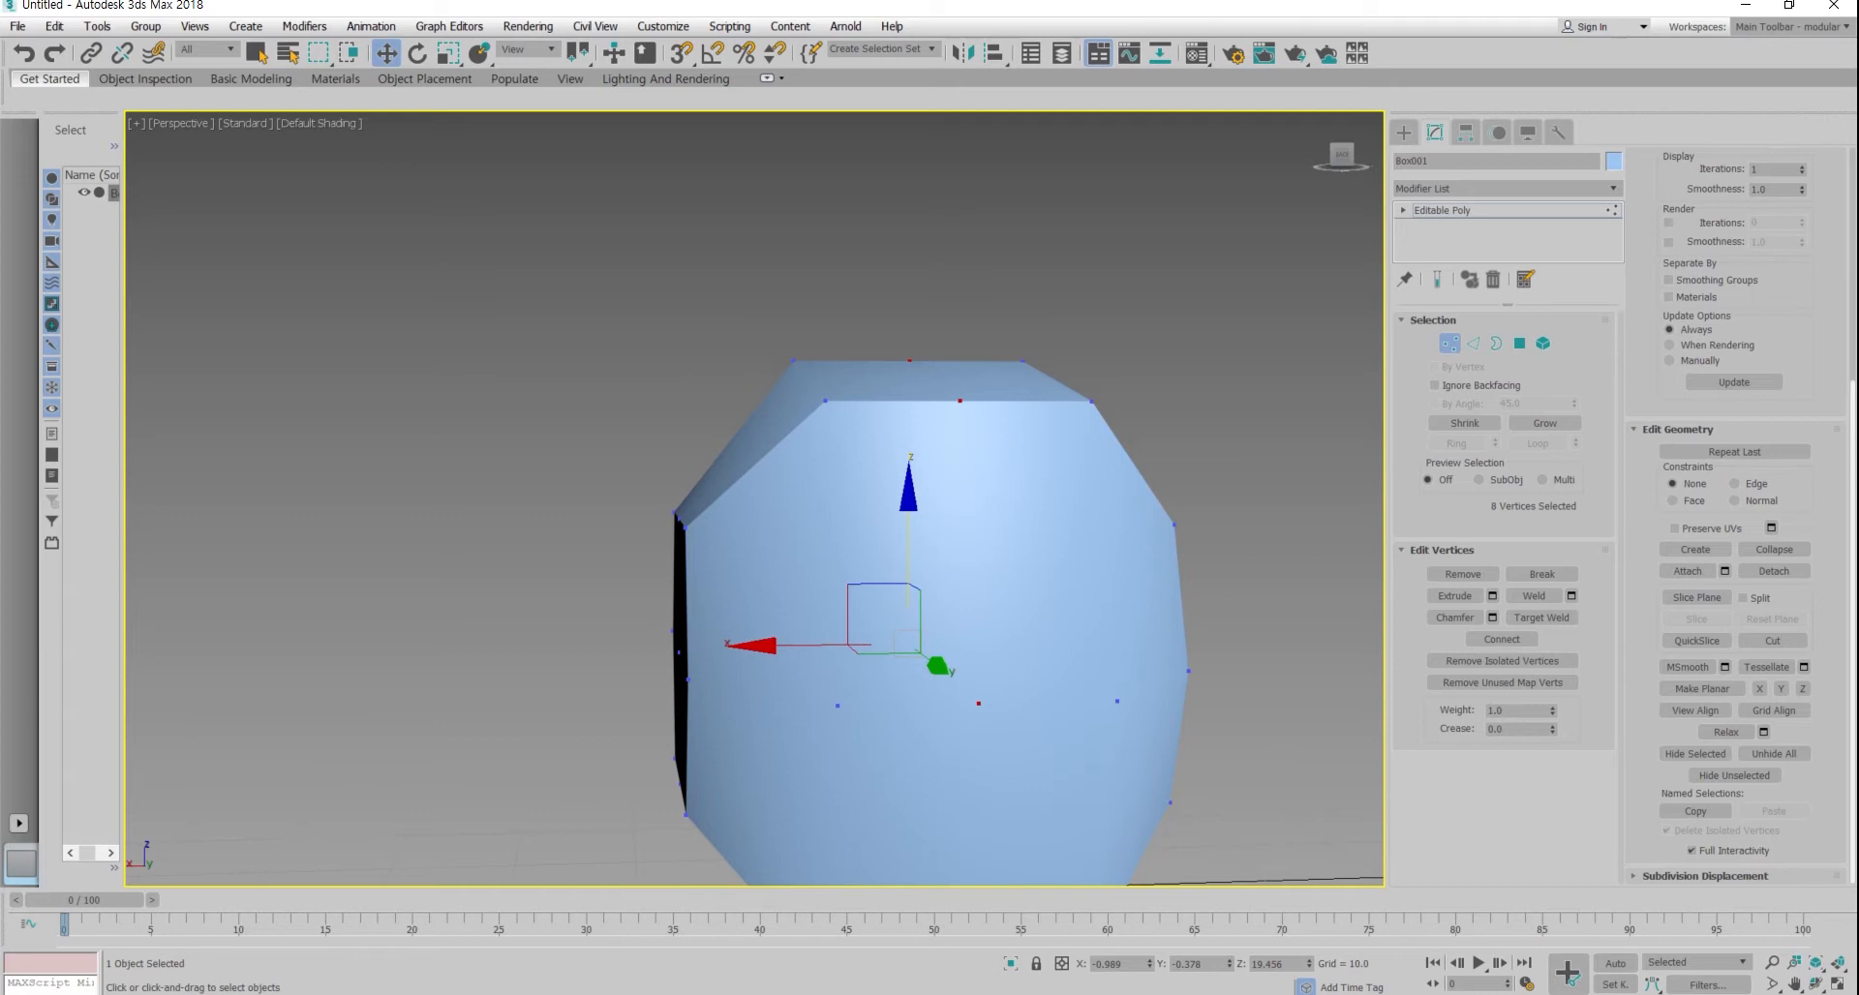
{"action": "key", "text": "1"}
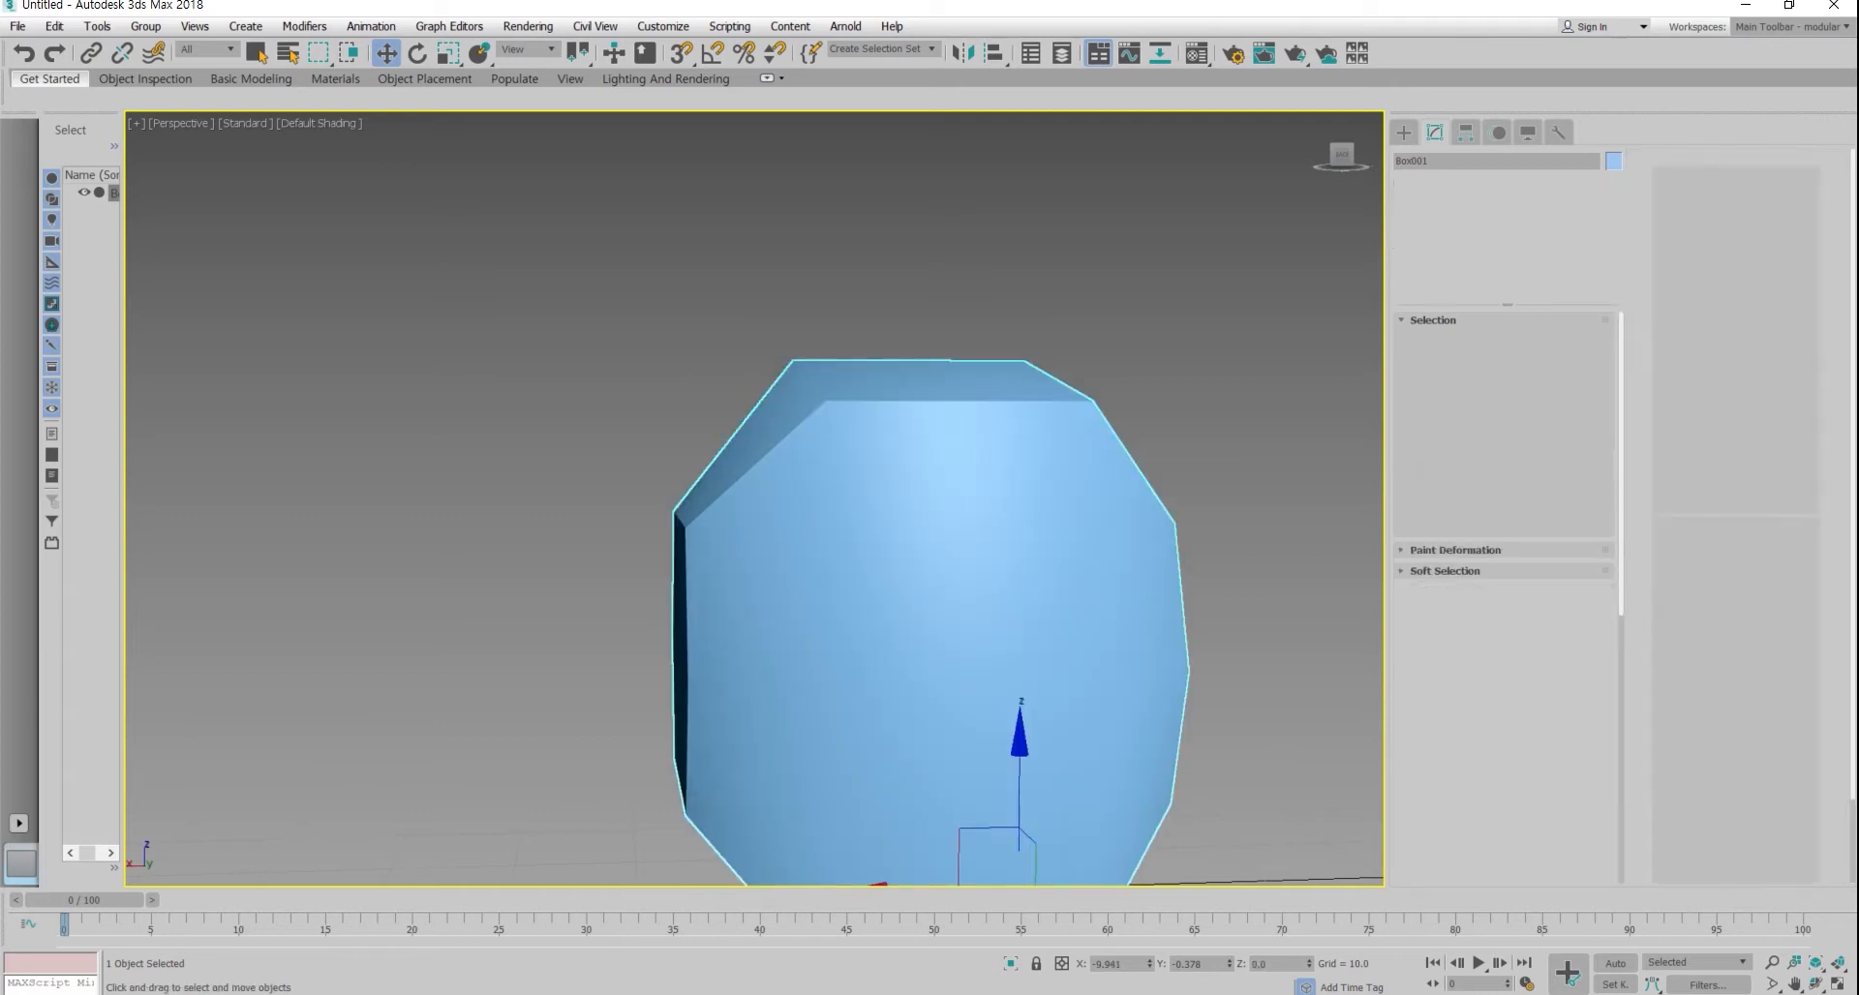
{"action": "scroll", "coordinate": [1007, 495], "scroll_direction": "down", "scroll_amount": 4}
{"action": "middle_click_drag", "start_coordinate": [1007, 496], "coordinate": [820, 479]}
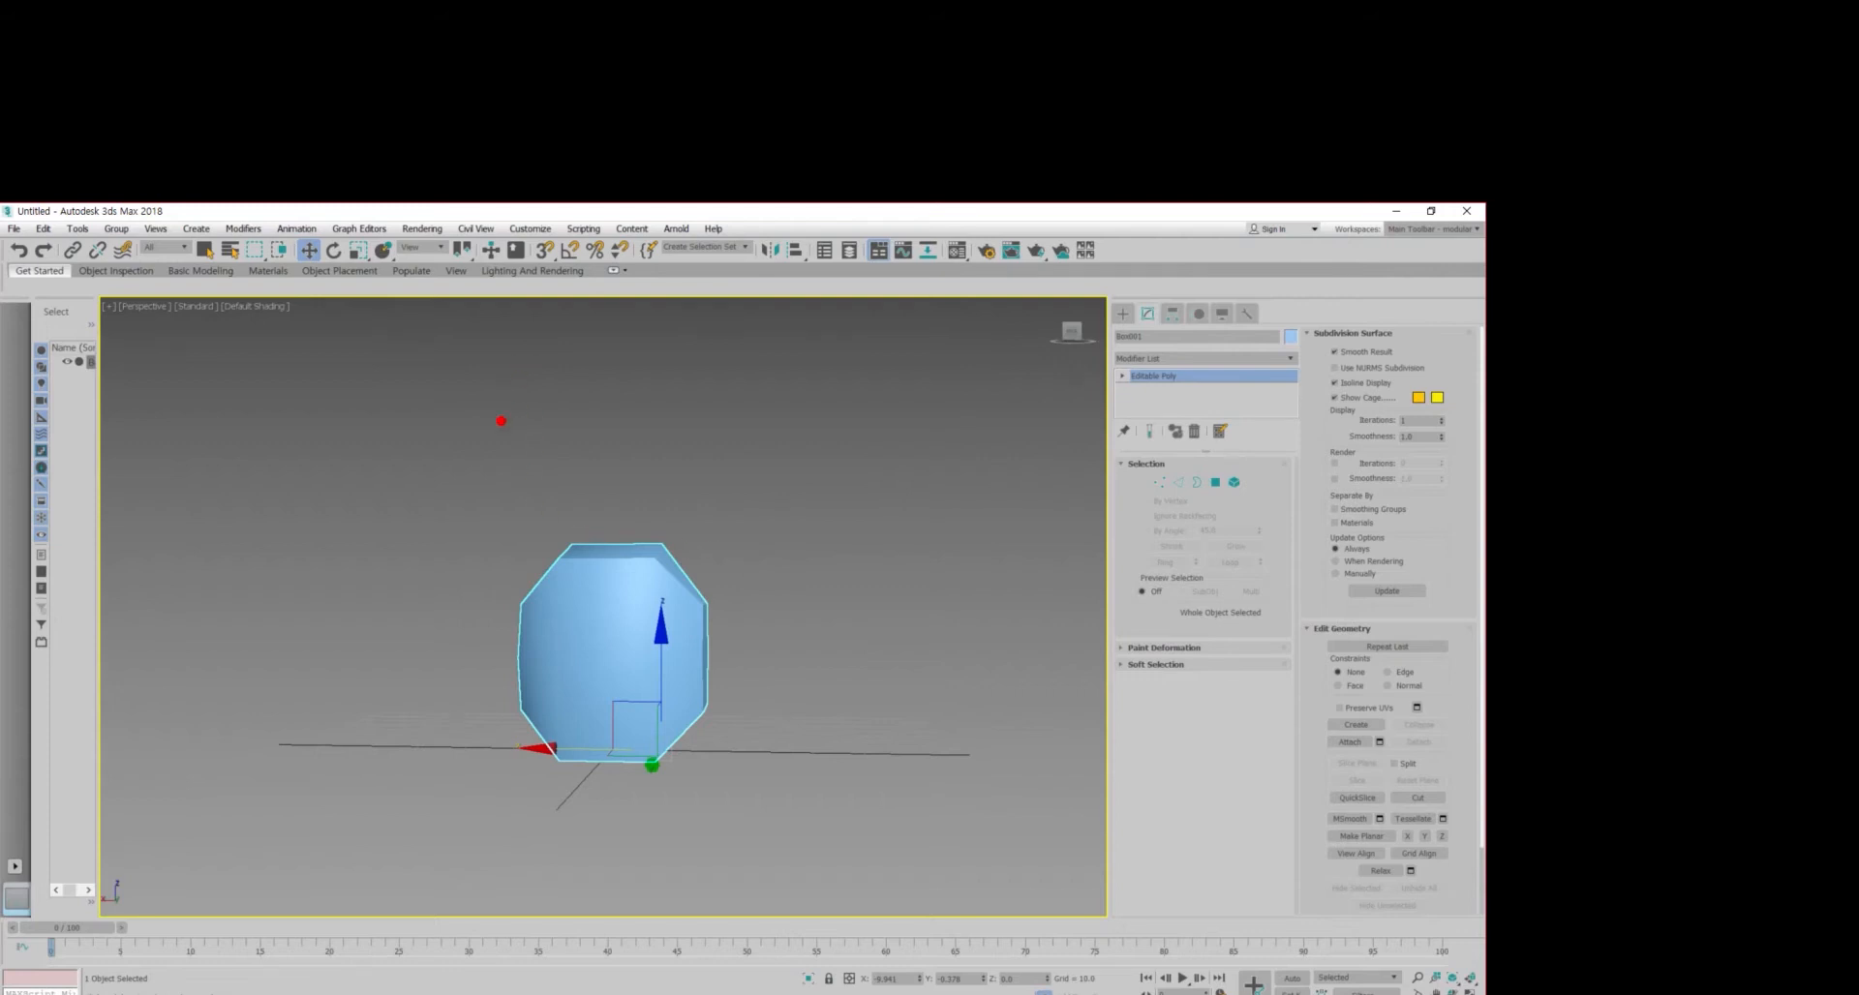
{"action": "mouse_move", "coordinate": [507, 352]}
{"action": "left_mouse_down"}
{"action": "mouse_move", "coordinate": [575, 407]}
{"action": "mouse_move", "coordinate": [511, 471]}
{"action": "mouse_move", "coordinate": [504, 352]}
{"action": "left_mouse_up"}
{"action": "mouse_move", "coordinate": [696, 364]}
{"action": "left_mouse_down"}
{"action": "mouse_move", "coordinate": [645, 406]}
{"action": "mouse_move", "coordinate": [696, 373]}
{"action": "left_mouse_up"}
{"action": "left_click_drag", "start_coordinate": [602, 339], "coordinate": [604, 461]}
{"action": "mouse_move", "coordinate": [784, 404]}
{"action": "left_mouse_down"}
{"action": "mouse_move", "coordinate": [852, 404]}
{"action": "mouse_move", "coordinate": [818, 429]}
{"action": "left_mouse_up"}
{"action": "mouse_move", "coordinate": [903, 386]}
{"action": "left_mouse_down"}
{"action": "mouse_move", "coordinate": [955, 366]}
{"action": "mouse_move", "coordinate": [1038, 422]}
{"action": "left_mouse_up"}
{"action": "mouse_move", "coordinate": [1044, 333]}
{"action": "left_mouse_down"}
{"action": "mouse_move", "coordinate": [1049, 426]}
{"action": "mouse_move", "coordinate": [1104, 415]}
{"action": "mouse_move", "coordinate": [1107, 324]}
{"action": "mouse_move", "coordinate": [1118, 445]}
{"action": "left_mouse_up"}
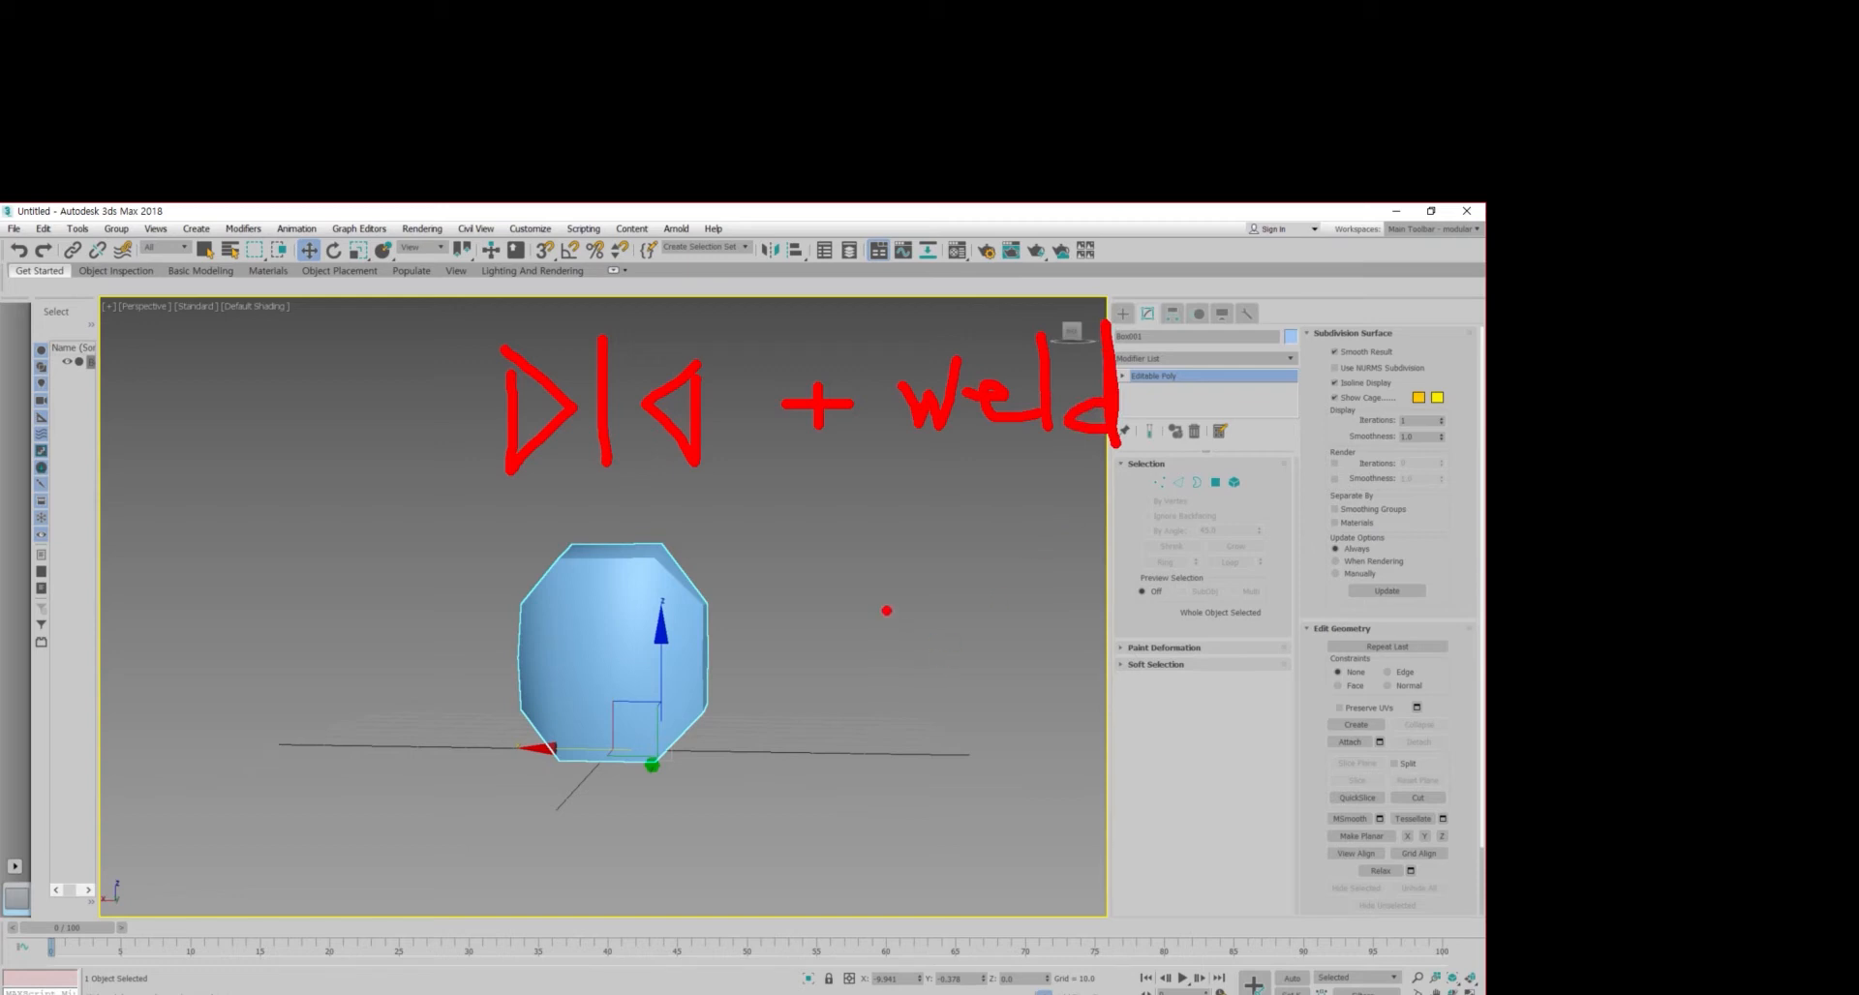
{"action": "mouse_move", "coordinate": [762, 583]}
{"action": "left_mouse_down"}
{"action": "mouse_move", "coordinate": [803, 584]}
{"action": "mouse_move", "coordinate": [821, 615]}
{"action": "left_mouse_up"}
{"action": "mouse_move", "coordinate": [957, 555]}
{"action": "left_mouse_down"}
{"action": "mouse_move", "coordinate": [875, 561]}
{"action": "mouse_move", "coordinate": [876, 629]}
{"action": "left_mouse_up"}
{"action": "left_click_drag", "start_coordinate": [944, 603], "coordinate": [990, 640]}
{"action": "left_click_drag", "start_coordinate": [998, 603], "coordinate": [917, 709]}
{"action": "mouse_move", "coordinate": [993, 650]}
{"action": "left_mouse_down"}
{"action": "mouse_move", "coordinate": [1046, 619]}
{"action": "mouse_move", "coordinate": [1075, 641]}
{"action": "left_mouse_up"}
{"action": "mouse_move", "coordinate": [1077, 624]}
{"action": "left_mouse_down"}
{"action": "mouse_move", "coordinate": [1127, 619]}
{"action": "mouse_move", "coordinate": [1150, 656]}
{"action": "left_mouse_up"}
{"action": "mouse_move", "coordinate": [1173, 577]}
{"action": "left_mouse_down"}
{"action": "mouse_move", "coordinate": [1167, 662]}
{"action": "mouse_move", "coordinate": [1220, 612]}
{"action": "left_mouse_up"}
{"action": "mouse_move", "coordinate": [1216, 639]}
{"action": "left_mouse_down"}
{"action": "mouse_move", "coordinate": [1256, 610]}
{"action": "mouse_move", "coordinate": [1280, 637]}
{"action": "left_mouse_up"}
{"action": "left_click_drag", "start_coordinate": [1302, 607], "coordinate": [1145, 821]}
{"action": "left_click", "coordinate": [981, 793]}
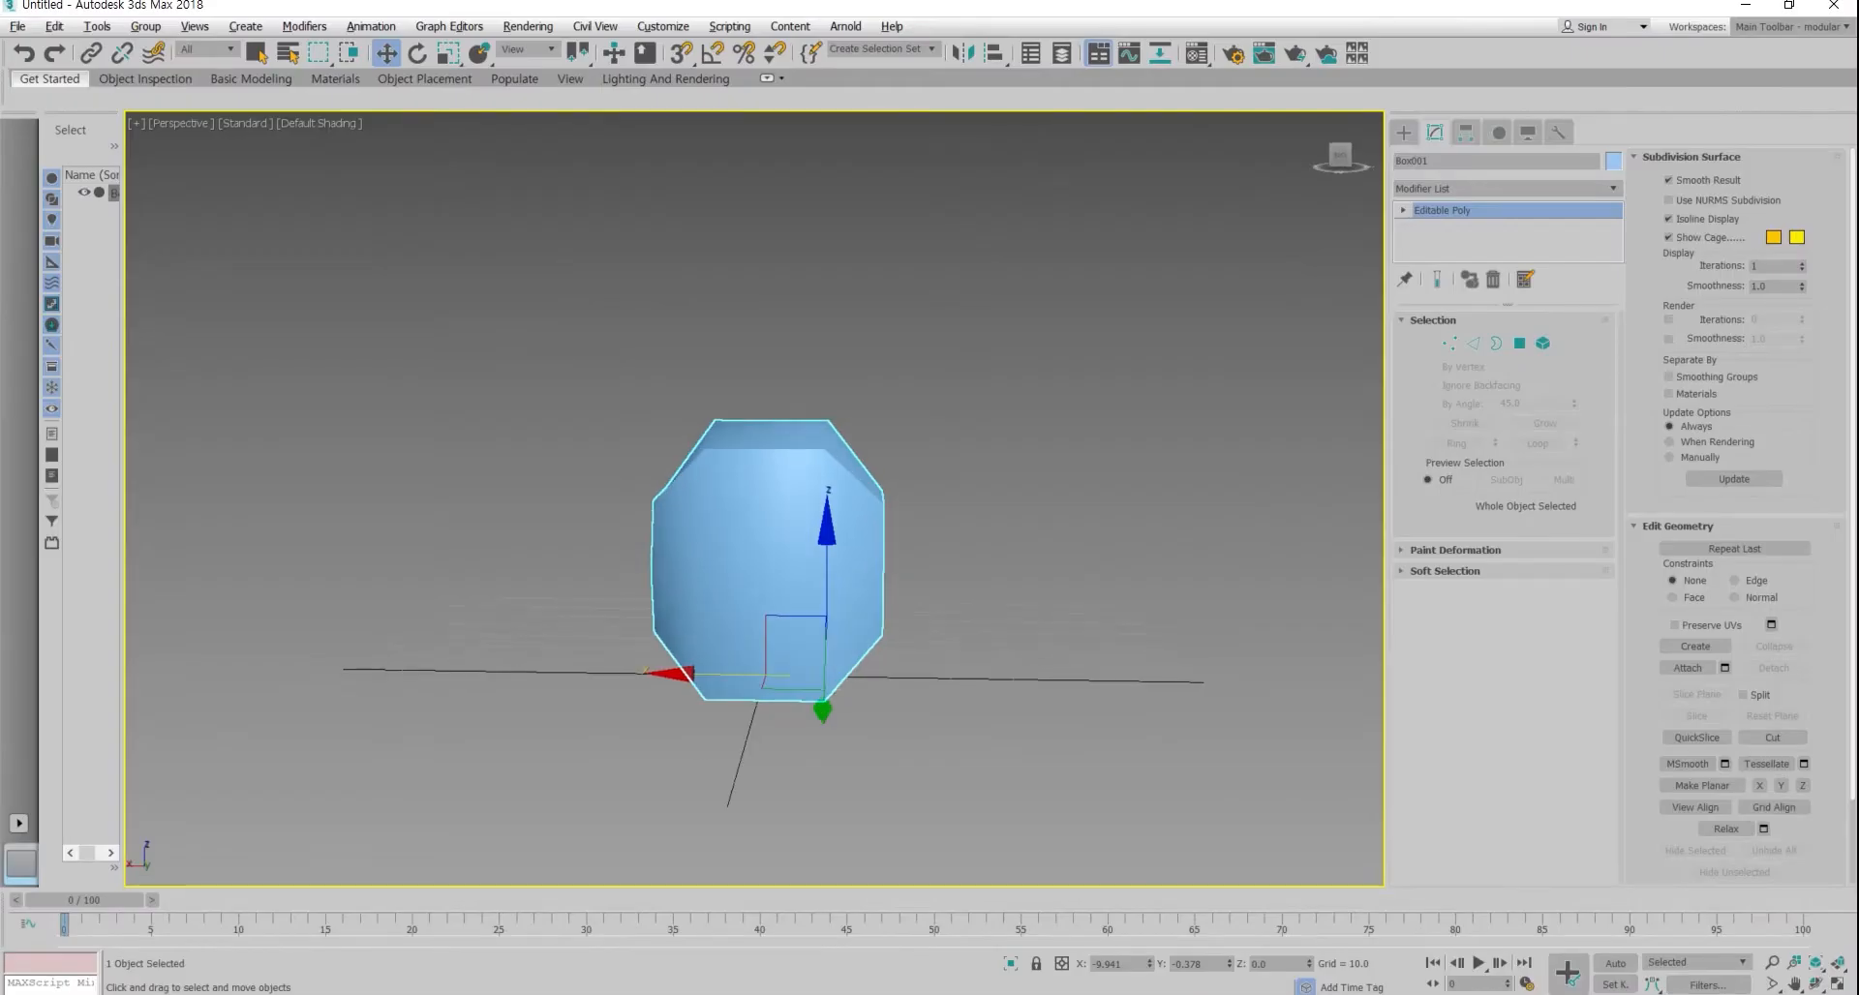
Step: Reselect the welded object and convert it to Editable Poly
{"action": "key", "text": "ctrl+d"}
{"action": "left_click", "coordinate": [794, 552]}
{"action": "right_click", "coordinate": [800, 542]}
{"action": "mouse_move", "coordinate": [862, 755]}
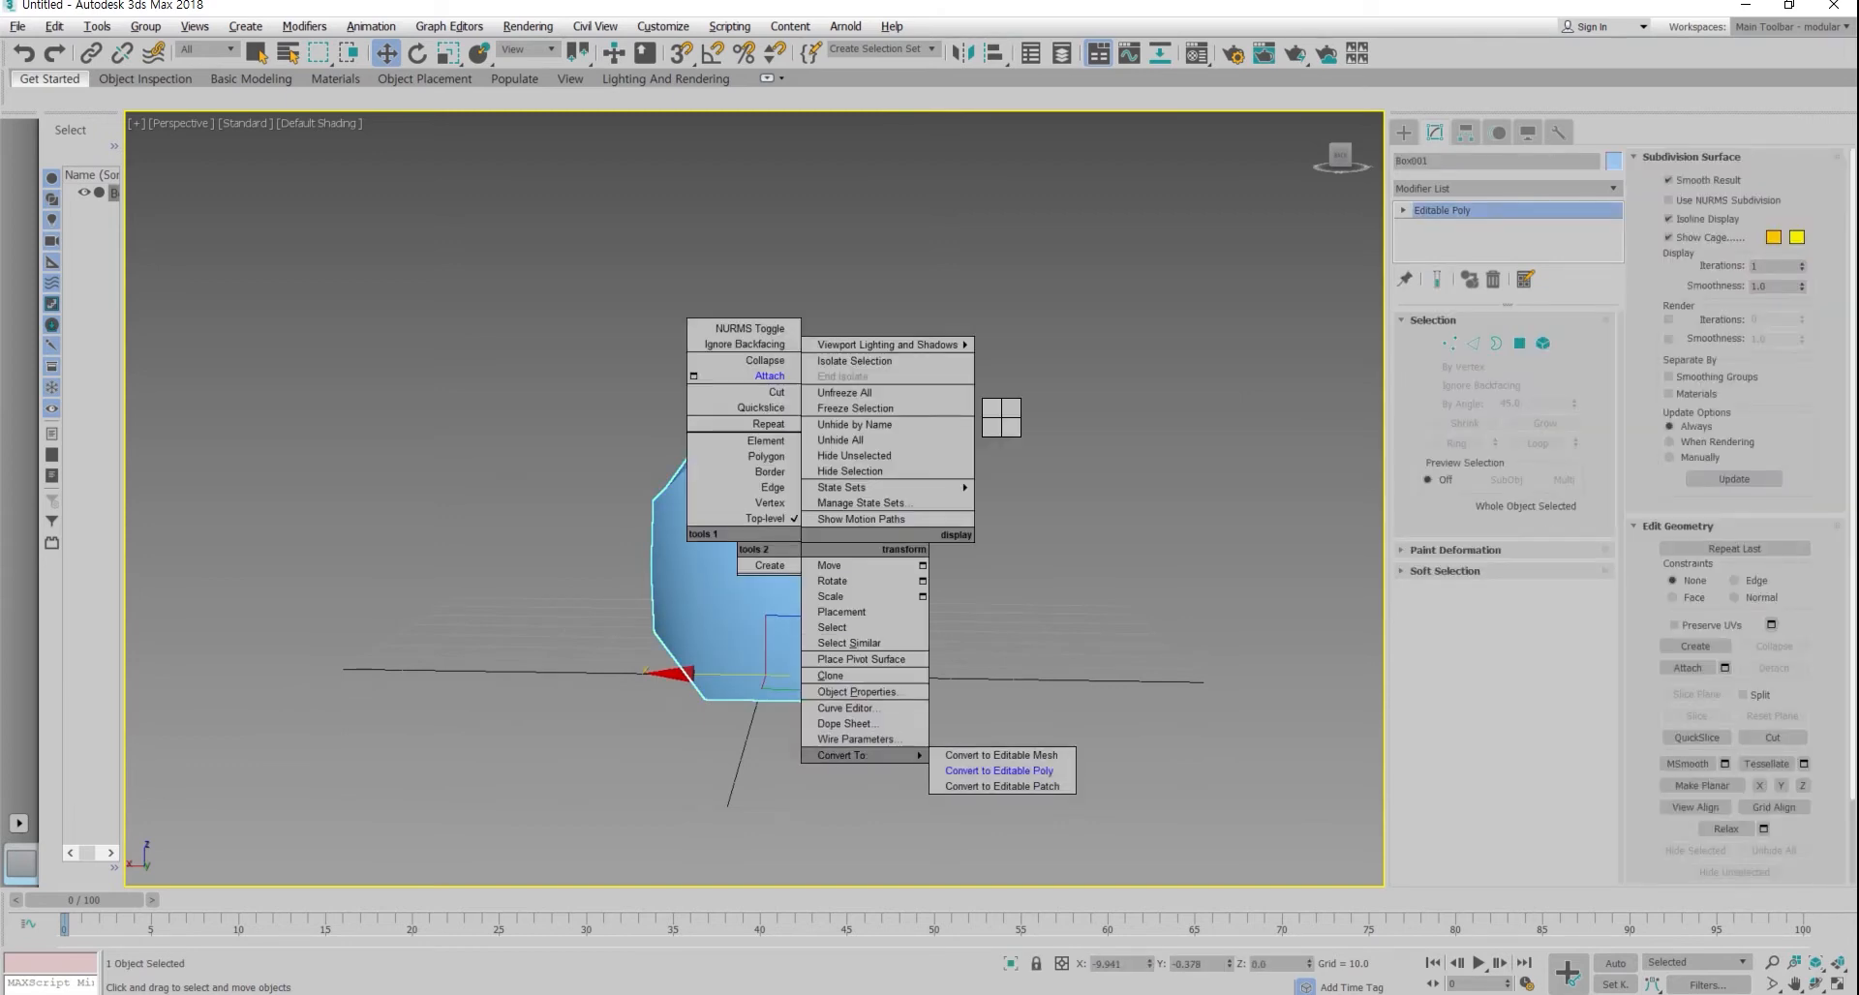
{"action": "left_click", "coordinate": [1000, 771]}
Step: Delete all polygons on the negative X side so only one half remains, and return to object level
{"action": "key", "text": "4"}
{"action": "mouse_move", "coordinate": [1339, 158]}
{"action": "left_mouse_down"}
{"action": "mouse_move", "coordinate": [1328, 147]}
{"action": "mouse_move", "coordinate": [1319, 172]}
{"action": "mouse_move", "coordinate": [1348, 178]}
{"action": "mouse_move", "coordinate": [1340, 160]}
{"action": "left_mouse_up"}
{"action": "left_click", "coordinate": [735, 504], "text": "alt"}
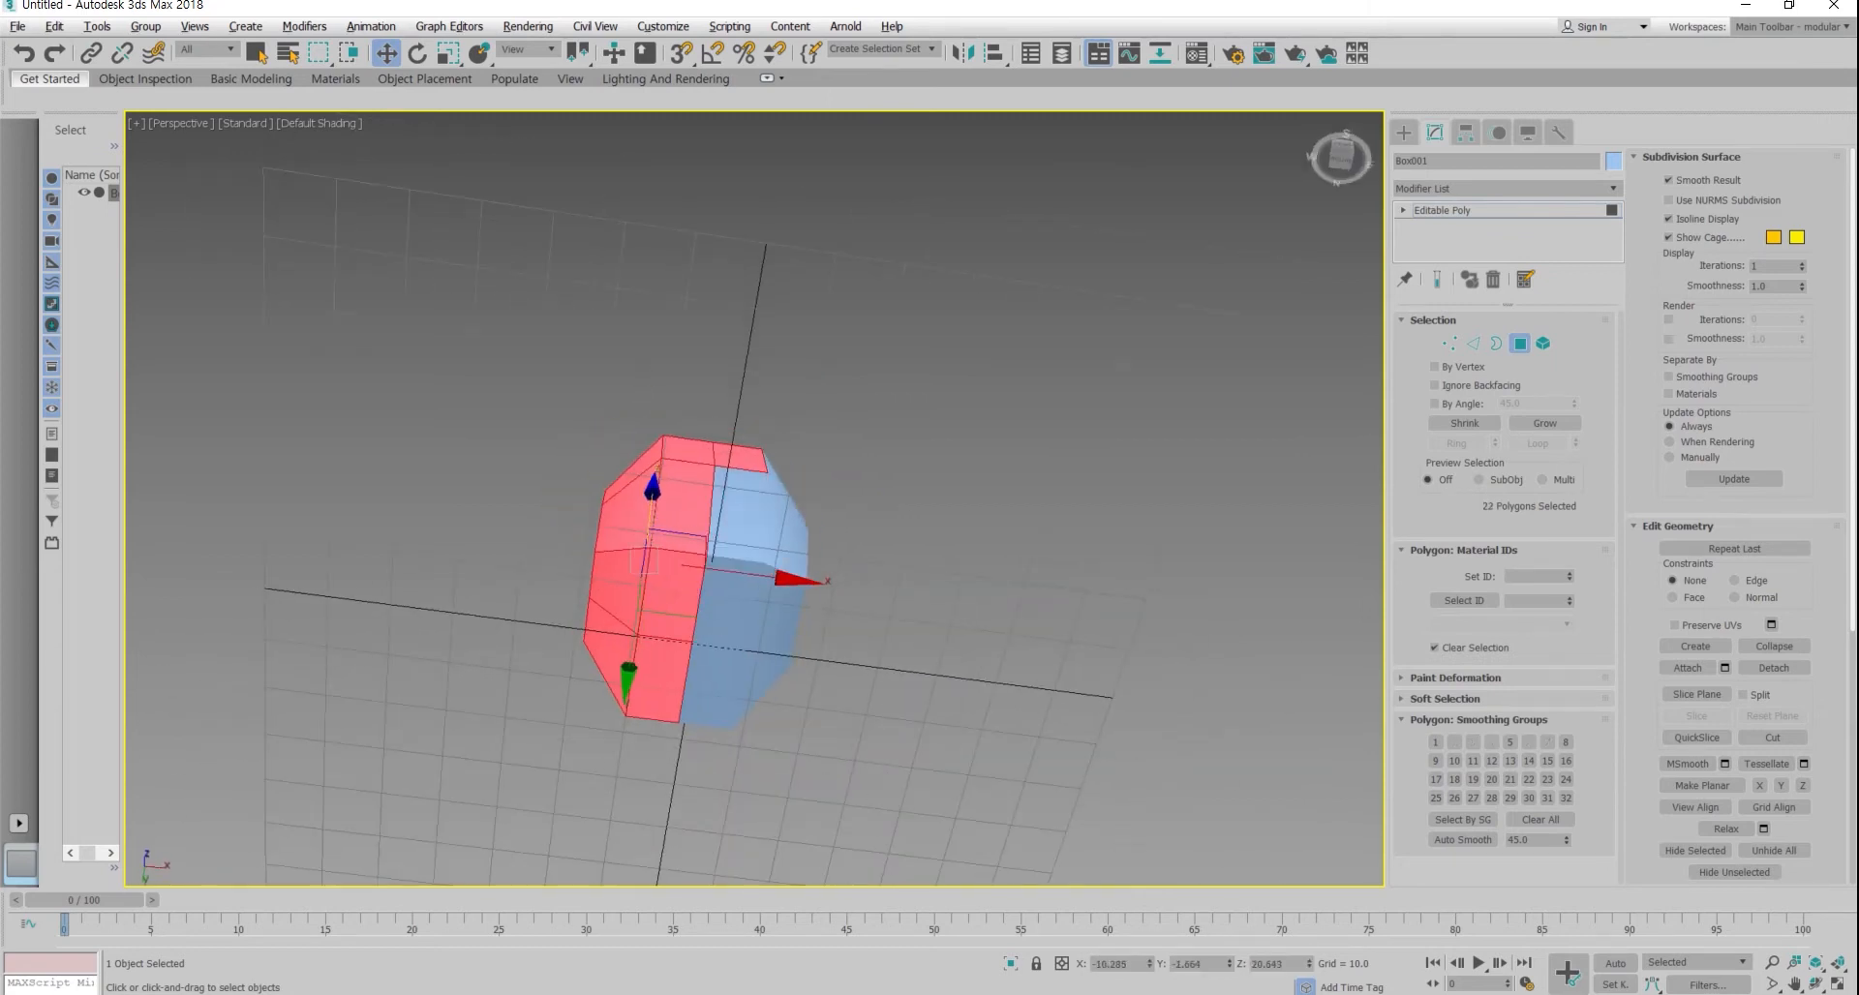
{"action": "middle_click_drag", "start_coordinate": [755, 542], "coordinate": [678, 542], "text": "alt"}
{"action": "key", "text": "Delete"}
{"action": "key", "text": "6"}
{"action": "key", "text": "ctrl+d"}
{"action": "key", "text": "ctrl+a"}
{"action": "scroll", "coordinate": [756, 503], "scroll_direction": "up", "scroll_amount": 5}
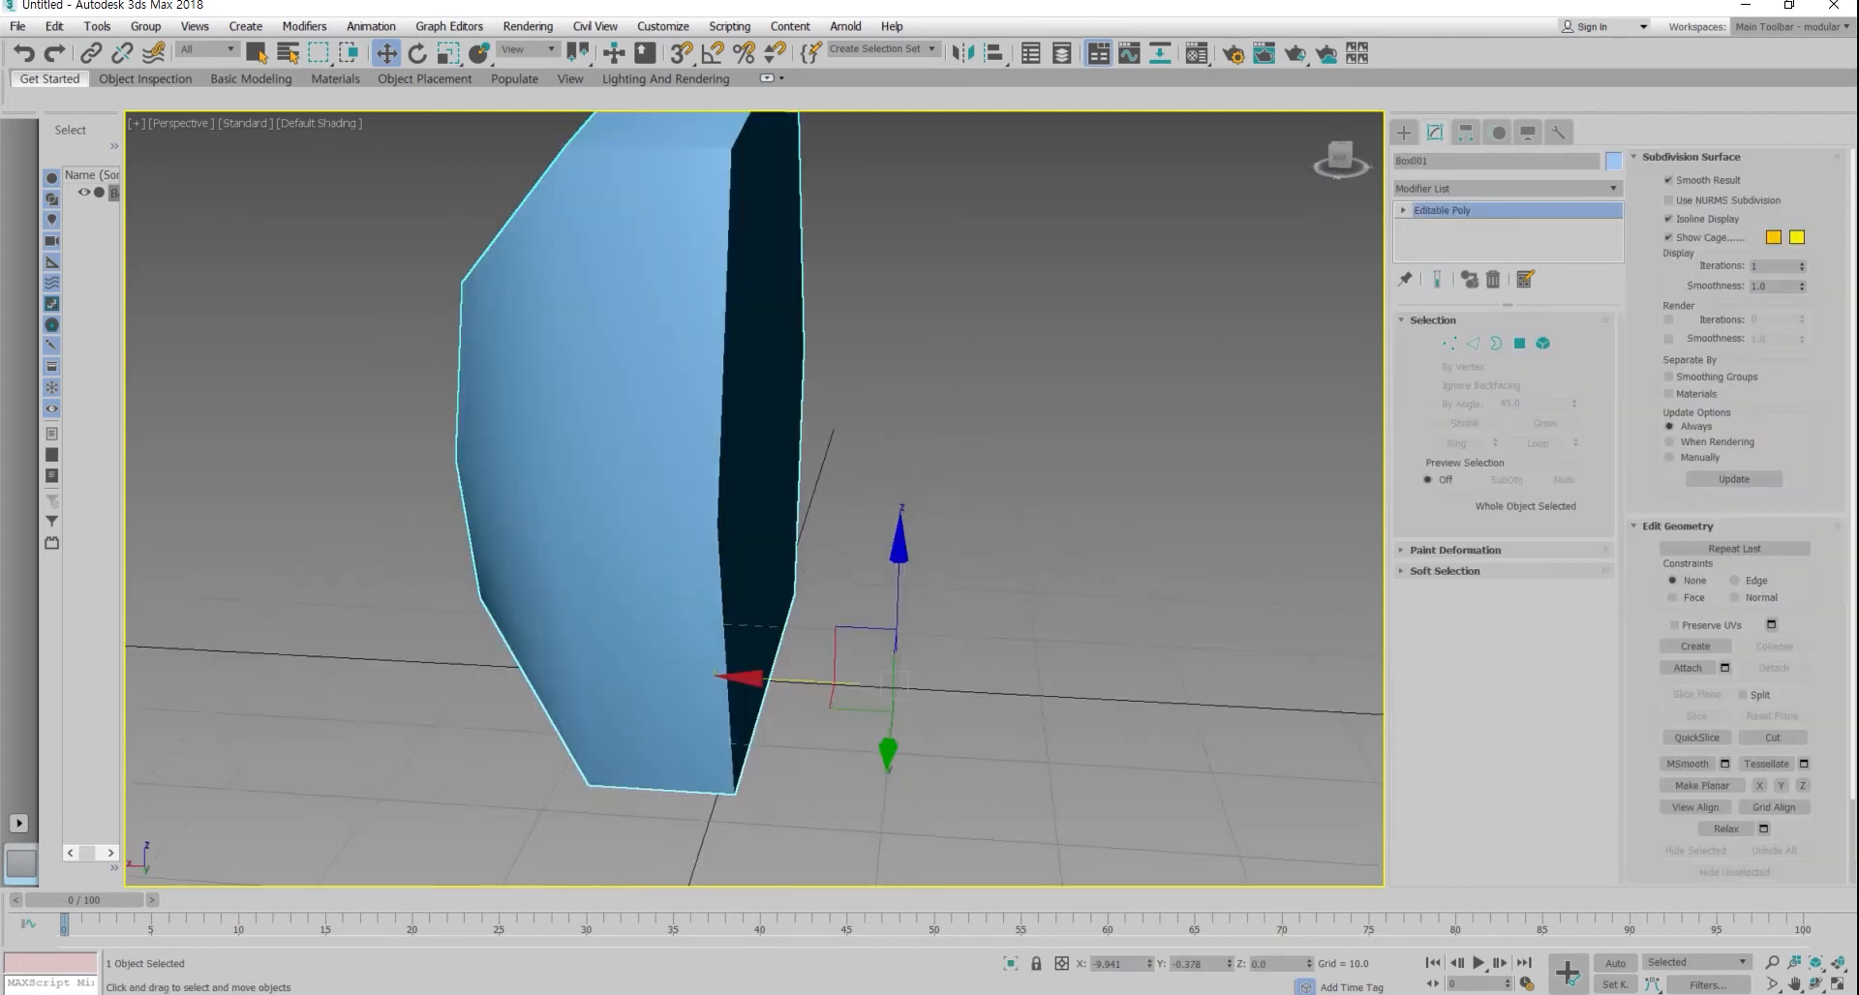
{"action": "scroll", "coordinate": [755, 504], "scroll_direction": "down", "scroll_amount": 3}
{"action": "middle_click_drag", "start_coordinate": [755, 503], "coordinate": [770, 503], "text": "alt"}
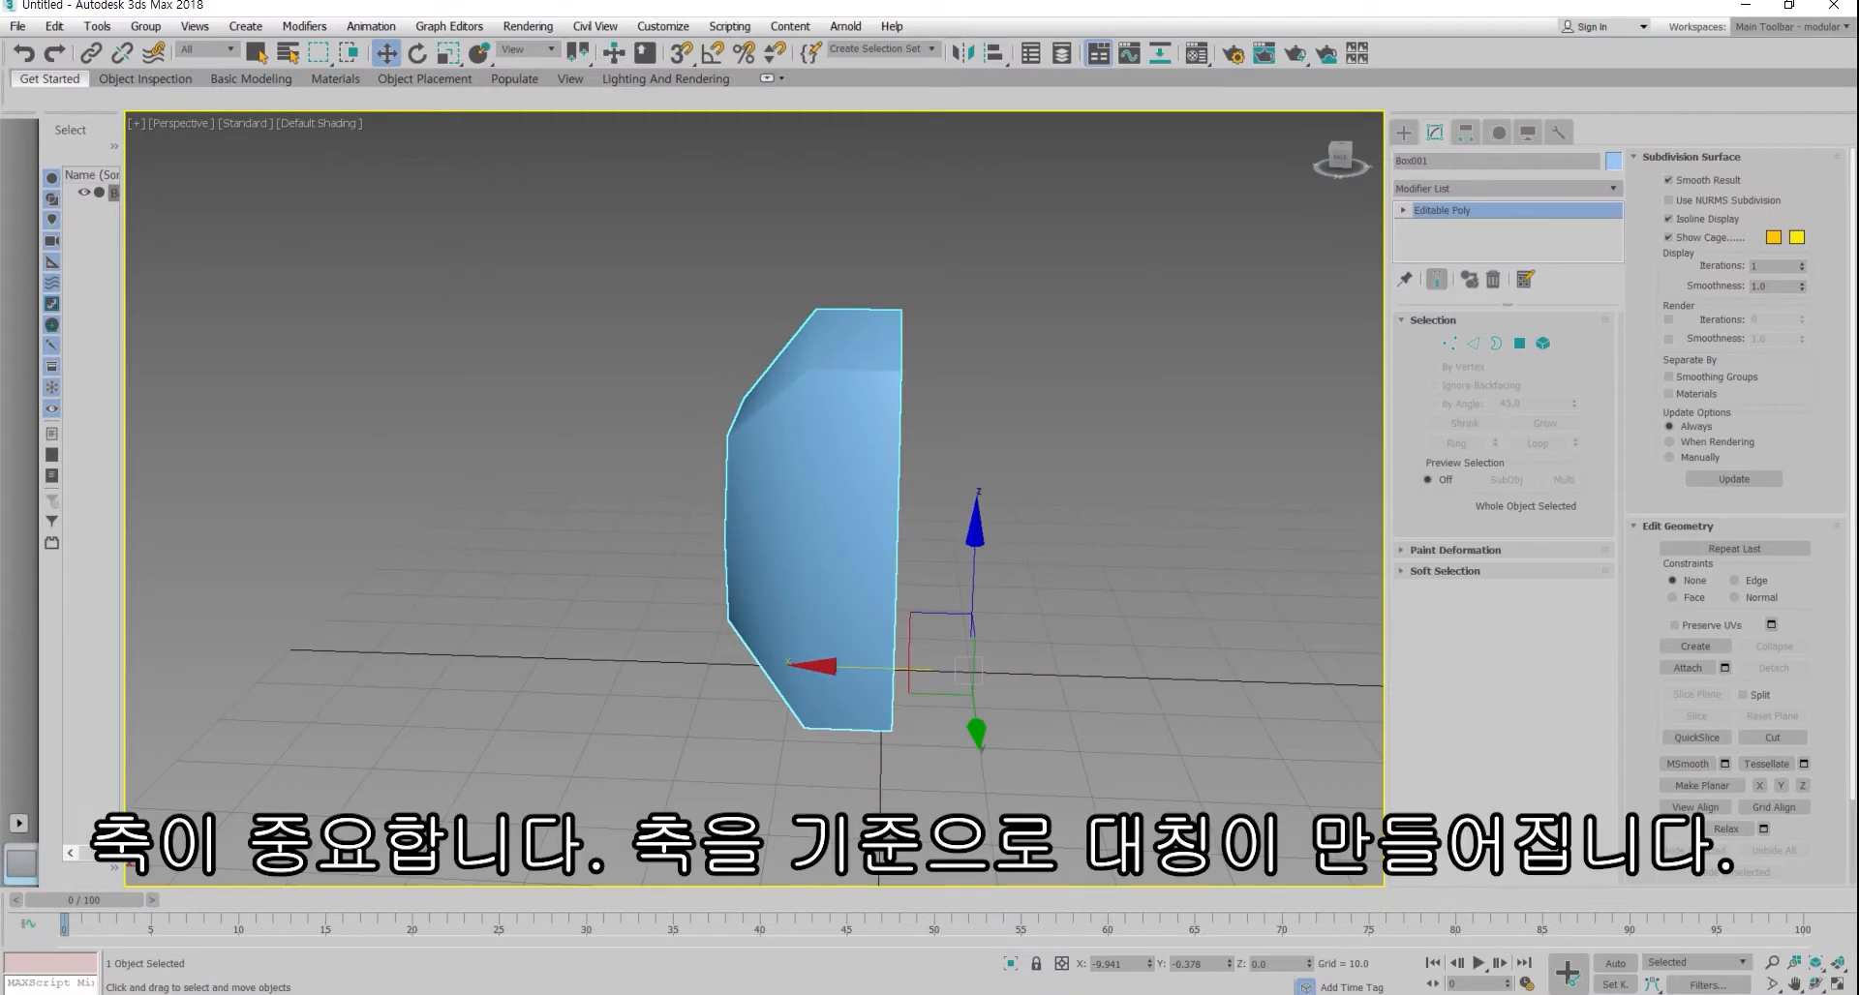
Step: Move only the object's pivot along X to the open seam edge, at about X -1.03
{"action": "left_click", "coordinate": [1466, 132]}
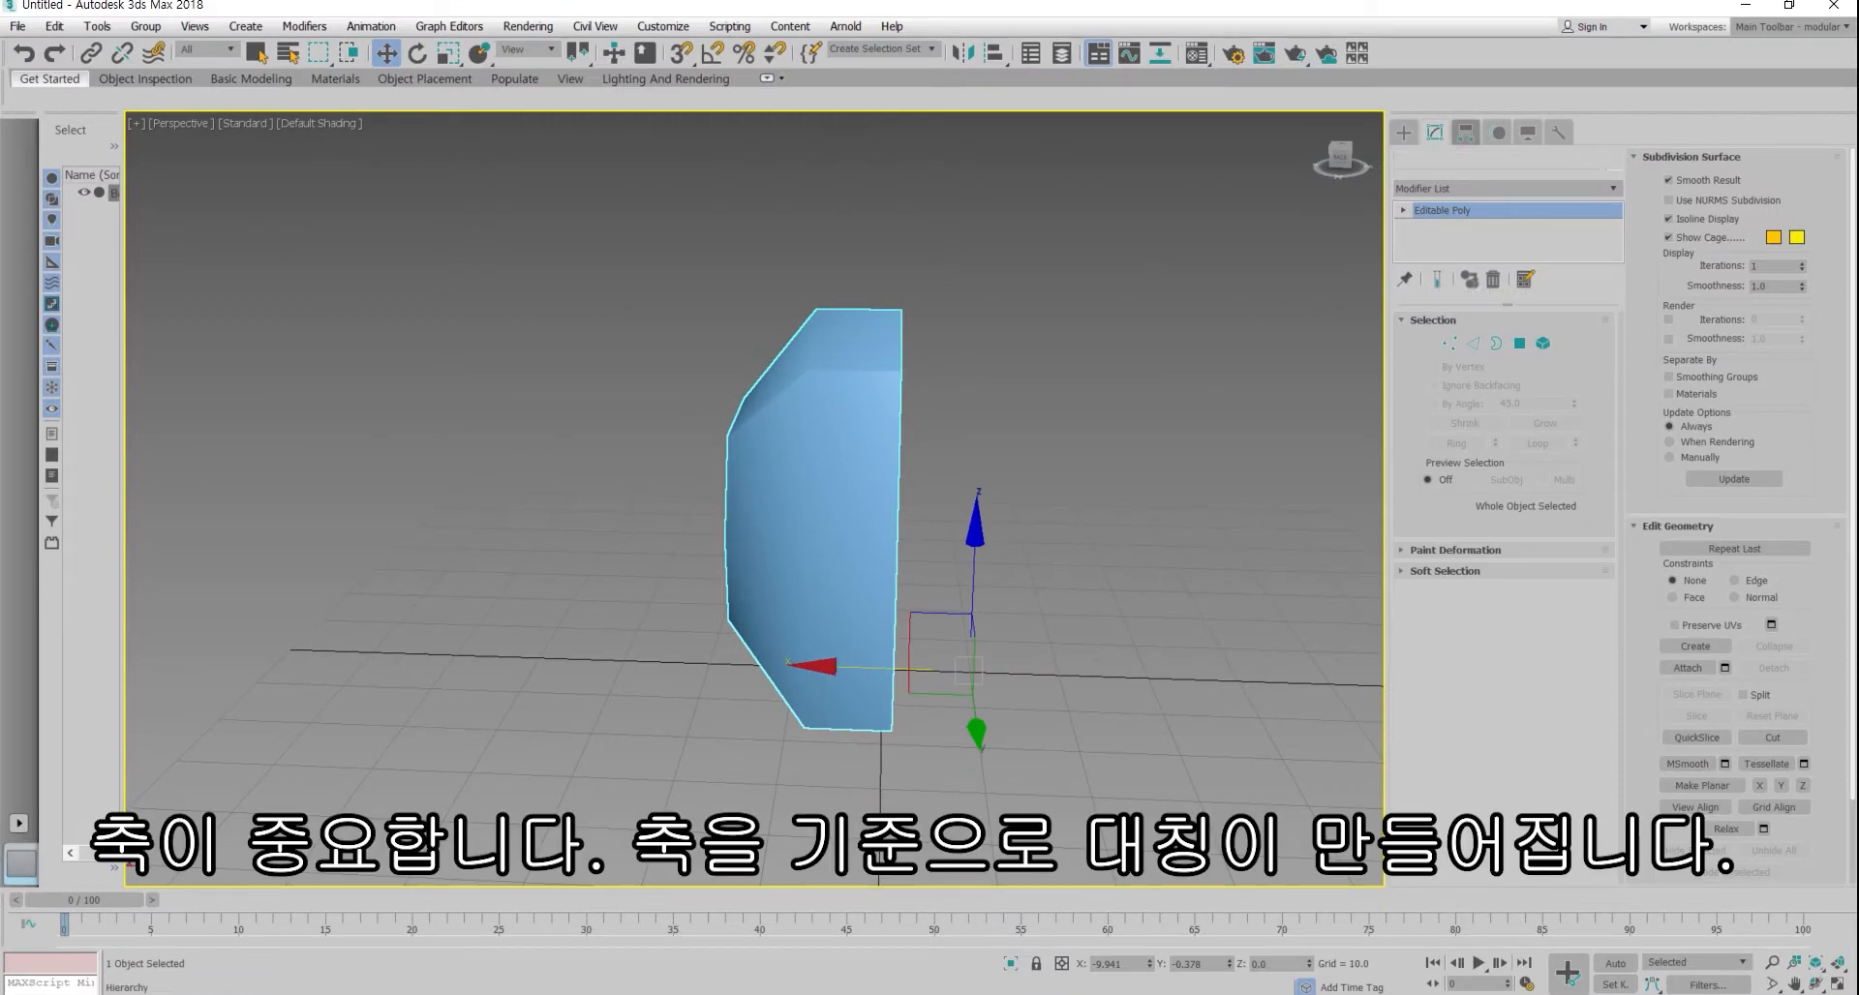
{"action": "left_click", "coordinate": [1503, 258]}
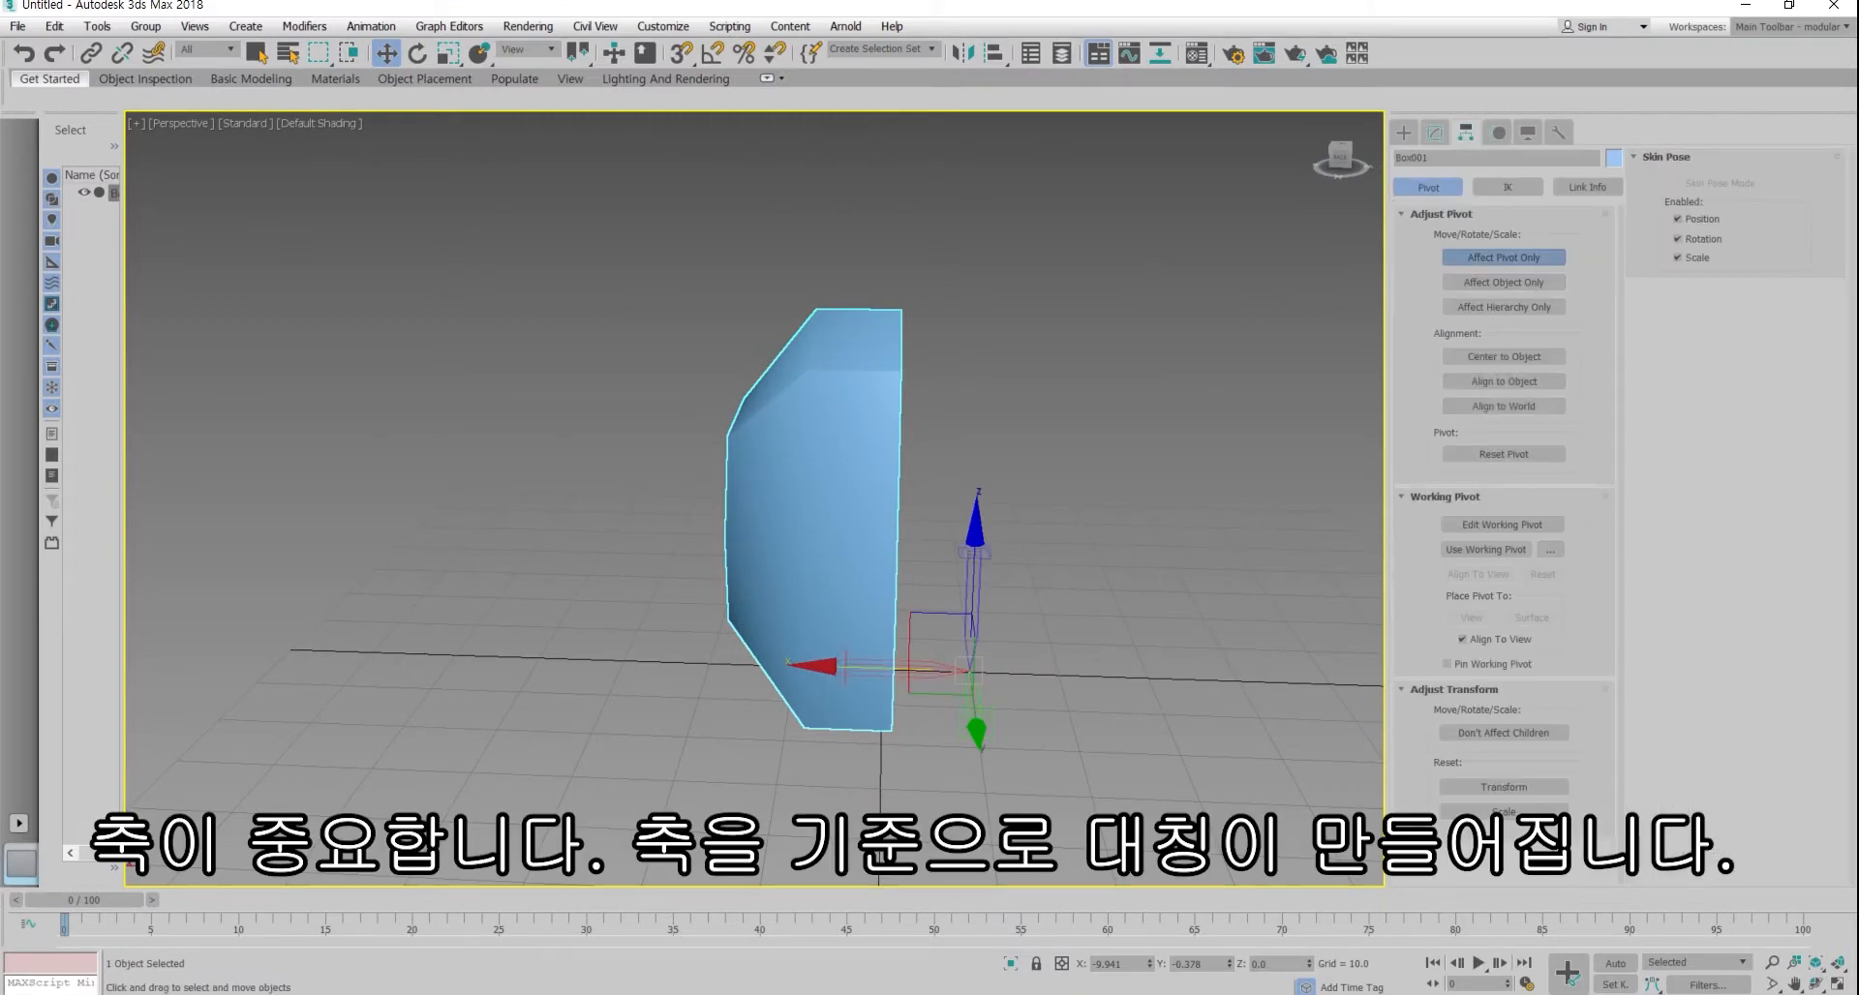
{"action": "left_click", "coordinate": [1504, 356]}
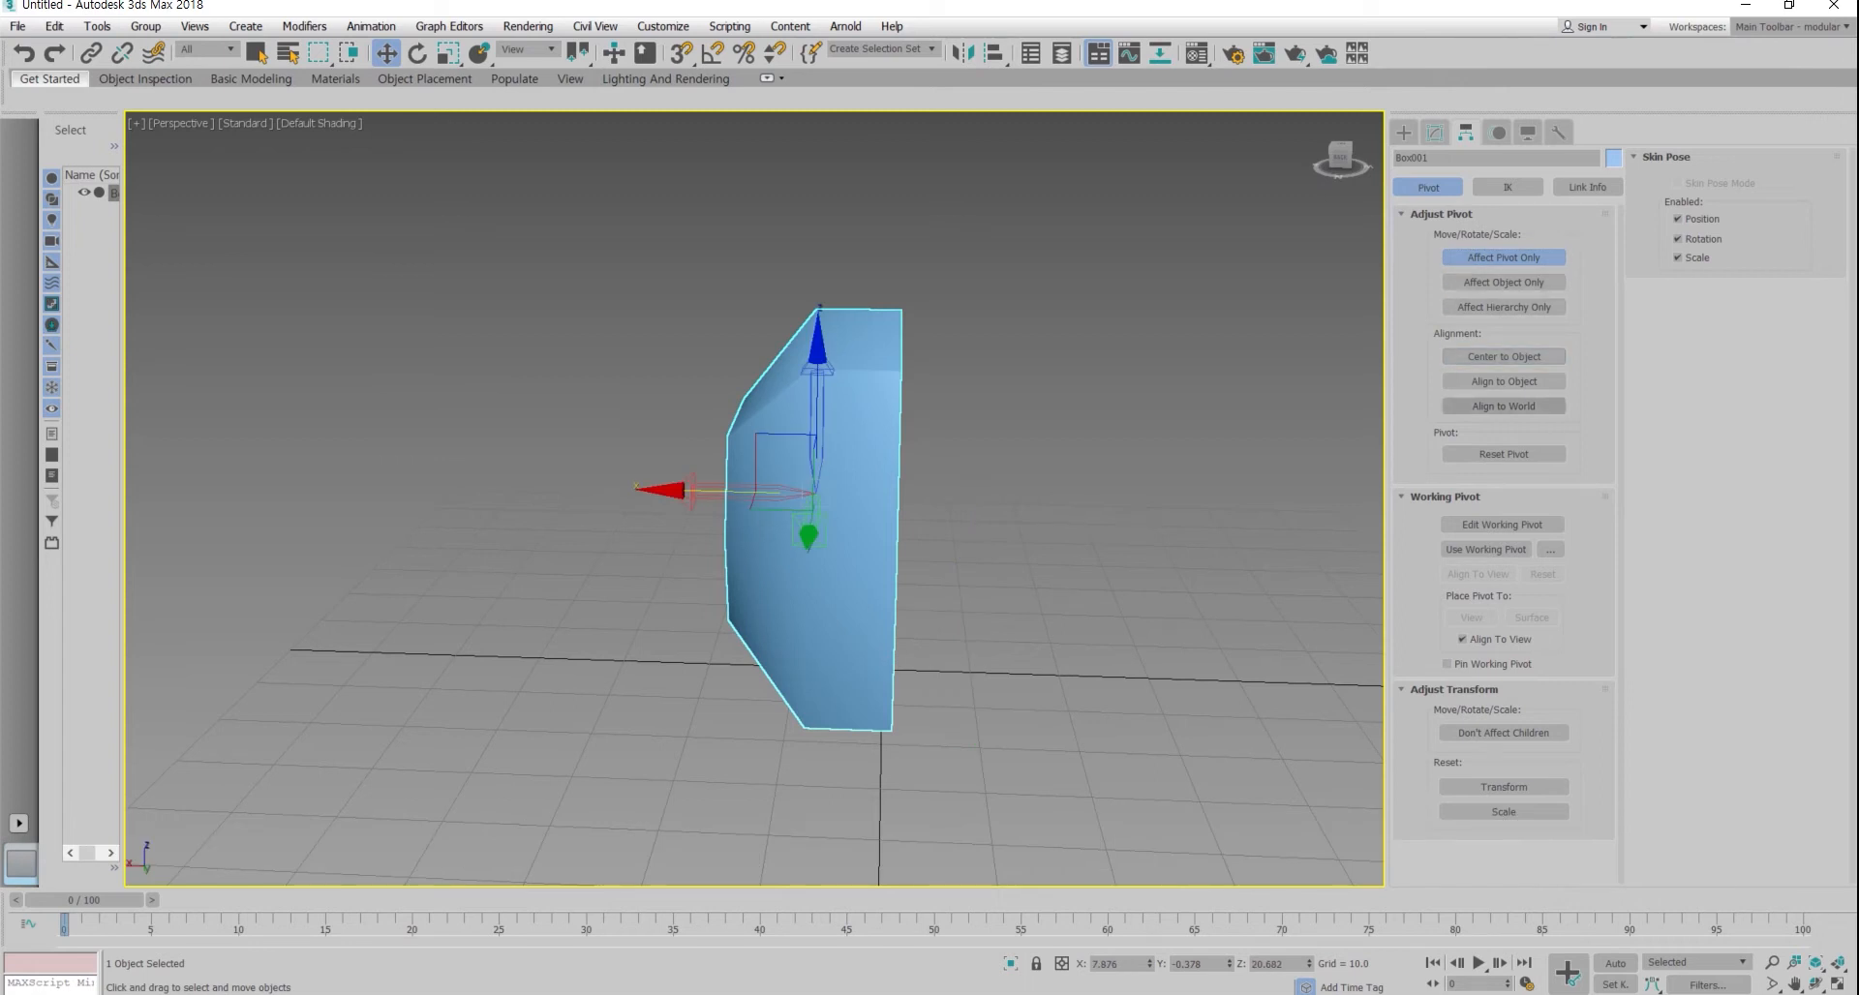
{"action": "key", "text": "ctrl+z"}
{"action": "left_click_drag", "start_coordinate": [900, 666], "coordinate": [824, 666]}
{"action": "middle_click_drag", "start_coordinate": [824, 666], "coordinate": [894, 823], "text": "alt"}
{"action": "scroll", "coordinate": [893, 823], "scroll_direction": "up", "scroll_amount": 5}
{"action": "scroll", "coordinate": [893, 823], "scroll_direction": "up", "scroll_amount": 3}
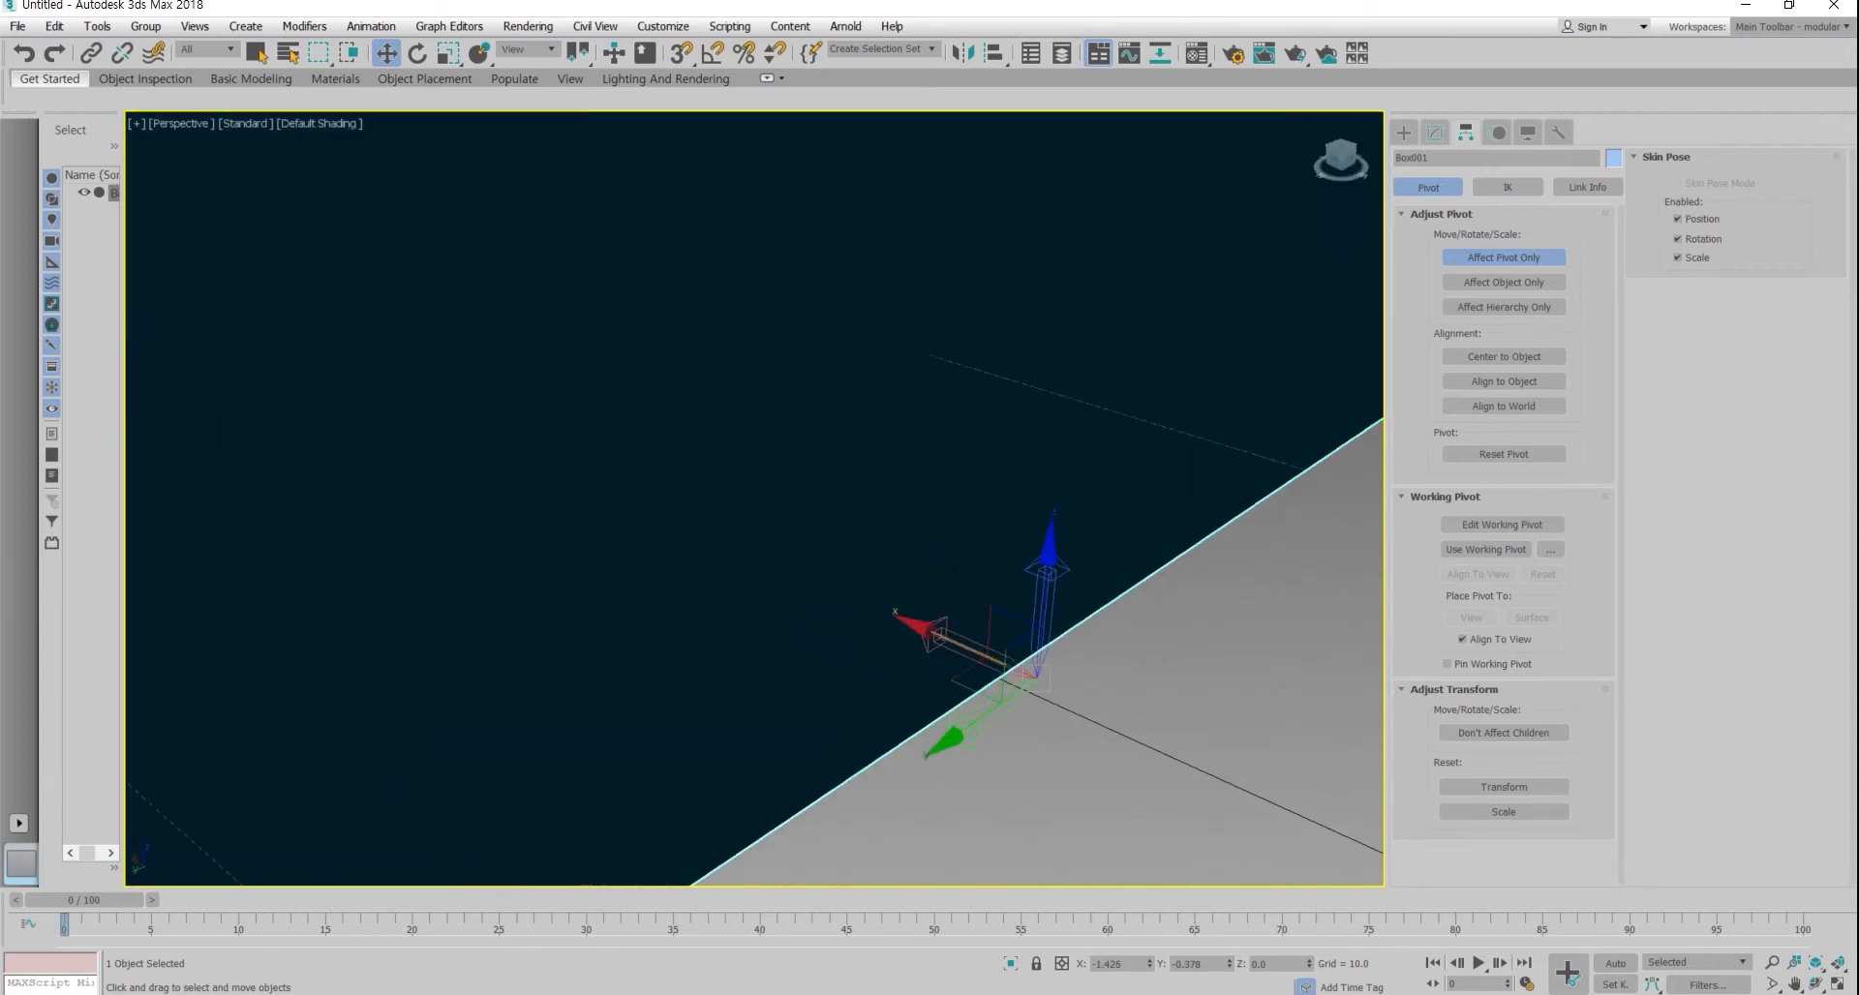
{"action": "left_click_drag", "start_coordinate": [1017, 668], "coordinate": [915, 668]}
{"action": "scroll", "coordinate": [915, 668], "scroll_direction": "down", "scroll_amount": 4}
{"action": "scroll", "coordinate": [914, 668], "scroll_direction": "up", "scroll_amount": 1}
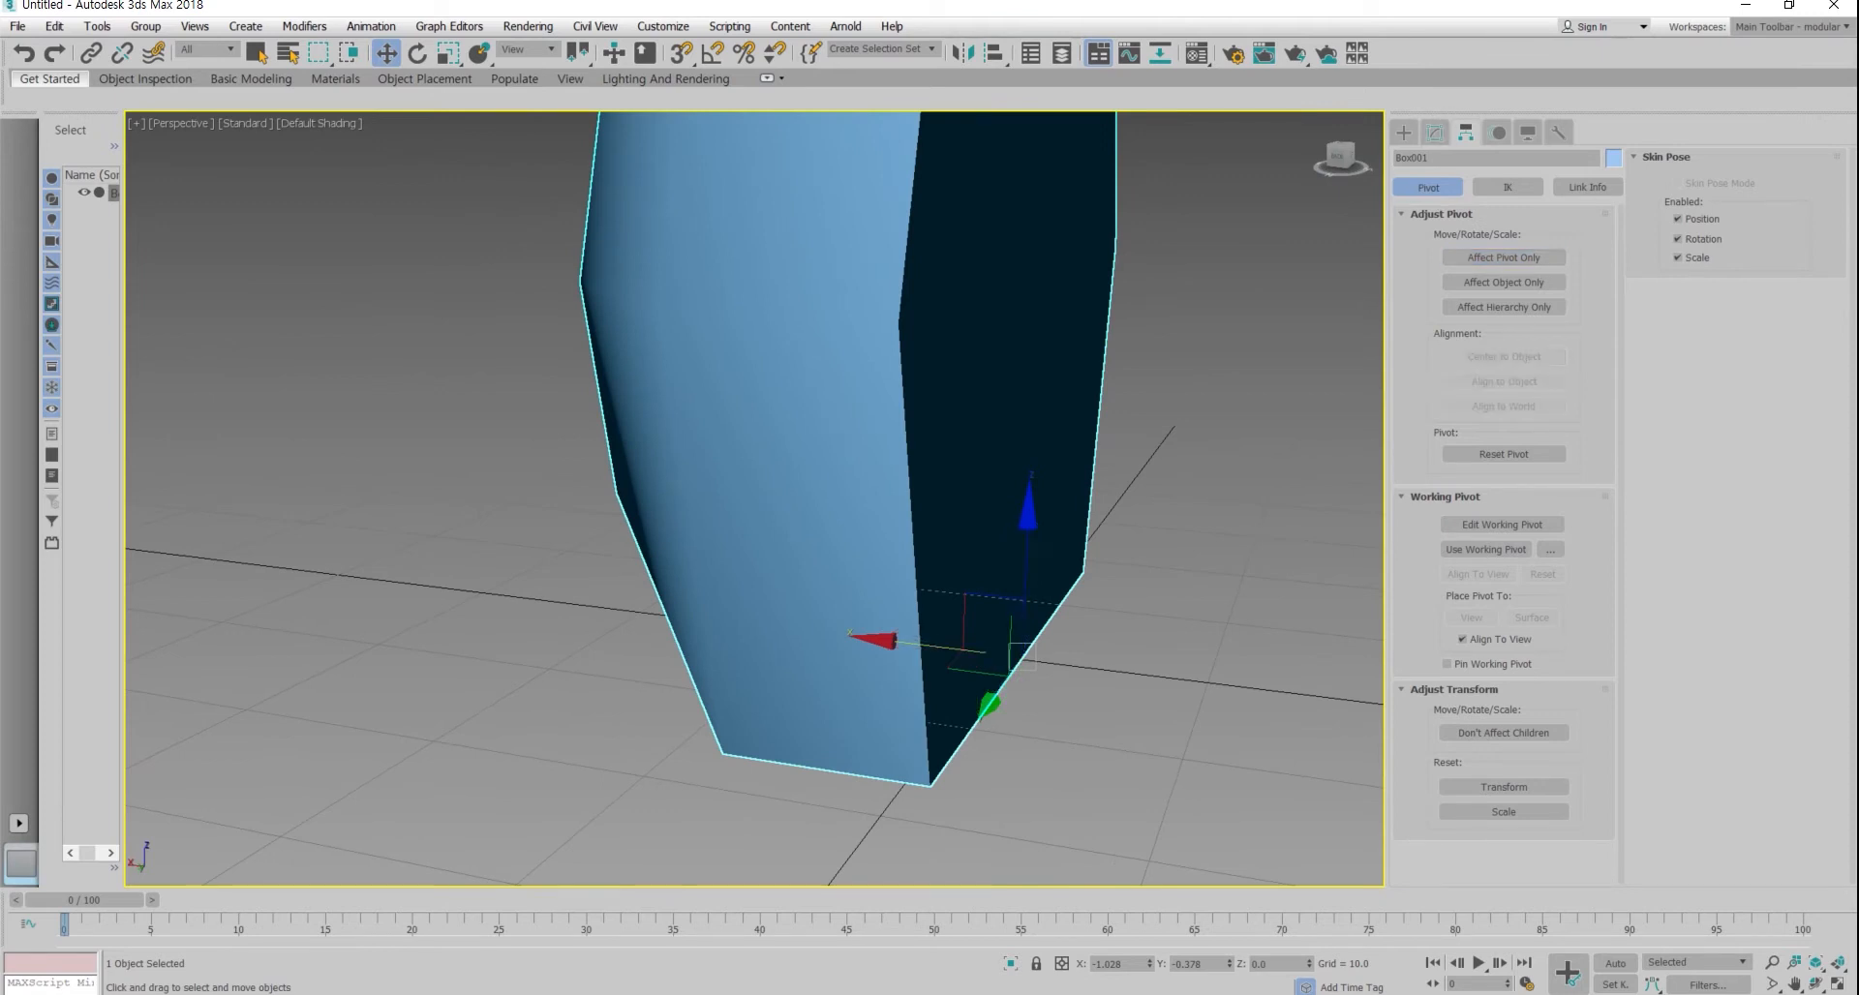
Step: Add a Symmetry modifier to the remaining half of the object
{"action": "left_click", "coordinate": [1435, 132]}
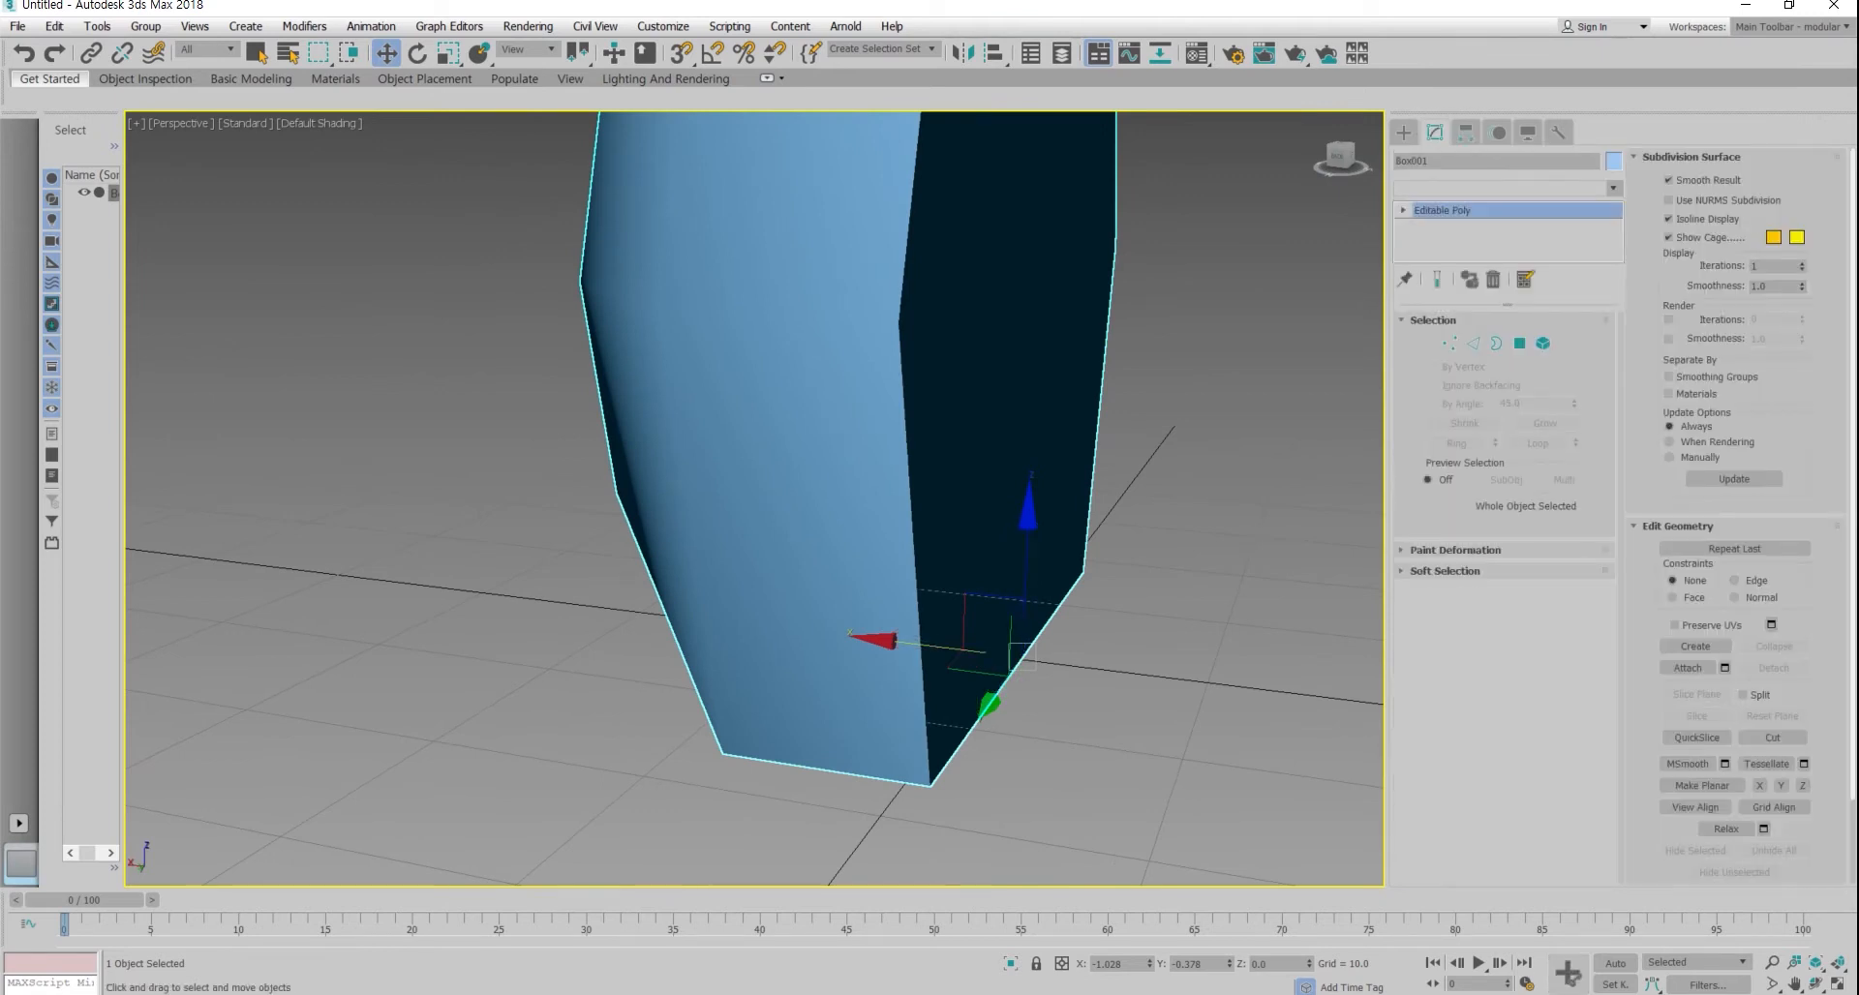
{"action": "left_click", "coordinate": [1505, 187]}
{"action": "scroll", "coordinate": [1498, 250], "scroll_direction": "down", "scroll_amount": 5}
{"action": "key", "text": "s"}
{"action": "key", "text": "s"}
{"action": "key", "text": "s"}
{"action": "key", "text": "s"}
{"action": "key", "text": "s"}
{"action": "key", "text": "s"}
{"action": "key", "text": "s"}
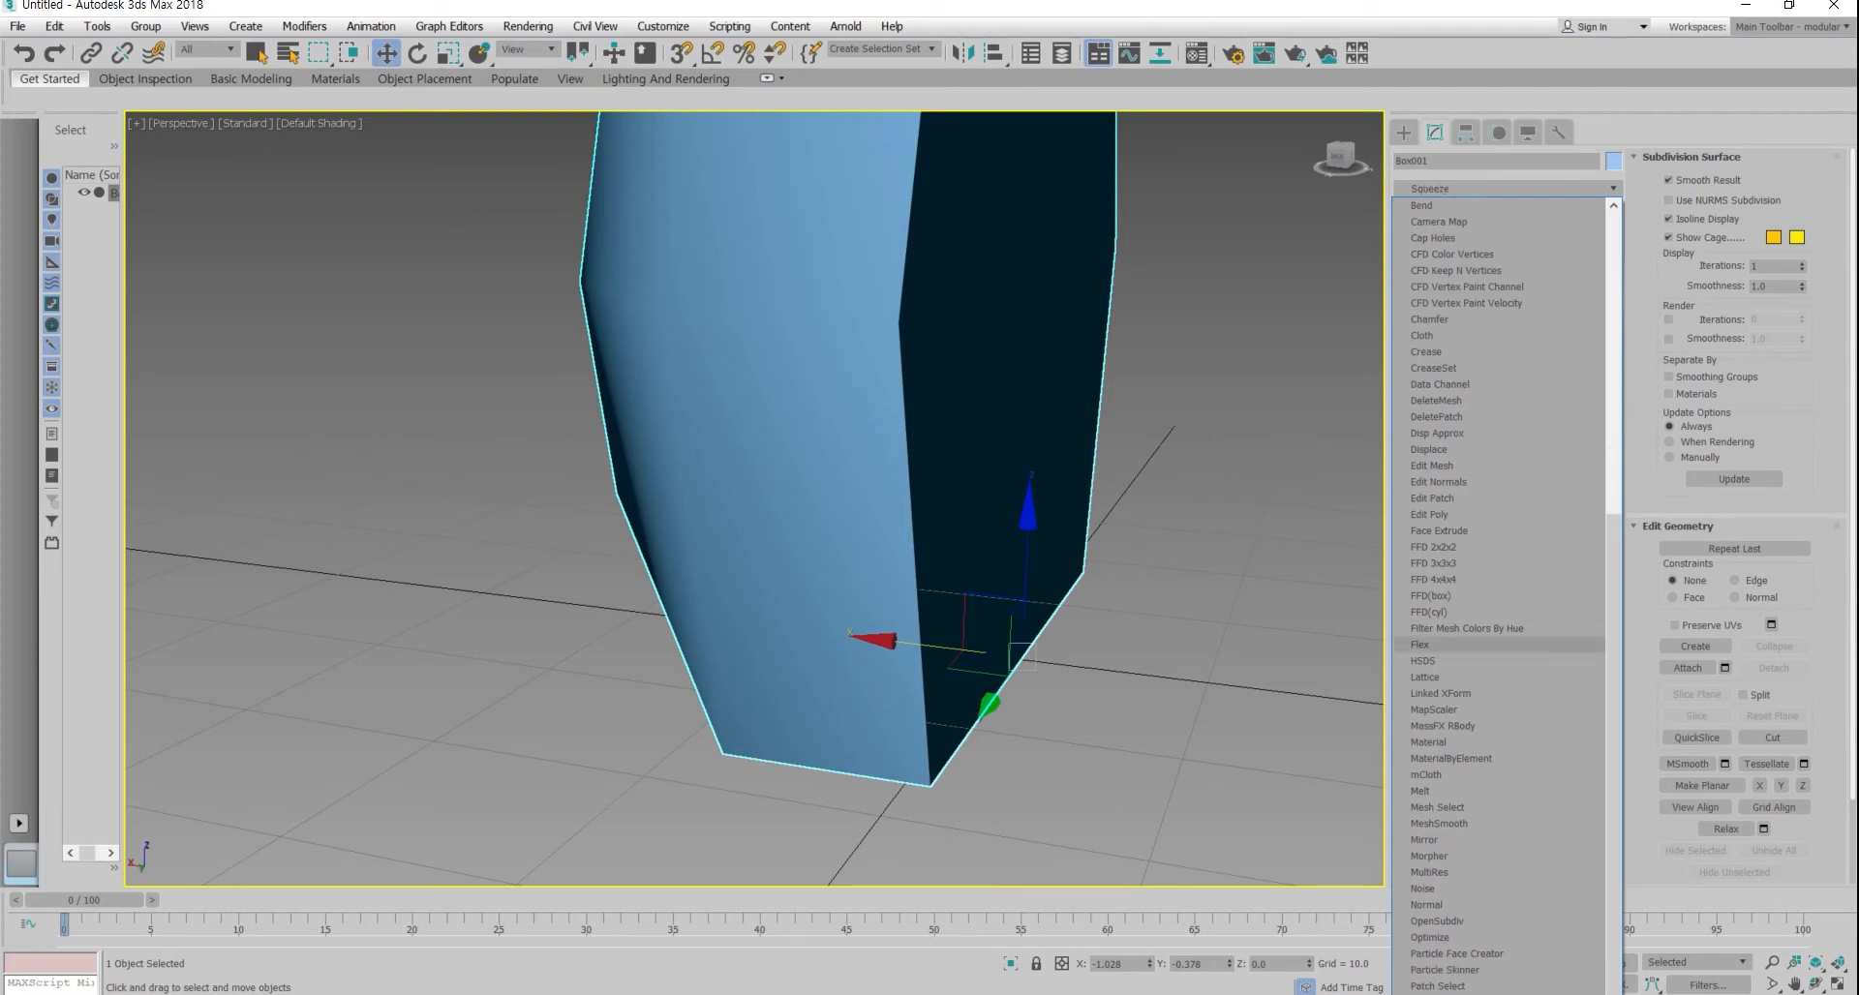
{"action": "scroll", "coordinate": [1462, 721], "scroll_direction": "up", "scroll_amount": 3}
{"action": "scroll", "coordinate": [1461, 722], "scroll_direction": "down", "scroll_amount": 3}
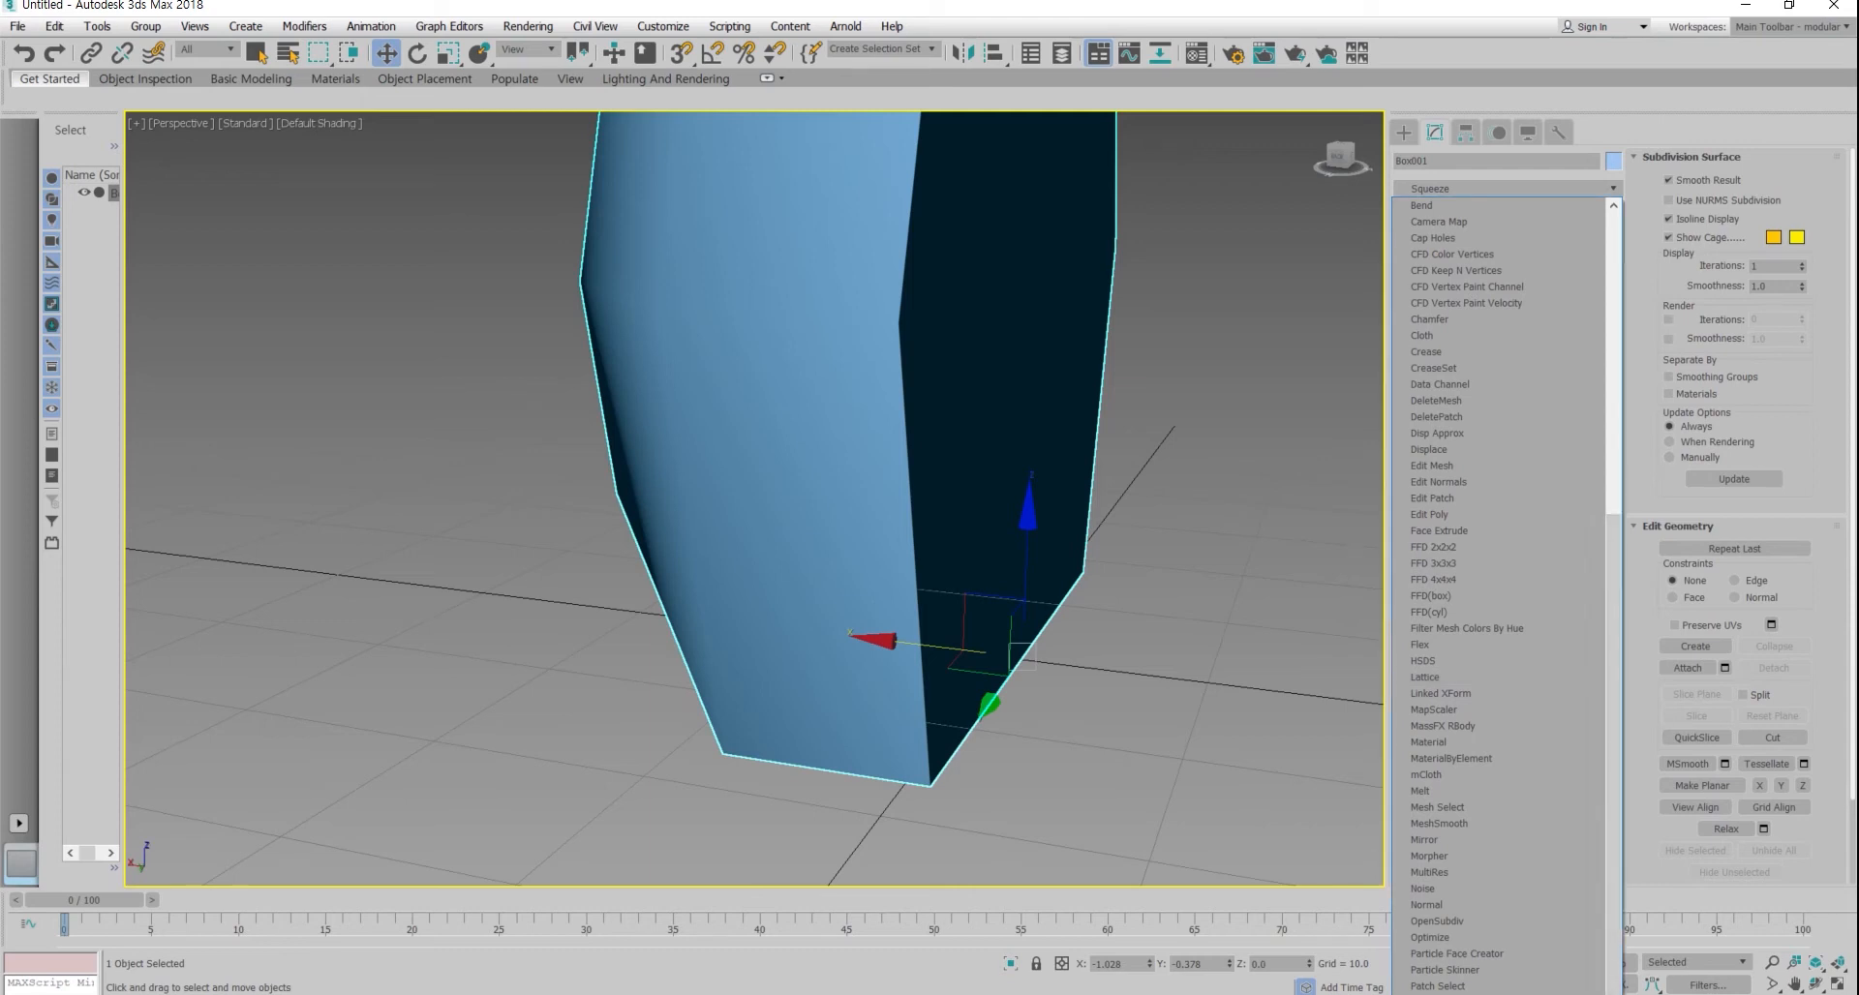
{"action": "mouse_move", "coordinate": [1613, 678]}
{"action": "left_mouse_down"}
{"action": "mouse_move", "coordinate": [1613, 378]}
{"action": "mouse_move", "coordinate": [1613, 678]}
{"action": "left_mouse_up"}
{"action": "type", "text": "sy"}
{"action": "key", "text": "Return"}
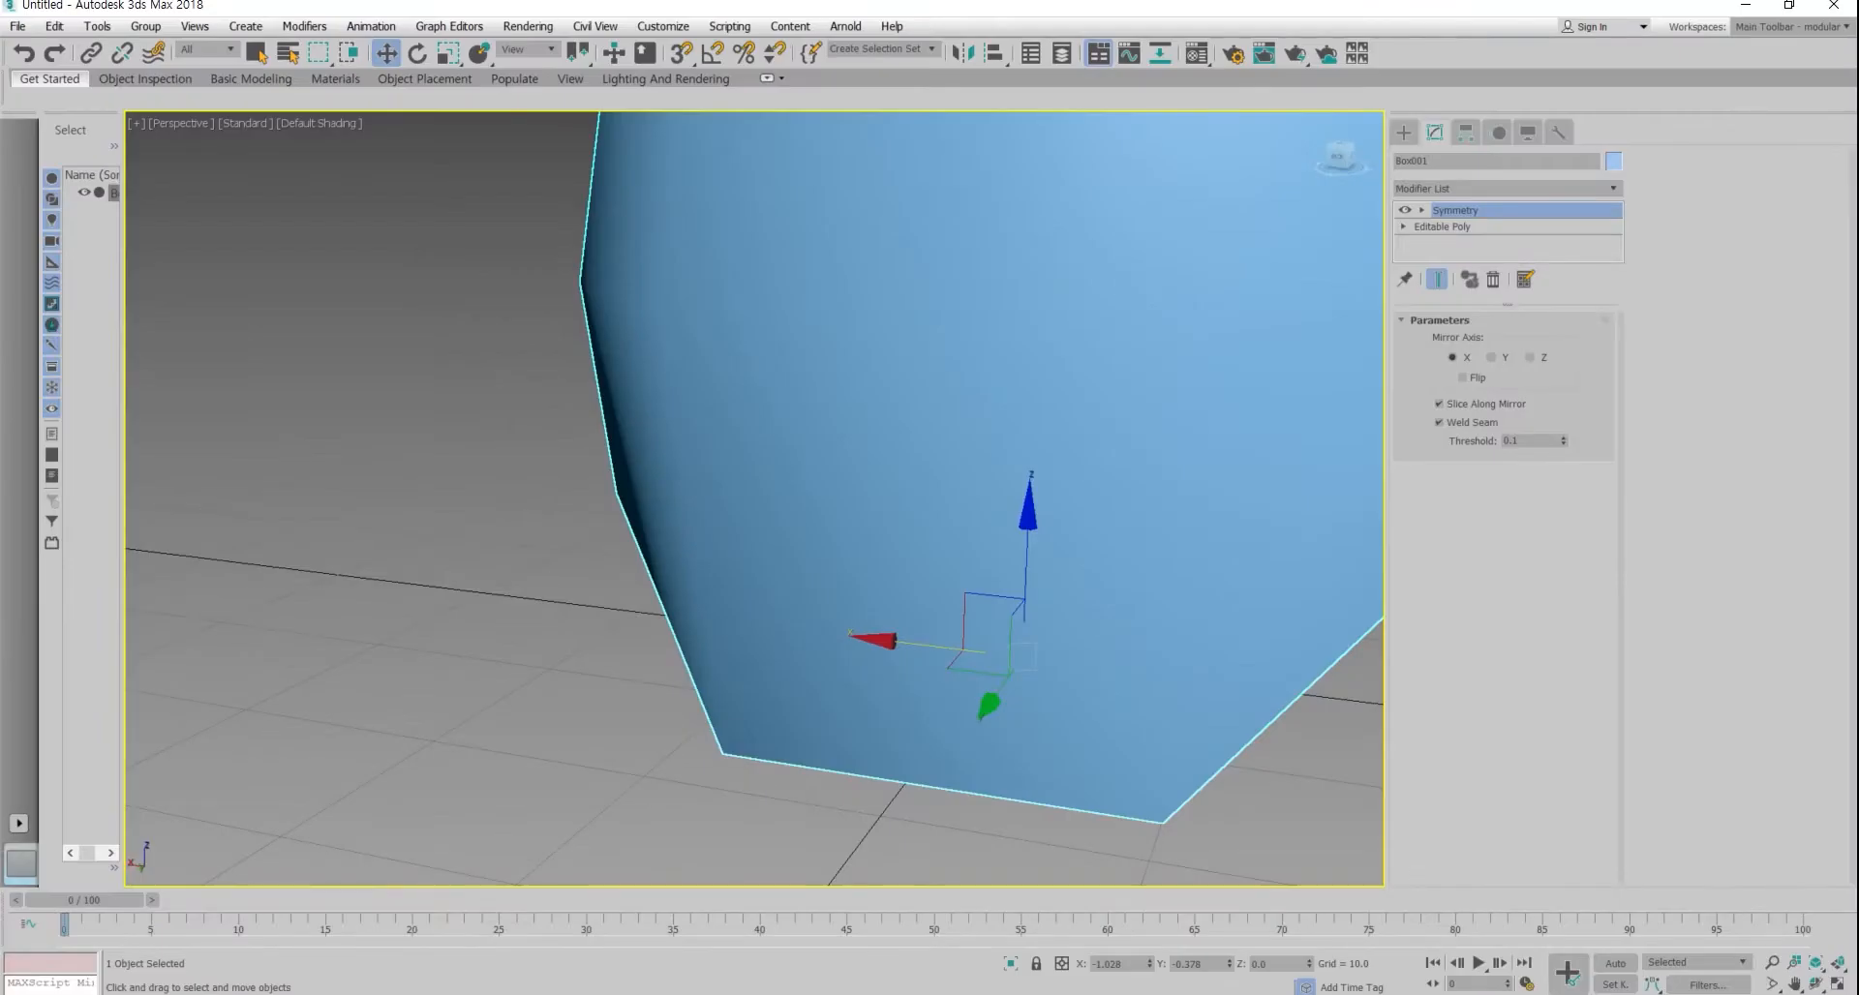
Step: Set the Symmetry modifier's weld seam threshold to 0.11
{"action": "middle_click_drag", "start_coordinate": [1273, 274], "coordinate": [1119, 315]}
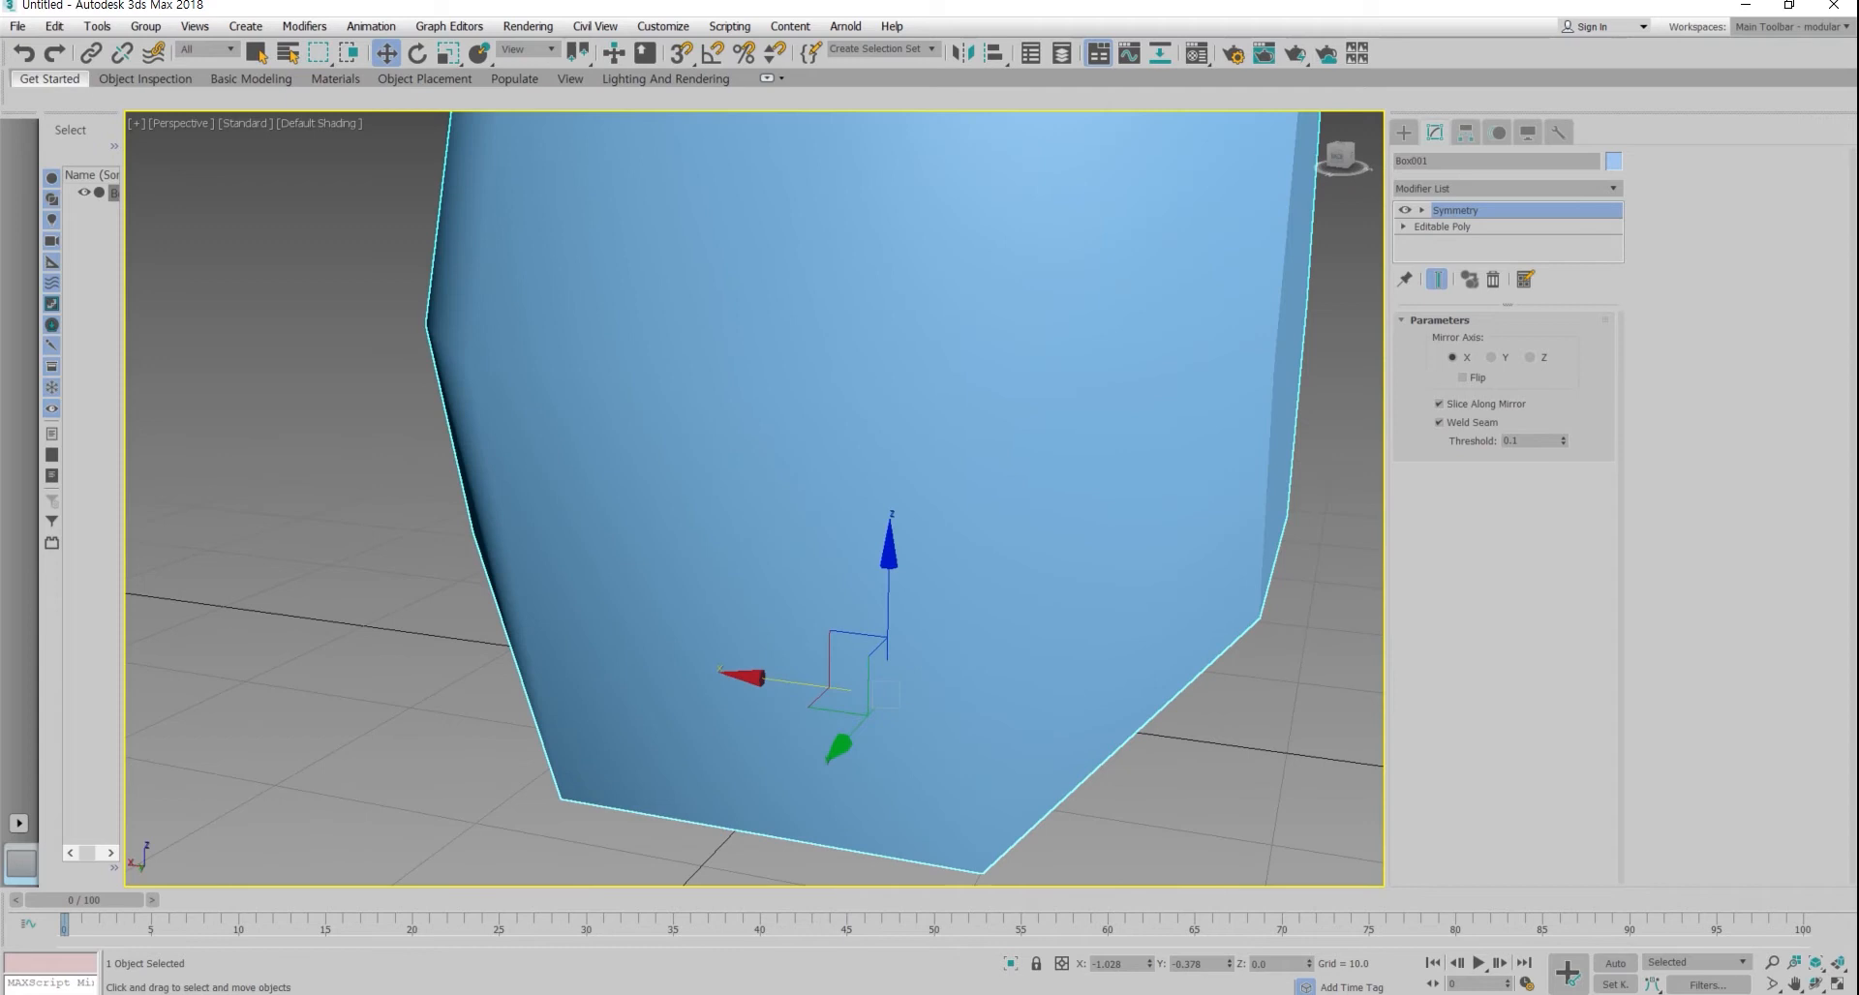
{"action": "scroll", "coordinate": [1118, 315], "scroll_direction": "down", "scroll_amount": 4}
{"action": "scroll", "coordinate": [1162, 310], "scroll_direction": "up", "scroll_amount": 4}
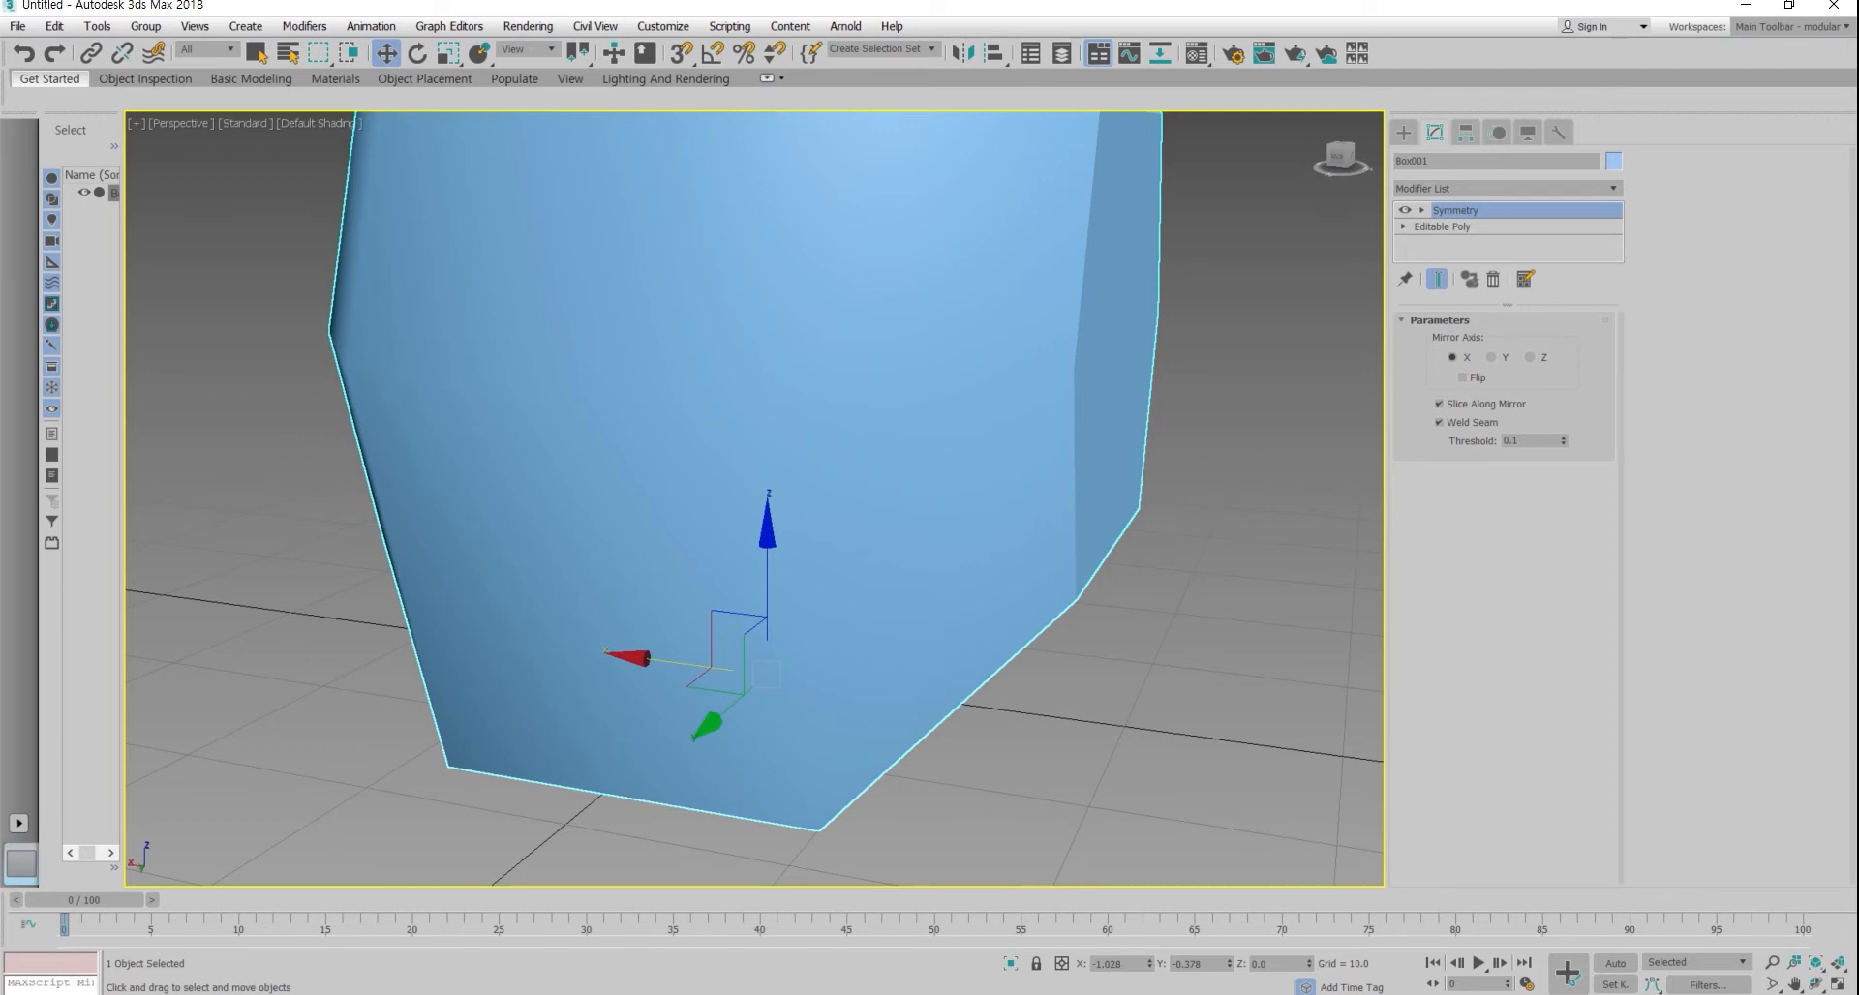
{"action": "left_click_drag", "start_coordinate": [1562, 440], "coordinate": [1563, 449]}
{"action": "middle_click_drag", "start_coordinate": [658, 464], "coordinate": [813, 465], "text": "alt"}
{"action": "left_click_drag", "start_coordinate": [1562, 441], "coordinate": [1563, 435]}
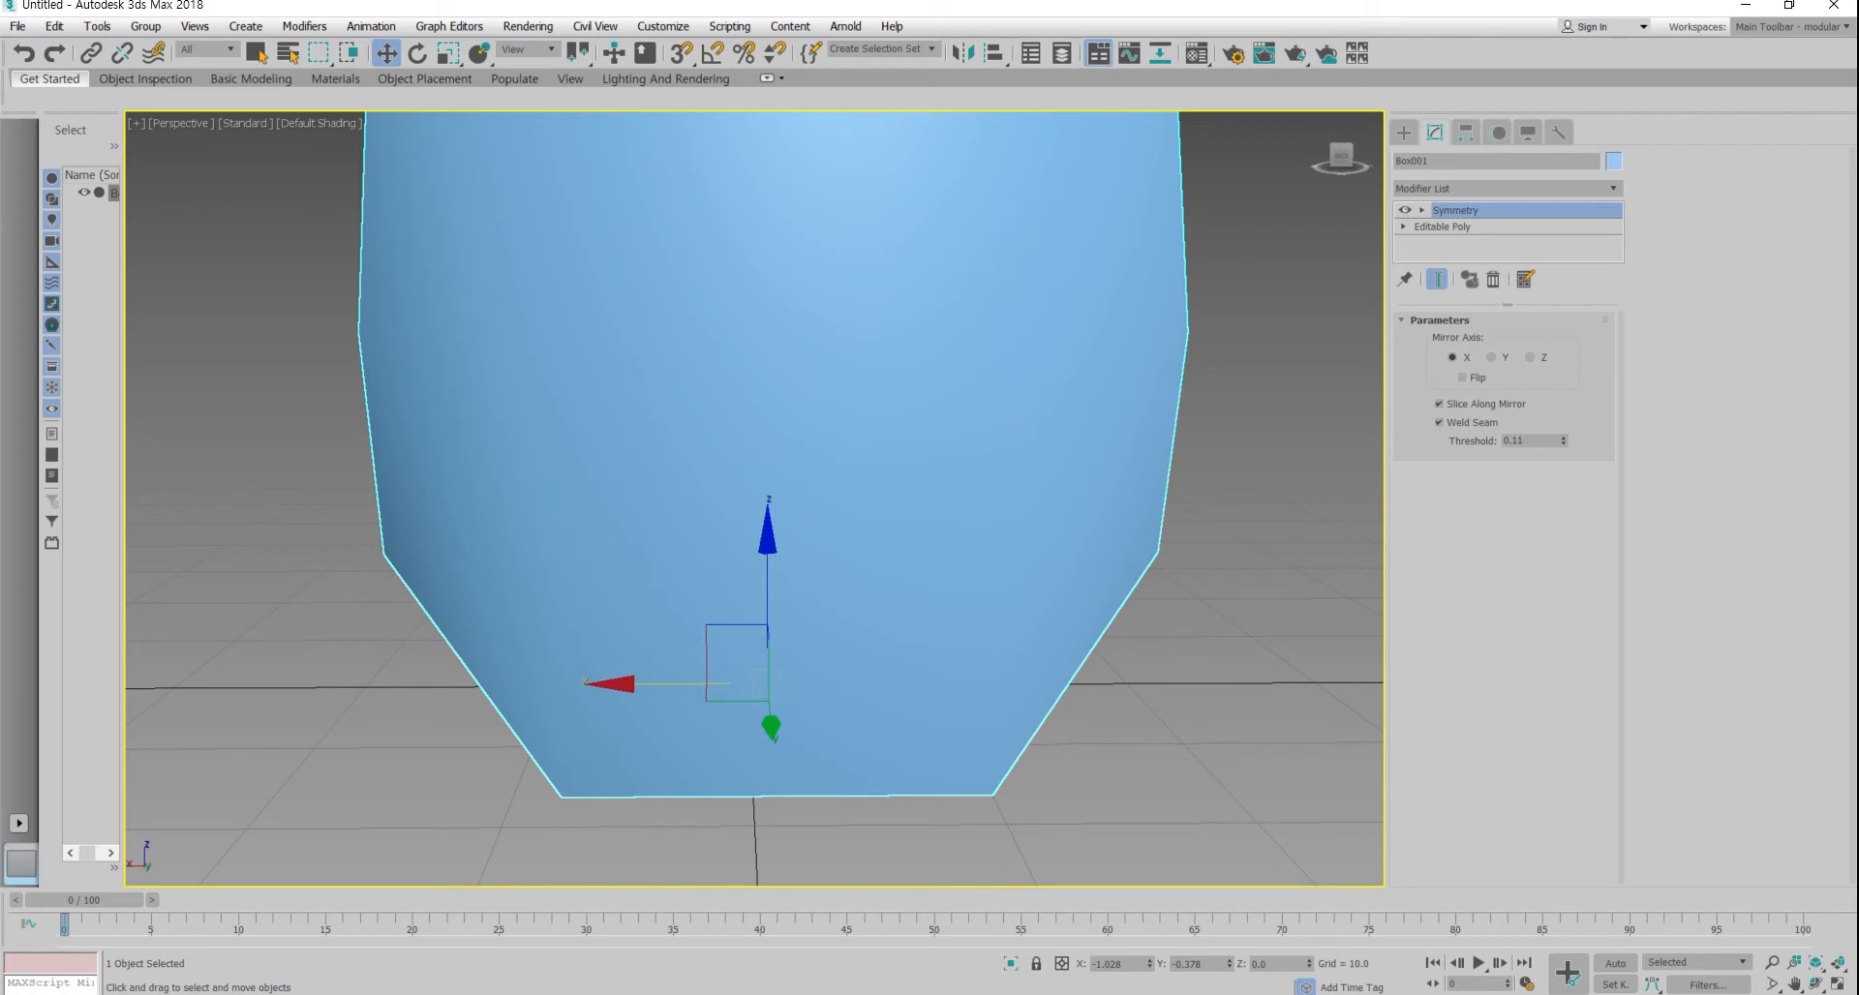
{"action": "scroll", "coordinate": [1245, 513], "scroll_direction": "down", "scroll_amount": 5}
{"action": "middle_click_drag", "start_coordinate": [1181, 407], "coordinate": [1140, 455], "text": "alt"}
{"action": "scroll", "coordinate": [1140, 451], "scroll_direction": "up", "scroll_amount": 3}
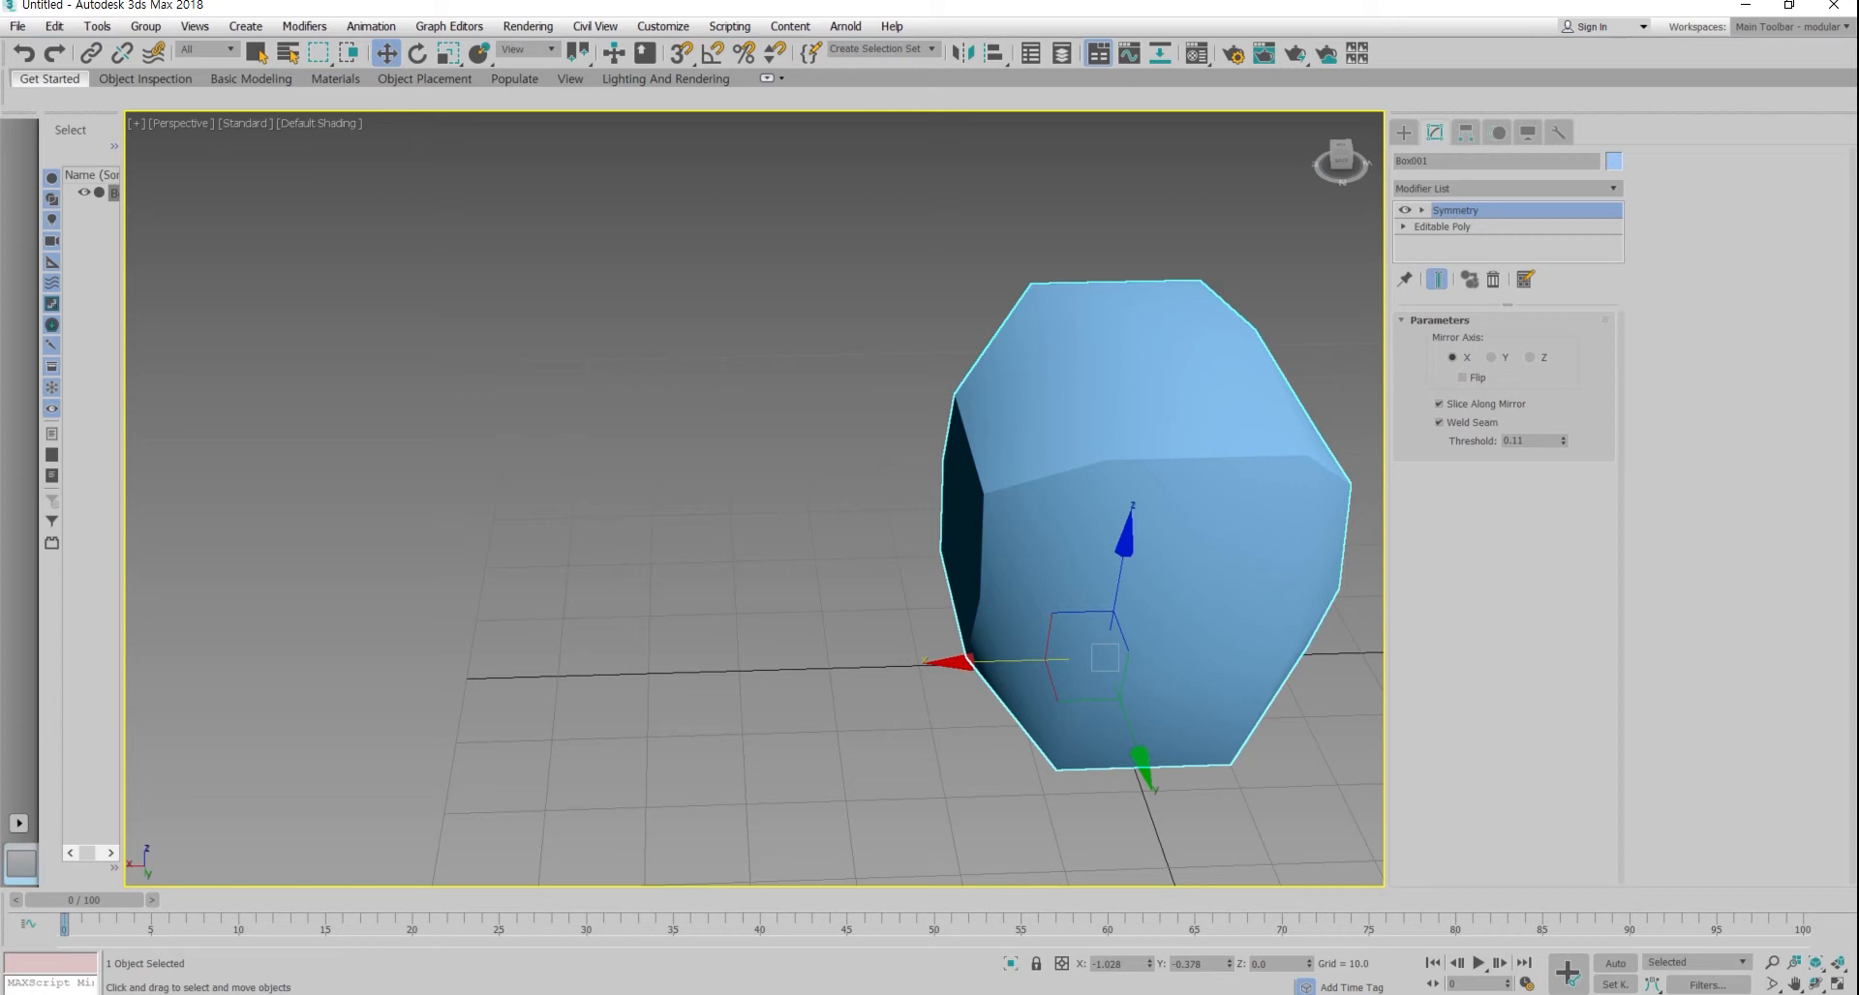
Step: Enter the Vertex level of the Editable Poly beneath the Symmetry modifier and enlarge the modifier stack to show all sub-object levels
{"action": "left_click", "coordinate": [1403, 226]}
{"action": "left_click", "coordinate": [1437, 242]}
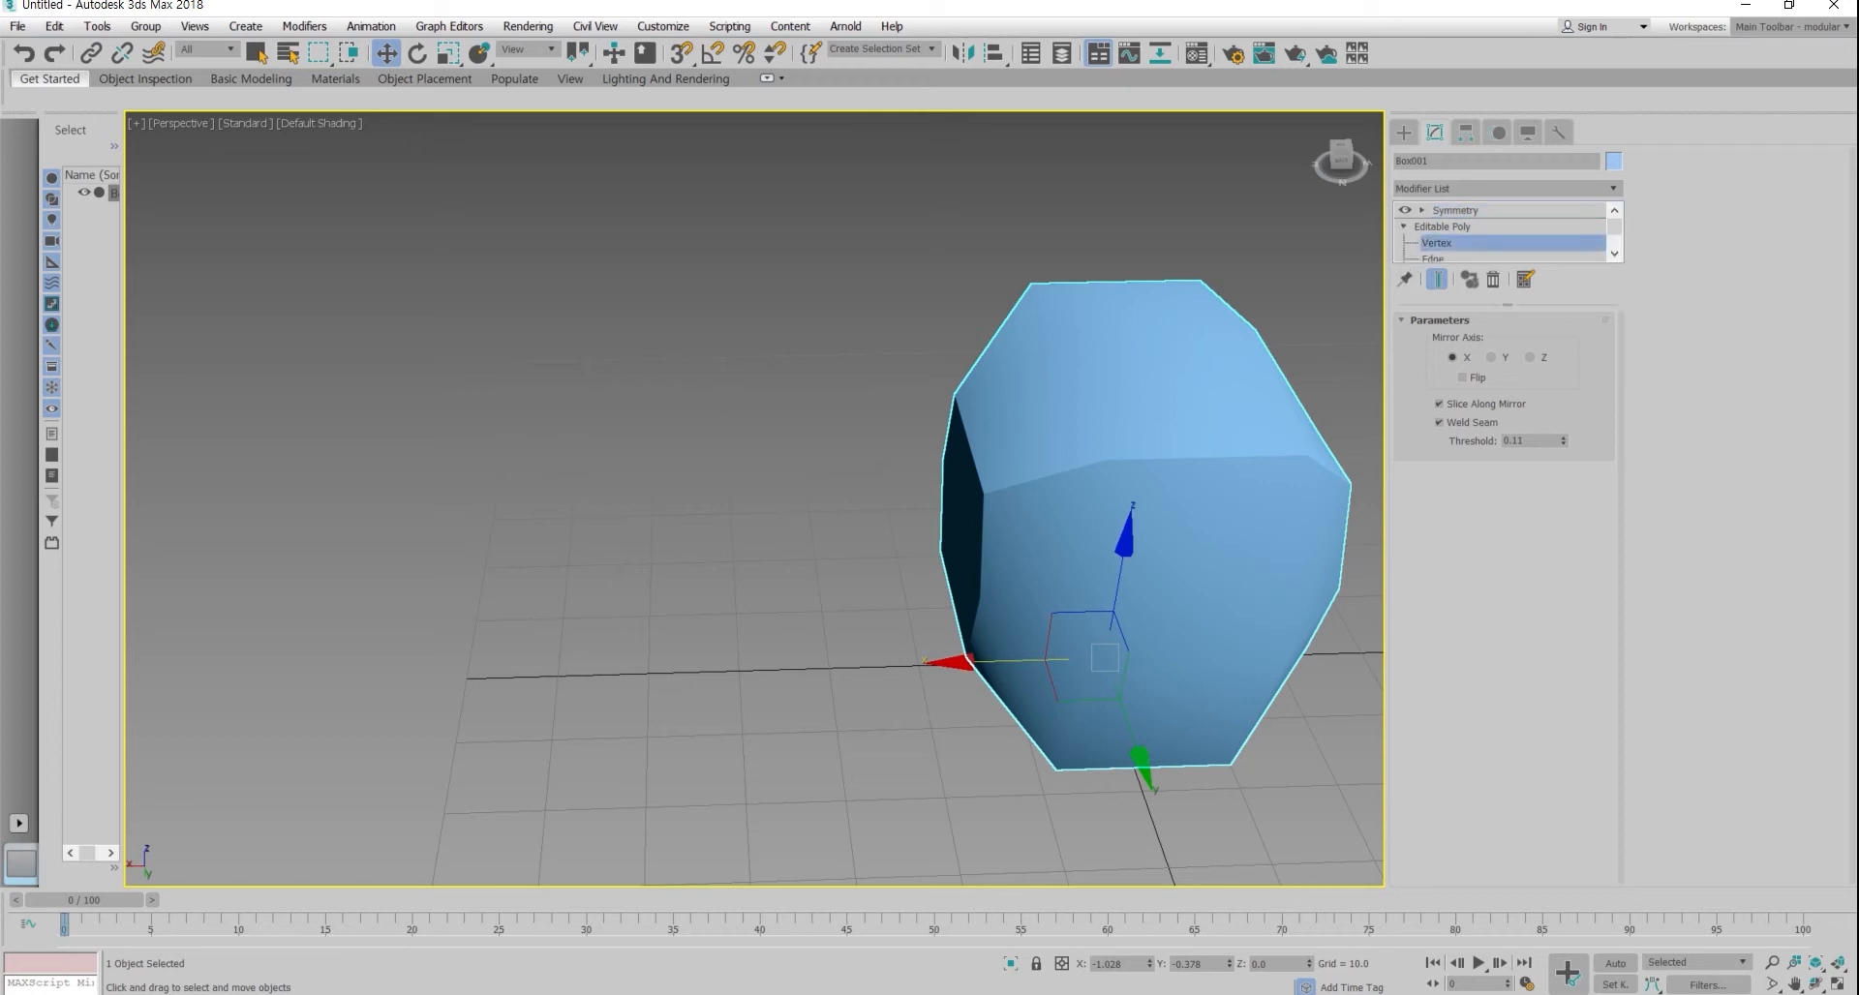
{"action": "middle_click_drag", "start_coordinate": [1111, 515], "coordinate": [977, 545]}
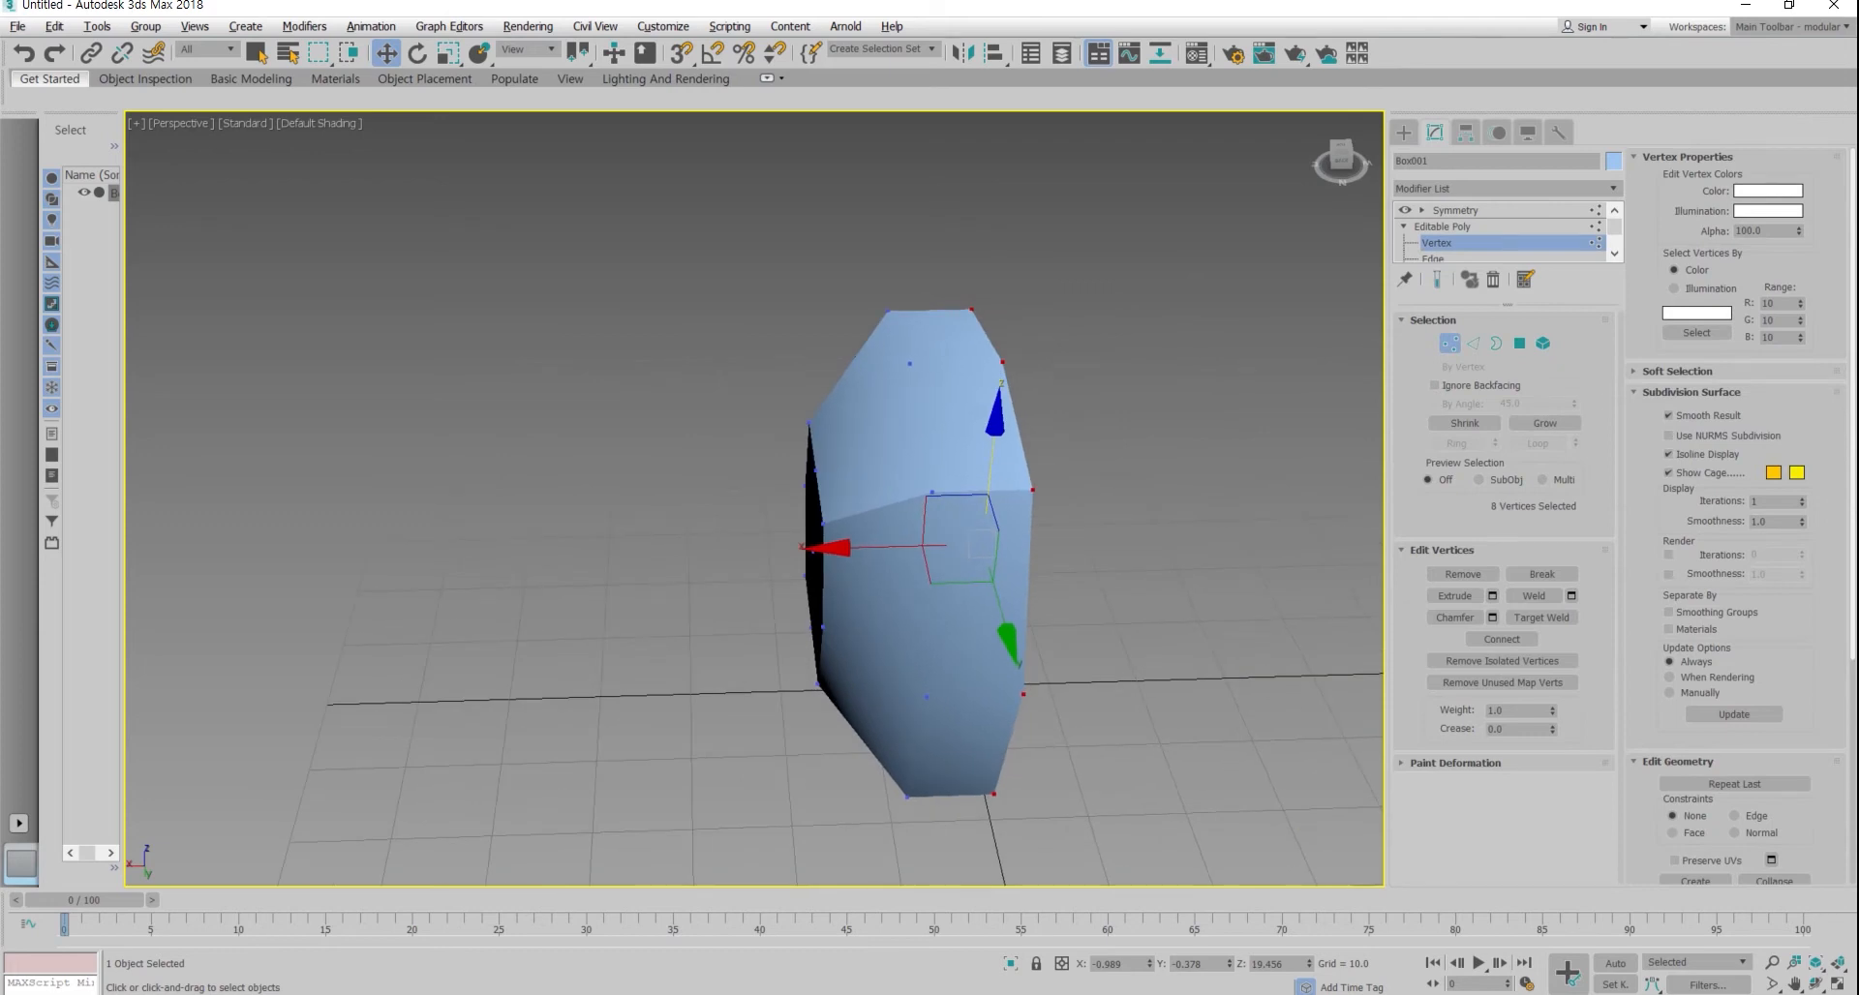
{"action": "left_click_drag", "start_coordinate": [1507, 304], "coordinate": [1507, 430]}
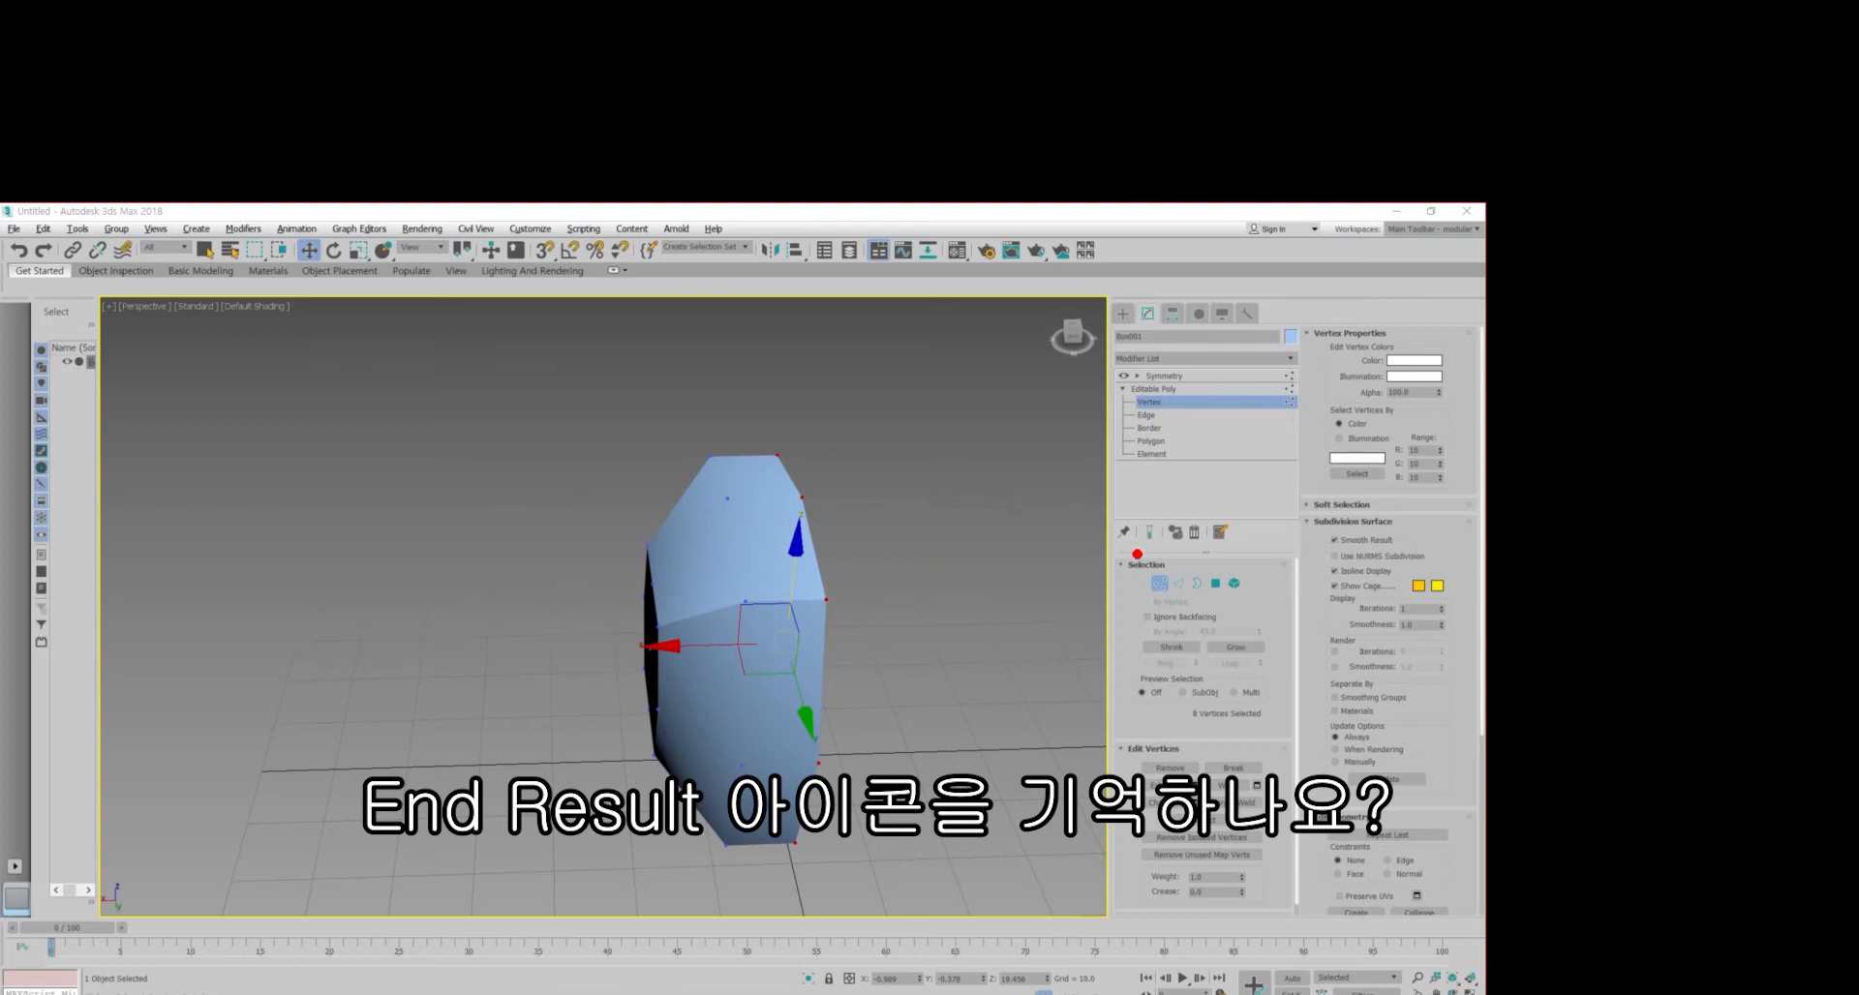
{"action": "mouse_move", "coordinate": [1165, 551]}
{"action": "left_mouse_down"}
{"action": "mouse_move", "coordinate": [1130, 552]}
{"action": "mouse_move", "coordinate": [1134, 519]}
{"action": "mouse_move", "coordinate": [1175, 526]}
{"action": "mouse_move", "coordinate": [1173, 551]}
{"action": "left_mouse_up"}
{"action": "left_click_drag", "start_coordinate": [1139, 384], "coordinate": [1200, 385]}
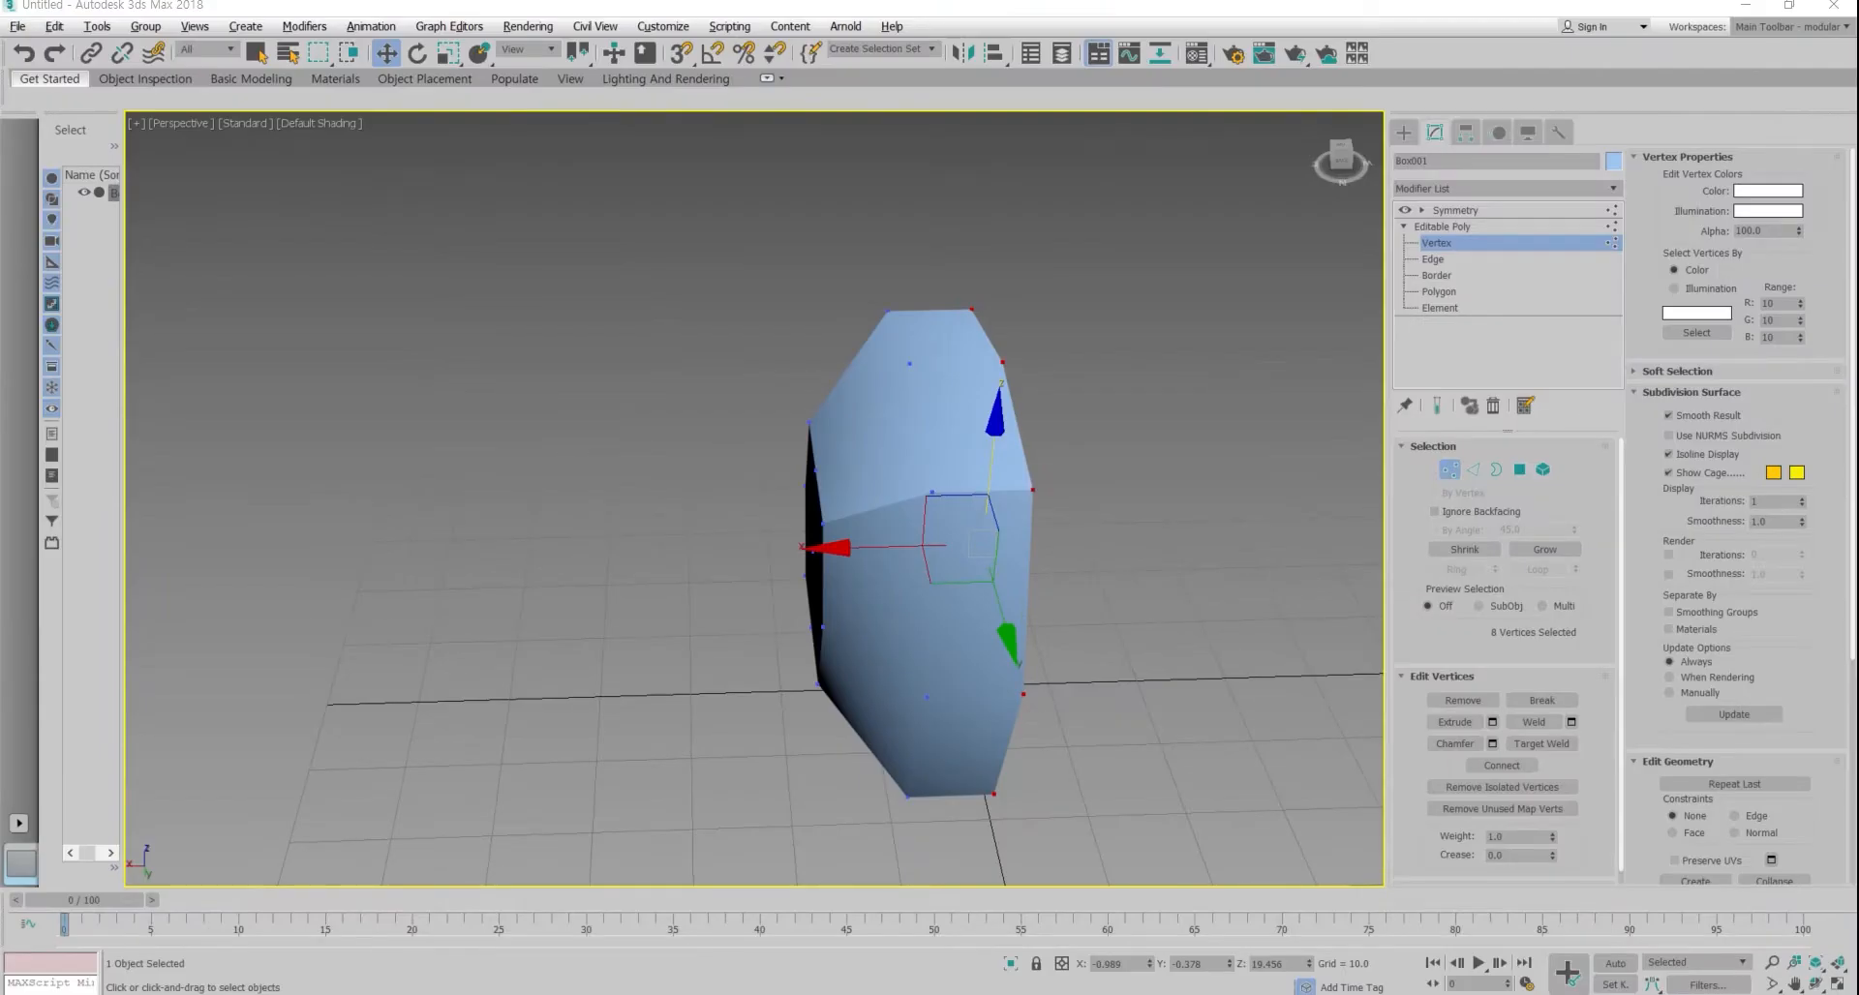
Step: Show the end result of the stack and pull the upper outer vertices outward and up to about X 32.2, Z 48.3
{"action": "left_click", "coordinate": [1436, 406]}
{"action": "middle_click_drag", "start_coordinate": [968, 542], "coordinate": [809, 468], "text": "alt"}
{"action": "left_click_drag", "start_coordinate": [781, 447], "coordinate": [837, 489]}
{"action": "middle_click_drag", "start_coordinate": [837, 489], "coordinate": [821, 487], "text": "alt"}
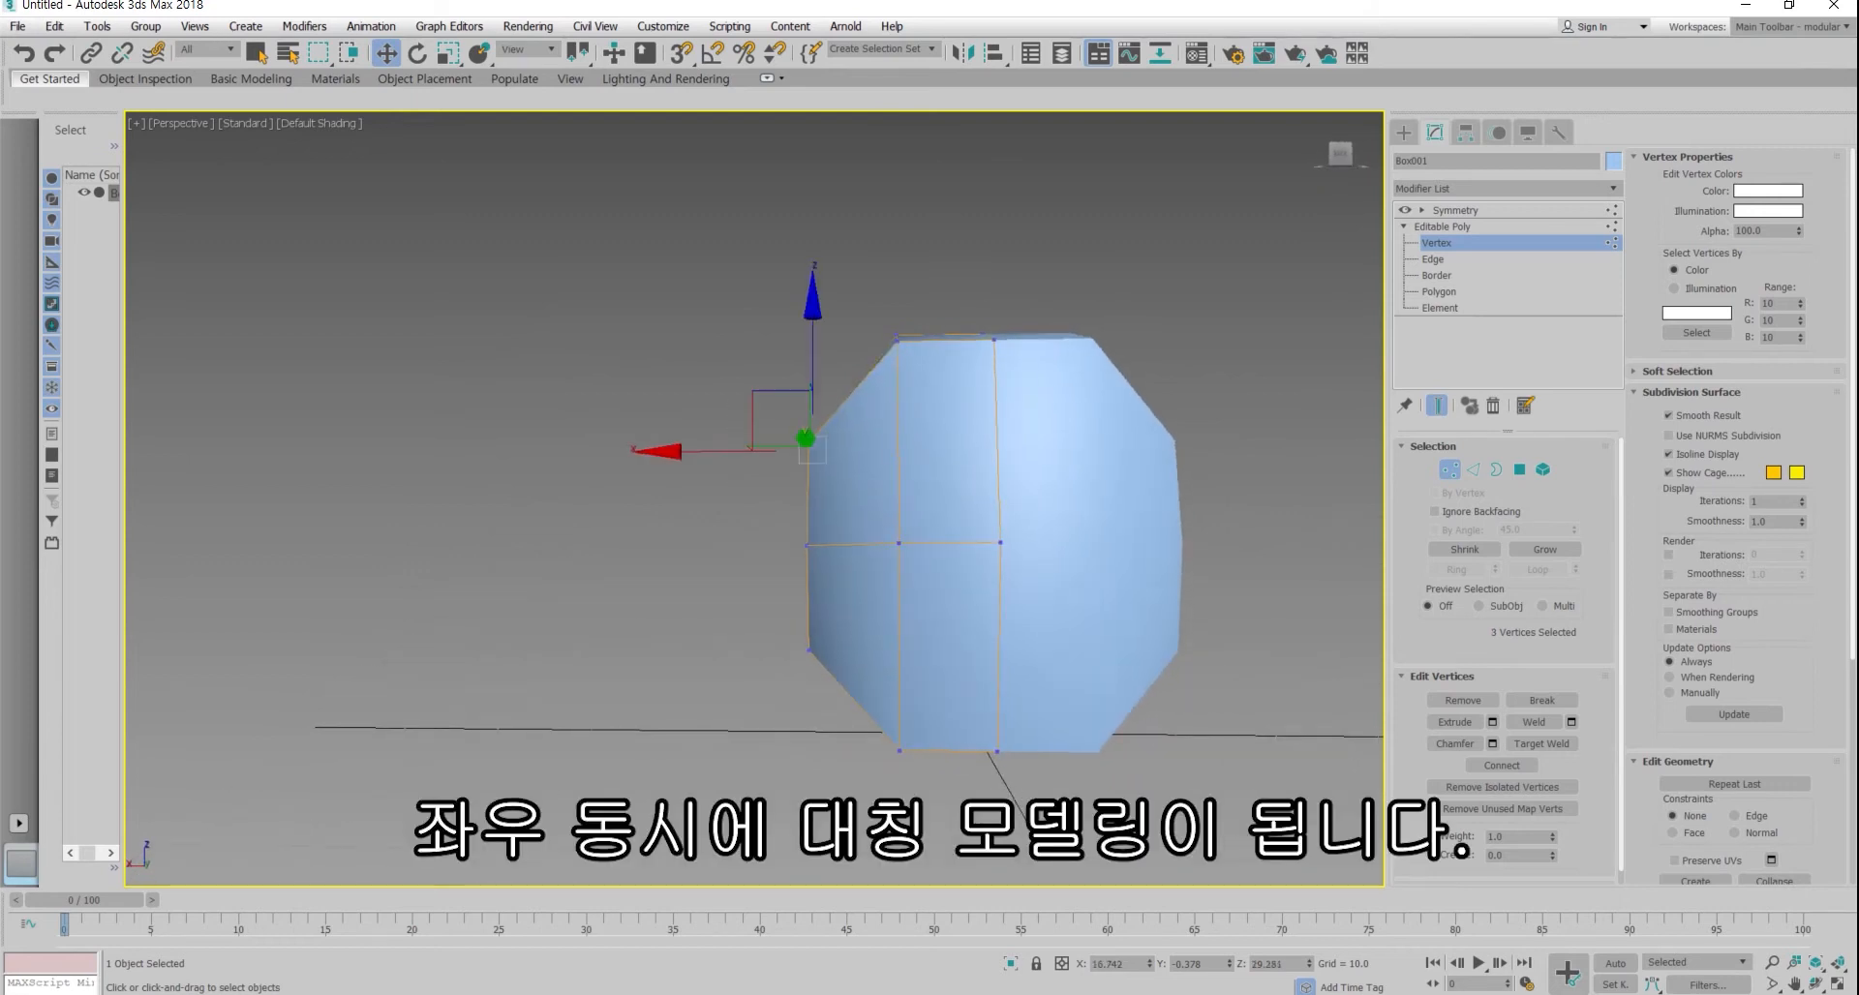
{"action": "left_click_drag", "start_coordinate": [775, 418], "coordinate": [645, 242]}
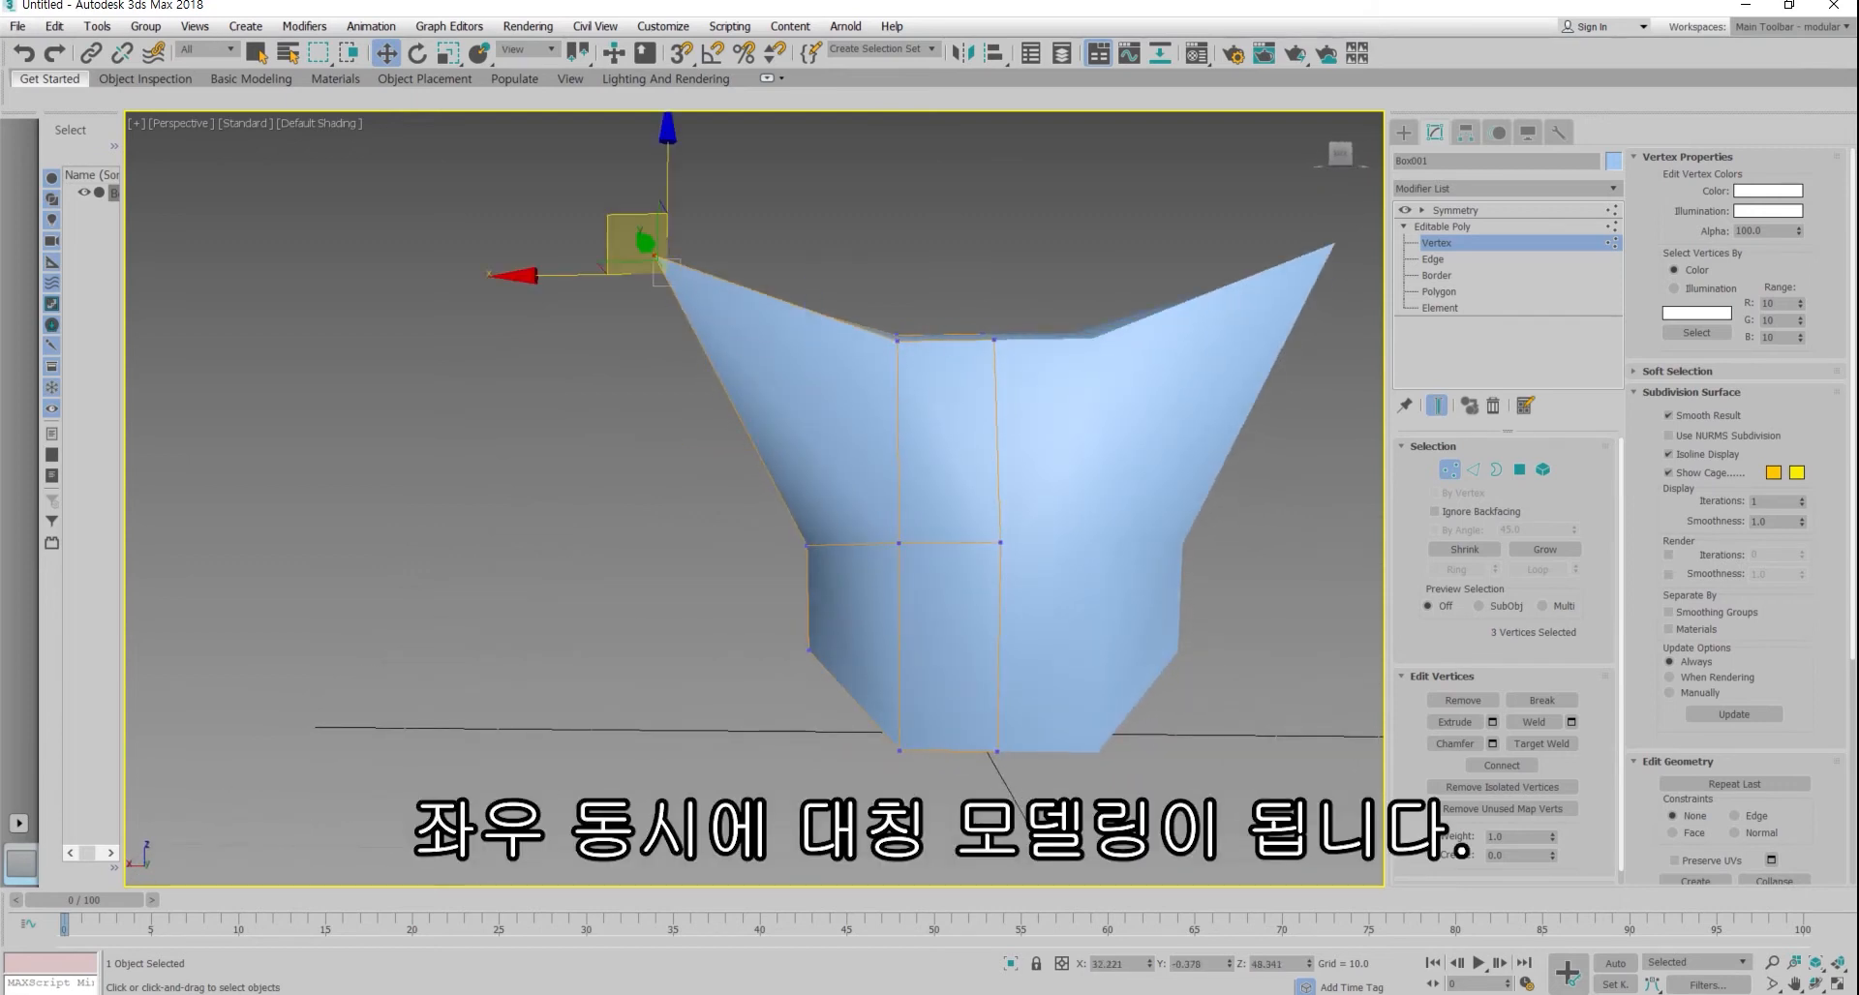
Step: Pull the lower outer vertices outward and down to about X 30.3, Z -1.7, and leave the Vertex level
{"action": "left_click_drag", "start_coordinate": [780, 621], "coordinate": [837, 677]}
{"action": "left_click_drag", "start_coordinate": [780, 620], "coordinate": [631, 735]}
{"action": "scroll", "coordinate": [849, 531], "scroll_direction": "down", "scroll_amount": 3}
{"action": "middle_click_drag", "start_coordinate": [849, 532], "coordinate": [894, 438], "text": "alt"}
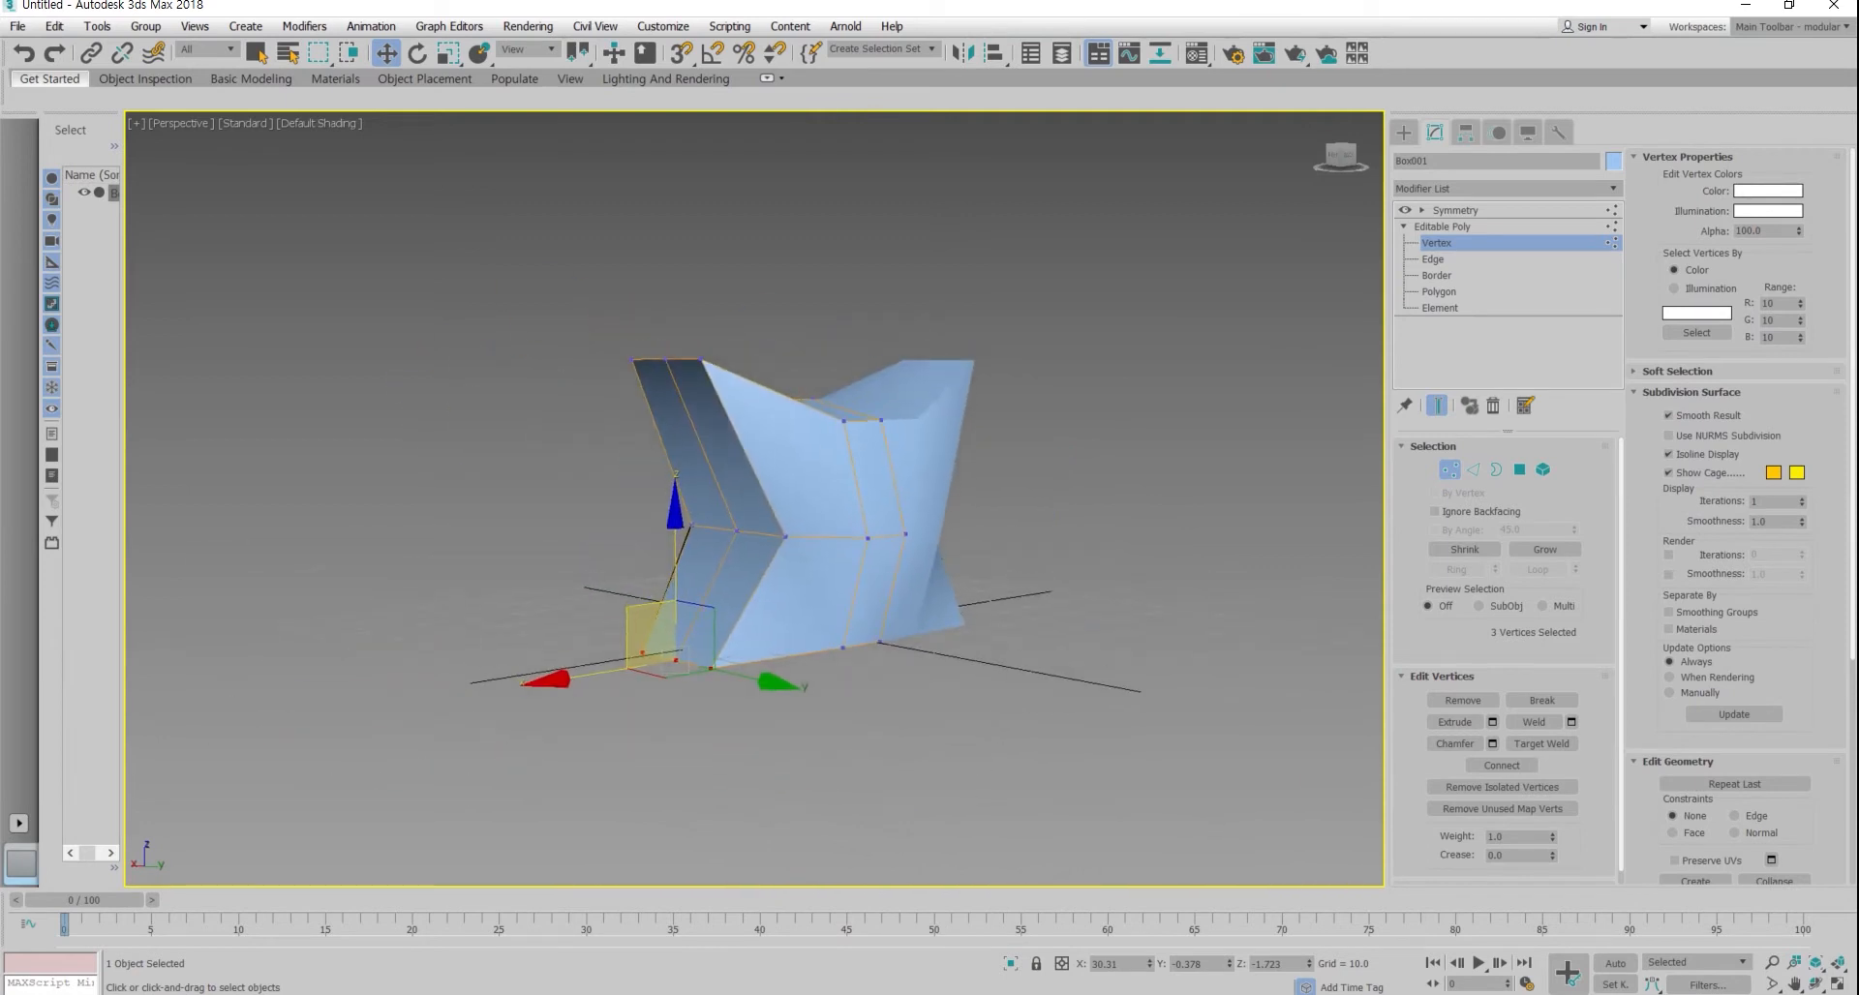
{"action": "key", "text": "1"}
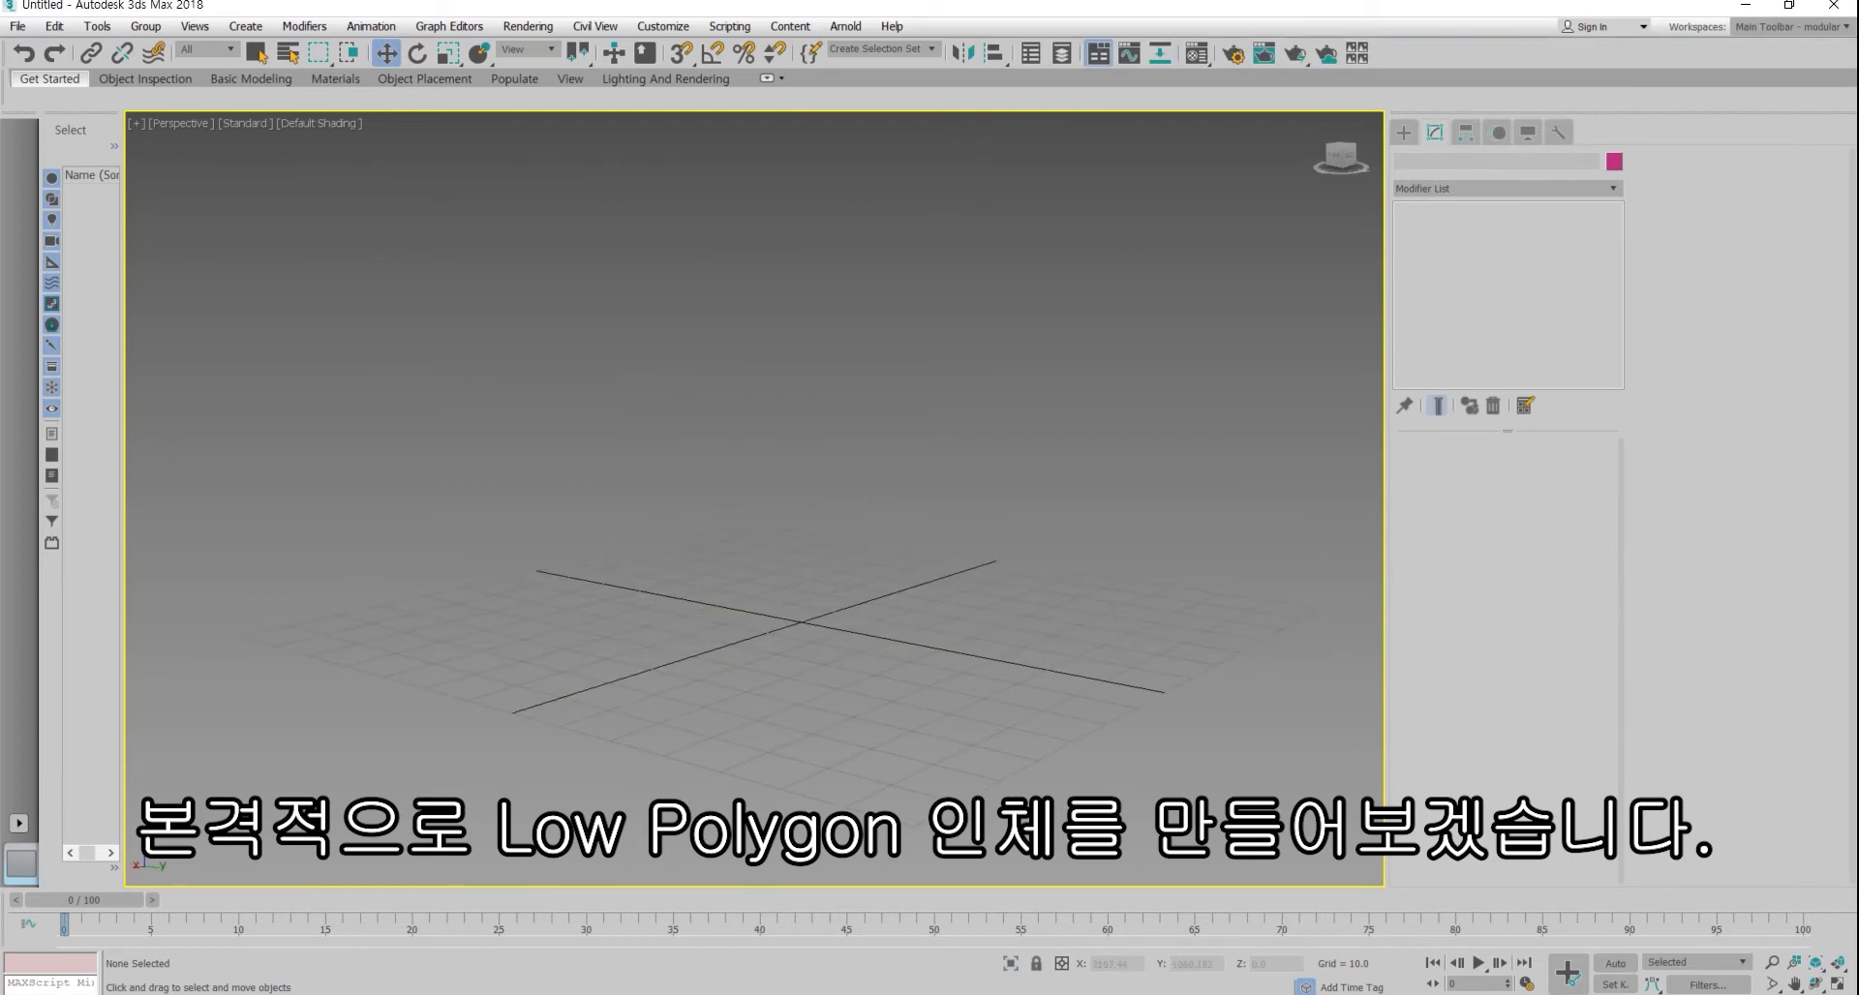
Step: Create a box about 22.6 long, 44.9 wide and 23.7 high across the grid origin and display its edged faces
{"action": "left_click", "coordinate": [1404, 132]}
{"action": "left_click", "coordinate": [1462, 246]}
{"action": "middle_click_drag", "start_coordinate": [930, 542], "coordinate": [735, 591], "text": "alt"}
{"action": "left_click_drag", "start_coordinate": [697, 573], "coordinate": [944, 662]}
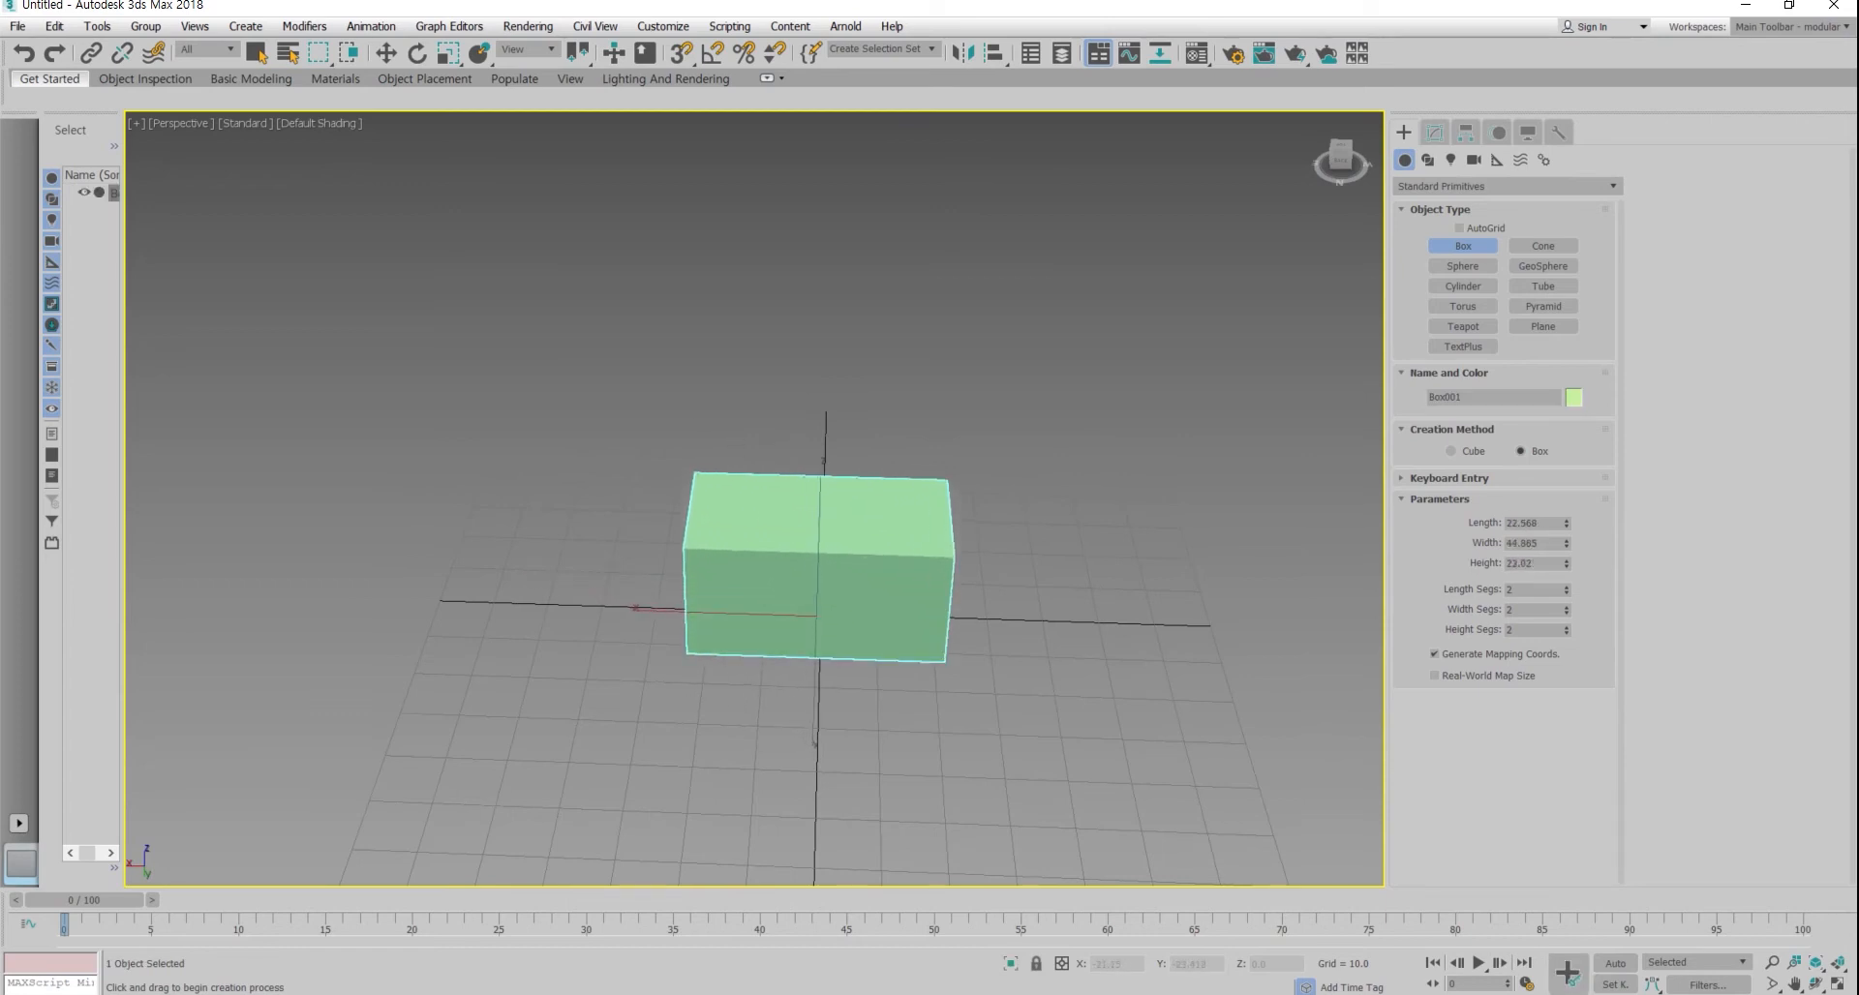
{"action": "left_click", "coordinate": [950, 544]}
{"action": "mouse_move", "coordinate": [793, 607]}
{"action": "middle_mouse_down", "text": "alt"}
{"action": "mouse_move", "coordinate": [911, 474]}
{"action": "mouse_move", "coordinate": [900, 572]}
{"action": "mouse_move", "coordinate": [852, 576]}
{"action": "middle_mouse_up", "text": "alt"}
{"action": "key", "text": "F4"}
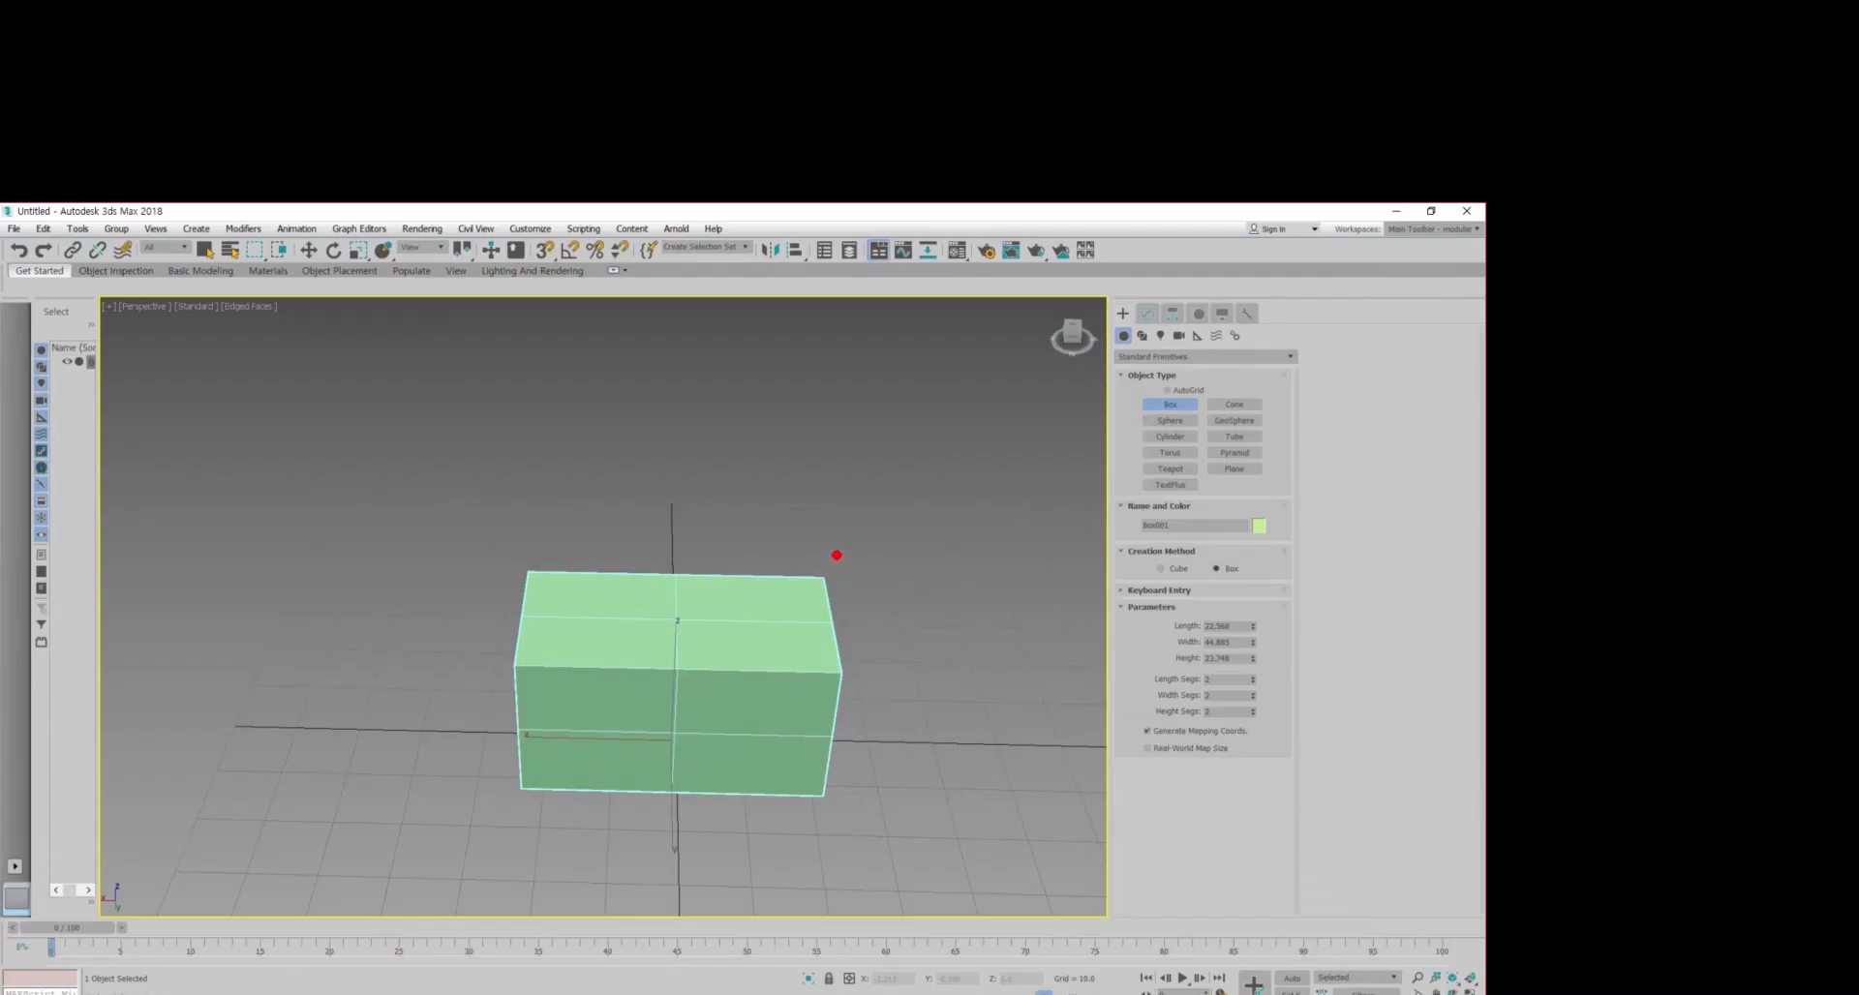
{"action": "left_click_drag", "start_coordinate": [851, 540], "coordinate": [839, 729]}
{"action": "mouse_move", "coordinate": [617, 692]}
{"action": "left_mouse_down"}
{"action": "mouse_move", "coordinate": [737, 673]}
{"action": "mouse_move", "coordinate": [767, 630]}
{"action": "left_mouse_up"}
{"action": "left_click_drag", "start_coordinate": [680, 413], "coordinate": [674, 825]}
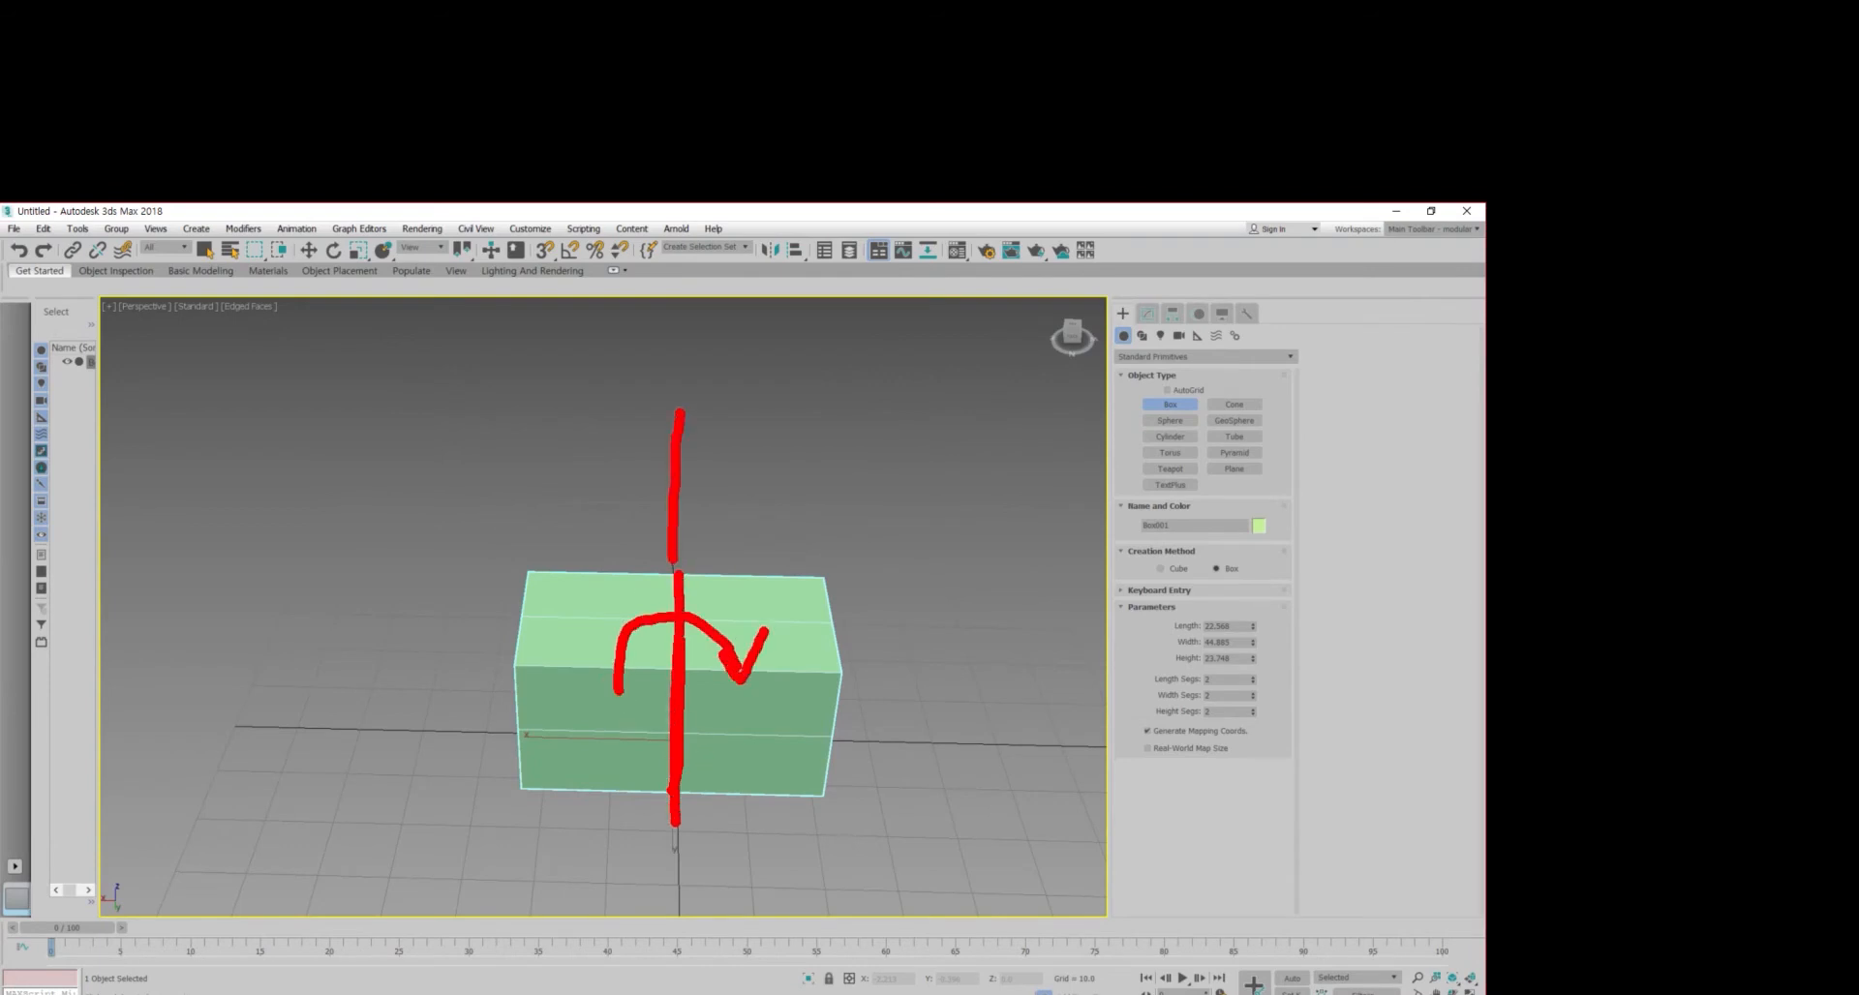
{"action": "mouse_move", "coordinate": [451, 528]}
{"action": "left_mouse_down"}
{"action": "mouse_move", "coordinate": [880, 533]}
{"action": "mouse_move", "coordinate": [841, 553]}
{"action": "mouse_move", "coordinate": [452, 514]}
{"action": "mouse_move", "coordinate": [485, 558]}
{"action": "left_mouse_up"}
{"action": "key", "text": "Escape"}
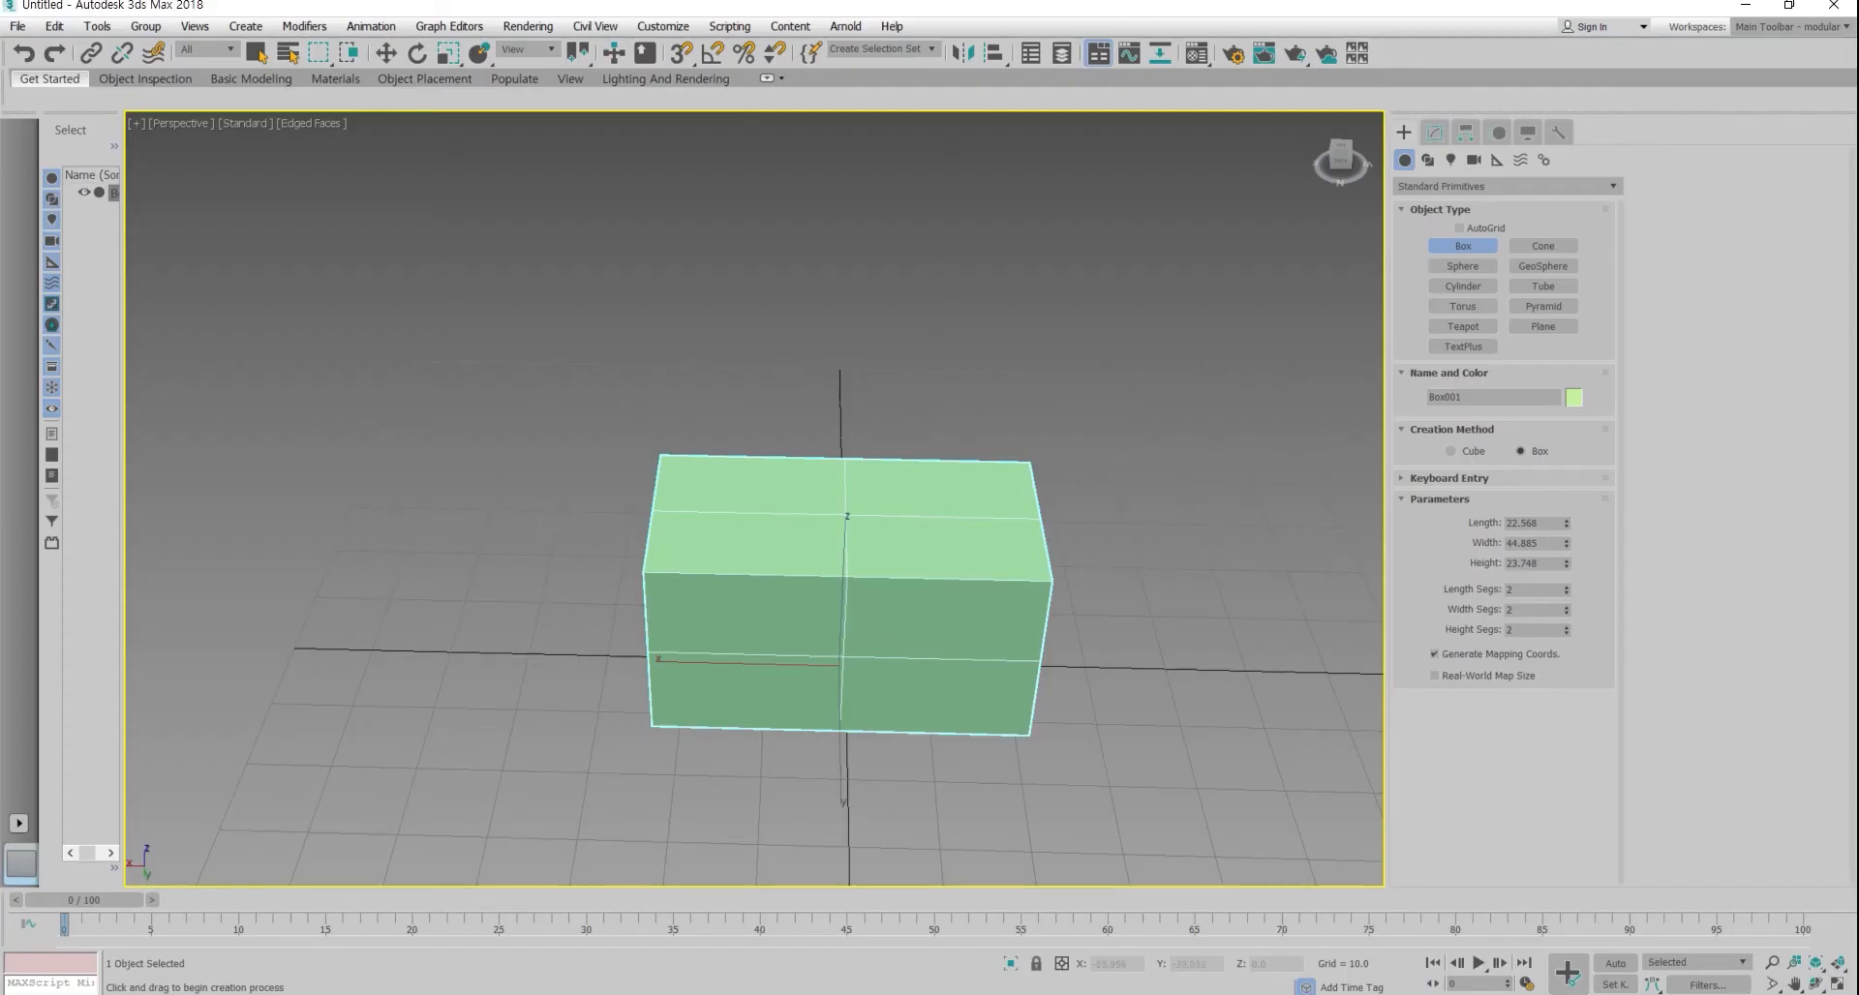
Step: Set the box's segments to 1 in length, 4 in width and 3 in height
{"action": "left_click", "coordinate": [1434, 132]}
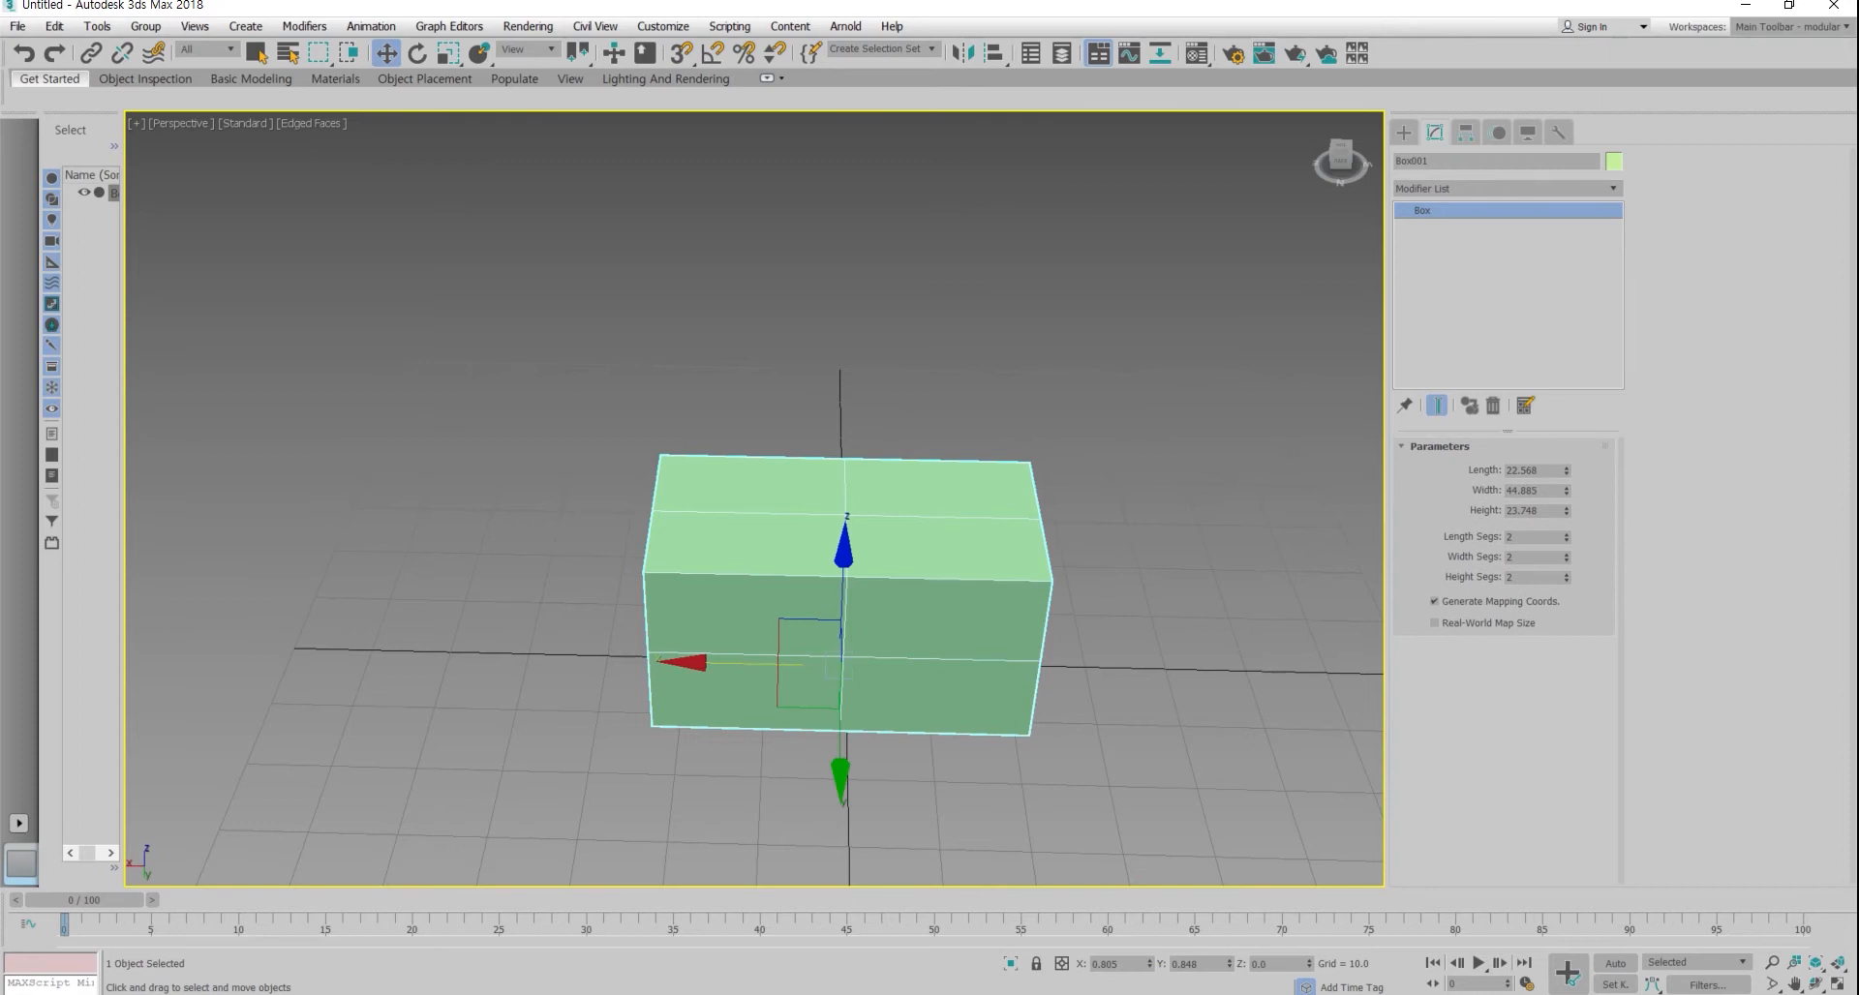
{"action": "left_click", "coordinate": [1566, 533]}
{"action": "left_click", "coordinate": [1565, 553]}
{"action": "left_click", "coordinate": [1566, 554]}
{"action": "middle_click_drag", "start_coordinate": [839, 620], "coordinate": [775, 591], "text": "alt"}
{"action": "scroll", "coordinate": [944, 592], "scroll_direction": "up", "scroll_amount": 2}
{"action": "left_click", "coordinate": [1565, 574]}
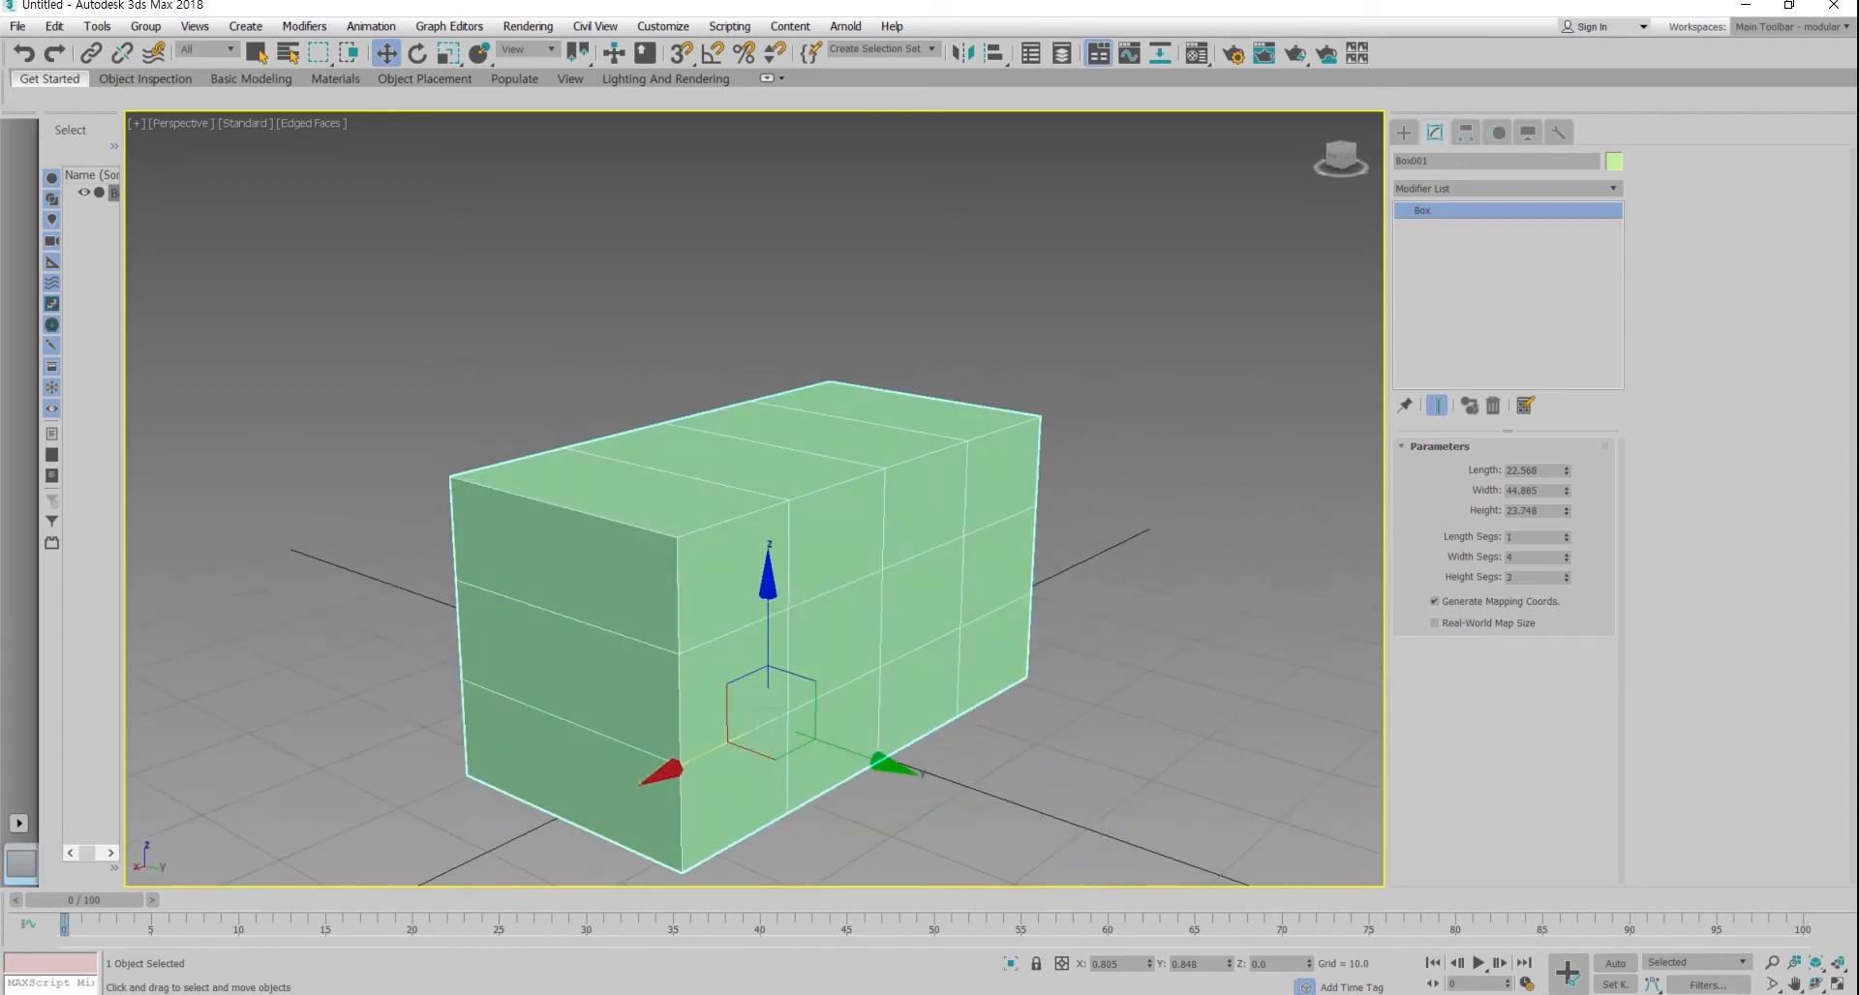
Step: Return the box's length and height segments to 2 each by undoing those changes
{"action": "key", "text": "ctrl+z"}
{"action": "key", "text": "ctrl+z"}
{"action": "middle_click_drag", "start_coordinate": [871, 581], "coordinate": [755, 591], "text": "alt"}
{"action": "mouse_move", "coordinate": [871, 581]}
{"action": "middle_mouse_down"}
{"action": "mouse_move", "coordinate": [897, 546]}
{"action": "mouse_move", "coordinate": [881, 610]}
{"action": "mouse_move", "coordinate": [973, 660]}
{"action": "mouse_move", "coordinate": [900, 590]}
{"action": "middle_mouse_up"}
{"action": "scroll", "coordinate": [968, 484], "scroll_direction": "down", "scroll_amount": 3}
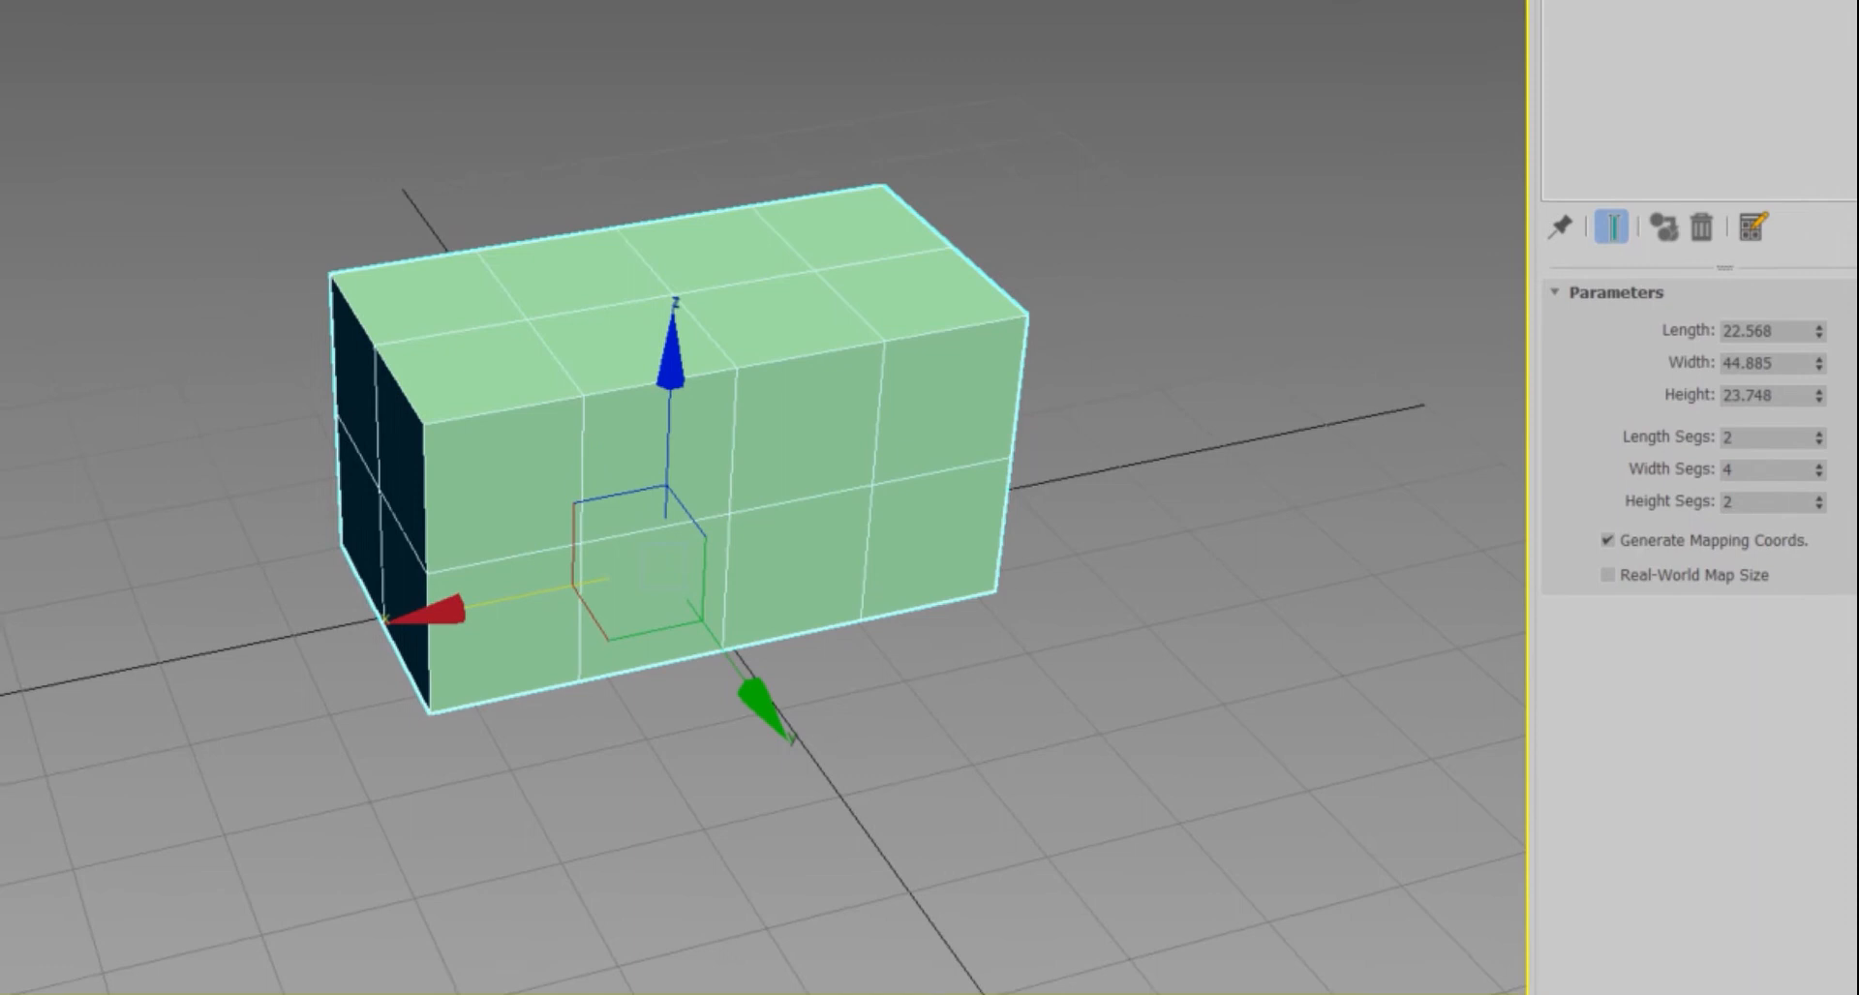
{"action": "mouse_move", "coordinate": [687, 845]}
{"action": "left_mouse_down"}
{"action": "mouse_move", "coordinate": [802, 883]}
{"action": "mouse_move", "coordinate": [888, 761]}
{"action": "mouse_move", "coordinate": [823, 930]}
{"action": "left_mouse_up"}
{"action": "left_click_drag", "start_coordinate": [1036, 702], "coordinate": [1099, 786]}
{"action": "left_click_drag", "start_coordinate": [1180, 717], "coordinate": [1102, 991]}
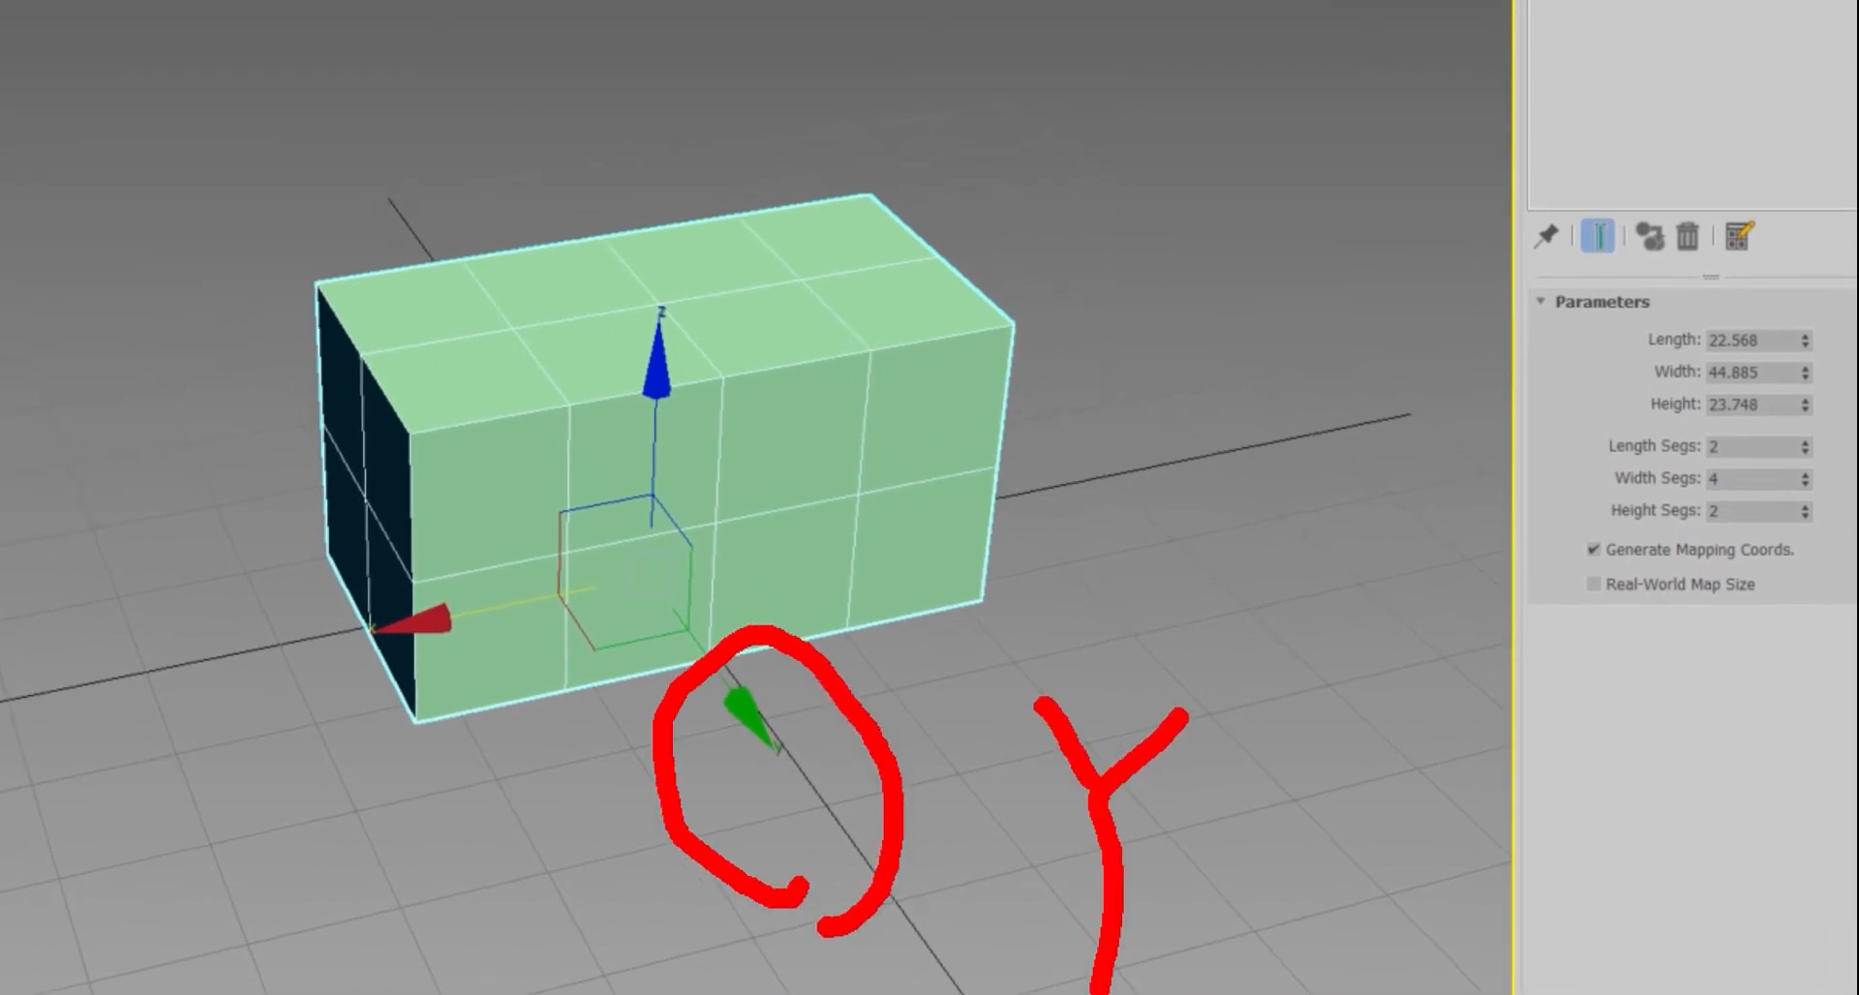
{"action": "mouse_move", "coordinate": [1295, 736]}
{"action": "left_mouse_down"}
{"action": "mouse_move", "coordinate": [1302, 850]}
{"action": "mouse_move", "coordinate": [1444, 772]}
{"action": "mouse_move", "coordinate": [1433, 852]}
{"action": "left_mouse_up"}
{"action": "left_click_drag", "start_coordinate": [1423, 871], "coordinate": [1421, 876]}
{"action": "left_click_drag", "start_coordinate": [1501, 756], "coordinate": [1508, 842]}
{"action": "mouse_move", "coordinate": [1515, 779]}
{"action": "left_mouse_down"}
{"action": "mouse_move", "coordinate": [1573, 786]}
{"action": "mouse_move", "coordinate": [1520, 852]}
{"action": "left_mouse_up"}
{"action": "left_click_drag", "start_coordinate": [1597, 789], "coordinate": [1656, 779]}
{"action": "left_click_drag", "start_coordinate": [1560, 847], "coordinate": [1657, 828]}
{"action": "left_click_drag", "start_coordinate": [1647, 744], "coordinate": [1648, 896]}
{"action": "mouse_move", "coordinate": [1593, 898]}
{"action": "left_mouse_down"}
{"action": "mouse_move", "coordinate": [1651, 953]}
{"action": "mouse_move", "coordinate": [1747, 883]}
{"action": "left_mouse_up"}
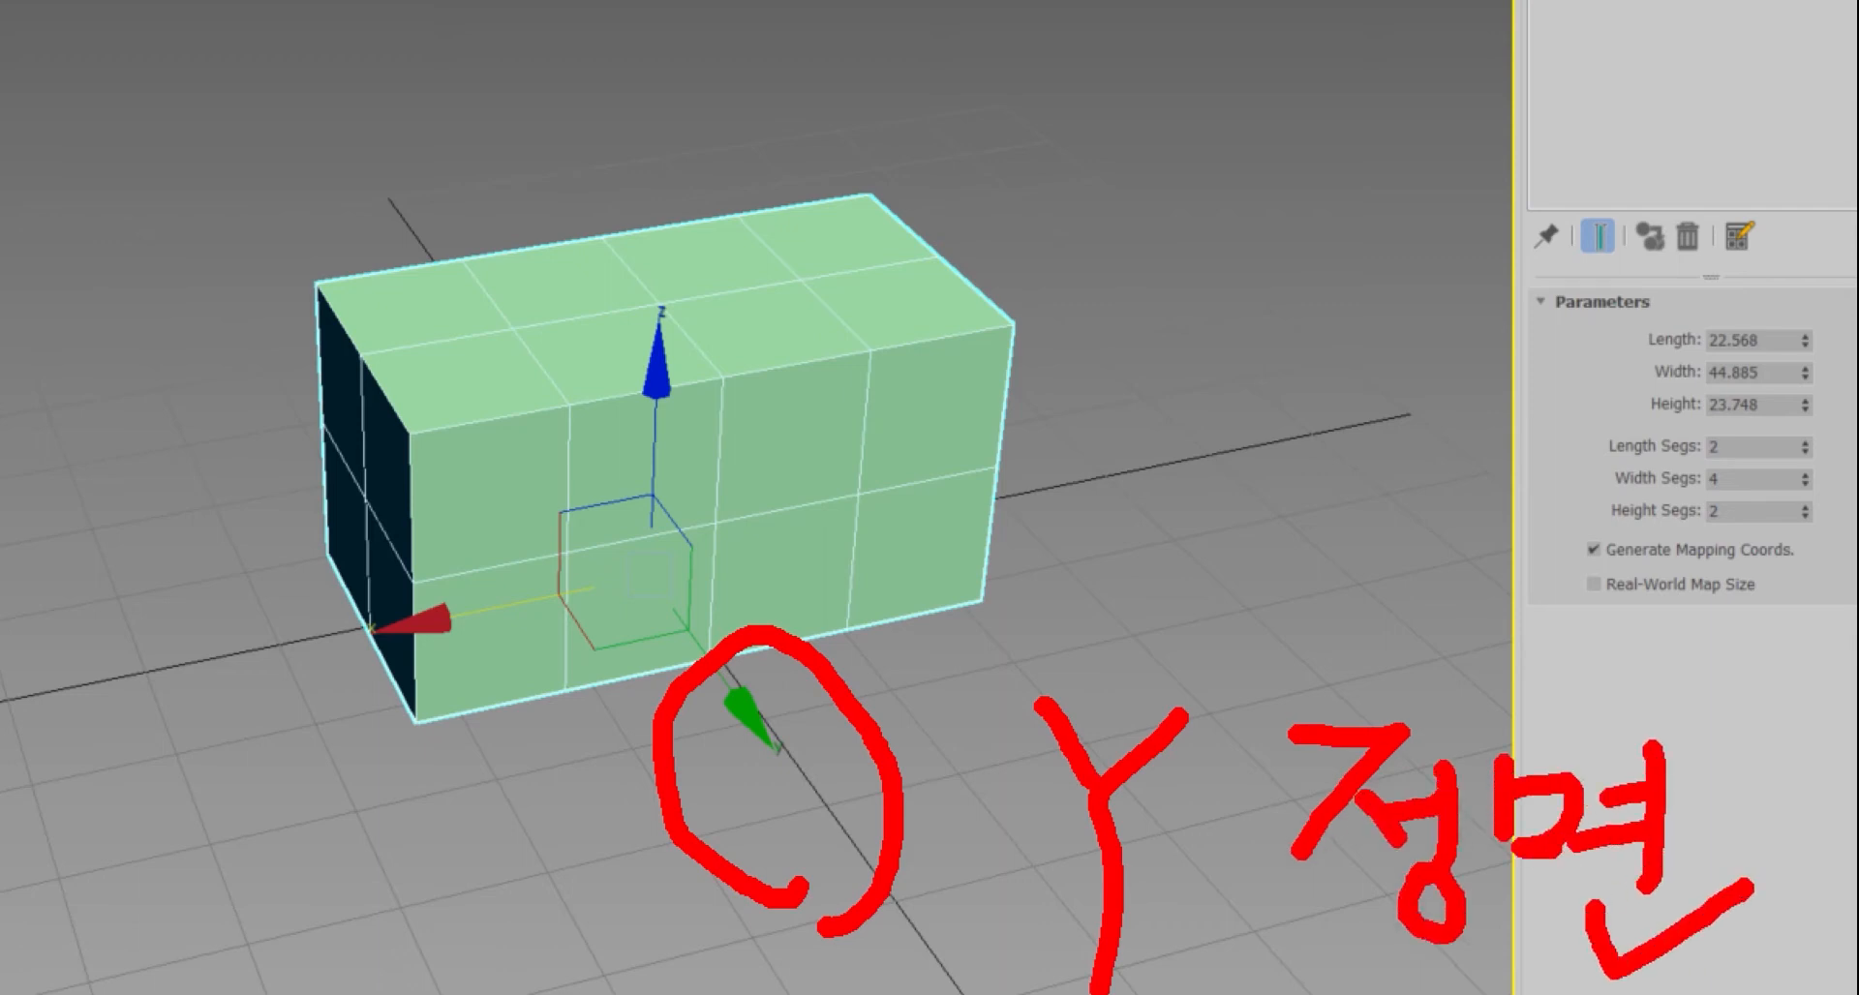
{"action": "left_click", "coordinate": [1704, 860]}
{"action": "key", "text": "Escape"}
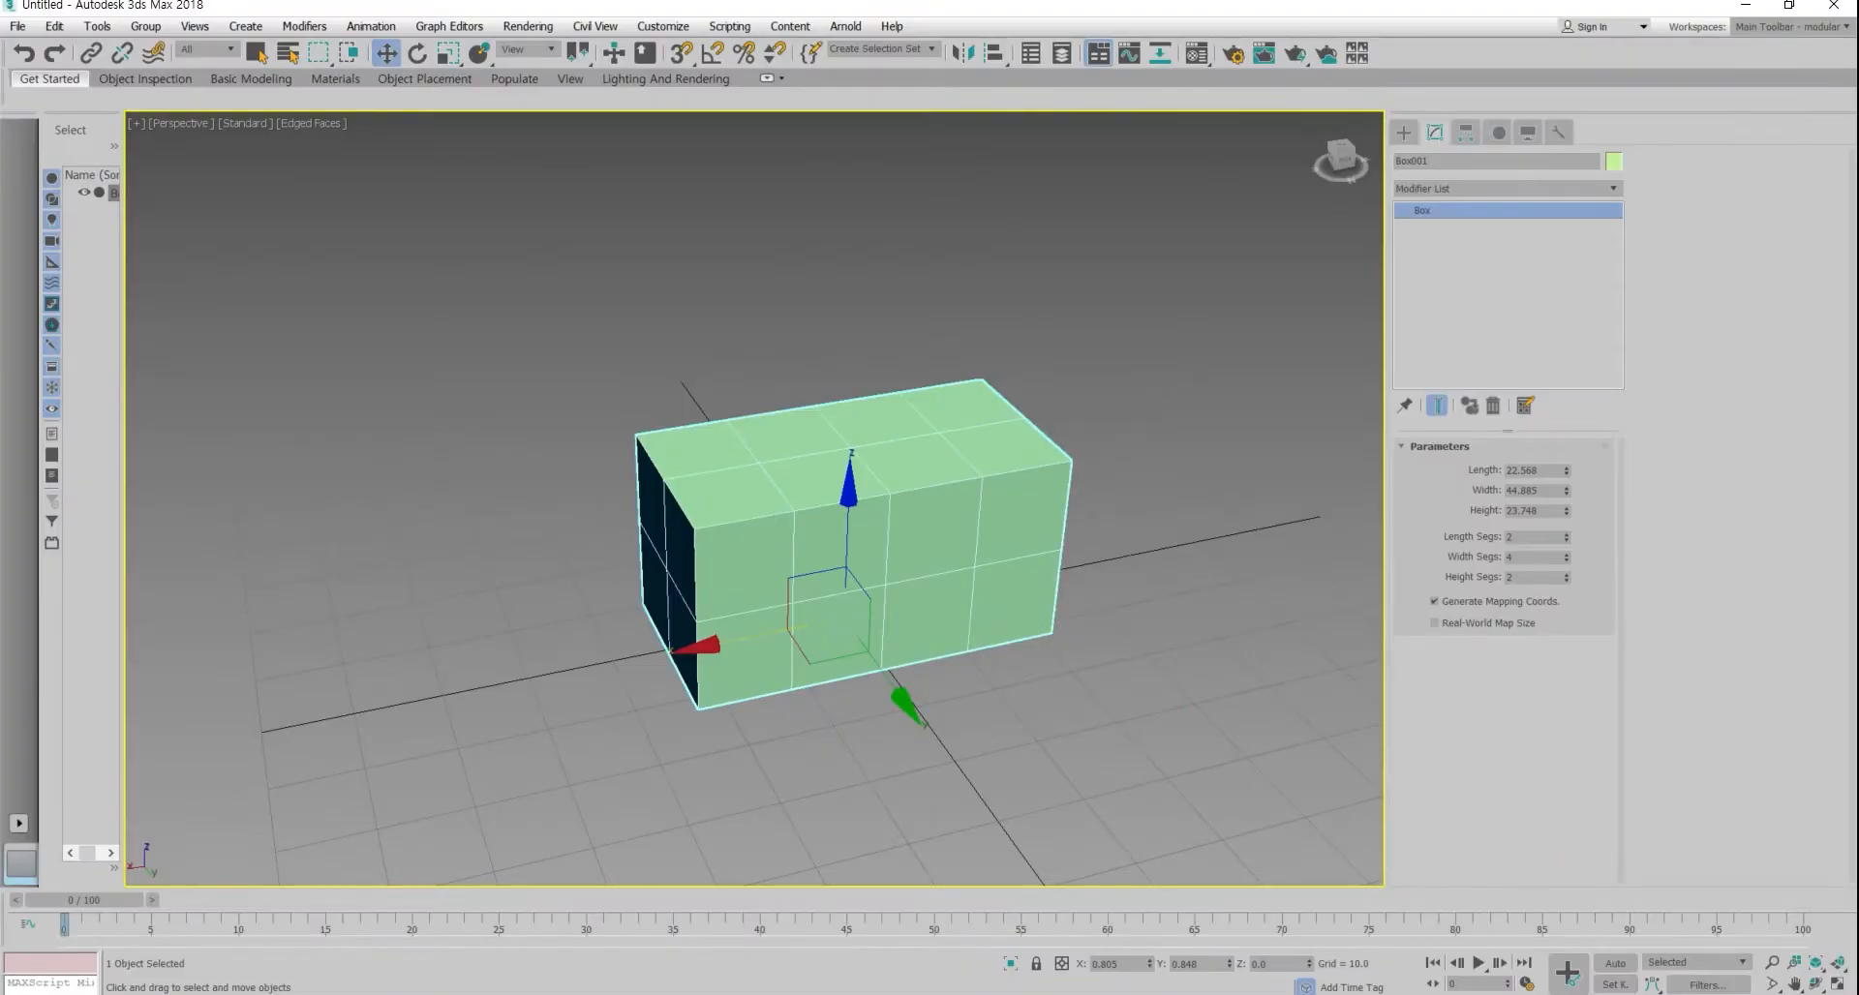
Step: Clone the box along the X axis, placing the duplicate beside the original at about X -68.5
{"action": "middle_click_drag", "start_coordinate": [852, 542], "coordinate": [852, 494], "text": "alt"}
{"action": "middle_click_drag", "start_coordinate": [915, 576], "coordinate": [682, 482]}
{"action": "left_click_drag", "start_coordinate": [683, 496], "coordinate": [944, 470], "text": "shift"}
{"action": "left_click", "coordinate": [931, 586]}
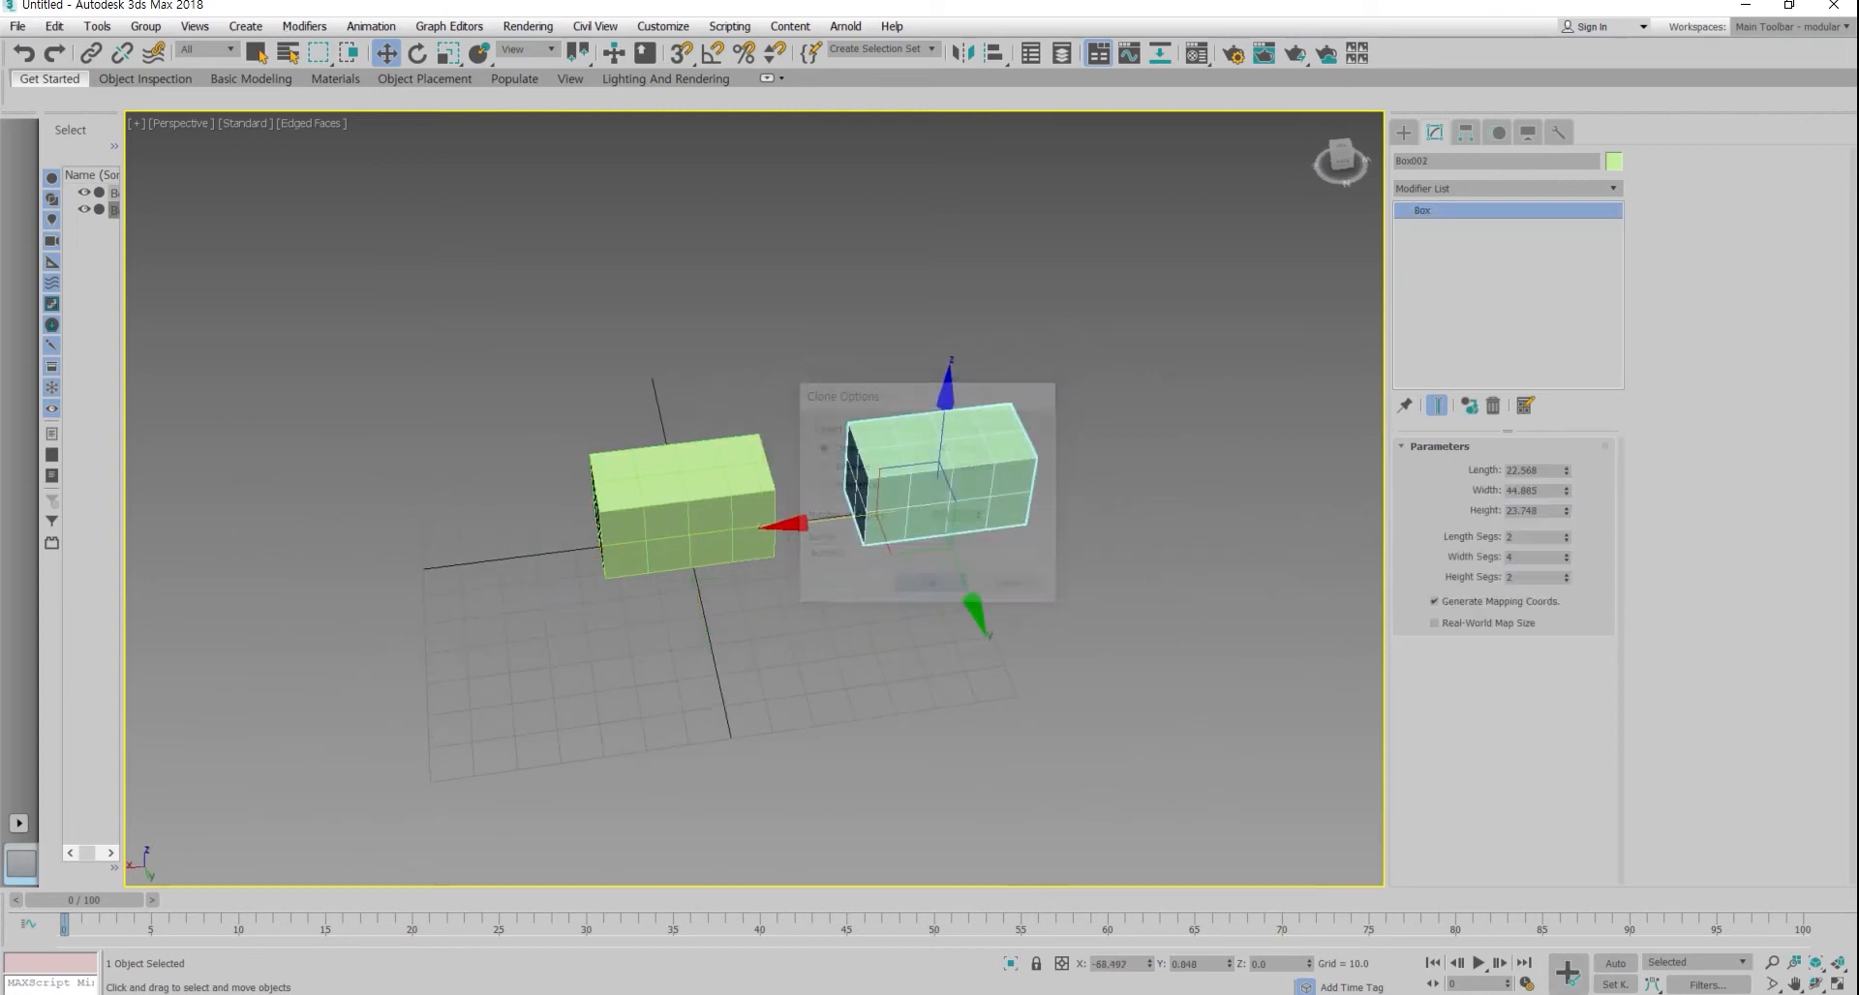
Step: Convert the cloned box to an Editable Poly
{"action": "scroll", "coordinate": [886, 557], "scroll_direction": "up", "scroll_amount": 5}
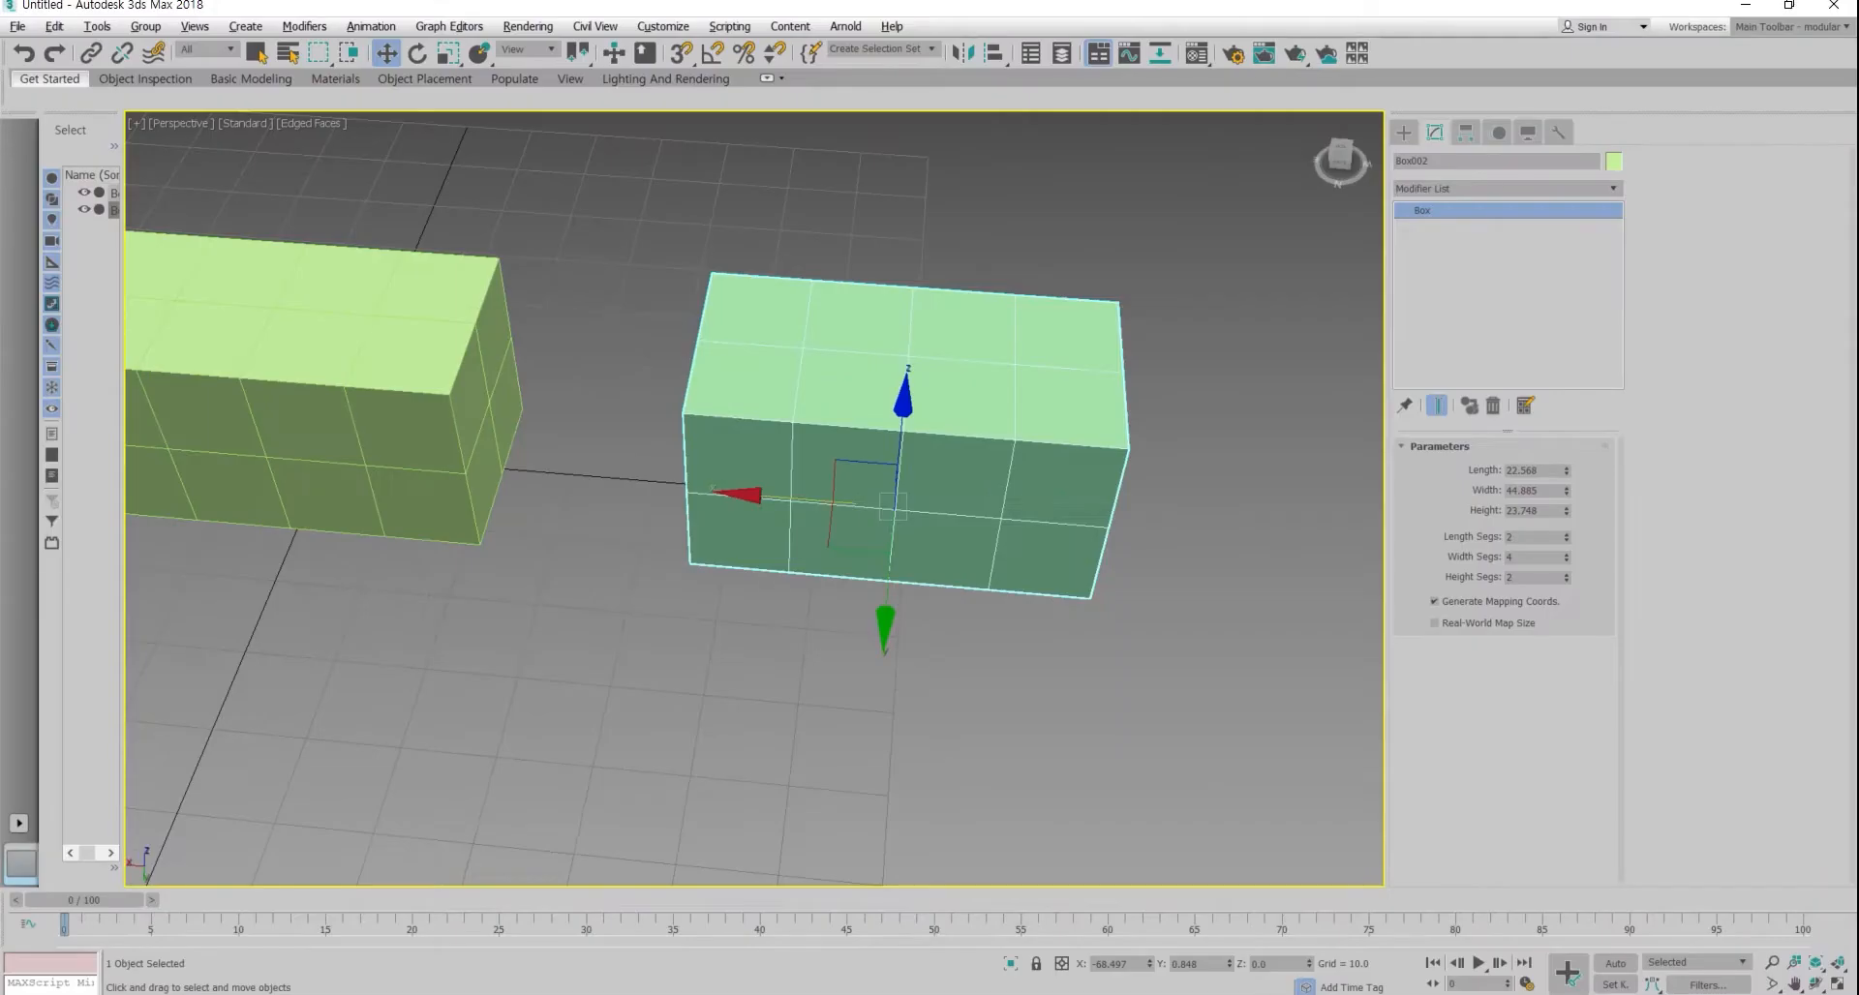
{"action": "right_click", "coordinate": [993, 494]}
{"action": "mouse_move", "coordinate": [1055, 714]}
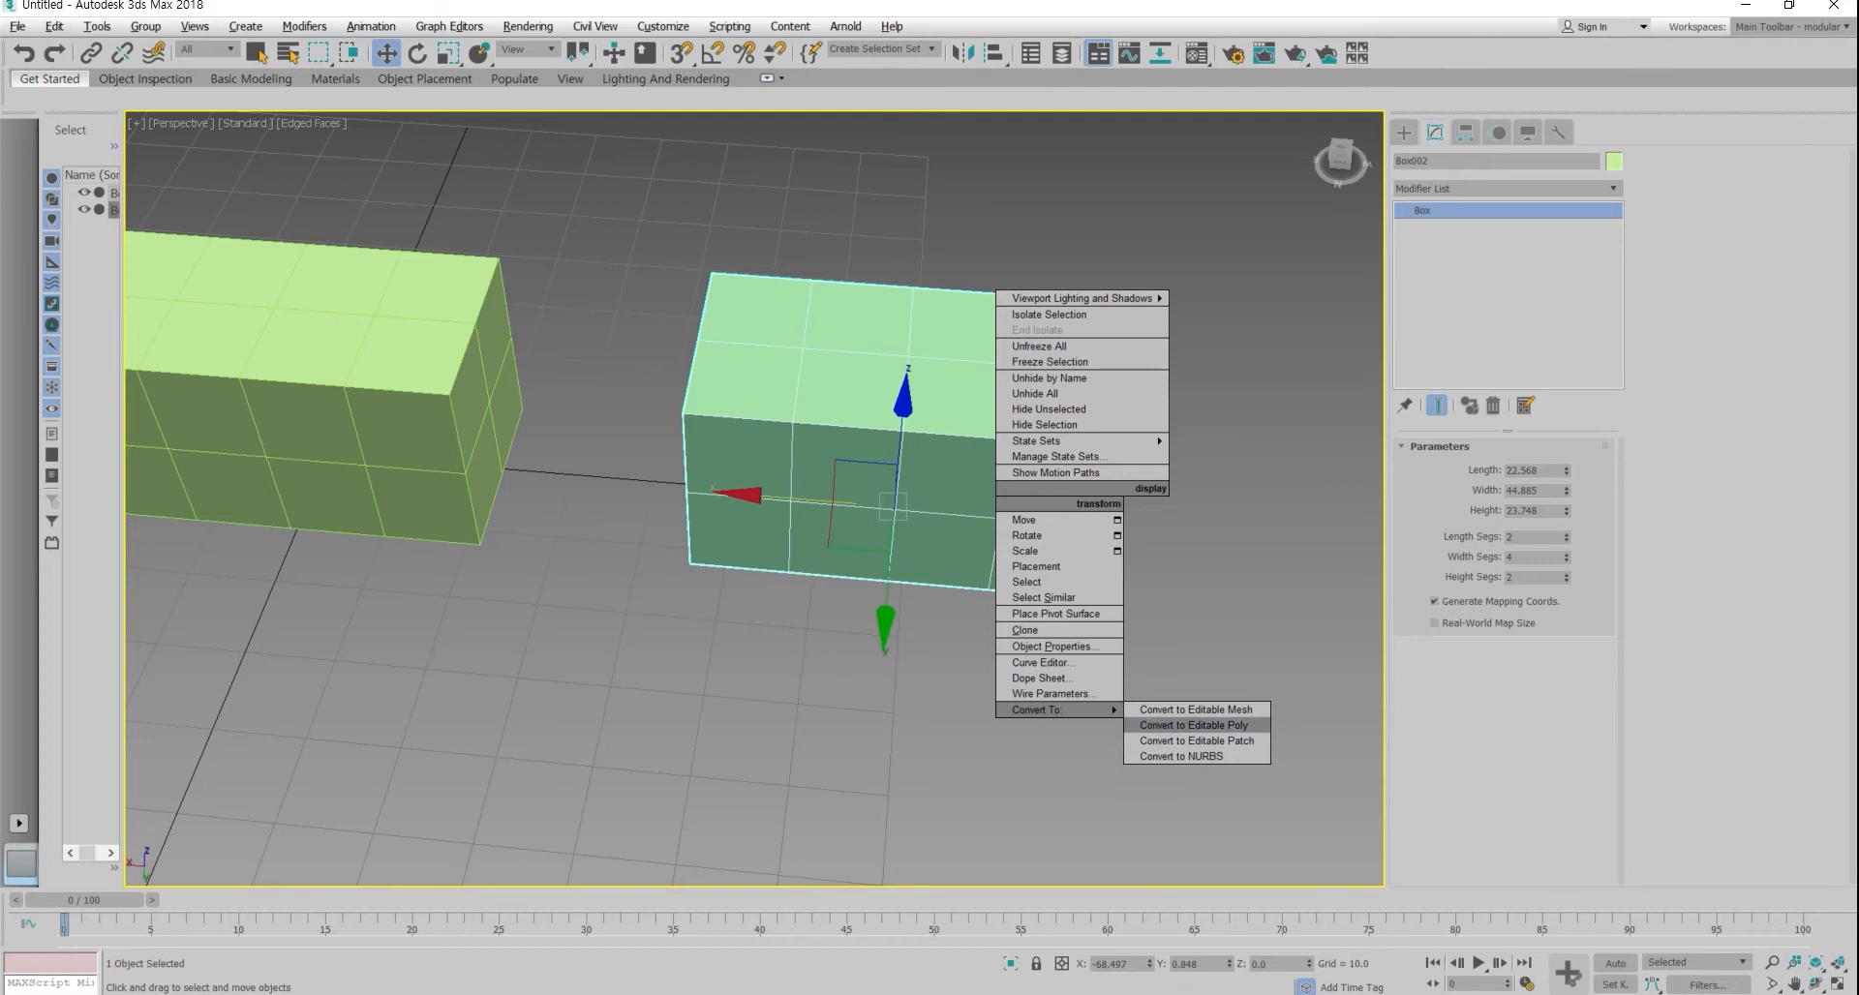
{"action": "left_click", "coordinate": [1191, 728]}
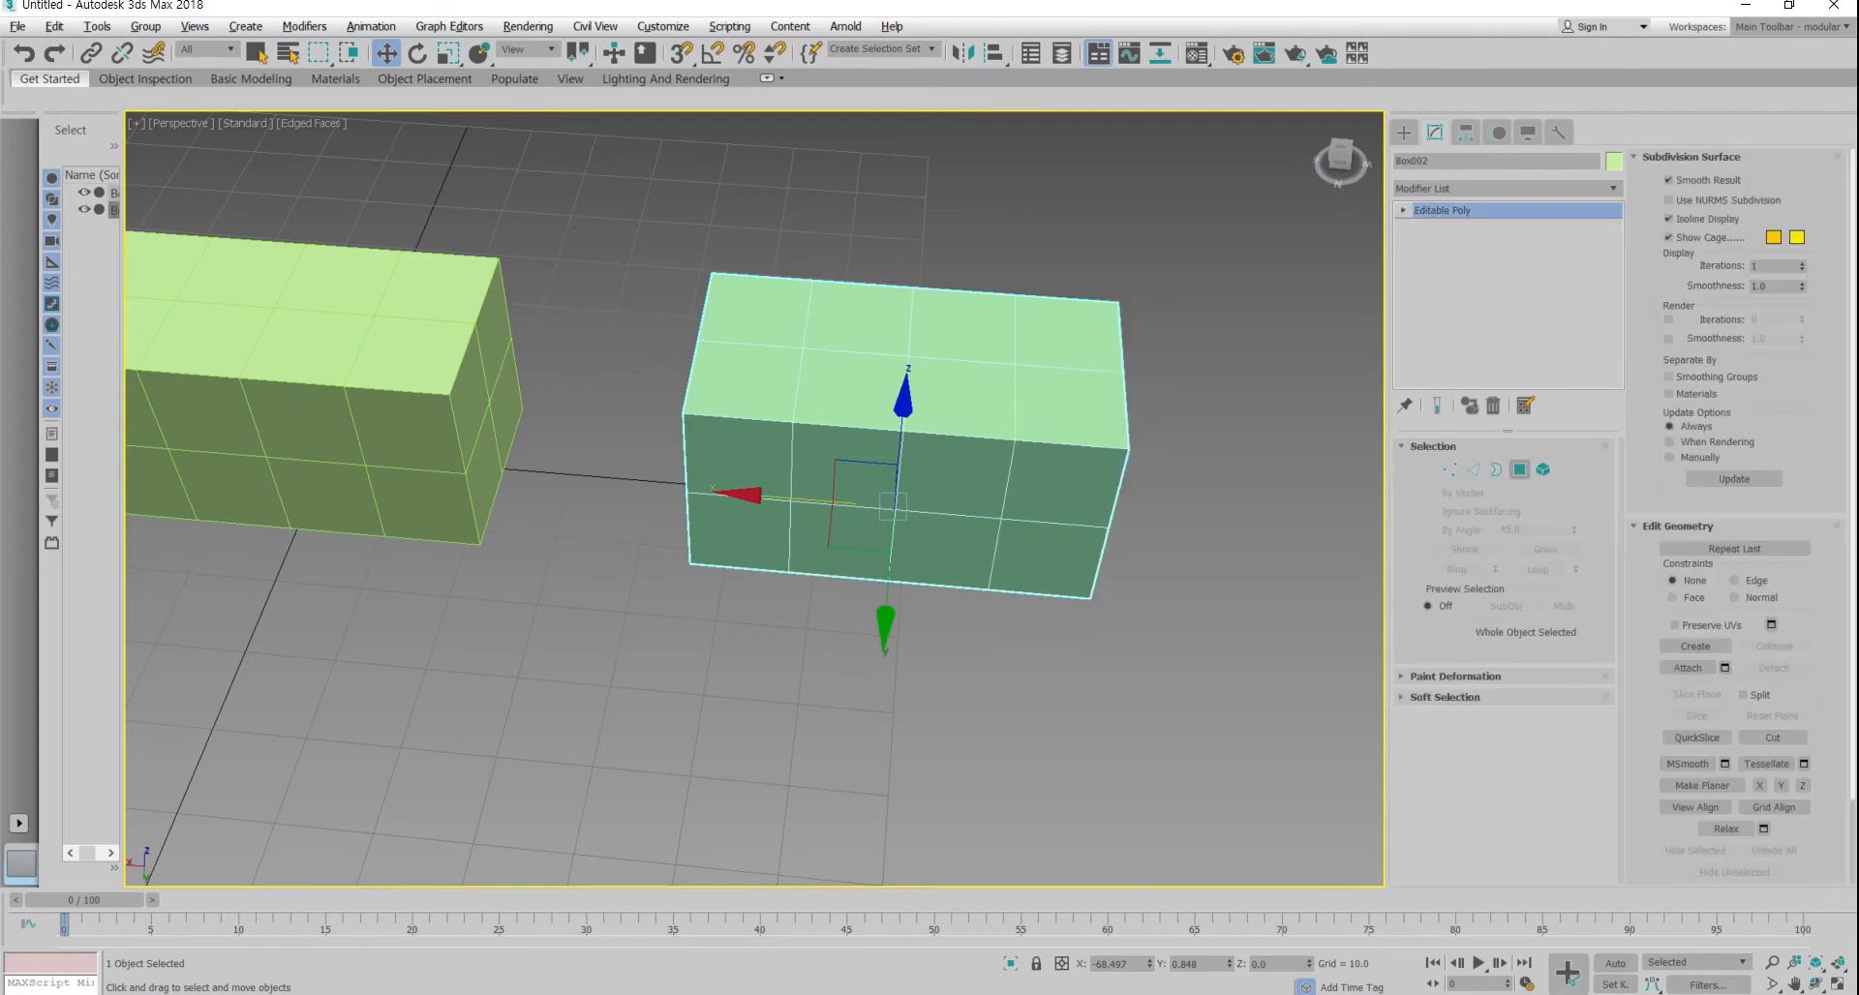
Step: Delete all polygons on the half of the cloned box facing away from the original, and leave the Polygon level
{"action": "key", "text": "4"}
{"action": "left_click_drag", "start_coordinate": [871, 252], "coordinate": [1162, 620]}
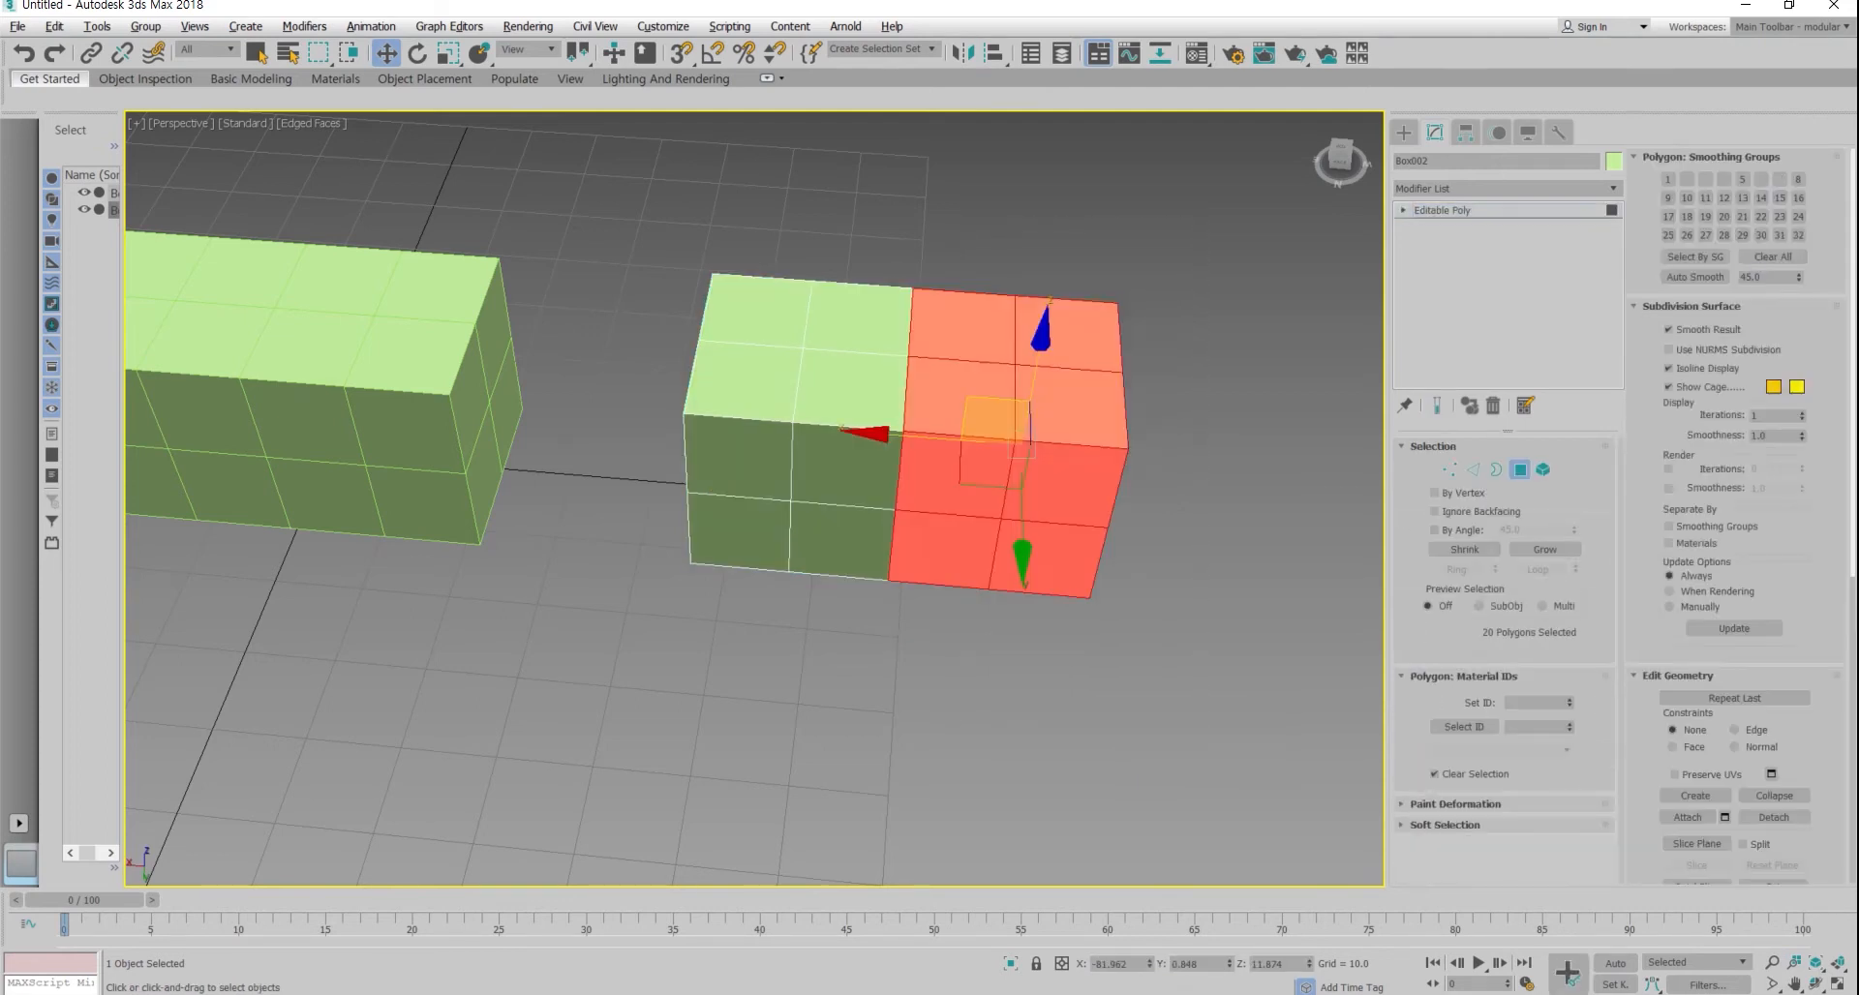
{"action": "key", "text": "Delete"}
{"action": "middle_click_drag", "start_coordinate": [838, 462], "coordinate": [827, 587], "text": "alt"}
{"action": "scroll", "coordinate": [810, 457], "scroll_direction": "down", "scroll_amount": 3}
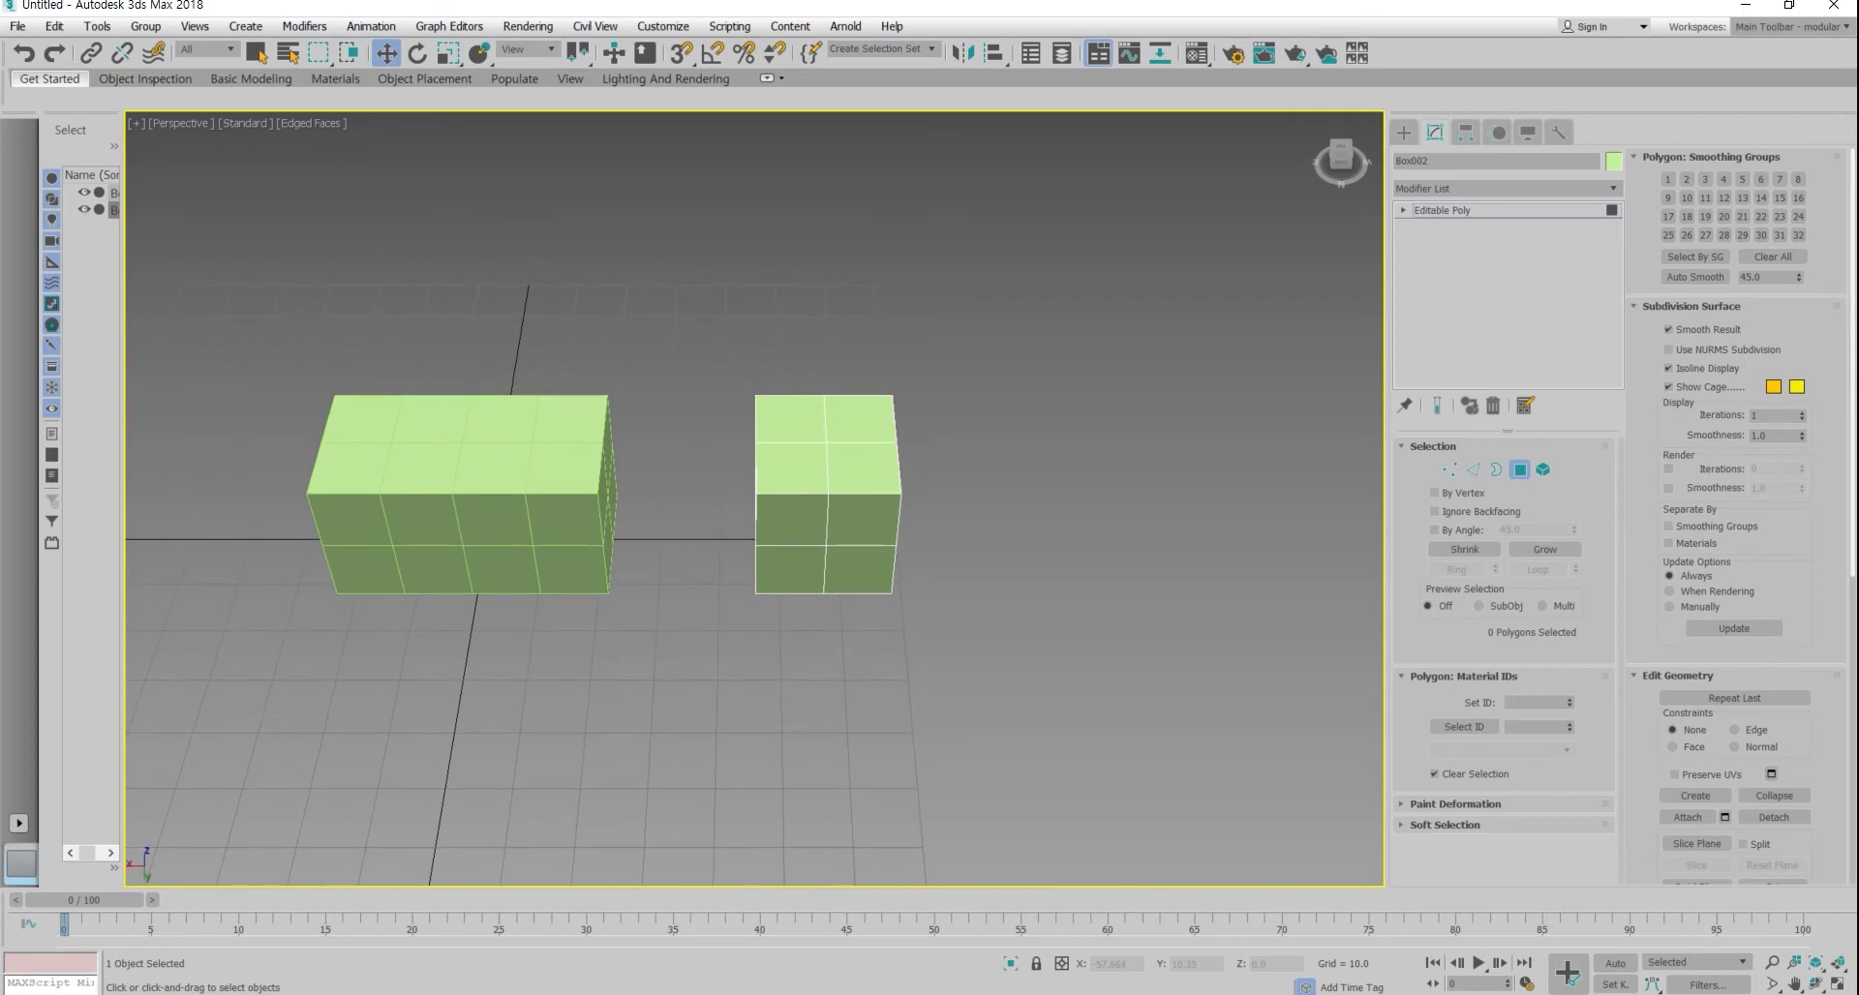
{"action": "key", "text": "4"}
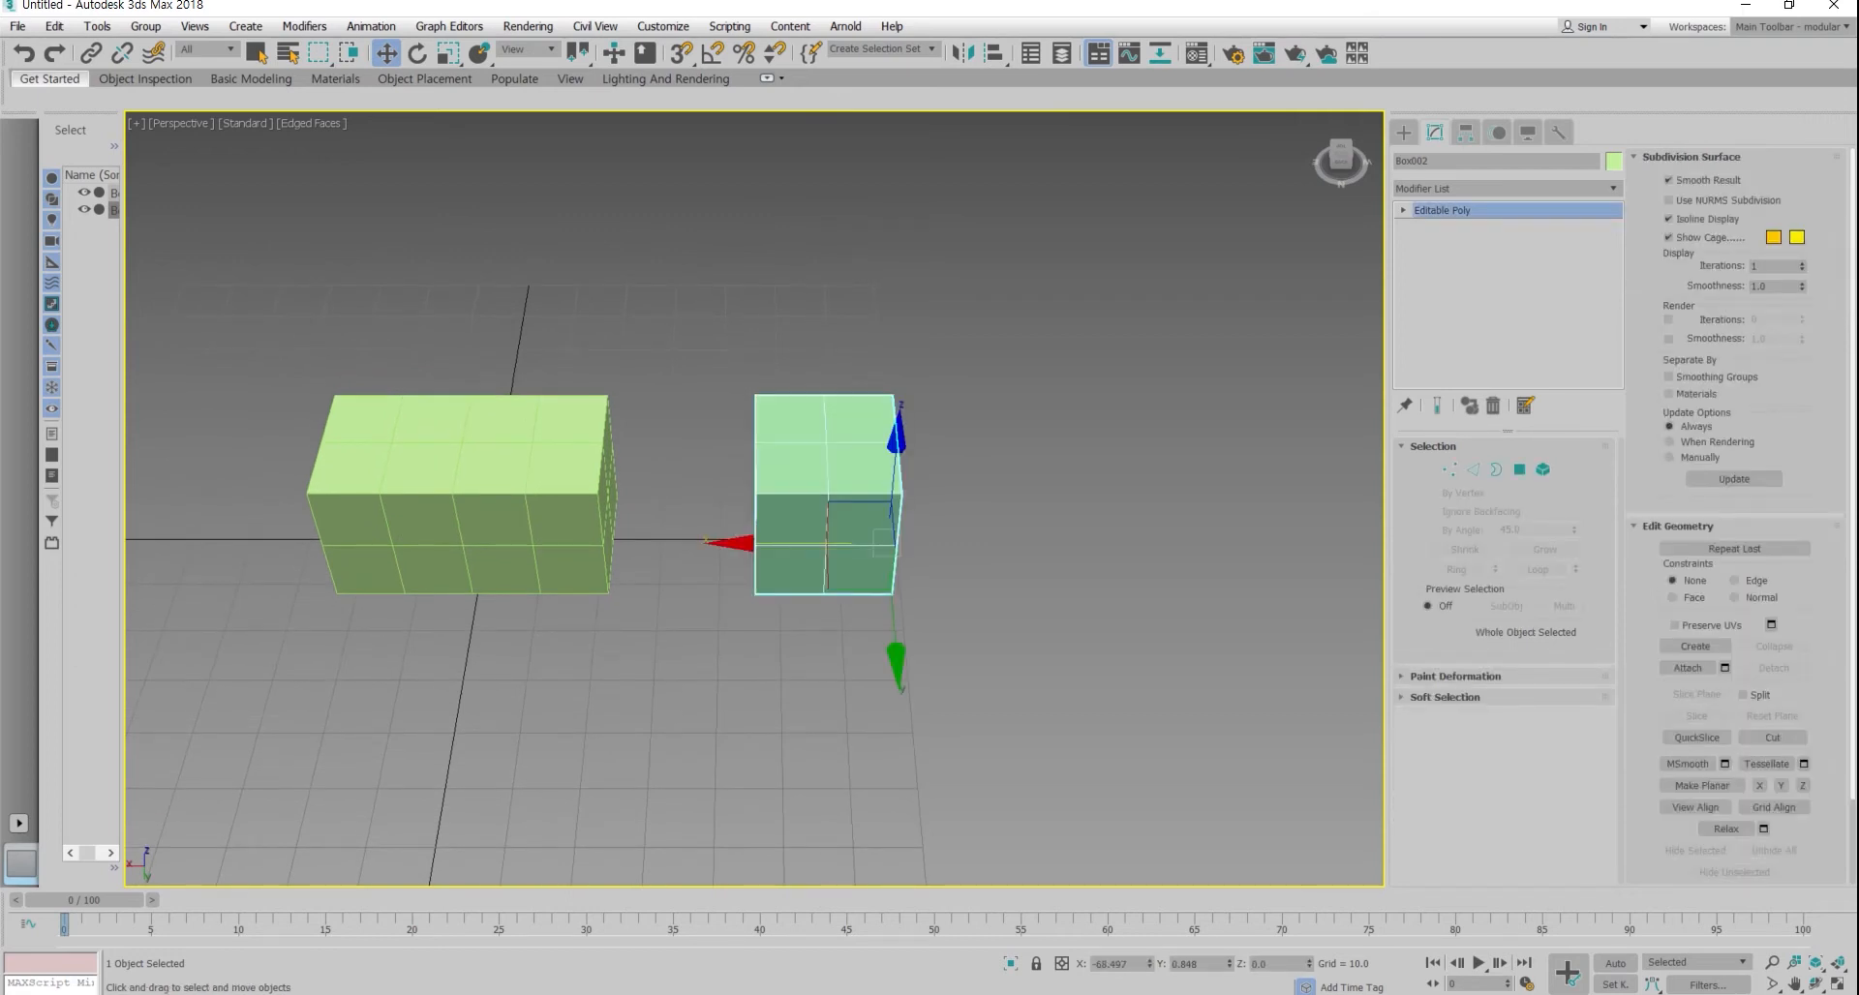
Step: Reselect the half box and view it straight from the front
{"action": "left_click", "coordinate": [953, 619]}
{"action": "right_click", "coordinate": [960, 603]}
{"action": "key", "text": "Escape"}
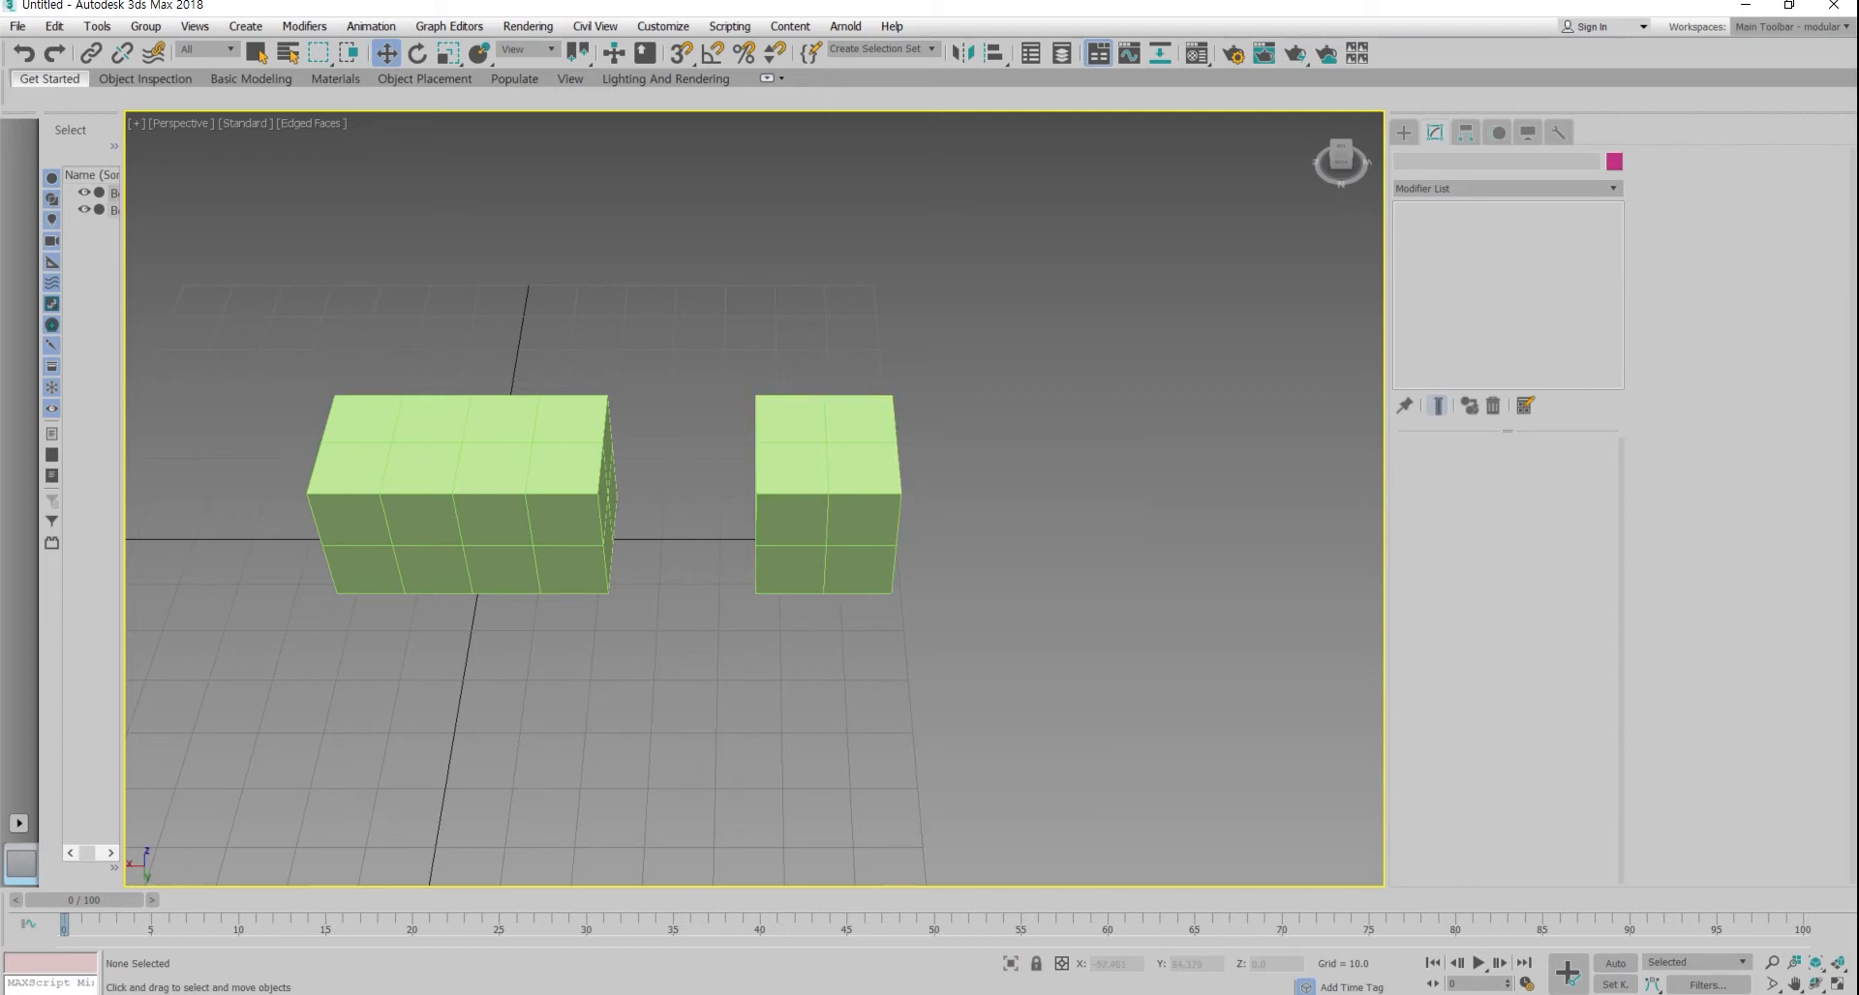
{"action": "left_click", "coordinate": [828, 494]}
{"action": "middle_click_drag", "start_coordinate": [827, 494], "coordinate": [858, 388], "text": "alt"}
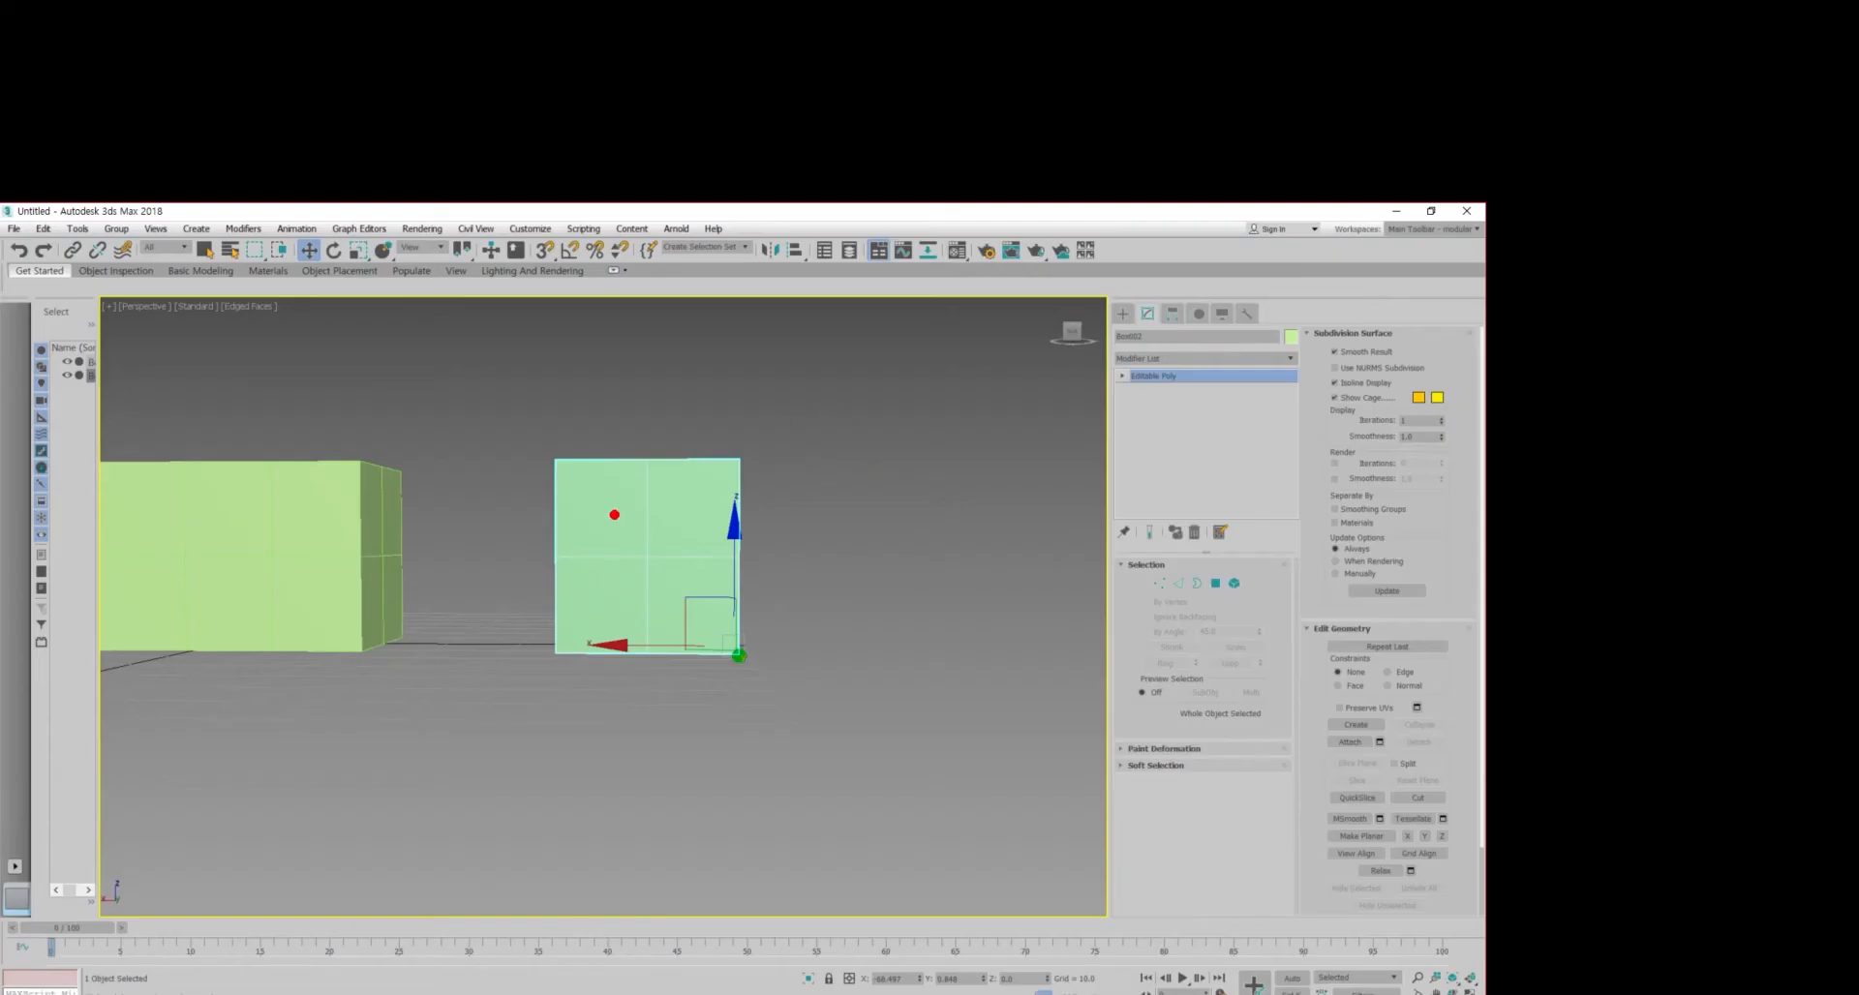
{"action": "mouse_move", "coordinate": [545, 492]}
{"action": "left_mouse_down"}
{"action": "mouse_move", "coordinate": [735, 461]}
{"action": "mouse_move", "coordinate": [944, 511]}
{"action": "mouse_move", "coordinate": [925, 644]}
{"action": "mouse_move", "coordinate": [845, 676]}
{"action": "mouse_move", "coordinate": [825, 792]}
{"action": "mouse_move", "coordinate": [711, 825]}
{"action": "mouse_move", "coordinate": [616, 721]}
{"action": "mouse_move", "coordinate": [529, 602]}
{"action": "mouse_move", "coordinate": [542, 478]}
{"action": "left_mouse_up"}
{"action": "mouse_move", "coordinate": [945, 497]}
{"action": "left_mouse_down"}
{"action": "mouse_move", "coordinate": [1037, 623]}
{"action": "mouse_move", "coordinate": [1068, 842]}
{"action": "left_mouse_up"}
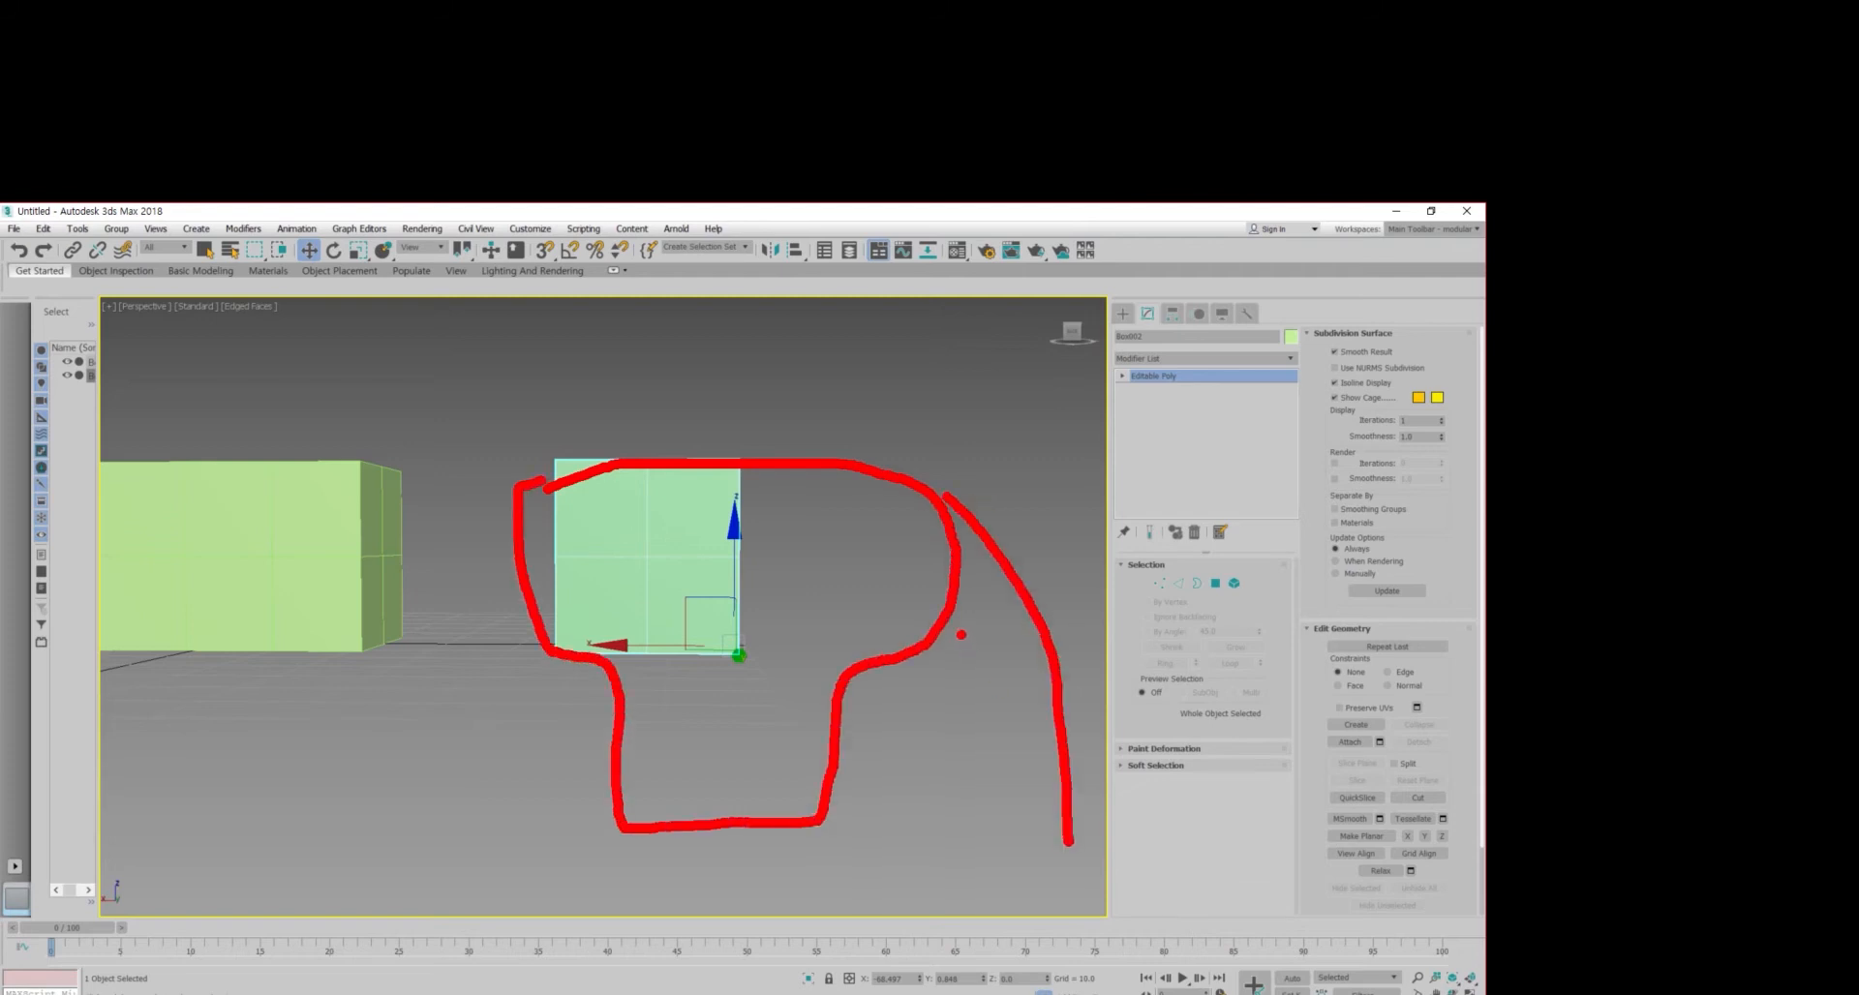
{"action": "left_click_drag", "start_coordinate": [953, 610], "coordinate": [1026, 892]}
{"action": "left_click_drag", "start_coordinate": [513, 549], "coordinate": [368, 823]}
{"action": "mouse_move", "coordinate": [532, 465]}
{"action": "left_mouse_down"}
{"action": "mouse_move", "coordinate": [325, 702]}
{"action": "mouse_move", "coordinate": [310, 748]}
{"action": "left_mouse_up"}
{"action": "mouse_move", "coordinate": [693, 456]}
{"action": "left_mouse_down"}
{"action": "mouse_move", "coordinate": [714, 369]}
{"action": "mouse_move", "coordinate": [786, 470]}
{"action": "left_mouse_up"}
{"action": "mouse_move", "coordinate": [713, 371]}
{"action": "left_mouse_down"}
{"action": "mouse_move", "coordinate": [808, 371]}
{"action": "mouse_move", "coordinate": [794, 199]}
{"action": "mouse_move", "coordinate": [890, 281]}
{"action": "mouse_move", "coordinate": [807, 329]}
{"action": "left_mouse_up"}
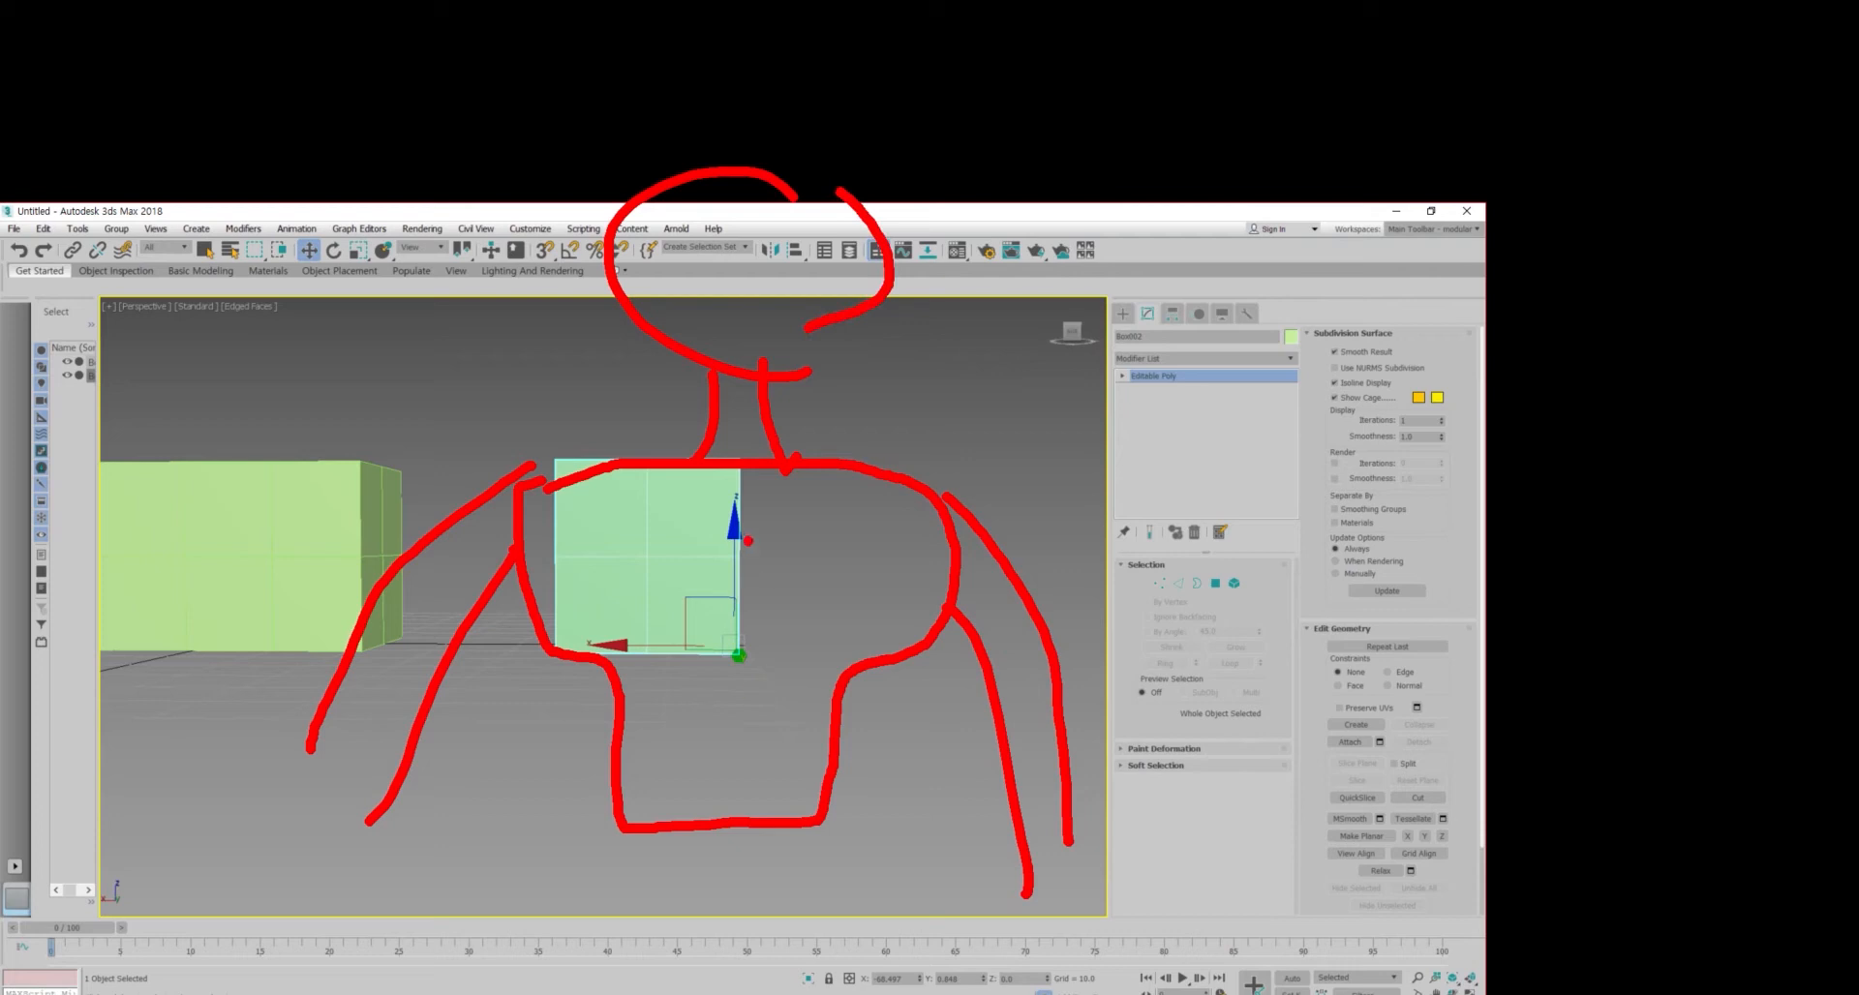
{"action": "left_click_drag", "start_coordinate": [740, 508], "coordinate": [740, 537]}
{"action": "left_click_drag", "start_coordinate": [739, 547], "coordinate": [738, 566]}
{"action": "left_click_drag", "start_coordinate": [738, 579], "coordinate": [738, 621]}
{"action": "left_click_drag", "start_coordinate": [739, 638], "coordinate": [732, 724]}
{"action": "left_click_drag", "start_coordinate": [732, 760], "coordinate": [732, 780]}
{"action": "left_click_drag", "start_coordinate": [731, 809], "coordinate": [731, 866]}
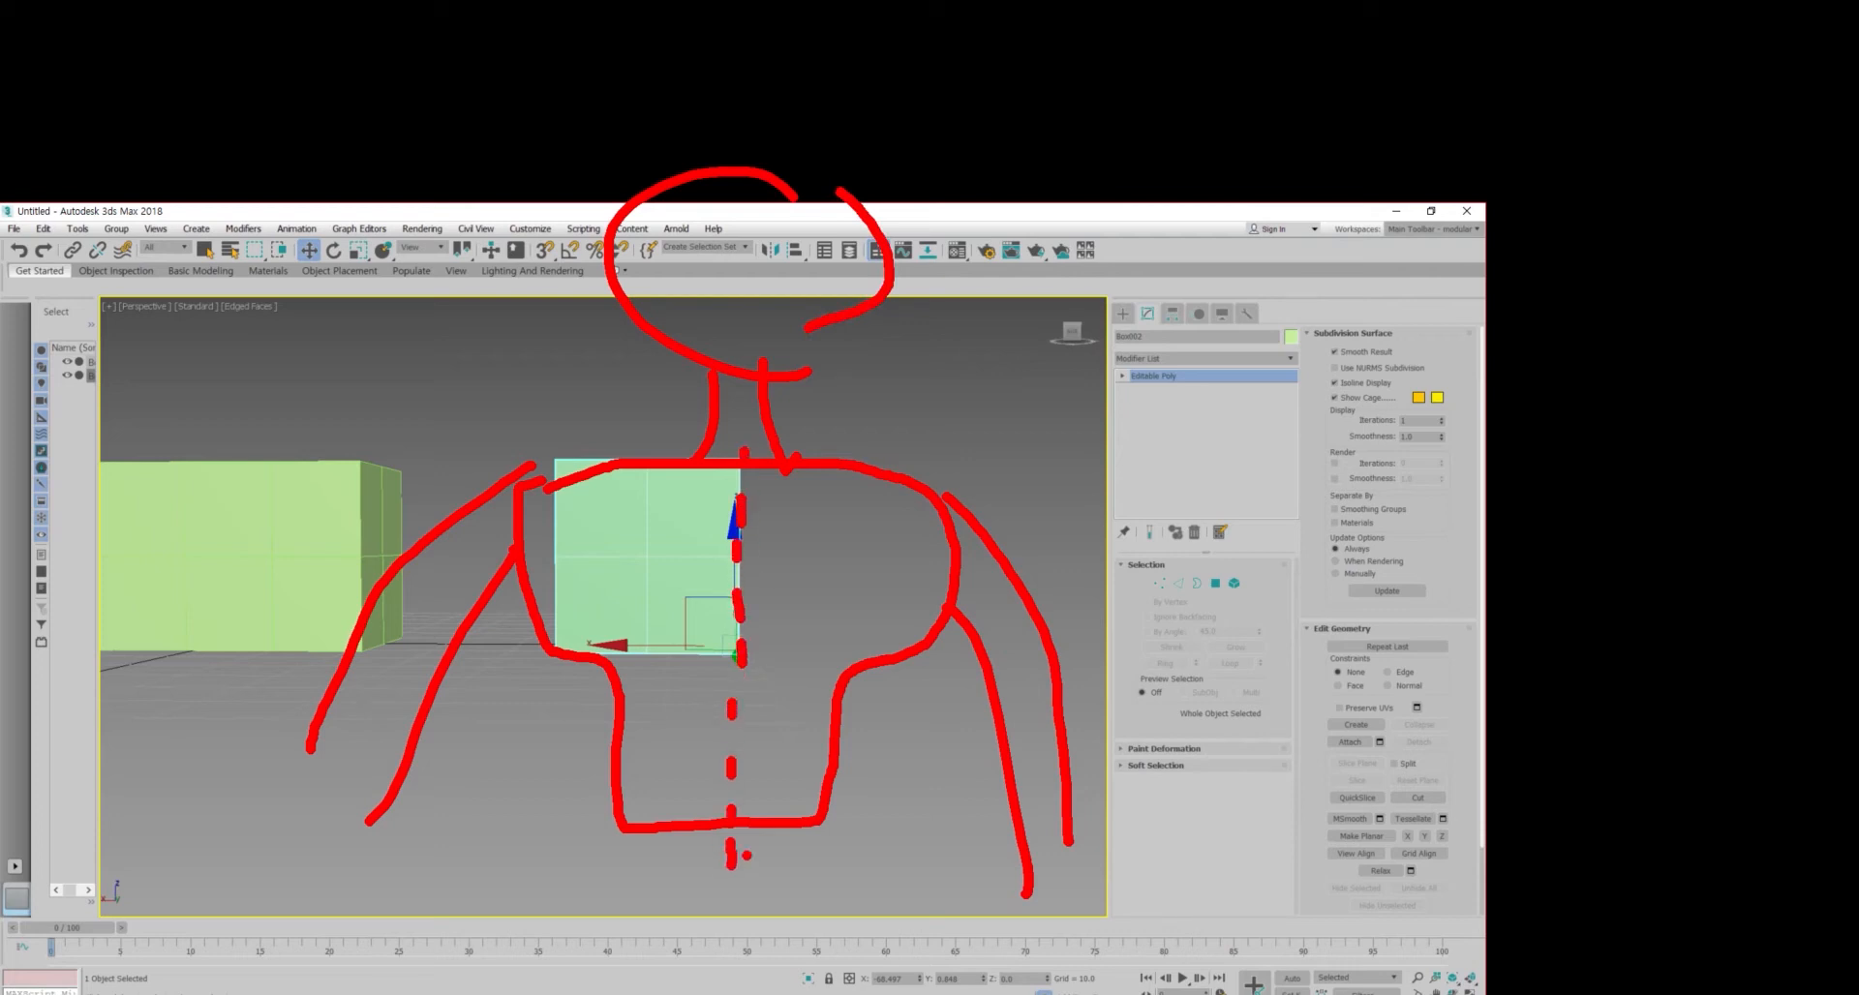
{"action": "left_click_drag", "start_coordinate": [513, 492], "coordinate": [506, 612]}
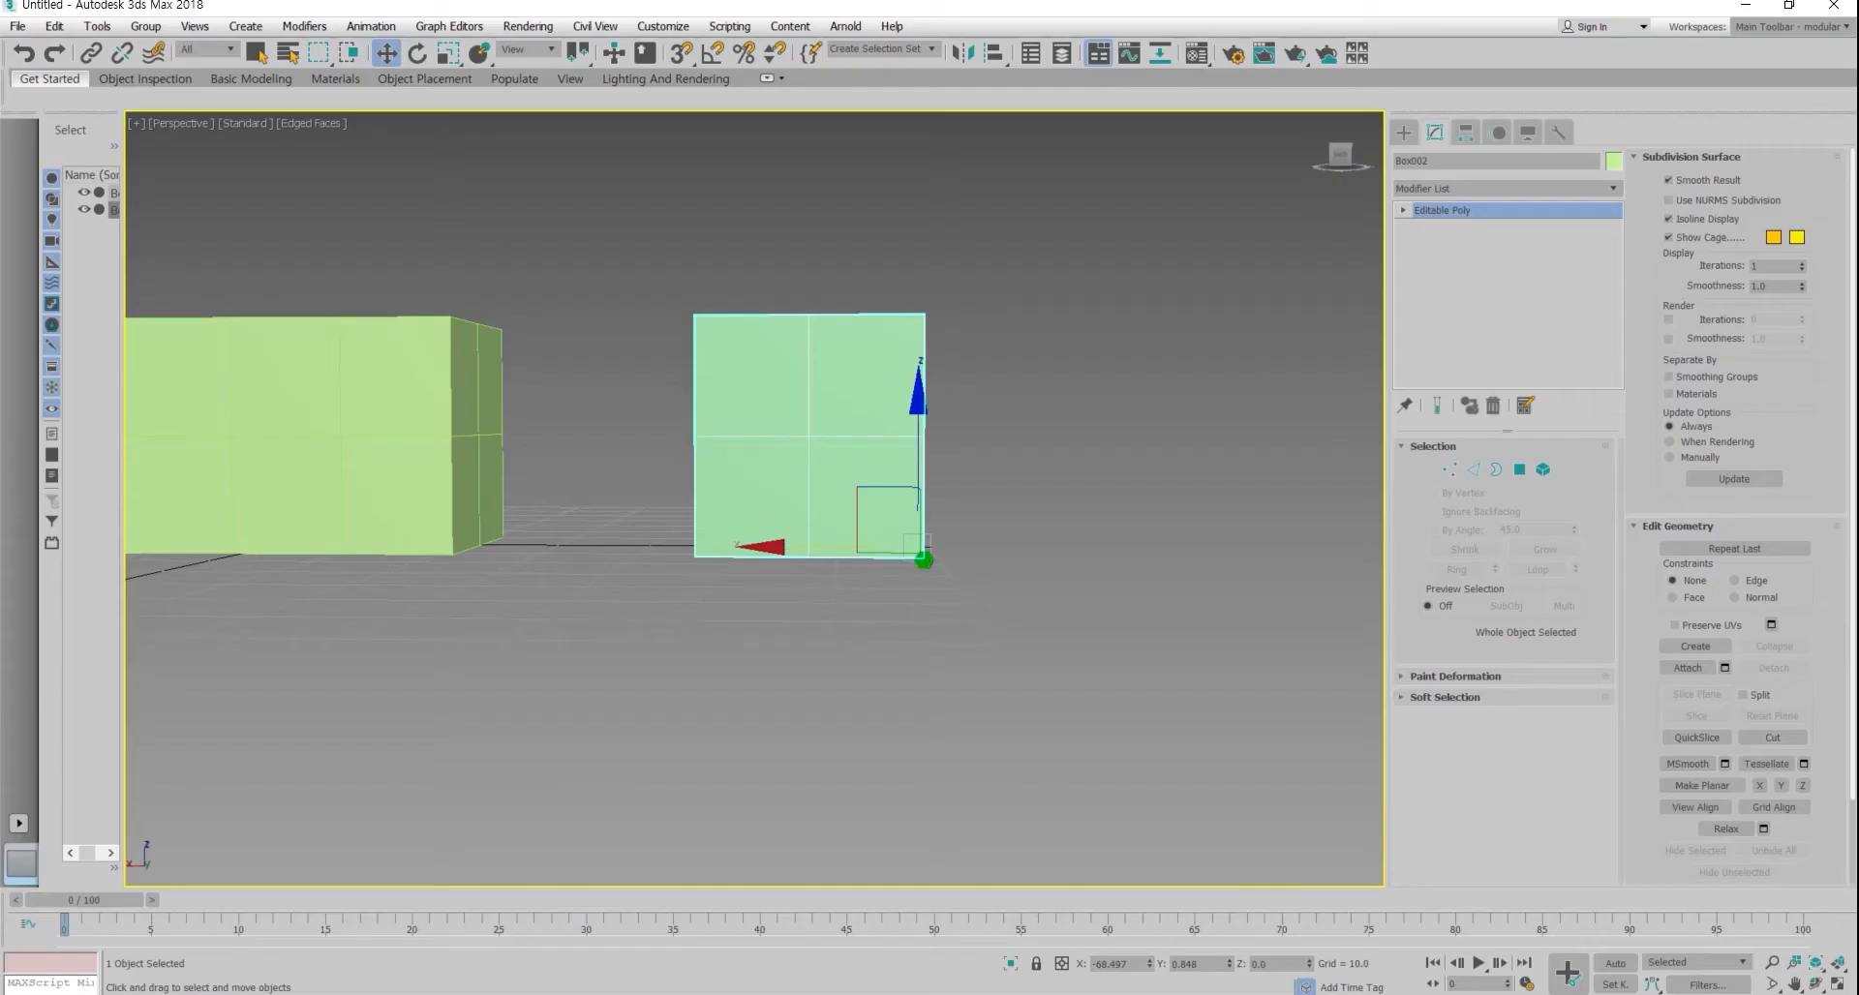
{"action": "key", "text": "1"}
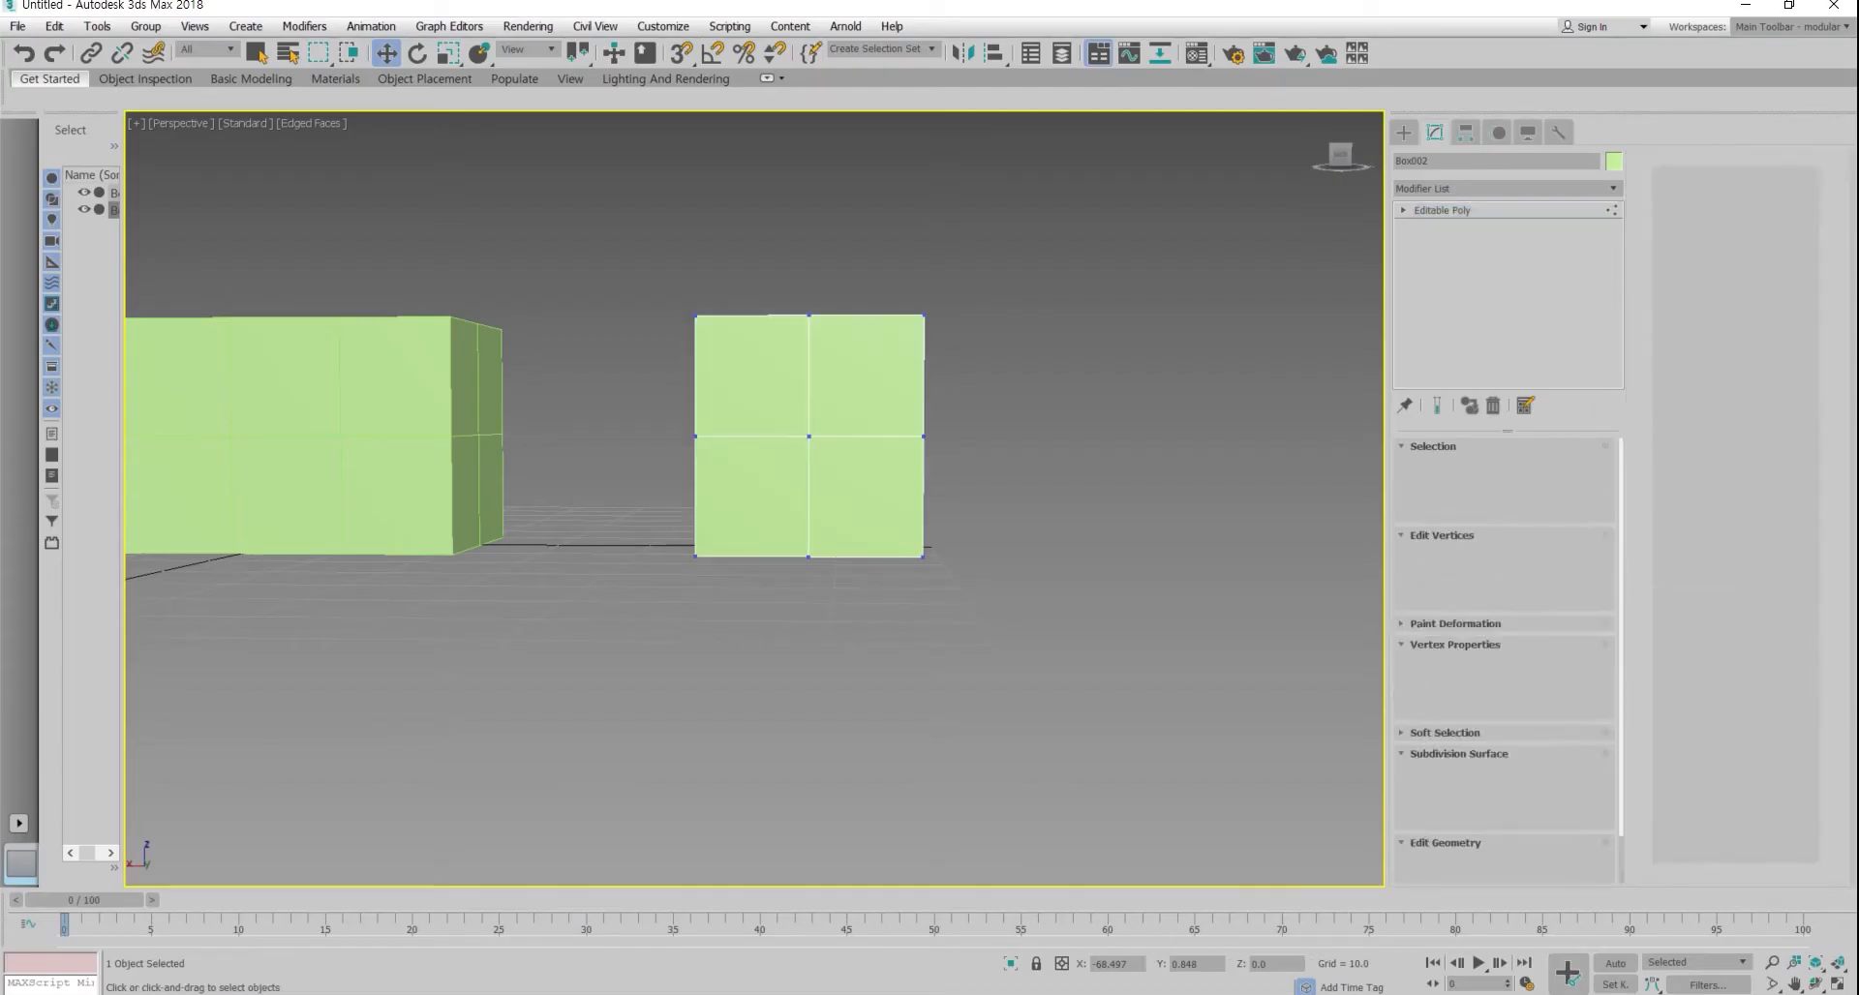
{"action": "middle_click_drag", "start_coordinate": [847, 421], "coordinate": [794, 481], "text": "alt"}
{"action": "key", "text": "1"}
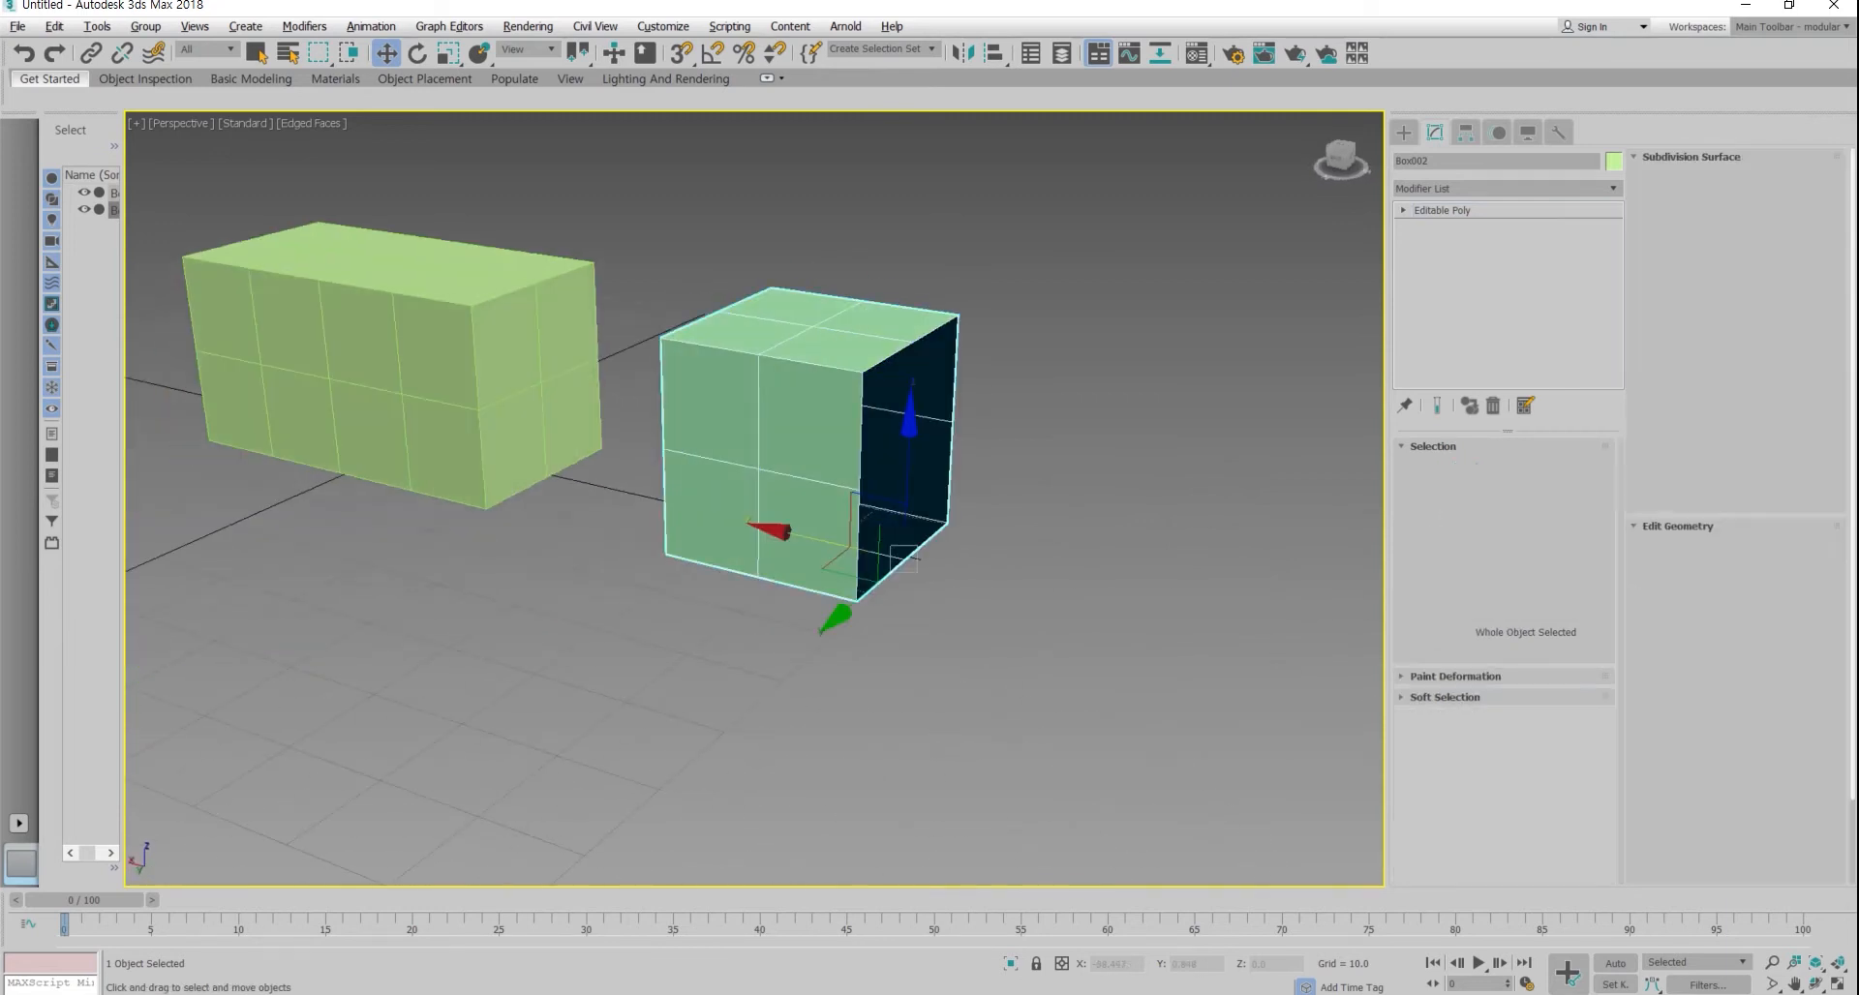
Step: Clone the half box along the X axis, placing the duplicate at about X -110.9
{"action": "middle_click_drag", "start_coordinate": [794, 562], "coordinate": [905, 539], "text": "alt"}
{"action": "left_click_drag", "start_coordinate": [871, 540], "coordinate": [1268, 539], "text": "shift"}
{"action": "left_click", "coordinate": [932, 587]}
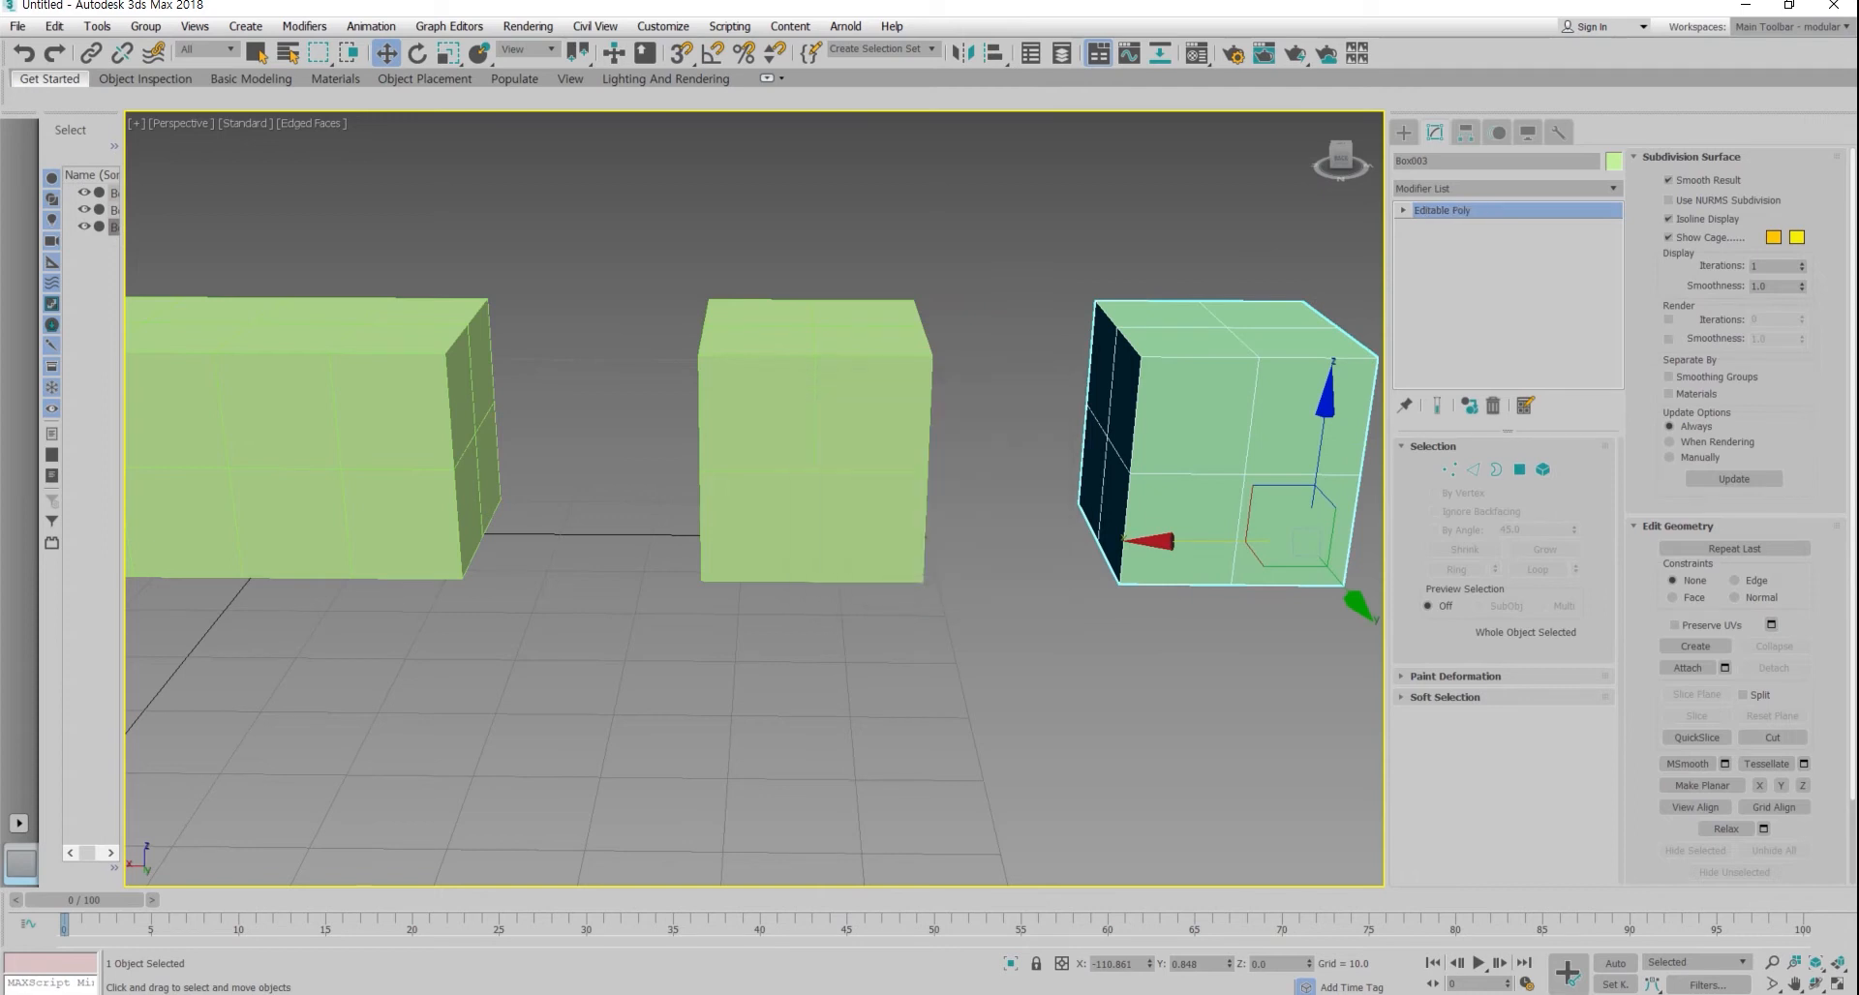
Step: Move the lower vertices on the closed outer side of the newest half box inward along X
{"action": "middle_click_drag", "start_coordinate": [925, 581], "coordinate": [678, 499], "text": "alt"}
{"action": "key", "text": "1"}
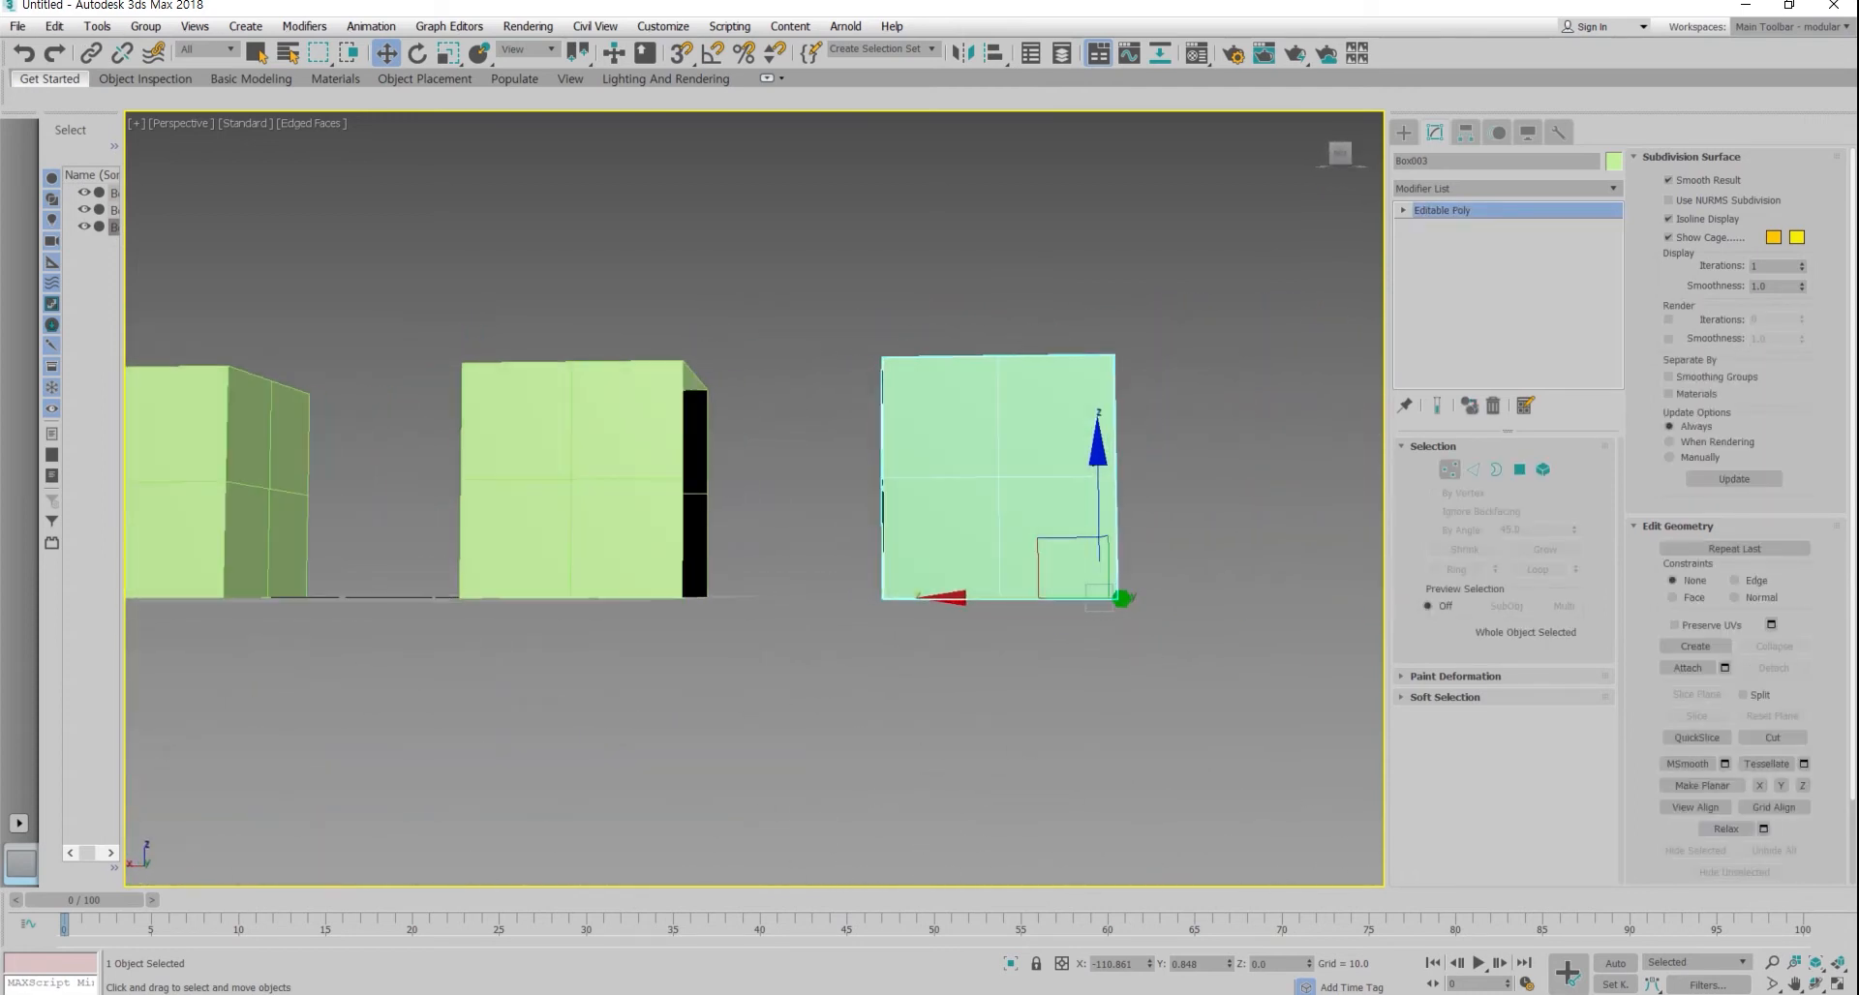
{"action": "left_click_drag", "start_coordinate": [848, 562], "coordinate": [914, 634]}
{"action": "mouse_move", "coordinate": [915, 634]}
{"action": "middle_mouse_down", "text": "alt"}
{"action": "mouse_move", "coordinate": [944, 634]}
{"action": "mouse_move", "coordinate": [862, 581]}
{"action": "mouse_move", "coordinate": [944, 634]}
{"action": "middle_mouse_up", "text": "alt"}
{"action": "left_click_drag", "start_coordinate": [803, 597], "coordinate": [845, 597]}
{"action": "middle_click_drag", "start_coordinate": [852, 581], "coordinate": [868, 697], "text": "alt"}
{"action": "left_click_drag", "start_coordinate": [927, 591], "coordinate": [928, 499]}
{"action": "key", "text": "ctrl+z"}
Step: Move the upper vertices on the same outer side slightly inward and down, to about X -89.5, Z 22.9
{"action": "left_click_drag", "start_coordinate": [805, 374], "coordinate": [935, 480]}
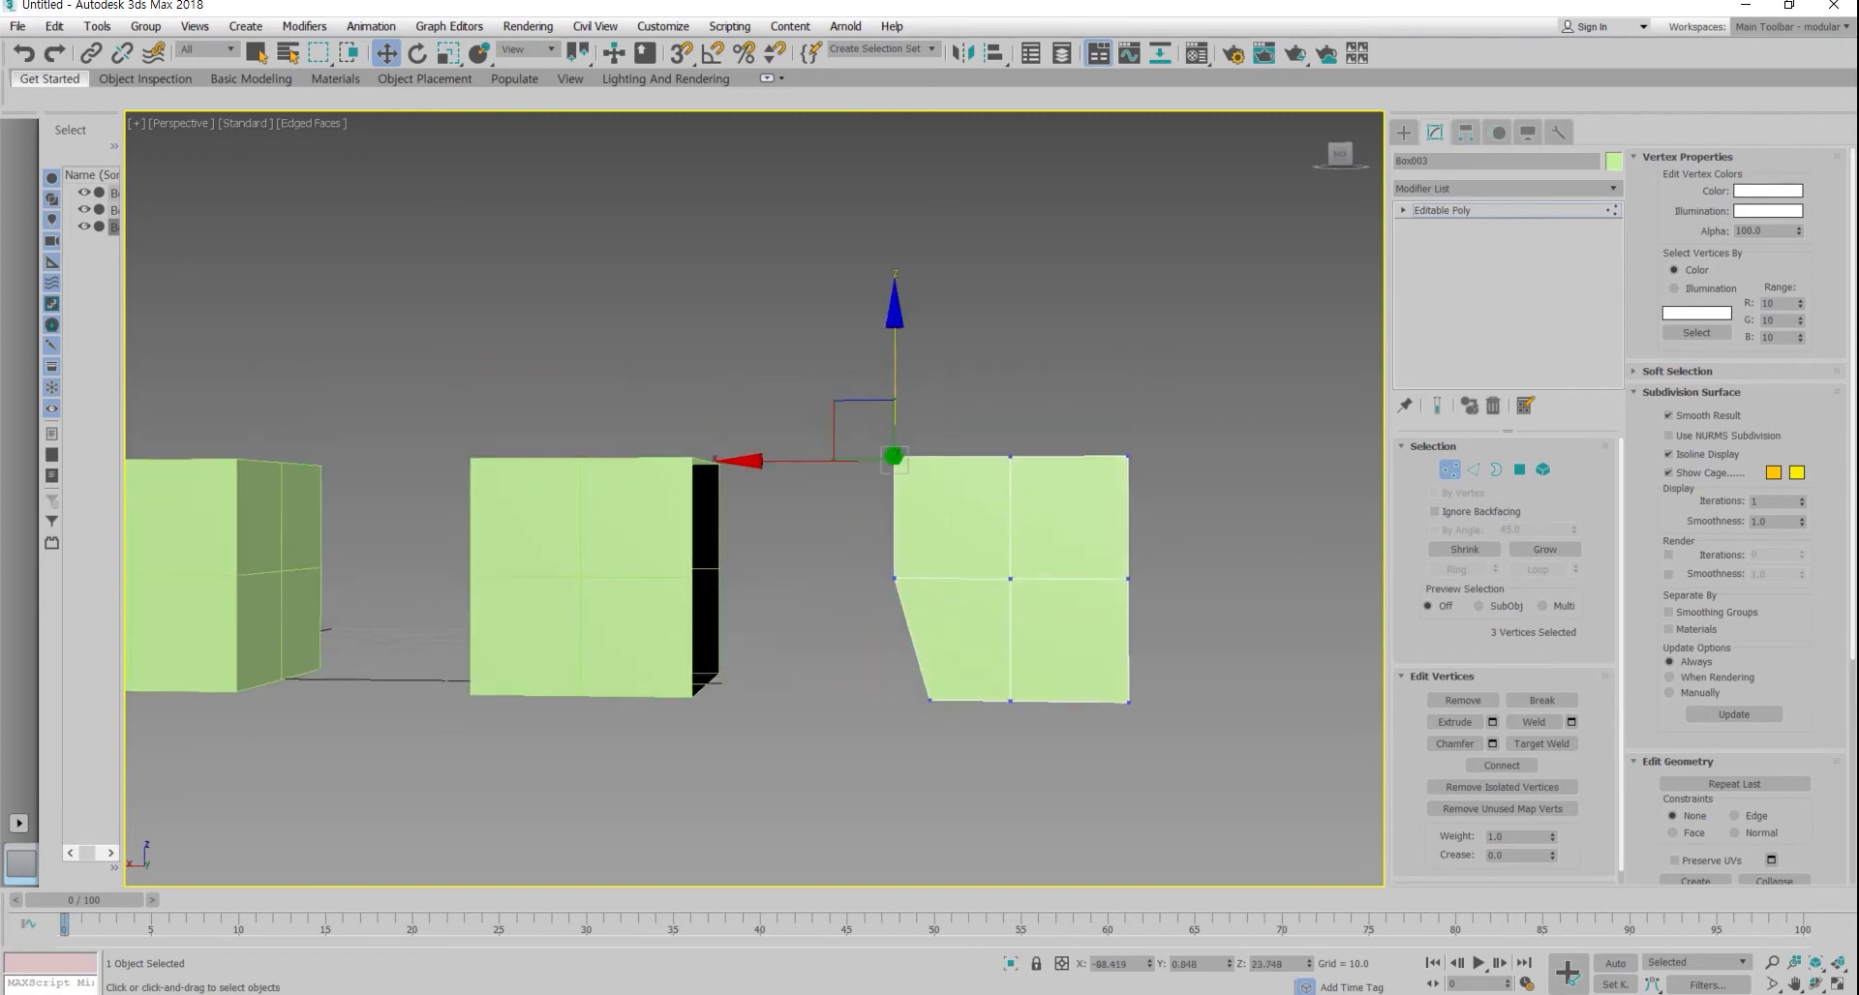
{"action": "left_click_drag", "start_coordinate": [863, 429], "coordinate": [874, 436]}
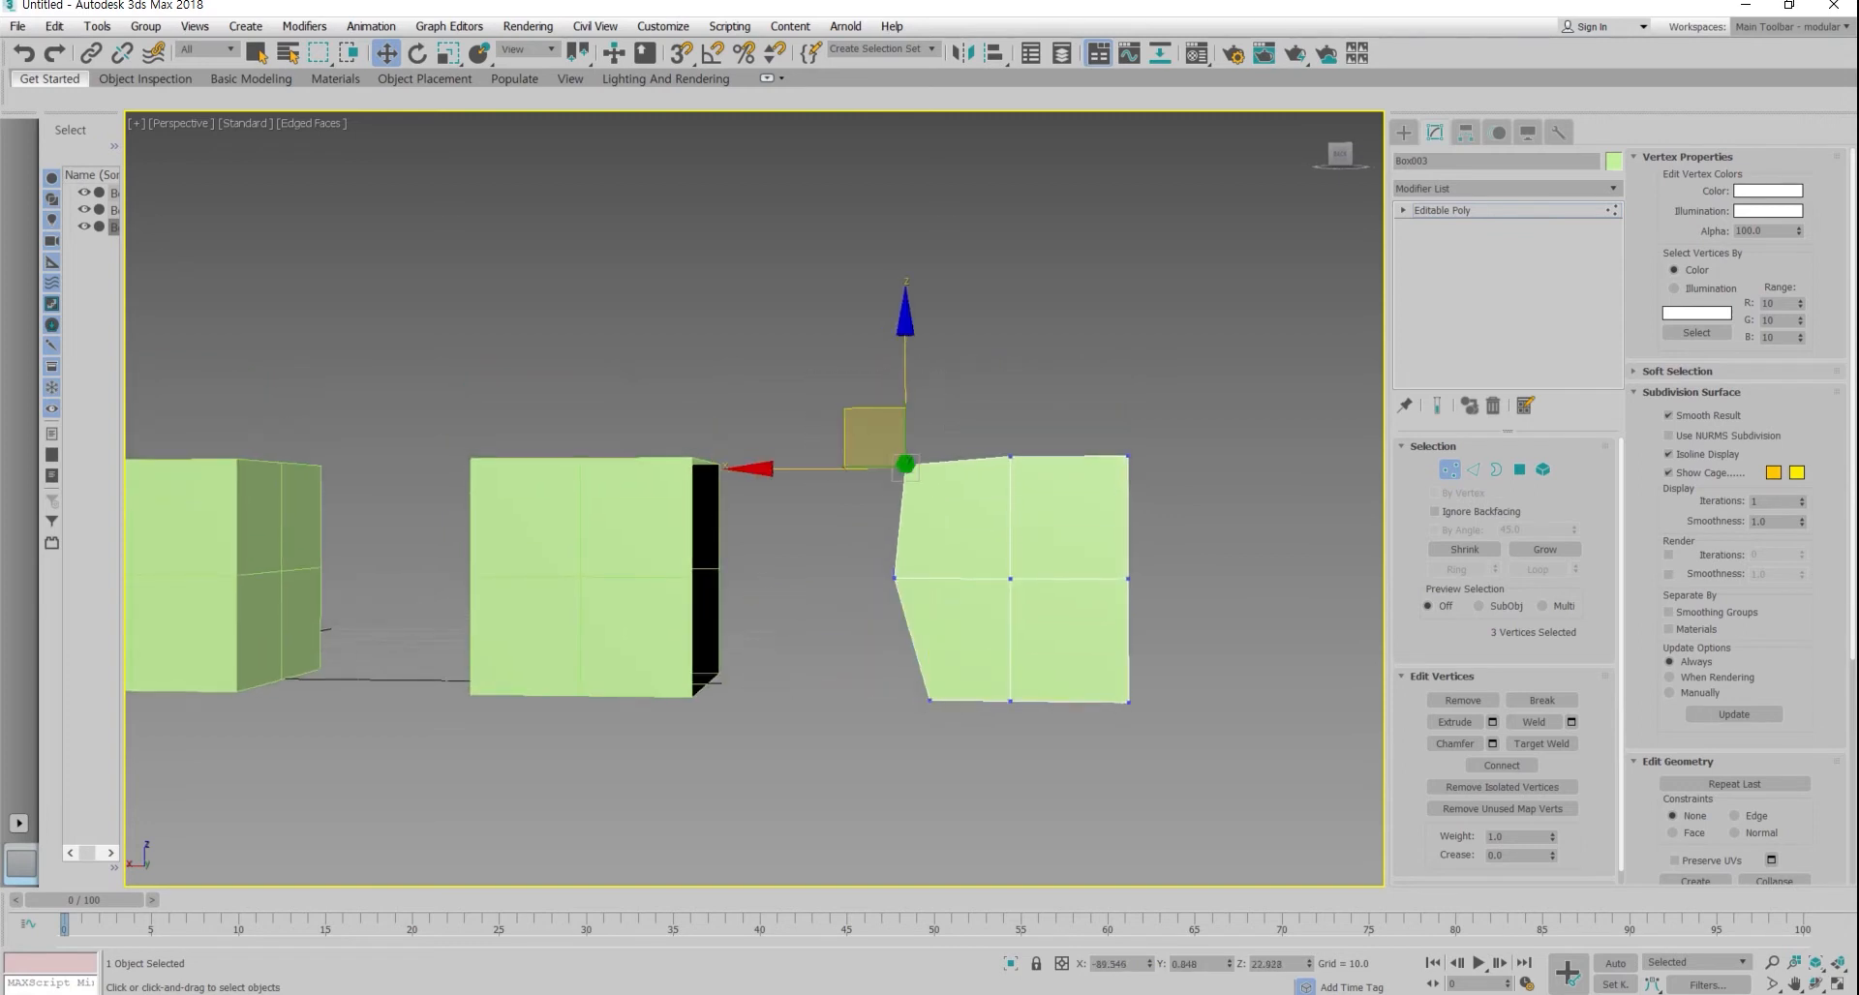
{"action": "scroll", "coordinate": [927, 533], "scroll_direction": "down", "scroll_amount": 2}
{"action": "middle_click_drag", "start_coordinate": [927, 532], "coordinate": [1023, 556], "text": "alt"}
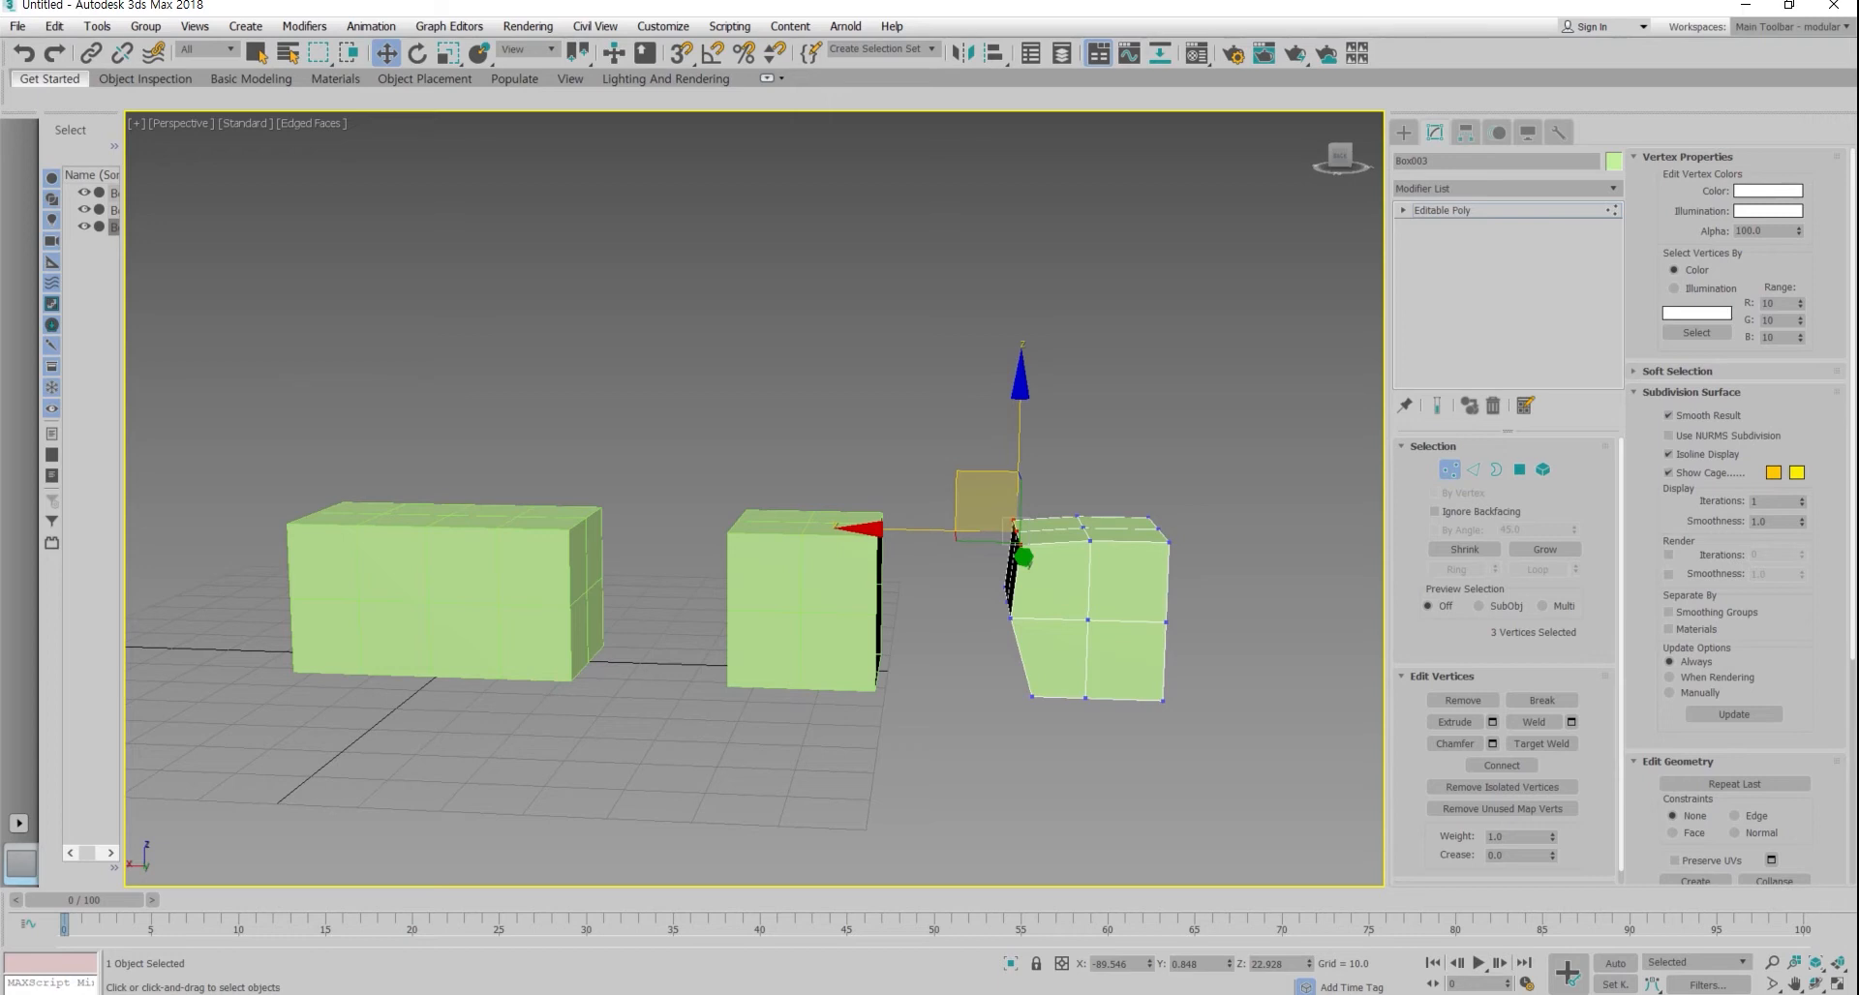
{"action": "scroll", "coordinate": [826, 484], "scroll_direction": "down", "scroll_amount": 2}
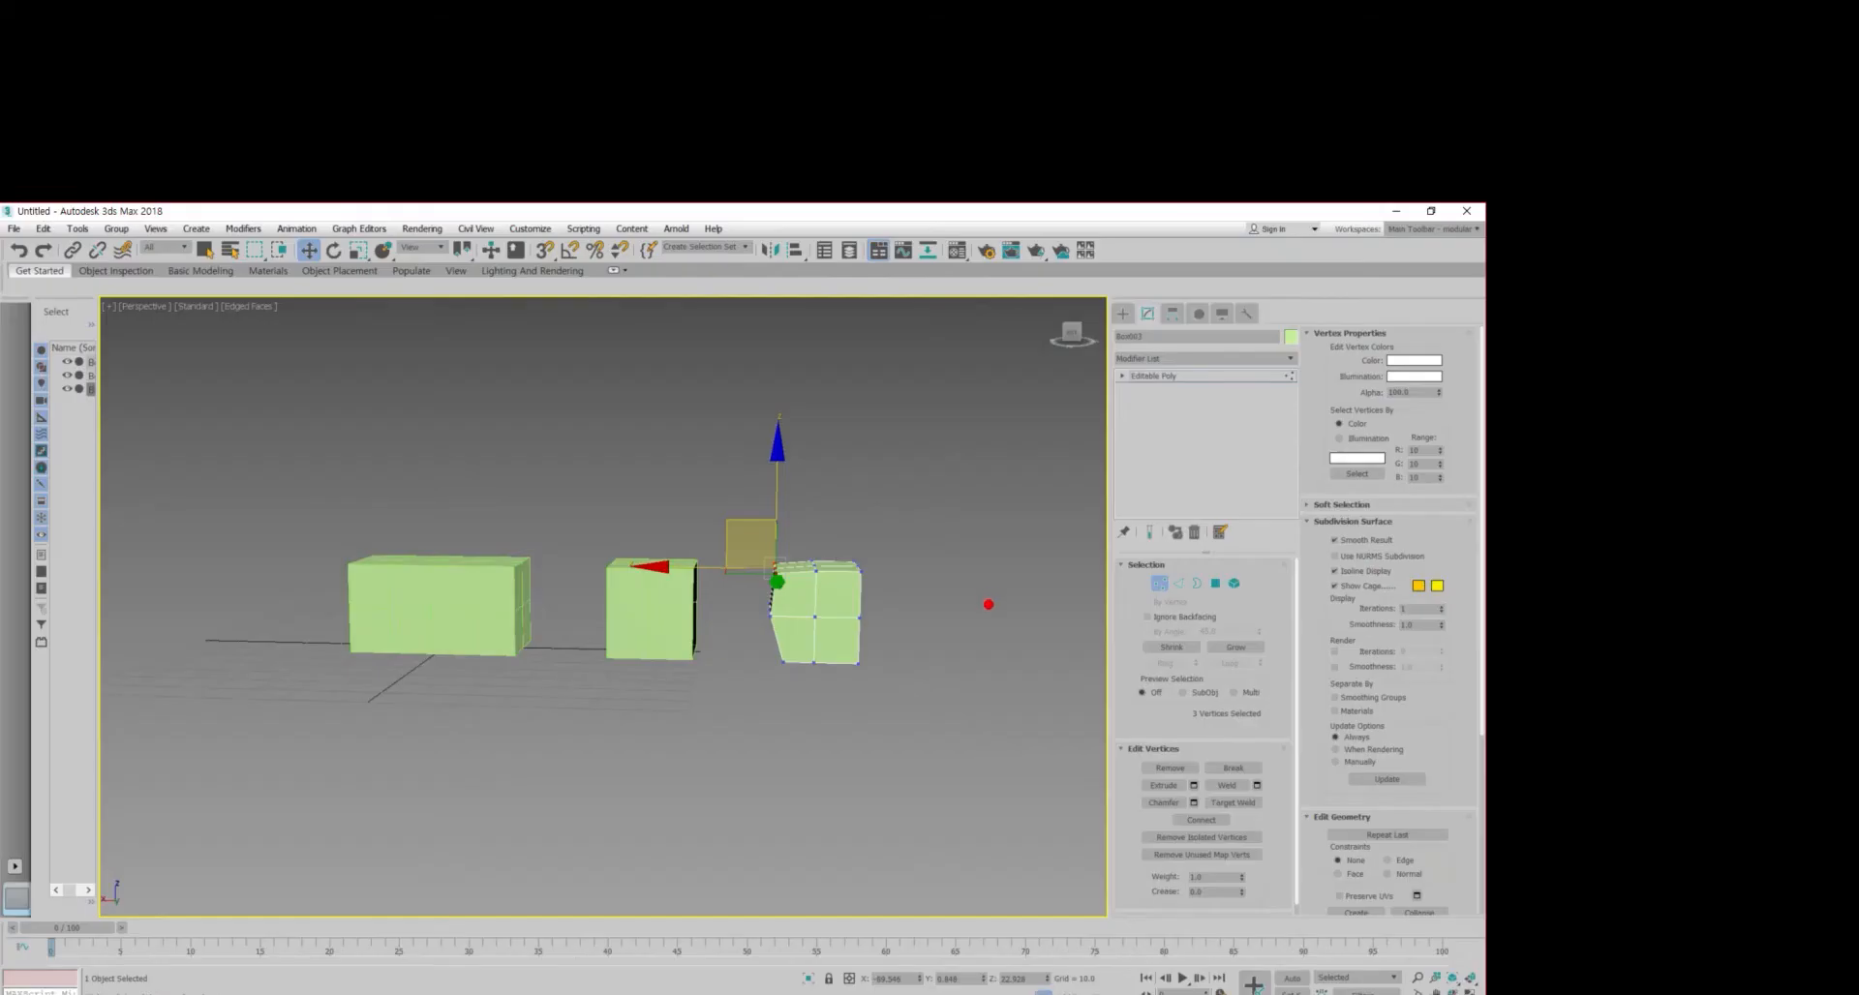
{"action": "mouse_move", "coordinate": [735, 664]}
{"action": "left_mouse_down"}
{"action": "mouse_move", "coordinate": [887, 668]}
{"action": "mouse_move", "coordinate": [789, 744]}
{"action": "mouse_move", "coordinate": [850, 741]}
{"action": "left_mouse_up"}
{"action": "mouse_move", "coordinate": [869, 555]}
{"action": "left_mouse_down"}
{"action": "mouse_move", "coordinate": [817, 548]}
{"action": "mouse_move", "coordinate": [771, 584]}
{"action": "left_mouse_up"}
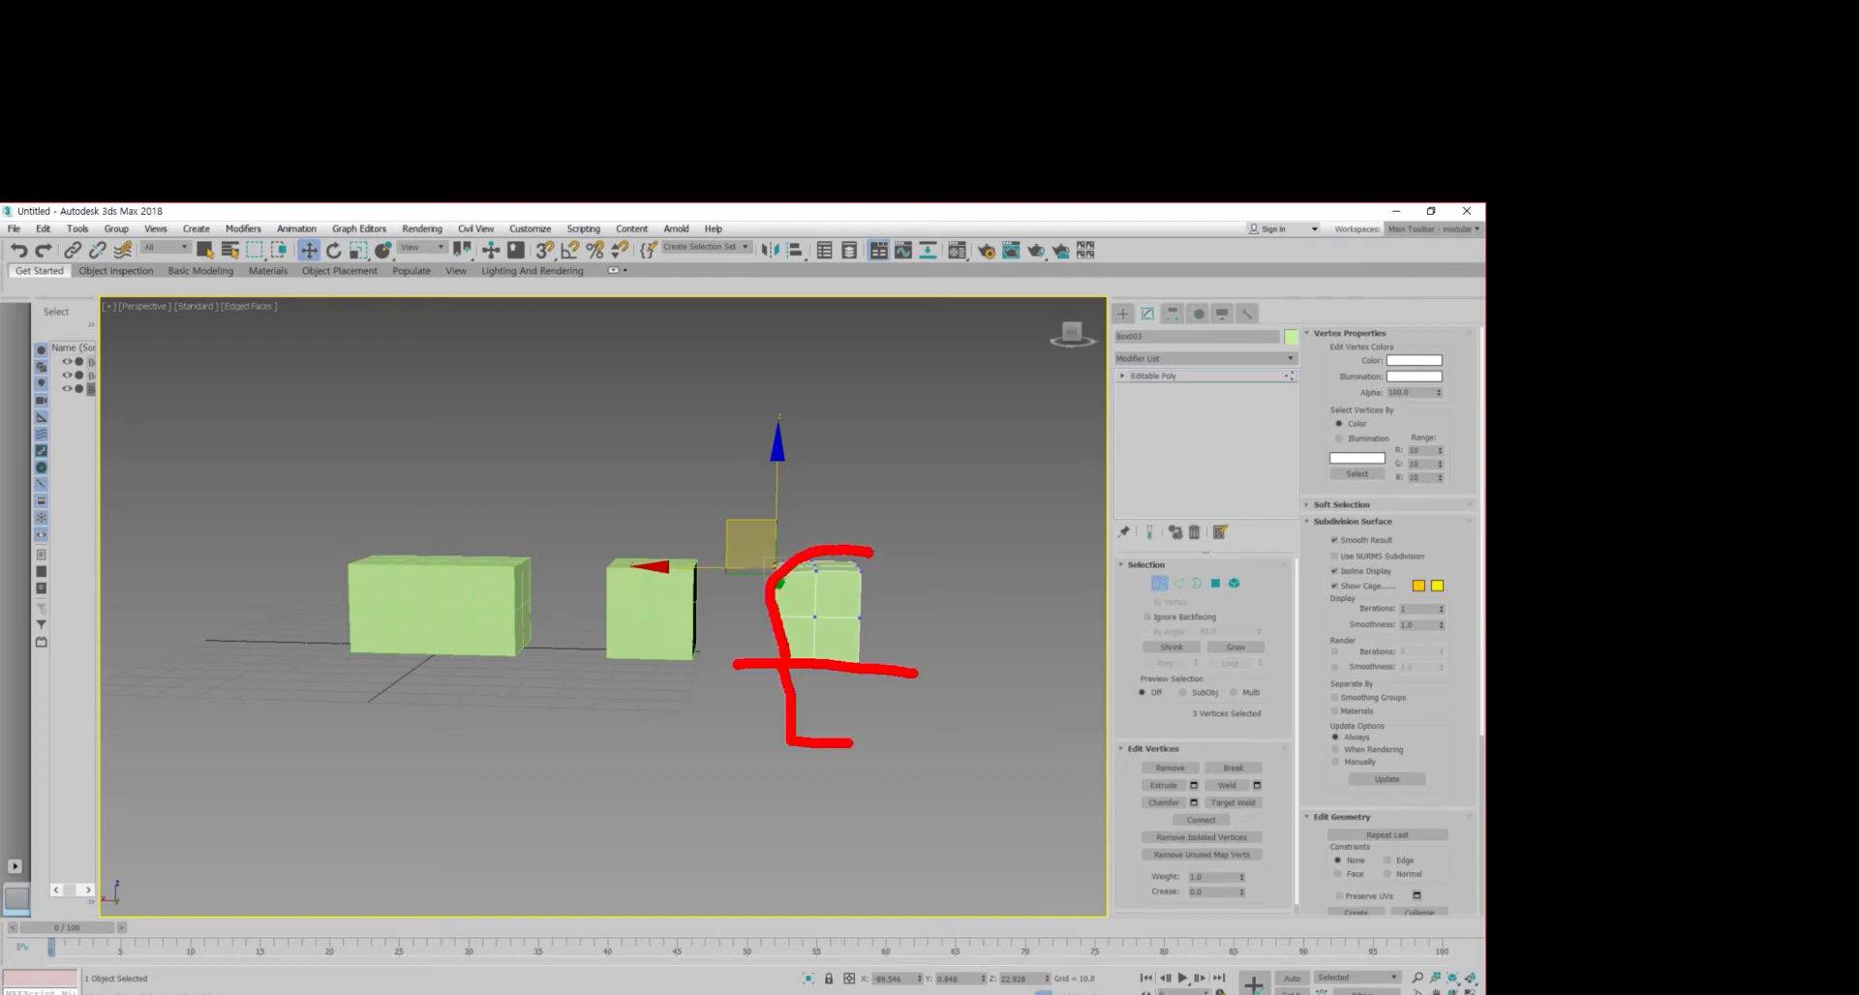
Step: Clone the shaped half box along negative X, placing the copy at the end of the row
{"action": "scroll", "coordinate": [823, 426], "scroll_direction": "up", "scroll_amount": 4}
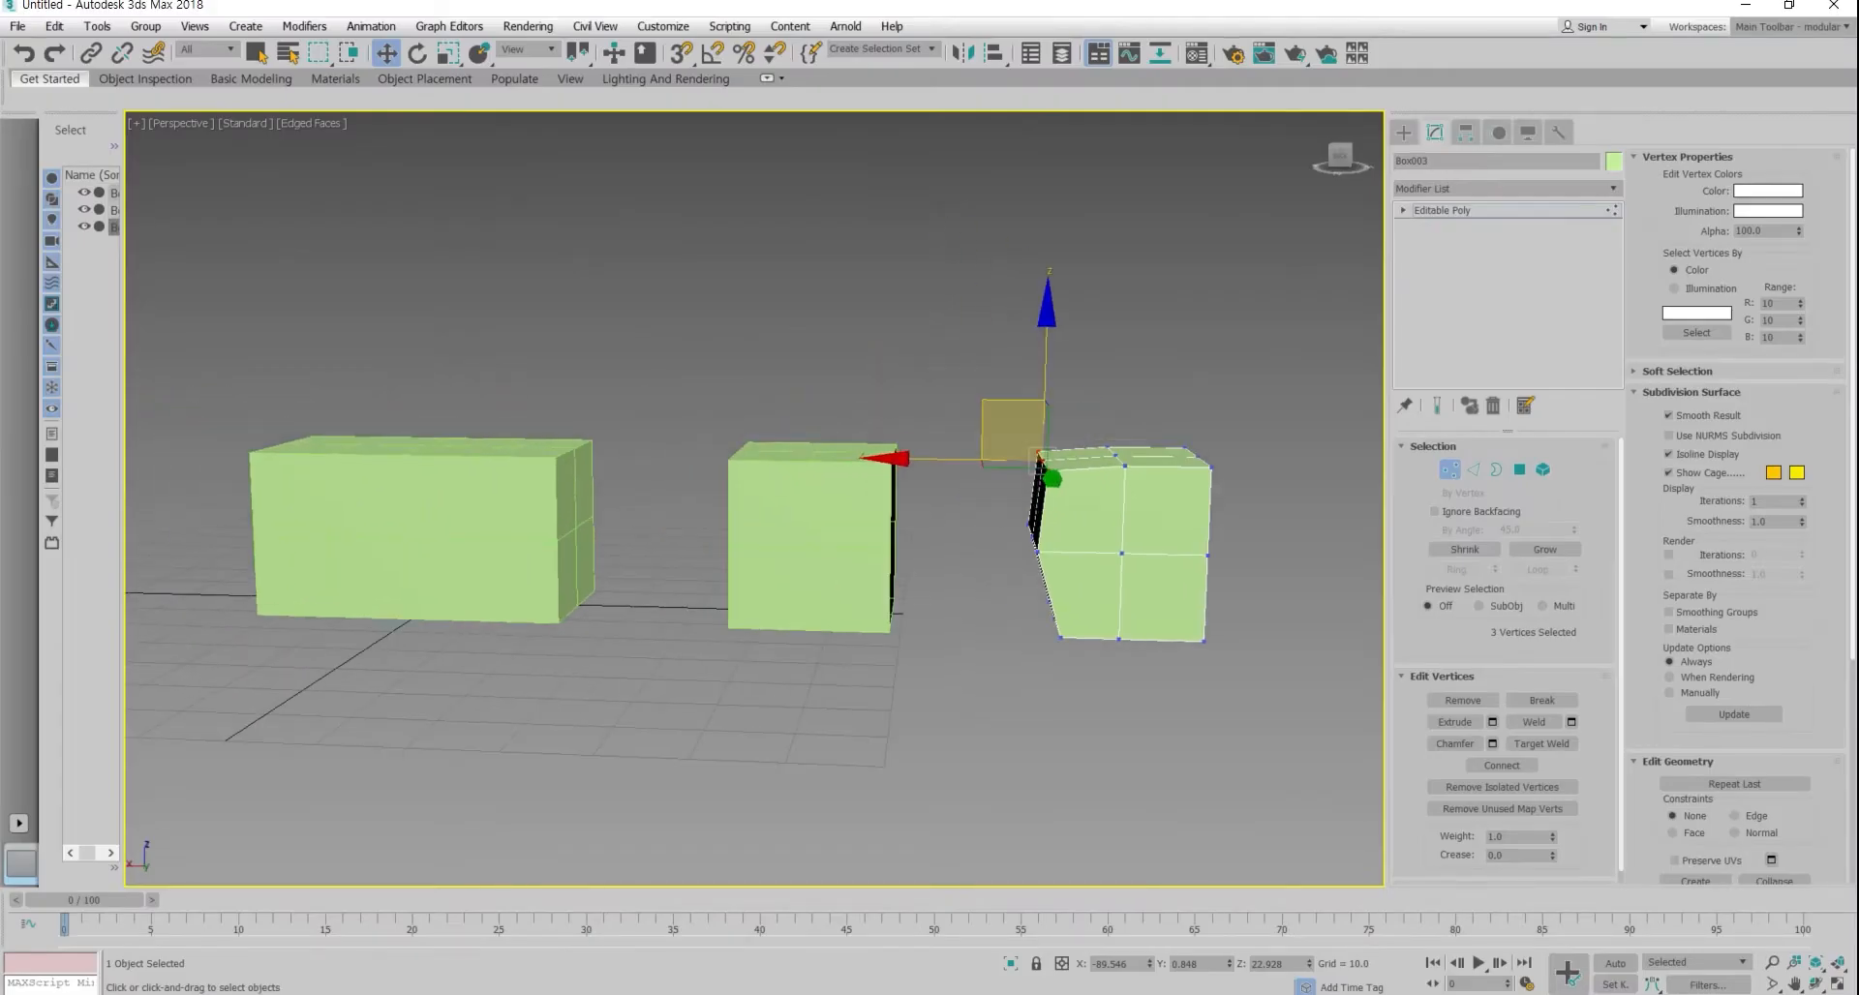
{"action": "middle_click_drag", "start_coordinate": [823, 426], "coordinate": [648, 426]}
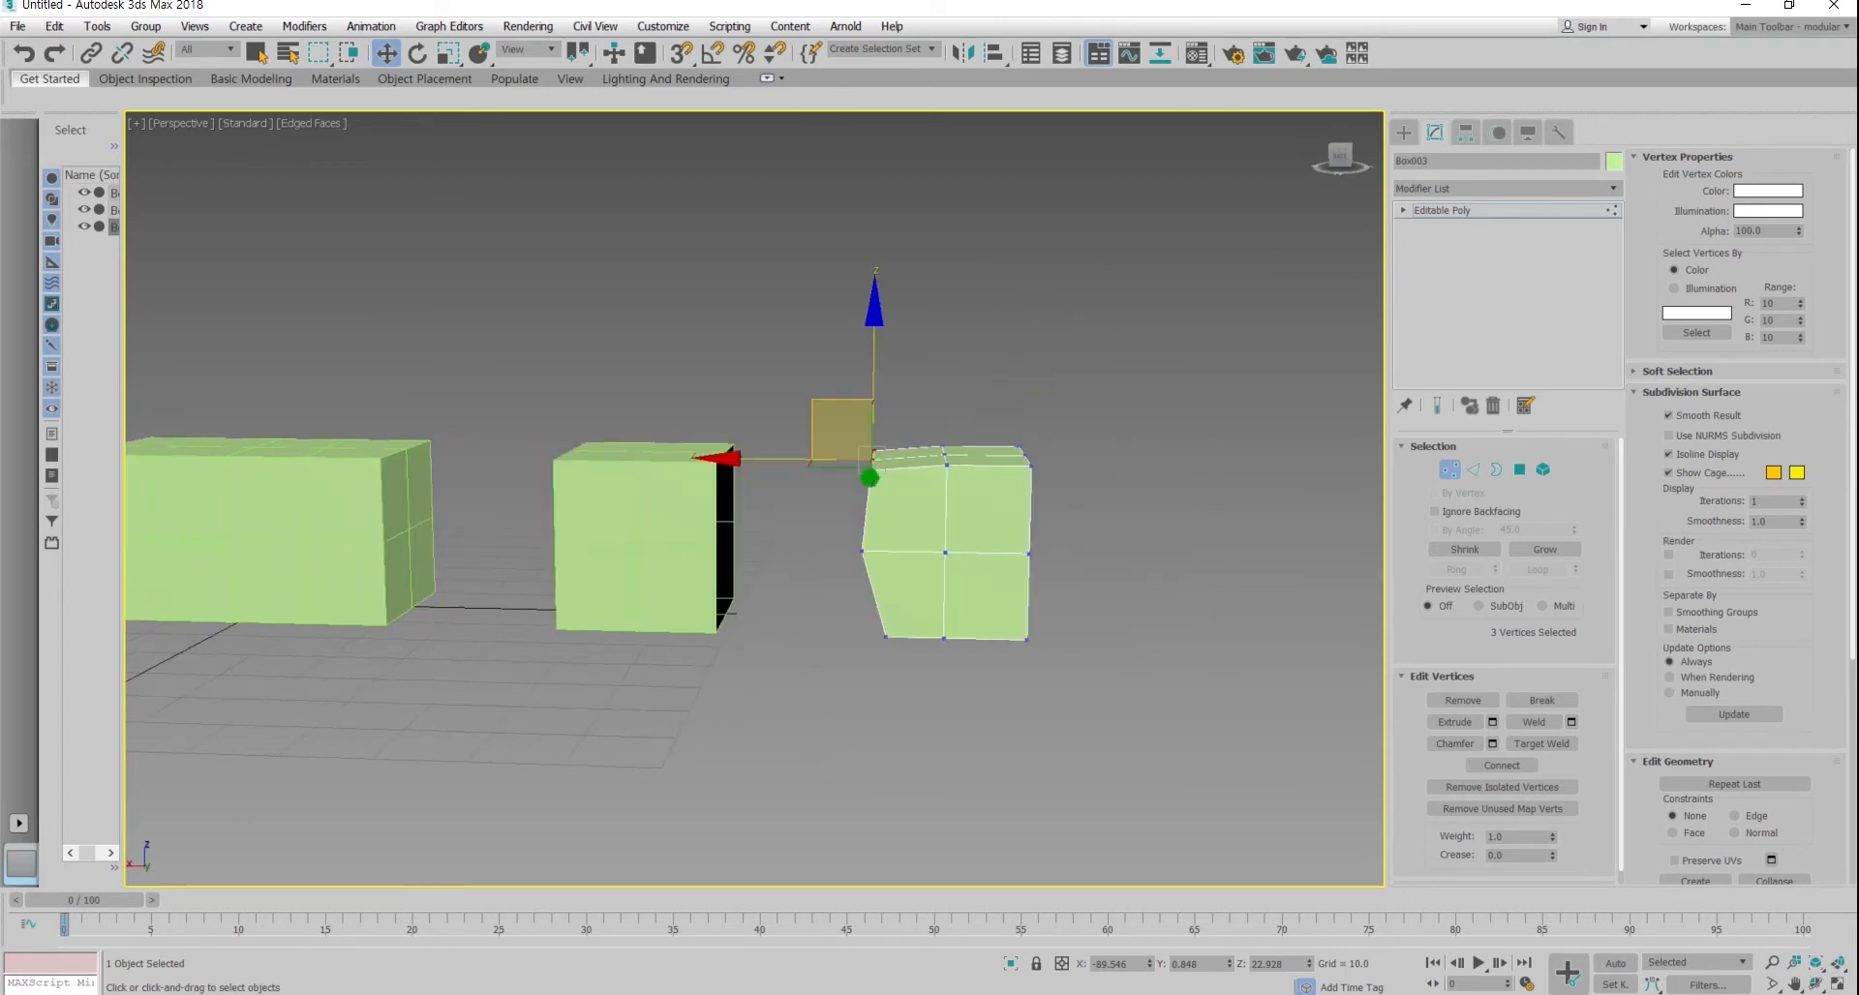
{"action": "key", "text": "1"}
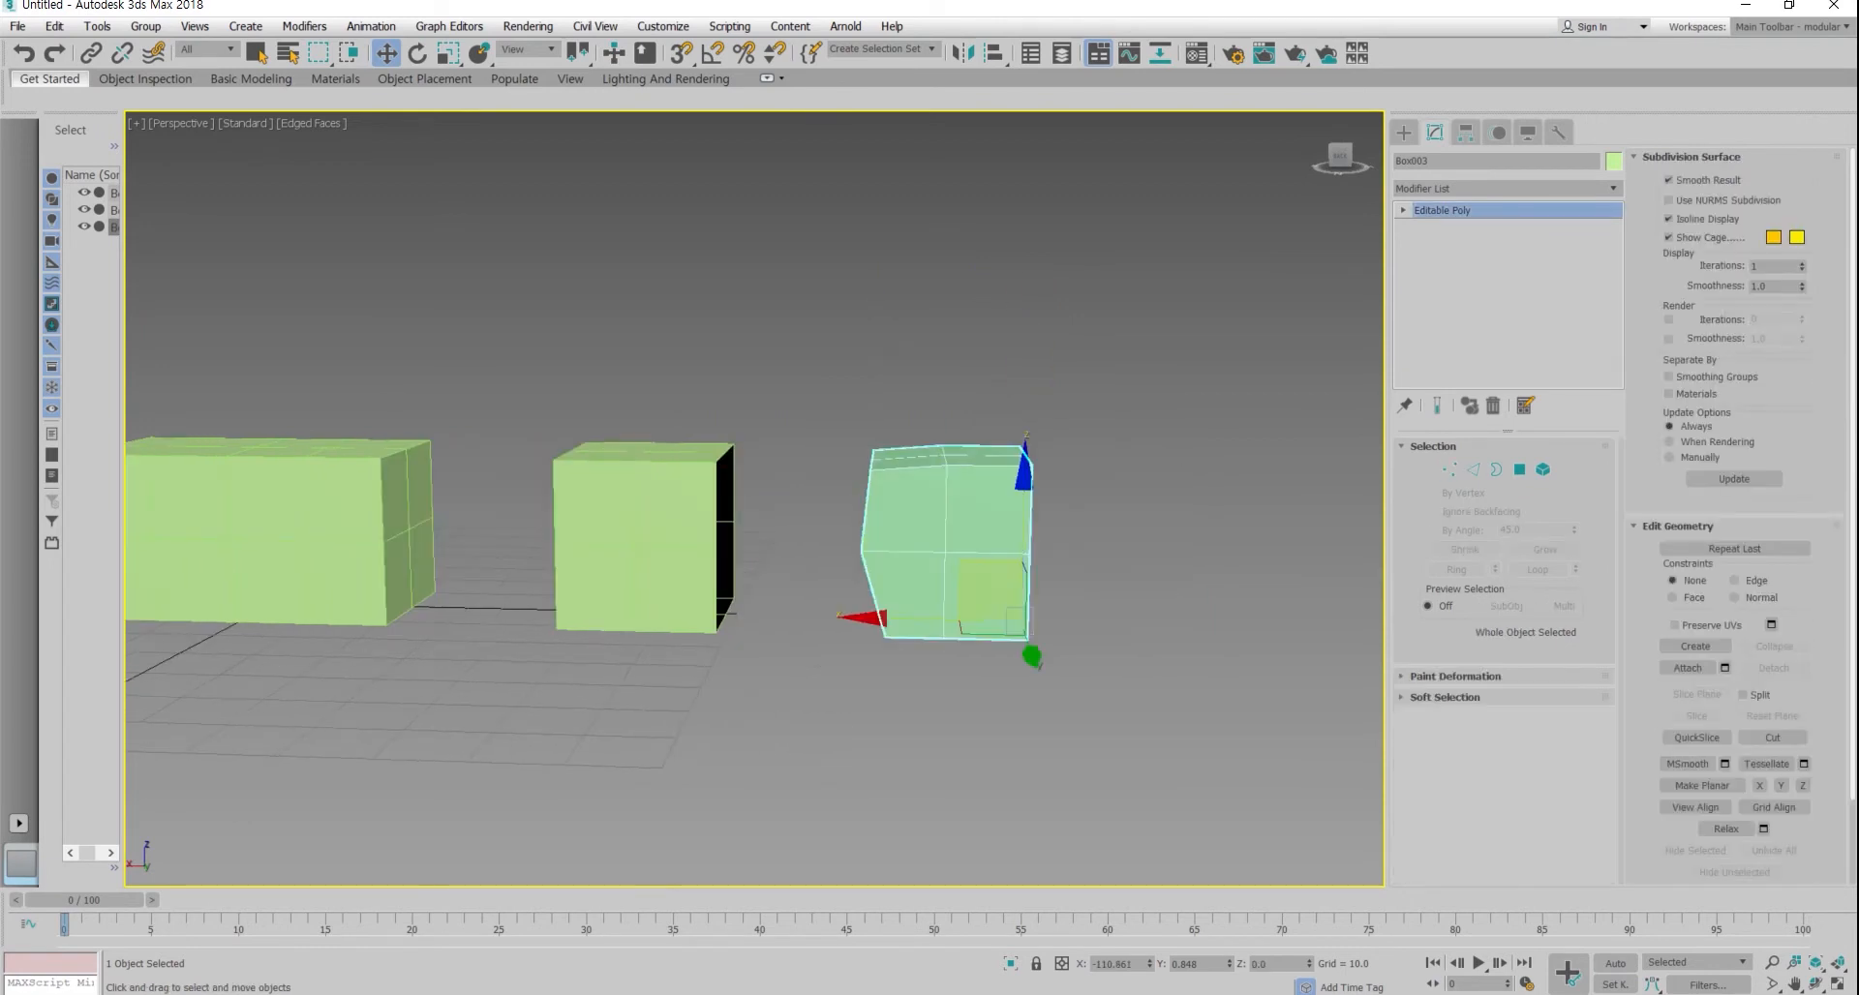
{"action": "left_click_drag", "start_coordinate": [910, 618], "coordinate": [1181, 623], "text": "shift"}
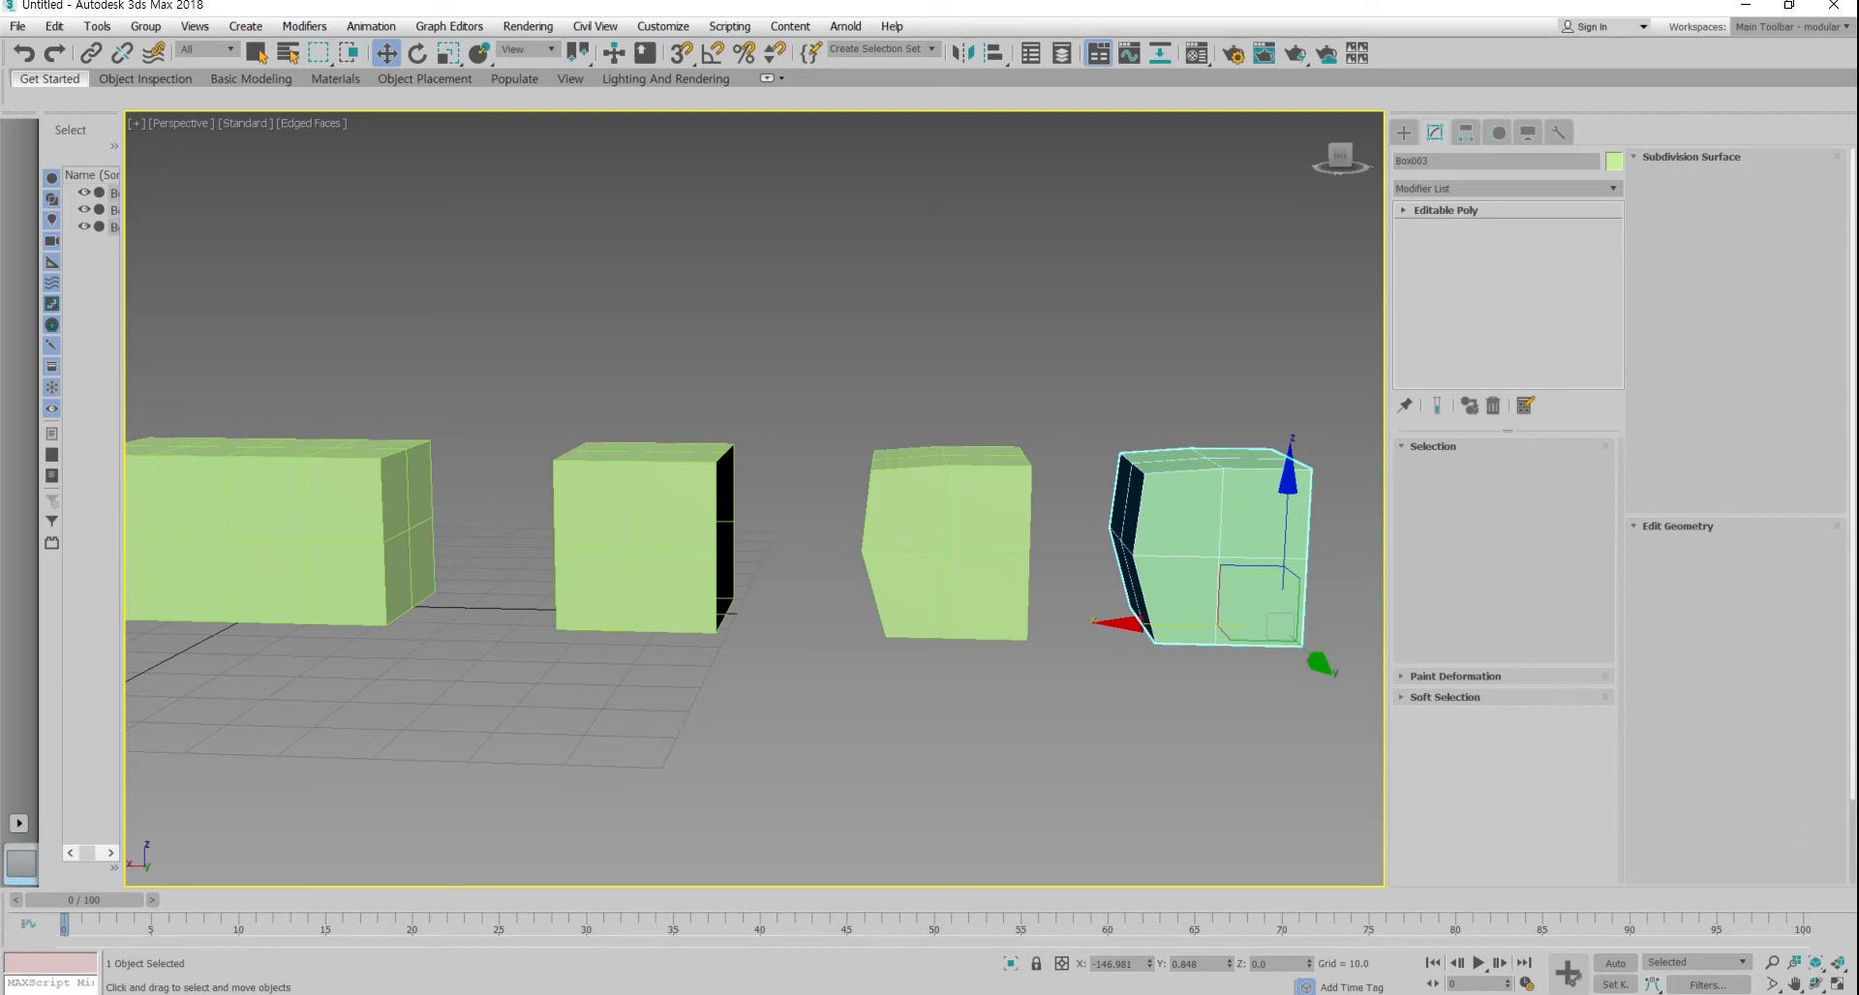
{"action": "left_click", "coordinate": [932, 588]}
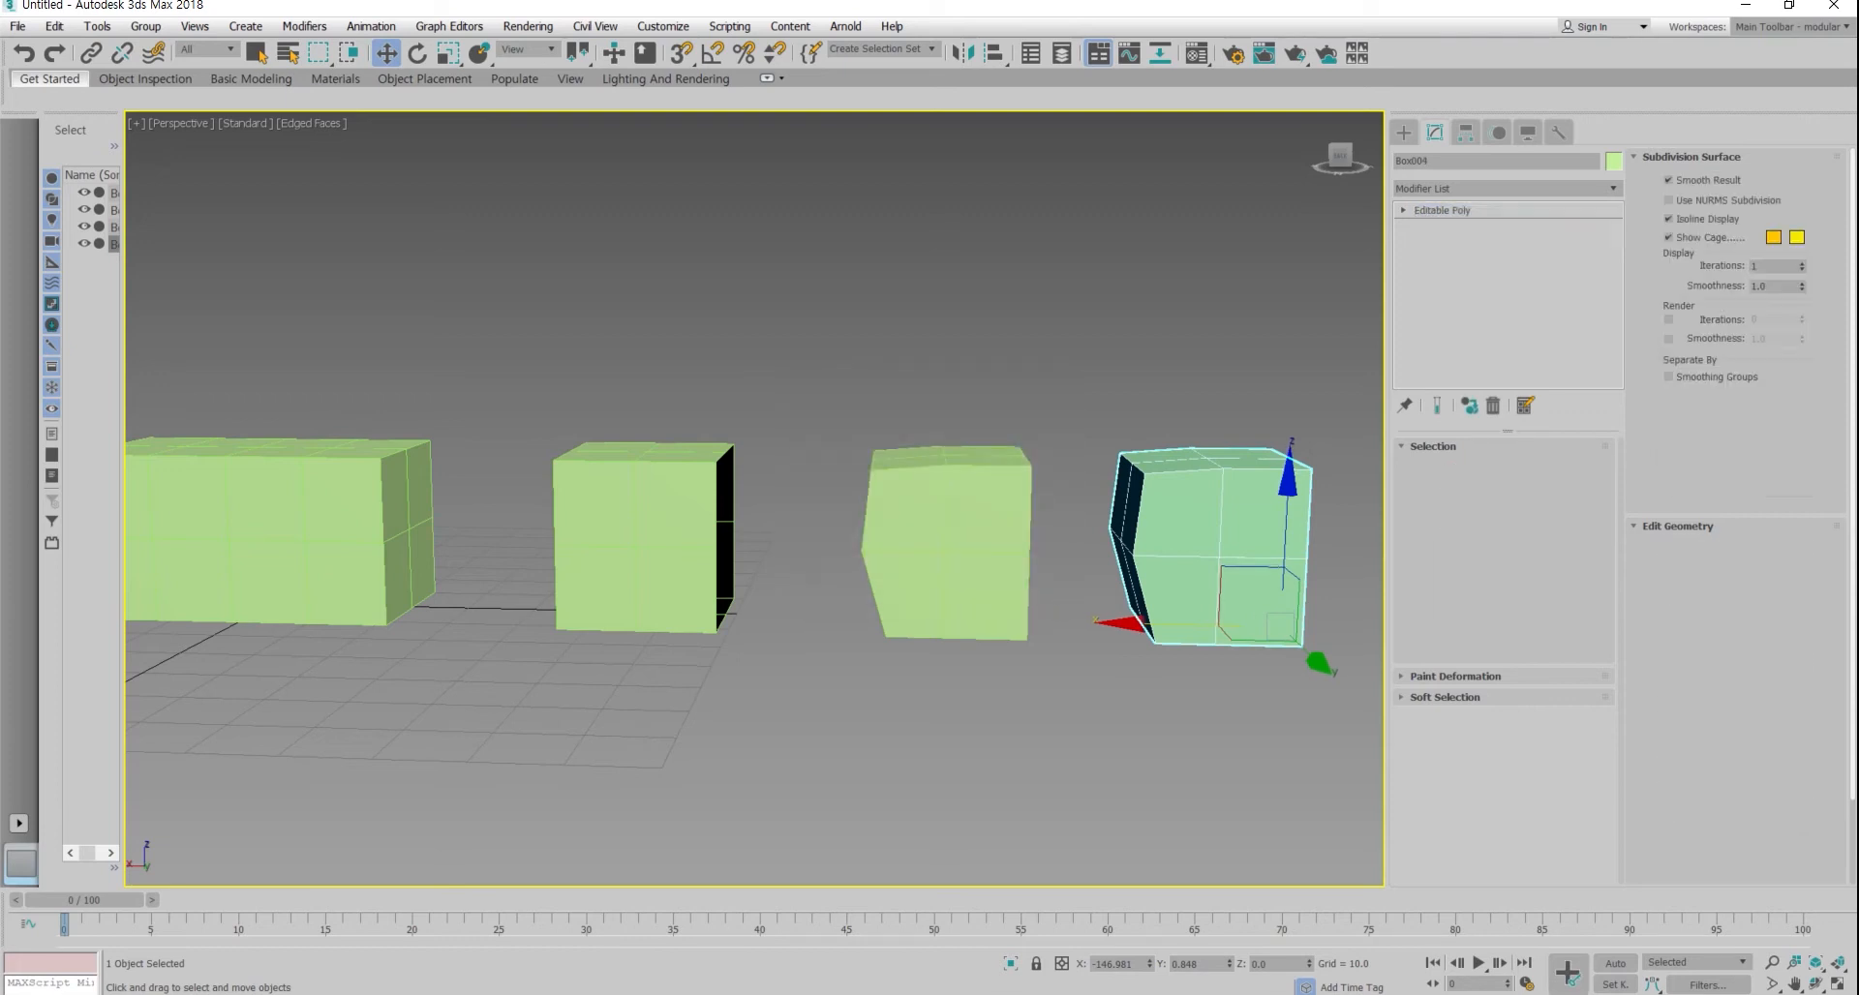
Step: Isolate the new half-box copy, view its closed outer side straight on and switch to vertex editing
{"action": "middle_click_drag", "start_coordinate": [932, 588], "coordinate": [1136, 601], "text": "alt"}
{"action": "right_click", "coordinate": [1137, 601]}
{"action": "left_click", "coordinate": [1183, 518]}
{"action": "middle_click_drag", "start_coordinate": [1183, 543], "coordinate": [1283, 455], "text": "alt"}
{"action": "middle_click_drag", "start_coordinate": [1065, 532], "coordinate": [968, 571], "text": "alt"}
{"action": "scroll", "coordinate": [1052, 543], "scroll_direction": "up", "scroll_amount": 3}
{"action": "left_click", "coordinate": [1449, 470]}
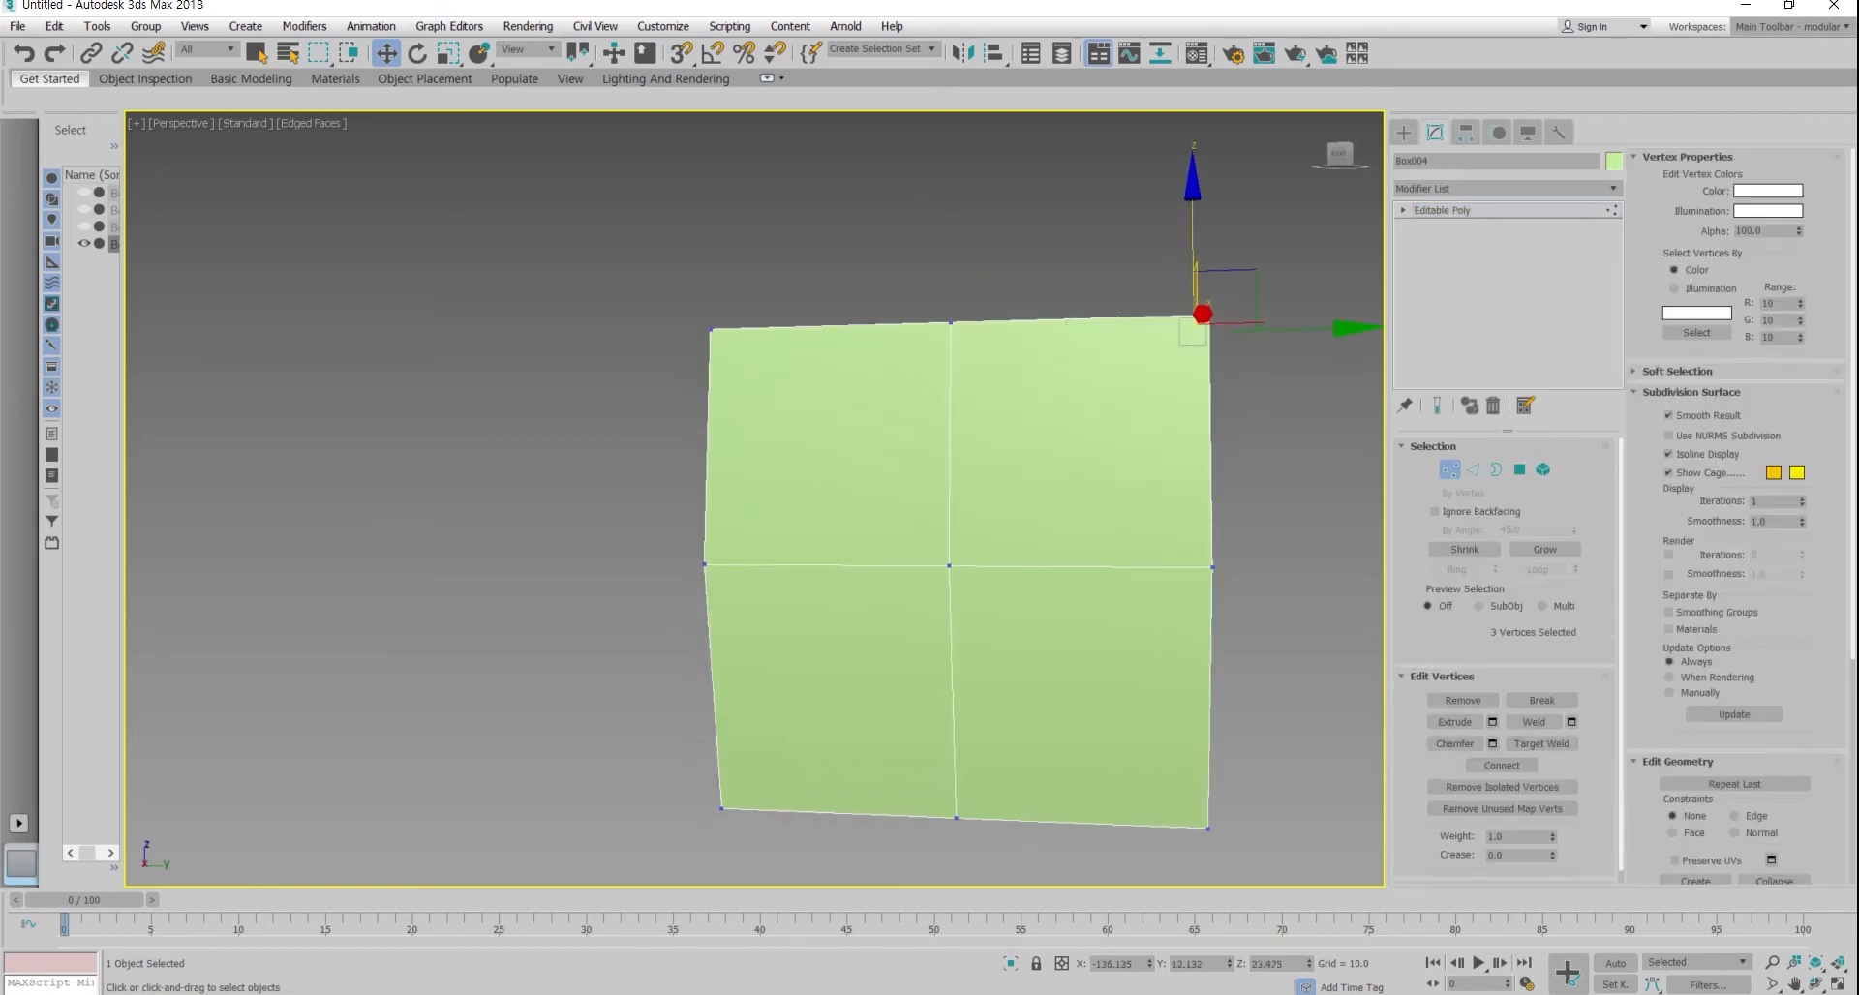
Step: Move the upper +Y vertices inward to about Y 11, Z 22.6, and the lower +Y vertices slightly inward
{"action": "left_click_drag", "start_coordinate": [1230, 296], "coordinate": [1206, 319]}
{"action": "middle_click_drag", "start_coordinate": [1206, 319], "coordinate": [1135, 156]}
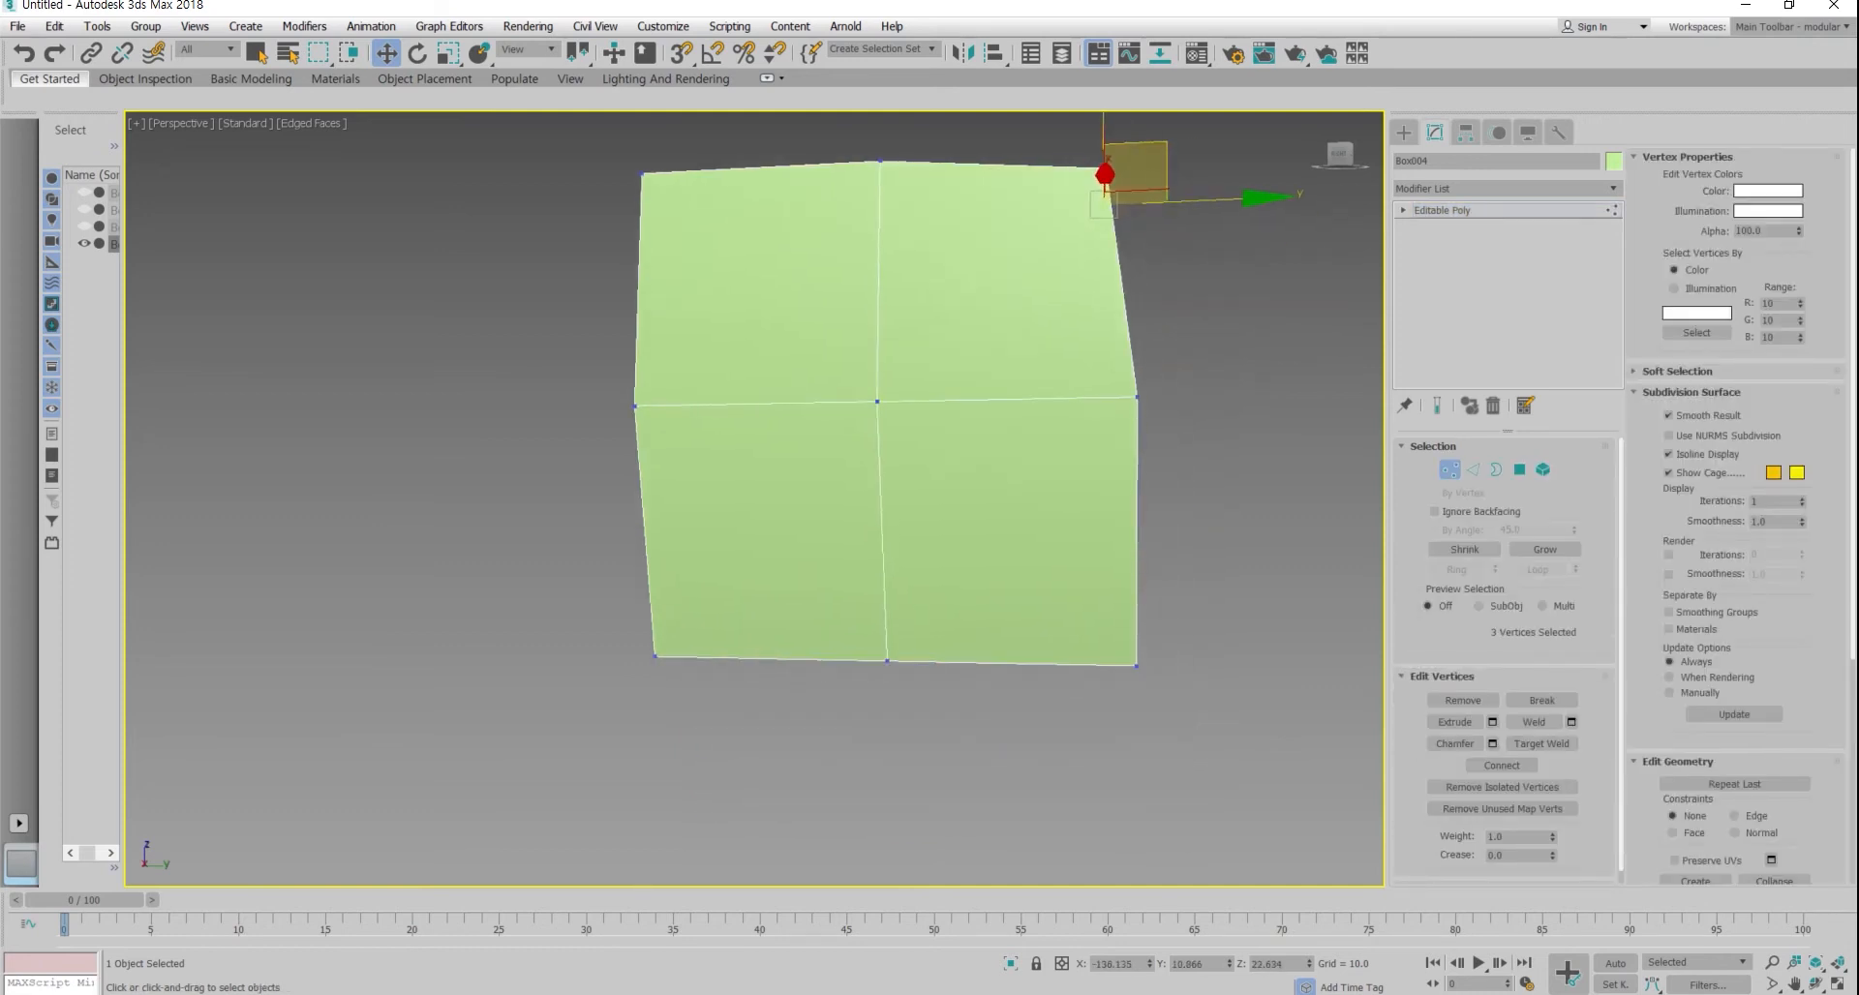
{"action": "left_click_drag", "start_coordinate": [1191, 712], "coordinate": [1099, 624]}
{"action": "left_click_drag", "start_coordinate": [1222, 653], "coordinate": [1213, 653]}
Step: Move the lower vertices on the -Y side inward along Y to about Y -6.4
{"action": "key", "text": "ctrl+d"}
{"action": "left_click_drag", "start_coordinate": [555, 581], "coordinate": [812, 788]}
{"action": "left_click_drag", "start_coordinate": [813, 647], "coordinate": [901, 646]}
{"action": "middle_click_drag", "start_coordinate": [900, 647], "coordinate": [949, 788]}
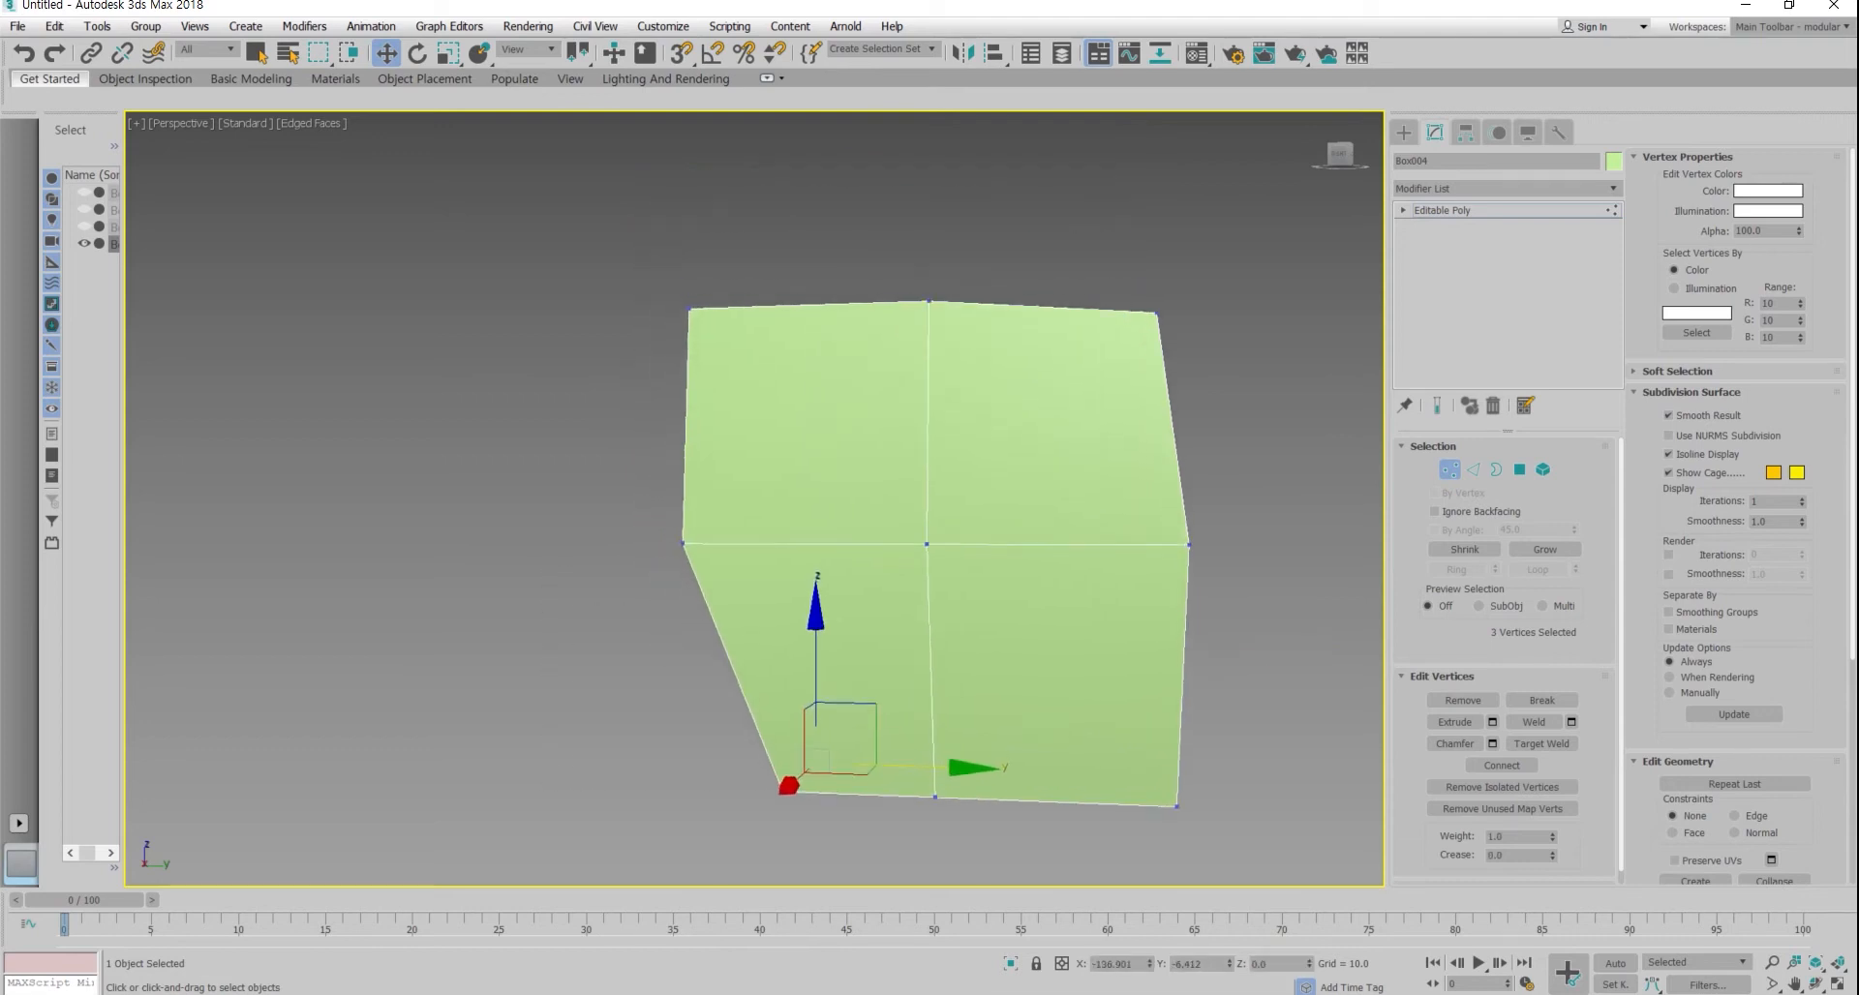
Step: Move the upper vertices on the -Y side slightly inward and down, to about Y -9.9, Z 22.9
{"action": "left_click_drag", "start_coordinate": [771, 363], "coordinate": [772, 361]}
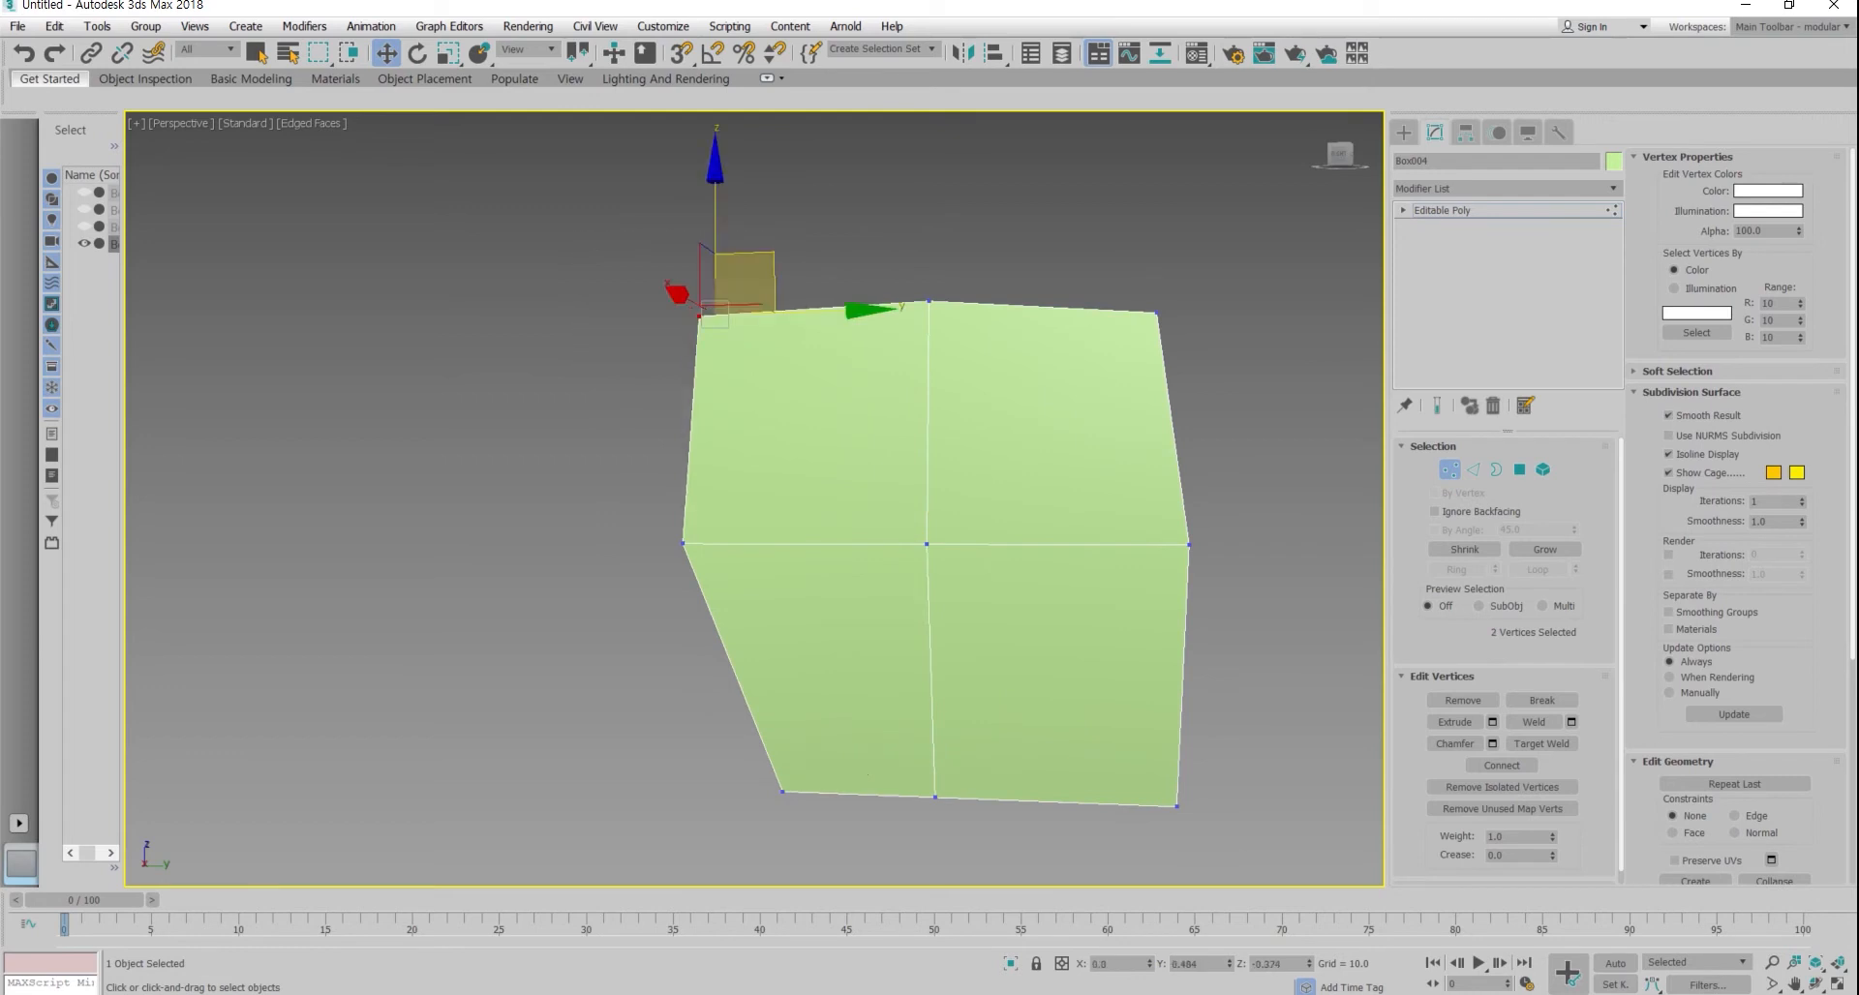
{"action": "scroll", "coordinate": [775, 280], "scroll_direction": "down", "scroll_amount": 2}
{"action": "middle_click_drag", "start_coordinate": [906, 455], "coordinate": [926, 449], "text": "alt"}
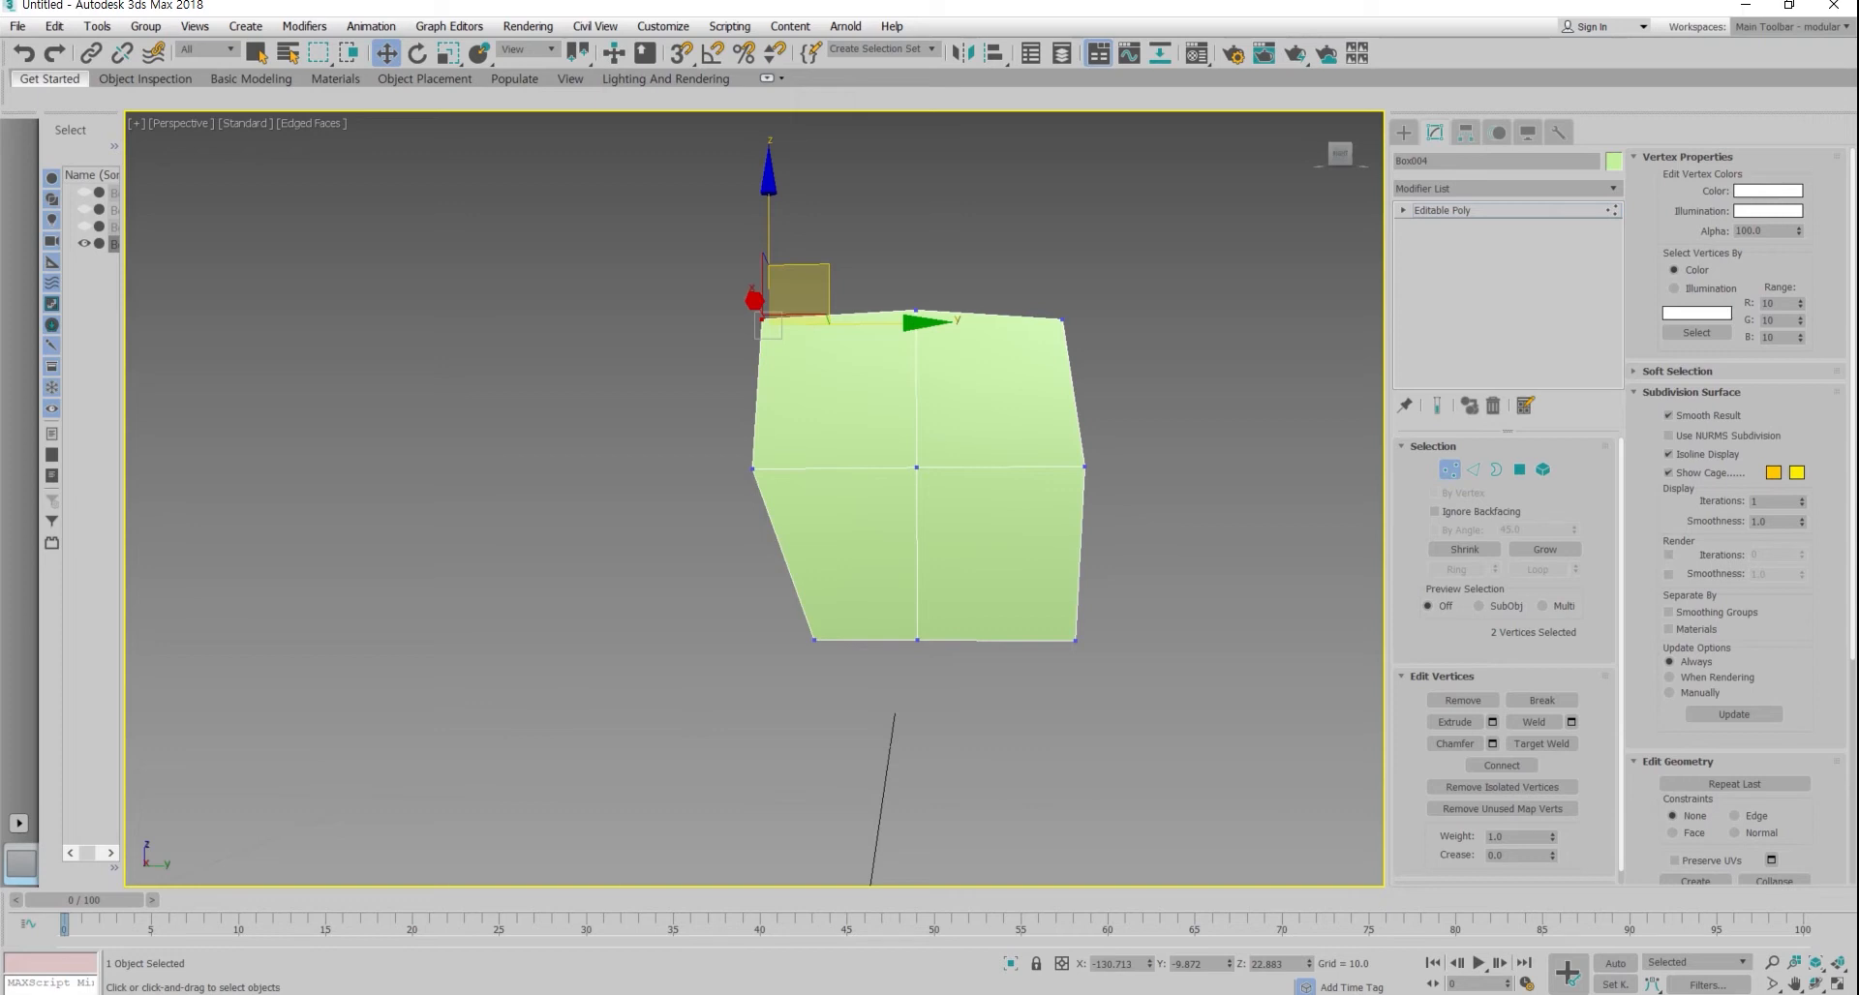
Step: End the isolation and clone the edited half box along X, placing the duplicate at about X -186.1
{"action": "scroll", "coordinate": [943, 562], "scroll_direction": "down", "scroll_amount": 5}
{"action": "middle_click_drag", "start_coordinate": [943, 562], "coordinate": [882, 620], "text": "alt"}
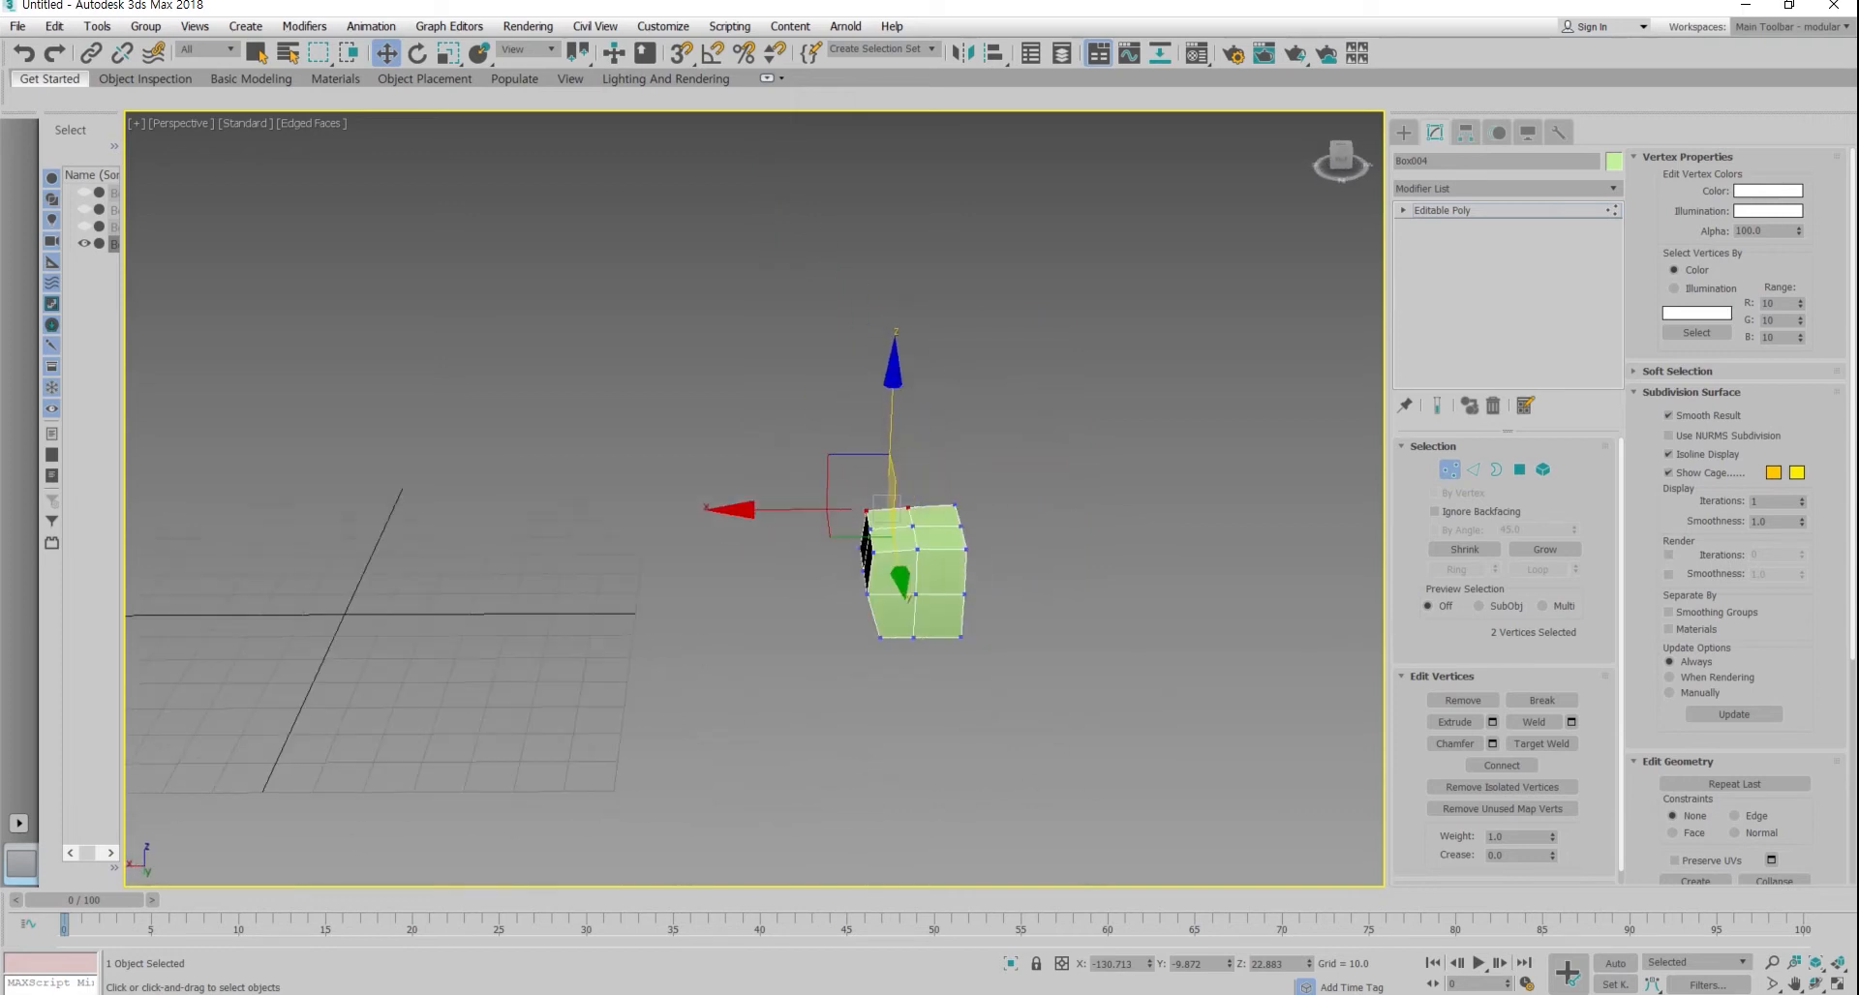
{"action": "right_click", "coordinate": [882, 620]}
{"action": "left_click", "coordinate": [926, 520]}
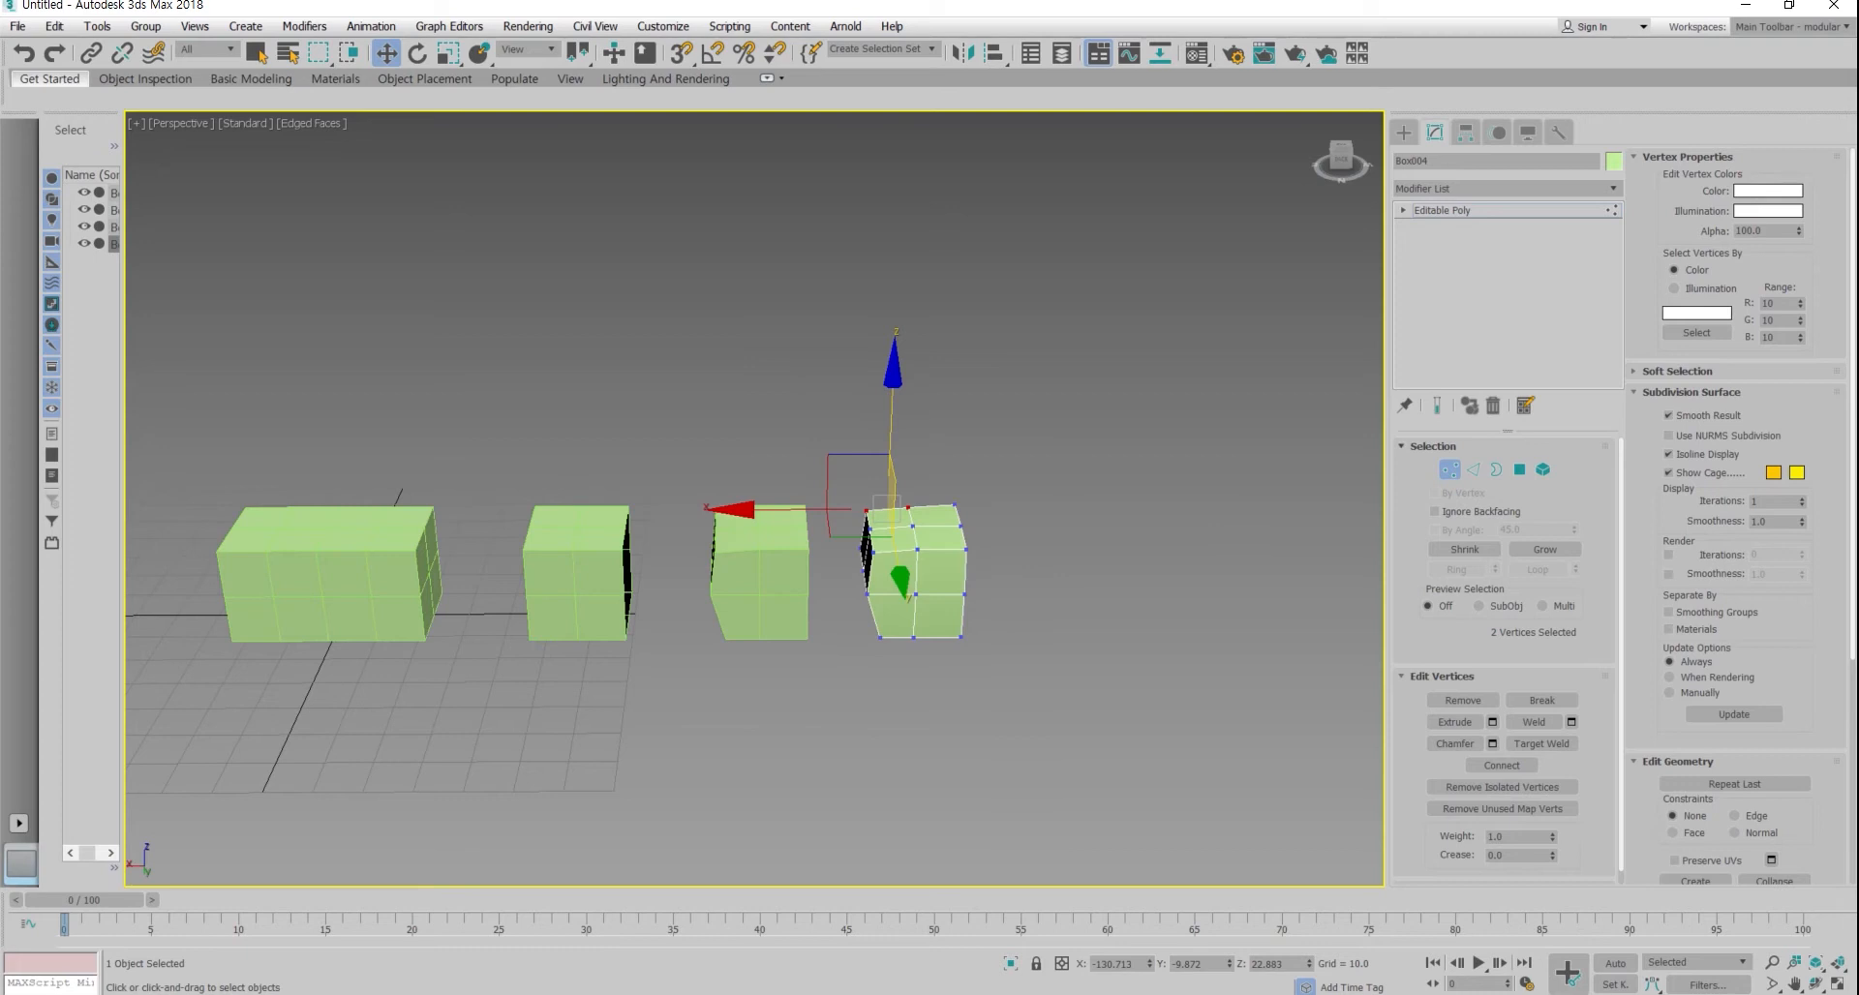
{"action": "key", "text": "1"}
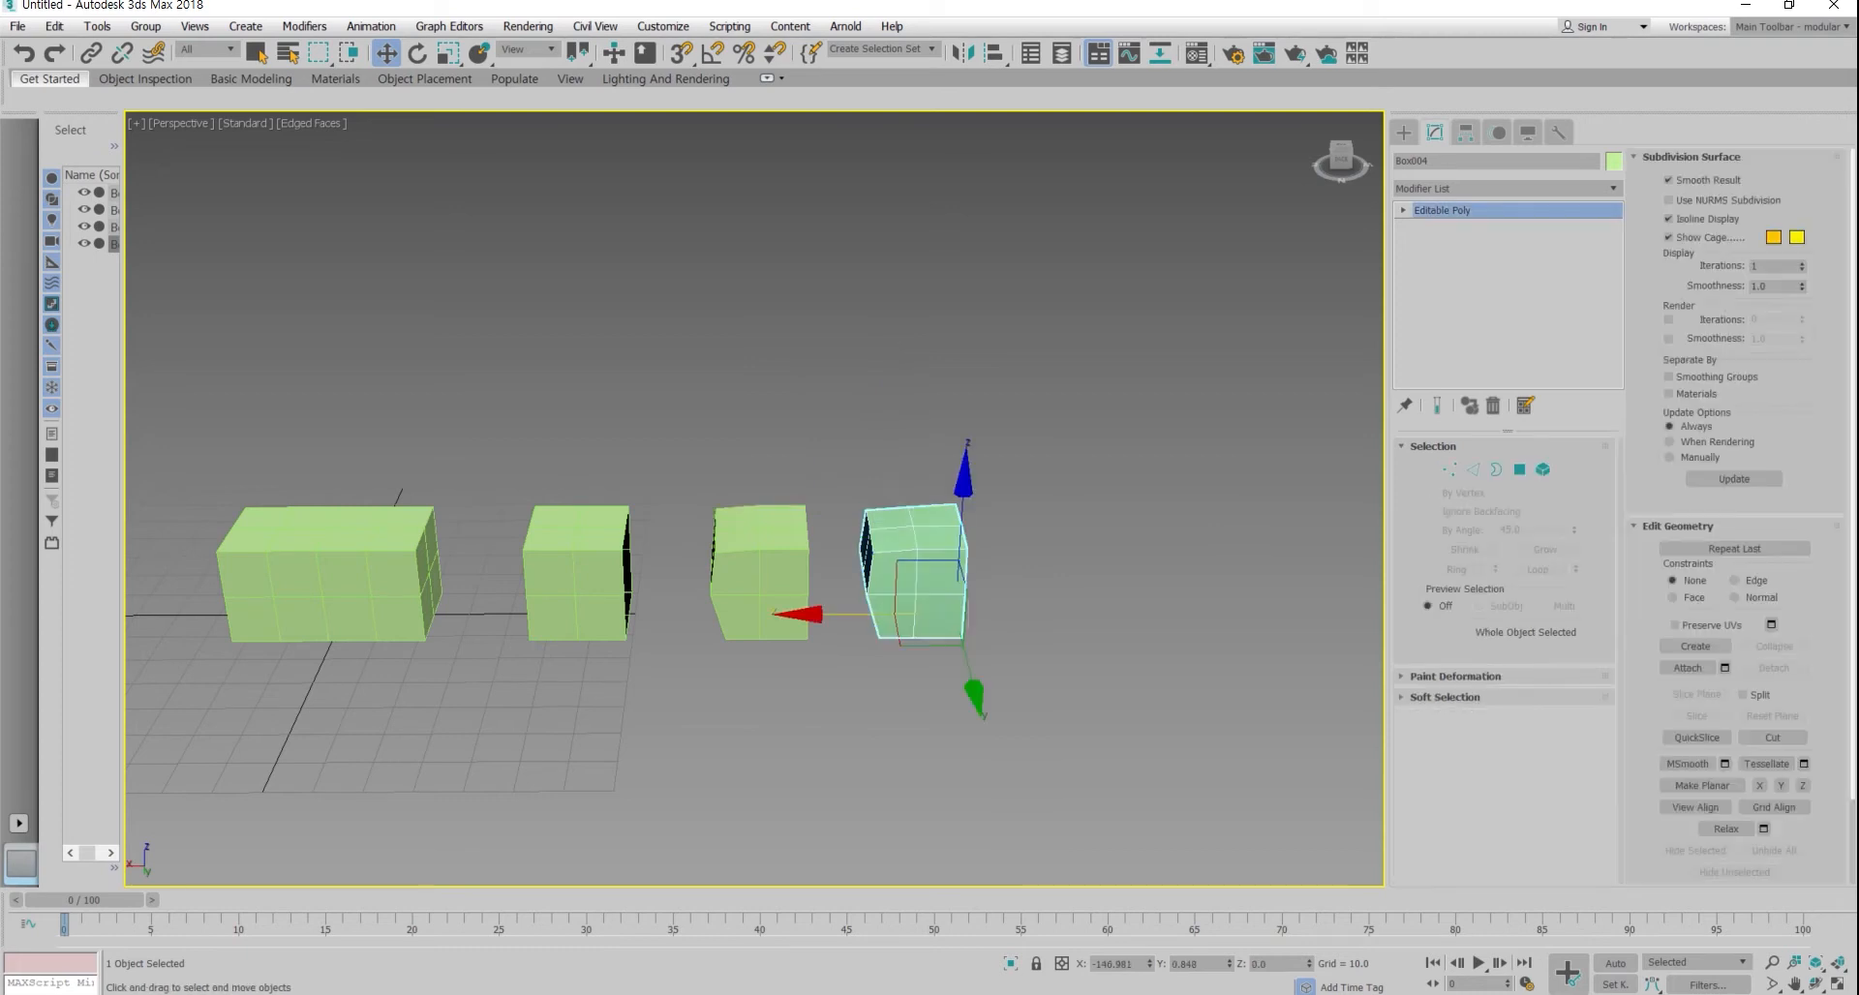
{"action": "left_click_drag", "start_coordinate": [914, 571], "coordinate": [1086, 571], "text": "shift"}
{"action": "left_click", "coordinate": [931, 587]}
Step: View the newest half box from above and nudge its upper -Y corner vertex on the inner edge about 0.64 along Y
{"action": "middle_click_drag", "start_coordinate": [1074, 571], "coordinate": [810, 581], "text": "alt"}
{"action": "scroll", "coordinate": [809, 581], "scroll_direction": "up", "scroll_amount": 2}
{"action": "scroll", "coordinate": [906, 639], "scroll_direction": "up", "scroll_amount": 3}
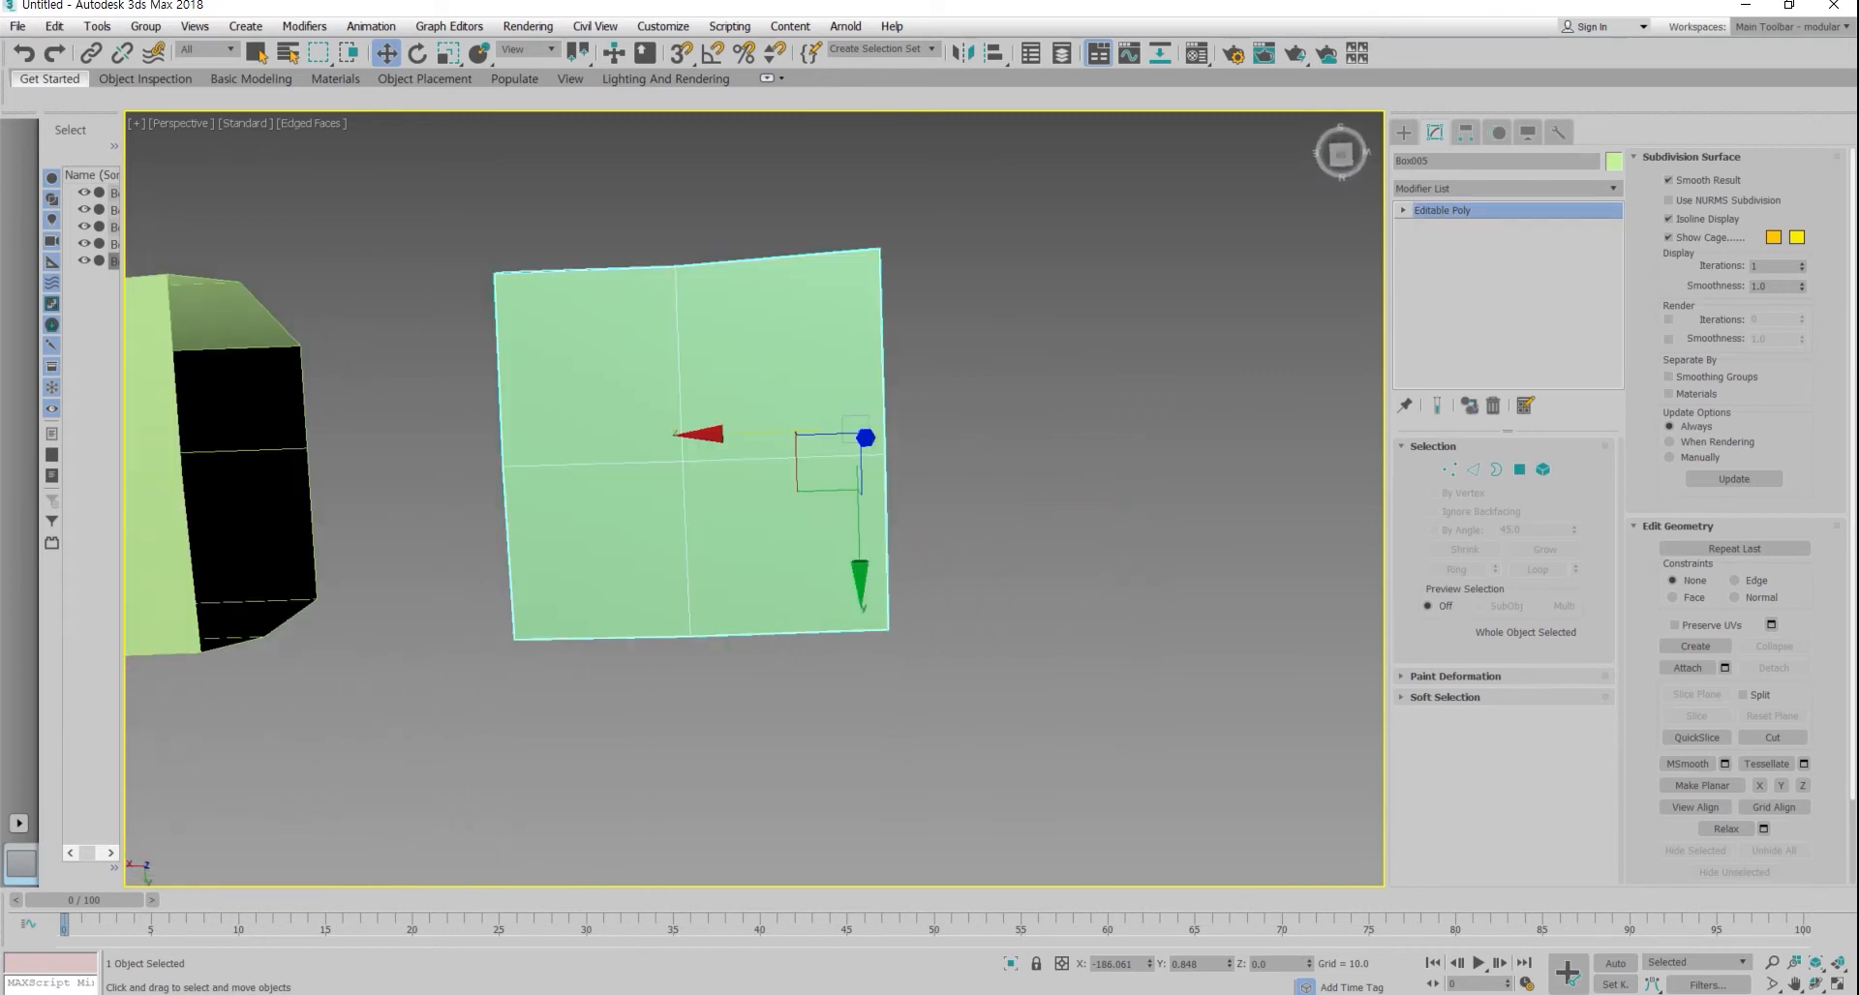
{"action": "middle_click_drag", "start_coordinate": [906, 639], "coordinate": [1071, 800]}
{"action": "key", "text": "1"}
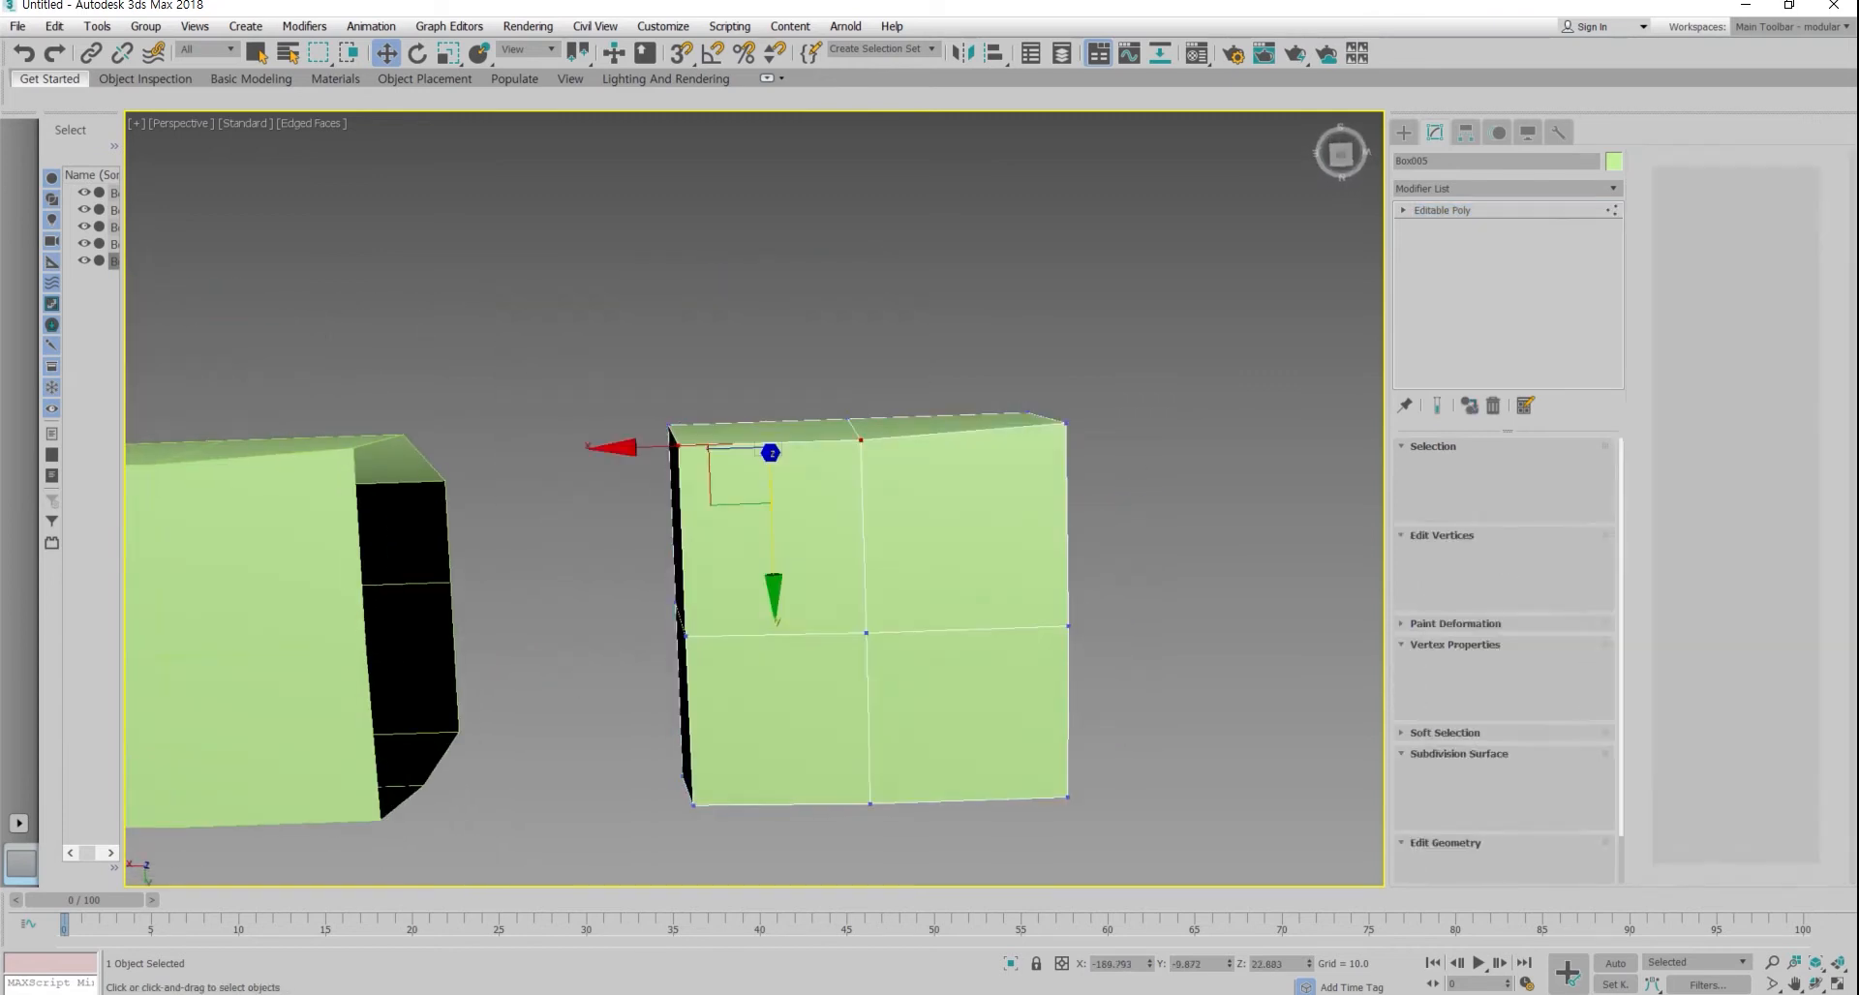
{"action": "left_click", "coordinate": [1066, 423]}
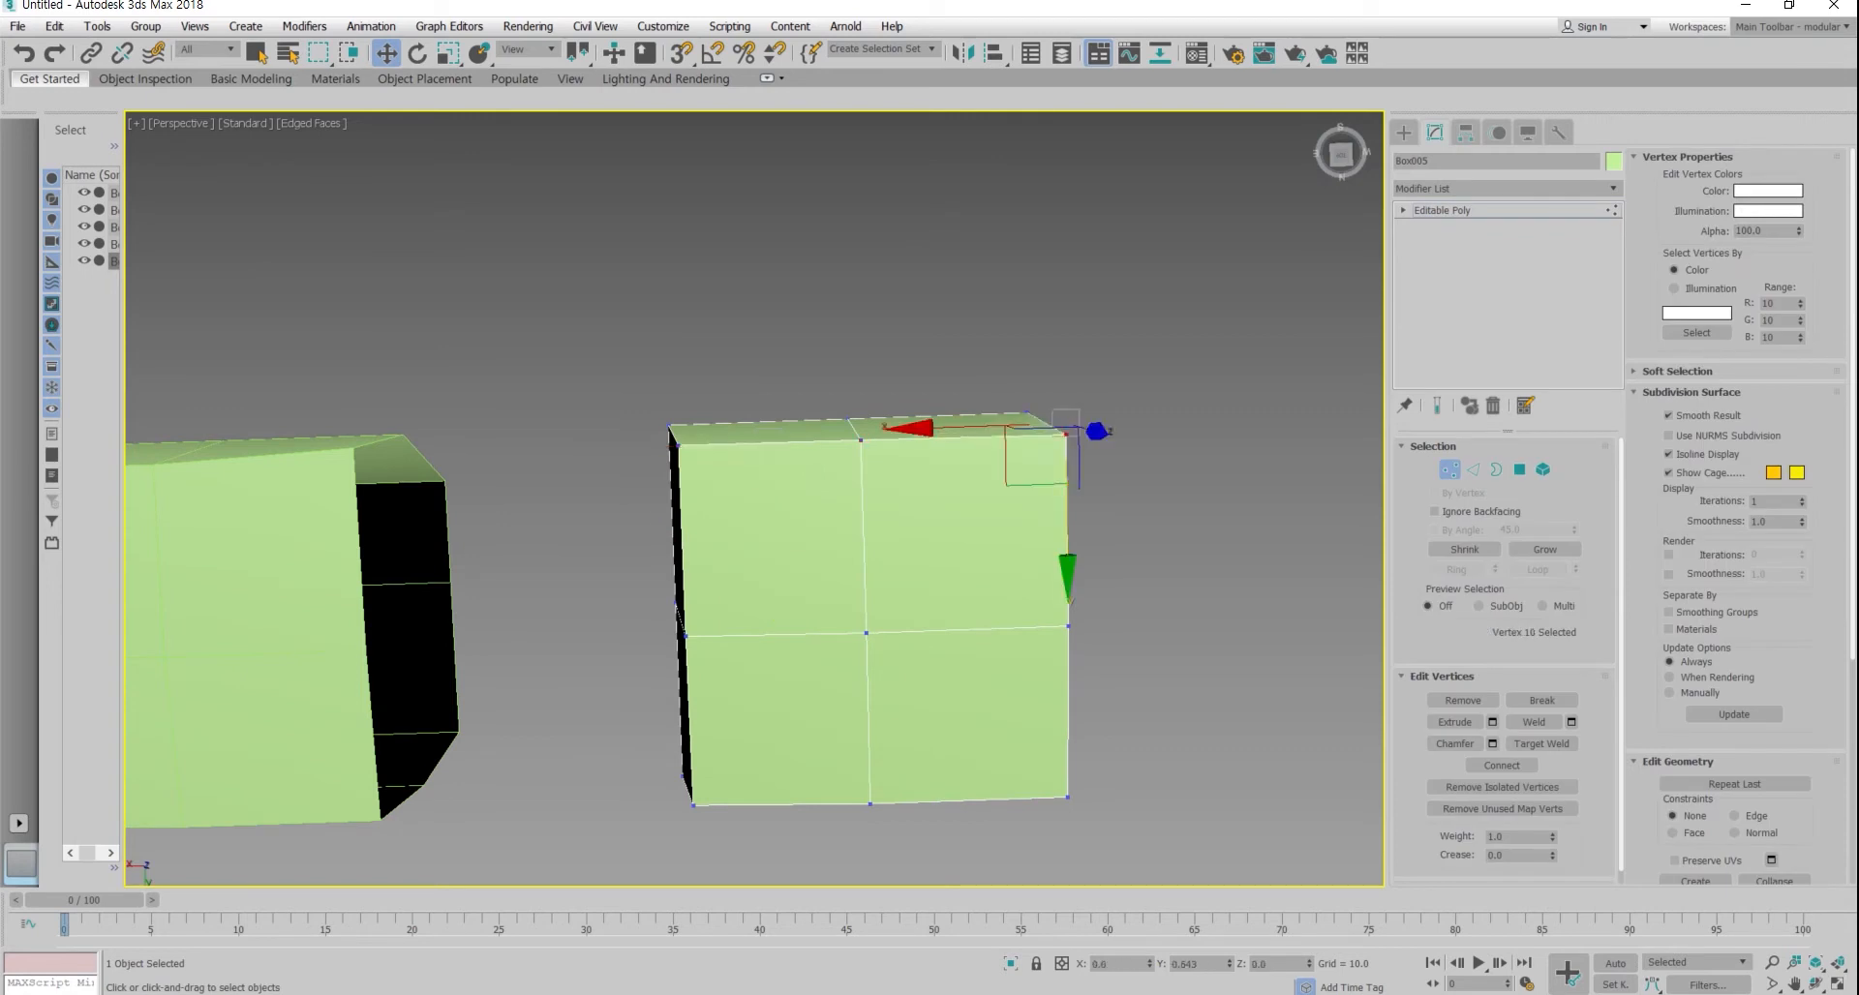
Step: Move the corner vertices at both ends of the closed outer side inward to round the top outline
{"action": "left_click_drag", "start_coordinate": [596, 376], "coordinate": [724, 557]}
{"action": "left_click_drag", "start_coordinate": [641, 470], "coordinate": [670, 487]}
{"action": "left_click_drag", "start_coordinate": [745, 854], "coordinate": [691, 785]}
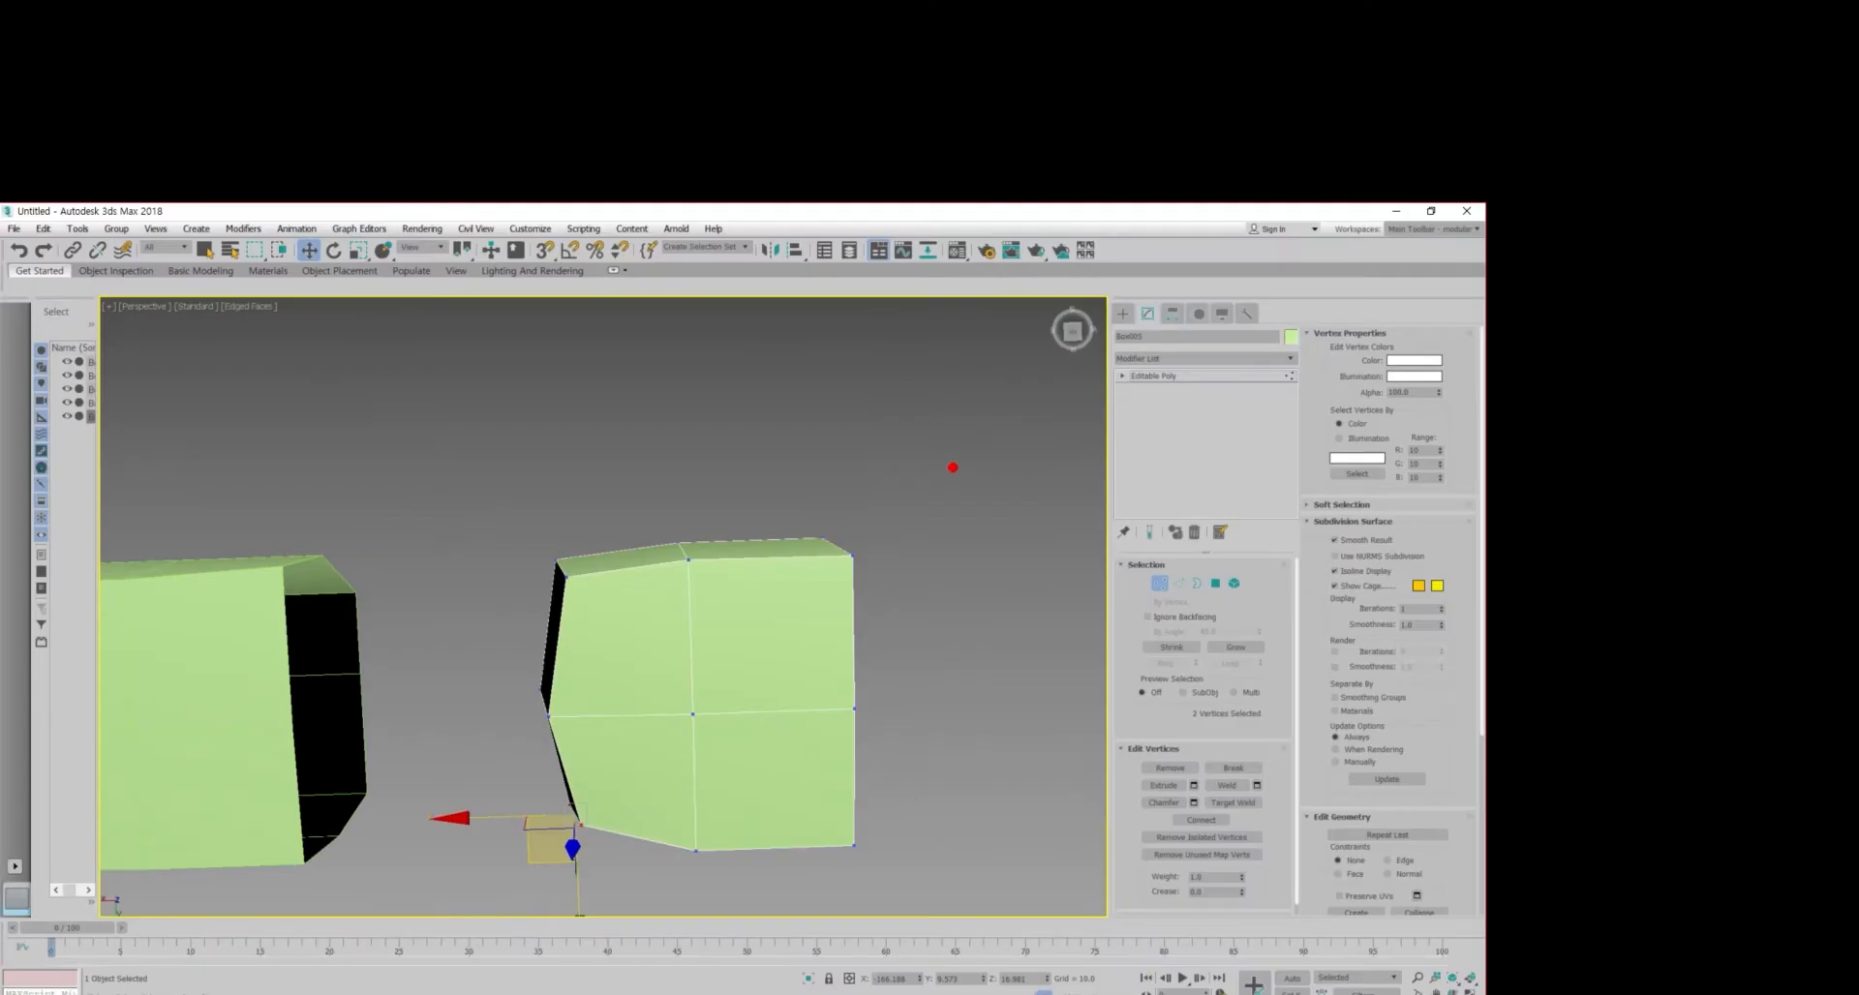
{"action": "mouse_move", "coordinate": [830, 537]}
{"action": "left_mouse_down"}
{"action": "mouse_move", "coordinate": [552, 625]}
{"action": "mouse_move", "coordinate": [593, 818]}
{"action": "mouse_move", "coordinate": [838, 866]}
{"action": "left_mouse_up"}
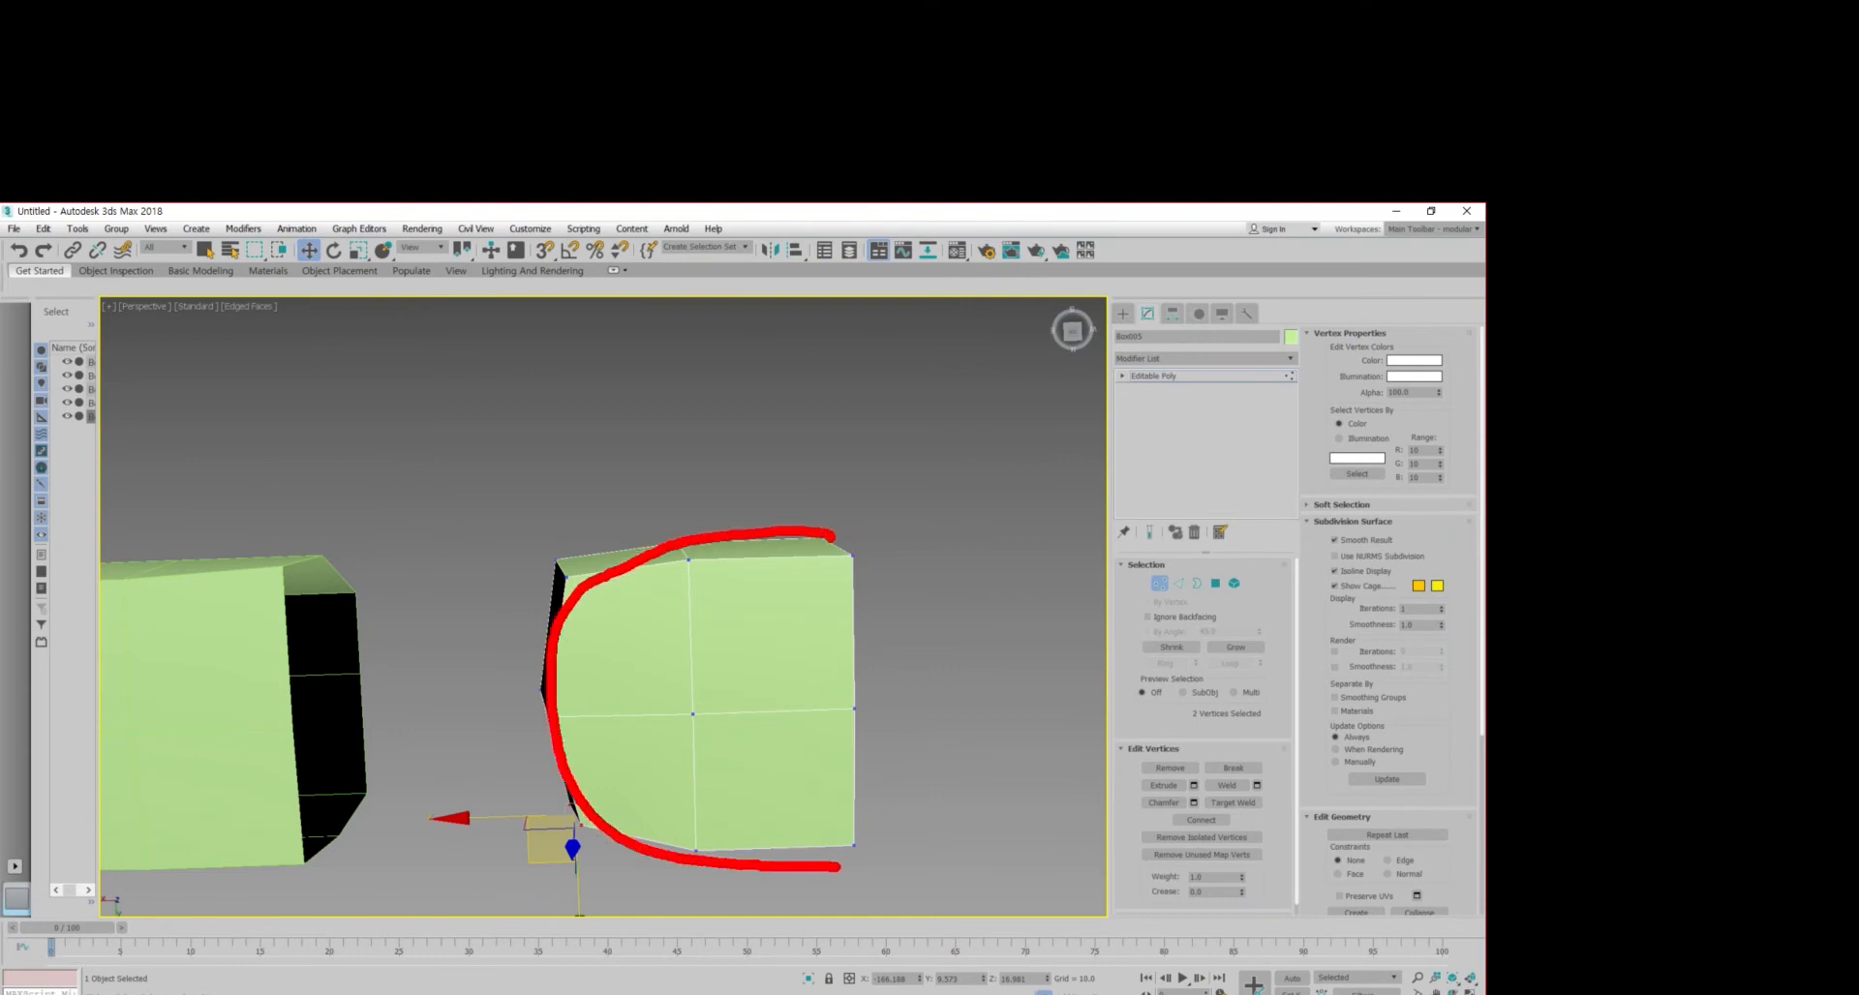
{"action": "key", "text": "Escape"}
Step: Move further individual corner vertices on the closed outer side inward to soften the half box's edges
{"action": "scroll", "coordinate": [742, 580], "scroll_direction": "down", "scroll_amount": 5}
{"action": "mouse_move", "coordinate": [733, 765]}
{"action": "middle_mouse_down", "text": "alt"}
{"action": "mouse_move", "coordinate": [725, 678]}
{"action": "mouse_move", "coordinate": [668, 755]}
{"action": "middle_mouse_up", "text": "alt"}
{"action": "scroll", "coordinate": [725, 678], "scroll_direction": "up", "scroll_amount": 2}
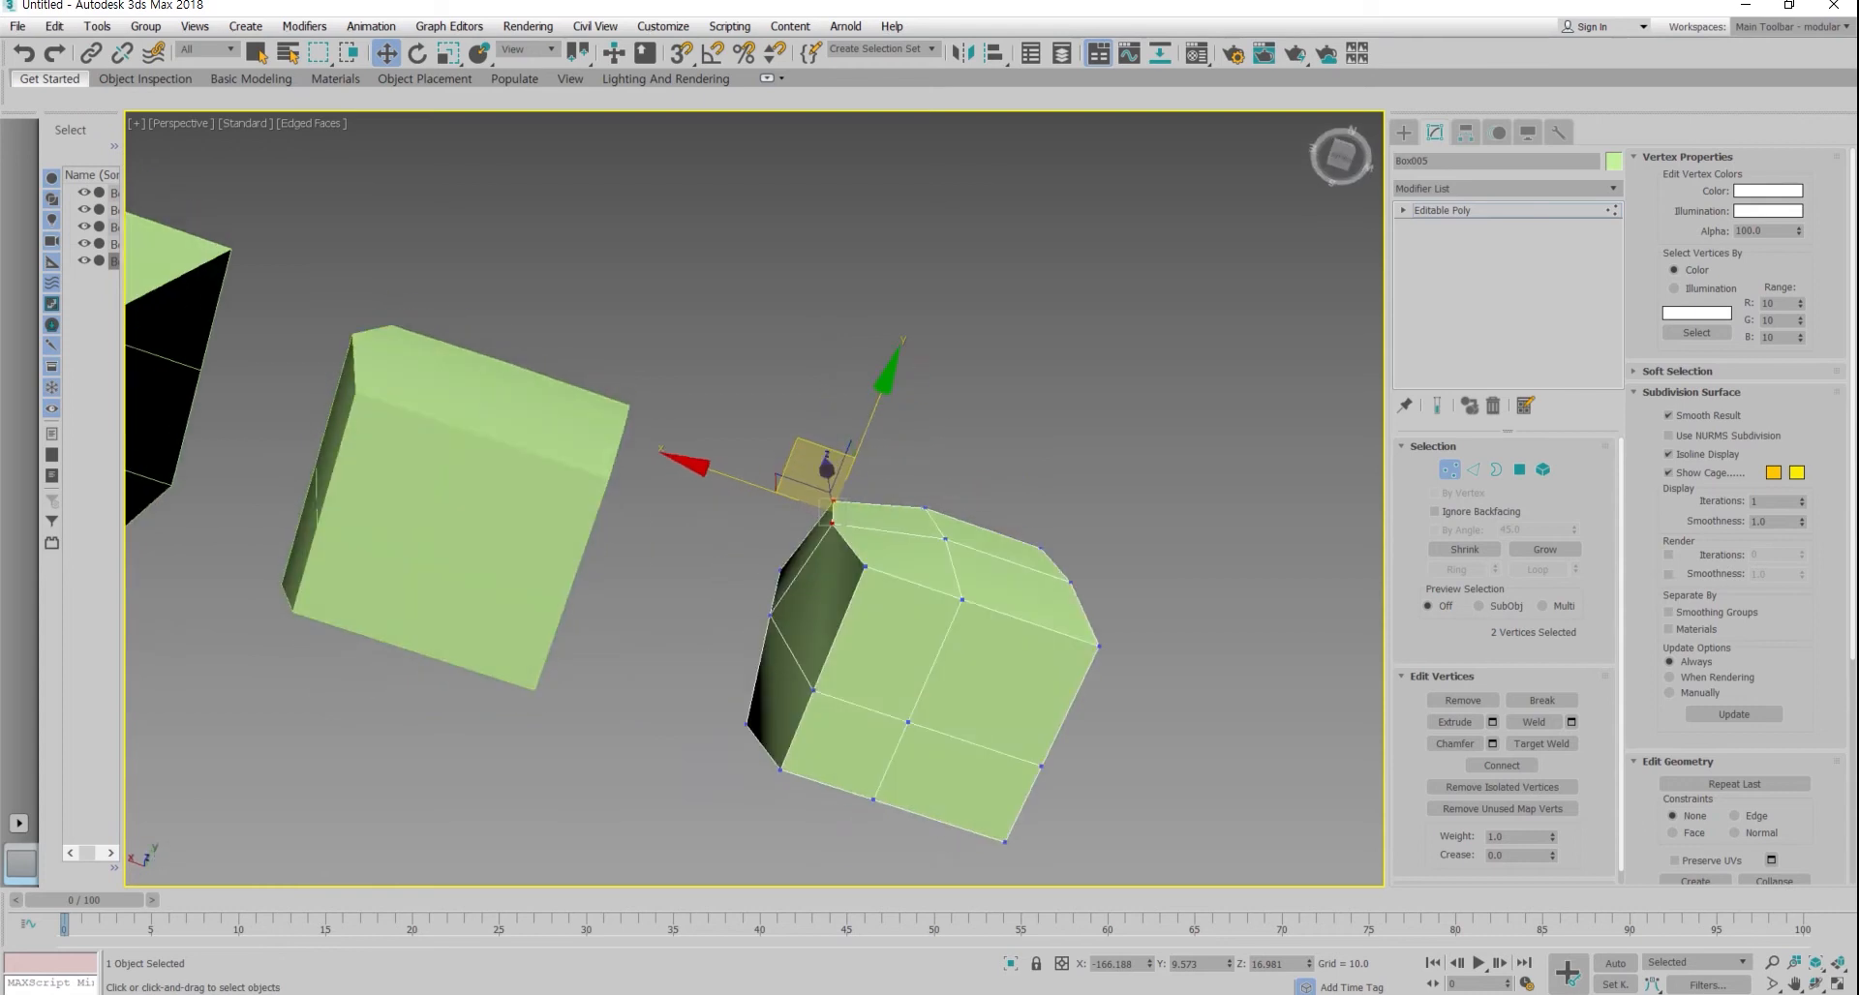
{"action": "left_click", "coordinate": [864, 566]}
{"action": "left_click_drag", "start_coordinate": [813, 549], "coordinate": [848, 556]}
{"action": "middle_click_drag", "start_coordinate": [755, 499], "coordinate": [765, 620], "text": "alt"}
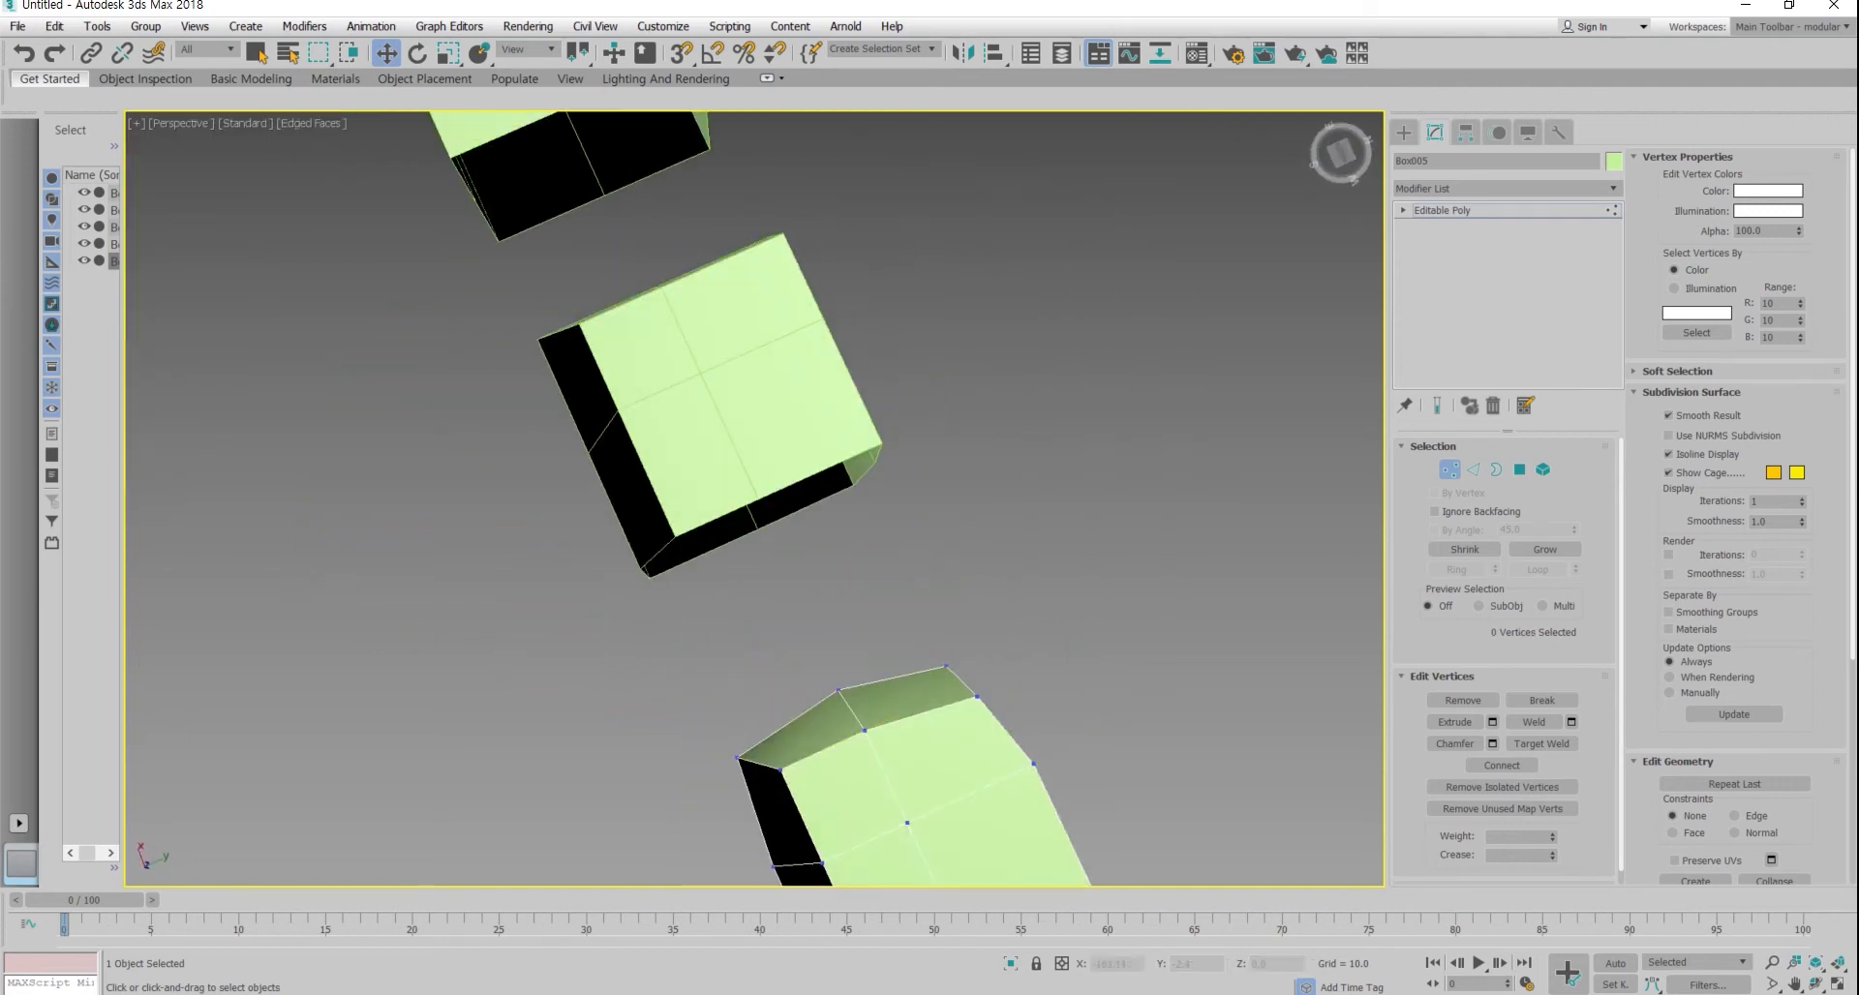
{"action": "left_click_drag", "start_coordinate": [777, 764], "coordinate": [802, 782]}
Step: Lower the middle and inner-edge top vertices on the +Y side to round off the half box's upper edge
{"action": "scroll", "coordinate": [755, 498], "scroll_direction": "down", "scroll_amount": 3}
{"action": "middle_click_drag", "start_coordinate": [755, 499], "coordinate": [809, 590], "text": "alt"}
{"action": "scroll", "coordinate": [808, 600], "scroll_direction": "up", "scroll_amount": 5}
{"action": "left_click", "coordinate": [883, 602]}
{"action": "left_click", "coordinate": [817, 601]}
{"action": "middle_click_drag", "start_coordinate": [817, 601], "coordinate": [890, 594], "text": "alt"}
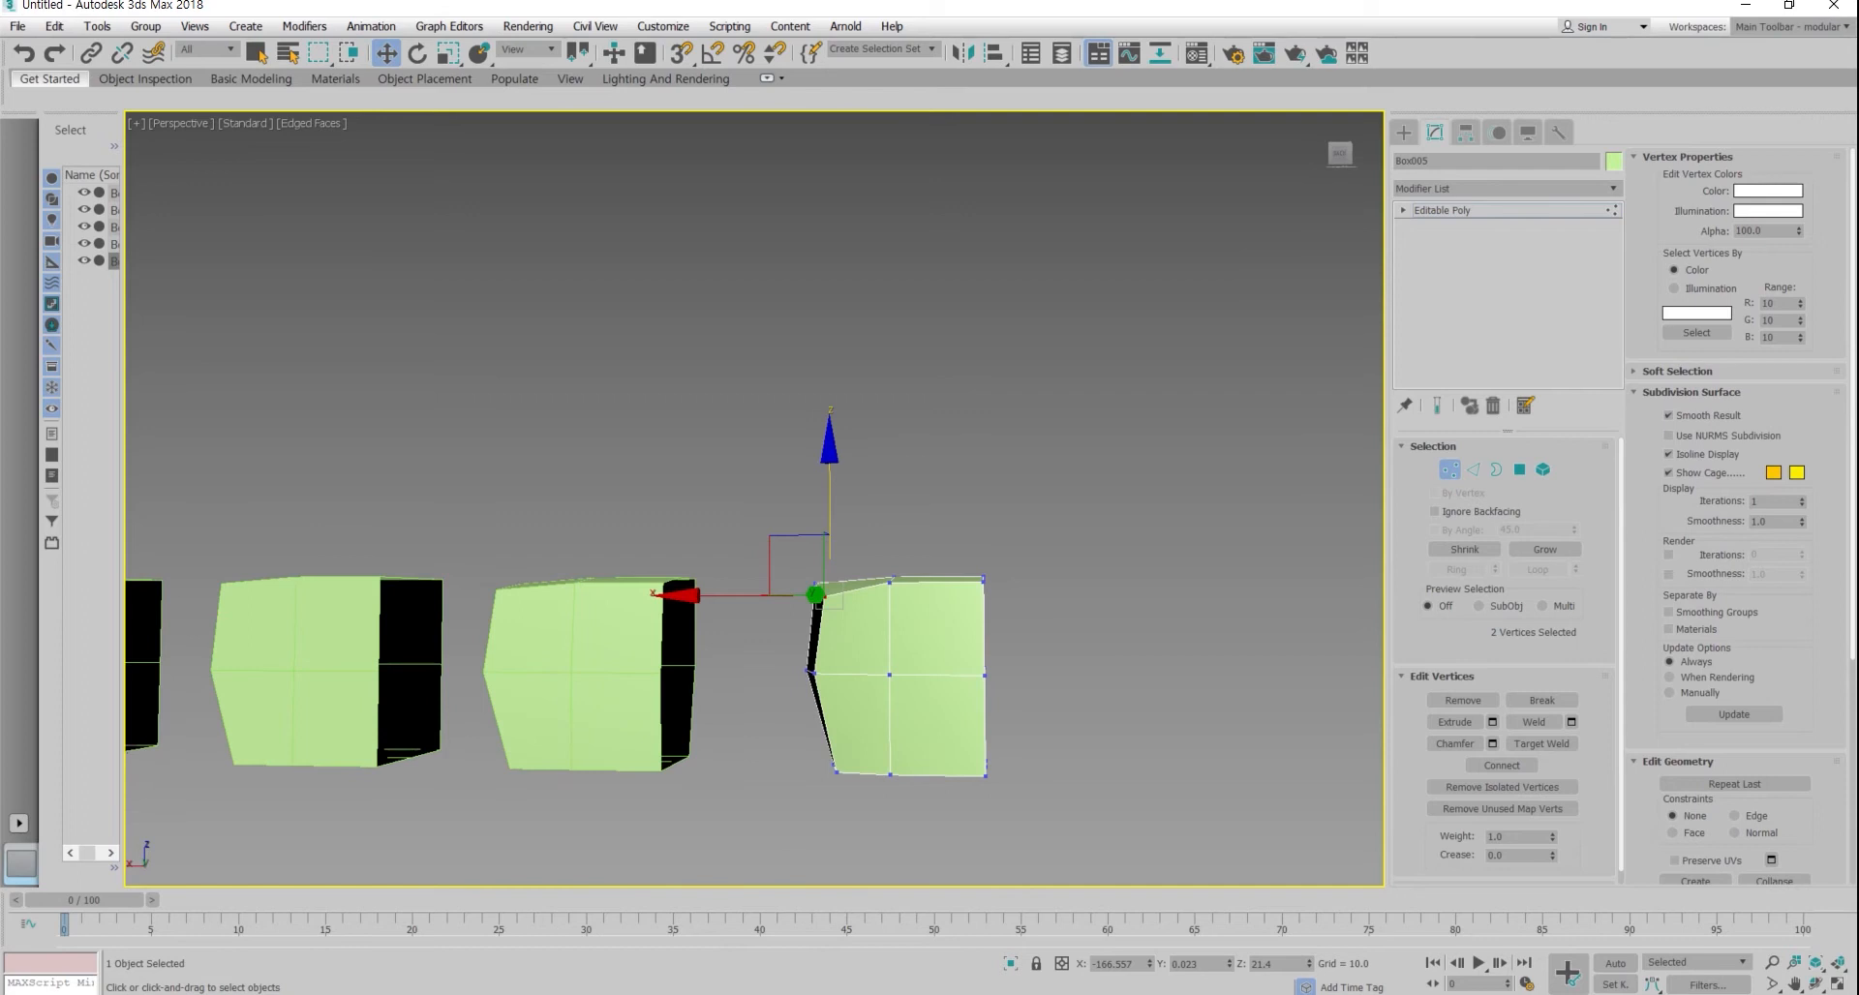
{"action": "left_click", "coordinate": [883, 581]}
{"action": "left_click", "coordinate": [984, 579]}
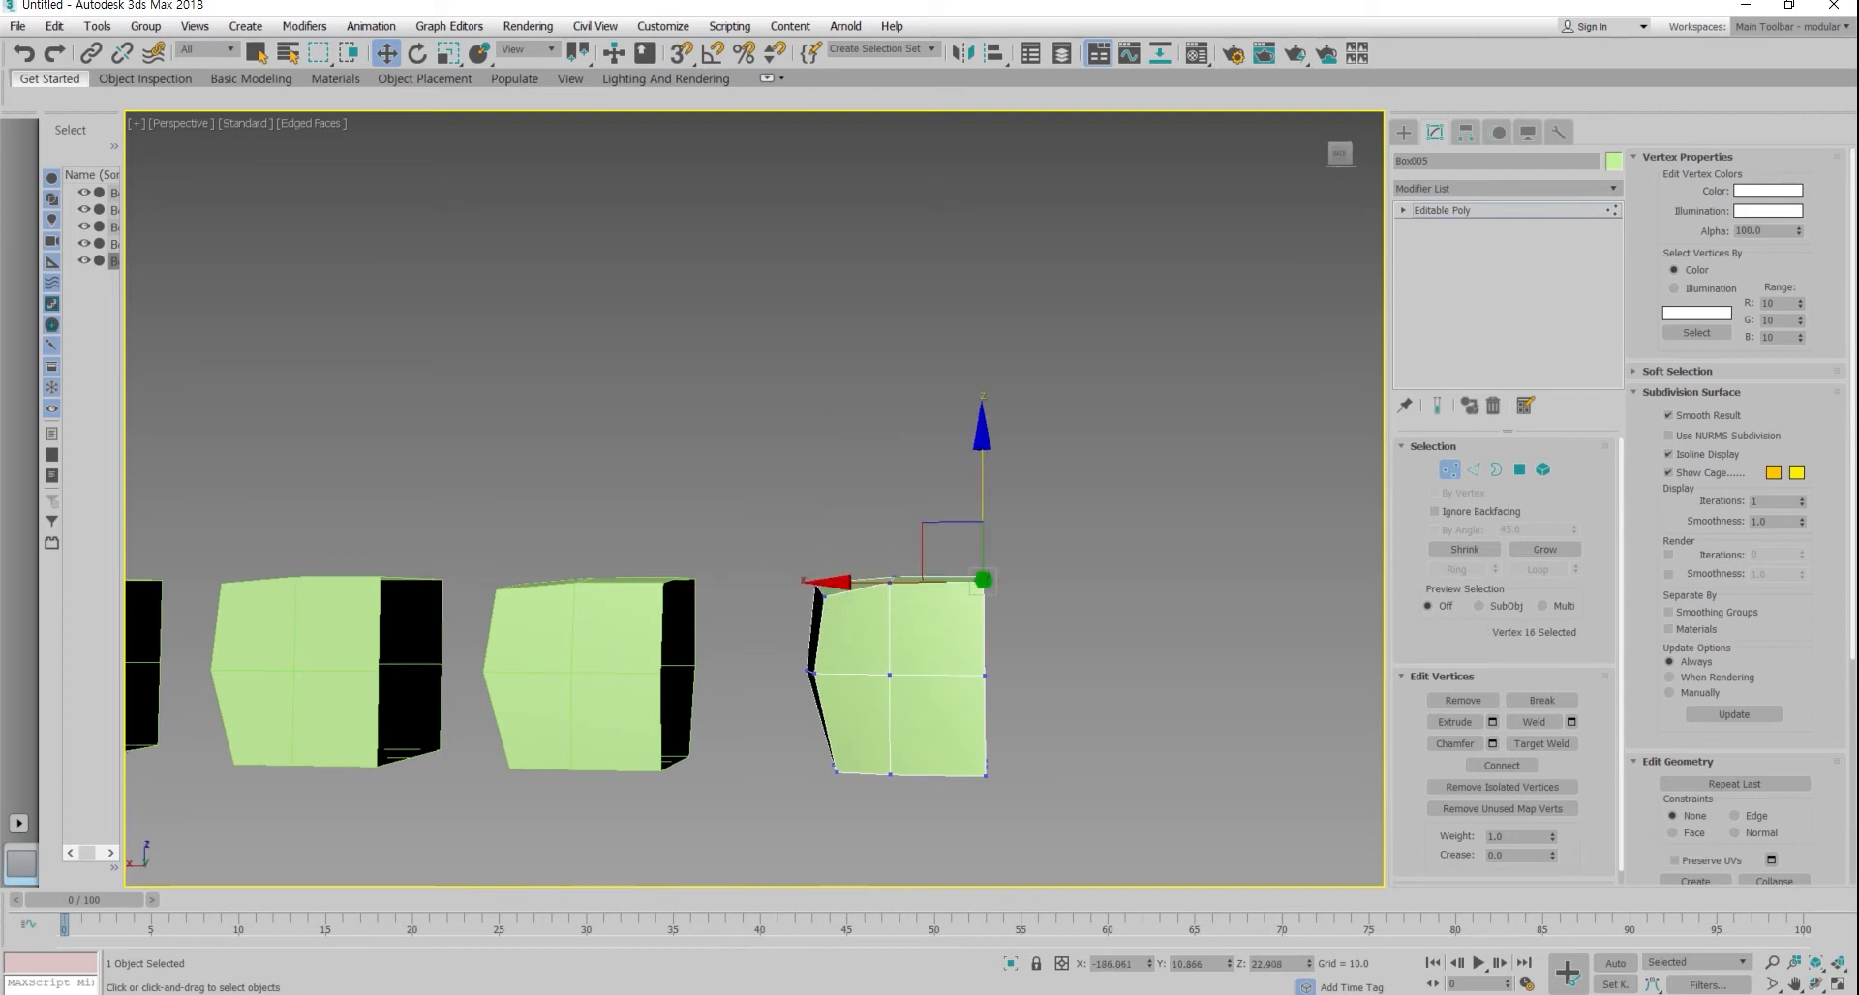
{"action": "left_click", "coordinate": [889, 581], "text": "ctrl"}
{"action": "left_click_drag", "start_coordinate": [935, 513], "coordinate": [934, 520]}
{"action": "left_click", "coordinate": [984, 581]}
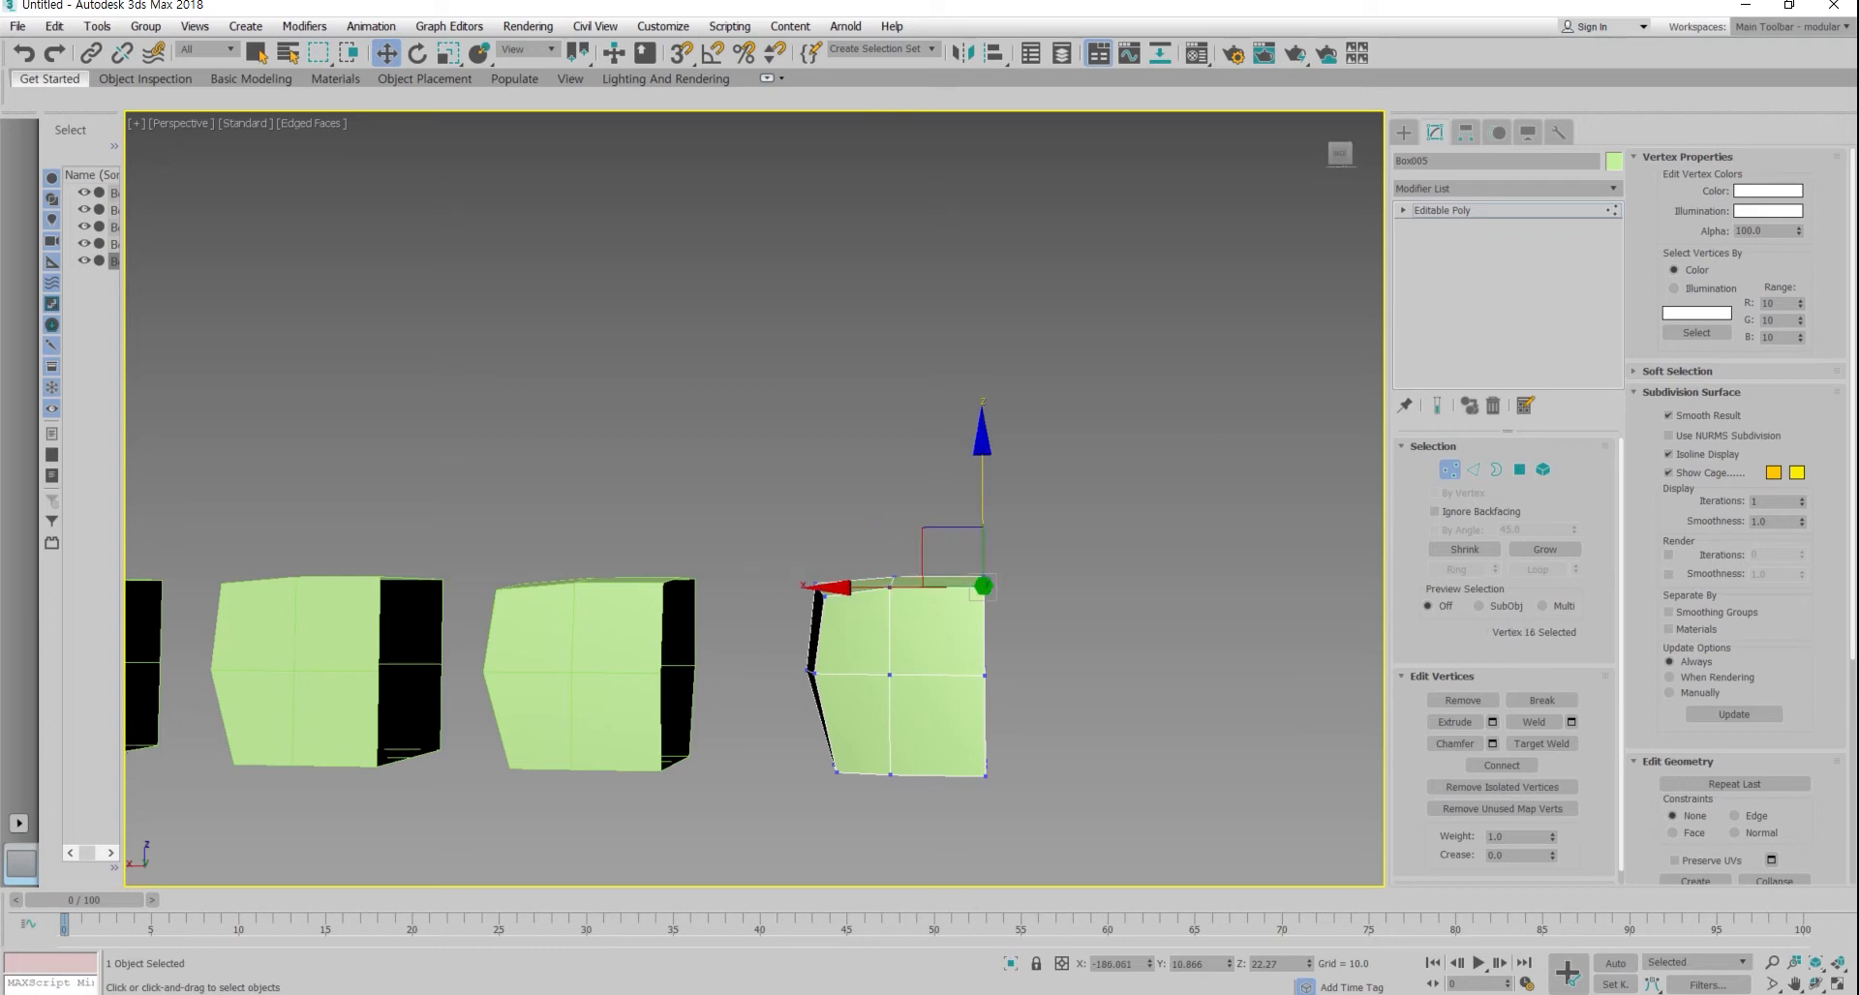
{"action": "middle_click_drag", "start_coordinate": [984, 581], "coordinate": [891, 644], "text": "alt"}
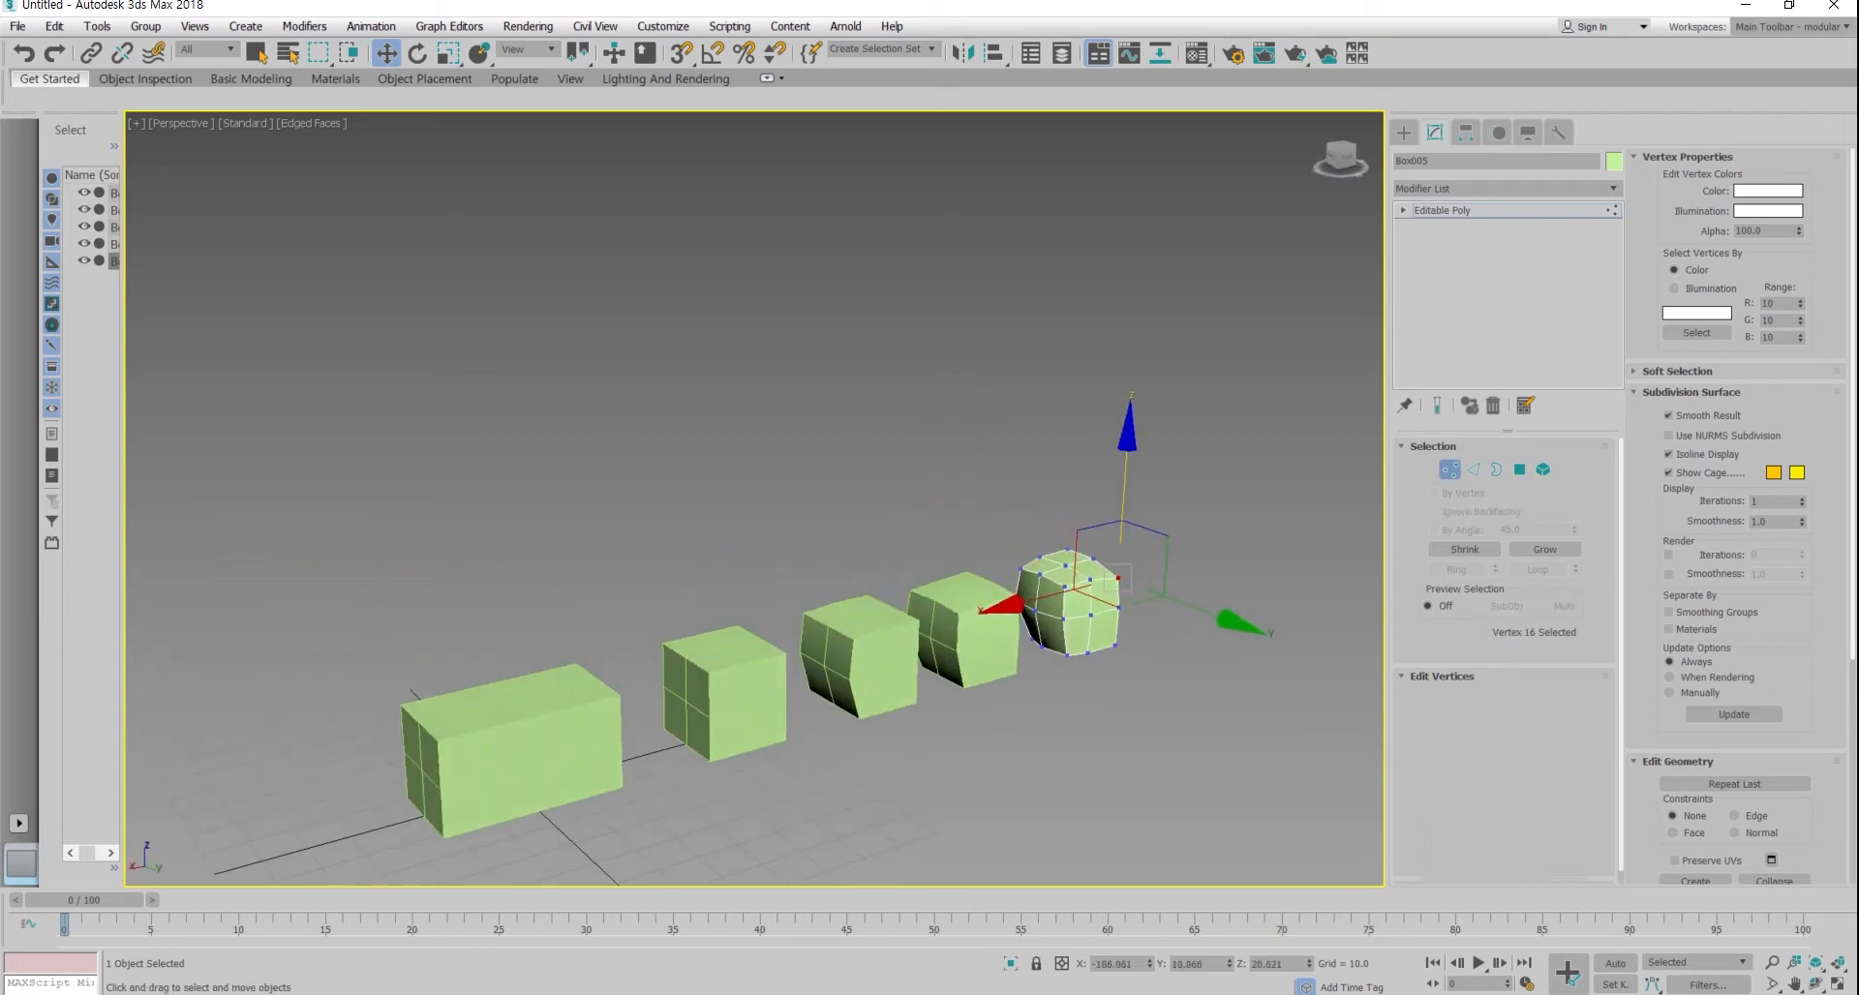
Step: Leave vertex editing and delete the original box and the three earlier half boxes, keeping only the newest one
{"action": "key", "text": "1"}
{"action": "scroll", "coordinate": [968, 532], "scroll_direction": "up", "scroll_amount": 3}
{"action": "middle_click_drag", "start_coordinate": [736, 532], "coordinate": [782, 538]}
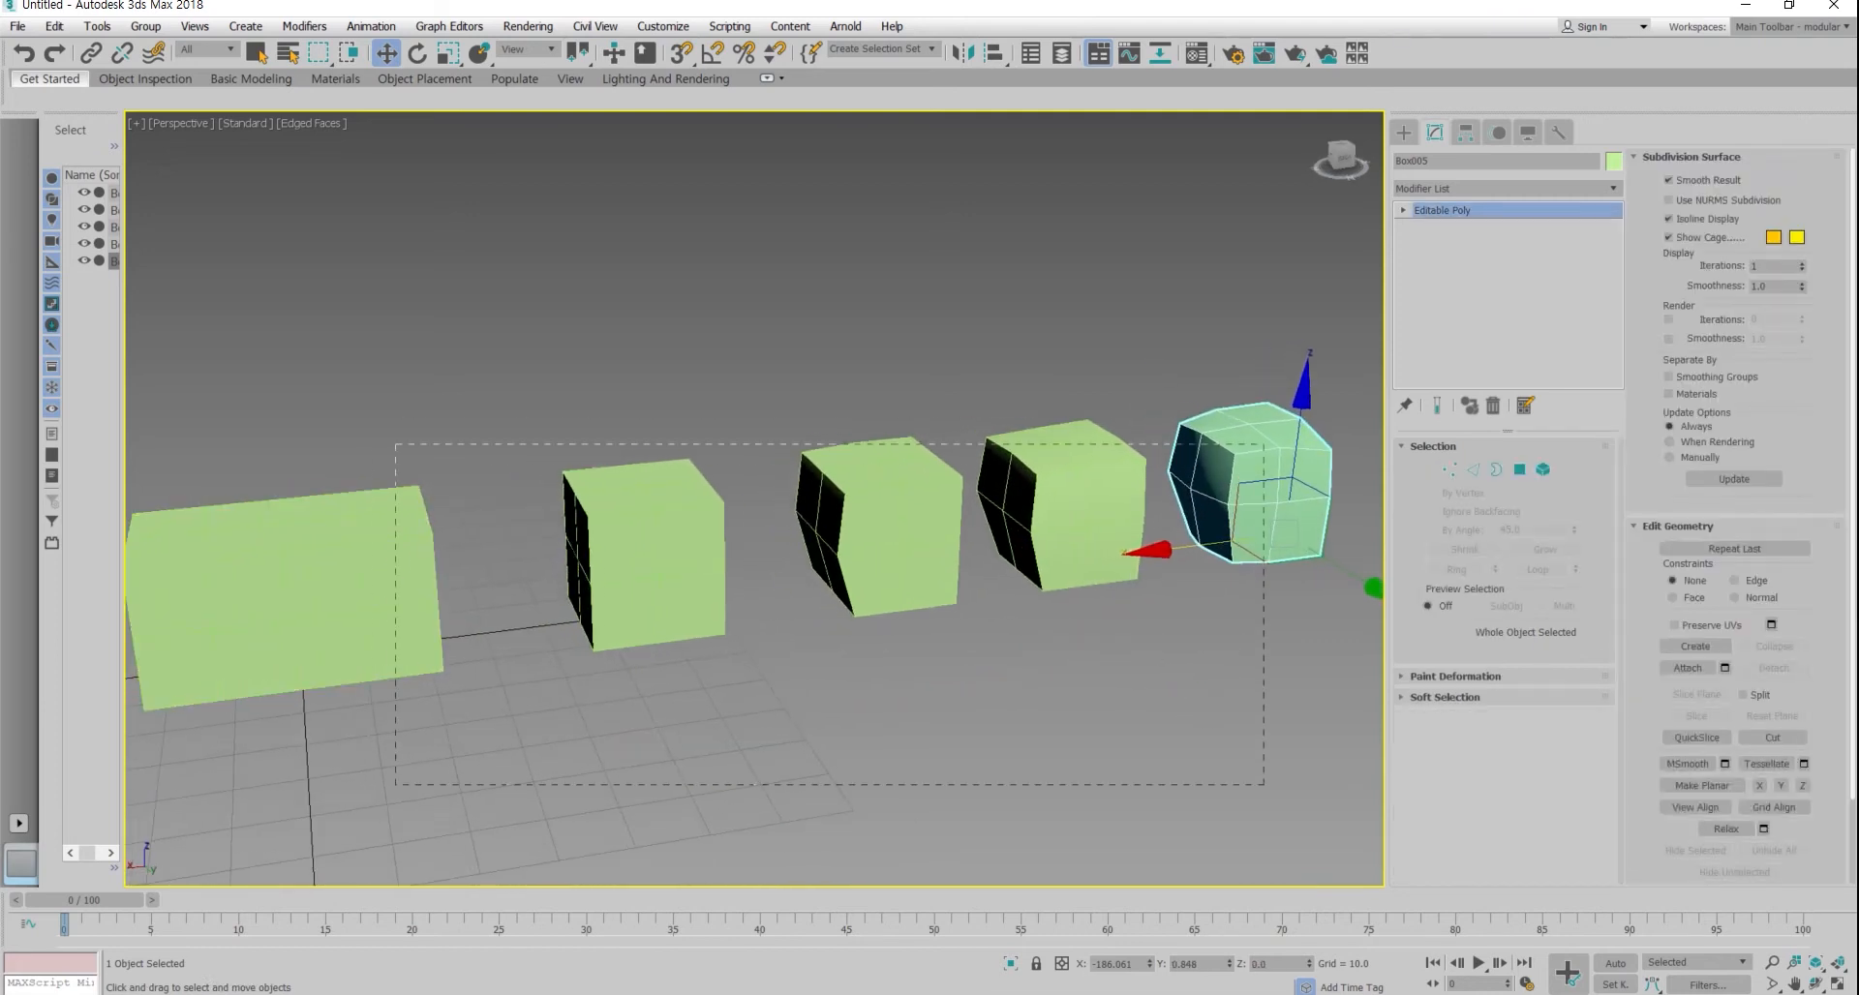
{"action": "left_click_drag", "start_coordinate": [1264, 444], "coordinate": [395, 784]}
{"action": "key", "text": "q"}
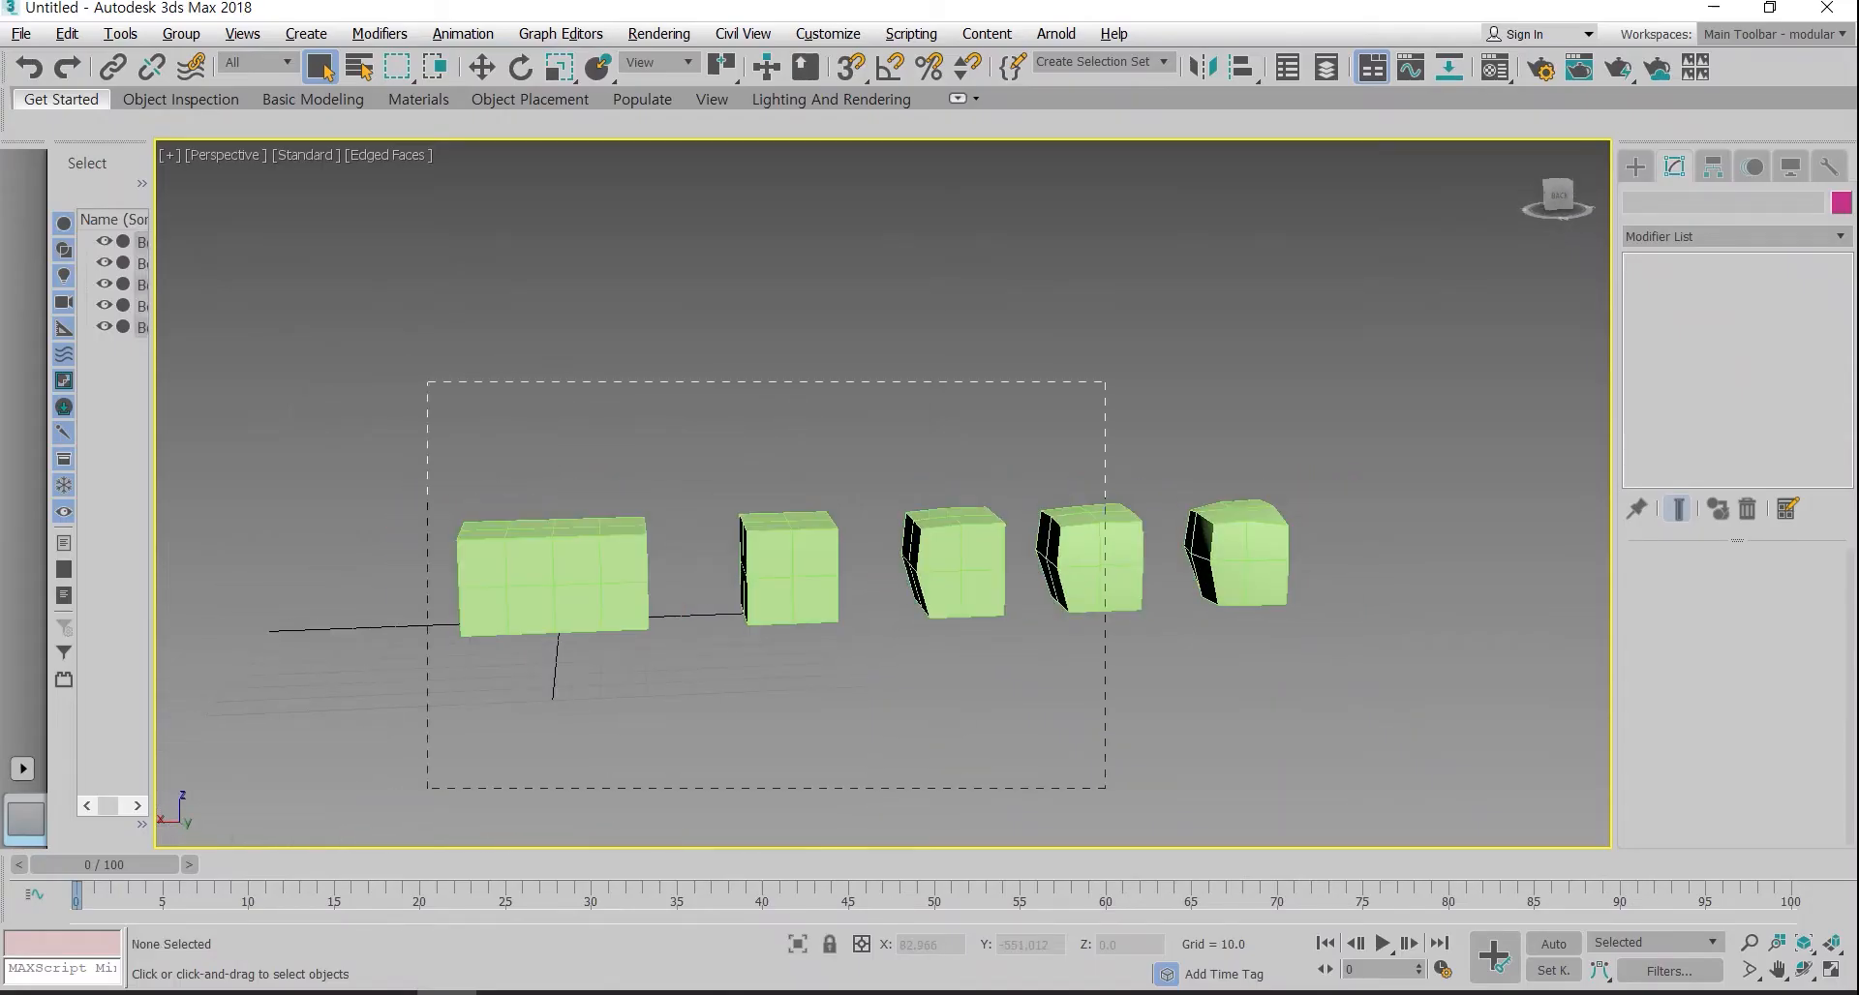
{"action": "left_click_drag", "start_coordinate": [427, 382], "coordinate": [1104, 788]}
{"action": "key", "text": "w"}
{"action": "key", "text": "Delete"}
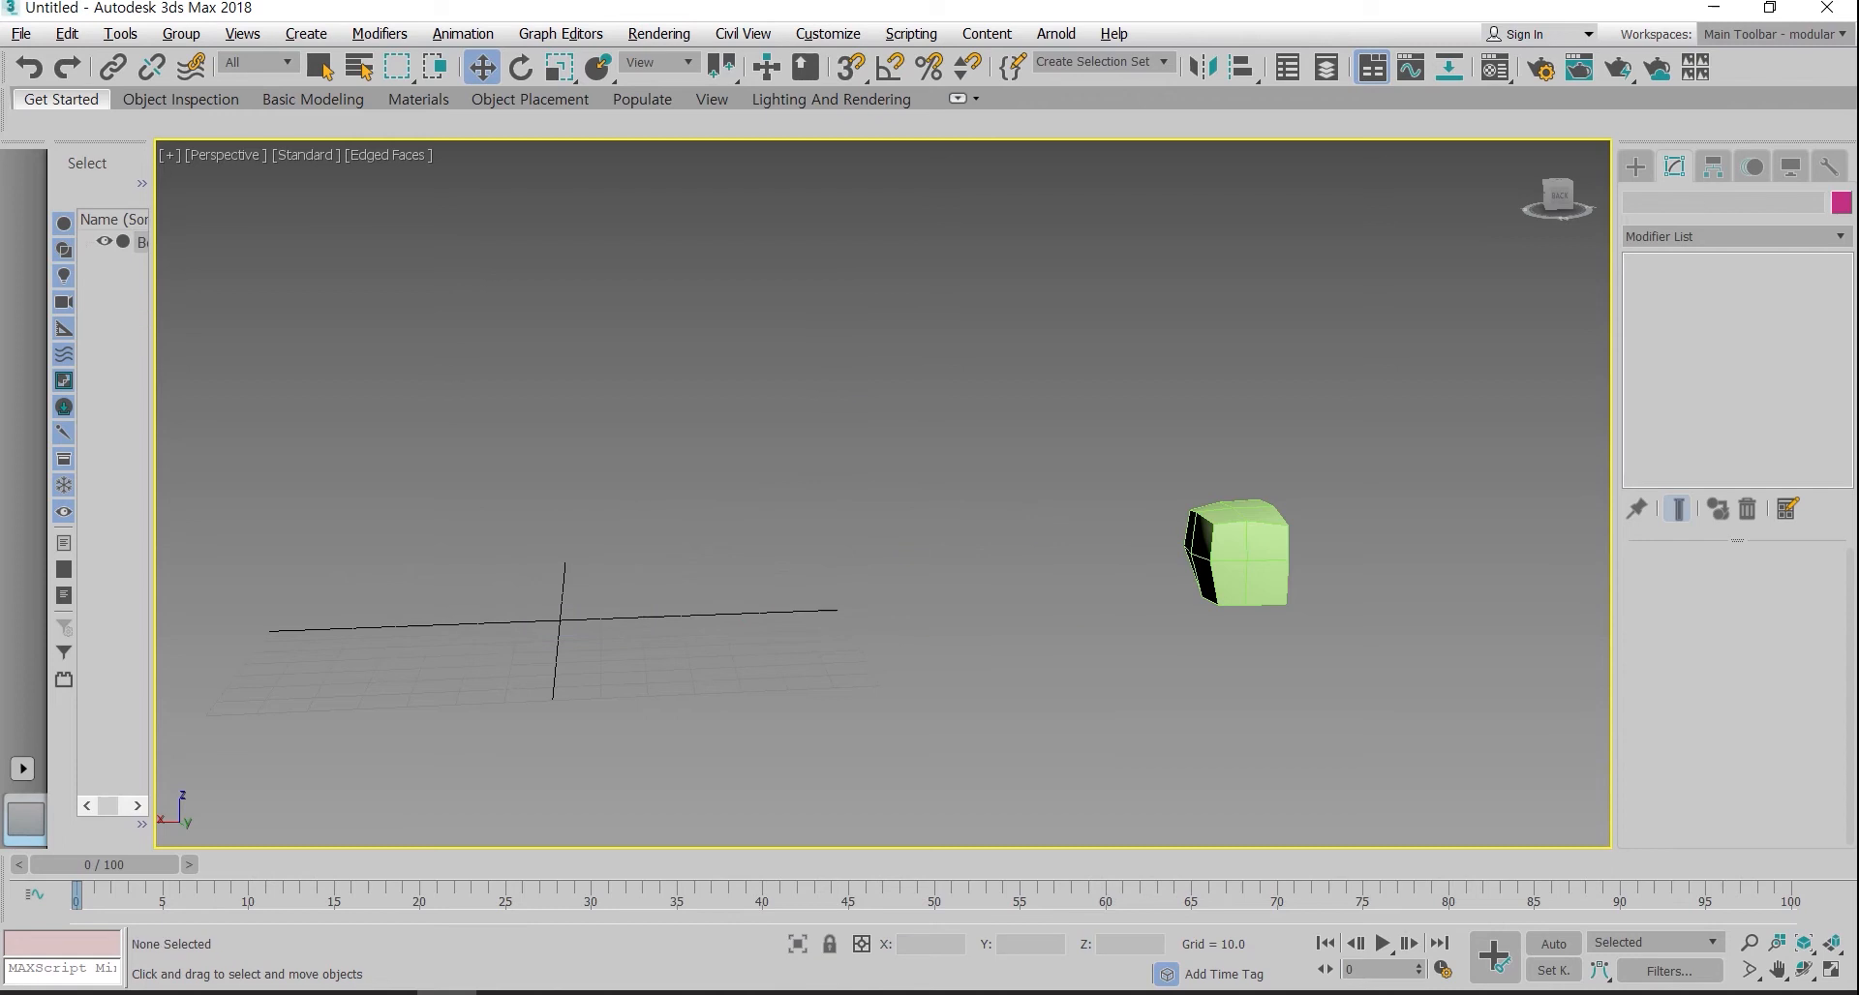
Step: Move the remaining half box along X to the world origin, at about X 0.4
{"action": "left_click_drag", "start_coordinate": [1343, 592], "coordinate": [1342, 592]}
{"action": "left_click_drag", "start_coordinate": [1167, 604], "coordinate": [446, 626]}
{"action": "middle_click_drag", "start_coordinate": [581, 542], "coordinate": [1000, 761], "text": "alt"}
{"action": "scroll", "coordinate": [500, 598], "scroll_direction": "up", "scroll_amount": 3}
{"action": "left_click_drag", "start_coordinate": [989, 708], "coordinate": [925, 789]}
{"action": "left_click_drag", "start_coordinate": [941, 728], "coordinate": [1012, 764]}
{"action": "key", "text": "Escape"}
{"action": "scroll", "coordinate": [886, 678], "scroll_direction": "down", "scroll_amount": 3}
{"action": "mouse_move", "coordinate": [886, 678]}
{"action": "middle_mouse_down", "text": "alt"}
{"action": "mouse_move", "coordinate": [987, 620]}
{"action": "mouse_move", "coordinate": [997, 590]}
{"action": "middle_mouse_up", "text": "alt"}
{"action": "mouse_move", "coordinate": [938, 743]}
{"action": "middle_mouse_down"}
{"action": "mouse_move", "coordinate": [937, 653]}
{"action": "mouse_move", "coordinate": [1035, 712]}
{"action": "mouse_move", "coordinate": [886, 658]}
{"action": "mouse_move", "coordinate": [920, 629]}
{"action": "middle_mouse_up"}
{"action": "scroll", "coordinate": [937, 652], "scroll_direction": "up", "scroll_amount": 5}
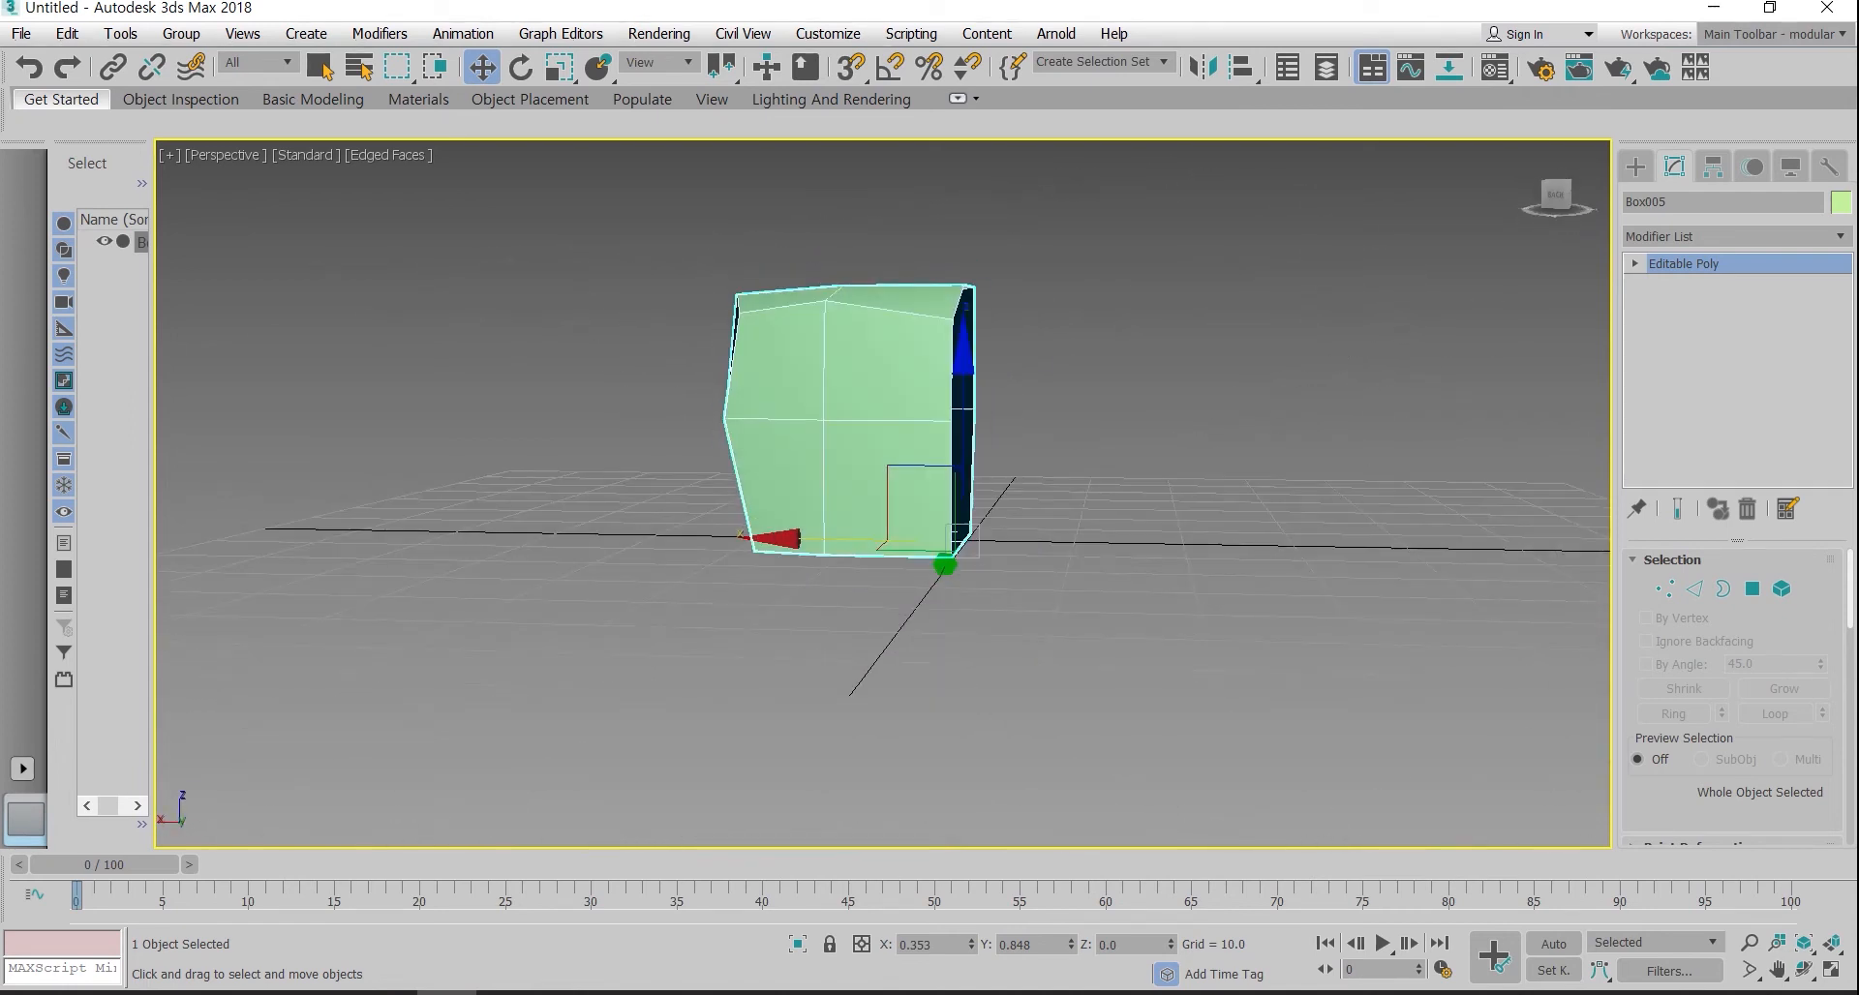
Step: Expand the sub-object levels of the half box's Editable Poly, leaving the whole object active
{"action": "left_click", "coordinate": [1733, 236]}
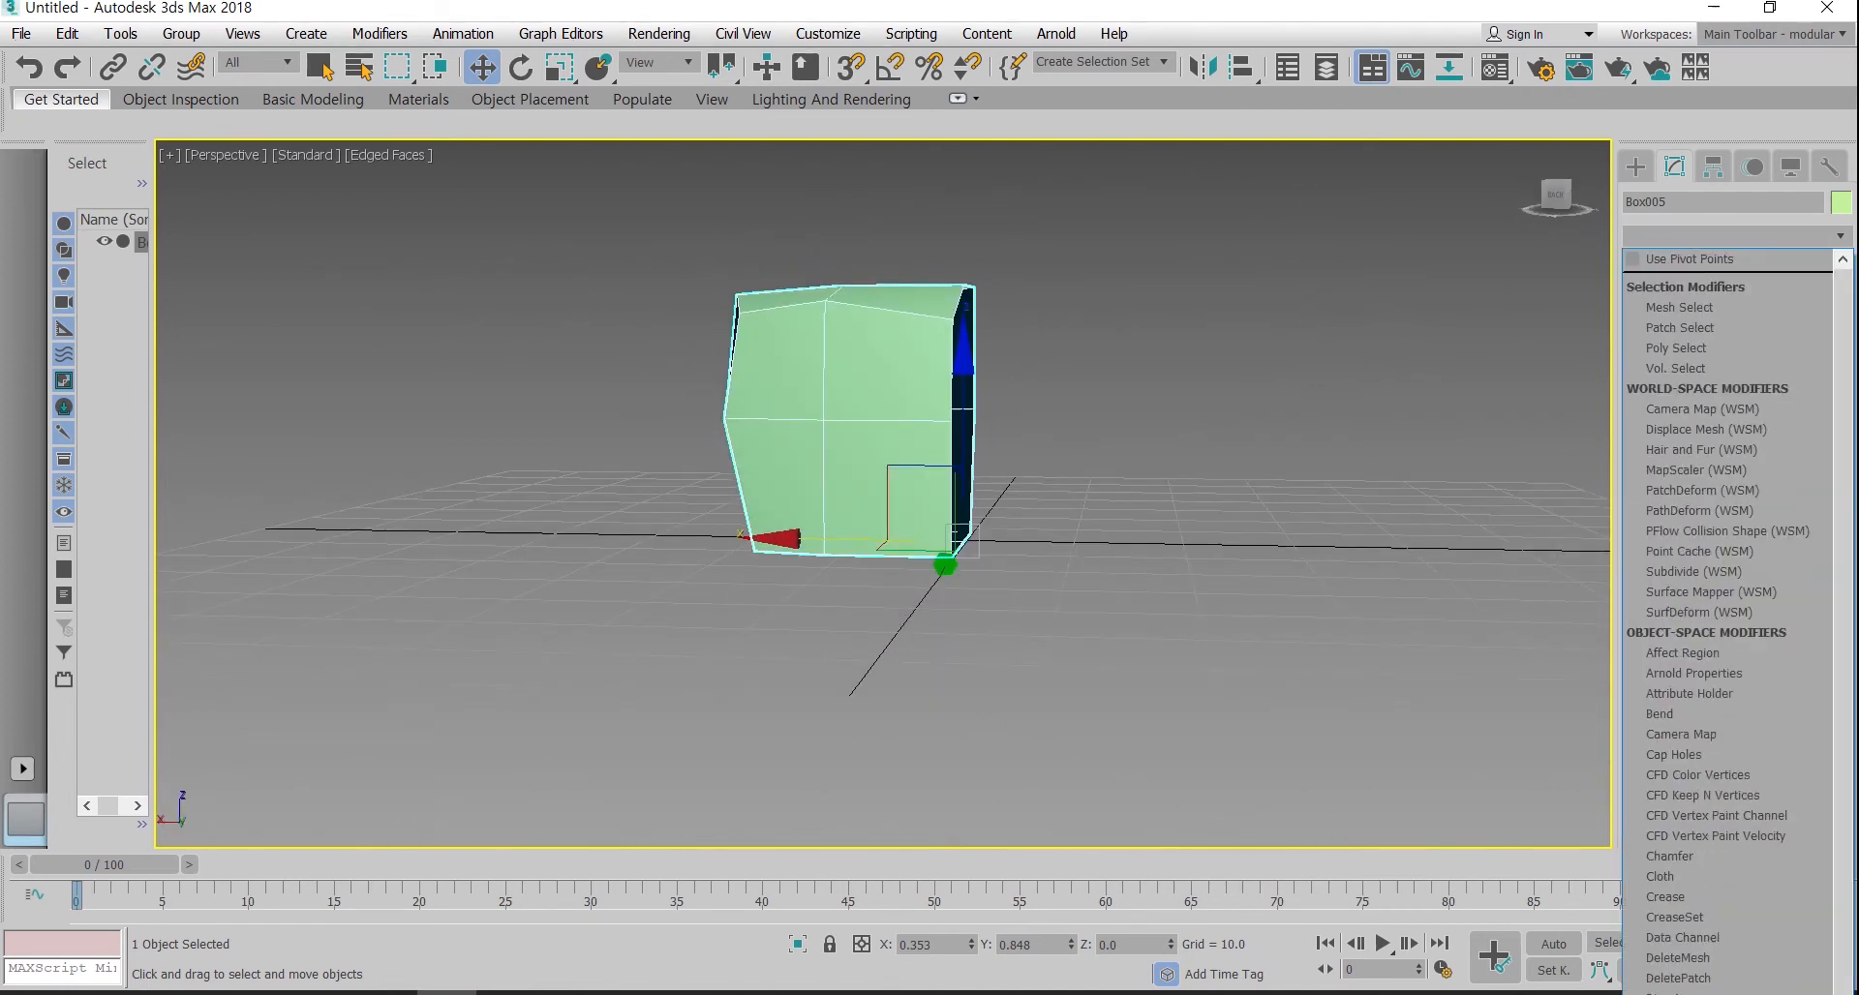
{"action": "key", "text": "Escape"}
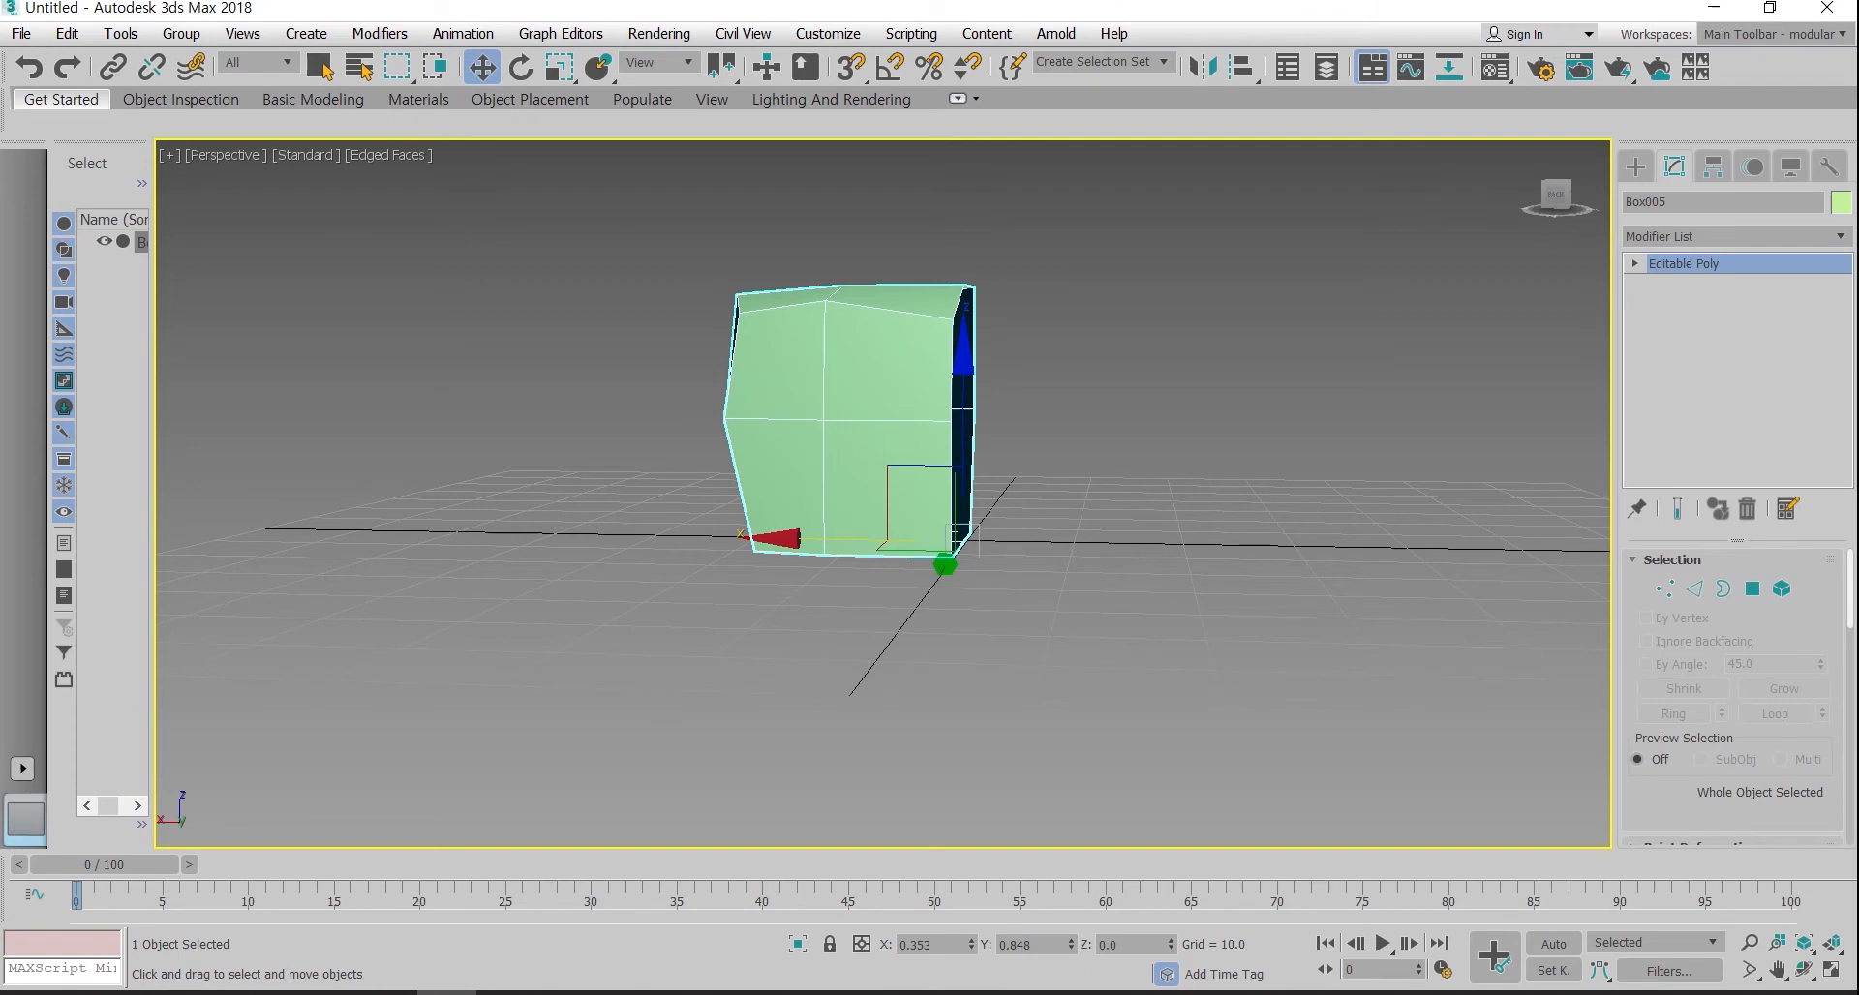
{"action": "left_click", "coordinate": [1635, 264]}
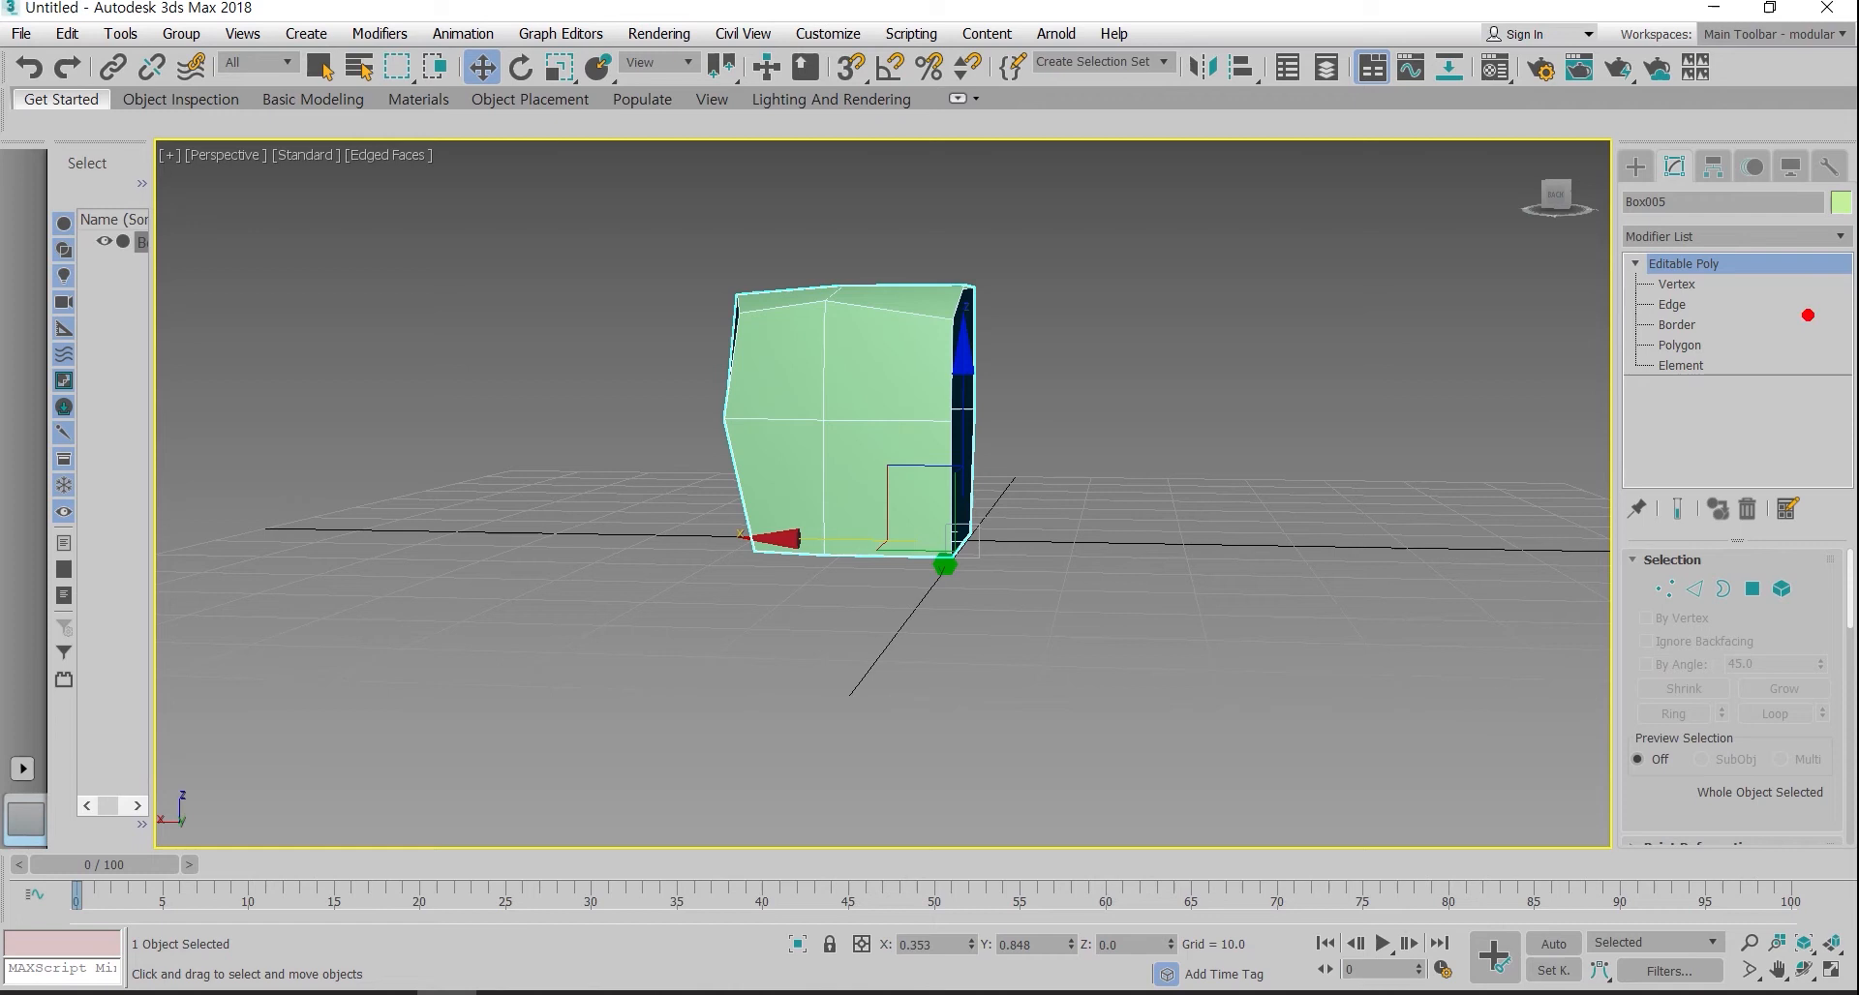
{"action": "mouse_move", "coordinate": [1837, 282]}
{"action": "left_mouse_down"}
{"action": "mouse_move", "coordinate": [1809, 362]}
{"action": "mouse_move", "coordinate": [1818, 290]}
{"action": "mouse_move", "coordinate": [1850, 385]}
{"action": "left_mouse_up"}
{"action": "left_click", "coordinate": [1799, 383]}
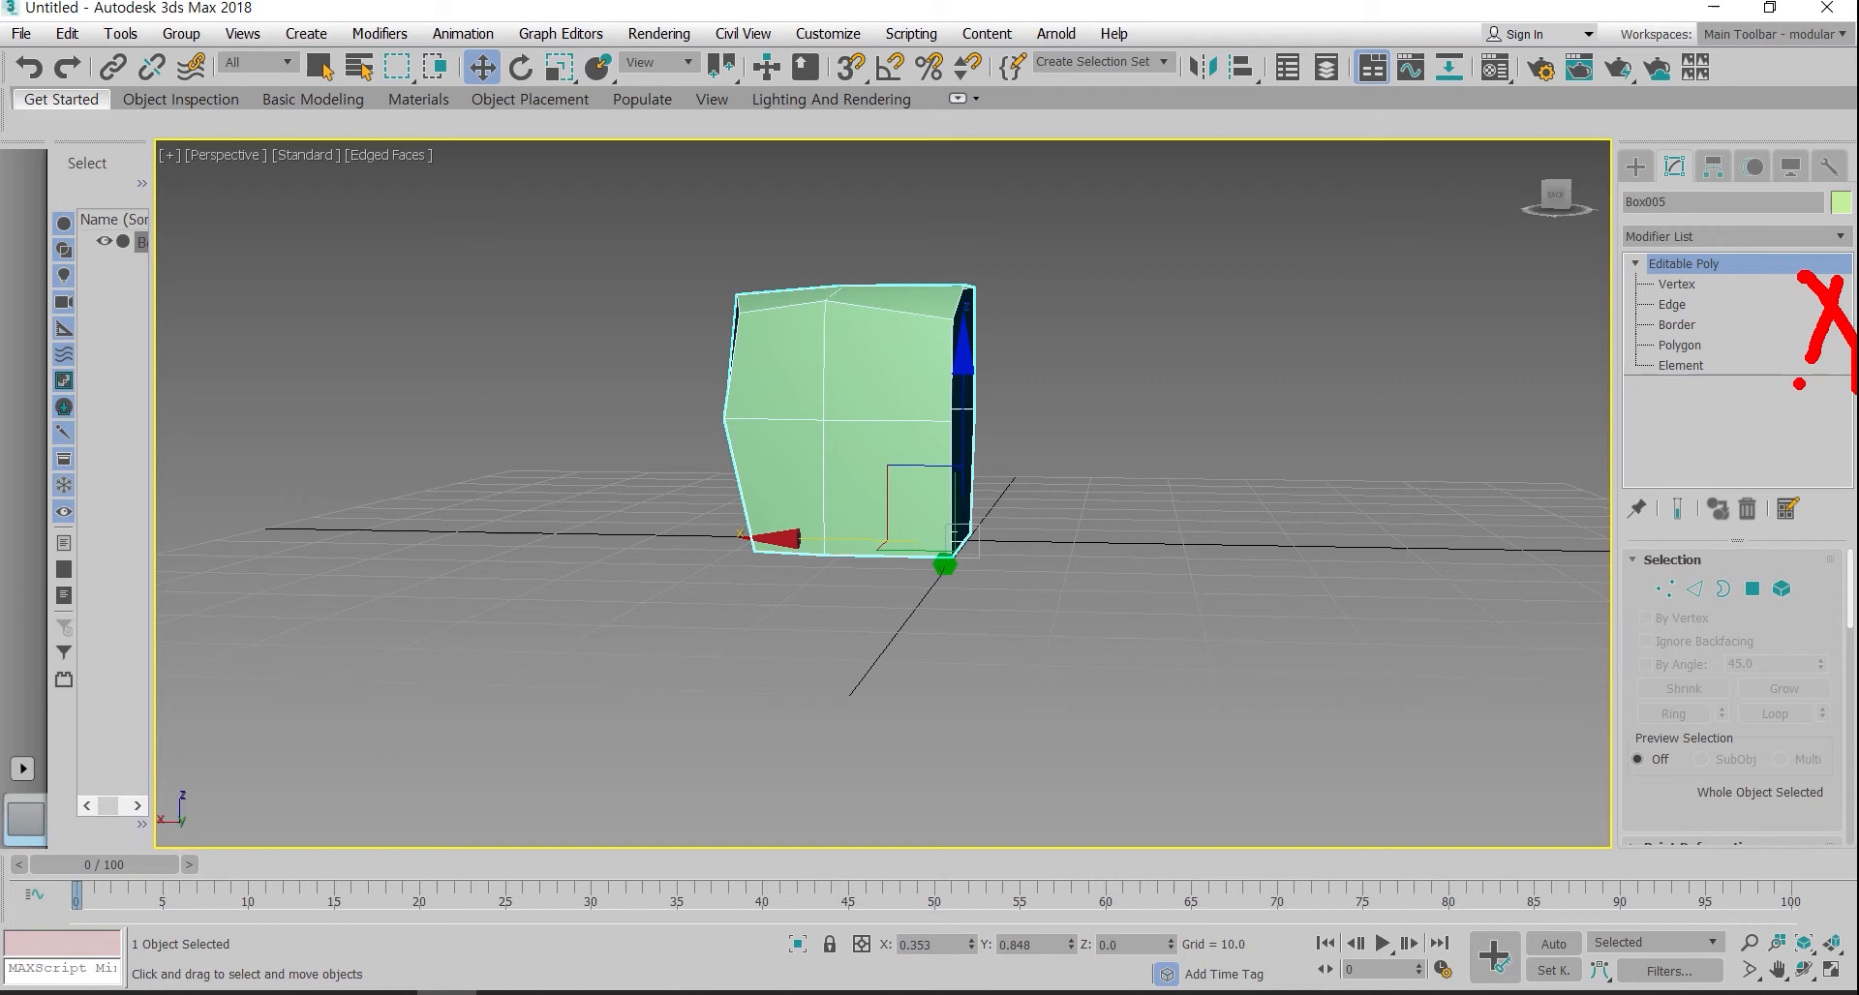
{"action": "key", "text": "Escape"}
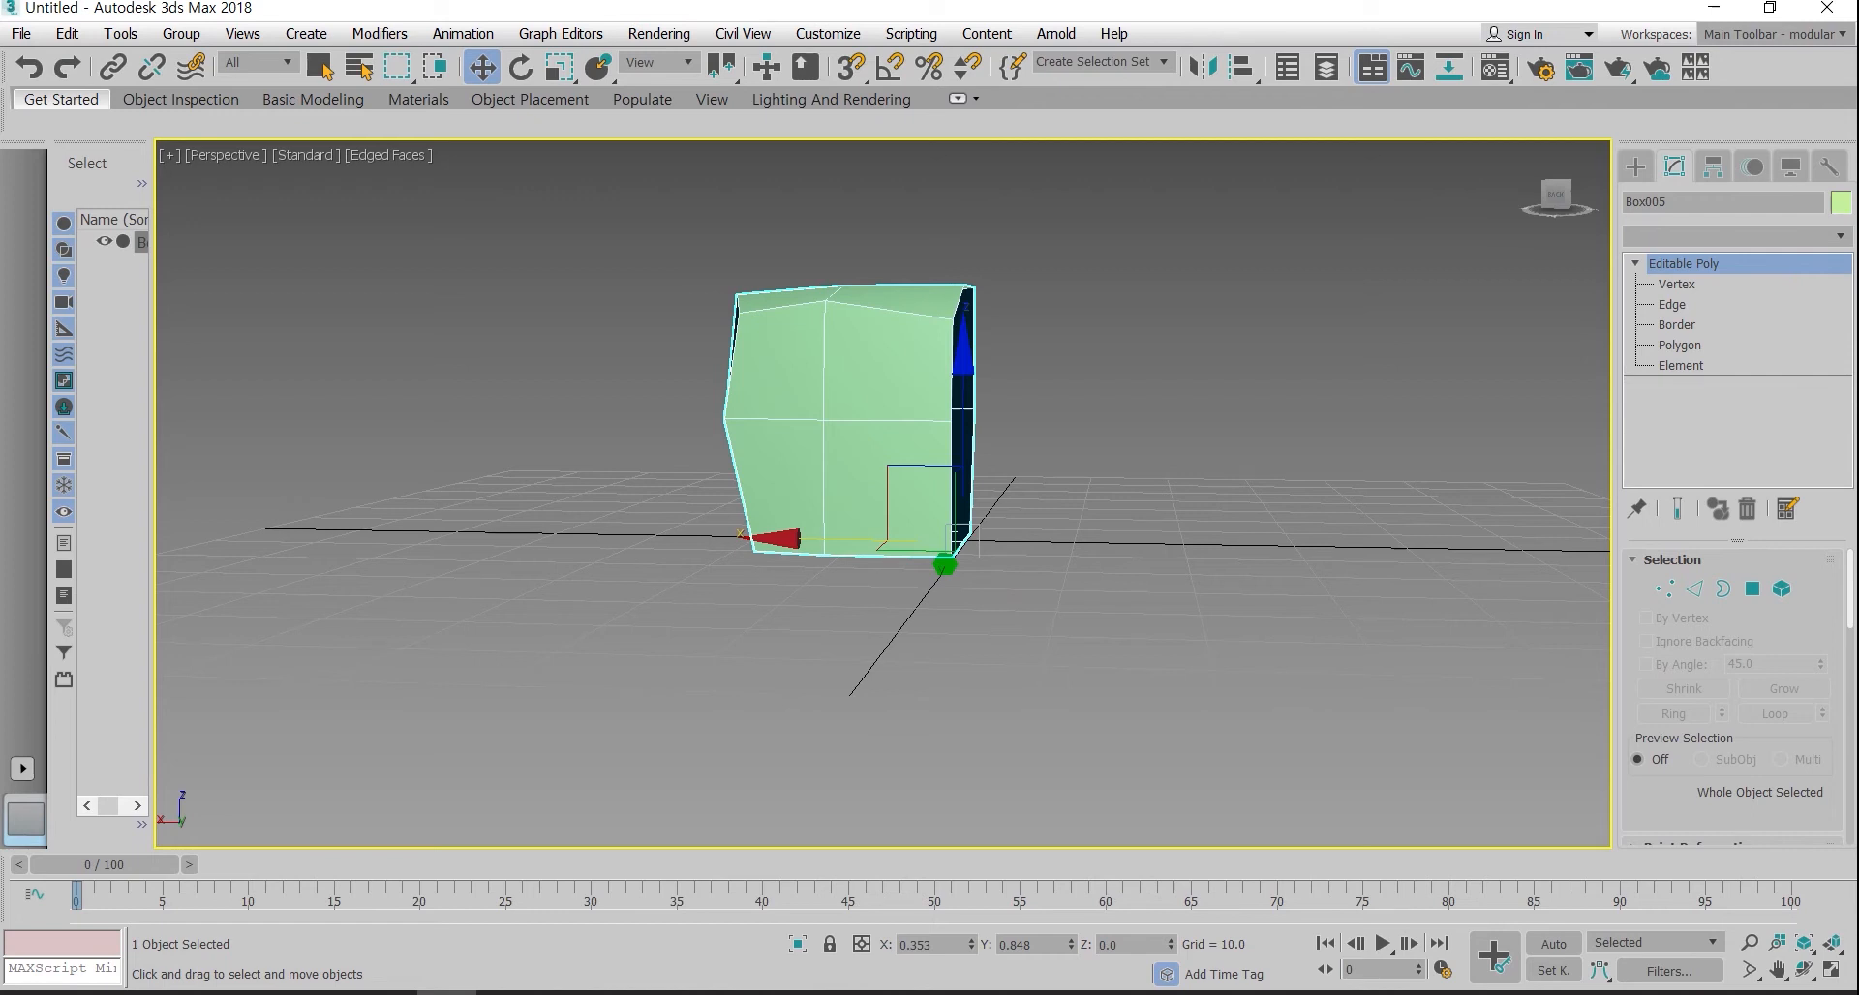
Step: Add a Symmetry modifier to the half box so it mirrors across the X axis
{"action": "left_click", "coordinate": [1736, 236]}
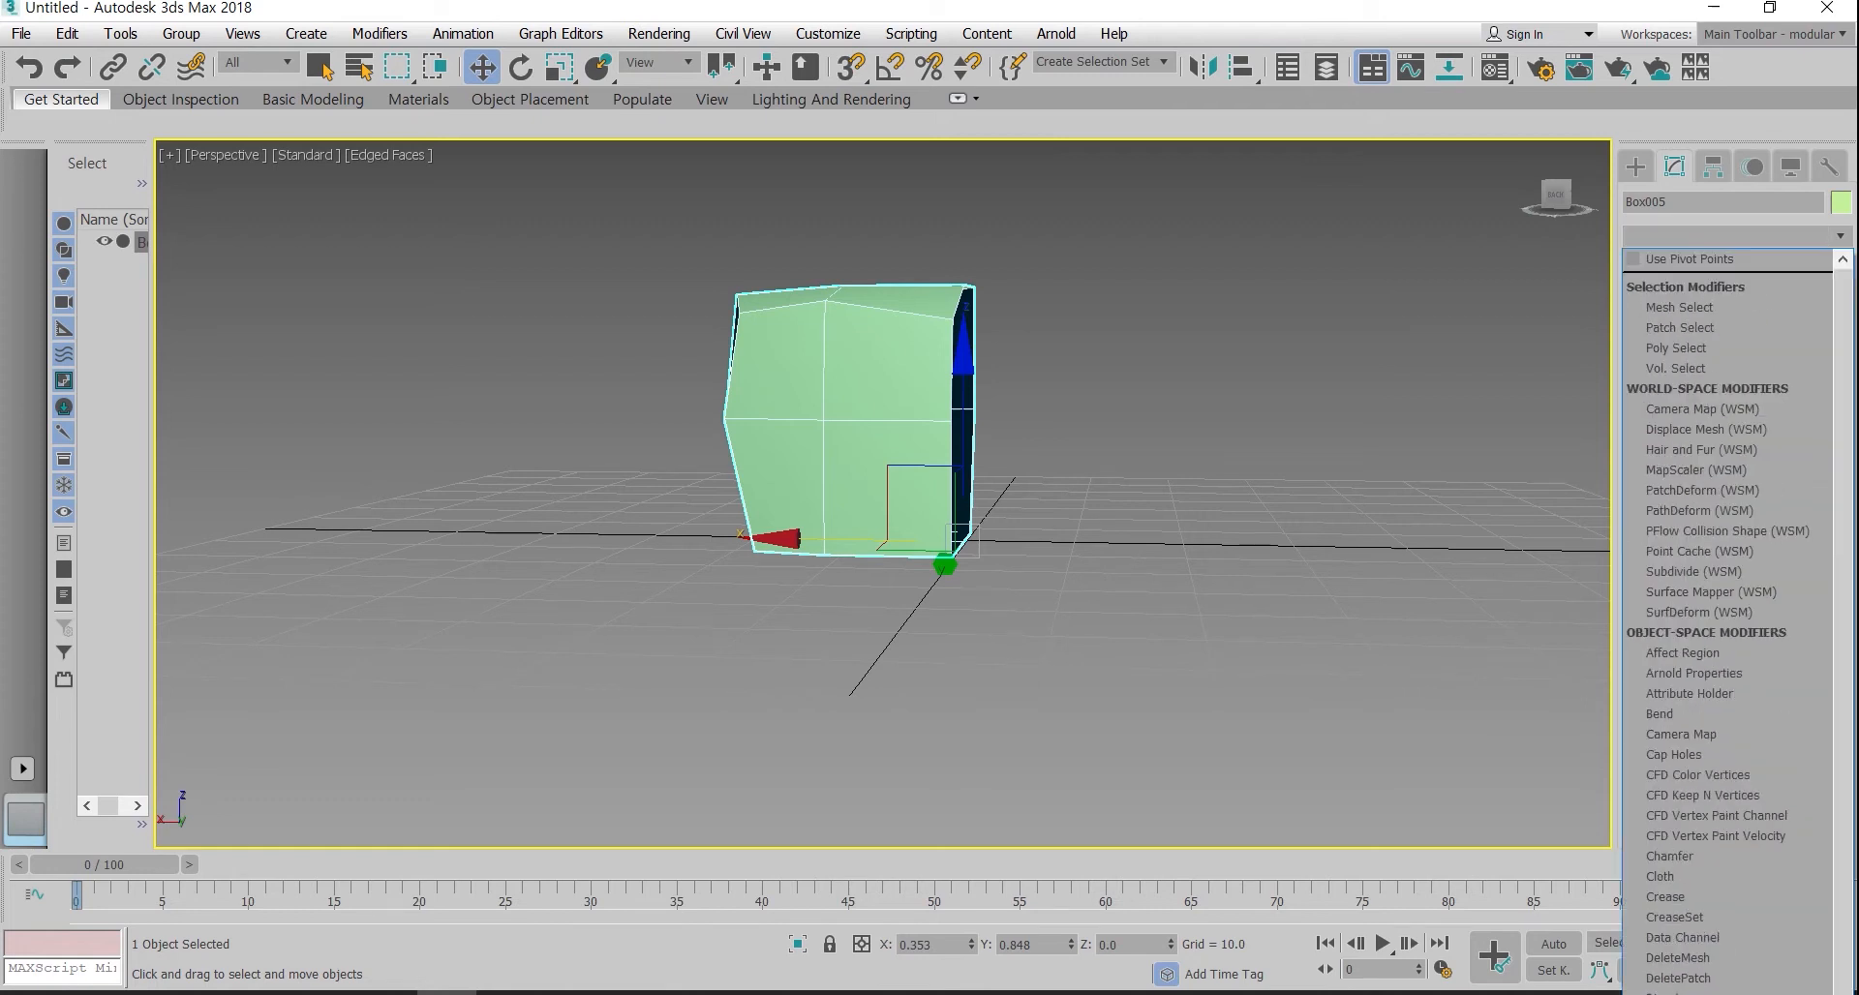
{"action": "key", "text": "s"}
{"action": "key", "text": "s"}
{"action": "key", "text": "s"}
{"action": "key", "text": "s"}
{"action": "key", "text": "s"}
{"action": "key", "text": "s"}
{"action": "key", "text": "s"}
{"action": "key", "text": "s"}
{"action": "key", "text": "s"}
{"action": "key", "text": "s"}
{"action": "key", "text": "s"}
{"action": "key", "text": "s"}
{"action": "key", "text": "s"}
{"action": "key", "text": "s"}
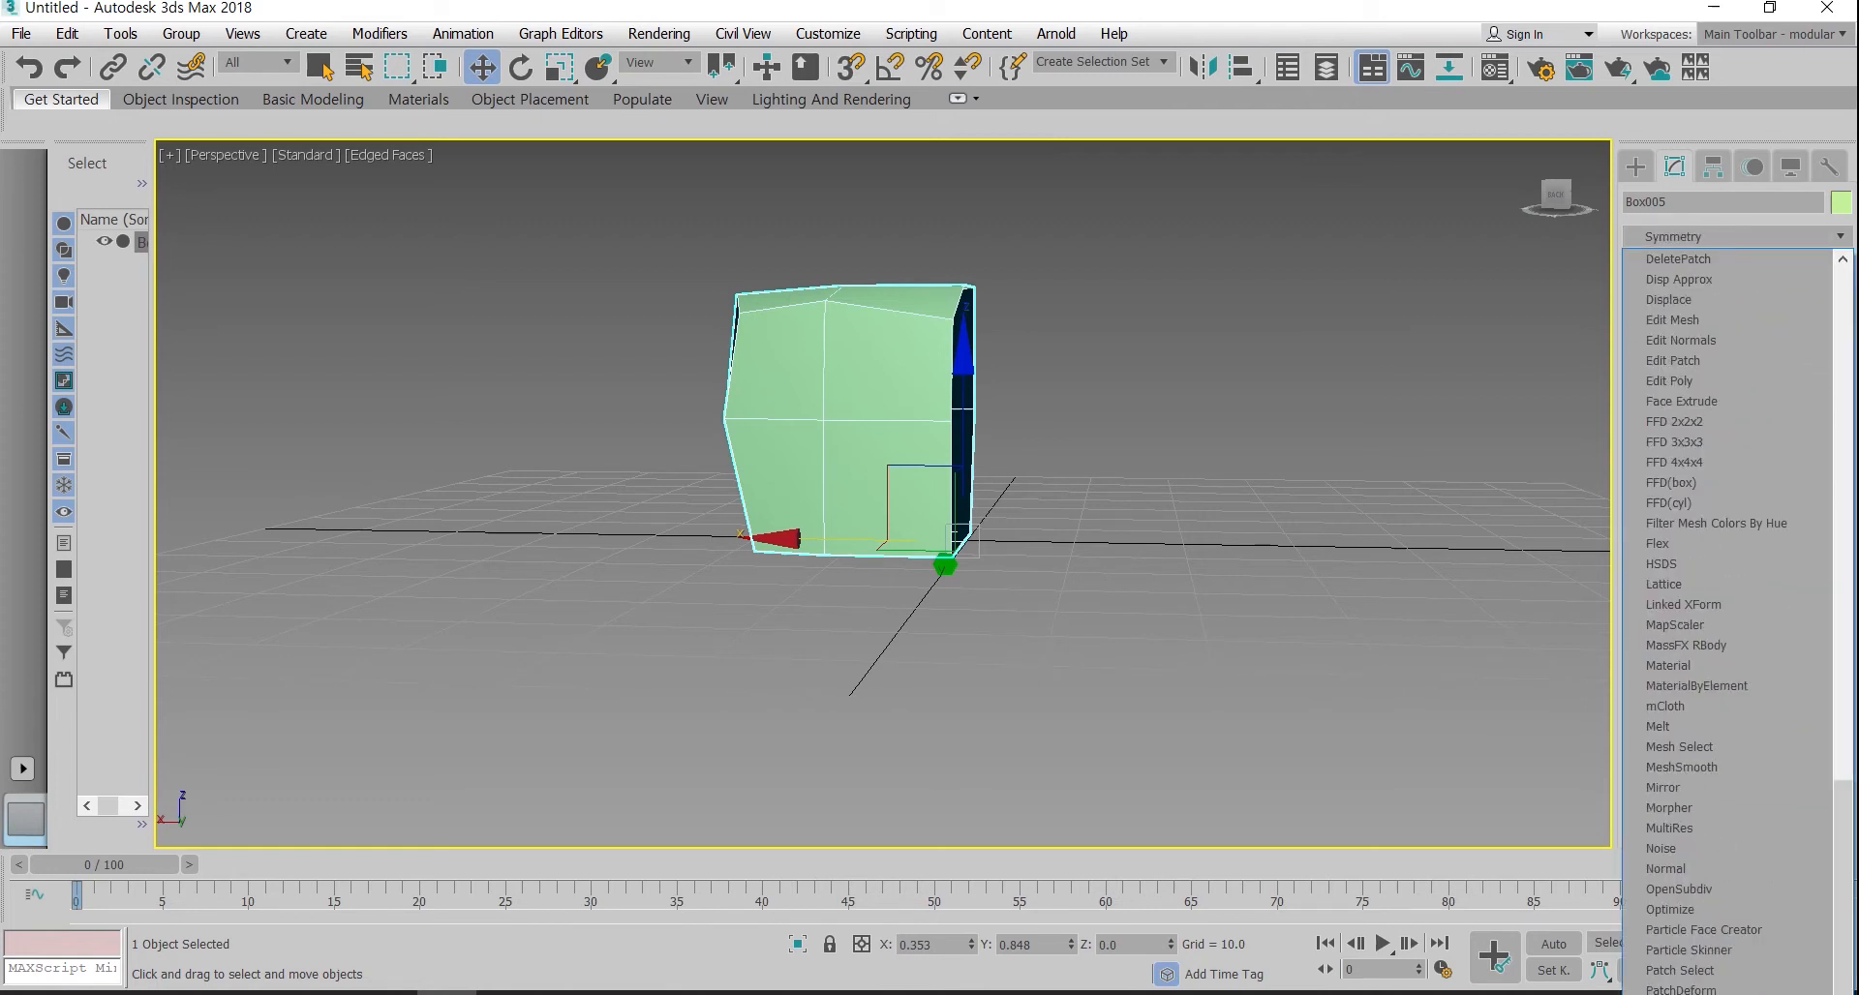
{"action": "key", "text": "Return"}
{"action": "mouse_move", "coordinate": [1065, 484]}
{"action": "middle_mouse_down", "text": "alt"}
{"action": "mouse_move", "coordinate": [1065, 601]}
{"action": "mouse_move", "coordinate": [1123, 557]}
{"action": "mouse_move", "coordinate": [1191, 426]}
{"action": "mouse_move", "coordinate": [1172, 479]}
{"action": "mouse_move", "coordinate": [1065, 518]}
{"action": "middle_mouse_up", "text": "alt"}
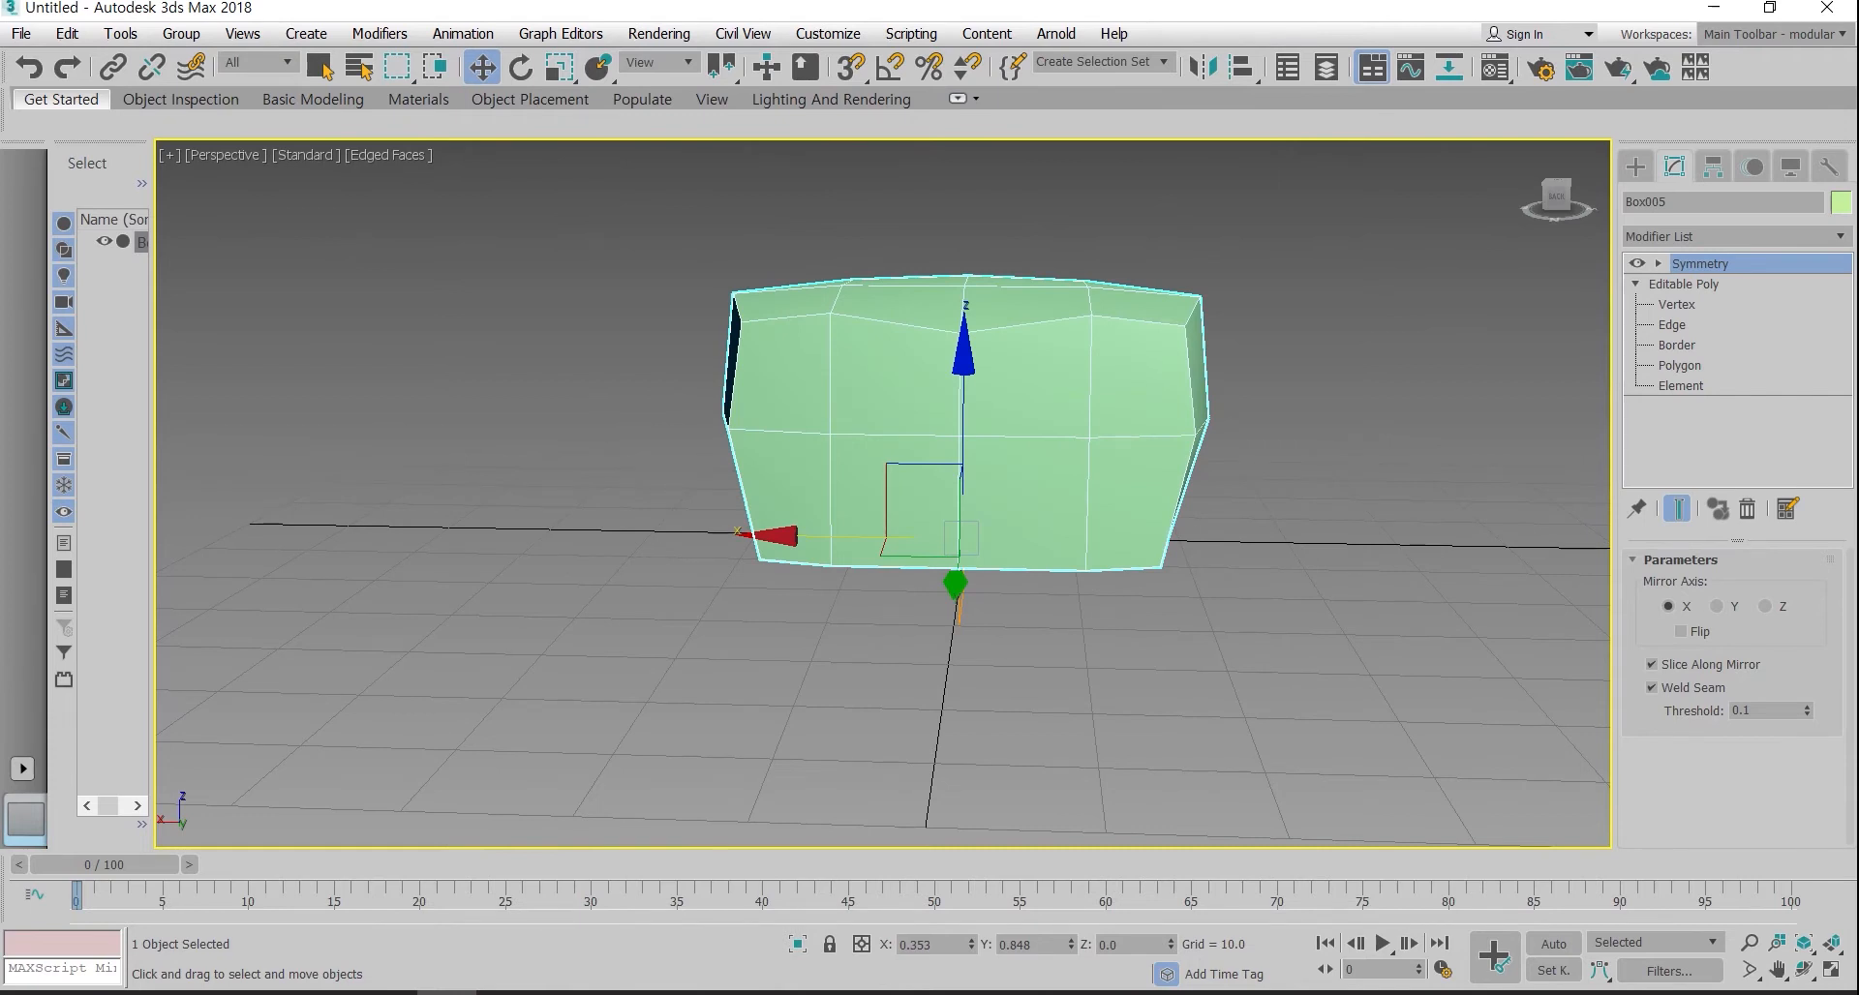
{"action": "left_click_drag", "start_coordinate": [1702, 626], "coordinate": [1652, 624]}
{"action": "mouse_move", "coordinate": [1656, 283]}
{"action": "left_mouse_down"}
{"action": "mouse_move", "coordinate": [1722, 283]}
{"action": "mouse_move", "coordinate": [1740, 256]}
{"action": "mouse_move", "coordinate": [1658, 244]}
{"action": "mouse_move", "coordinate": [1650, 286]}
{"action": "left_mouse_up"}
{"action": "mouse_move", "coordinate": [1694, 184]}
{"action": "left_mouse_down"}
{"action": "mouse_move", "coordinate": [1658, 184]}
{"action": "mouse_move", "coordinate": [1648, 145]}
{"action": "mouse_move", "coordinate": [1675, 131]}
{"action": "mouse_move", "coordinate": [1689, 176]}
{"action": "left_mouse_up"}
{"action": "mouse_move", "coordinate": [1838, 300]}
{"action": "left_mouse_down"}
{"action": "mouse_move", "coordinate": [1797, 387]}
{"action": "mouse_move", "coordinate": [1837, 384]}
{"action": "left_mouse_up"}
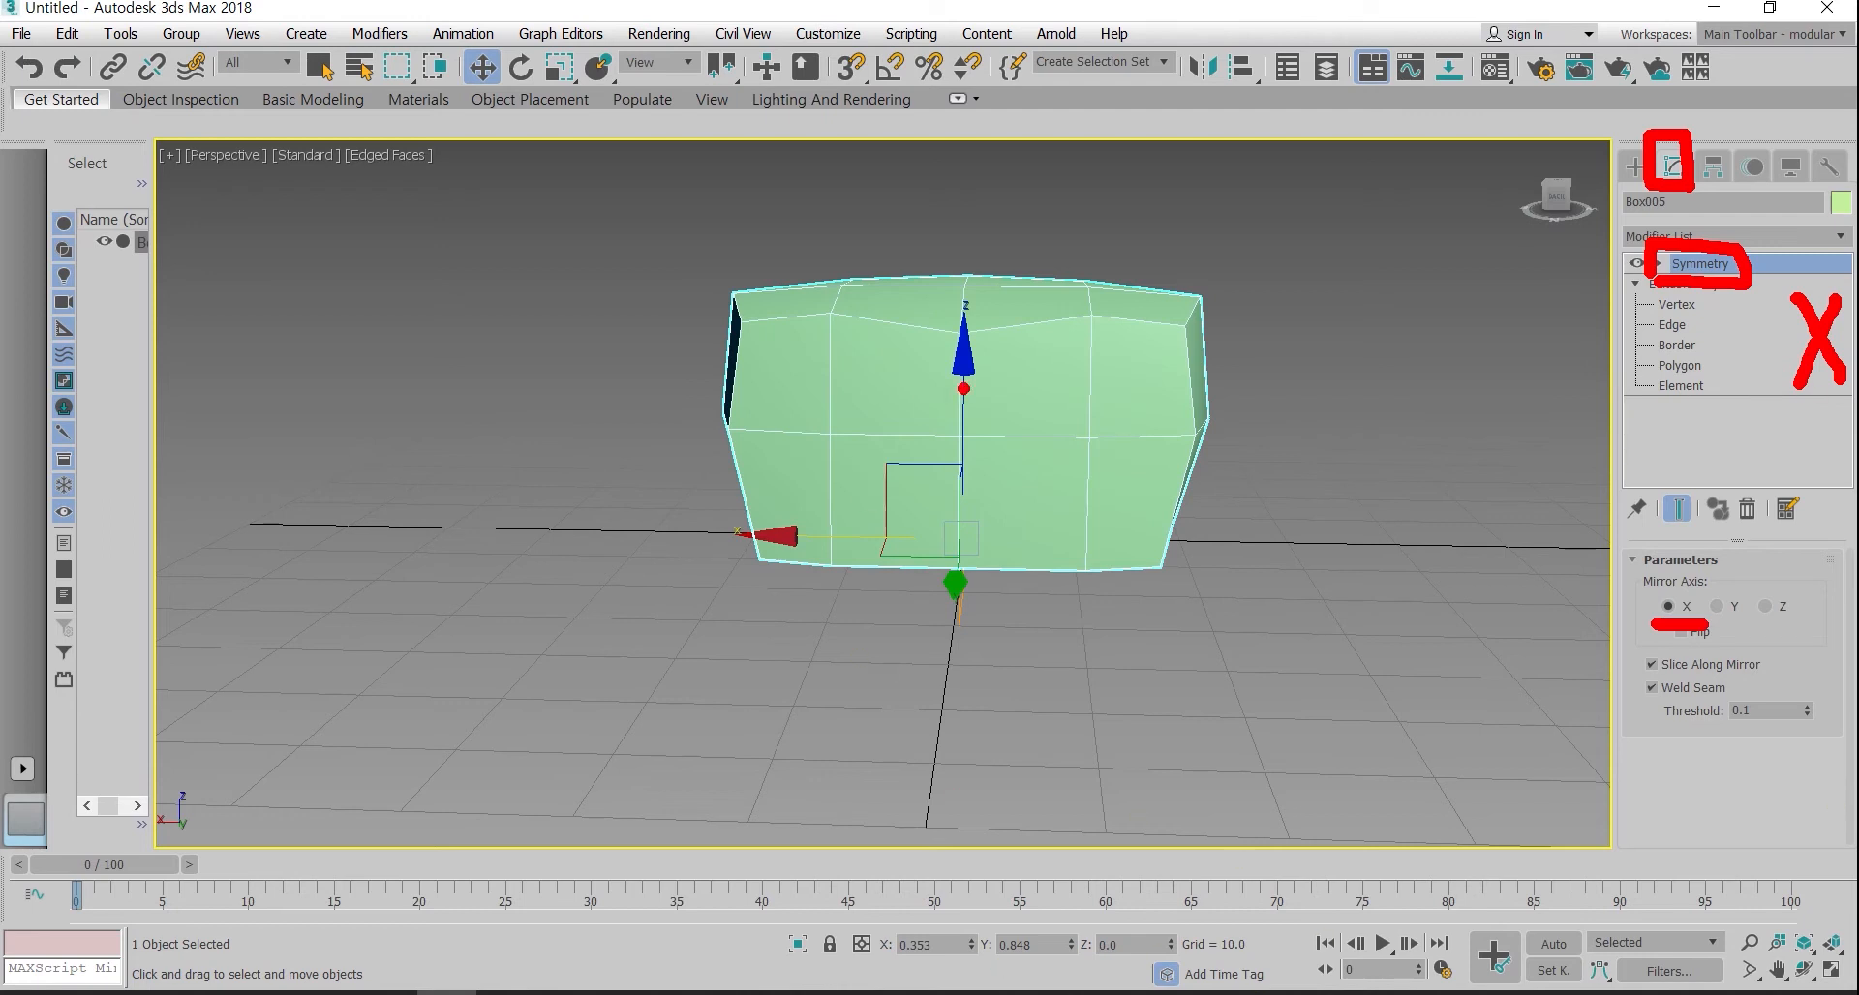
{"action": "key", "text": "Escape"}
{"action": "mouse_move", "coordinate": [883, 494]}
{"action": "middle_mouse_down", "text": "alt"}
{"action": "mouse_move", "coordinate": [883, 473]}
{"action": "mouse_move", "coordinate": [906, 470]}
{"action": "middle_mouse_up", "text": "alt"}
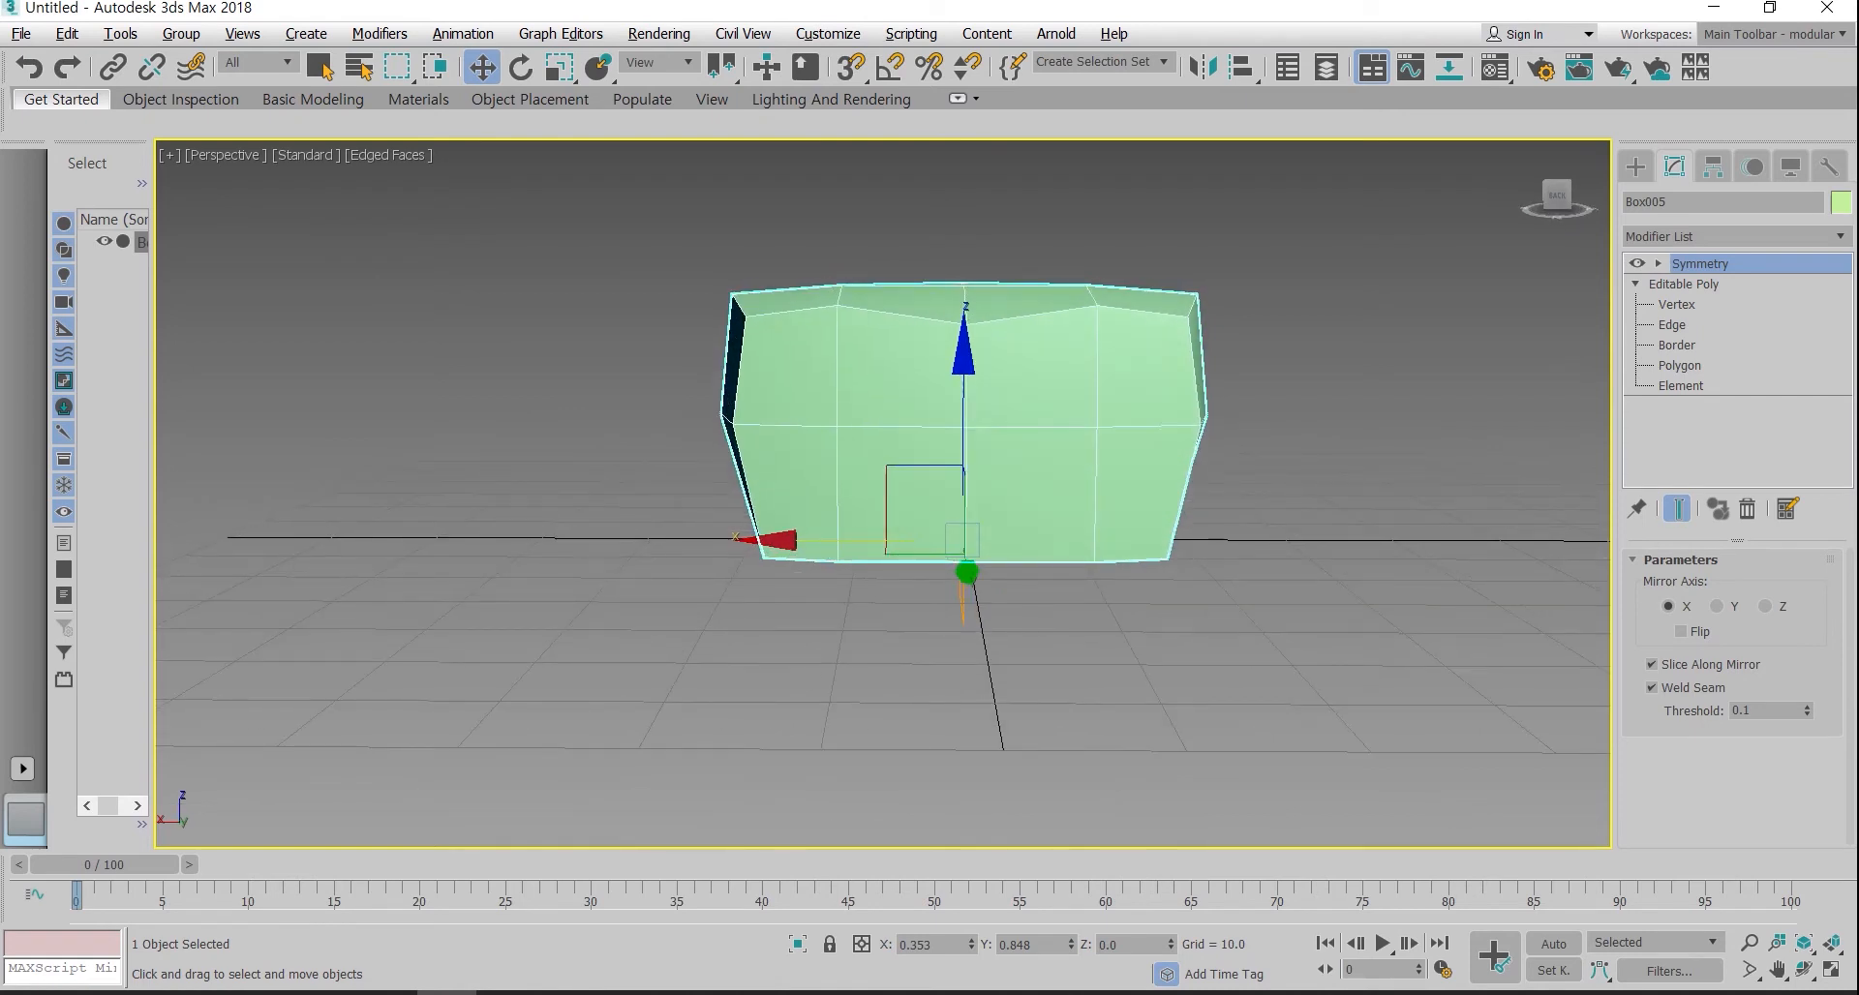
Step: Enter vertex editing below the Symmetry modifier and move the box's outer two vertex columns inward along X
{"action": "left_click", "coordinate": [1676, 304]}
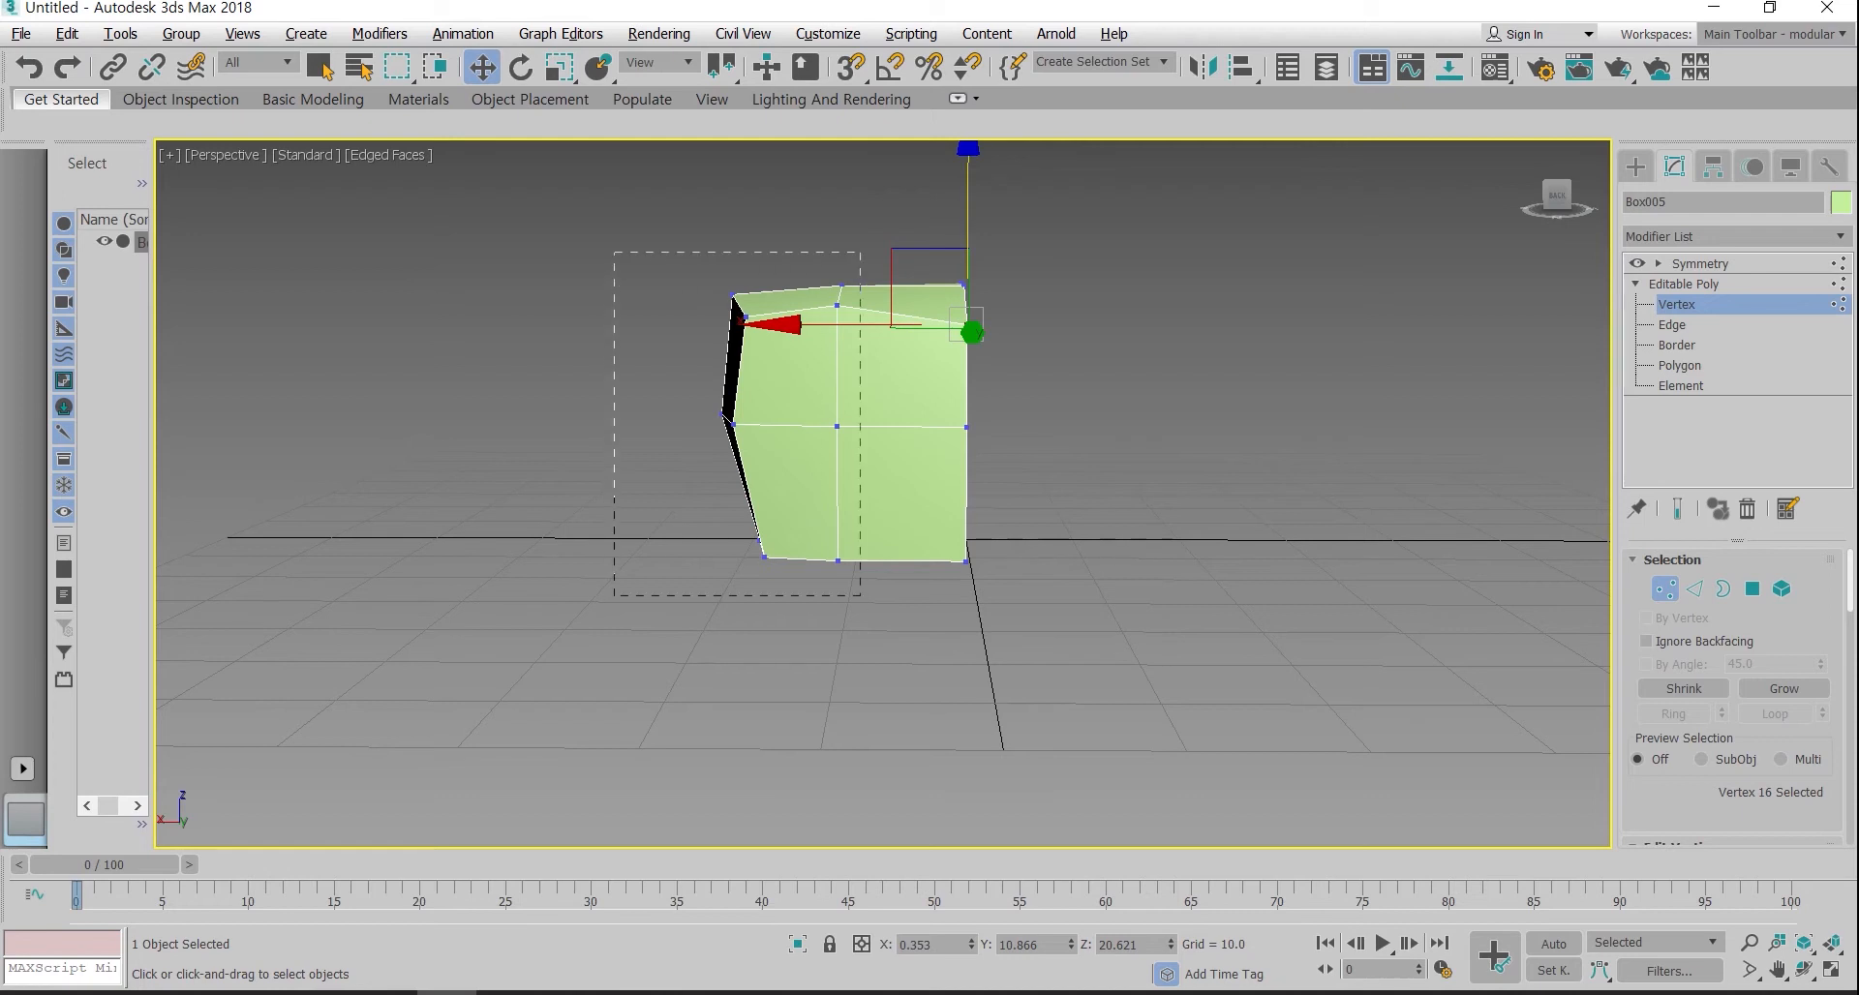
{"action": "left_click_drag", "start_coordinate": [859, 596], "coordinate": [860, 596]}
{"action": "left_click_drag", "start_coordinate": [683, 418], "coordinate": [708, 418]}
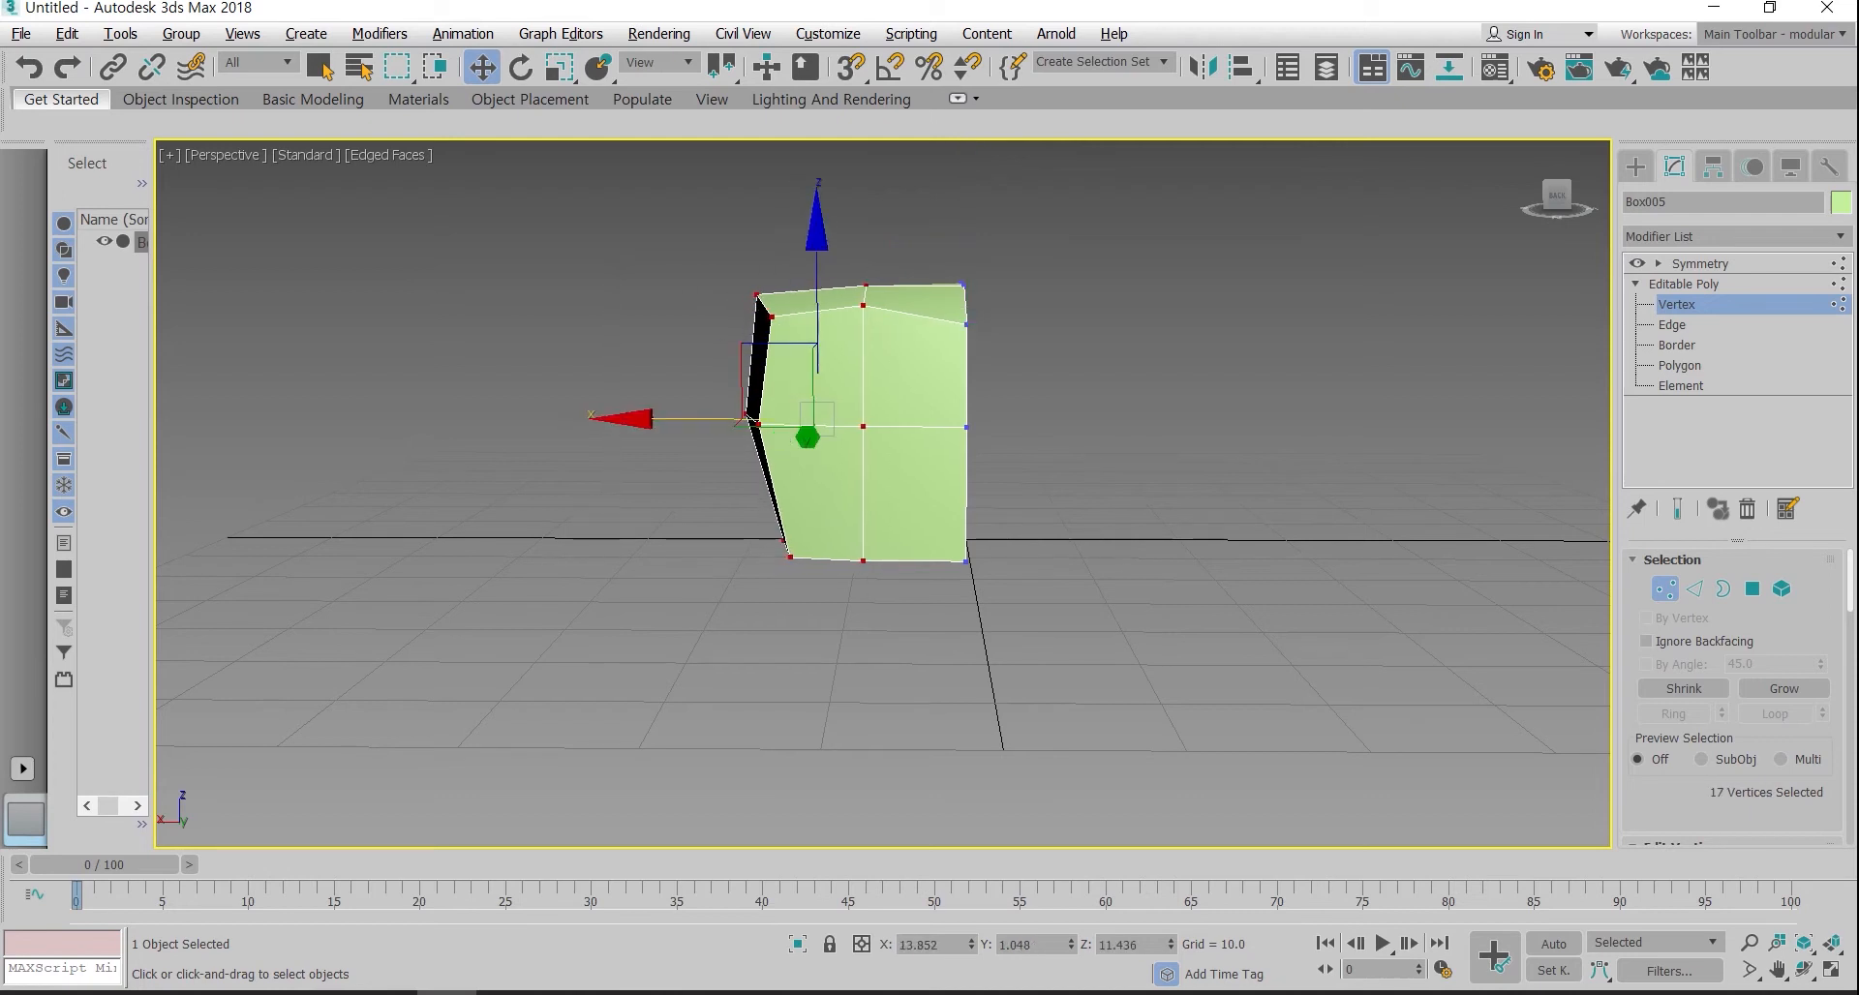
{"action": "key", "text": "ctrl+2"}
{"action": "mouse_move", "coordinate": [1736, 274]}
{"action": "left_mouse_down"}
{"action": "mouse_move", "coordinate": [1676, 272]}
{"action": "mouse_move", "coordinate": [1638, 235]}
{"action": "mouse_move", "coordinate": [1771, 244]}
{"action": "mouse_move", "coordinate": [1743, 274]}
{"action": "left_mouse_up"}
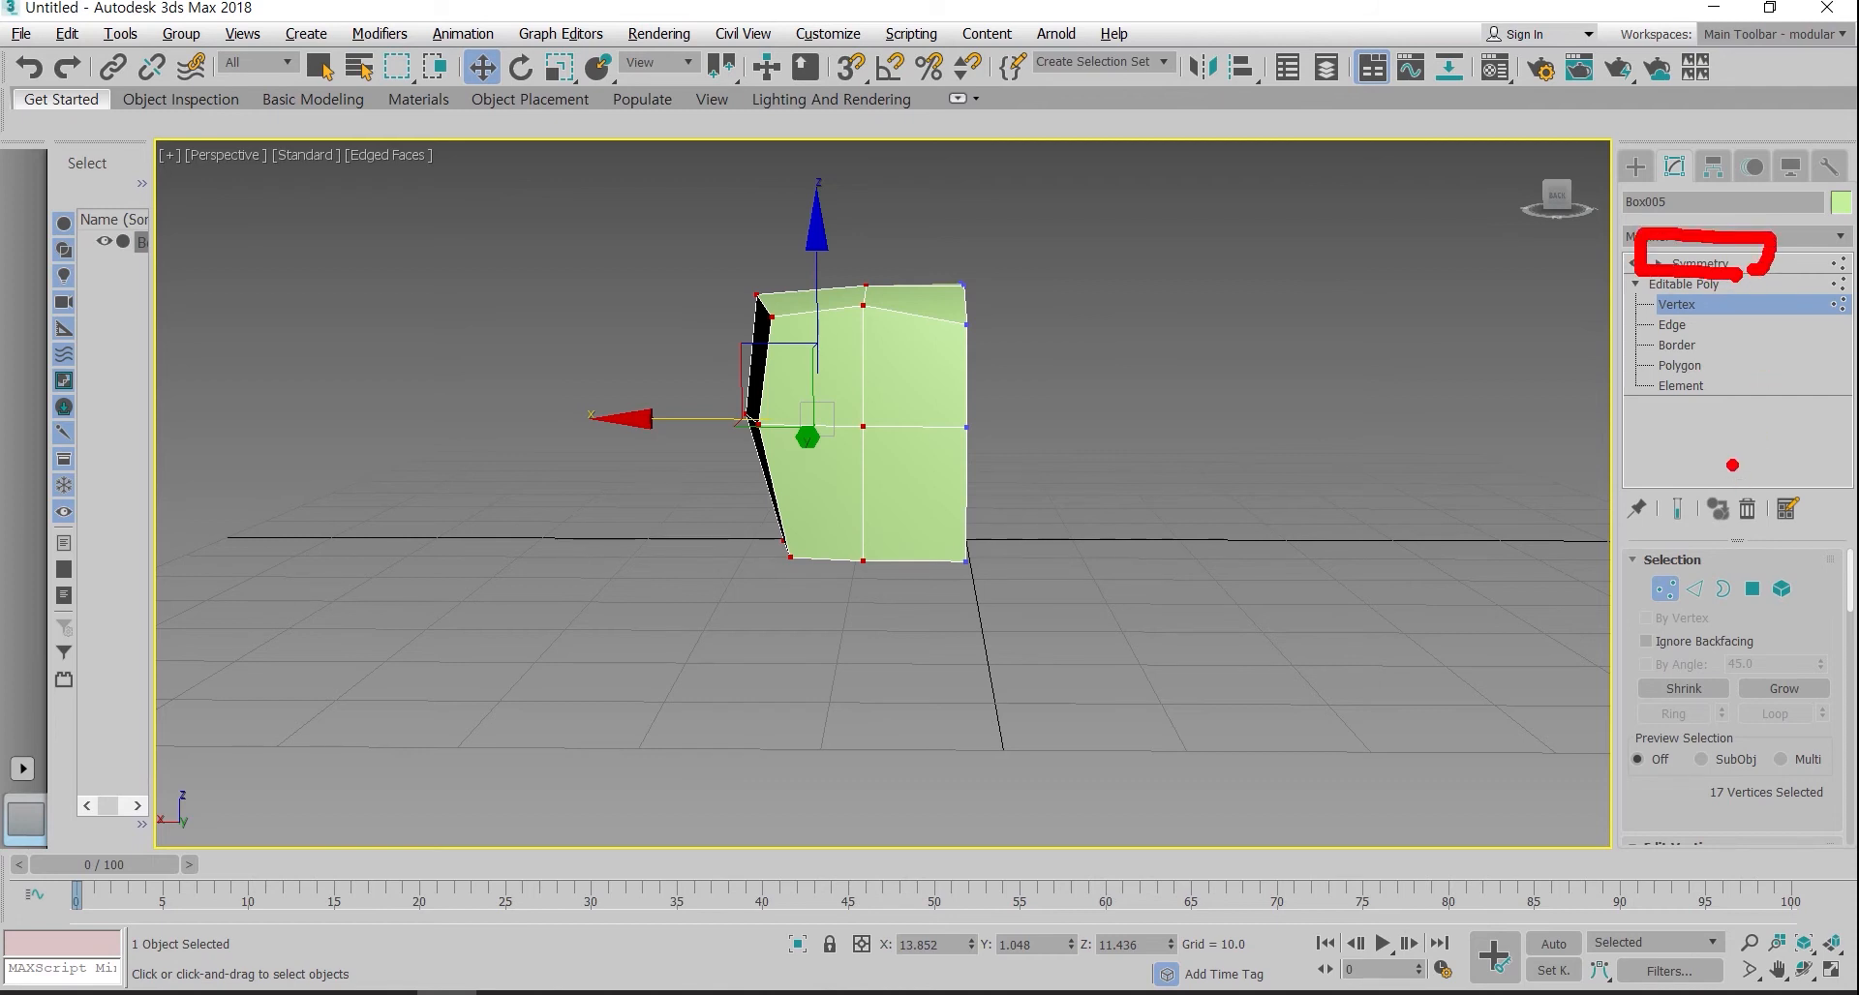
{"action": "mouse_move", "coordinate": [1699, 534]}
{"action": "left_mouse_down"}
{"action": "mouse_move", "coordinate": [1667, 534]}
{"action": "mouse_move", "coordinate": [1661, 500]}
{"action": "mouse_move", "coordinate": [1703, 523]}
{"action": "mouse_move", "coordinate": [1701, 547]}
{"action": "left_mouse_up"}
{"action": "mouse_move", "coordinate": [1503, 390]}
{"action": "left_mouse_down"}
{"action": "mouse_move", "coordinate": [1622, 474]}
{"action": "mouse_move", "coordinate": [1584, 481]}
{"action": "left_mouse_up"}
{"action": "left_click_drag", "start_coordinate": [1452, 322], "coordinate": [1496, 368]}
{"action": "mouse_move", "coordinate": [1413, 293]}
{"action": "left_mouse_down"}
{"action": "mouse_move", "coordinate": [1418, 392]}
{"action": "mouse_move", "coordinate": [1458, 312]}
{"action": "left_mouse_up"}
{"action": "key", "text": "Escape"}
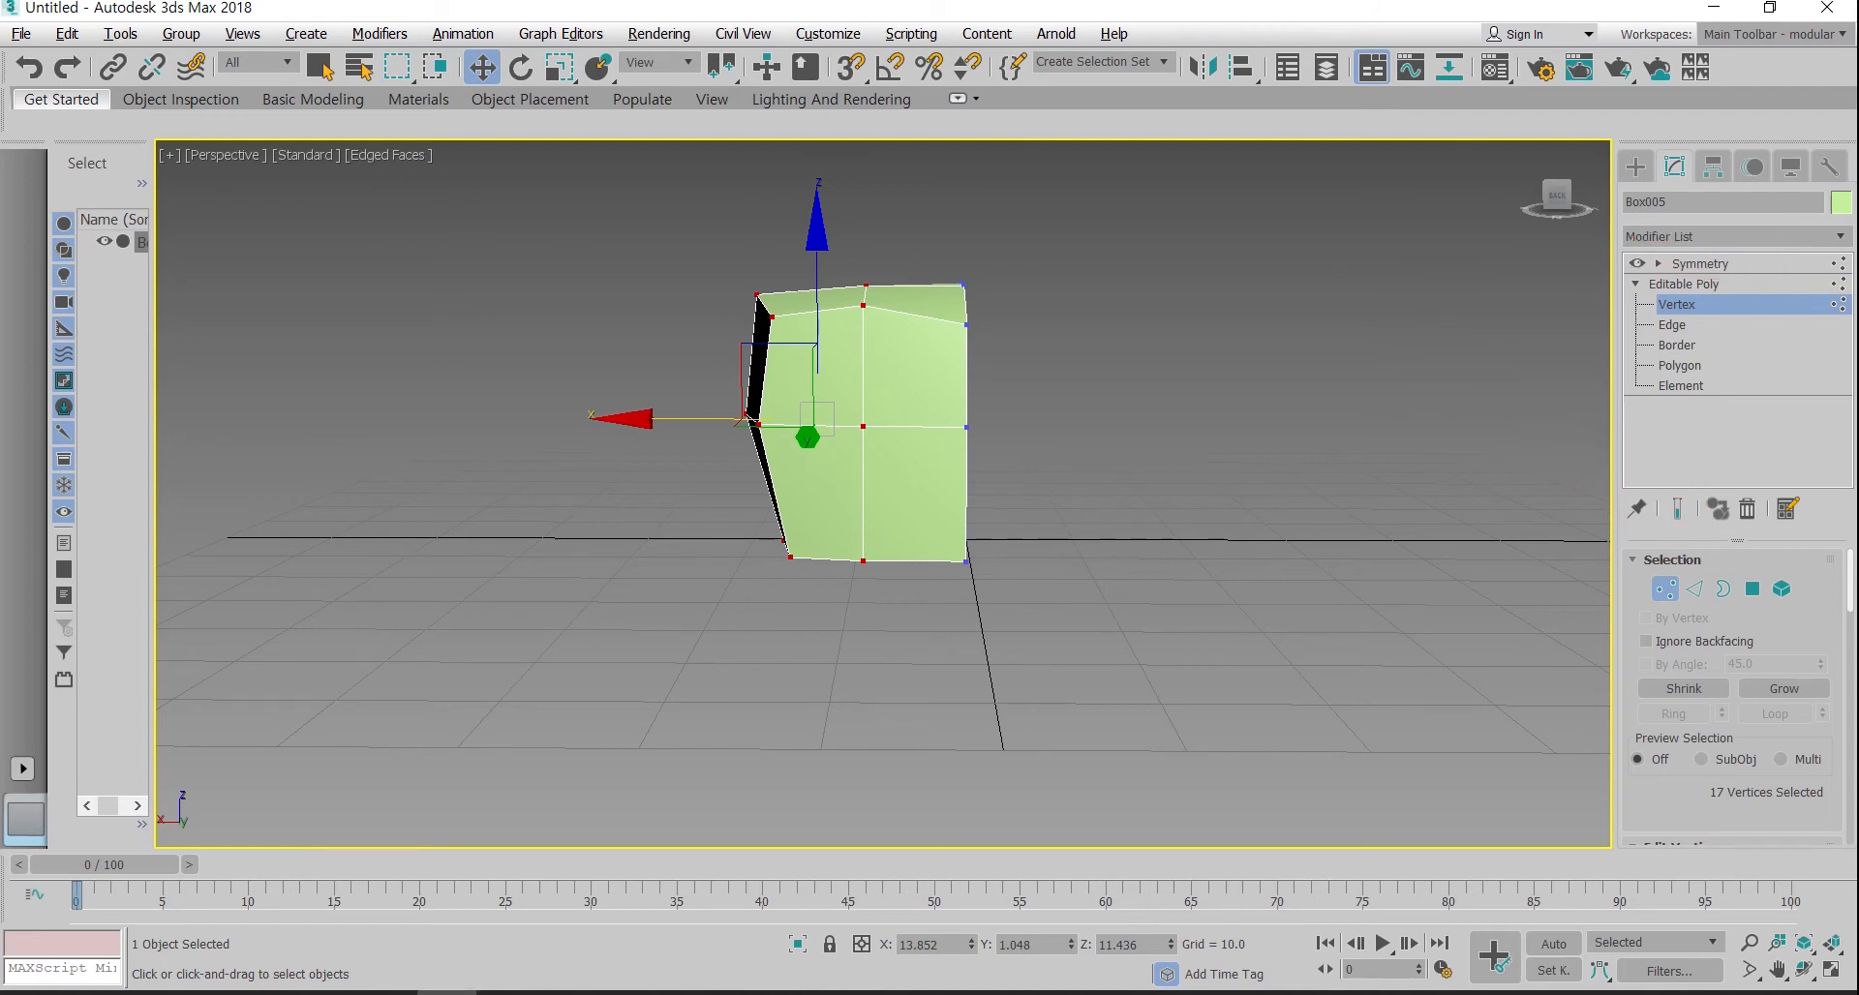
Step: Show the Symmetry end result during vertex editing and move the outer vertices further inward along X
{"action": "left_click", "coordinate": [1677, 508]}
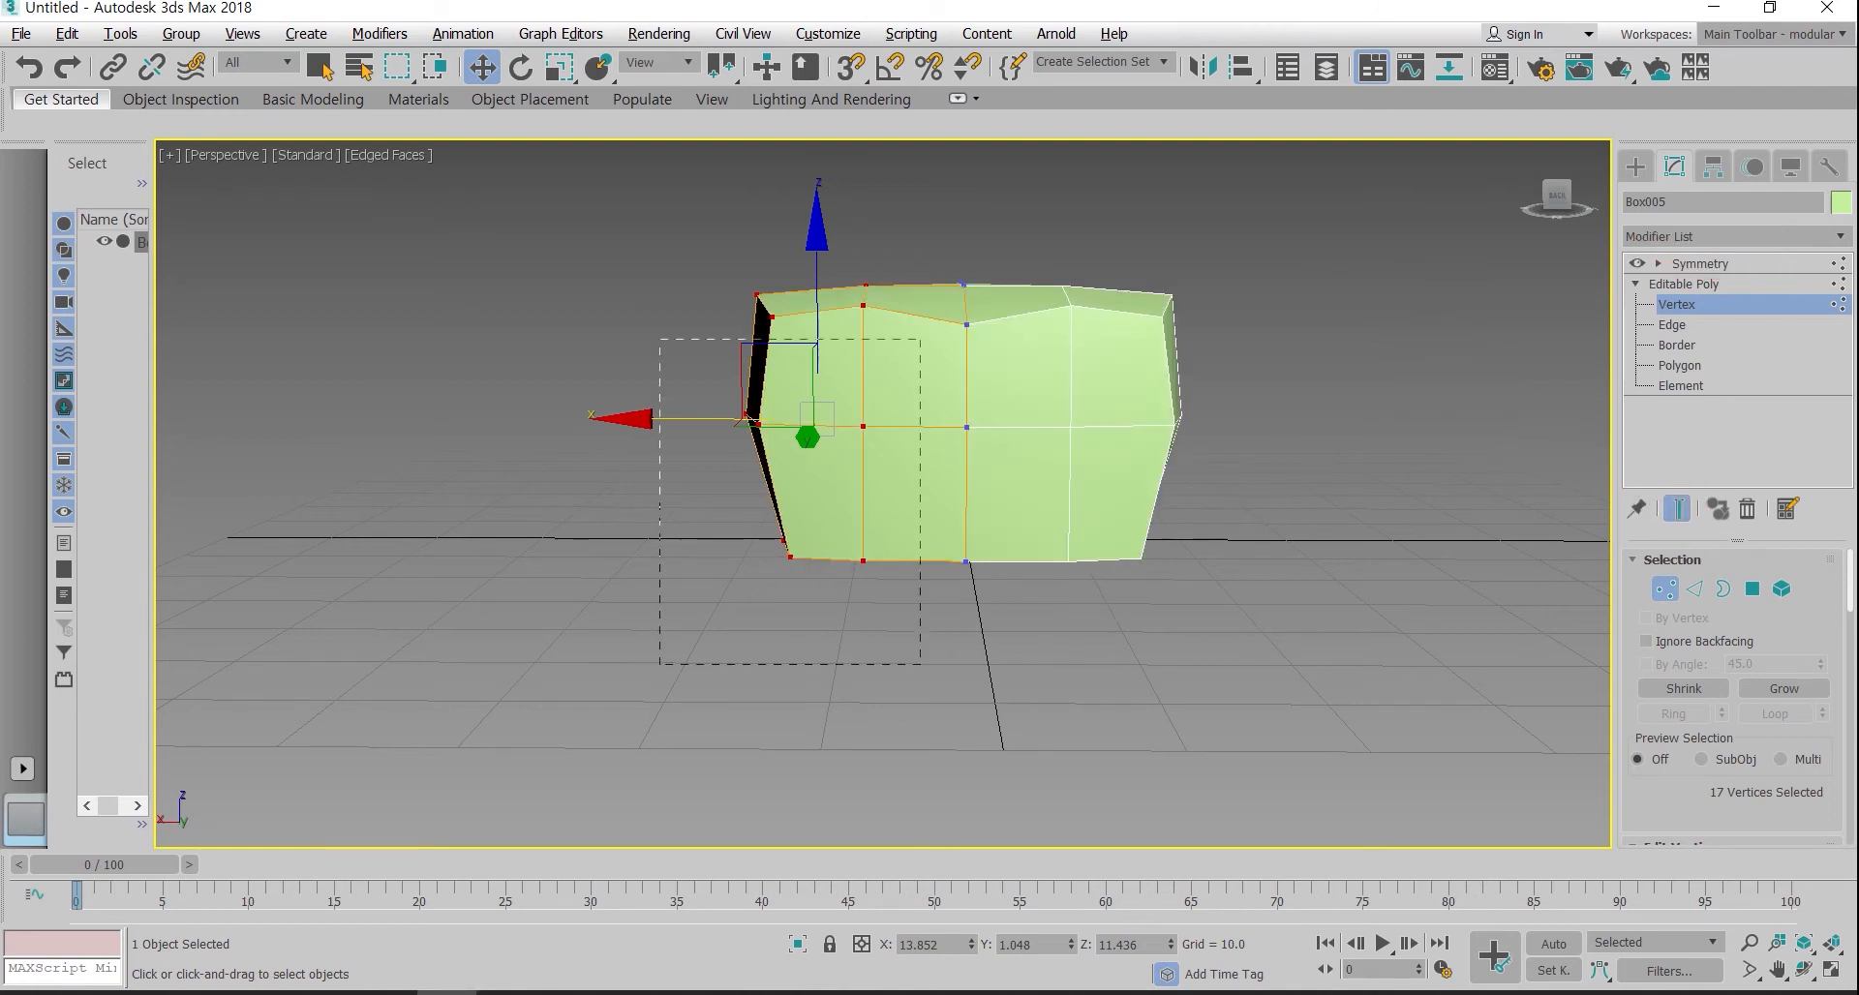
{"action": "left_click_drag", "start_coordinate": [745, 419], "coordinate": [768, 419]}
{"action": "left_click_drag", "start_coordinate": [751, 224], "coordinate": [789, 300]}
Step: Lower the top centre vertex to about Z 22.6 and move the bottom outer vertices inward along X
{"action": "left_click", "coordinate": [963, 286]}
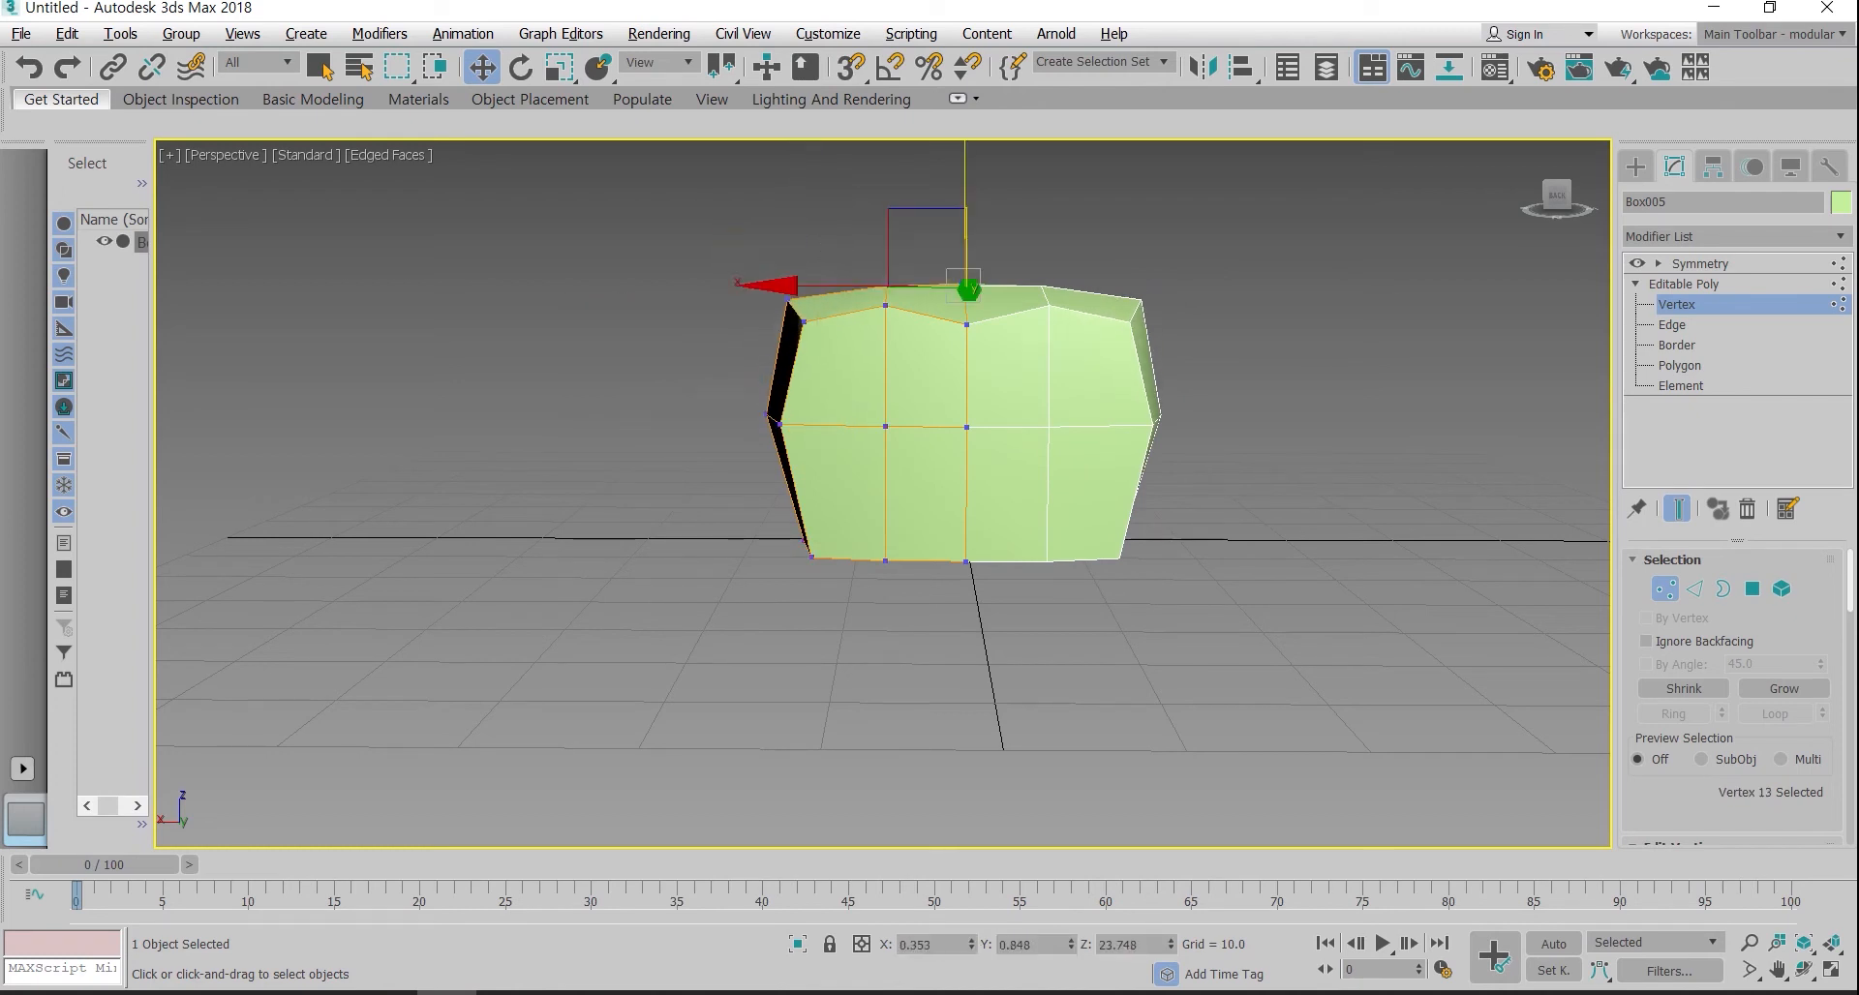
{"action": "left_click_drag", "start_coordinate": [965, 252], "coordinate": [966, 267]}
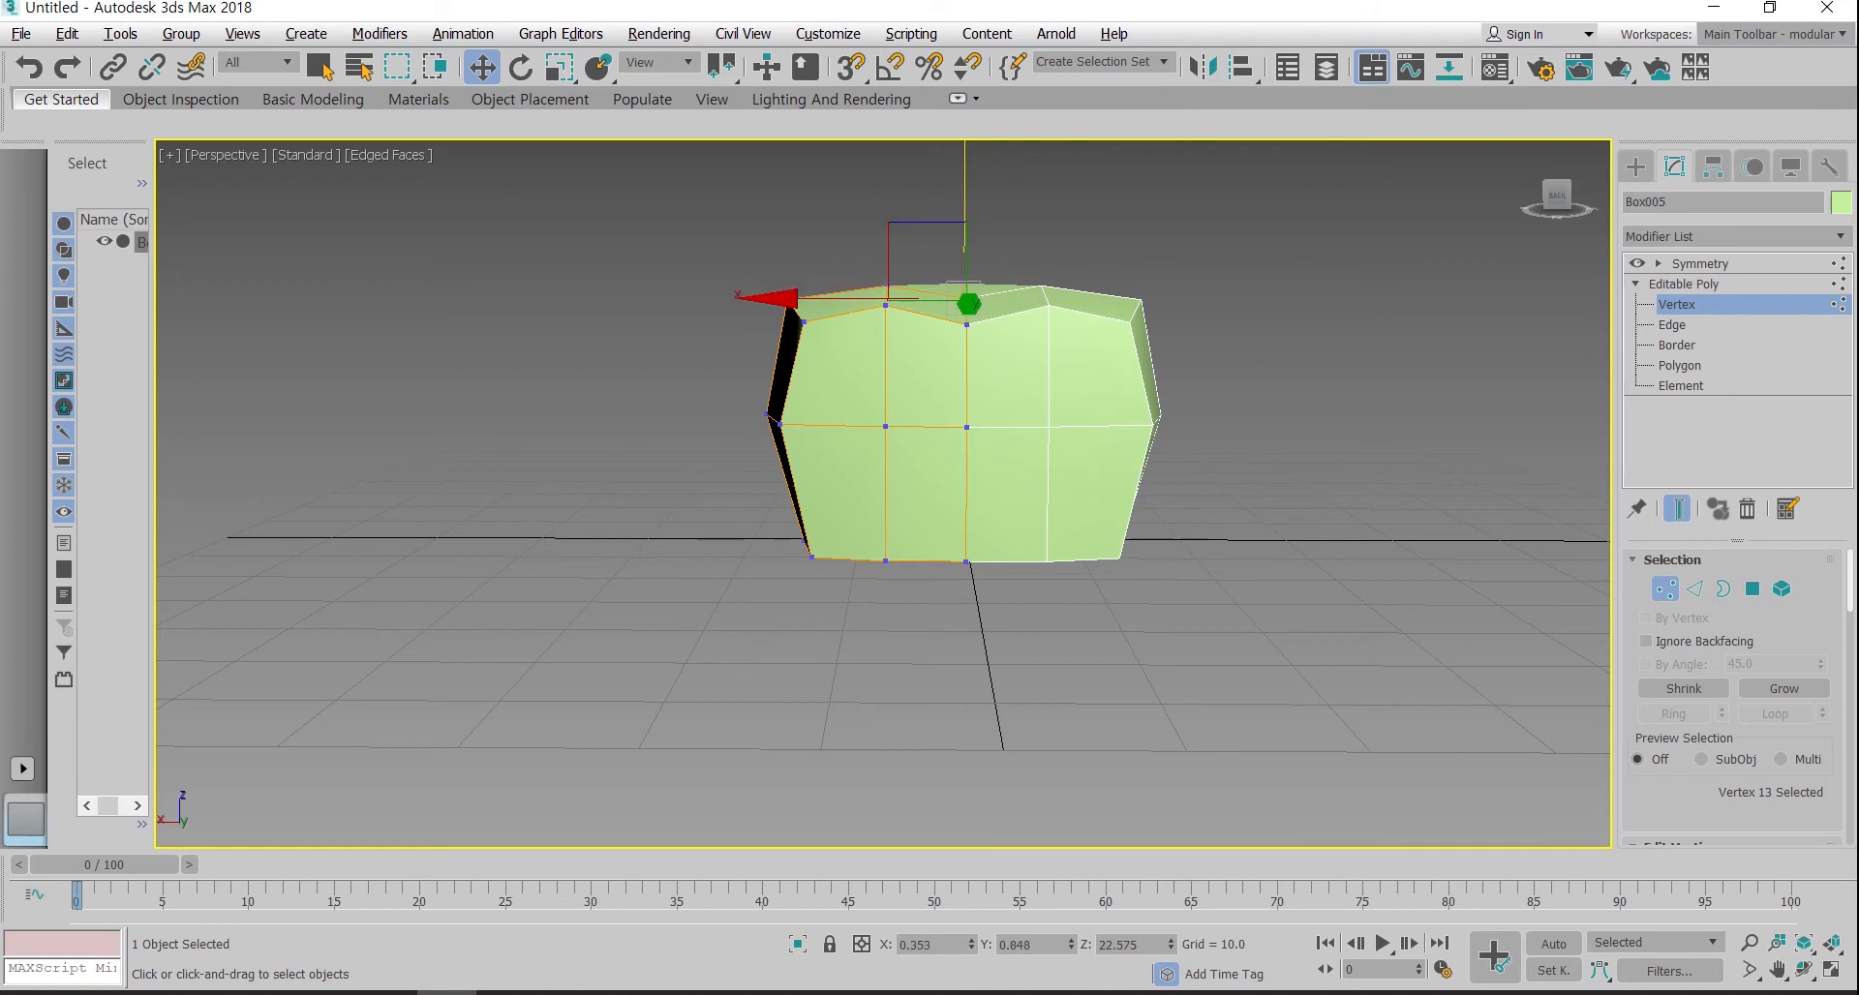
{"action": "left_click_drag", "start_coordinate": [895, 639], "coordinate": [896, 639]}
{"action": "left_click_drag", "start_coordinate": [755, 542], "coordinate": [774, 542]}
{"action": "left_click", "coordinate": [914, 623]}
{"action": "middle_click_drag", "start_coordinate": [885, 524], "coordinate": [1071, 508], "text": "alt"}
Step: Move the three top vertices on the -Y side inward and slightly down, to about Y -8.8 and Z 22.6
{"action": "left_click_drag", "start_coordinate": [813, 260], "coordinate": [876, 326]}
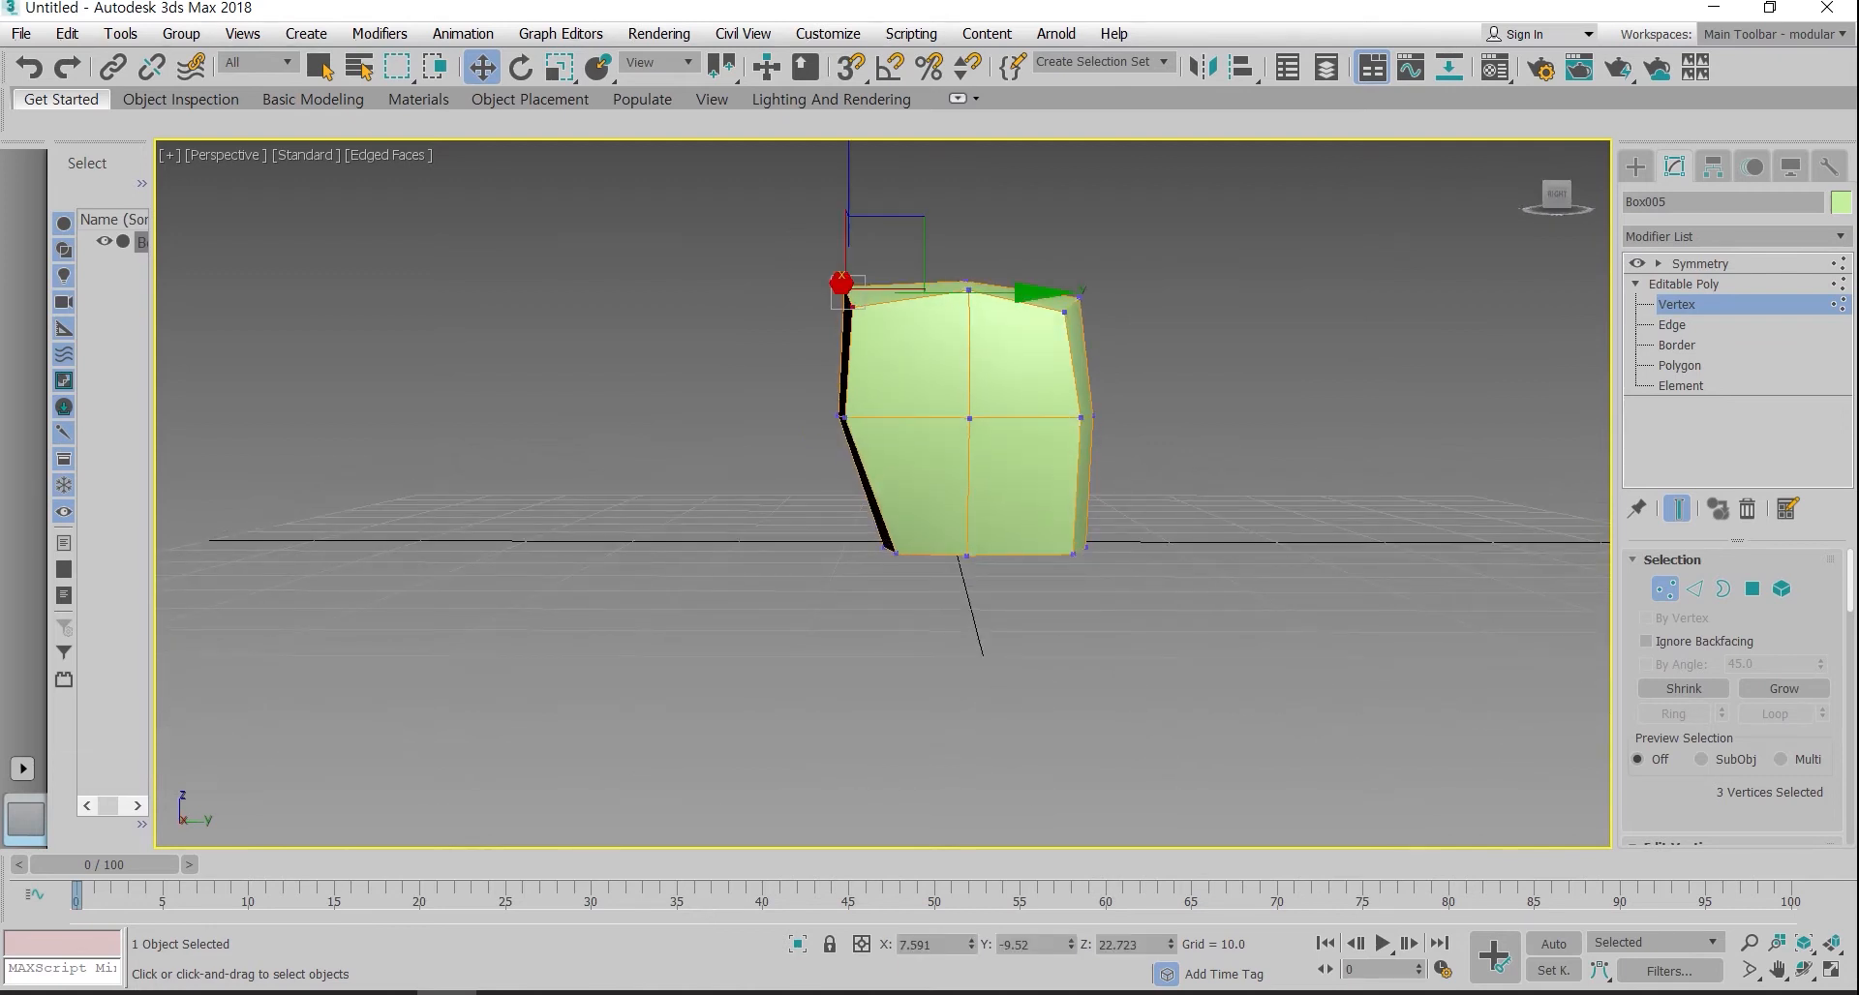
{"action": "left_click_drag", "start_coordinate": [899, 242], "coordinate": [906, 243]}
{"action": "middle_click_drag", "start_coordinate": [906, 243], "coordinate": [736, 334], "text": "alt"}
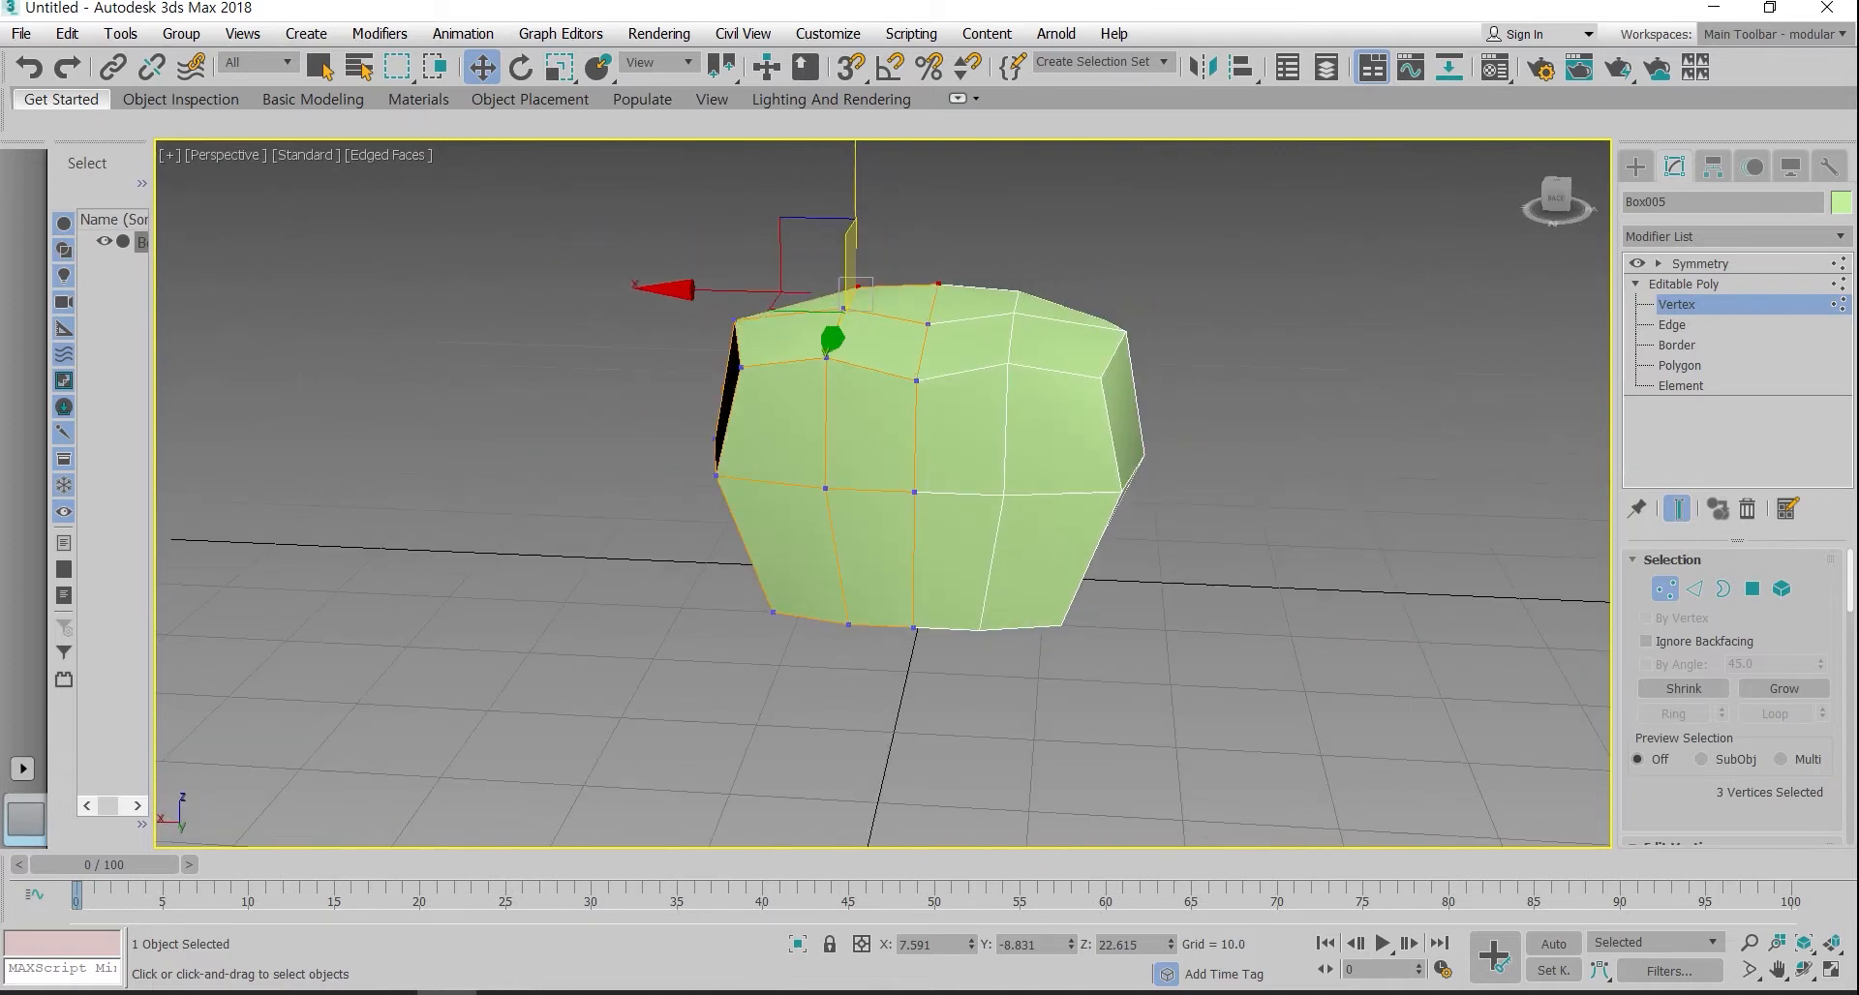
{"action": "mouse_move", "coordinate": [1703, 515]}
{"action": "left_mouse_down"}
{"action": "mouse_move", "coordinate": [1685, 532]}
{"action": "mouse_move", "coordinate": [1650, 490]}
{"action": "mouse_move", "coordinate": [1712, 523]}
{"action": "left_mouse_up"}
{"action": "mouse_move", "coordinate": [1653, 272]}
{"action": "left_mouse_down"}
{"action": "mouse_move", "coordinate": [1728, 277]}
{"action": "mouse_move", "coordinate": [1757, 253]}
{"action": "mouse_move", "coordinate": [1638, 242]}
{"action": "mouse_move", "coordinate": [1695, 178]}
{"action": "left_mouse_up"}
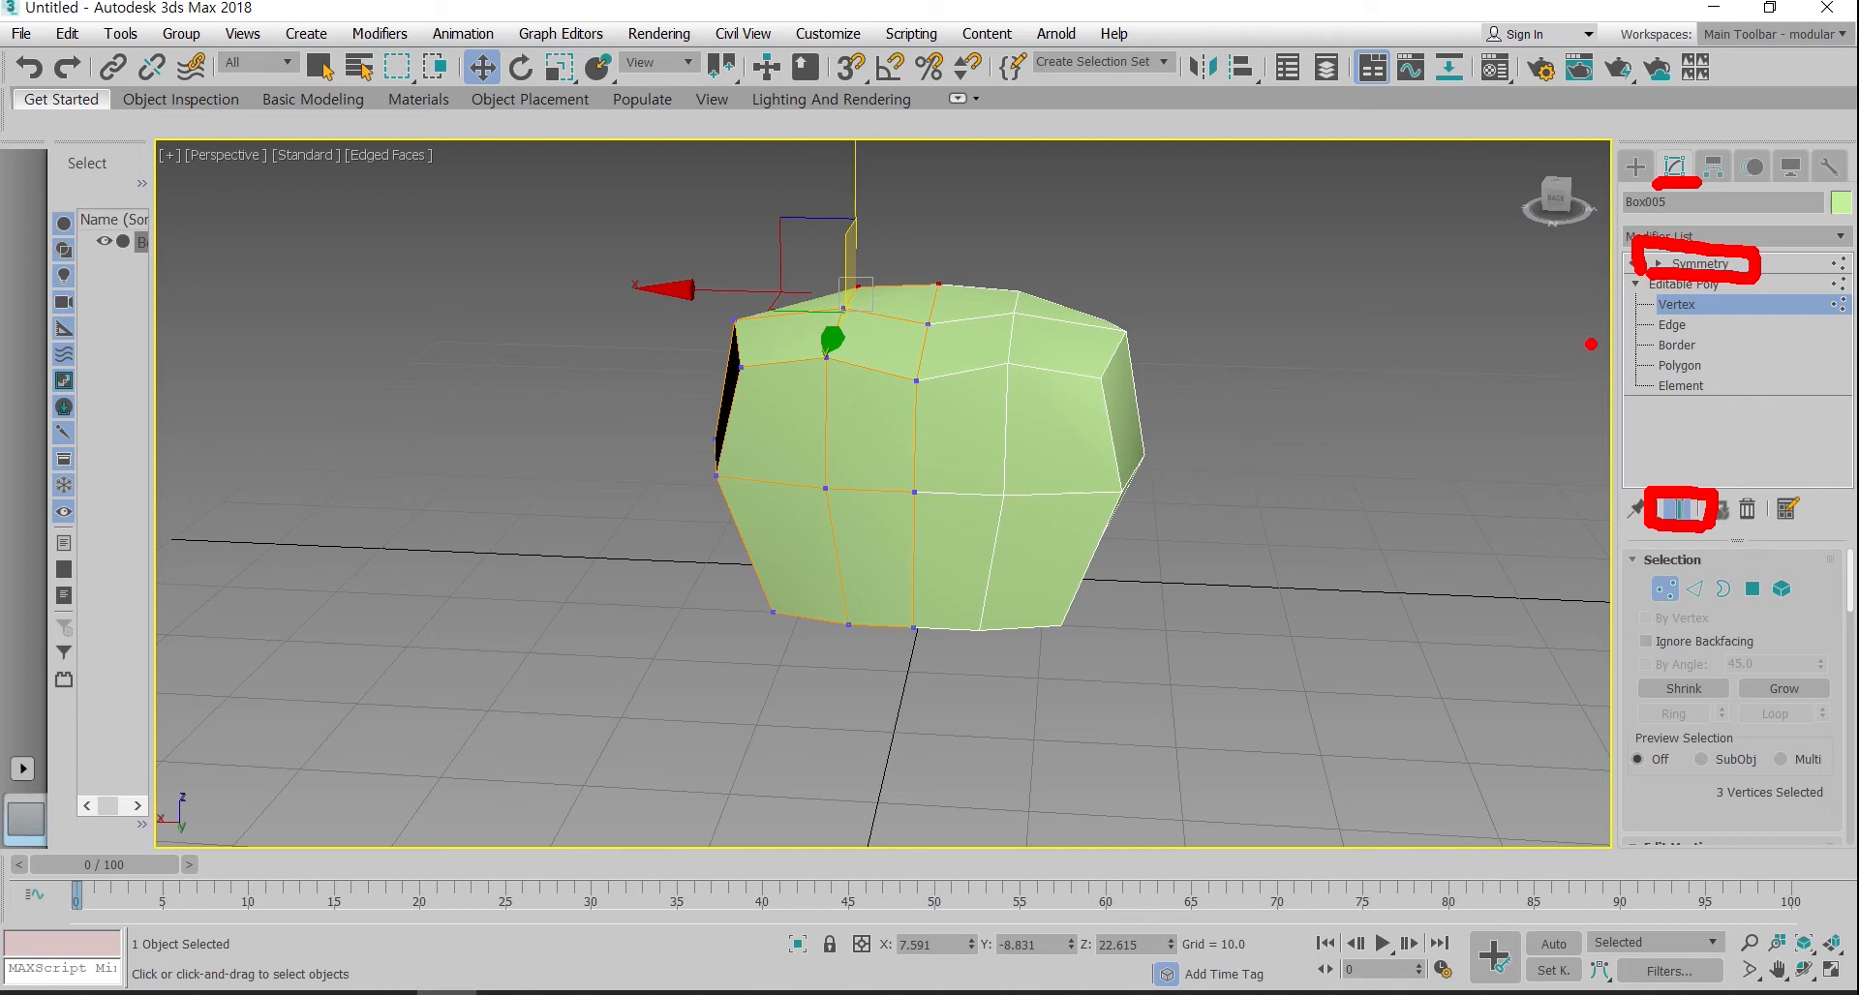
{"action": "key", "text": "Escape"}
{"action": "middle_click_drag", "start_coordinate": [872, 484], "coordinate": [987, 436], "text": "alt"}
{"action": "middle_click_drag", "start_coordinate": [1007, 499], "coordinate": [1099, 581]}
{"action": "scroll", "coordinate": [1065, 610], "scroll_direction": "up", "scroll_amount": 3}
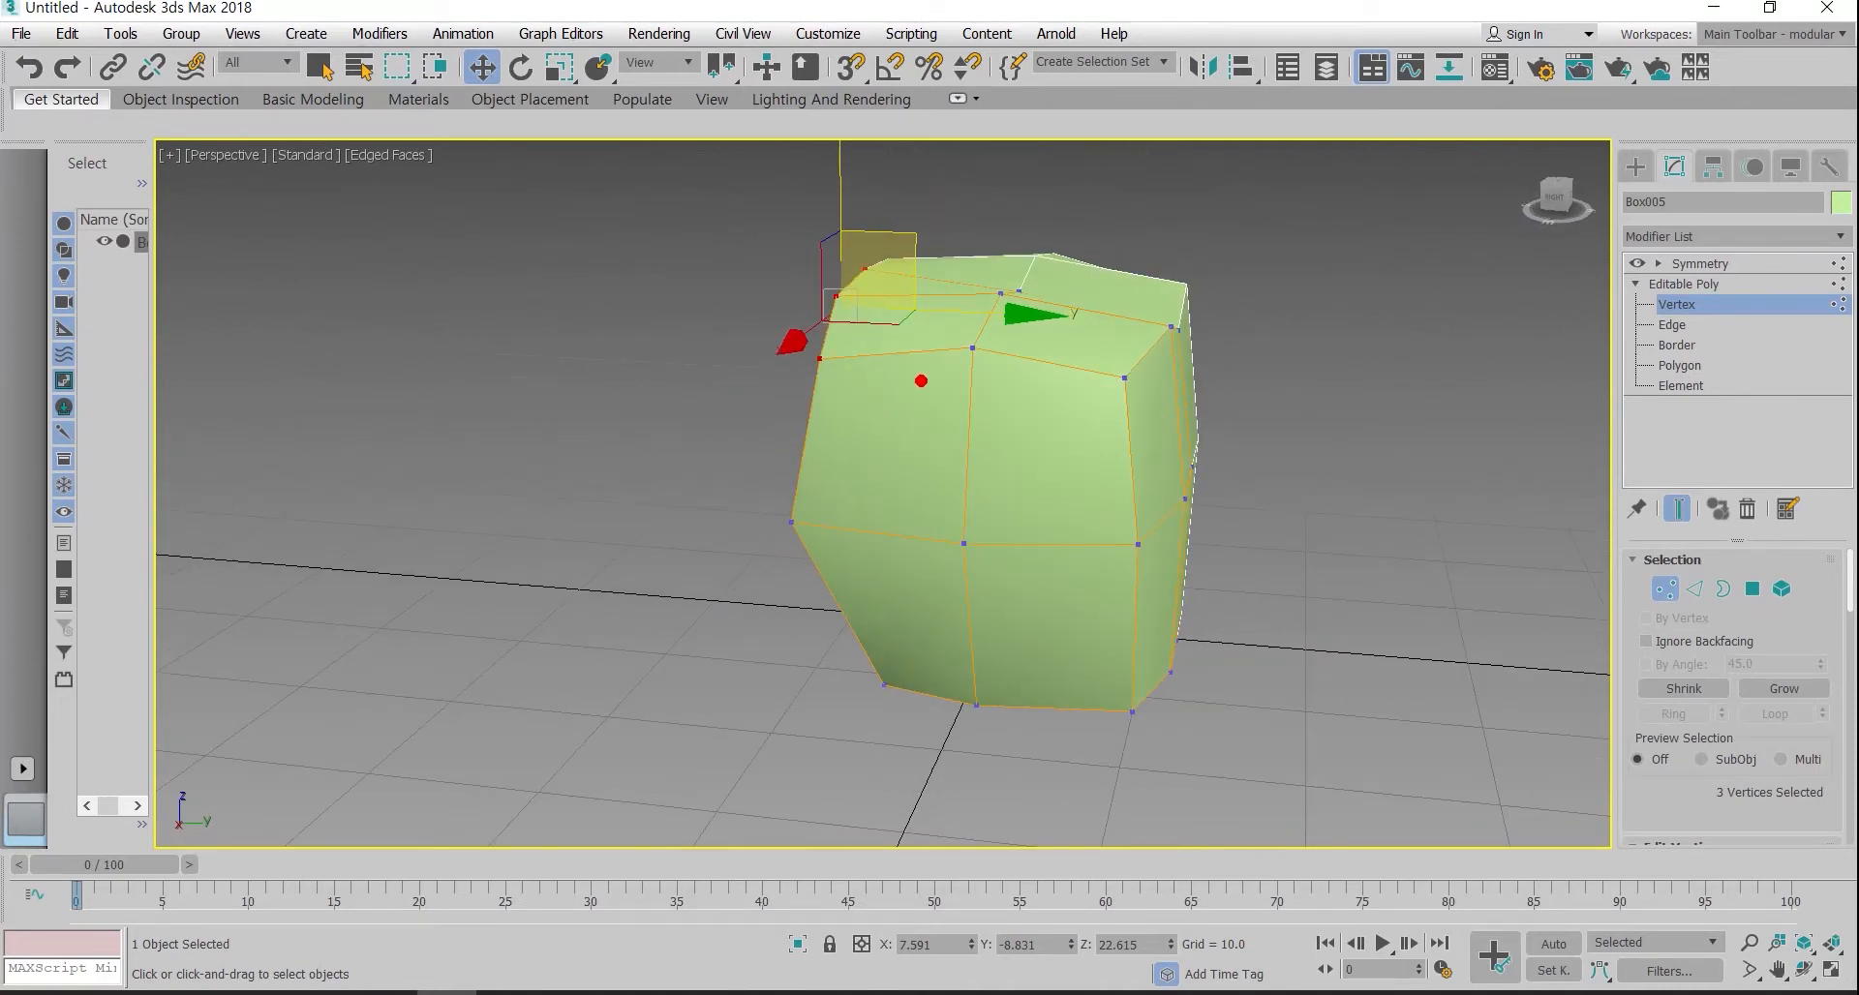
{"action": "middle_click_drag", "start_coordinate": [1056, 397], "coordinate": [765, 379], "text": "alt"}
{"action": "key", "text": "ctrl+2"}
{"action": "left_click_drag", "start_coordinate": [742, 366], "coordinate": [462, 357]}
{"action": "left_click_drag", "start_coordinate": [775, 595], "coordinate": [308, 601]}
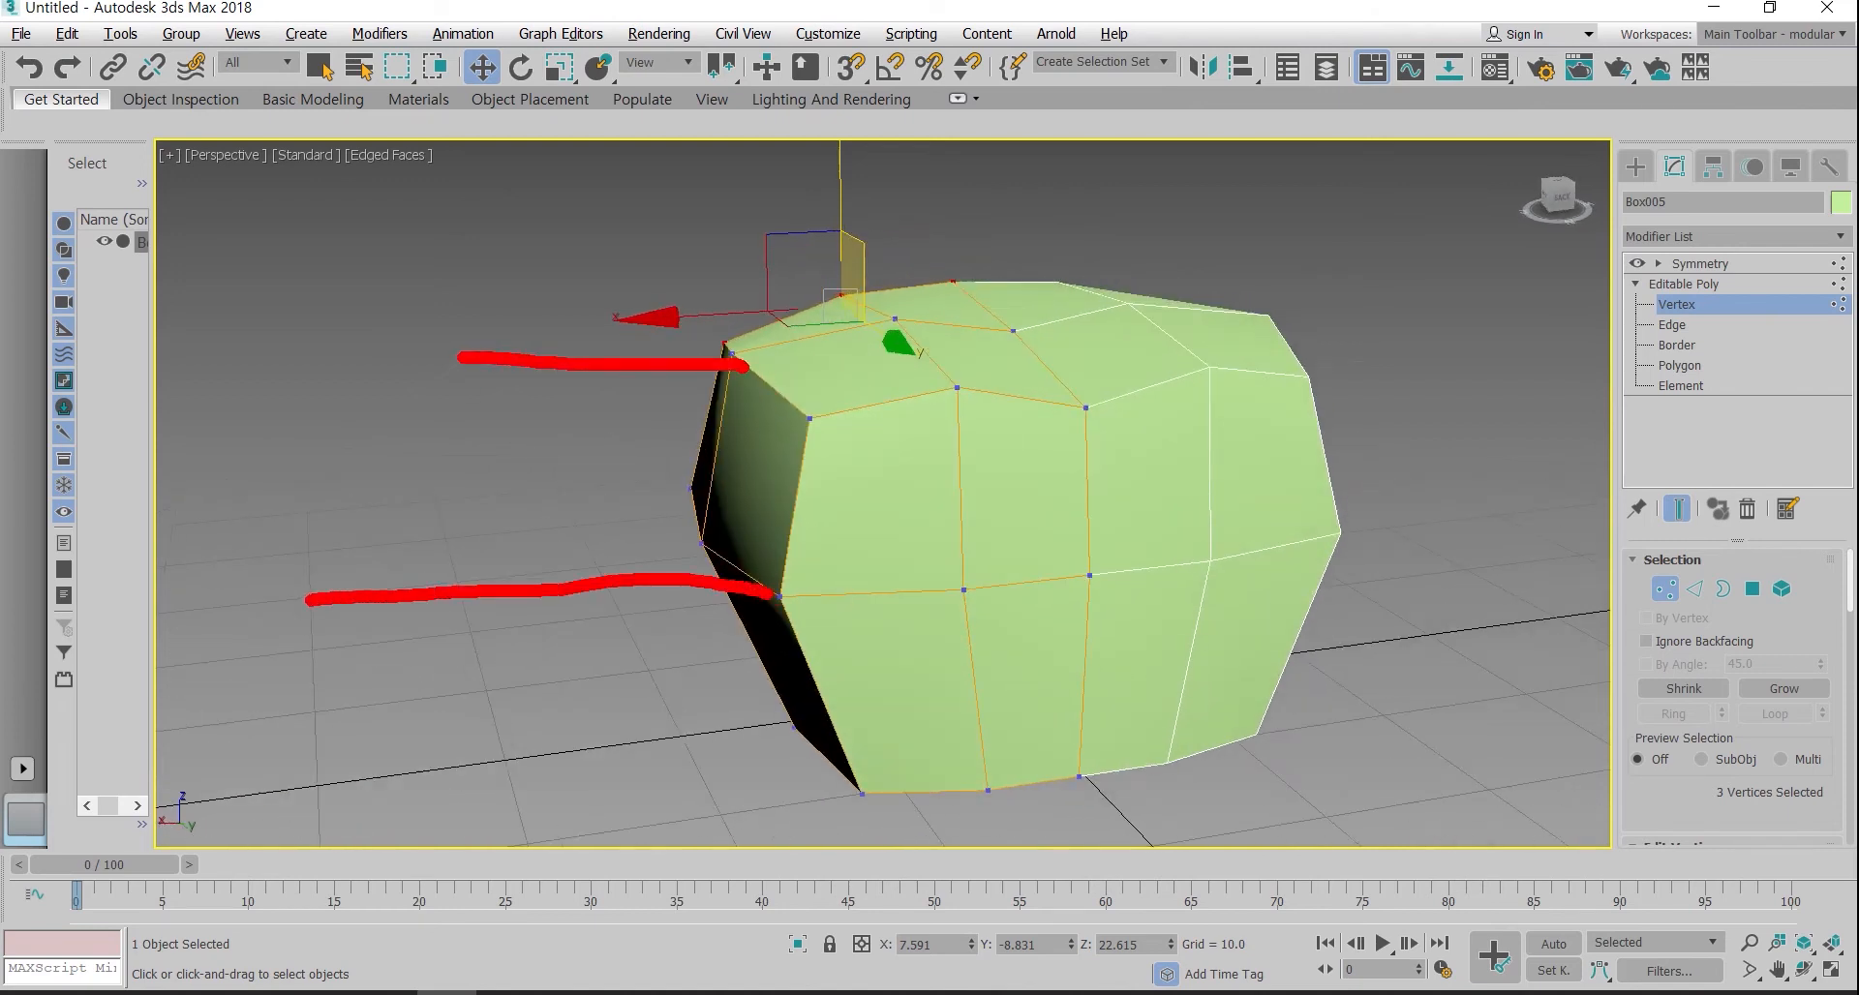
{"action": "key", "text": "Escape"}
Step: Select the two upper polygons on the outer side of the half box and find the polygon editing commands
{"action": "left_click", "coordinate": [1749, 587]}
{"action": "left_click", "coordinate": [708, 464], "text": "ctrl"}
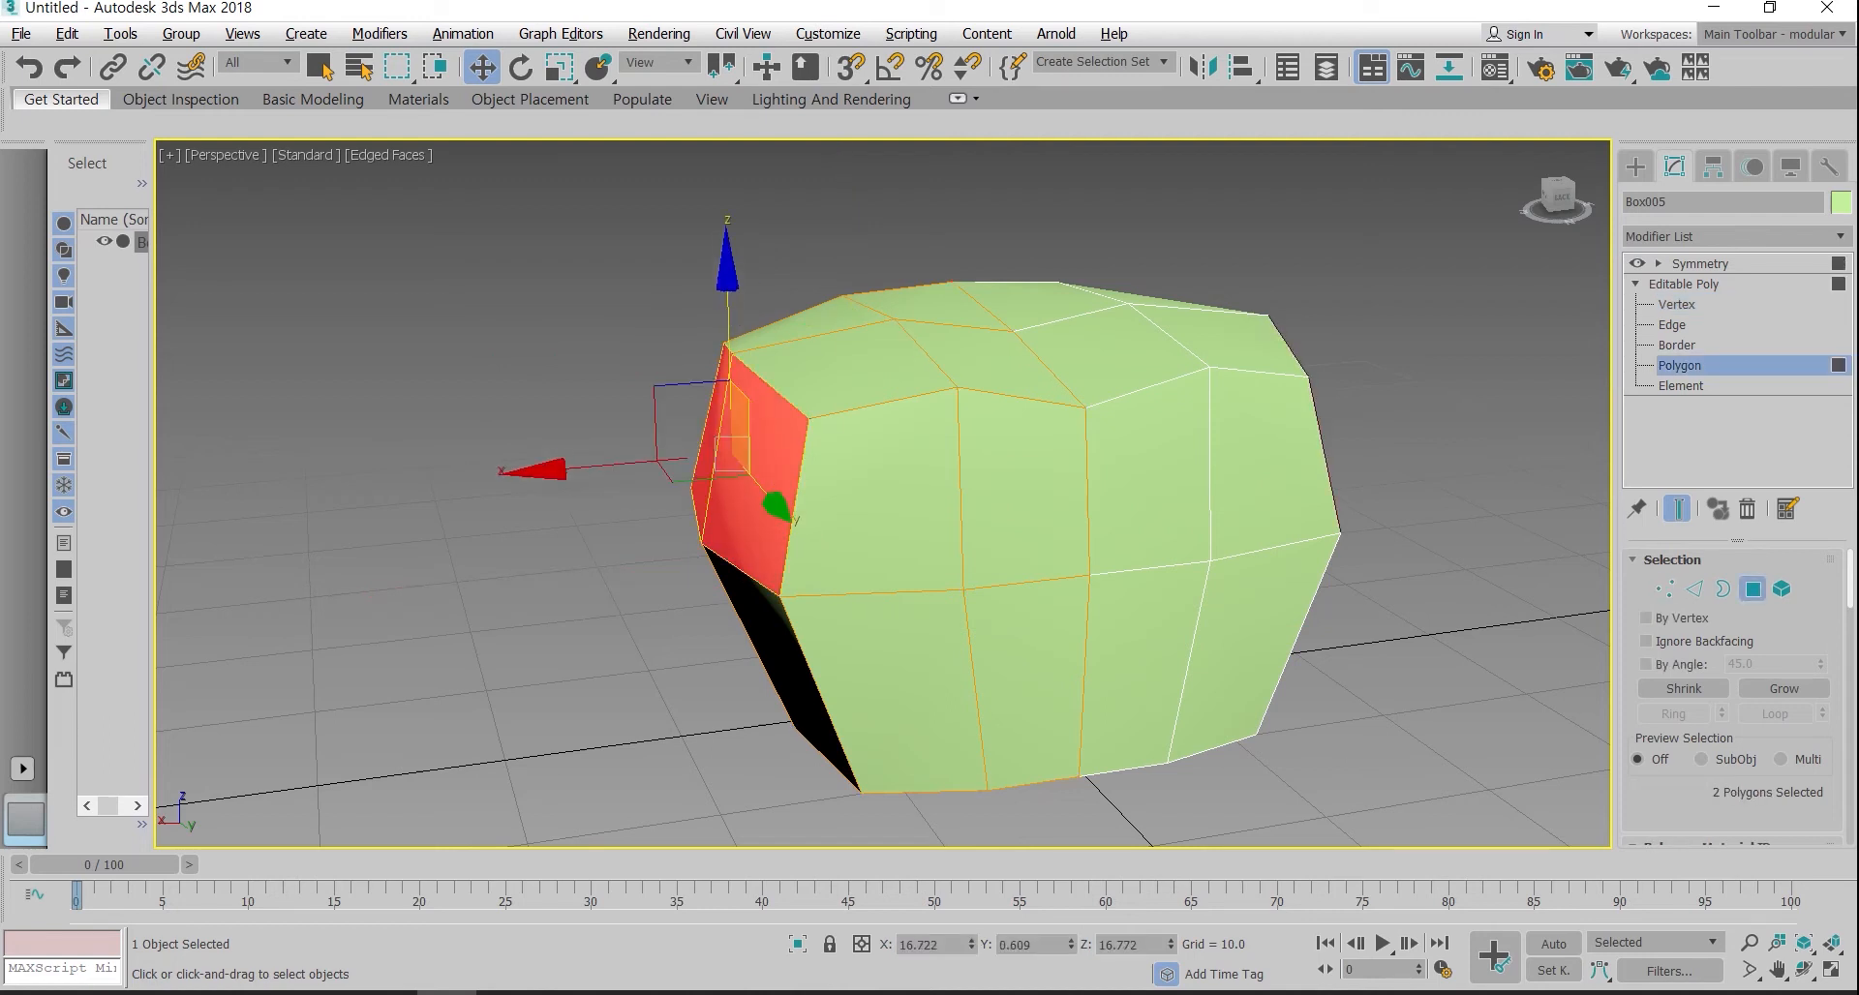
{"action": "scroll", "coordinate": [726, 518], "scroll_direction": "down", "scroll_amount": 5}
{"action": "middle_click_drag", "start_coordinate": [726, 518], "coordinate": [775, 503], "text": "alt"}
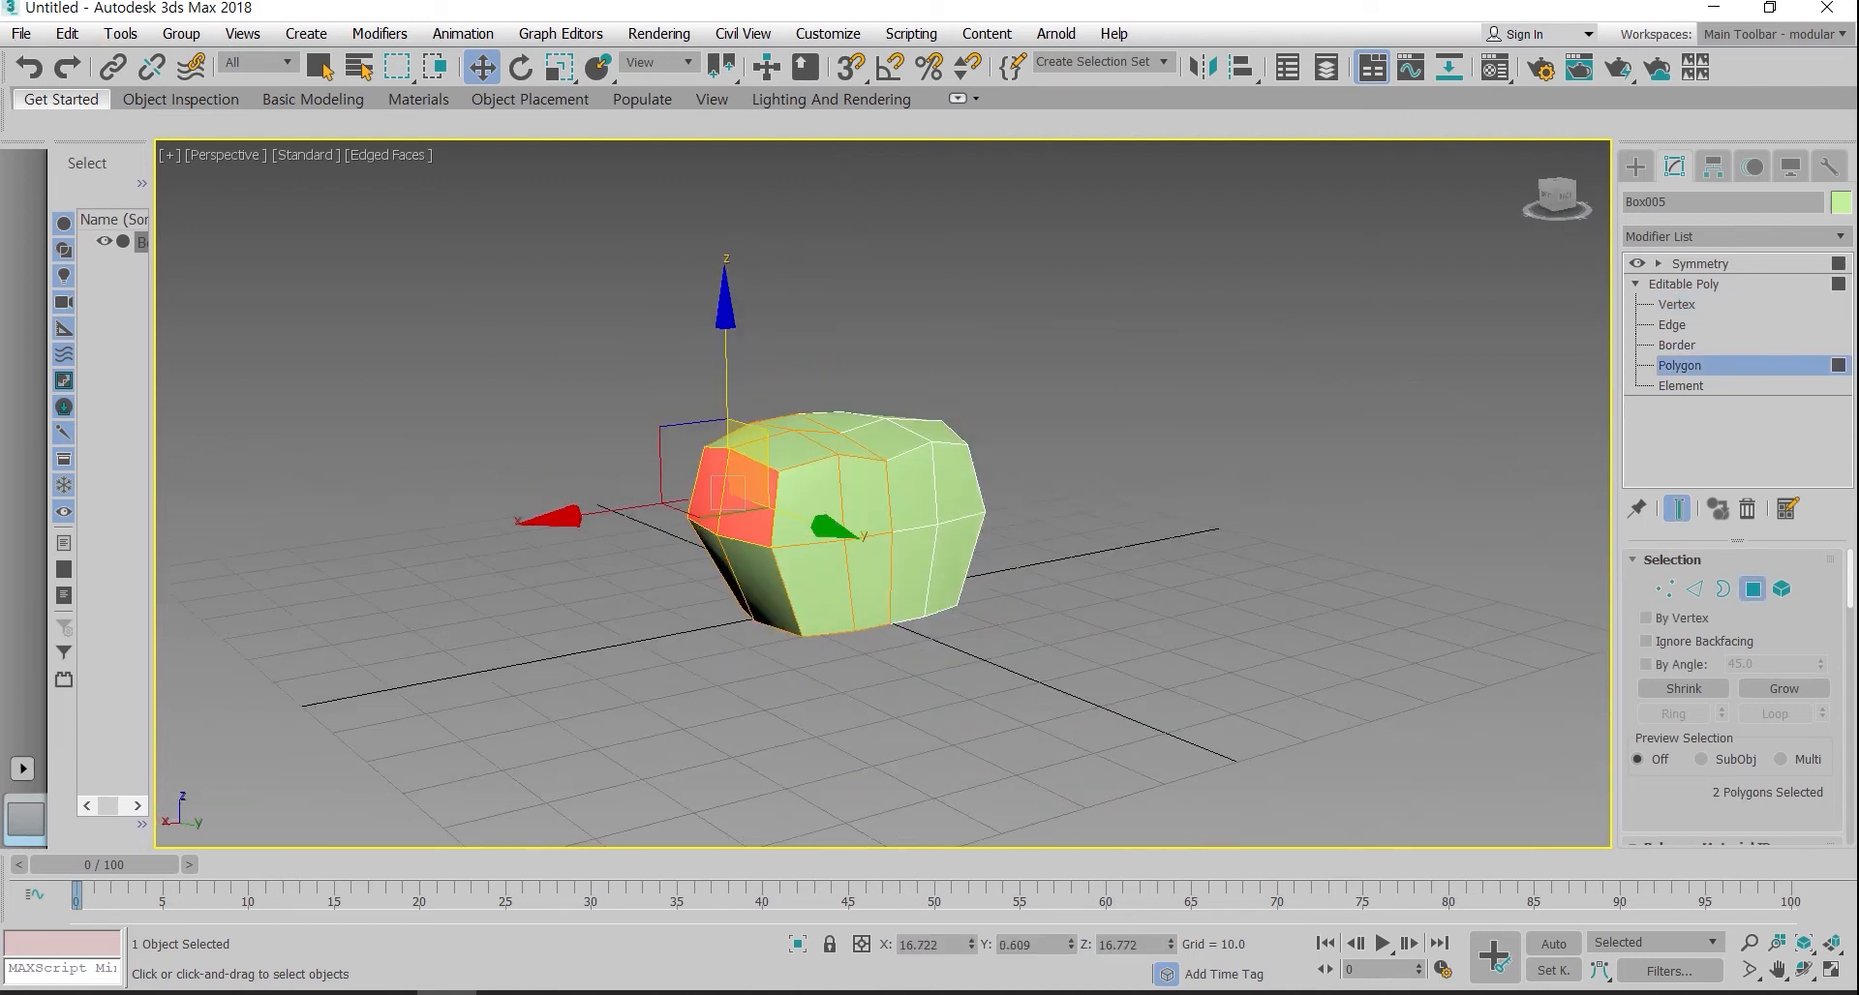
{"action": "scroll", "coordinate": [1733, 697], "scroll_direction": "down", "scroll_amount": 10}
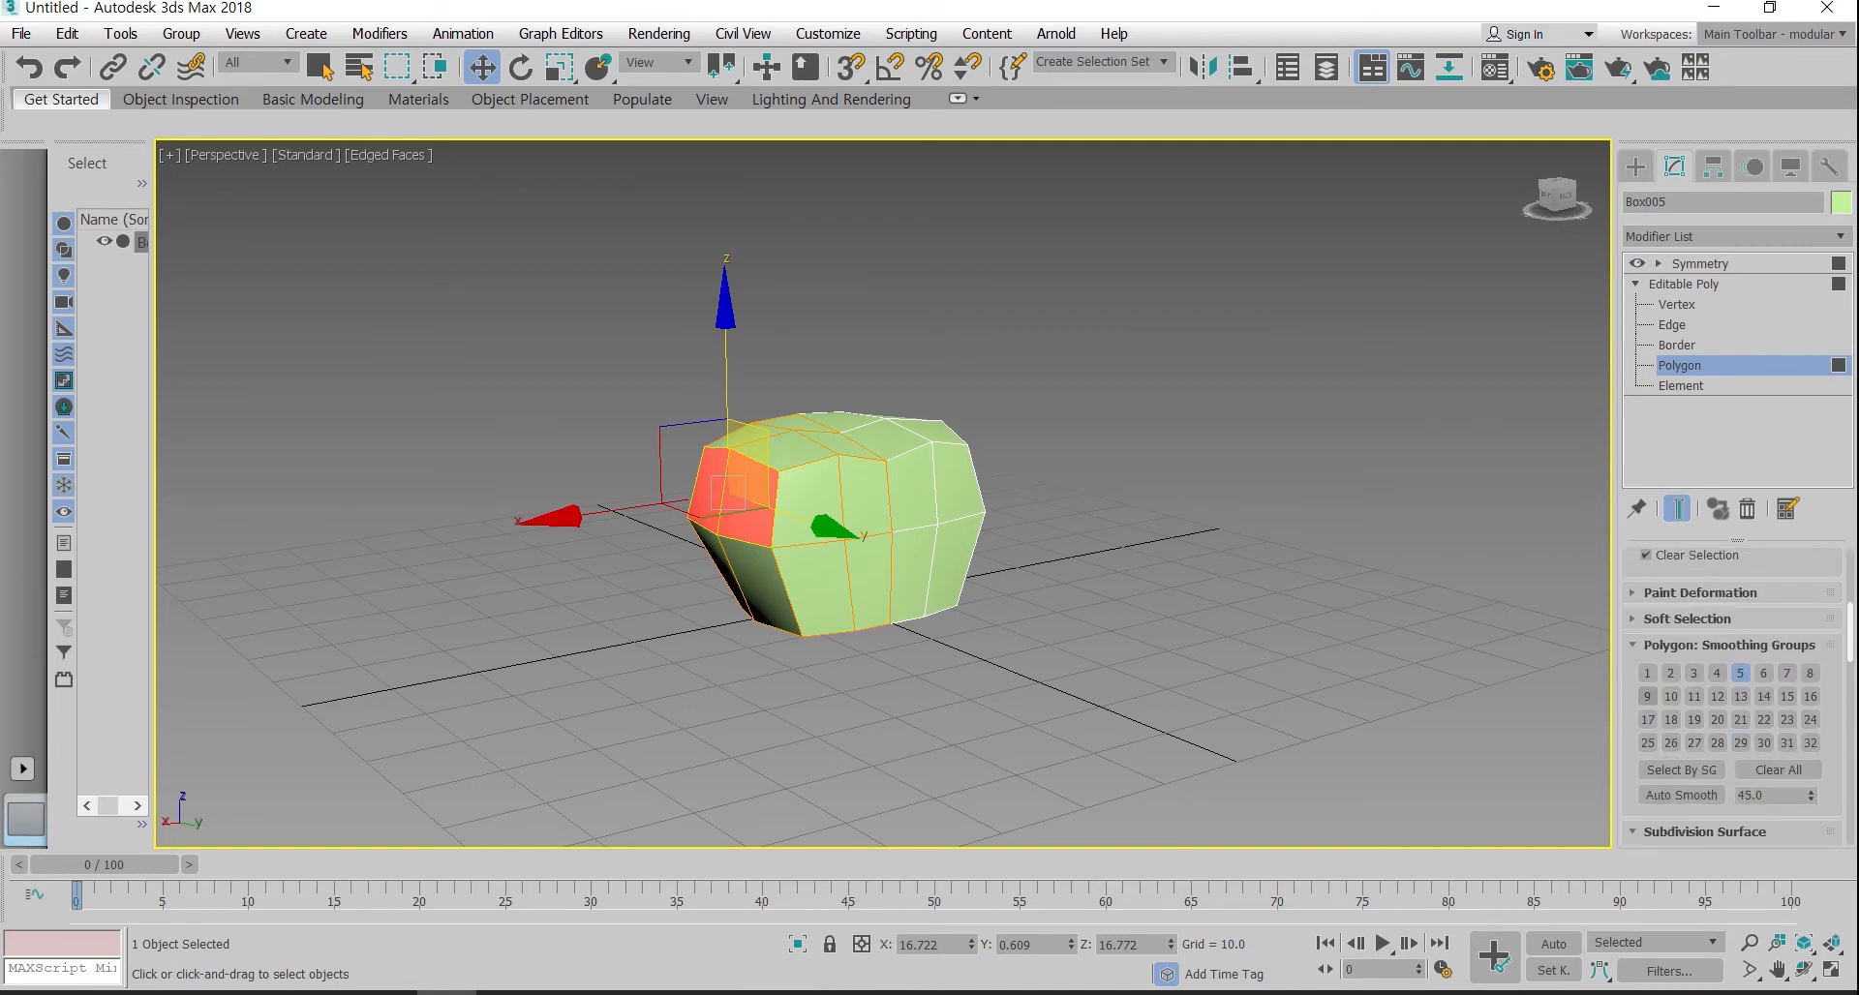
{"action": "scroll", "coordinate": [1733, 677], "scroll_direction": "down", "scroll_amount": 10}
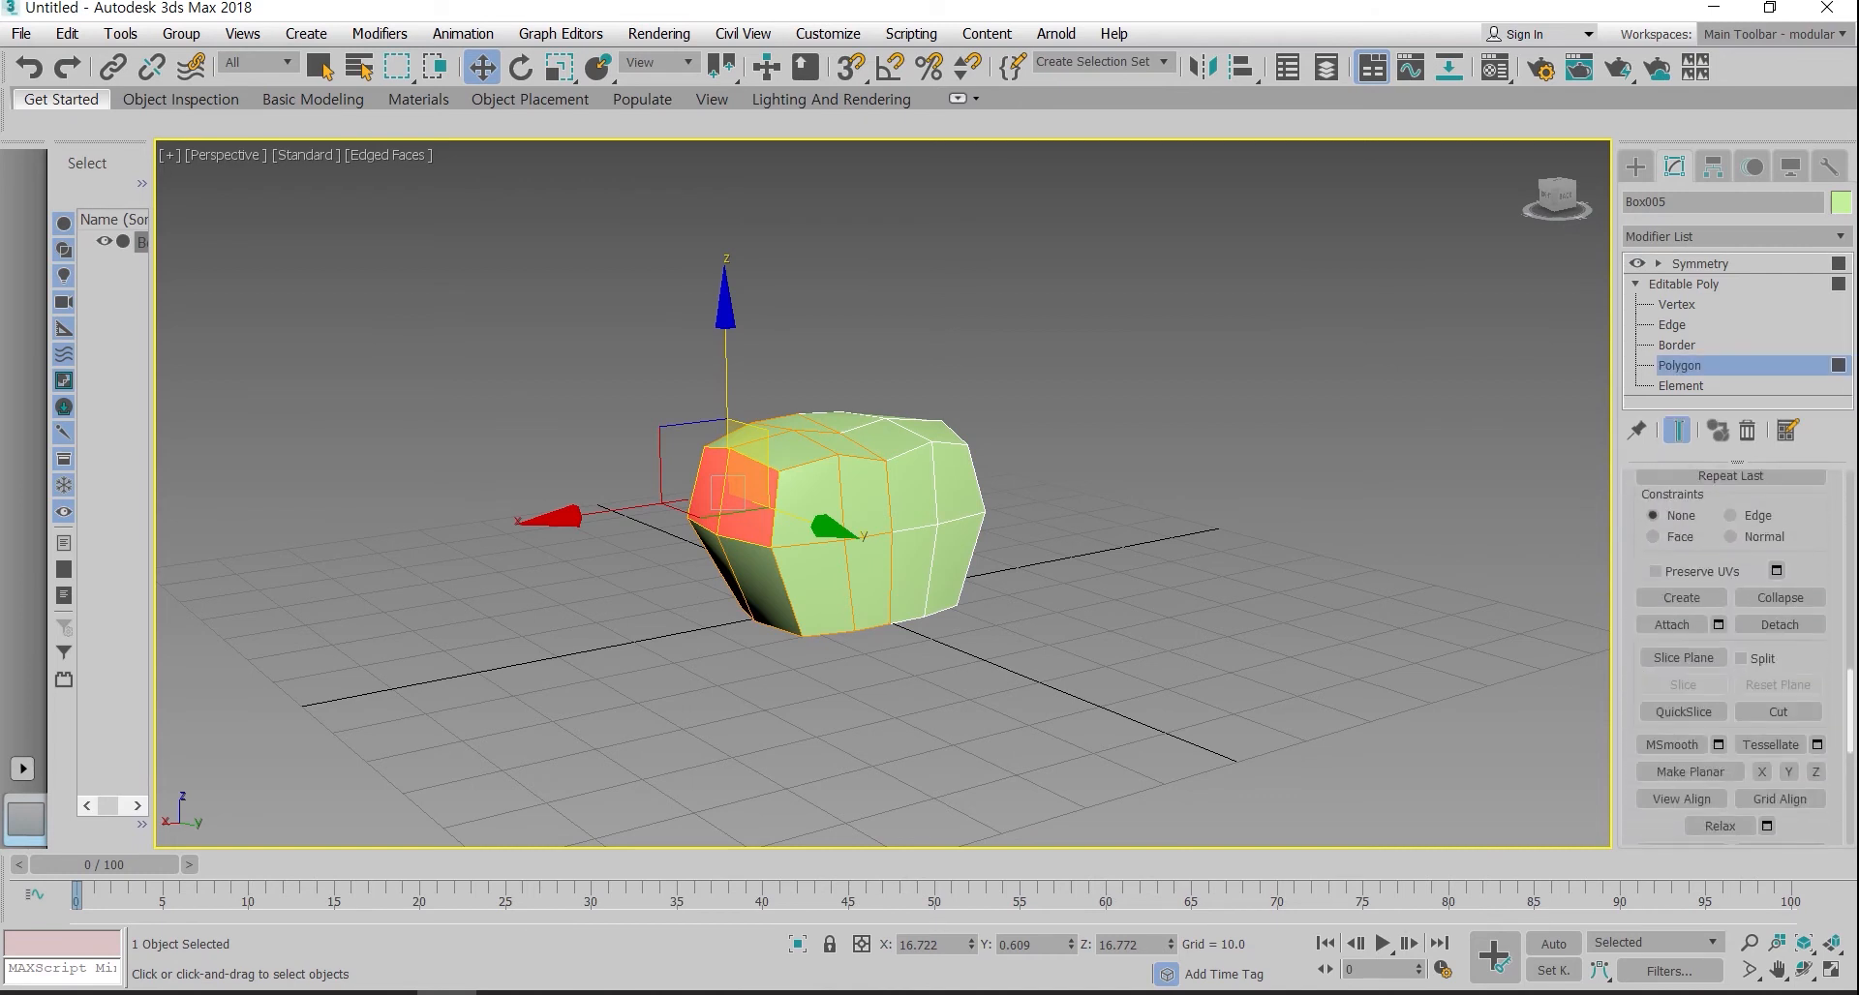
{"action": "scroll", "coordinate": [1733, 678], "scroll_direction": "down", "scroll_amount": 5}
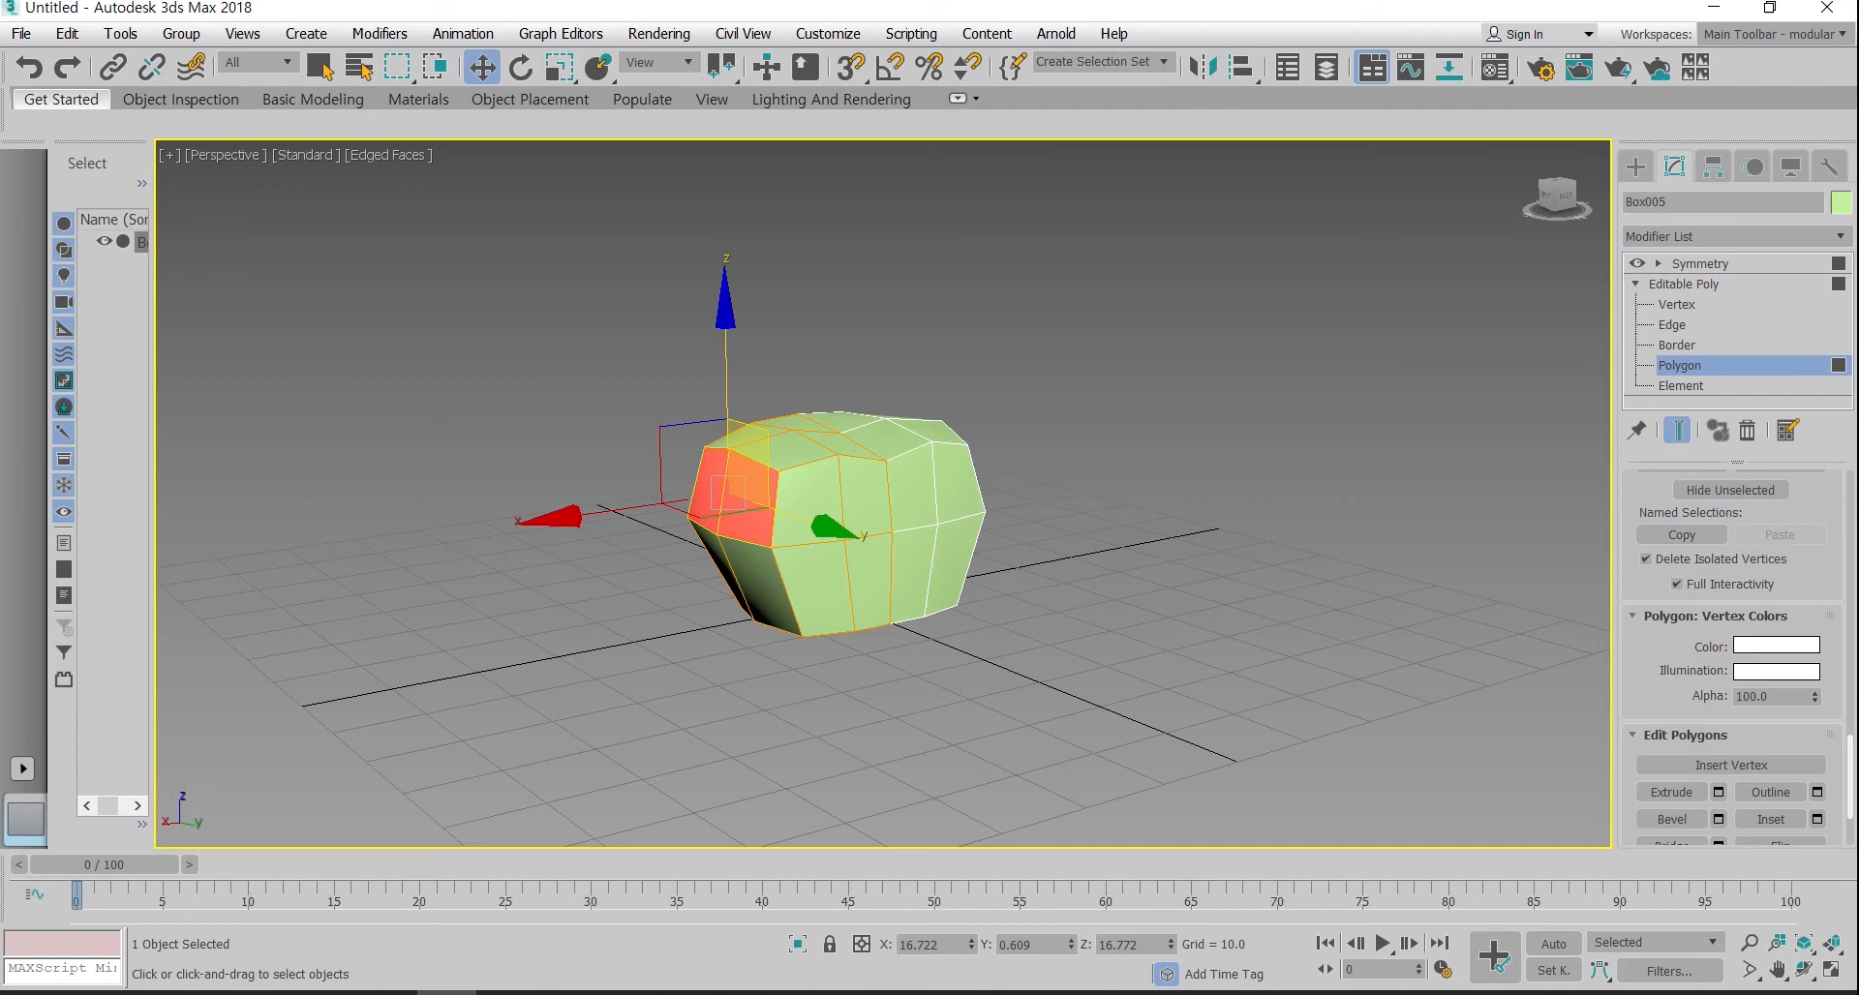
Step: Try to extrude the two selected upper side polygons outward and examine them from several angles
{"action": "left_click", "coordinate": [1670, 713]}
{"action": "left_click_drag", "start_coordinate": [728, 493], "coordinate": [728, 261]}
{"action": "mouse_move", "coordinate": [915, 663]}
{"action": "middle_mouse_down", "text": "alt"}
{"action": "mouse_move", "coordinate": [833, 659]}
{"action": "mouse_move", "coordinate": [861, 711]}
{"action": "mouse_move", "coordinate": [842, 572]}
{"action": "mouse_move", "coordinate": [934, 668]}
{"action": "mouse_move", "coordinate": [978, 673]}
{"action": "mouse_move", "coordinate": [852, 683]}
{"action": "mouse_move", "coordinate": [874, 644]}
{"action": "mouse_move", "coordinate": [1113, 629]}
{"action": "mouse_move", "coordinate": [910, 639]}
{"action": "middle_mouse_up", "text": "alt"}
{"action": "middle_click_drag", "start_coordinate": [871, 484], "coordinate": [629, 522], "text": "alt"}
{"action": "scroll", "coordinate": [789, 455], "scroll_direction": "up", "scroll_amount": 5}
{"action": "scroll", "coordinate": [872, 484], "scroll_direction": "down", "scroll_amount": 3}
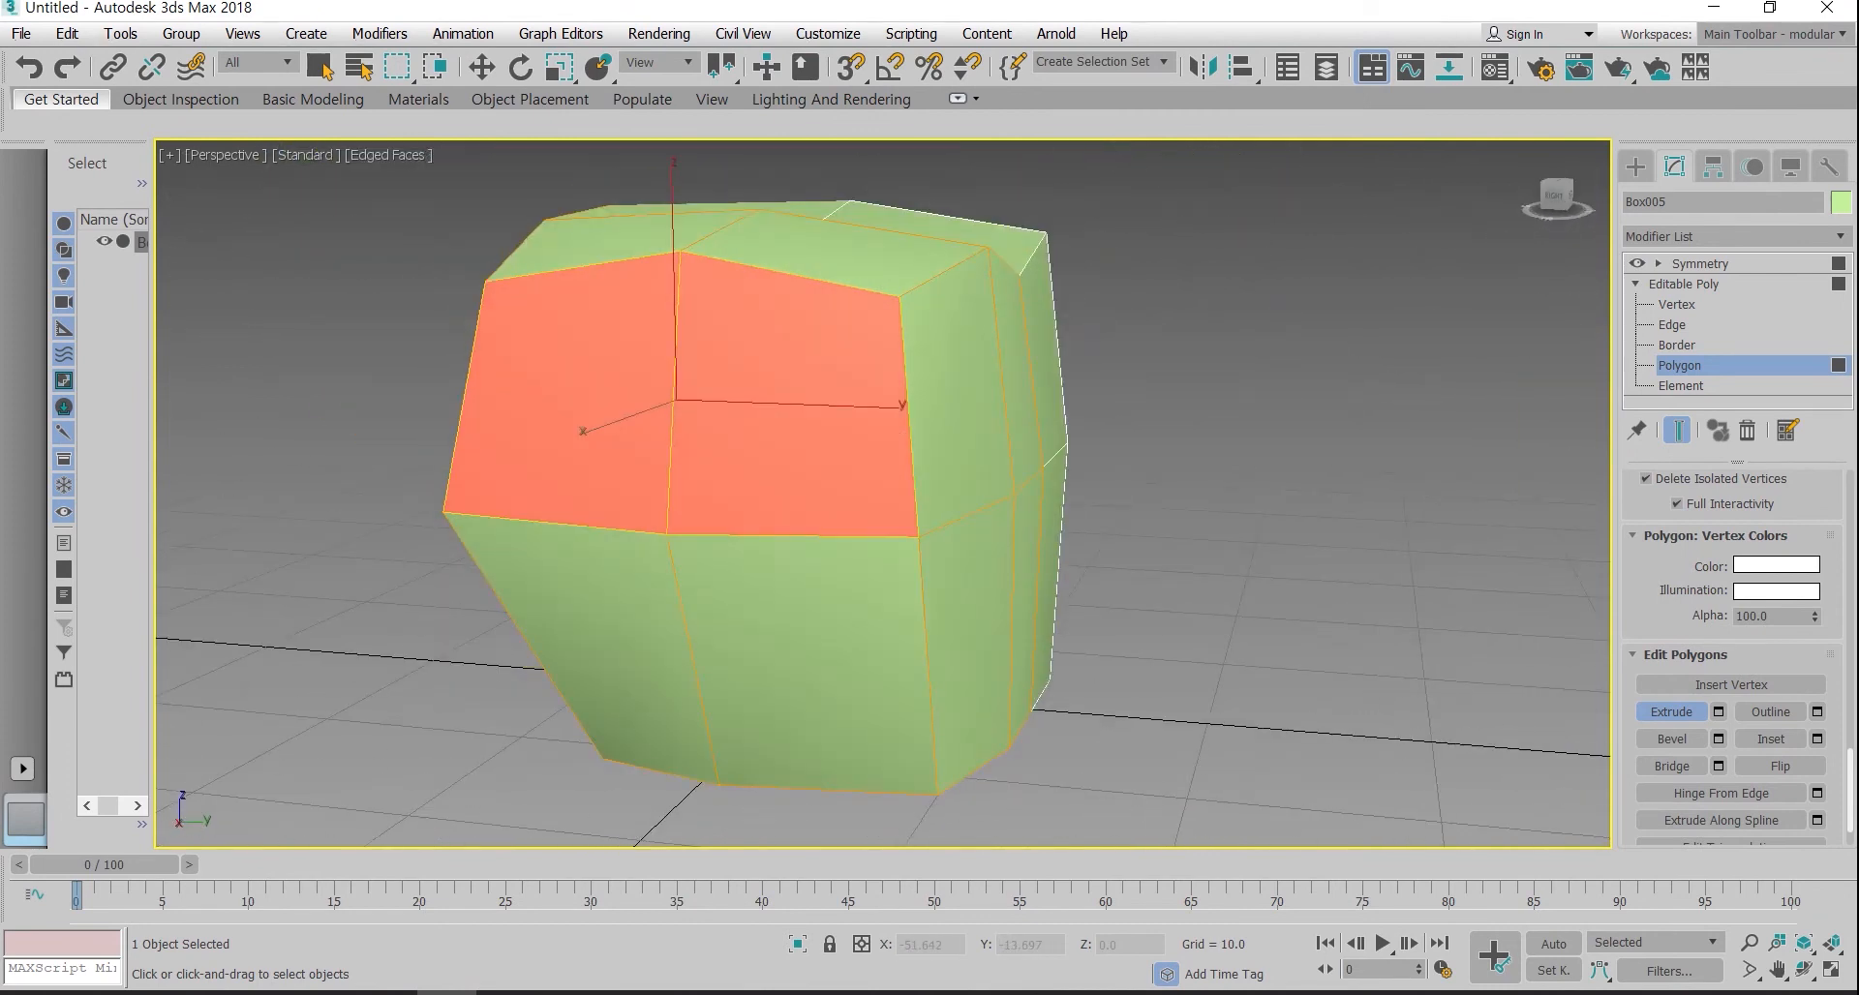
{"action": "scroll", "coordinate": [872, 485], "scroll_direction": "down", "scroll_amount": 3}
{"action": "middle_click_drag", "start_coordinate": [629, 523], "coordinate": [562, 517], "text": "alt"}
{"action": "mouse_move", "coordinate": [767, 488]}
{"action": "left_mouse_down"}
{"action": "mouse_move", "coordinate": [767, 453]}
{"action": "mouse_move", "coordinate": [765, 484]}
{"action": "left_mouse_up"}
{"action": "middle_click_drag", "start_coordinate": [766, 488], "coordinate": [852, 490], "text": "alt"}
{"action": "scroll", "coordinate": [767, 488], "scroll_direction": "up", "scroll_amount": 5}
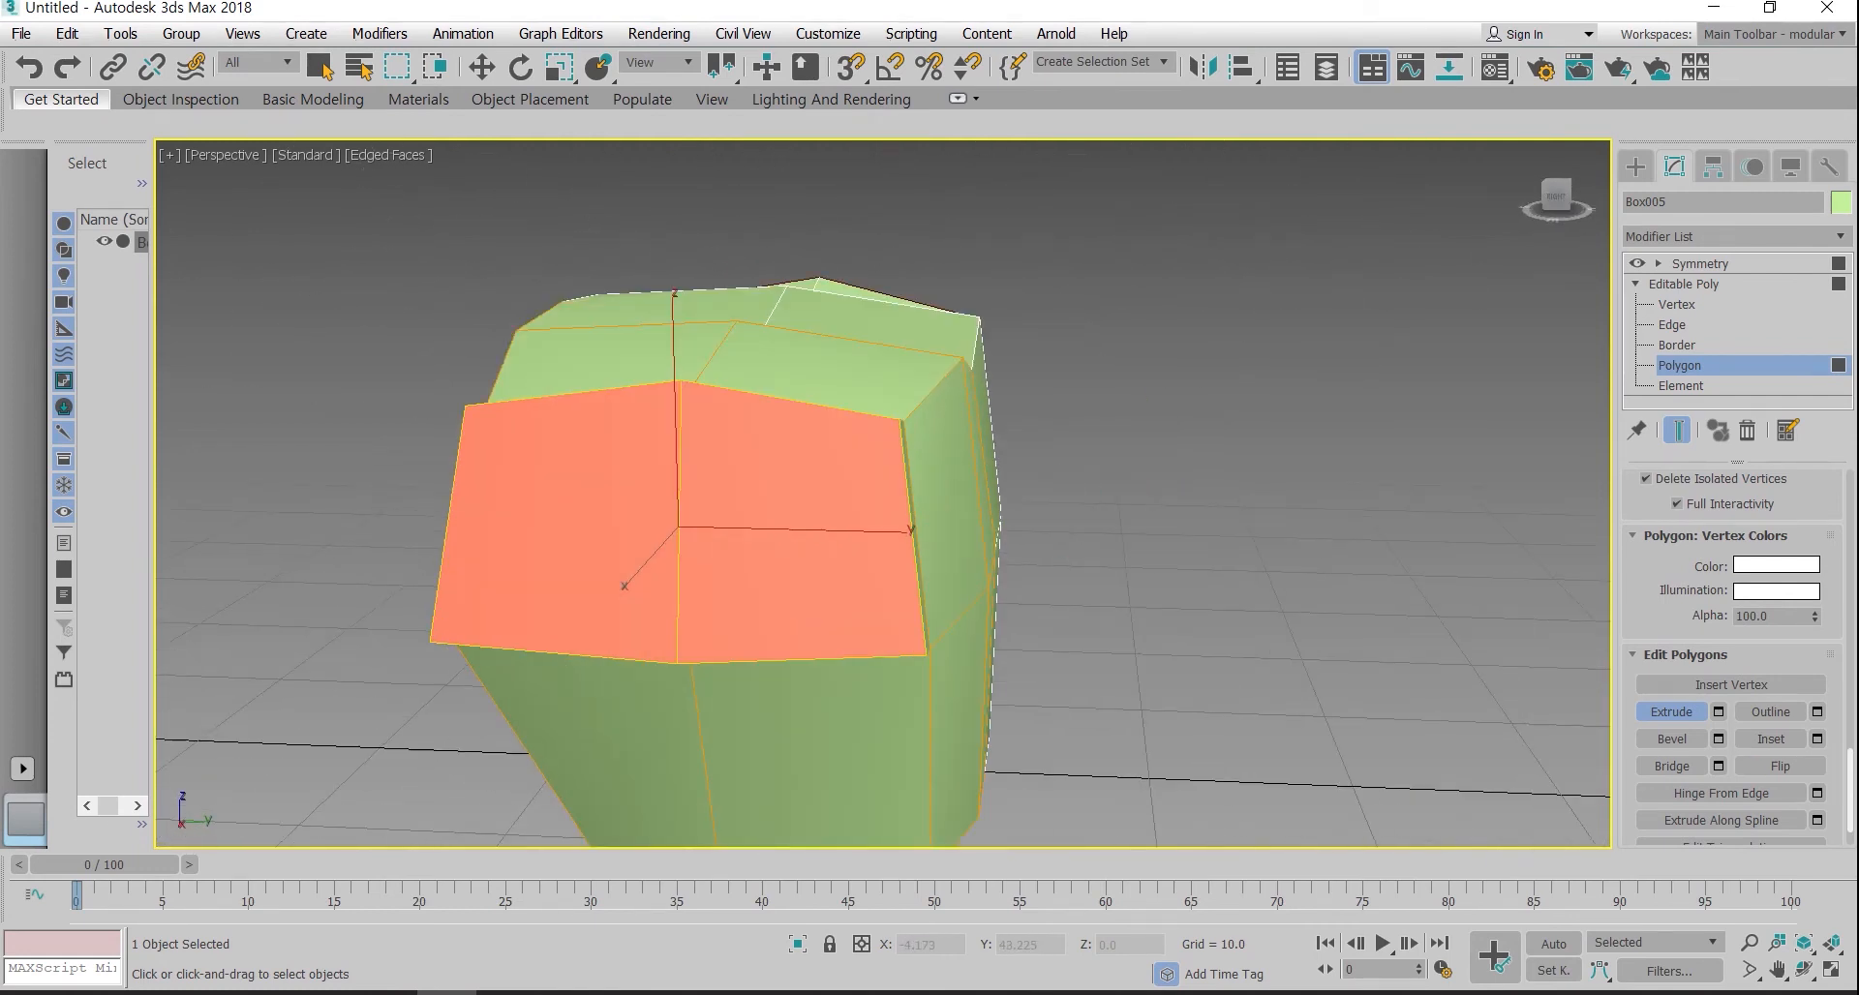
{"action": "scroll", "coordinate": [767, 488], "scroll_direction": "down", "scroll_amount": 5}
{"action": "mouse_move", "coordinate": [767, 488]}
{"action": "middle_mouse_down", "text": "alt"}
{"action": "mouse_move", "coordinate": [872, 489]}
{"action": "mouse_move", "coordinate": [832, 490]}
{"action": "middle_mouse_up", "text": "alt"}
Step: Return to the Symmetry level and copy the box horizontally along Y to about Y -31.9
{"action": "left_click", "coordinate": [1699, 263]}
{"action": "key", "text": "w"}
{"action": "left_click_drag", "start_coordinate": [1142, 620], "coordinate": [973, 498], "text": "shift"}
{"action": "key", "text": "Return"}
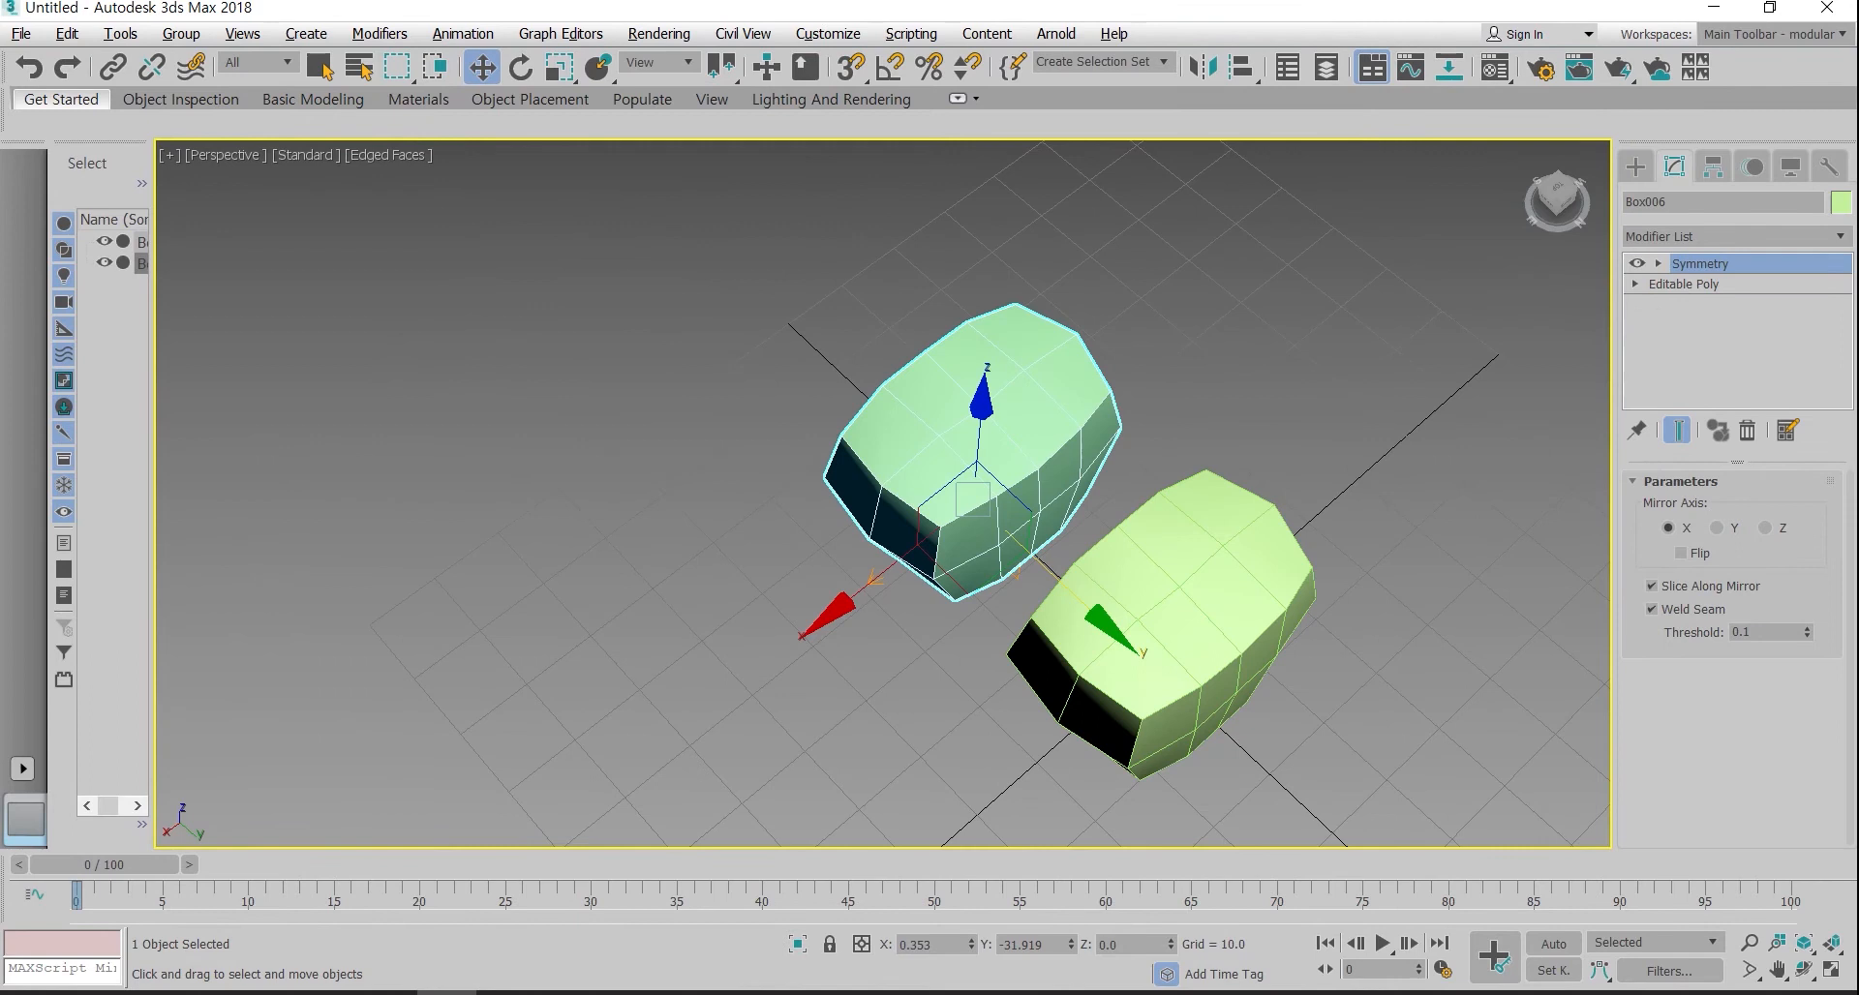
Step: Extrude the copy's two upper outer-side polygons outward and show the mirrored end result
{"action": "left_click", "coordinate": [1635, 283]}
{"action": "left_click", "coordinate": [1680, 365]}
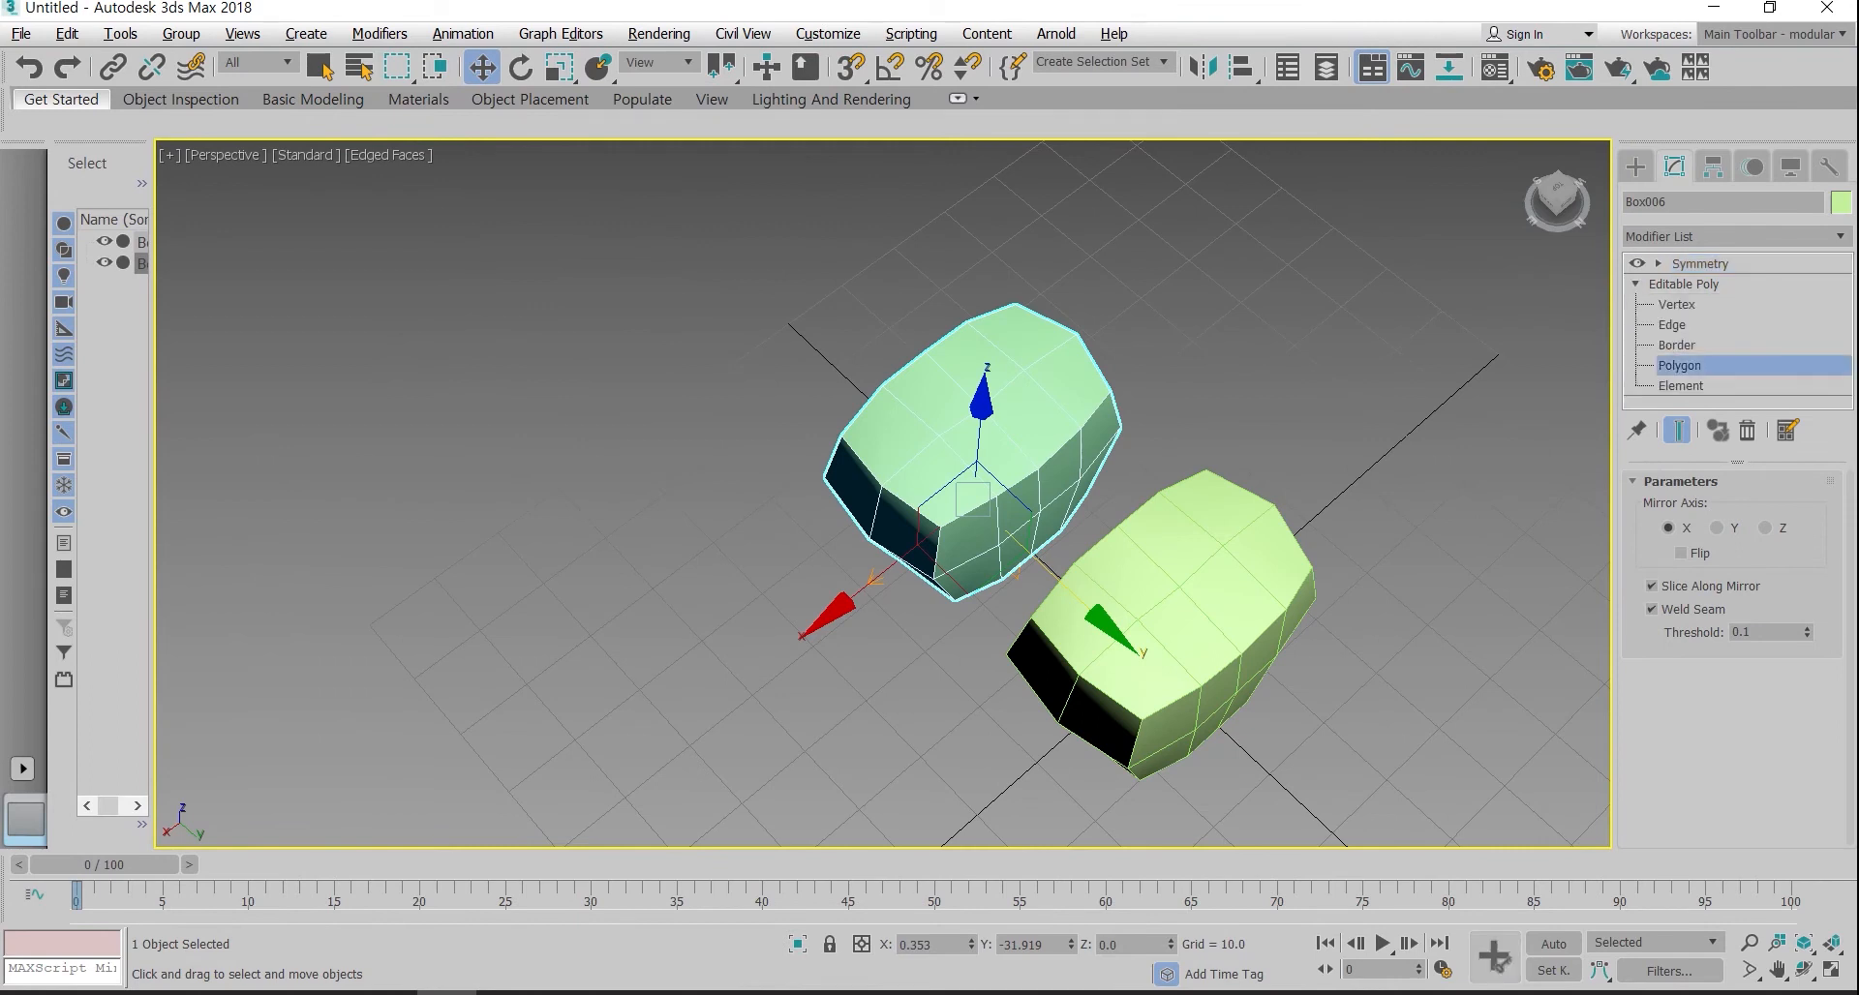
{"action": "middle_click_drag", "start_coordinate": [930, 494], "coordinate": [1017, 465], "text": "alt"}
{"action": "scroll", "coordinate": [929, 493], "scroll_direction": "up", "scroll_amount": 3}
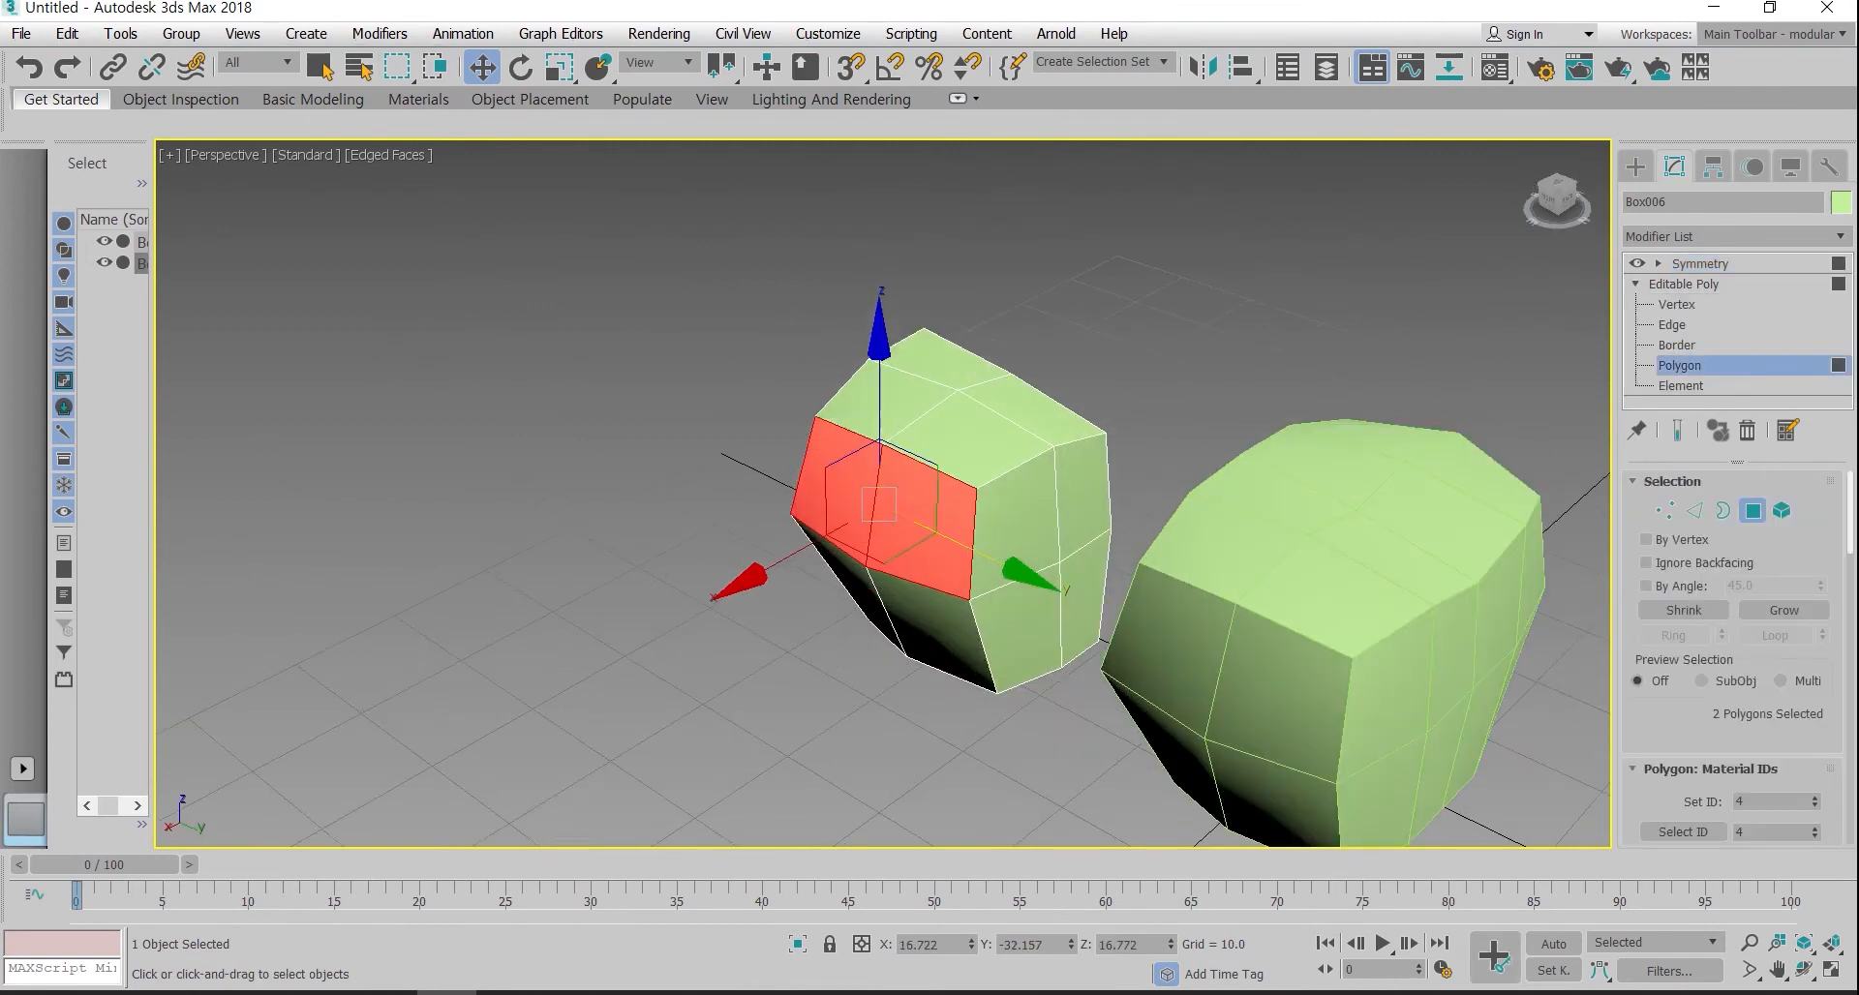
{"action": "right_click", "coordinate": [899, 560]}
{"action": "left_click", "coordinate": [843, 581]}
{"action": "left_click_drag", "start_coordinate": [843, 581], "coordinate": [843, 523]}
{"action": "left_click", "coordinate": [1677, 429]}
{"action": "middle_click_drag", "start_coordinate": [968, 484], "coordinate": [872, 499], "text": "alt"}
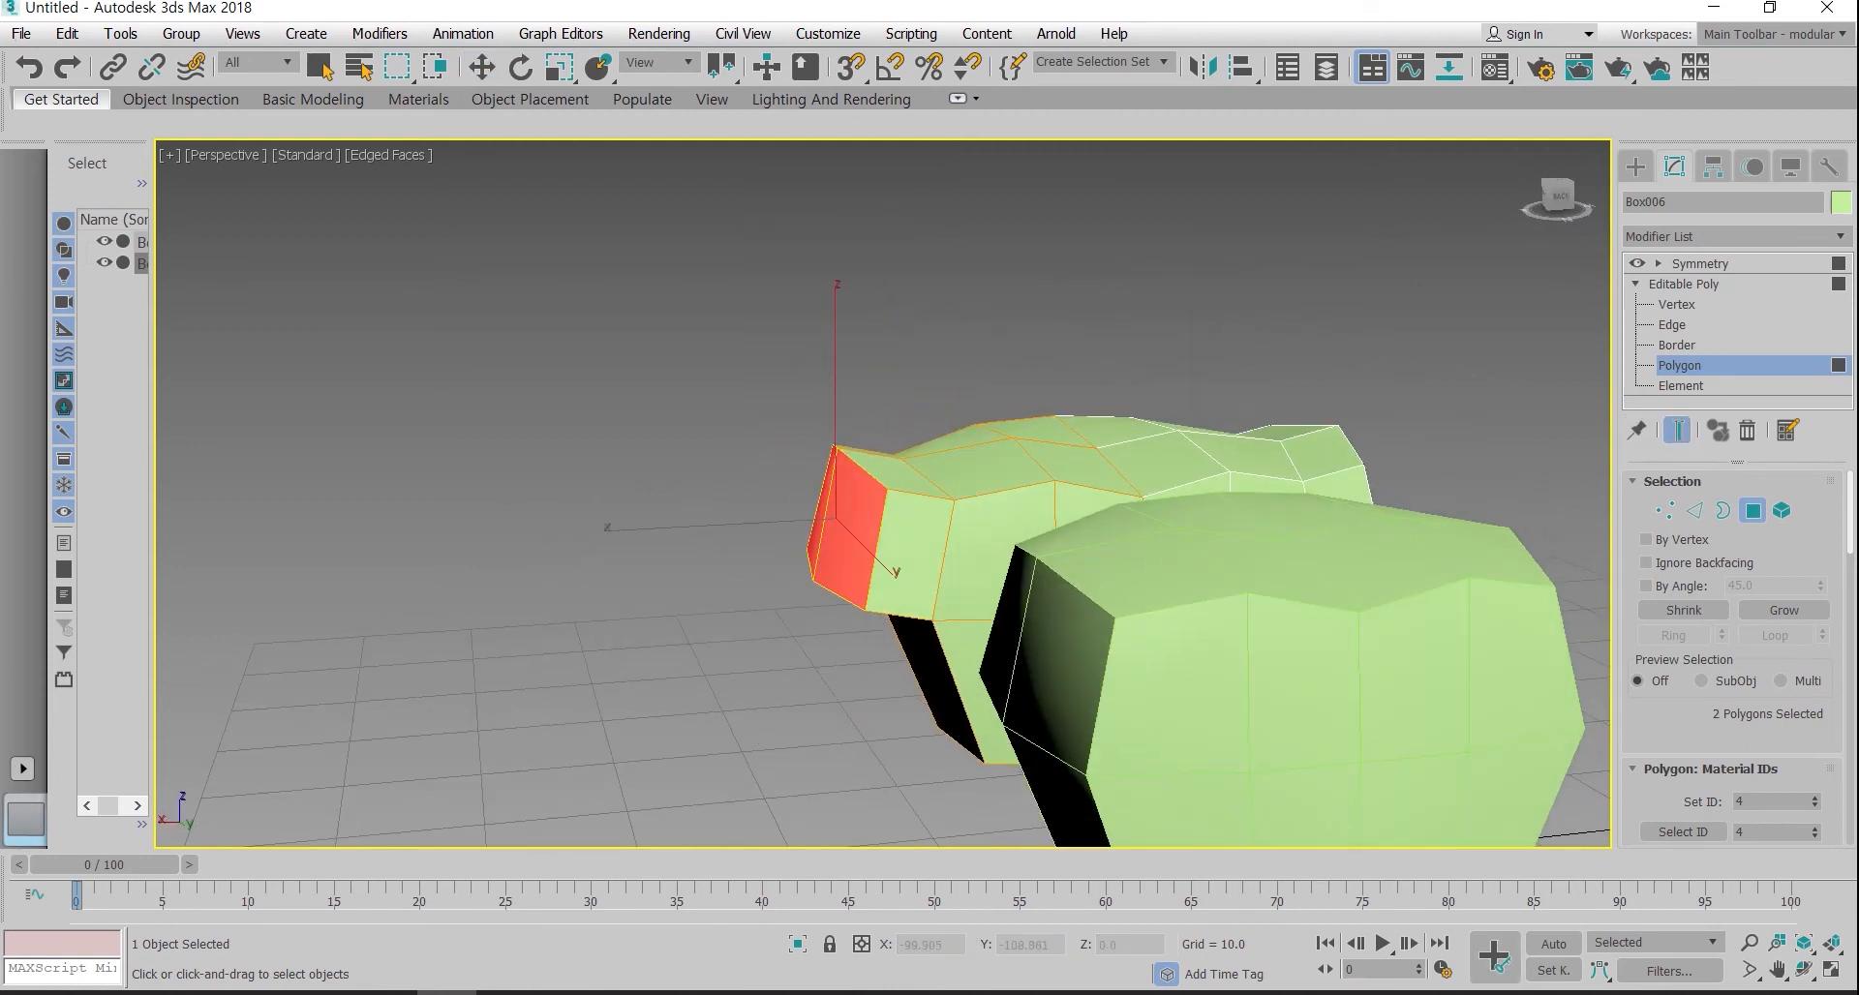
Step: Leave polygon editing and copy the extruded box along Y to about Y -65.5
{"action": "key", "text": "w"}
{"action": "key", "text": "4"}
{"action": "key", "text": "z"}
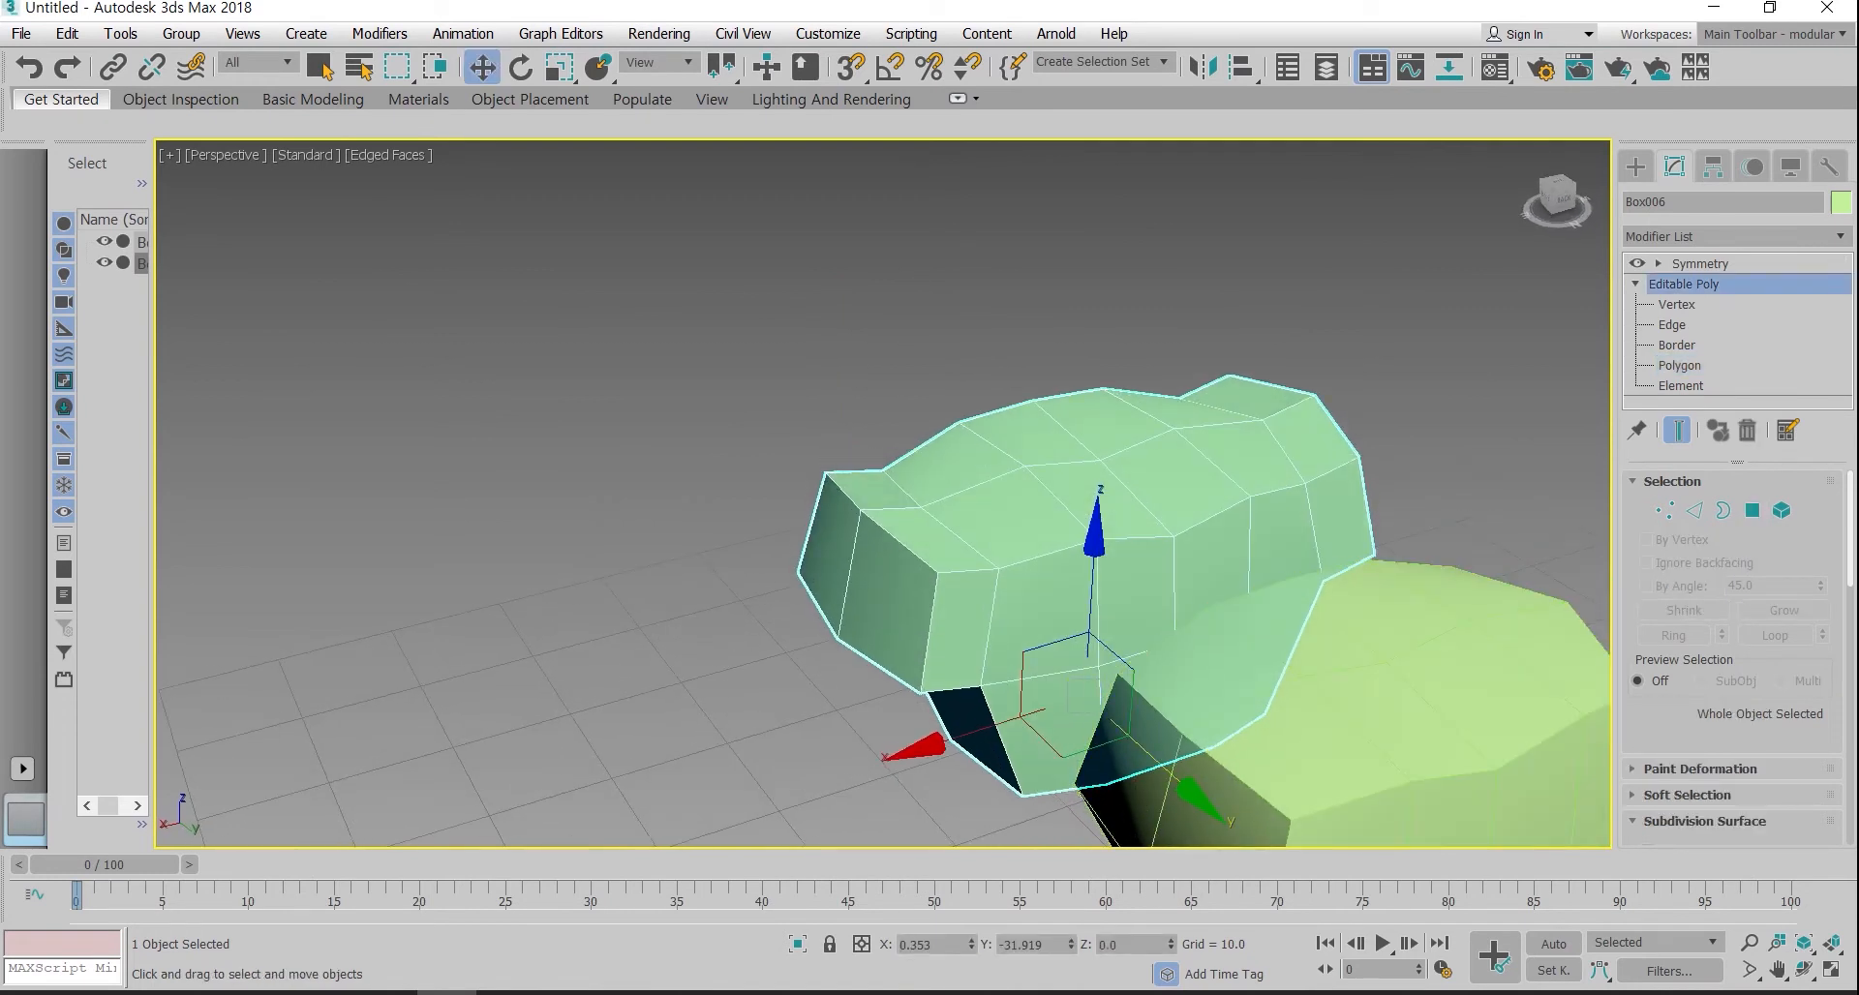
{"action": "key", "text": "ctrl+d"}
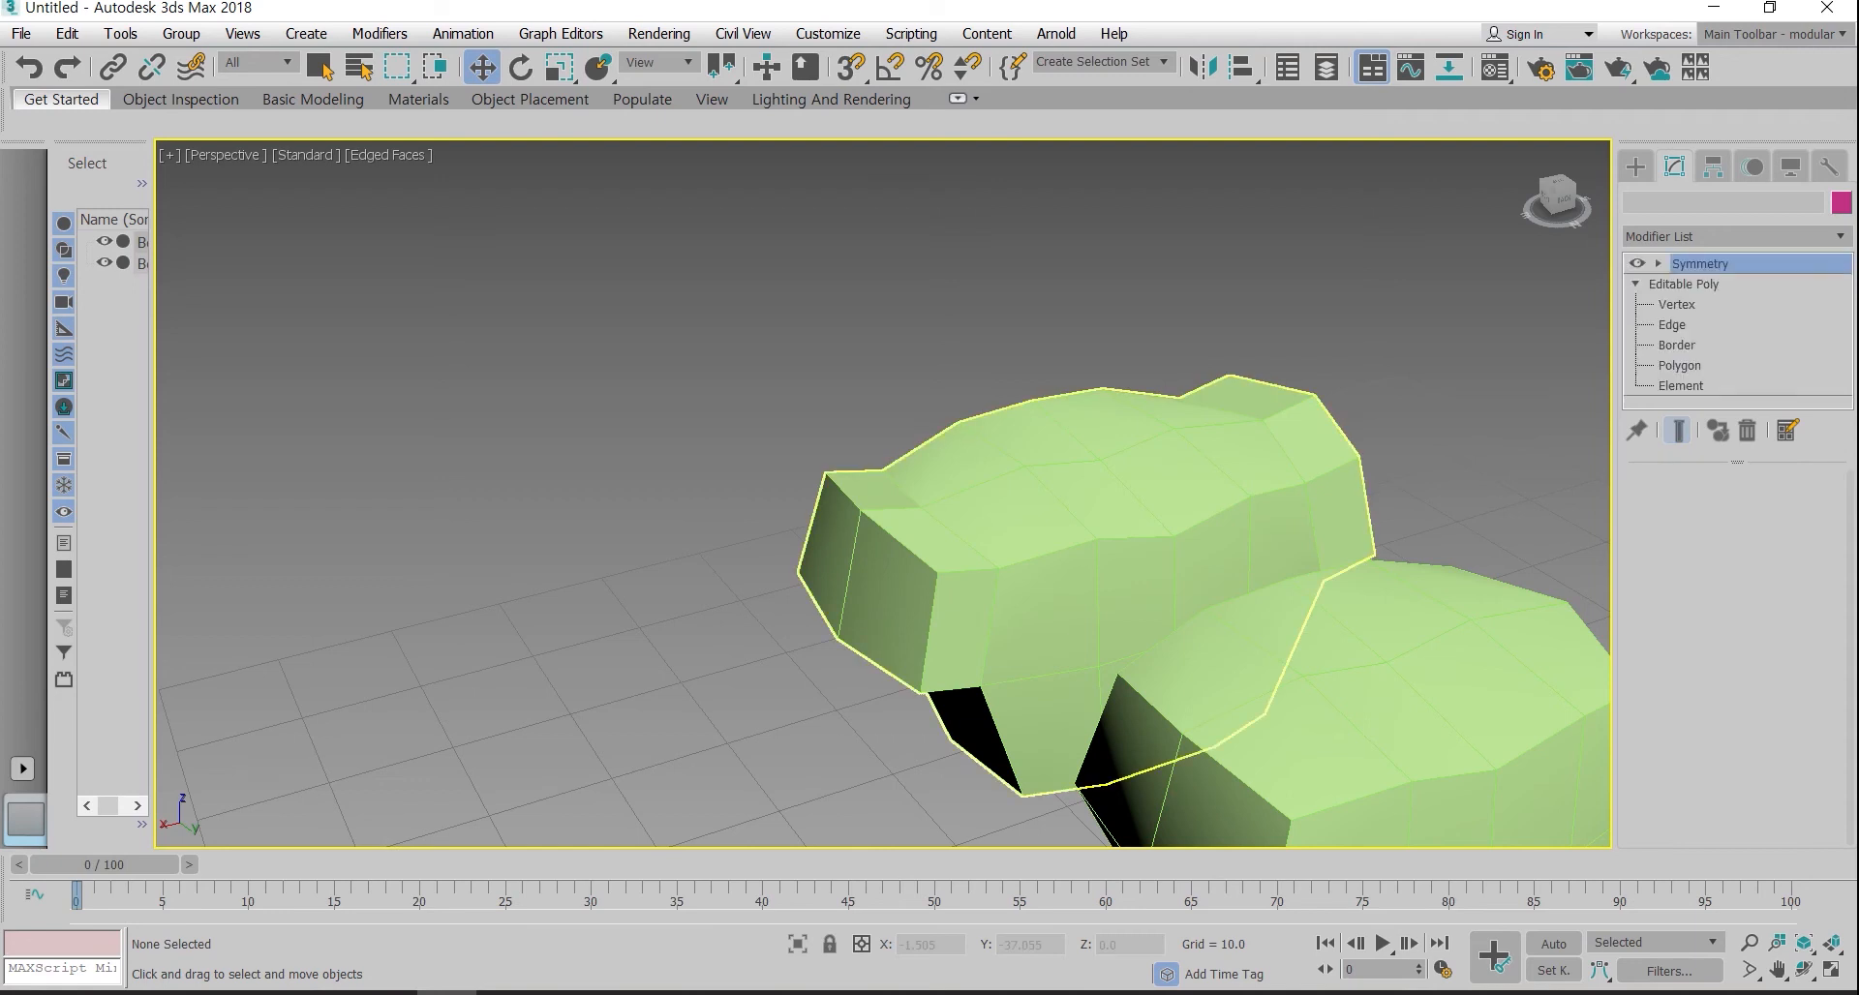
{"action": "scroll", "coordinate": [968, 504], "scroll_direction": "up", "scroll_amount": 3}
Step: In the new copy's vertex level, pull both +Y corner vertices of the extruded end inward, the upper one to about Y -54.9, Z 21.0
{"action": "left_click", "coordinate": [1635, 284]}
{"action": "left_click", "coordinate": [1677, 304]}
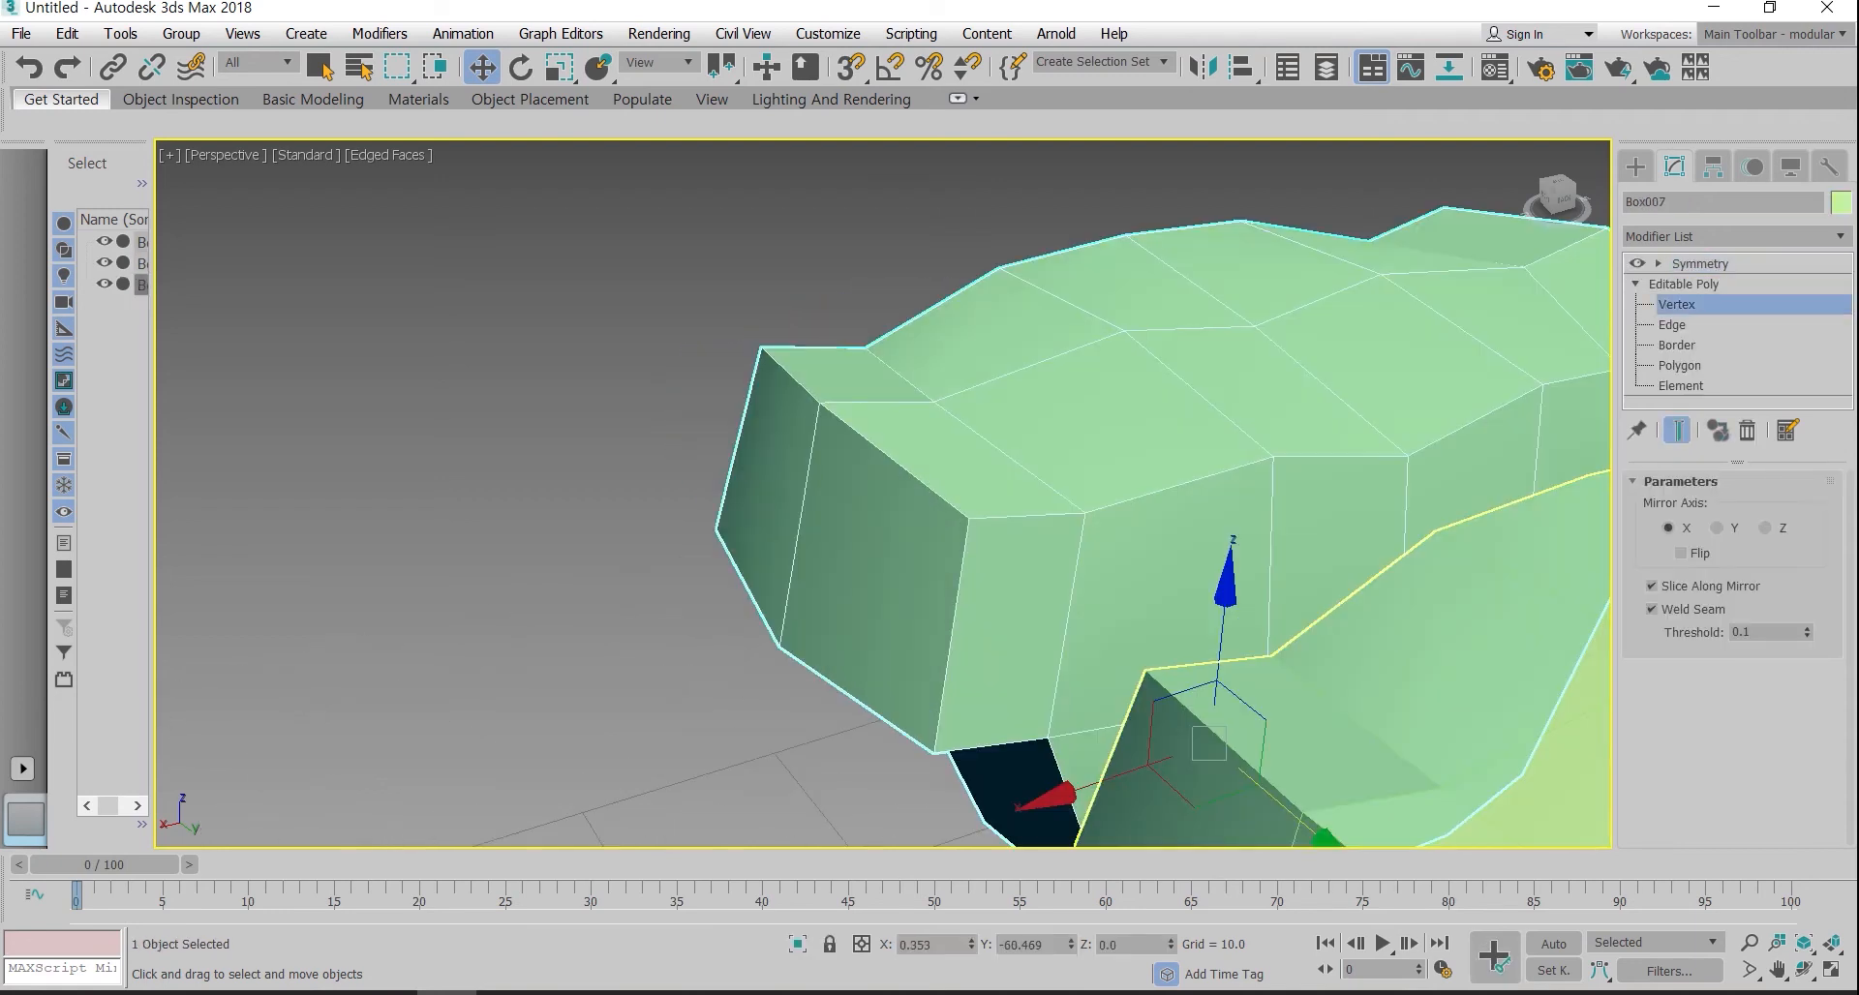
{"action": "left_click", "coordinate": [1059, 431]}
{"action": "middle_click_drag", "start_coordinate": [1058, 432], "coordinate": [1183, 441], "text": "alt"}
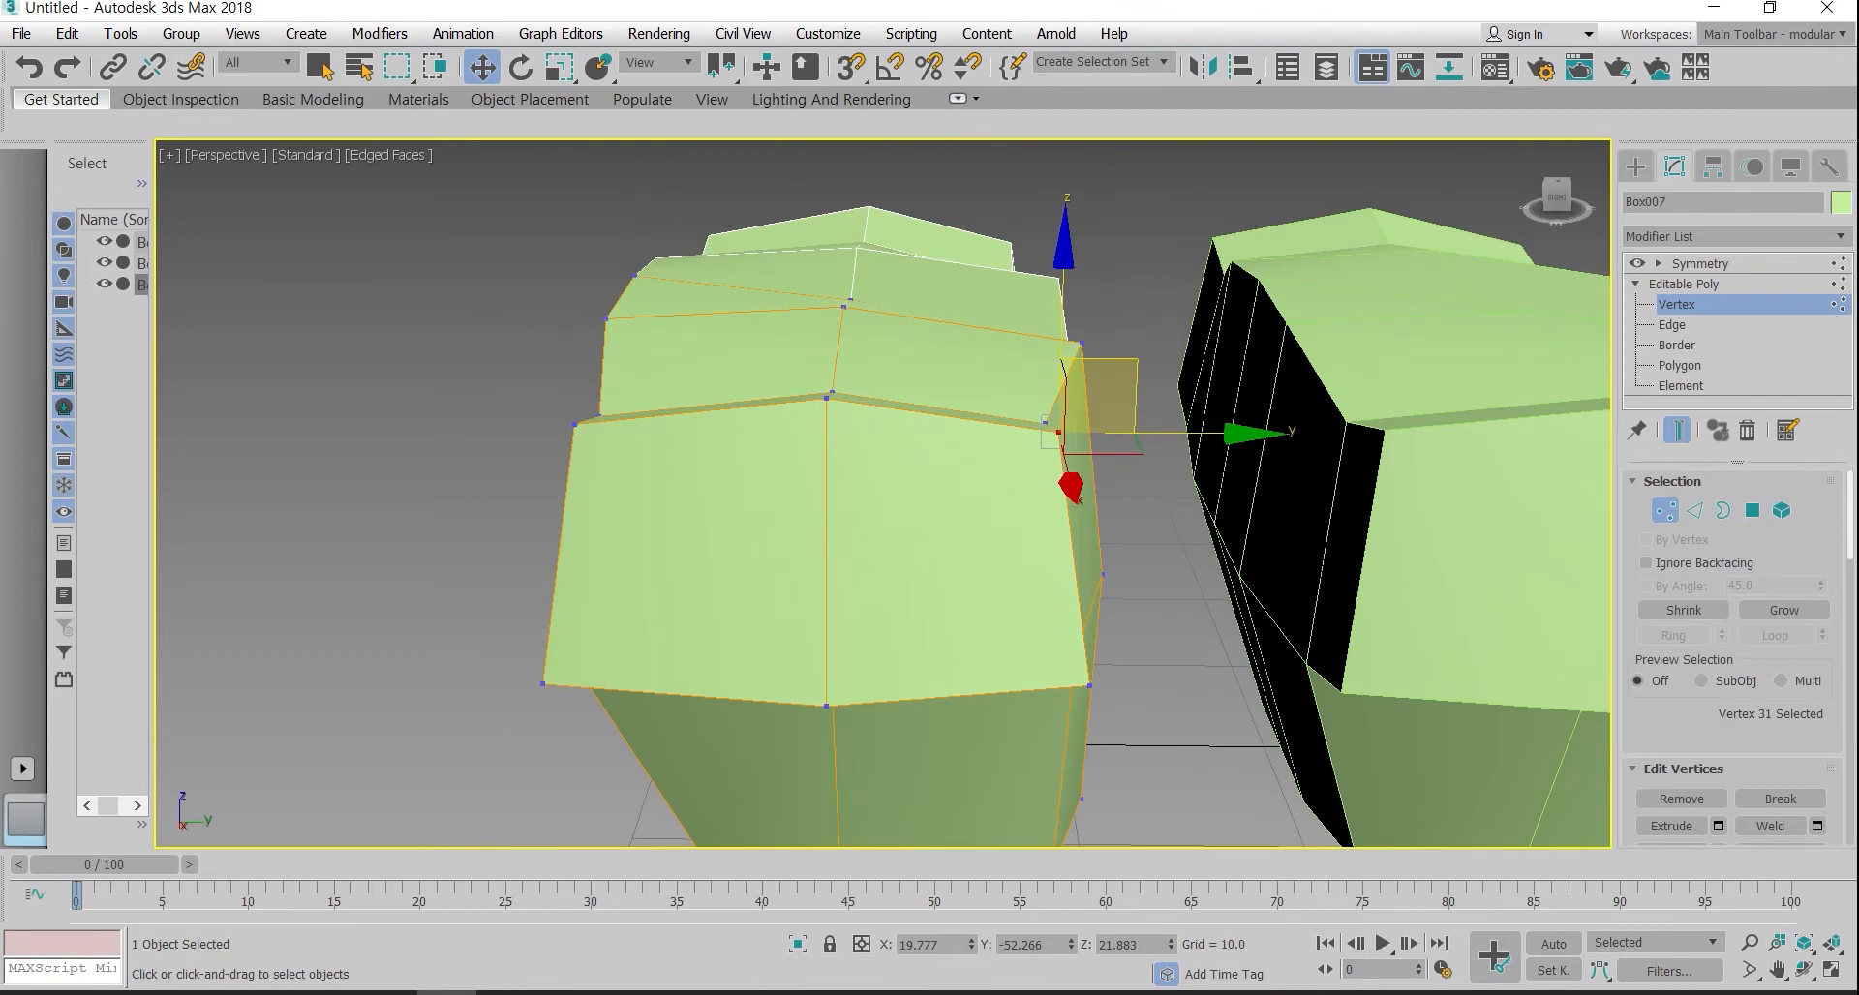
{"action": "left_click", "coordinate": [1089, 686]}
{"action": "left_click_drag", "start_coordinate": [1131, 650], "coordinate": [1040, 612]}
{"action": "left_click", "coordinate": [1058, 431]}
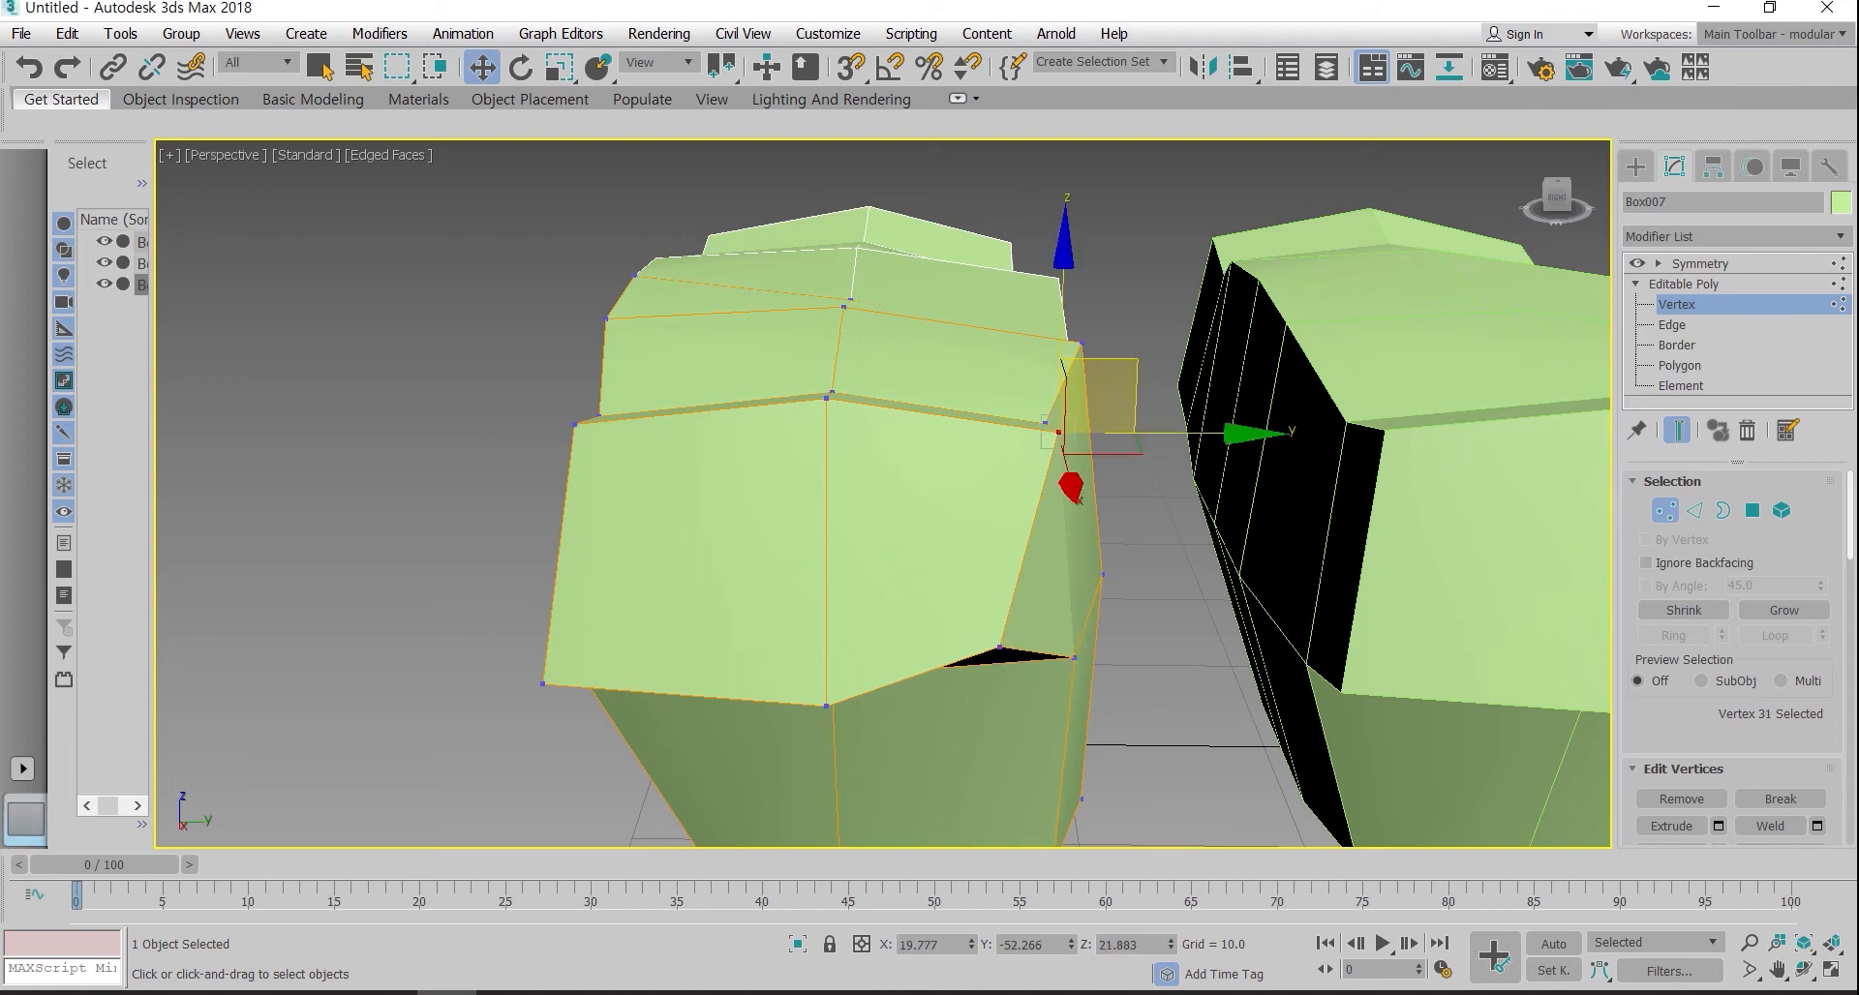
{"action": "left_click_drag", "start_coordinate": [1103, 397], "coordinate": [1028, 420]}
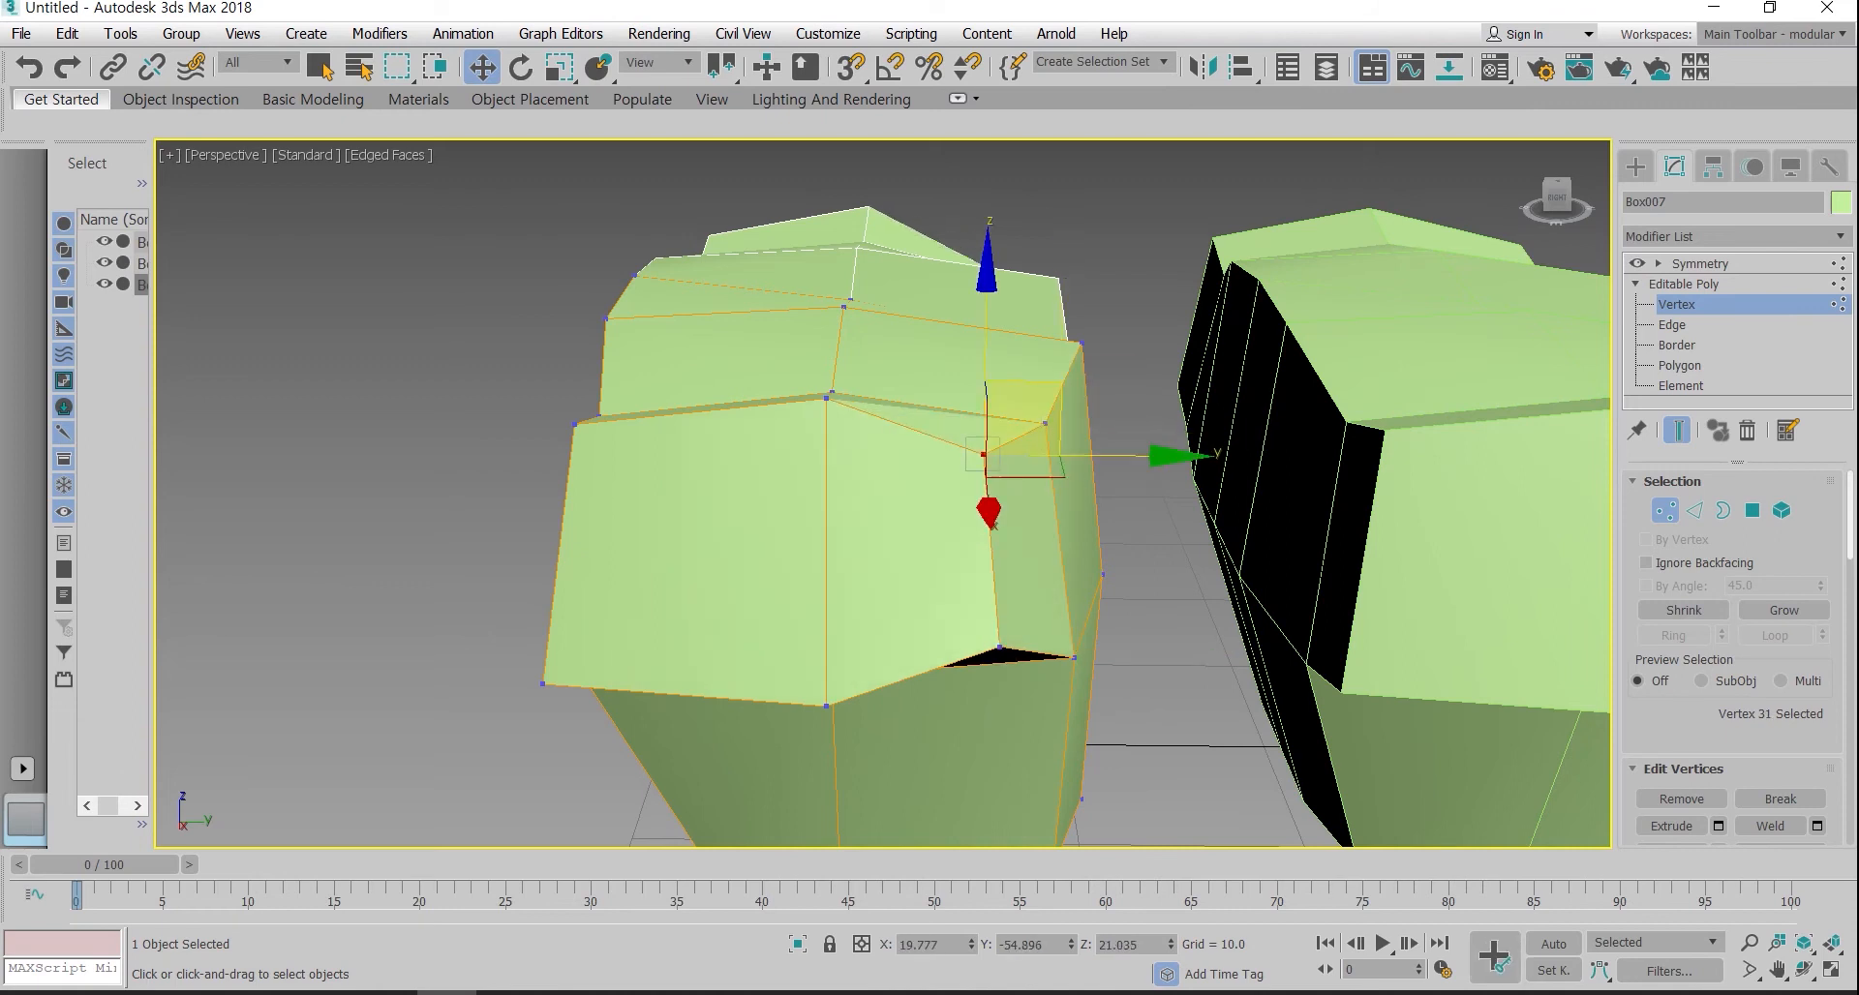
Step: Pull the -Y upper and lower corner vertices of the extruded end inward to taper it
{"action": "left_click", "coordinate": [574, 424]}
{"action": "left_click_drag", "start_coordinate": [610, 387], "coordinate": [707, 406]}
{"action": "left_click", "coordinate": [542, 684]}
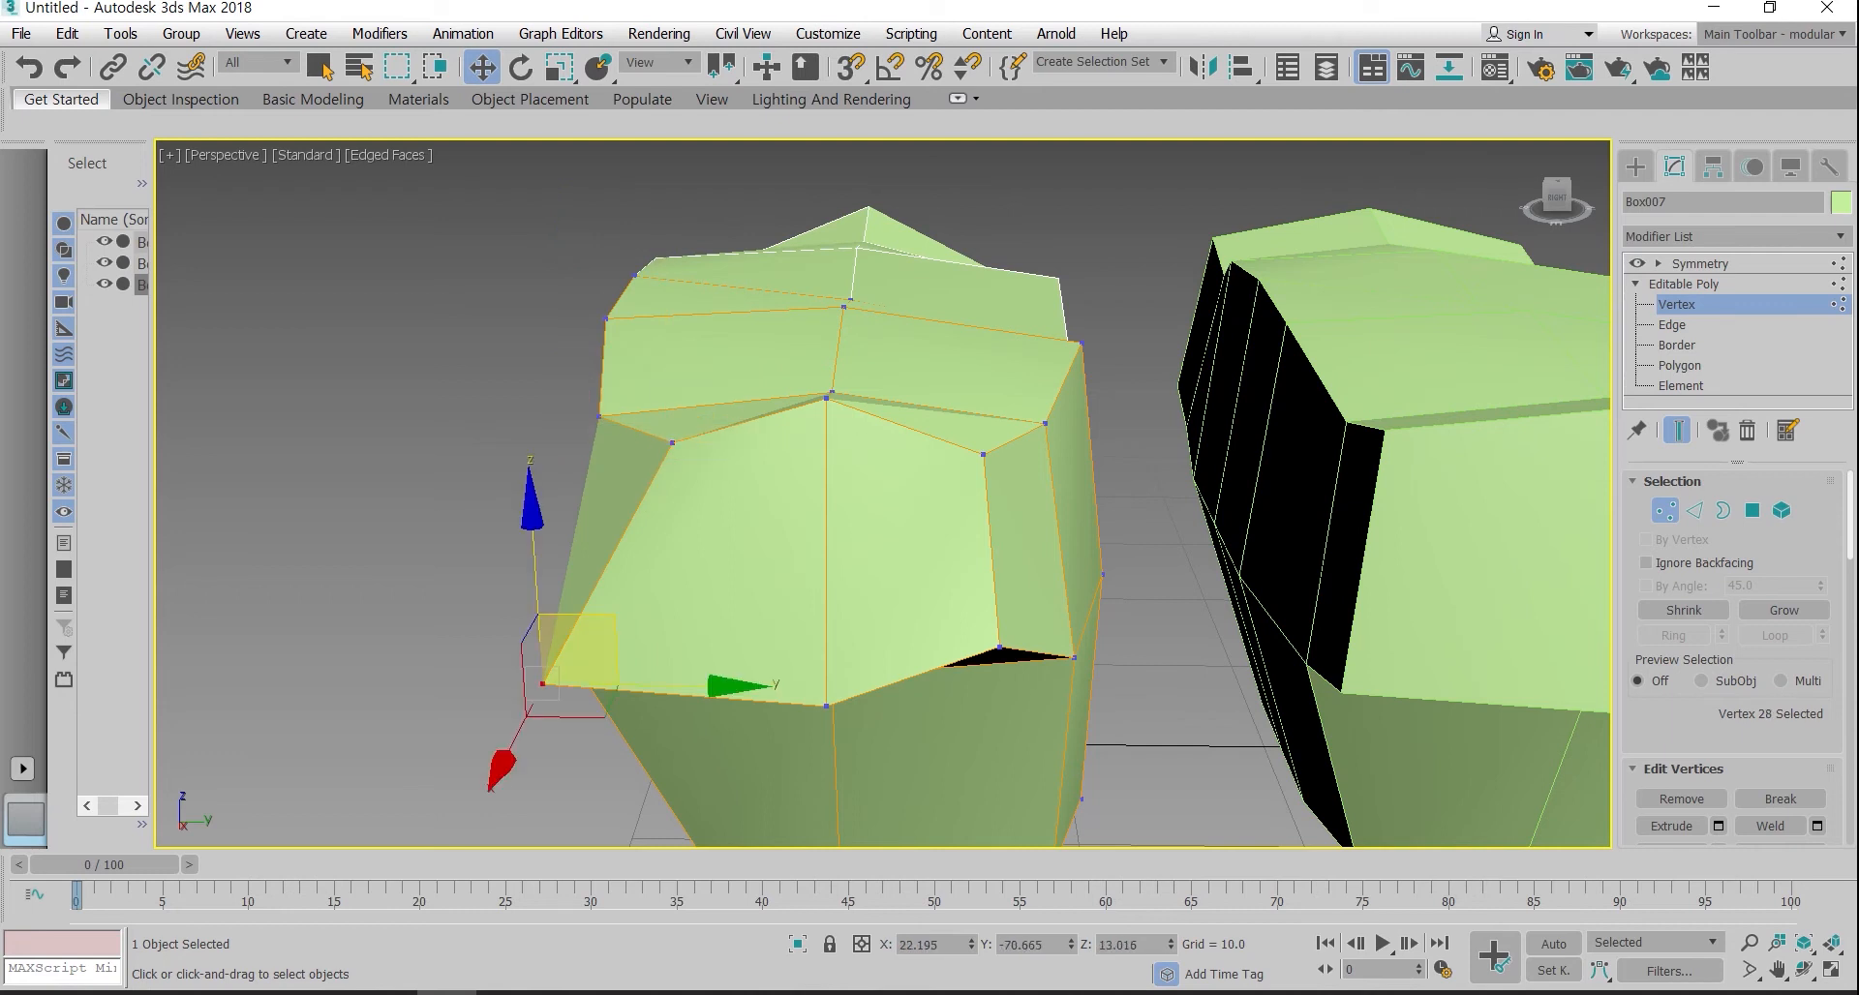
{"action": "left_click_drag", "start_coordinate": [580, 647], "coordinate": [709, 624]}
Step: Fine-tune the tapered end: lower corners at about Y -54.7, Z 14.3 and Y -66.4, Z 14.4, upper -Y corner at about Y -66.5, Z 21.4
{"action": "left_click", "coordinate": [999, 647]}
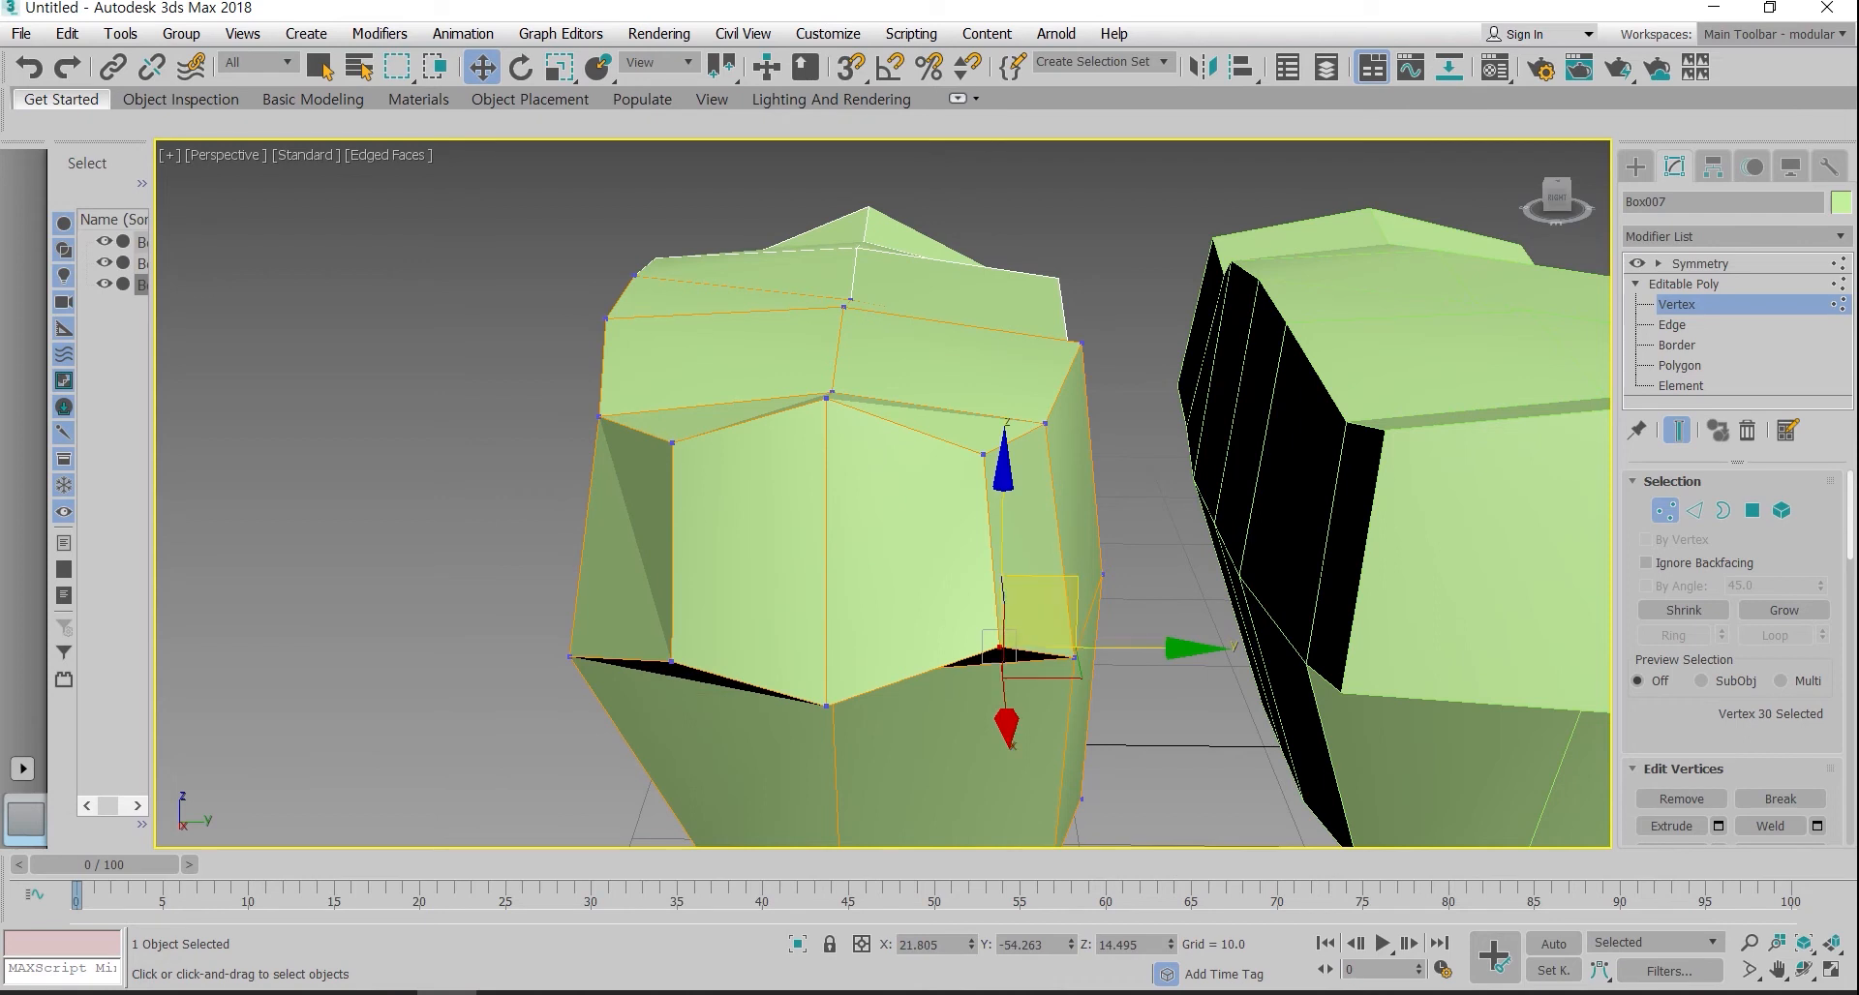
{"action": "left_click_drag", "start_coordinate": [1037, 620], "coordinate": [1026, 624]}
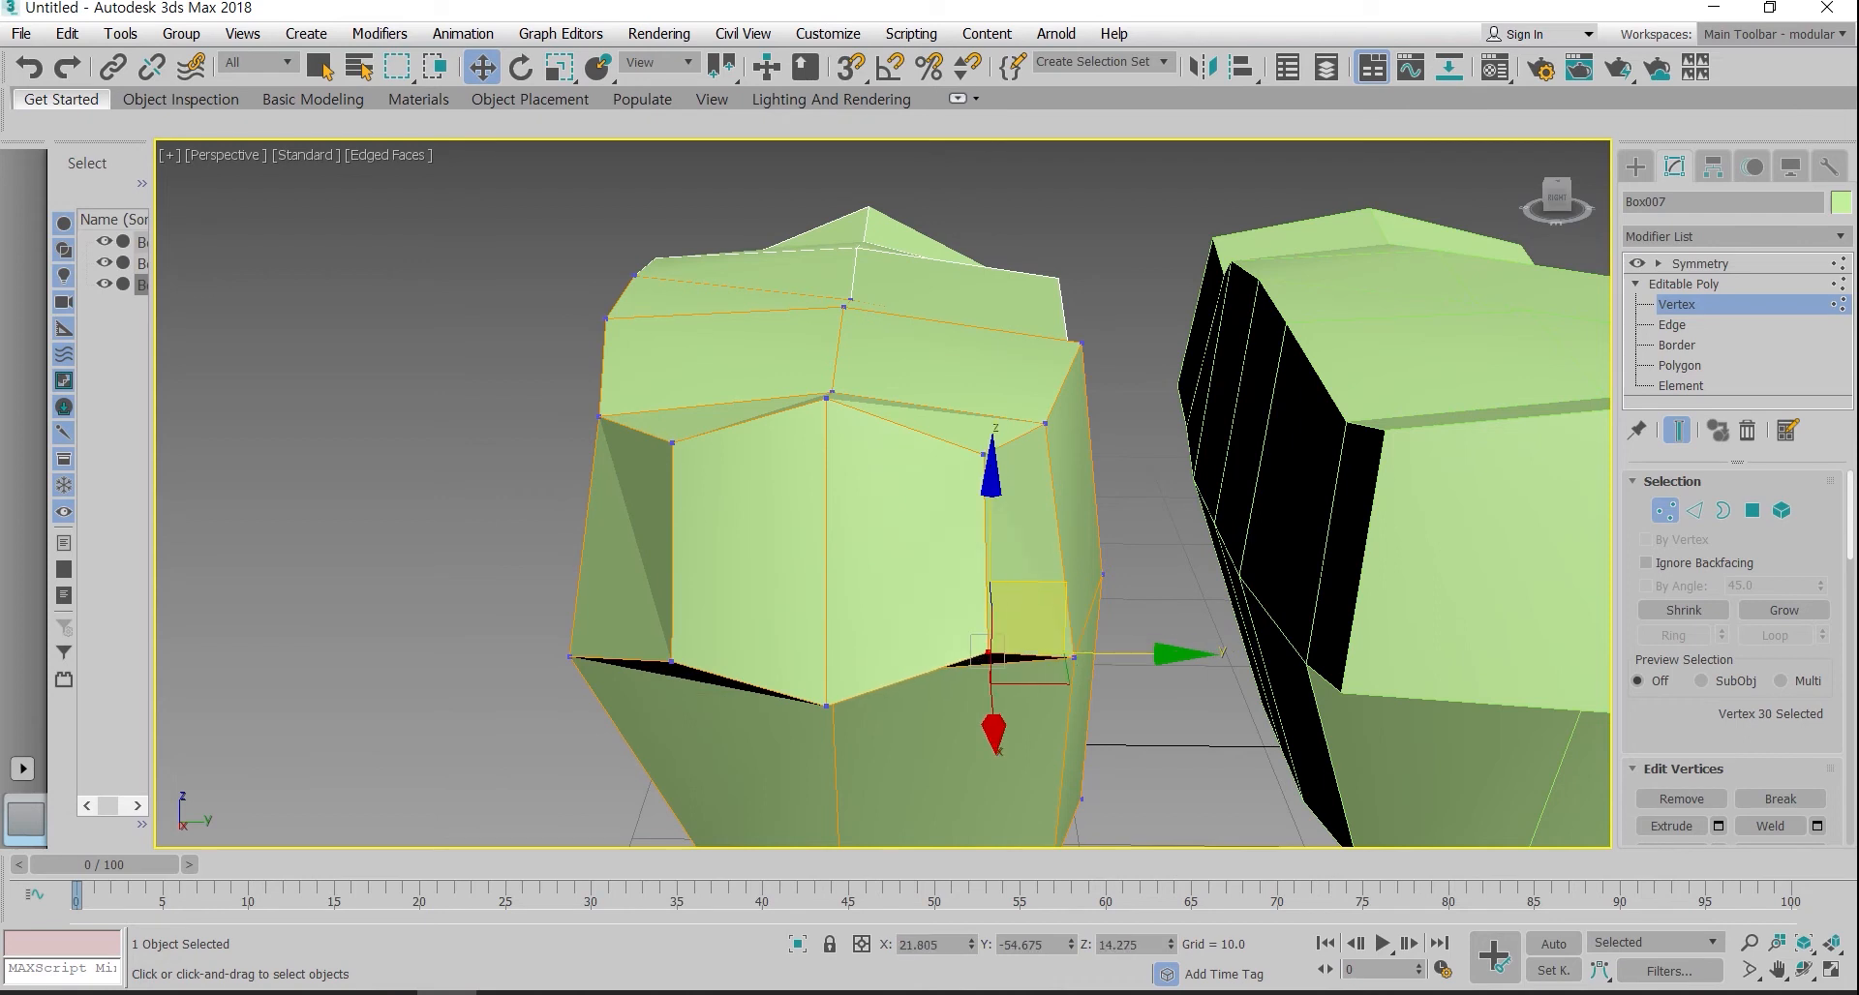
{"action": "left_click", "coordinate": [671, 661]}
{"action": "left_click_drag", "start_coordinate": [708, 626], "coordinate": [695, 614]}
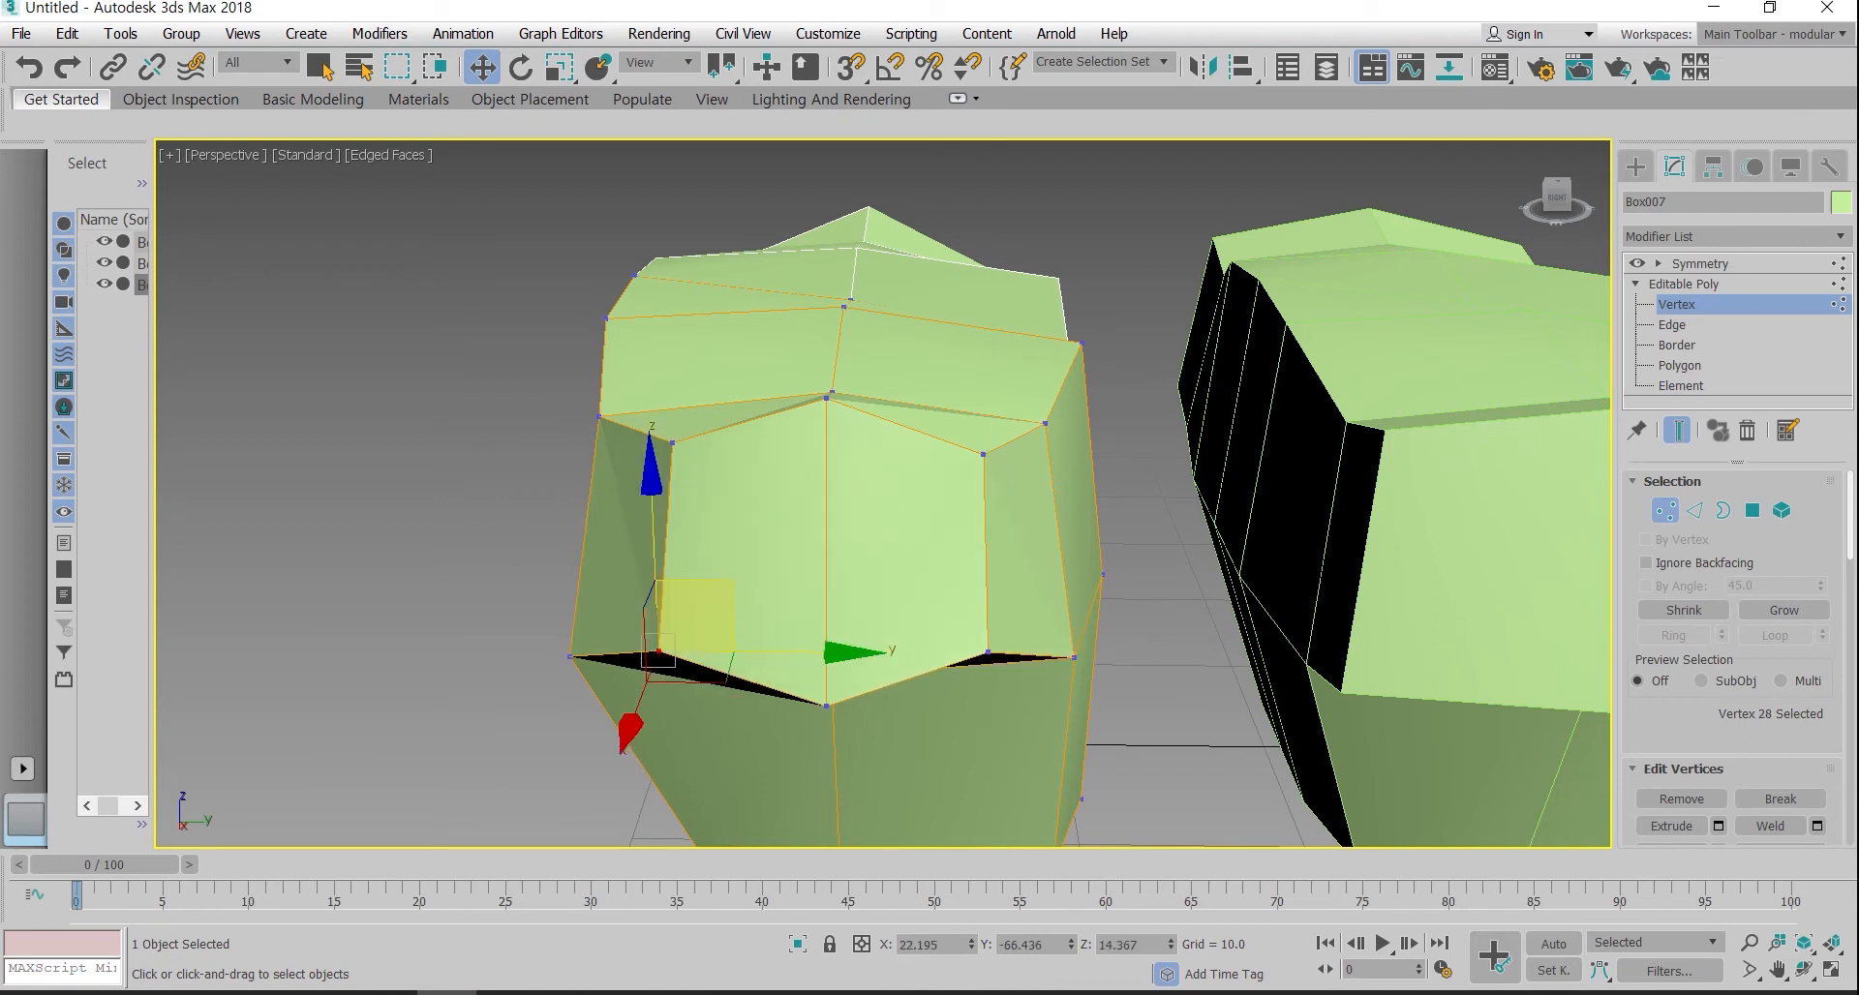
{"action": "left_click", "coordinate": [672, 443]}
{"action": "left_click_drag", "start_coordinate": [708, 407], "coordinate": [693, 409]}
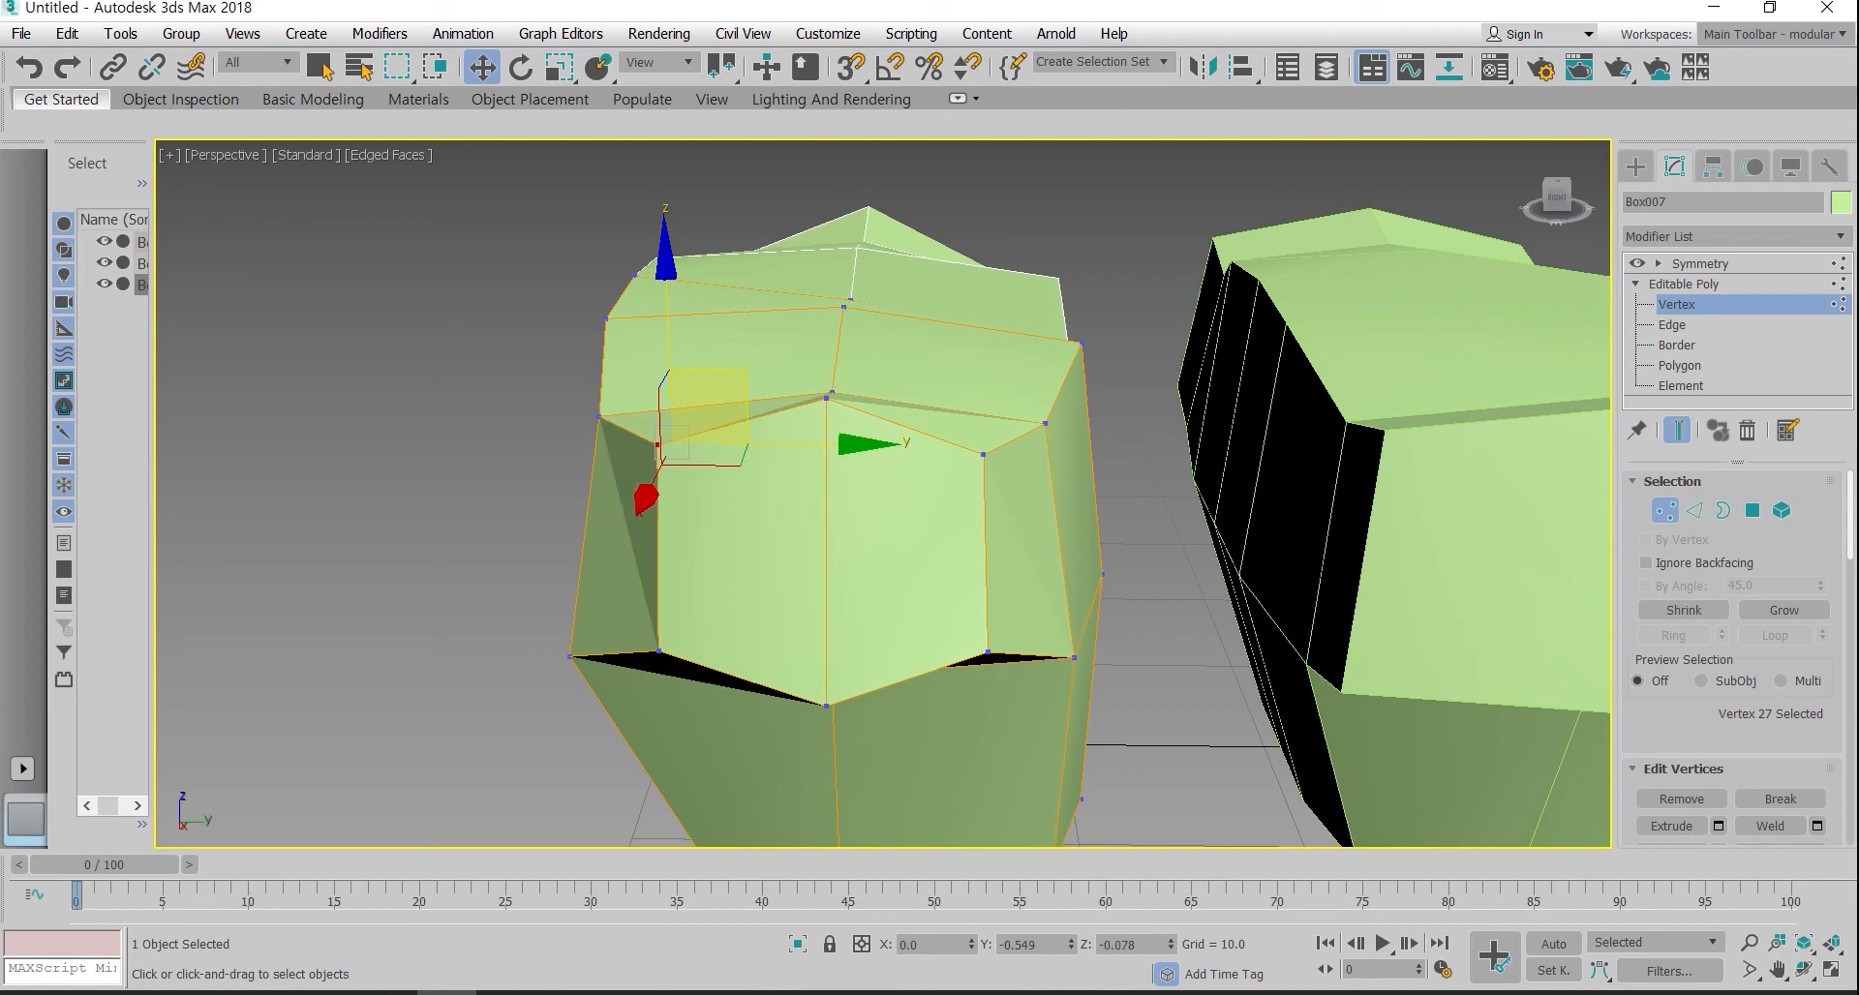
Step: Examine from several sides which direction the tapered end faces compared with the neighbouring copies
{"action": "scroll", "coordinate": [779, 450], "scroll_direction": "down", "scroll_amount": 3}
{"action": "scroll", "coordinate": [1065, 581], "scroll_direction": "down", "scroll_amount": 1}
{"action": "middle_click_drag", "start_coordinate": [1065, 581], "coordinate": [784, 620], "text": "alt"}
{"action": "scroll", "coordinate": [1056, 668], "scroll_direction": "down", "scroll_amount": 1}
{"action": "scroll", "coordinate": [1065, 678], "scroll_direction": "down", "scroll_amount": 2}
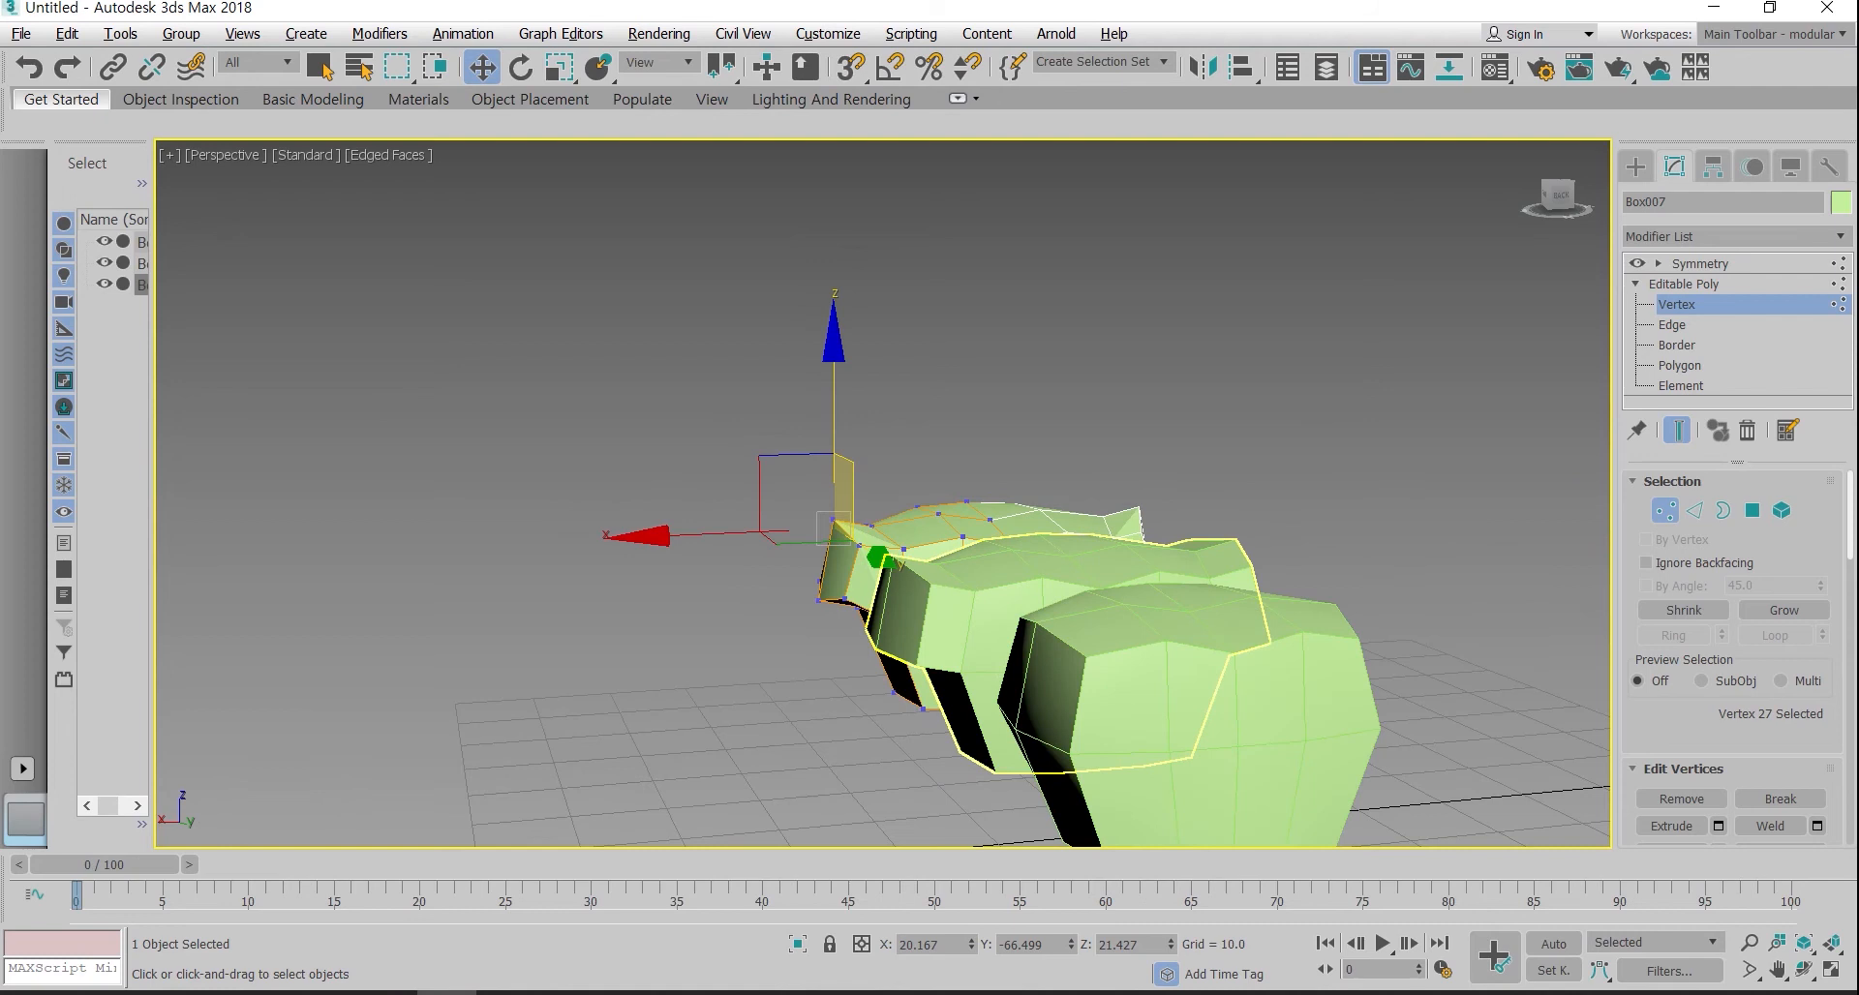
{"action": "left_click_drag", "start_coordinate": [843, 585], "coordinate": [409, 447]}
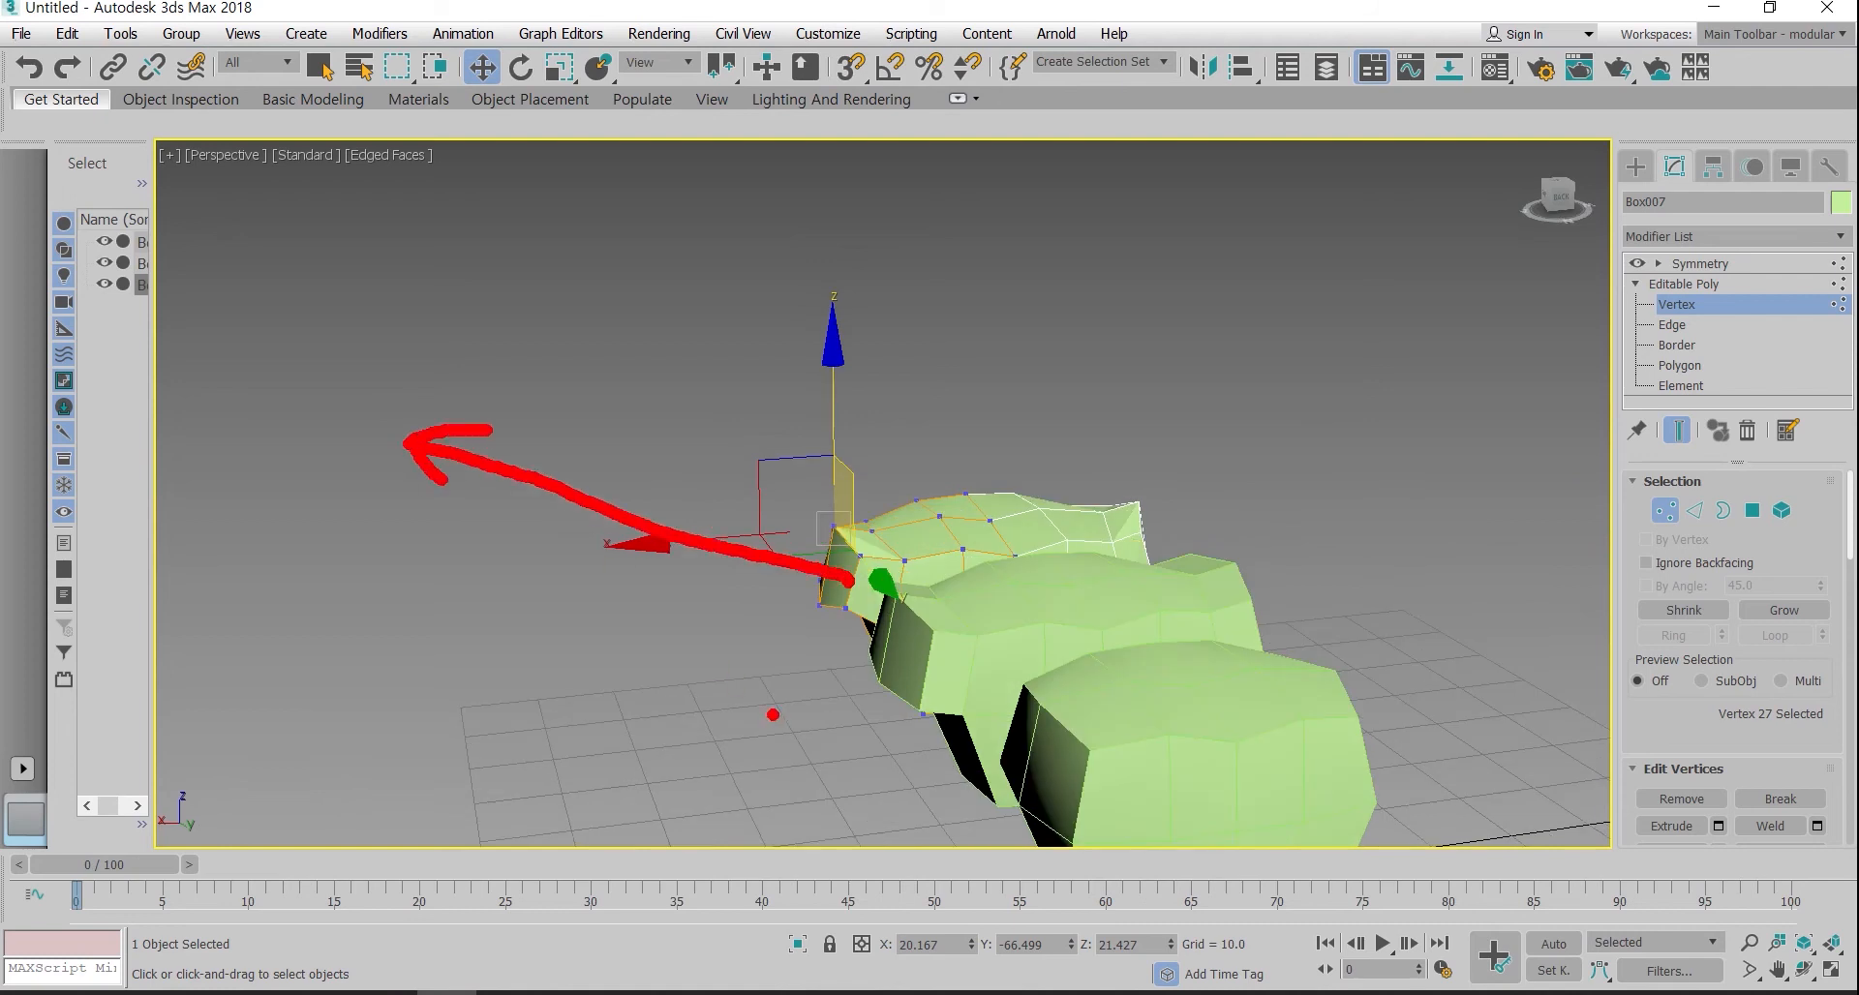
{"action": "key", "text": "Escape"}
{"action": "scroll", "coordinate": [1063, 605], "scroll_direction": "down", "scroll_amount": 3}
{"action": "middle_click_drag", "start_coordinate": [1063, 605], "coordinate": [1003, 646], "text": "alt"}
{"action": "scroll", "coordinate": [1003, 646], "scroll_direction": "down", "scroll_amount": 3}
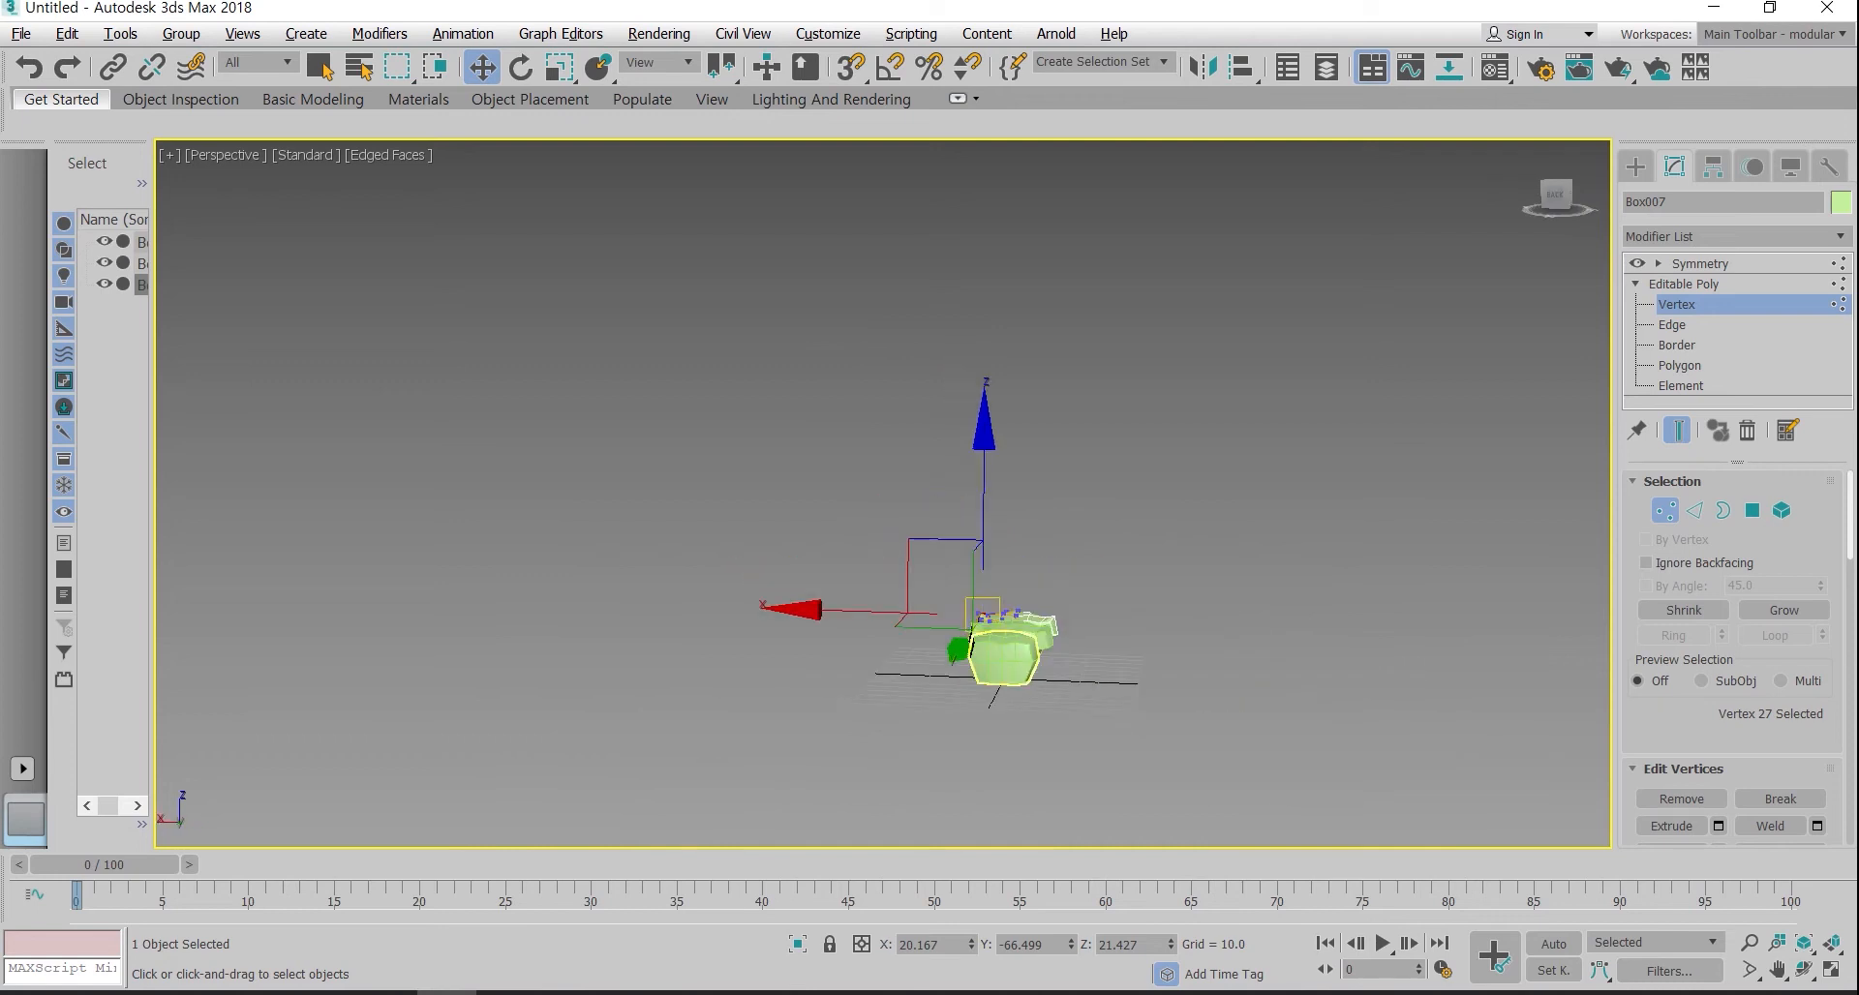
{"action": "left_click_drag", "start_coordinate": [981, 629], "coordinate": [800, 619]}
{"action": "key", "text": "Escape"}
{"action": "middle_click_drag", "start_coordinate": [901, 647], "coordinate": [1046, 659], "text": "alt"}
{"action": "scroll", "coordinate": [1046, 659], "scroll_direction": "up", "scroll_amount": 4}
{"action": "scroll", "coordinate": [1527, 716], "scroll_direction": "up", "scroll_amount": 4}
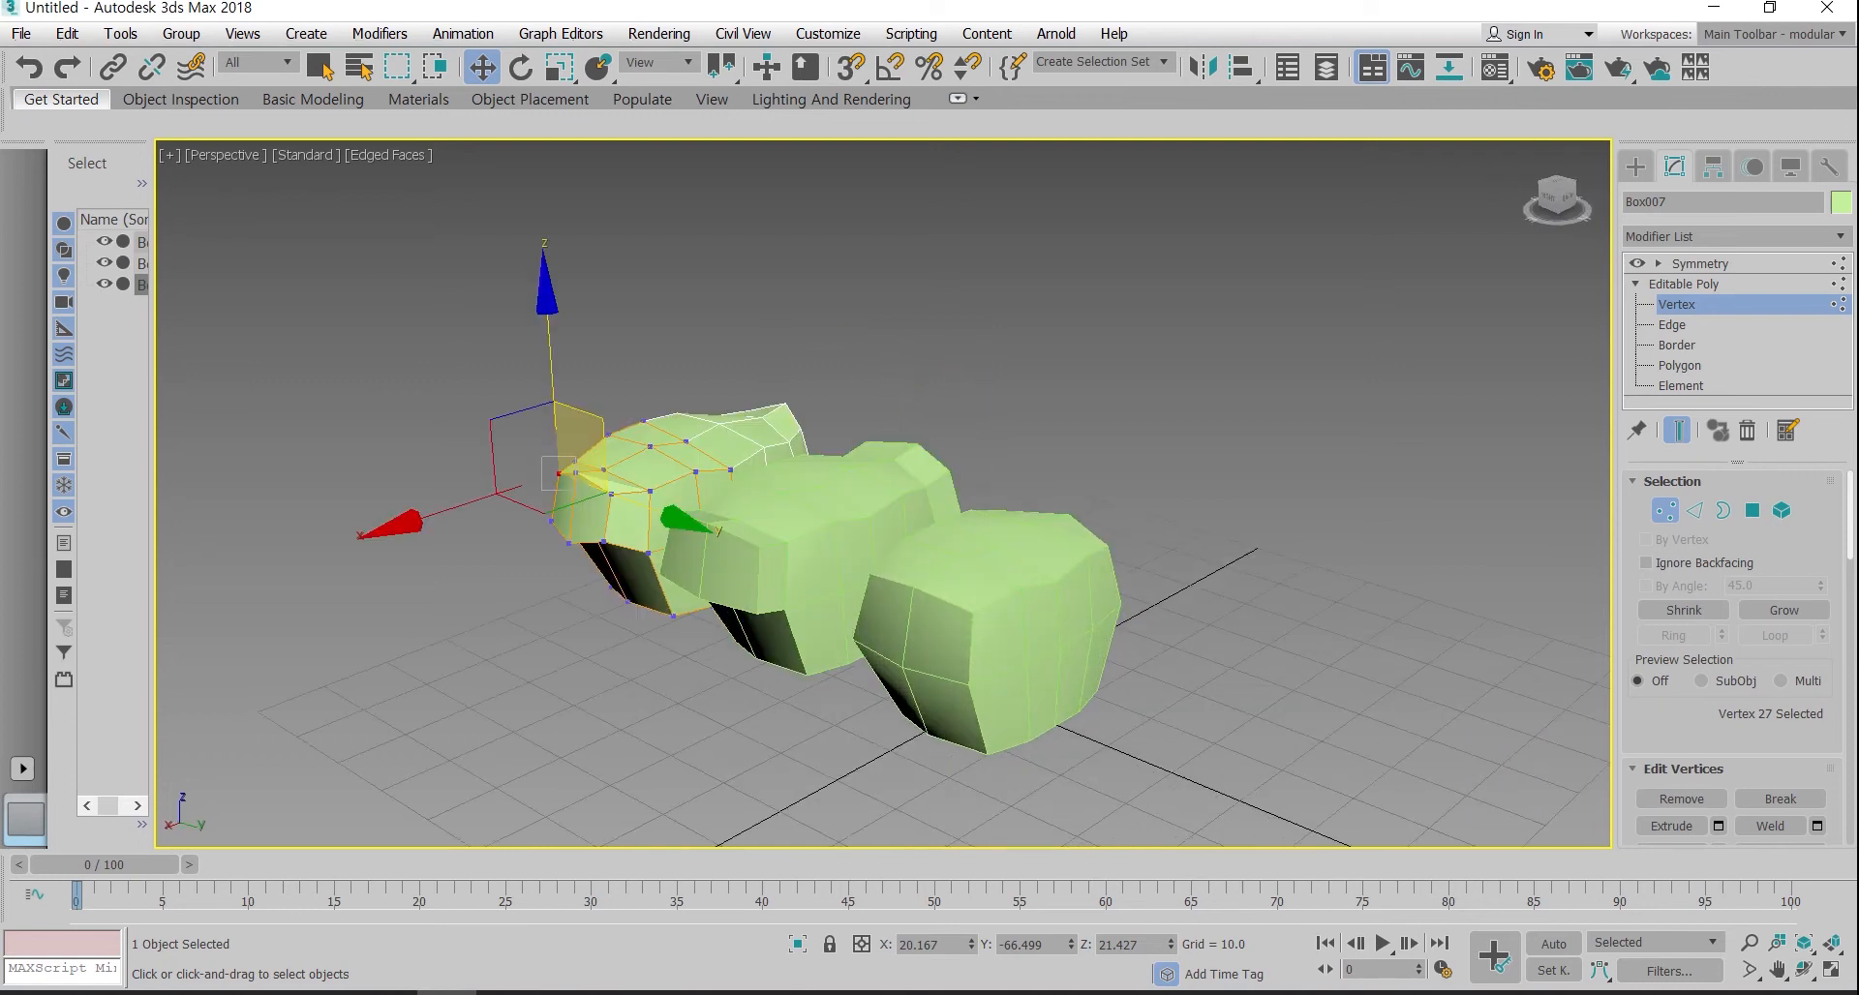
{"action": "mouse_move", "coordinate": [1046, 658]}
{"action": "middle_mouse_down", "text": "alt"}
{"action": "mouse_move", "coordinate": [1069, 668]}
{"action": "mouse_move", "coordinate": [1060, 745]}
{"action": "mouse_move", "coordinate": [1045, 673]}
{"action": "middle_mouse_up", "text": "alt"}
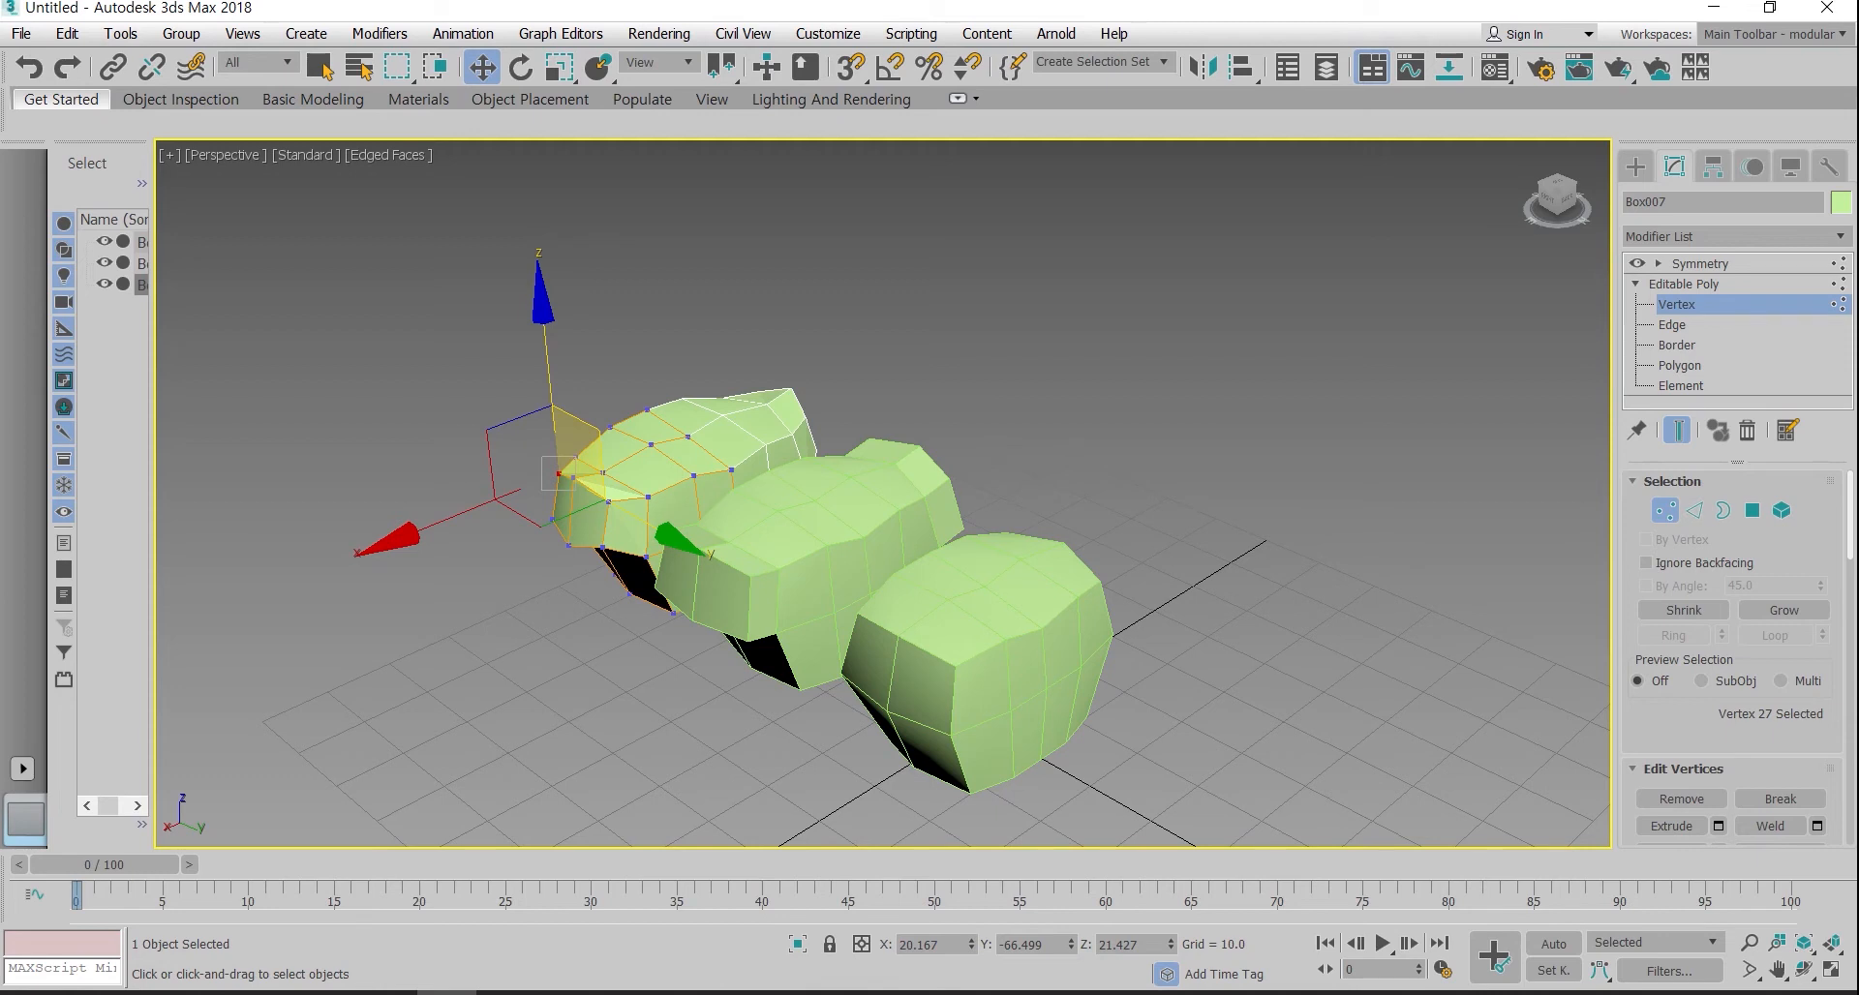
Step: Leave vertex editing, return to the Symmetry level and copy the tapered box along Y to about Y -95.3
{"action": "key", "text": "1"}
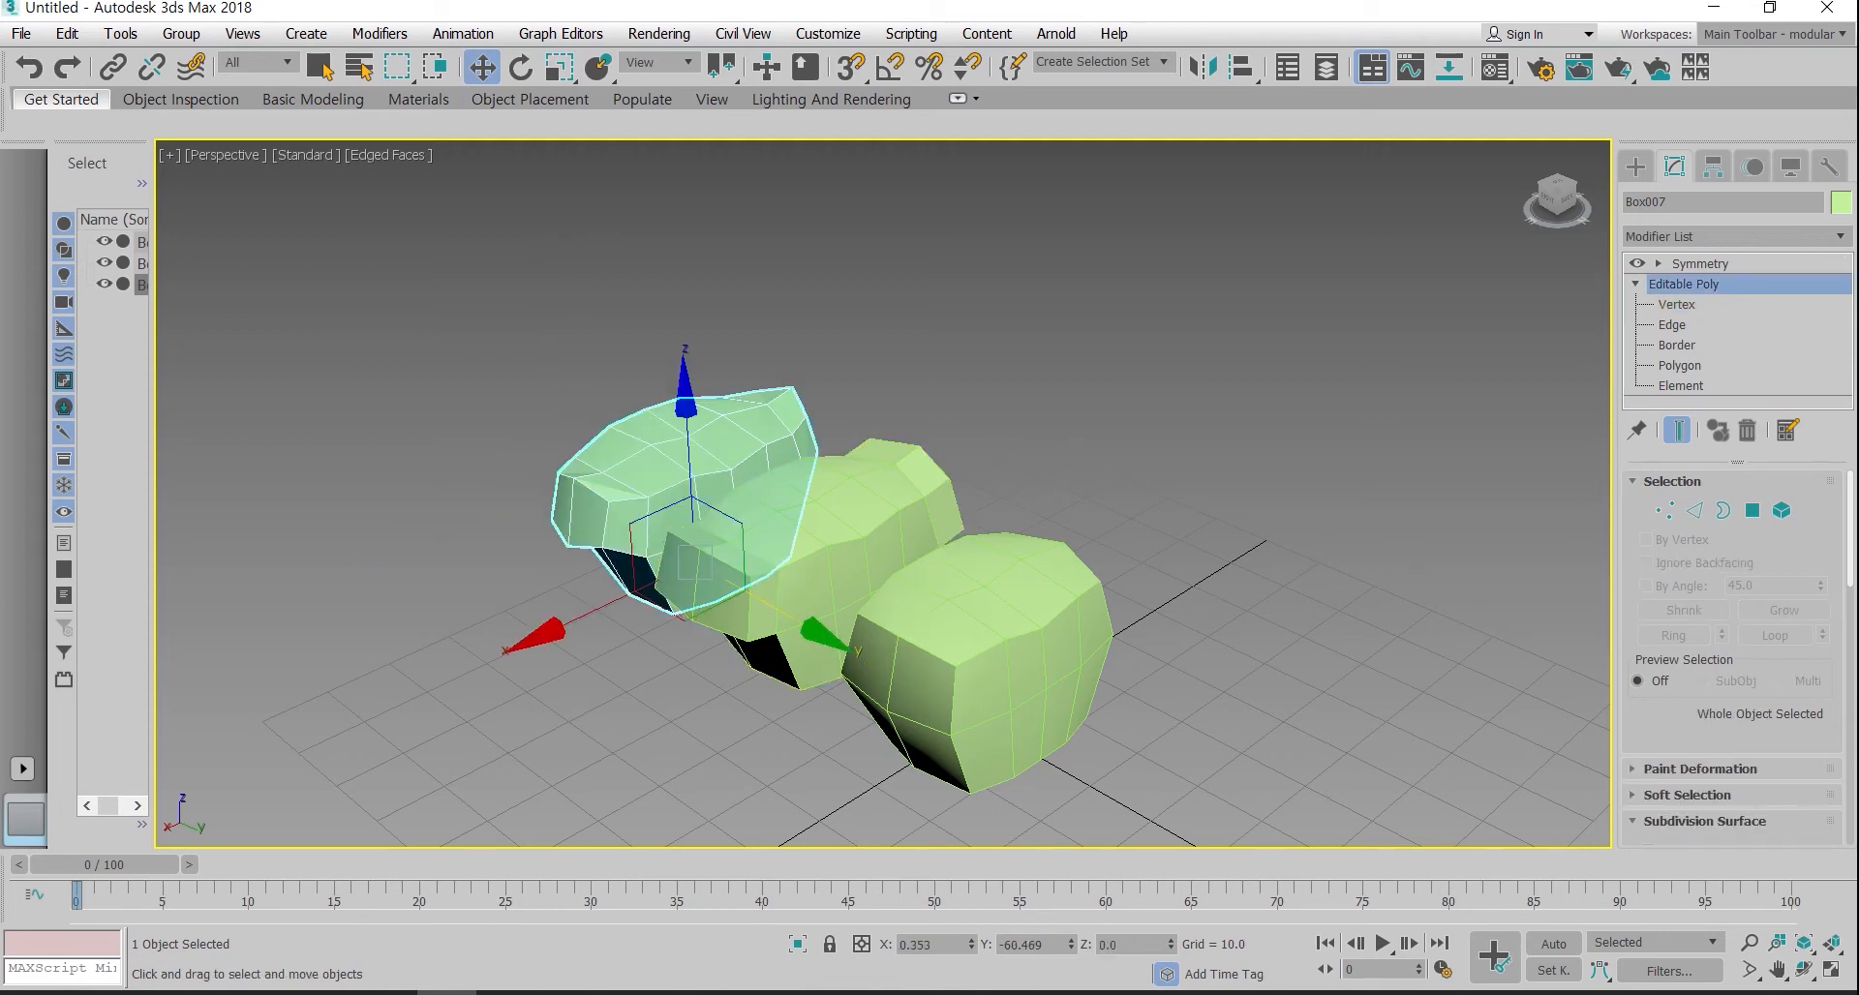
{"action": "key", "text": "ctrl+z"}
{"action": "key", "text": "ctrl+z"}
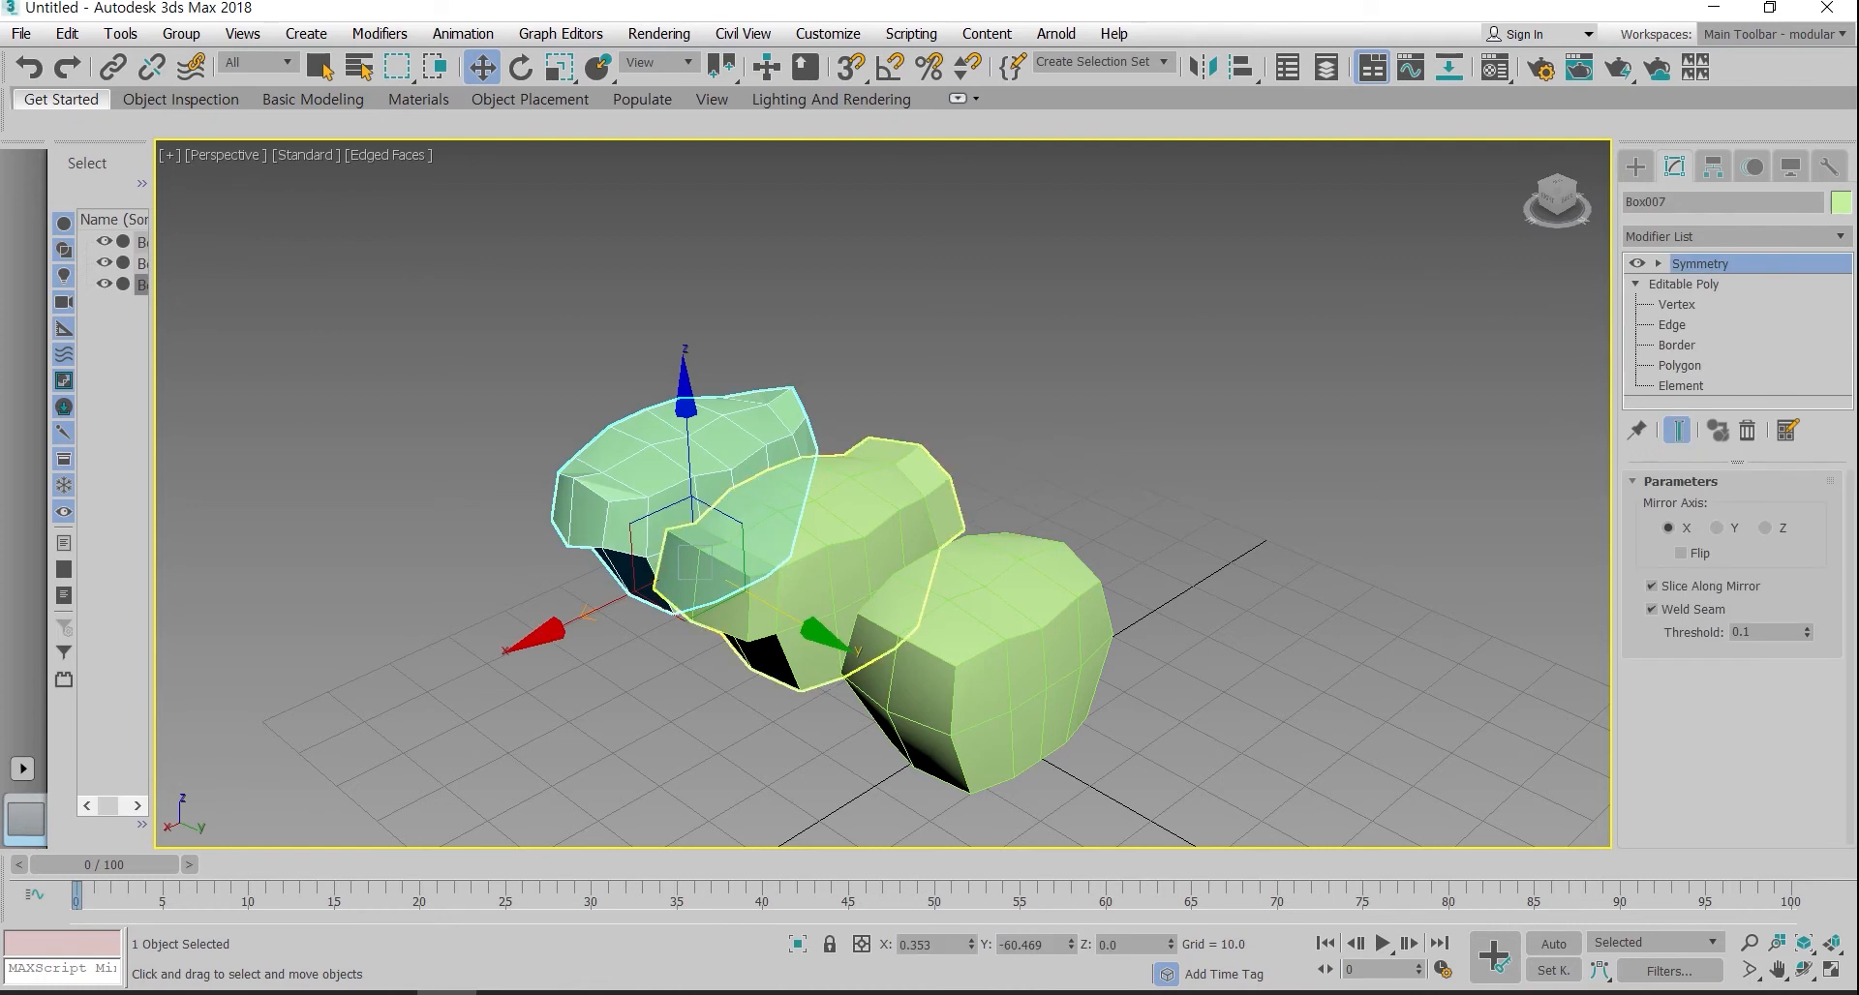
{"action": "left_click_drag", "start_coordinate": [678, 600], "coordinate": [542, 547], "text": "shift"}
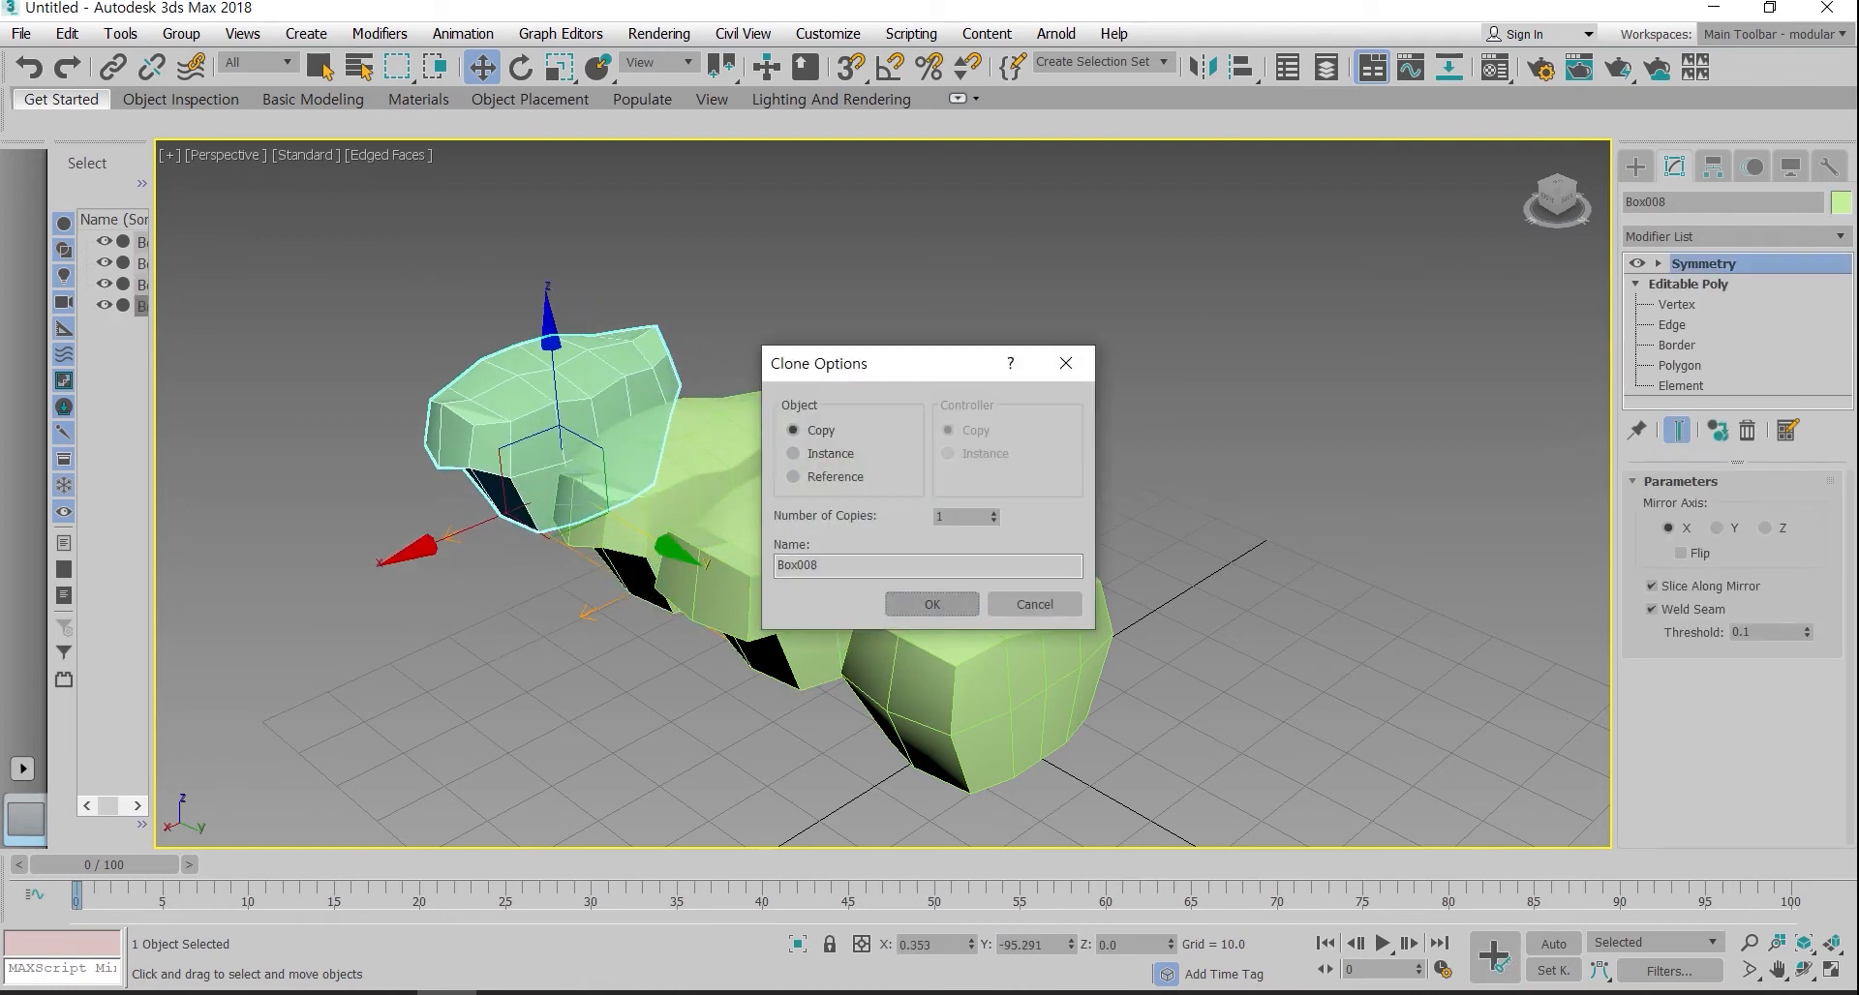
{"action": "left_click", "coordinate": [930, 599]}
{"action": "middle_click_drag", "start_coordinate": [726, 489], "coordinate": [949, 499]}
{"action": "scroll", "coordinate": [619, 600], "scroll_direction": "up", "scroll_amount": 2}
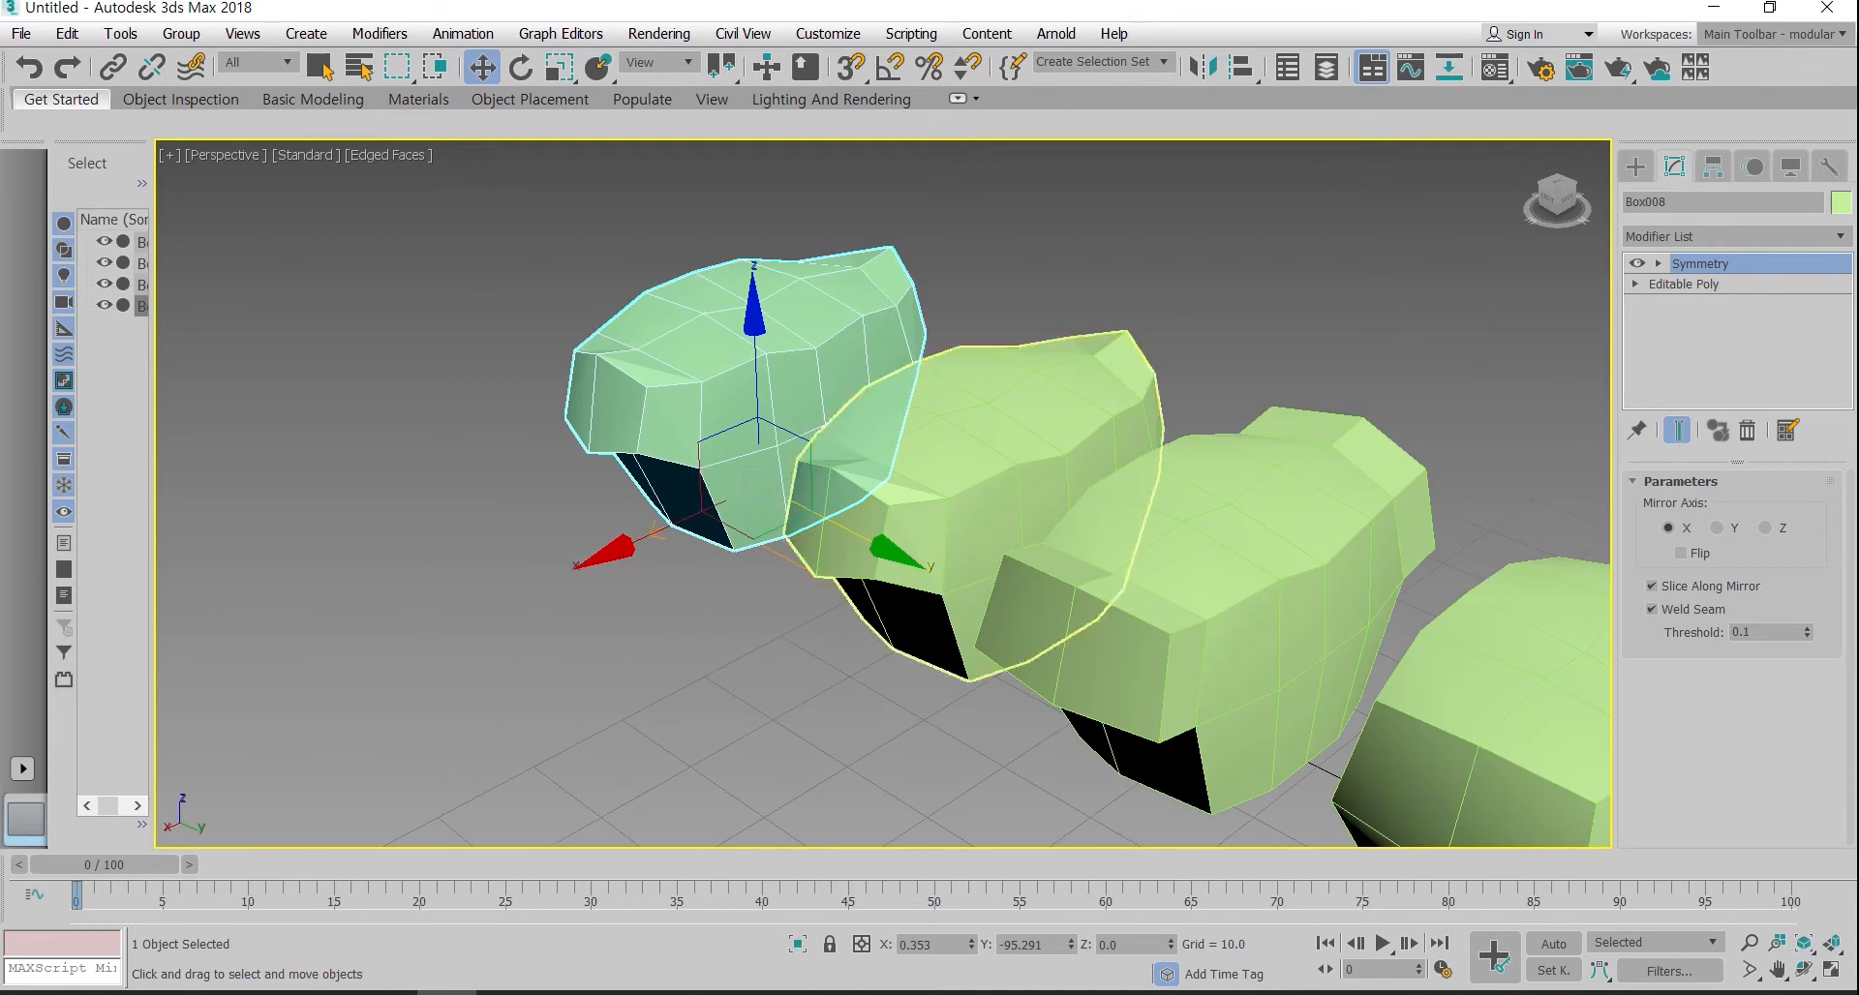
Step: In the new copy's polygon level, show the mirrored end result and rotate the two end polygons of the tapered side
{"action": "left_click", "coordinate": [1635, 283]}
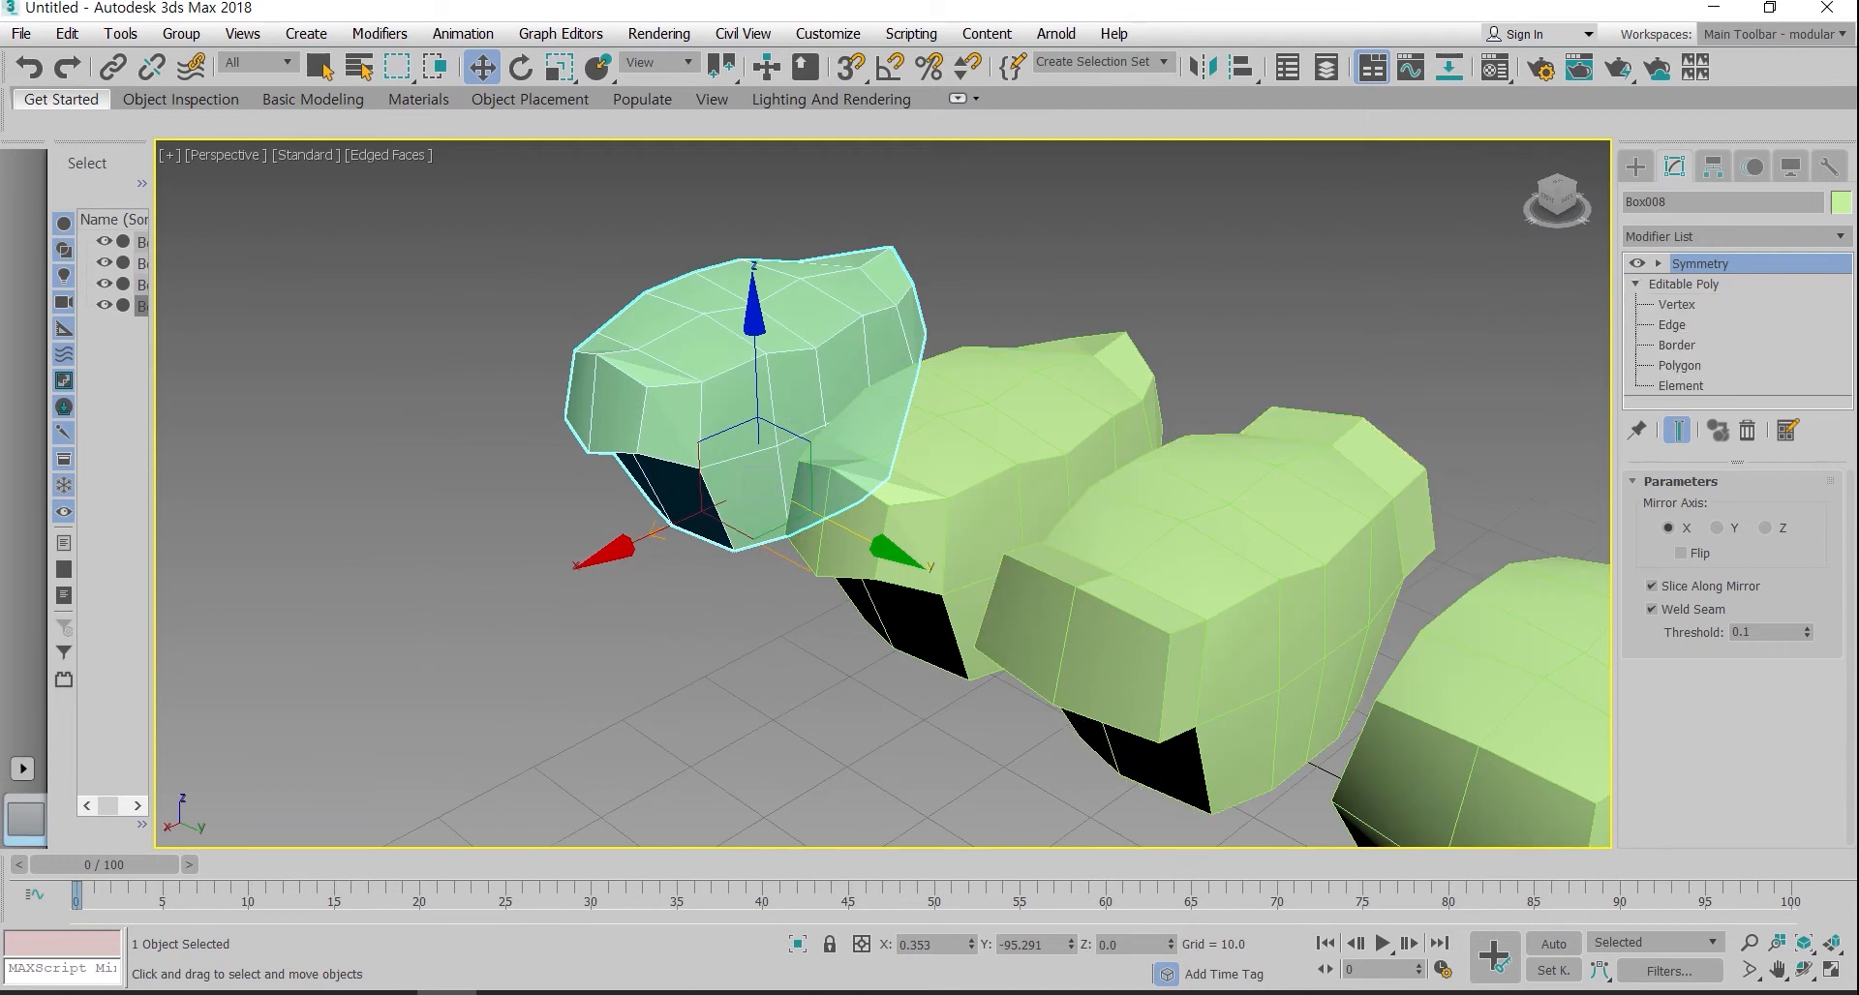
{"action": "left_click", "coordinate": [1680, 385]}
{"action": "left_click", "coordinate": [1679, 365]}
{"action": "middle_click_drag", "start_coordinate": [1183, 402], "coordinate": [1203, 368], "text": "alt"}
{"action": "left_click", "coordinate": [1676, 430]}
{"action": "middle_click_drag", "start_coordinate": [677, 358], "coordinate": [562, 329], "text": "alt"}
{"action": "scroll", "coordinate": [610, 339], "scroll_direction": "up", "scroll_amount": 3}
{"action": "key", "text": "e"}
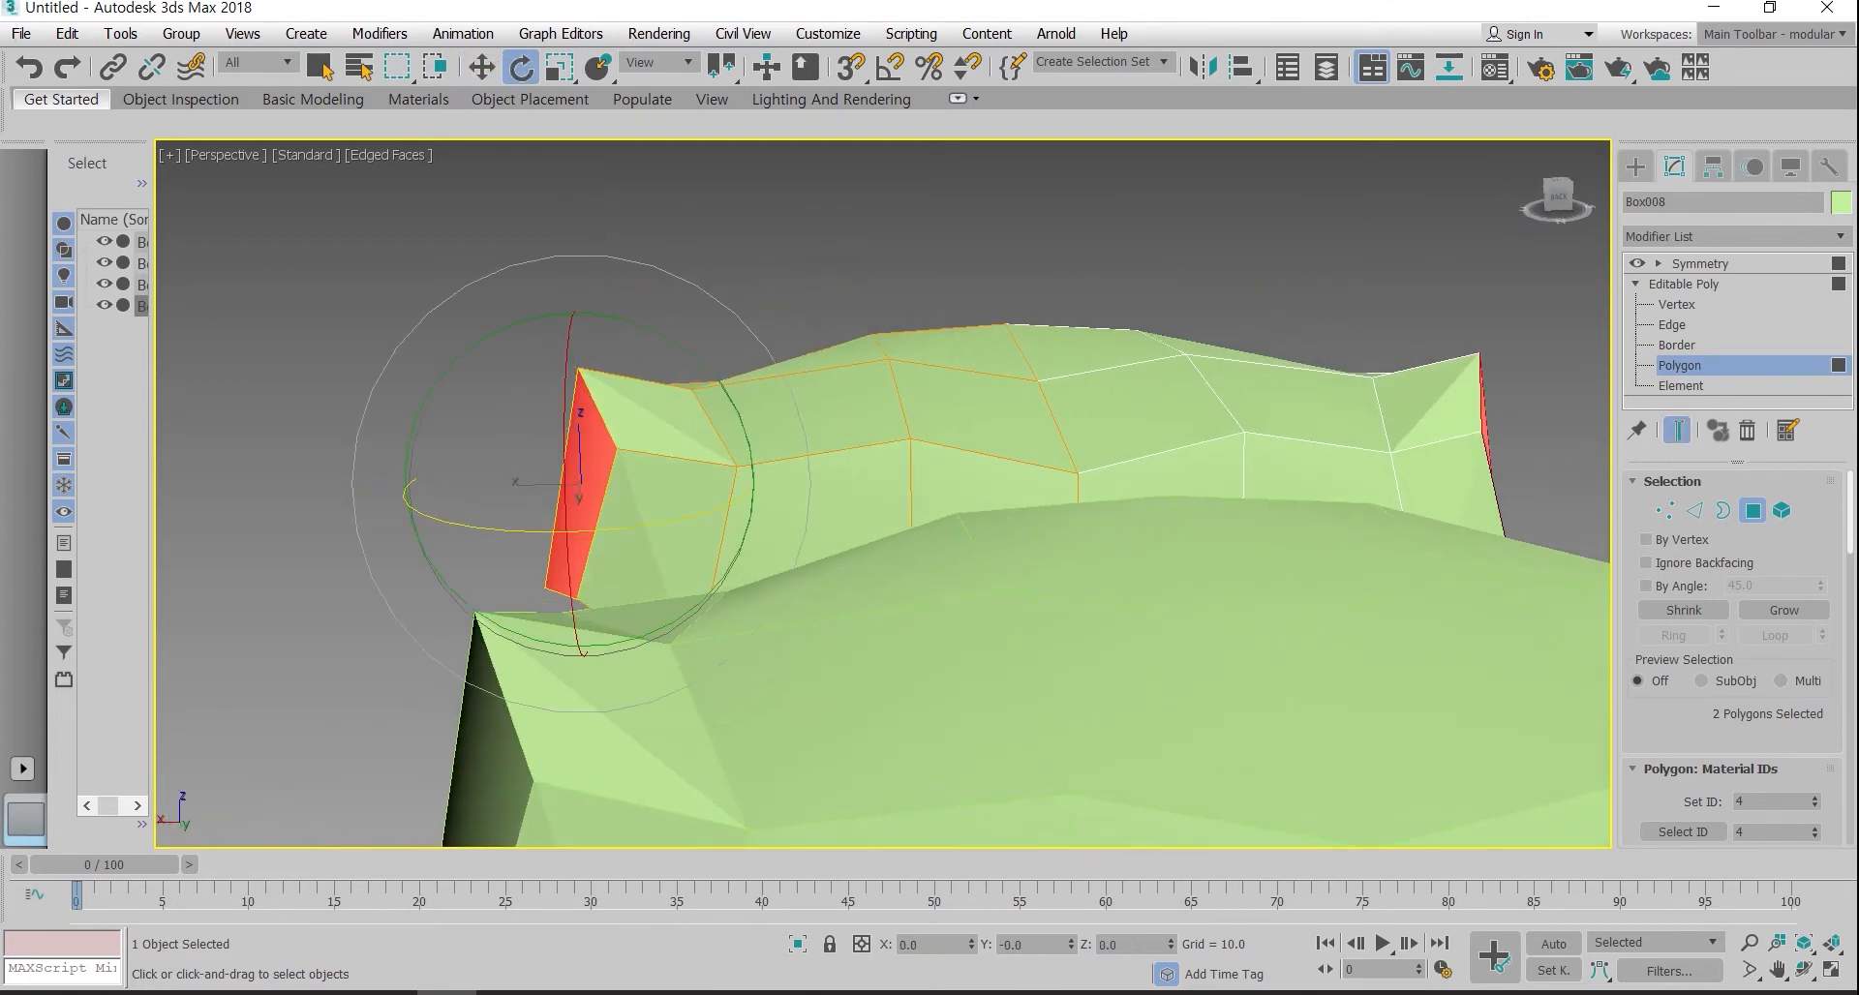
{"action": "left_click_drag", "start_coordinate": [722, 384], "coordinate": [696, 359]}
Step: Move the two rotated end polygons slightly downward and leave polygon editing
{"action": "scroll", "coordinate": [576, 395], "scroll_direction": "down", "scroll_amount": 3}
{"action": "middle_click_drag", "start_coordinate": [576, 395], "coordinate": [910, 395], "text": "alt"}
{"action": "key", "text": "w"}
{"action": "left_click_drag", "start_coordinate": [578, 343], "coordinate": [578, 378]}
{"action": "middle_click_drag", "start_coordinate": [578, 378], "coordinate": [363, 412], "text": "alt"}
{"action": "key", "text": "4"}
{"action": "middle_click_drag", "start_coordinate": [794, 465], "coordinate": [280, 561], "text": "alt"}
Step: Create a plane about 168.5 long and 154.6 wide beside the row of boxes
{"action": "left_click", "coordinate": [1635, 167]}
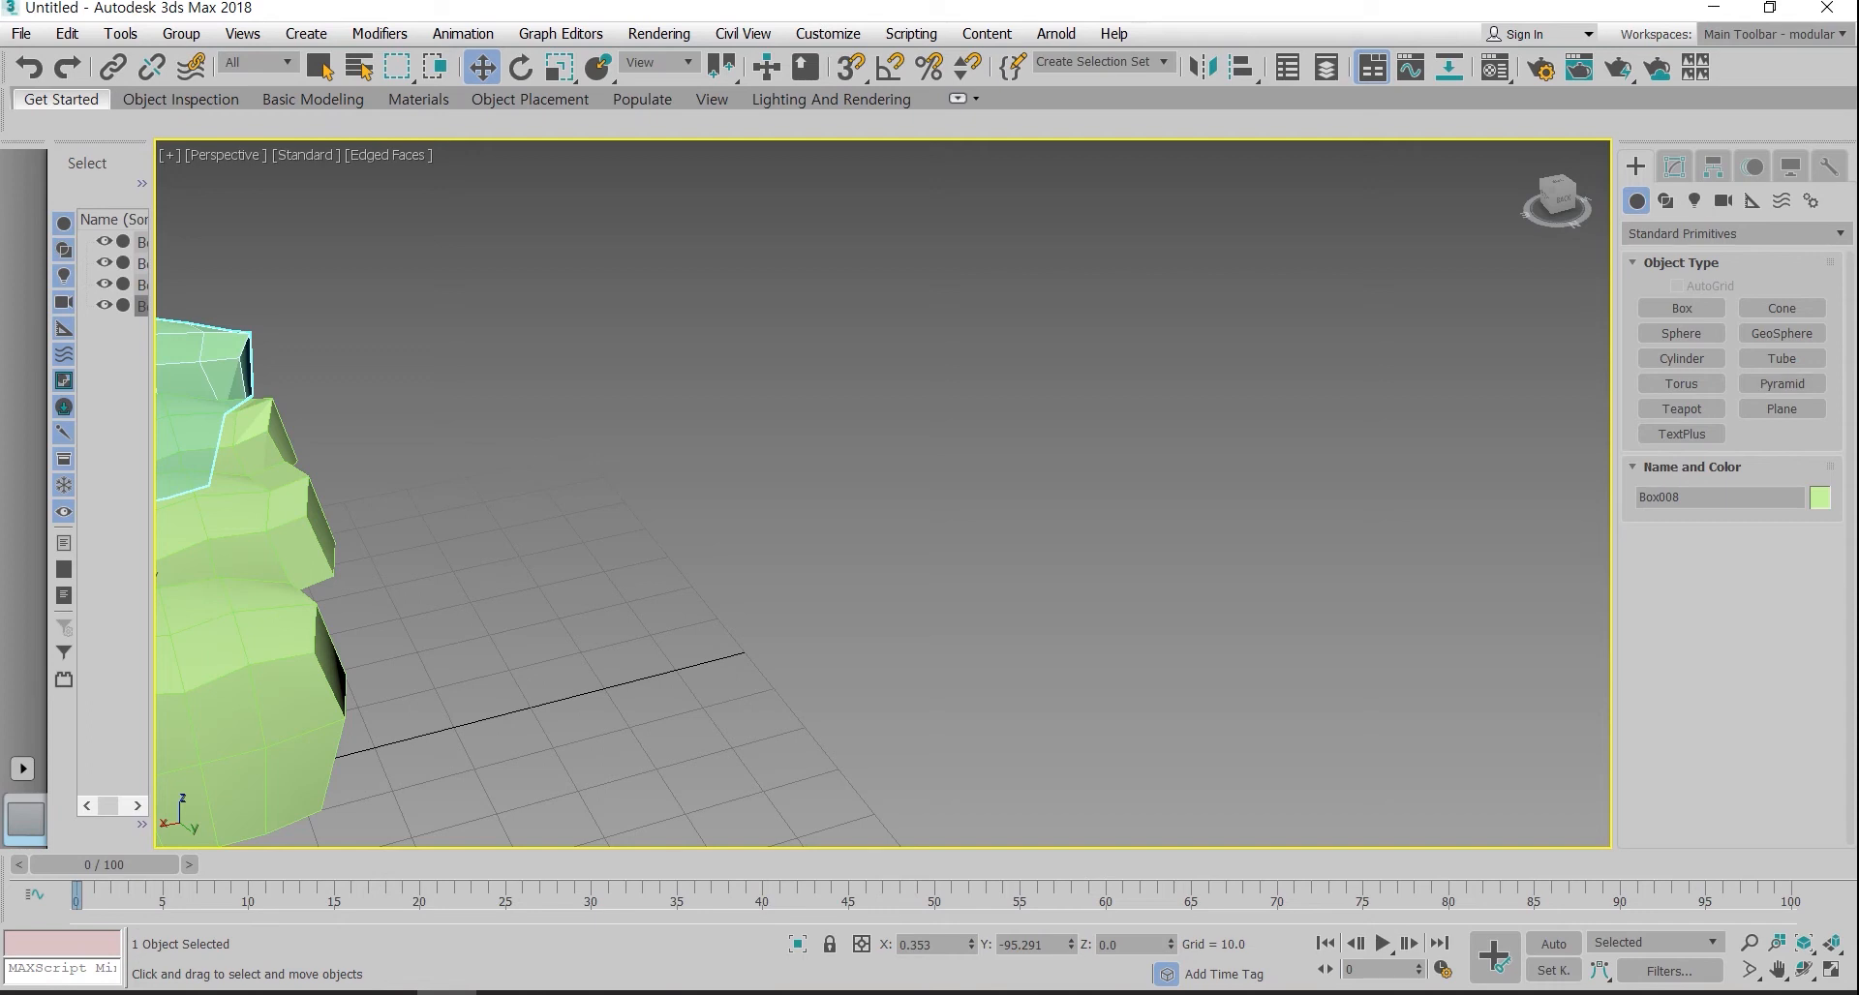
{"action": "left_click", "coordinate": [1780, 409]}
{"action": "middle_click_drag", "start_coordinate": [678, 388], "coordinate": [677, 426], "text": "alt"}
{"action": "left_click_drag", "start_coordinate": [441, 263], "coordinate": [1703, 523]}
Step: Set the plane's length and width segments to 12 each and convert it to an Editable Poly
{"action": "left_click", "coordinate": [1673, 167]}
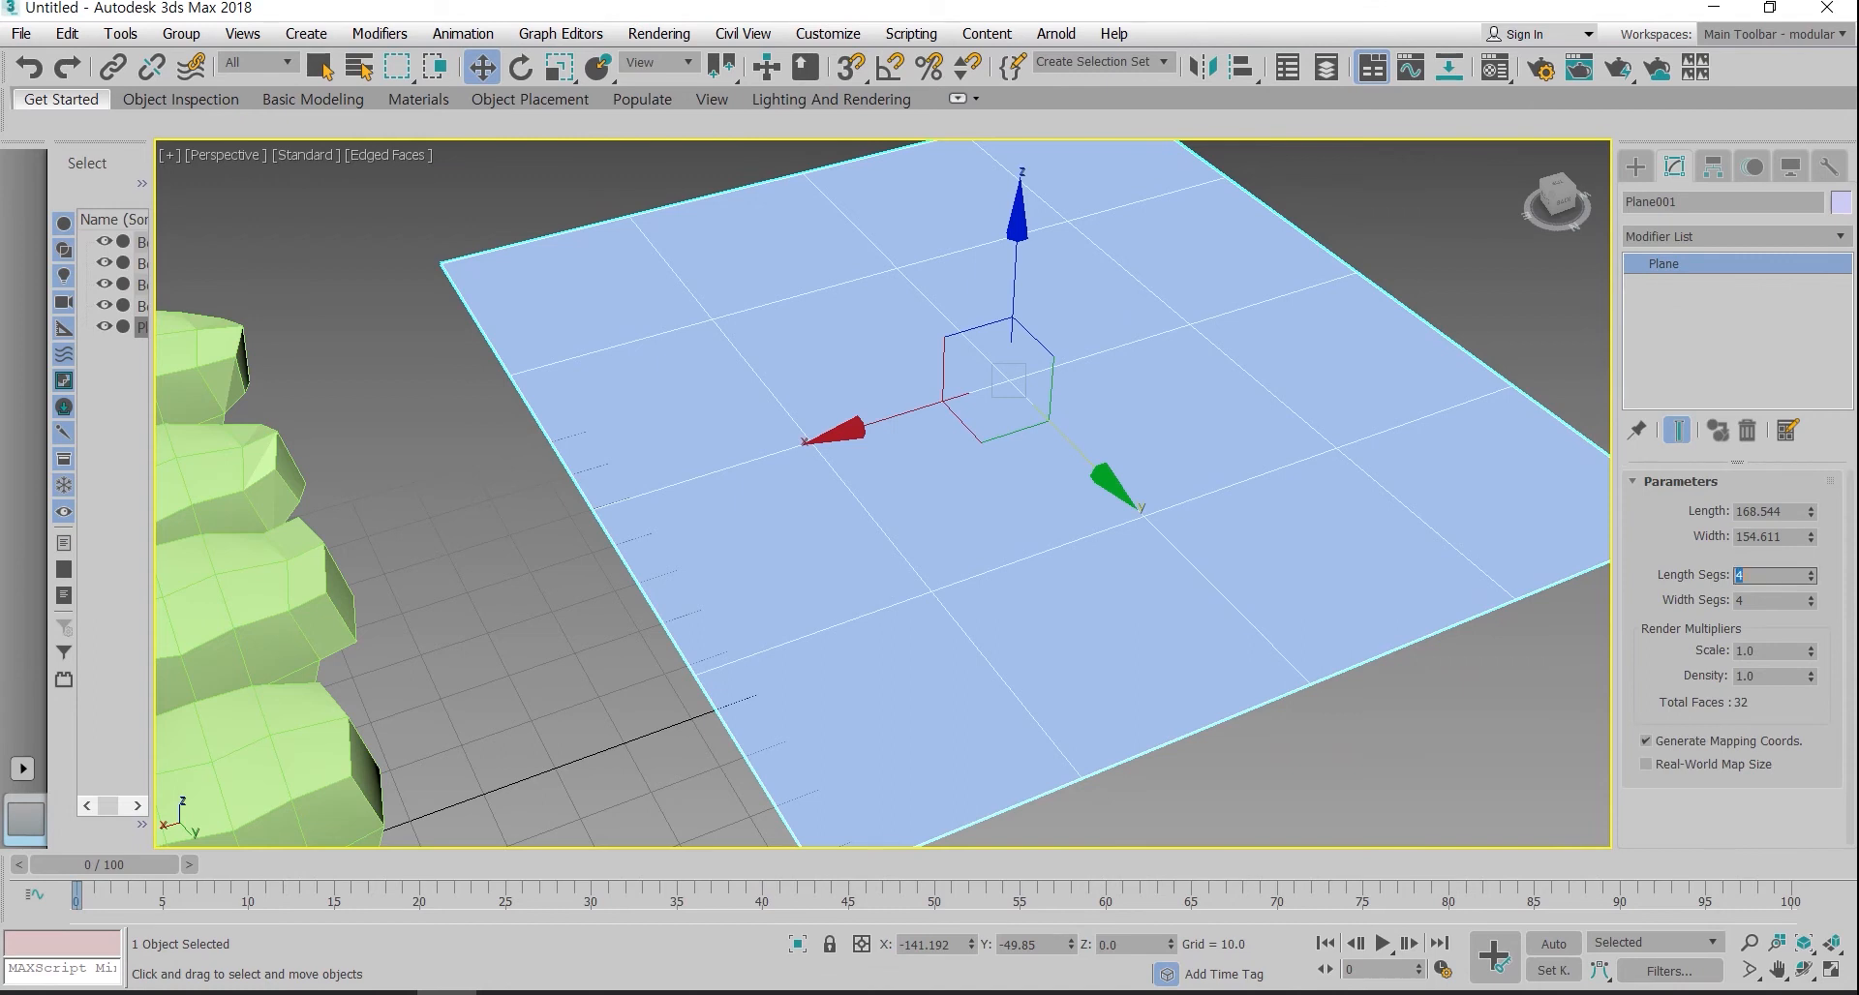
{"action": "key", "text": "Tab"}
{"action": "type", "text": "12"}
{"action": "key", "text": "Return"}
{"action": "right_click", "coordinate": [1055, 496]}
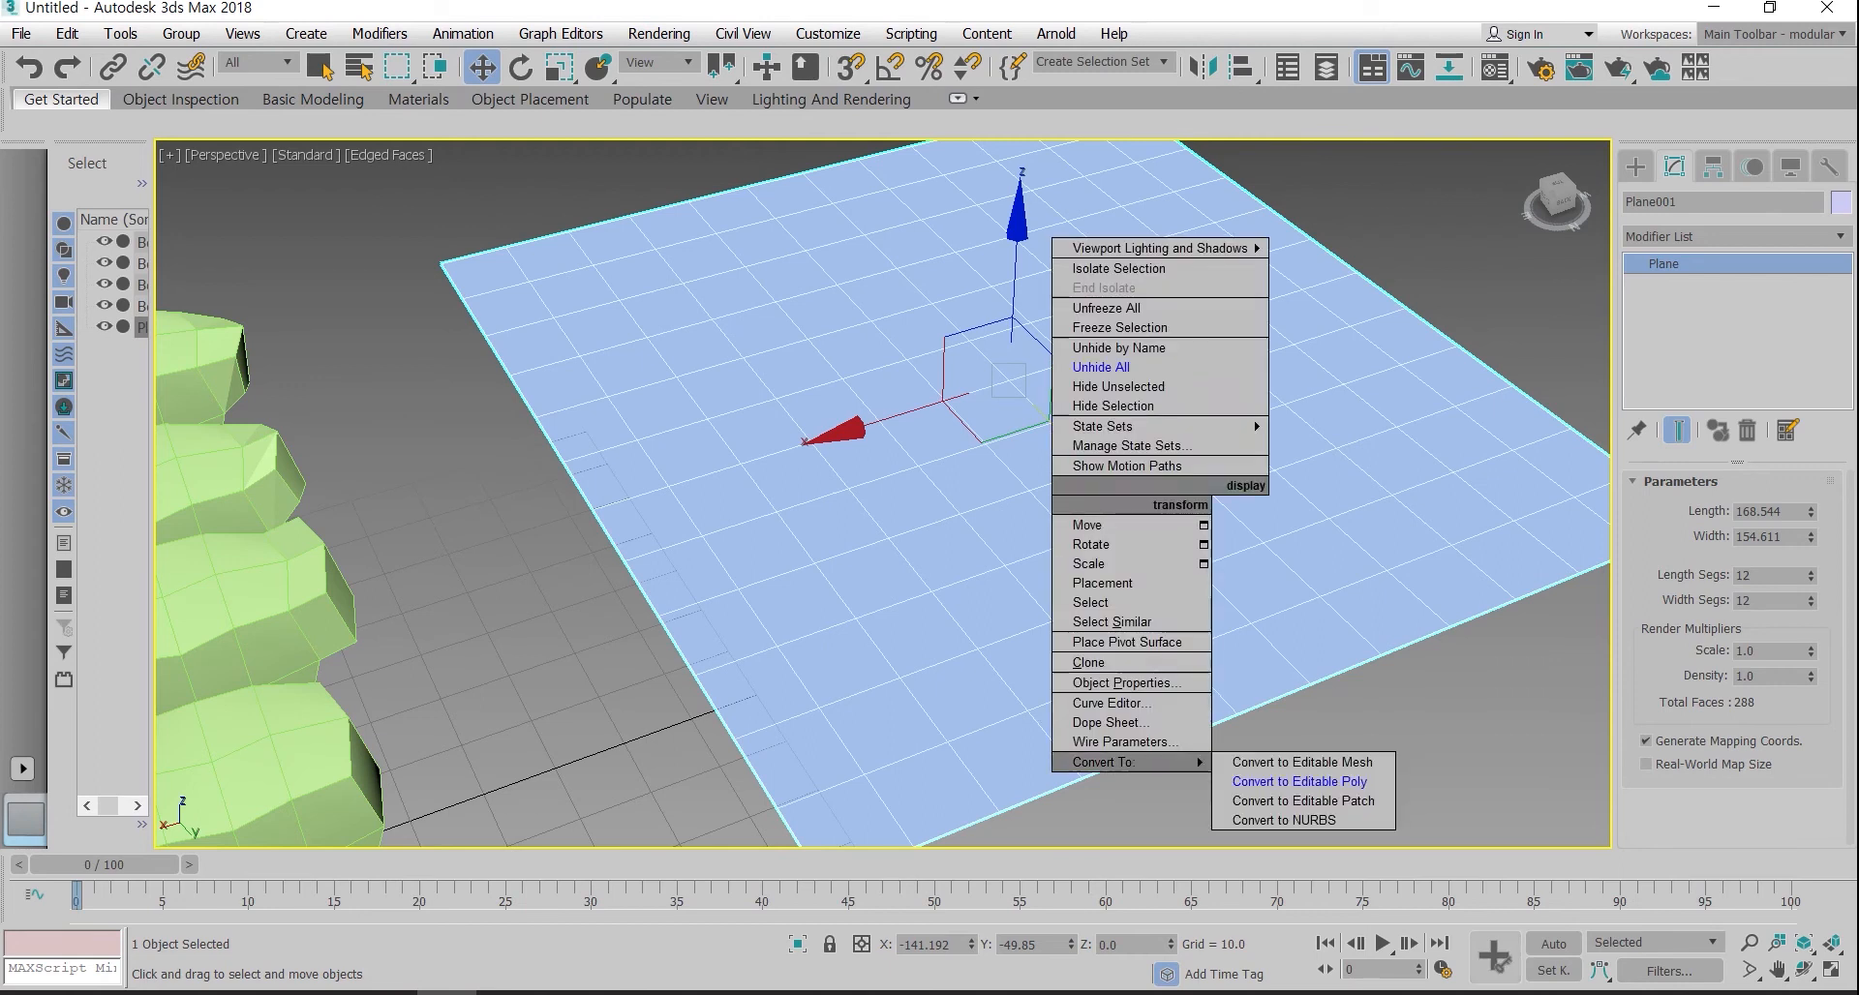
{"action": "left_click", "coordinate": [1299, 781]}
Step: In the plane's vertex level, raise and lower several groups of vertices to form uneven hills and dips
{"action": "key", "text": "1"}
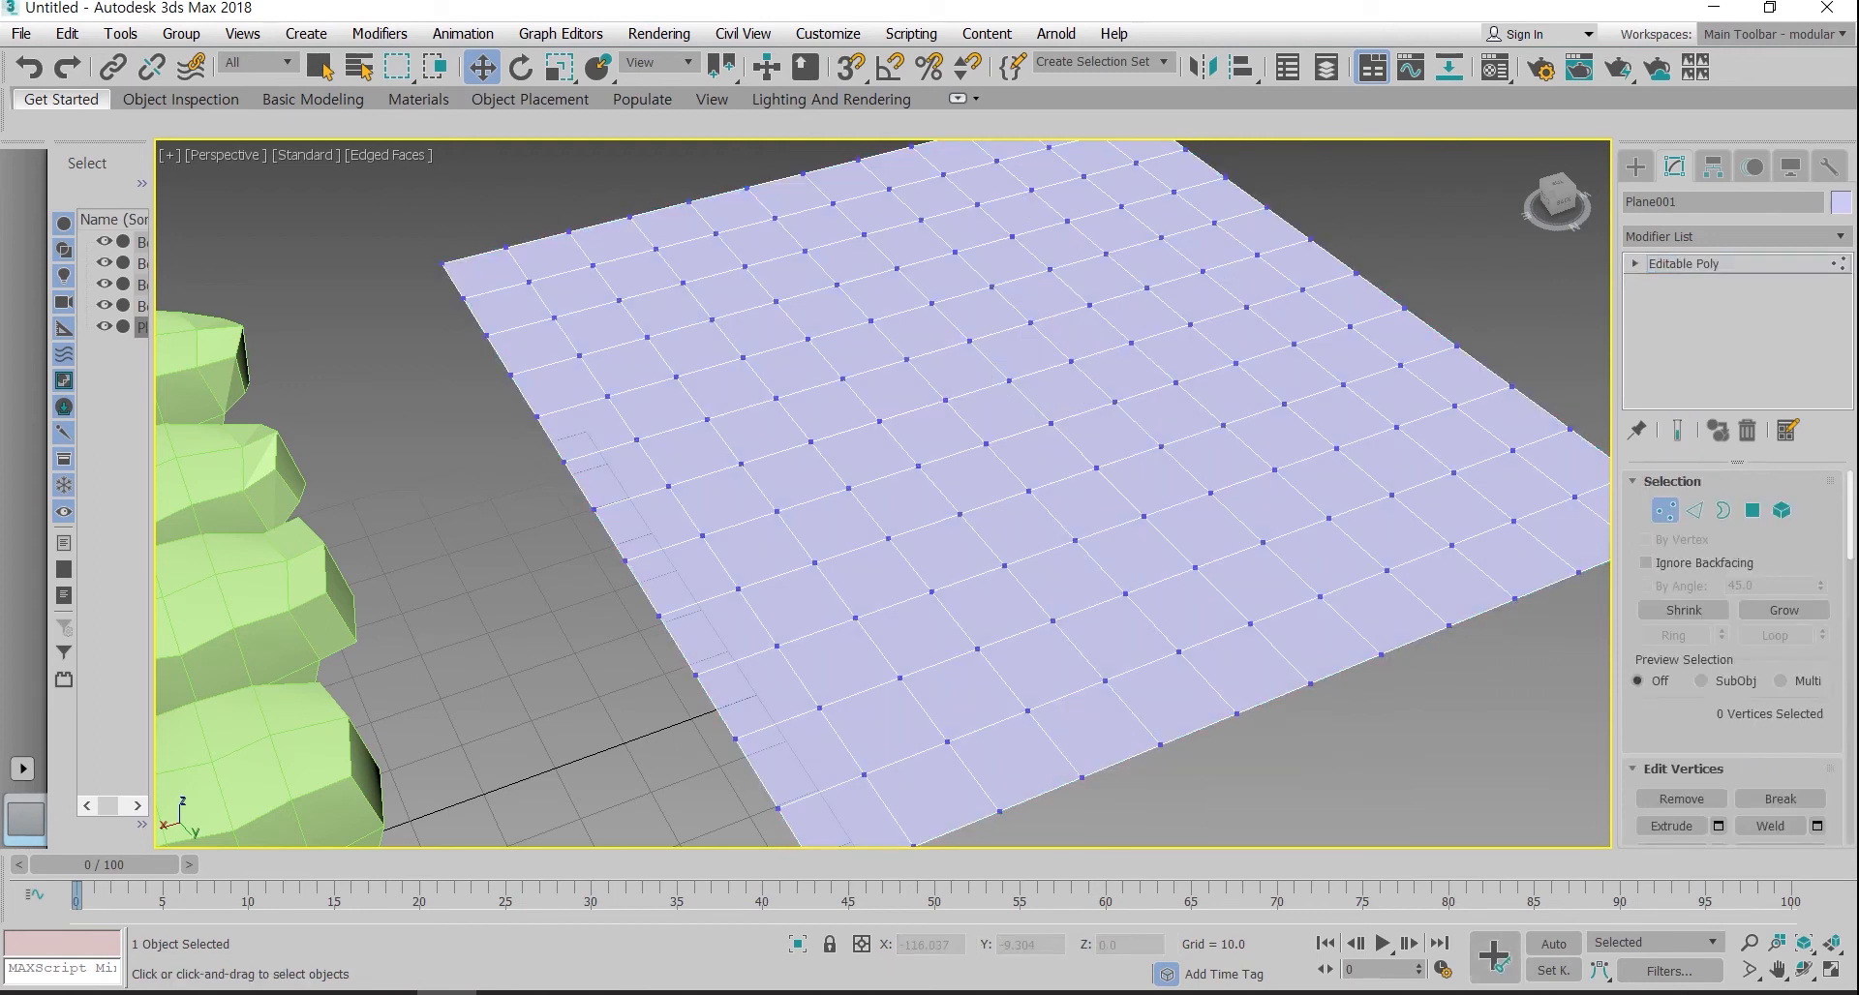
{"action": "left_click_drag", "start_coordinate": [784, 396], "coordinate": [978, 547]}
{"action": "left_click_drag", "start_coordinate": [910, 407], "coordinate": [921, 233]}
{"action": "left_click_drag", "start_coordinate": [1049, 278], "coordinate": [1220, 498]}
{"action": "left_click_drag", "start_coordinate": [1133, 320], "coordinate": [1133, 247]}
{"action": "left_click_drag", "start_coordinate": [1074, 514], "coordinate": [1317, 692]}
{"action": "left_click_drag", "start_coordinate": [1206, 465], "coordinate": [1205, 580]}
{"action": "left_click_drag", "start_coordinate": [630, 203], "coordinate": [1056, 474]}
{"action": "mouse_move", "coordinate": [968, 484]}
{"action": "middle_mouse_down", "text": "alt"}
{"action": "mouse_move", "coordinate": [823, 542]}
{"action": "mouse_move", "coordinate": [968, 504]}
{"action": "middle_mouse_up", "text": "alt"}
{"action": "left_click_drag", "start_coordinate": [944, 364], "coordinate": [944, 324]}
{"action": "scroll", "coordinate": [1065, 281], "scroll_direction": "down", "scroll_amount": 4}
{"action": "left_click_drag", "start_coordinate": [792, 335], "coordinate": [1070, 643]}
{"action": "left_click_drag", "start_coordinate": [765, 477], "coordinate": [1259, 658]}
{"action": "left_click_drag", "start_coordinate": [1024, 494], "coordinate": [1024, 506]}
Step: Examine the uneven plane's side profile to compare its hills and dips with a level line
{"action": "middle_click_drag", "start_coordinate": [978, 610], "coordinate": [1041, 397], "text": "alt"}
{"action": "scroll", "coordinate": [987, 522], "scroll_direction": "up", "scroll_amount": 5}
{"action": "scroll", "coordinate": [1029, 498], "scroll_direction": "down", "scroll_amount": 4}
{"action": "scroll", "coordinate": [1036, 489], "scroll_direction": "up", "scroll_amount": 2}
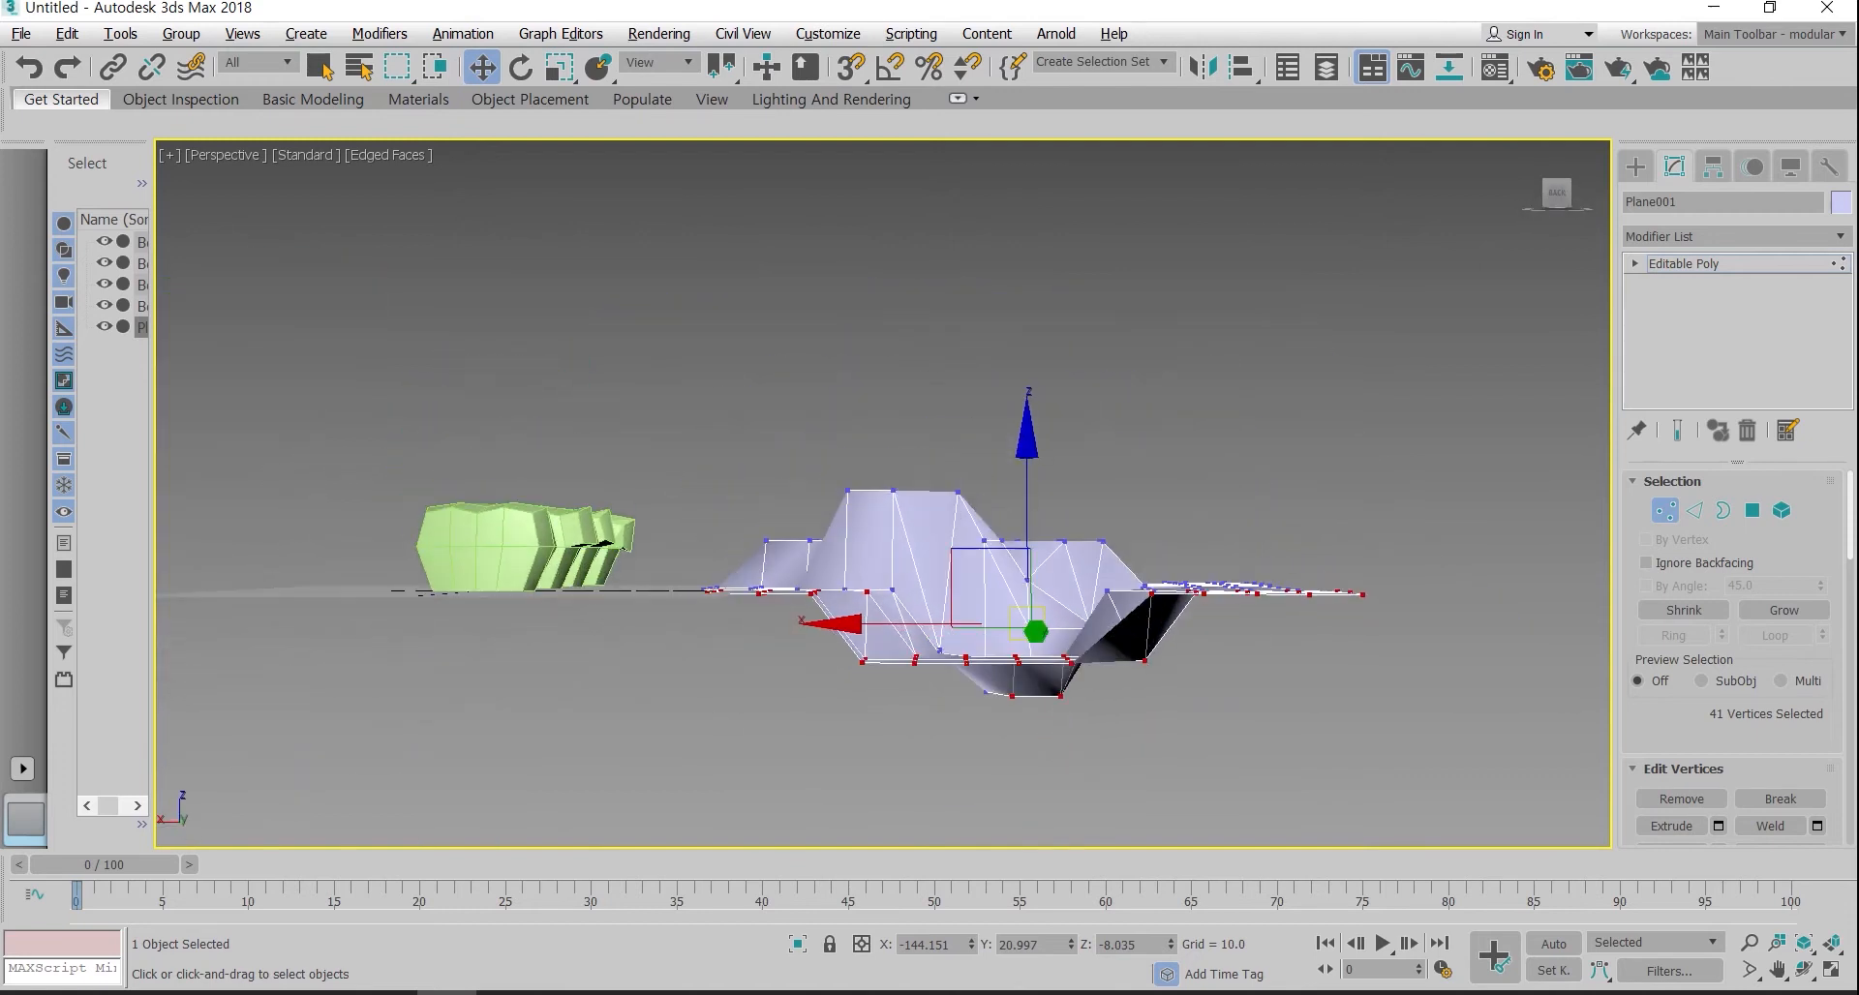
{"action": "mouse_move", "coordinate": [639, 591]}
{"action": "left_mouse_down"}
{"action": "mouse_move", "coordinate": [958, 506]}
{"action": "mouse_move", "coordinate": [1280, 624]}
{"action": "left_mouse_up"}
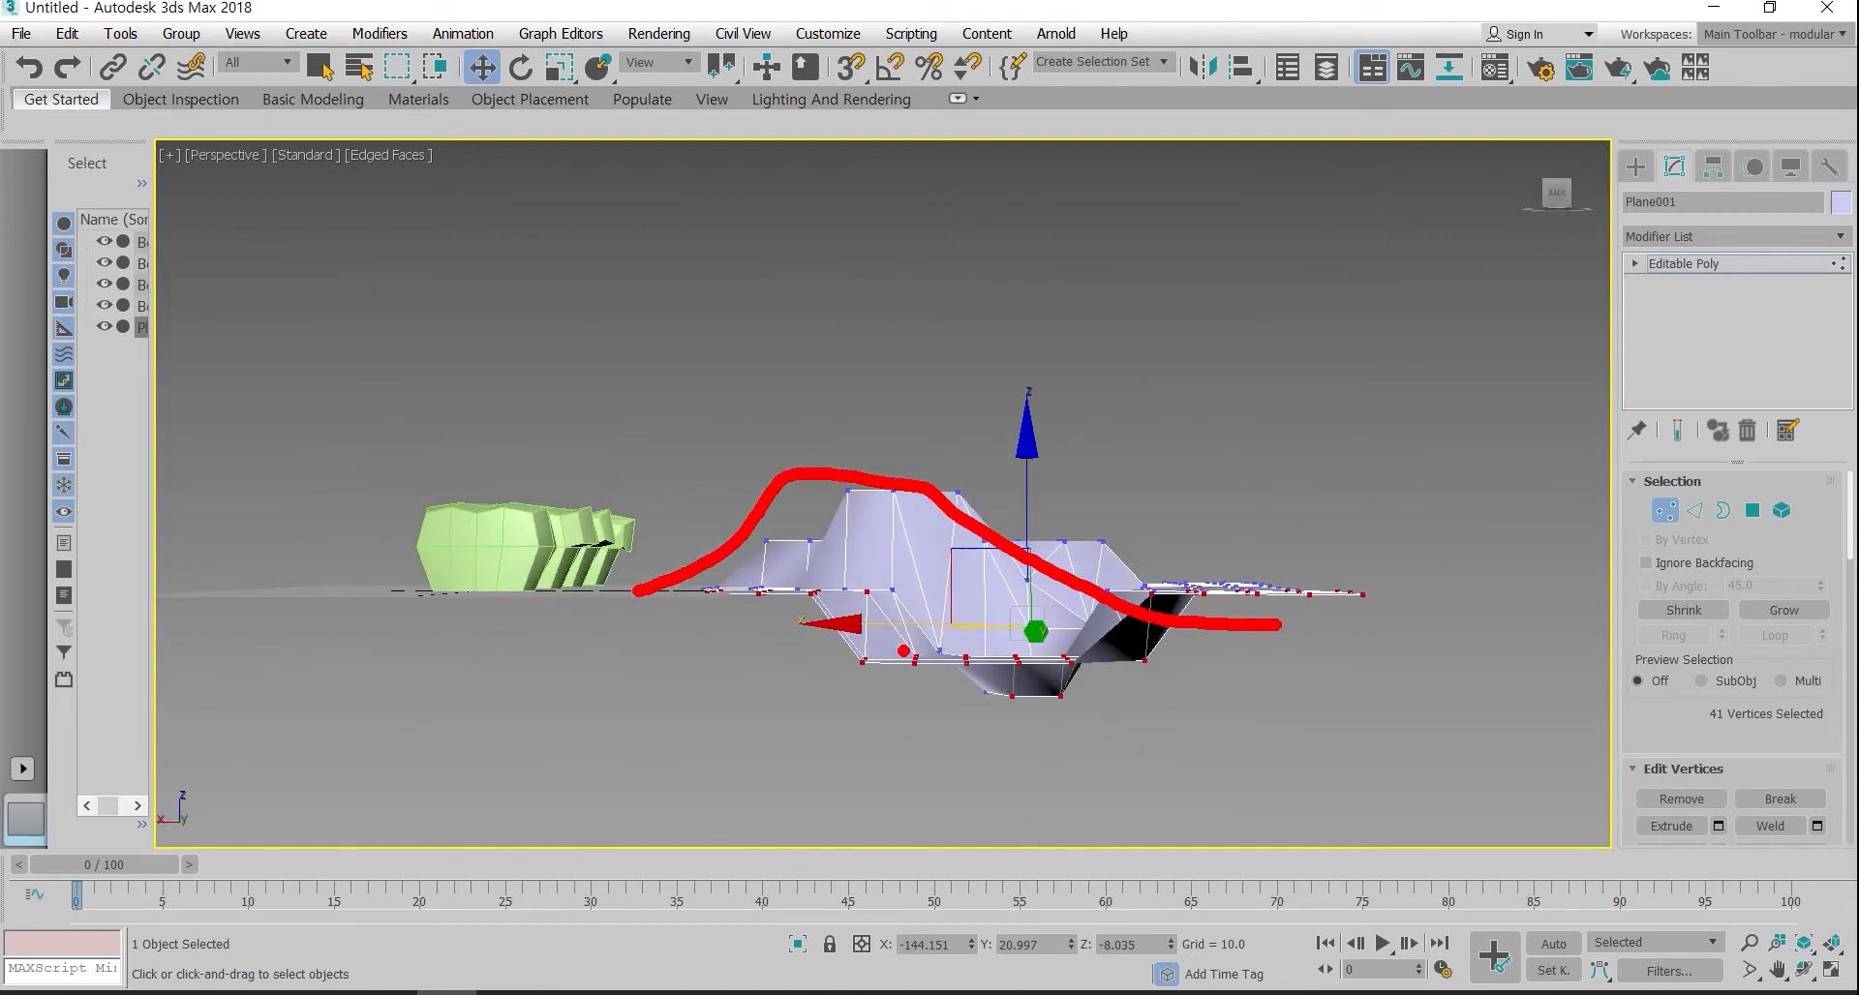
{"action": "left_click_drag", "start_coordinate": [802, 606], "coordinate": [1181, 731]}
{"action": "left_click_drag", "start_coordinate": [620, 590], "coordinate": [1470, 629]}
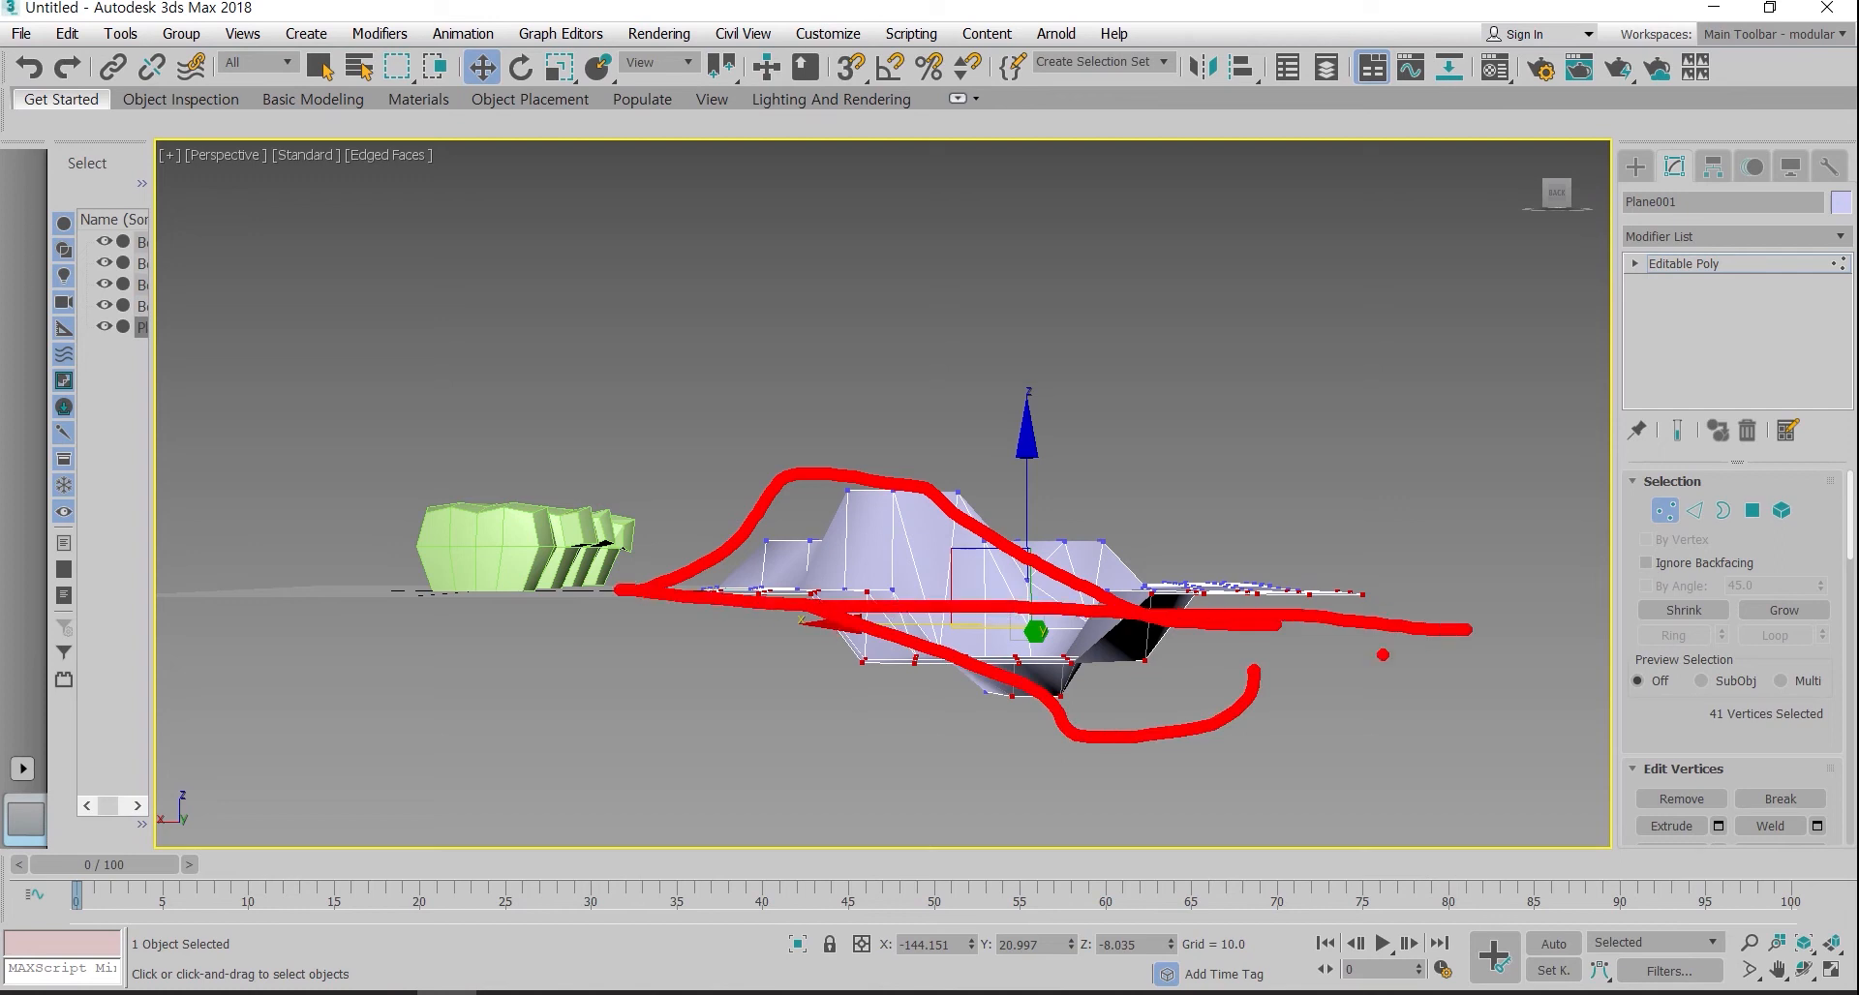
{"action": "left_click_drag", "start_coordinate": [764, 569], "coordinate": [1589, 572]}
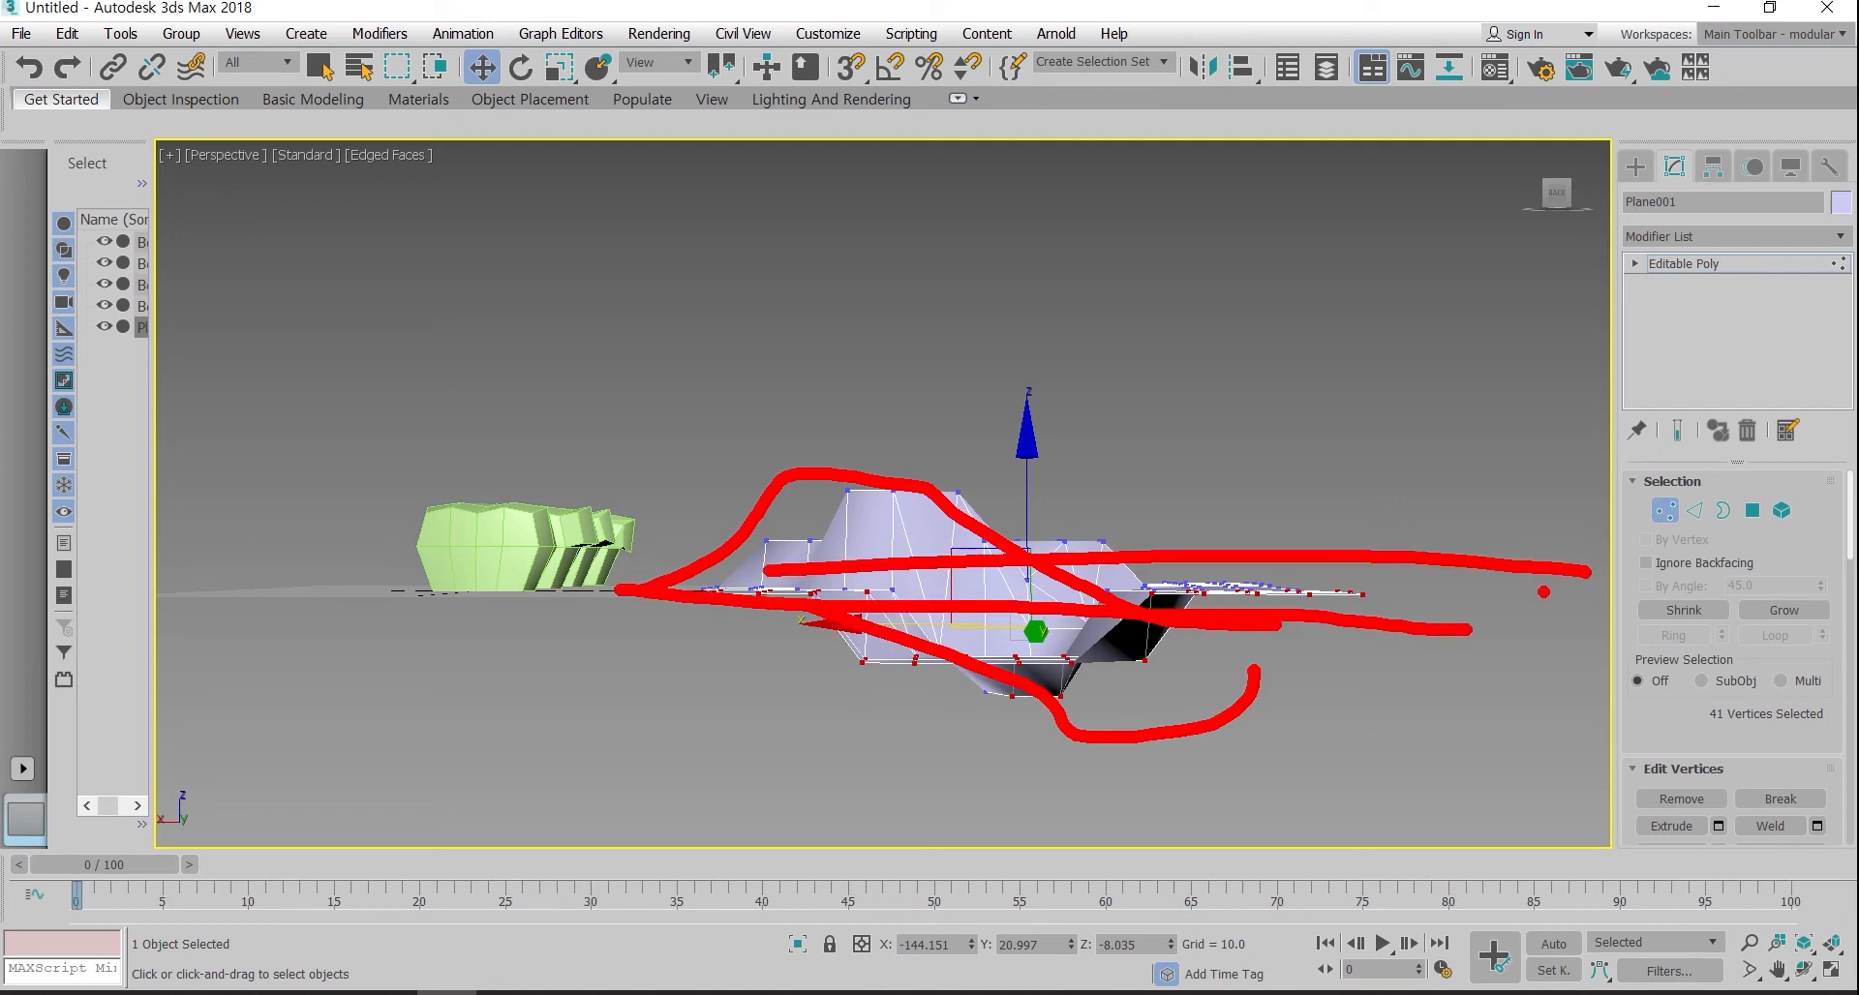
{"action": "key", "text": "Escape"}
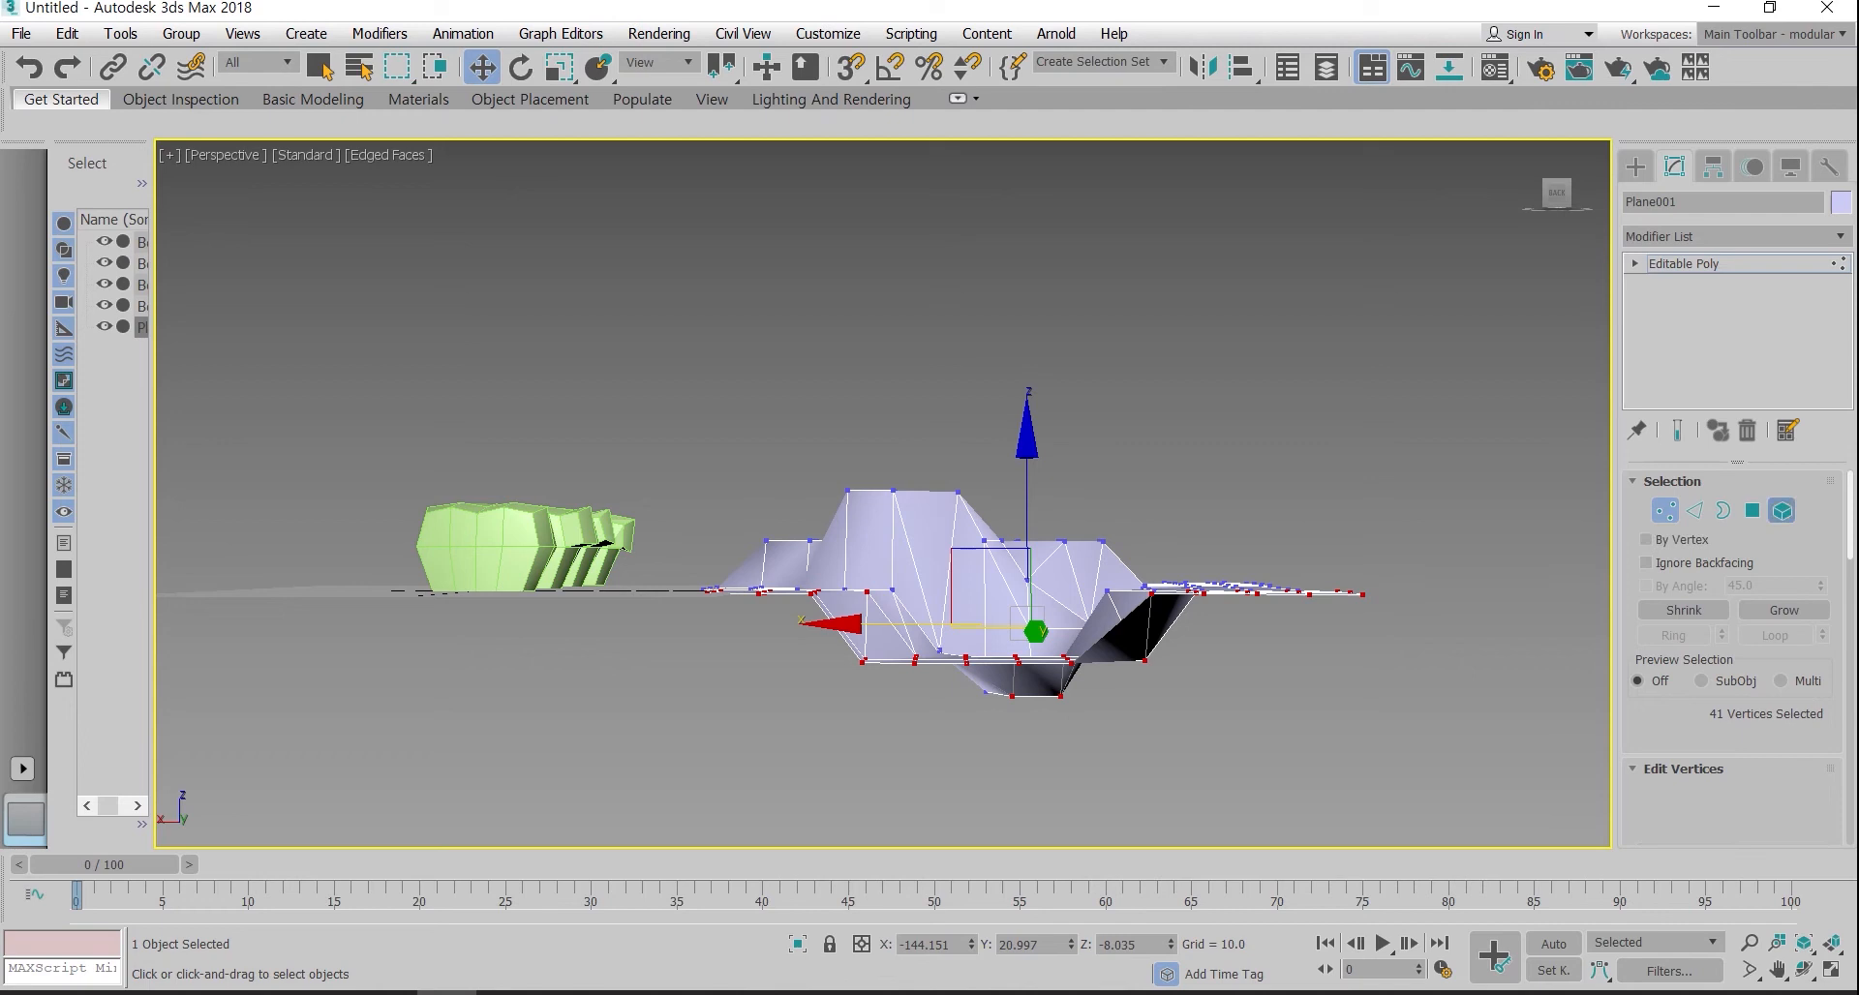
Step: In the polygon level, select the polygons of the plane's -Y side and scale them flat along Z
{"action": "key", "text": "4"}
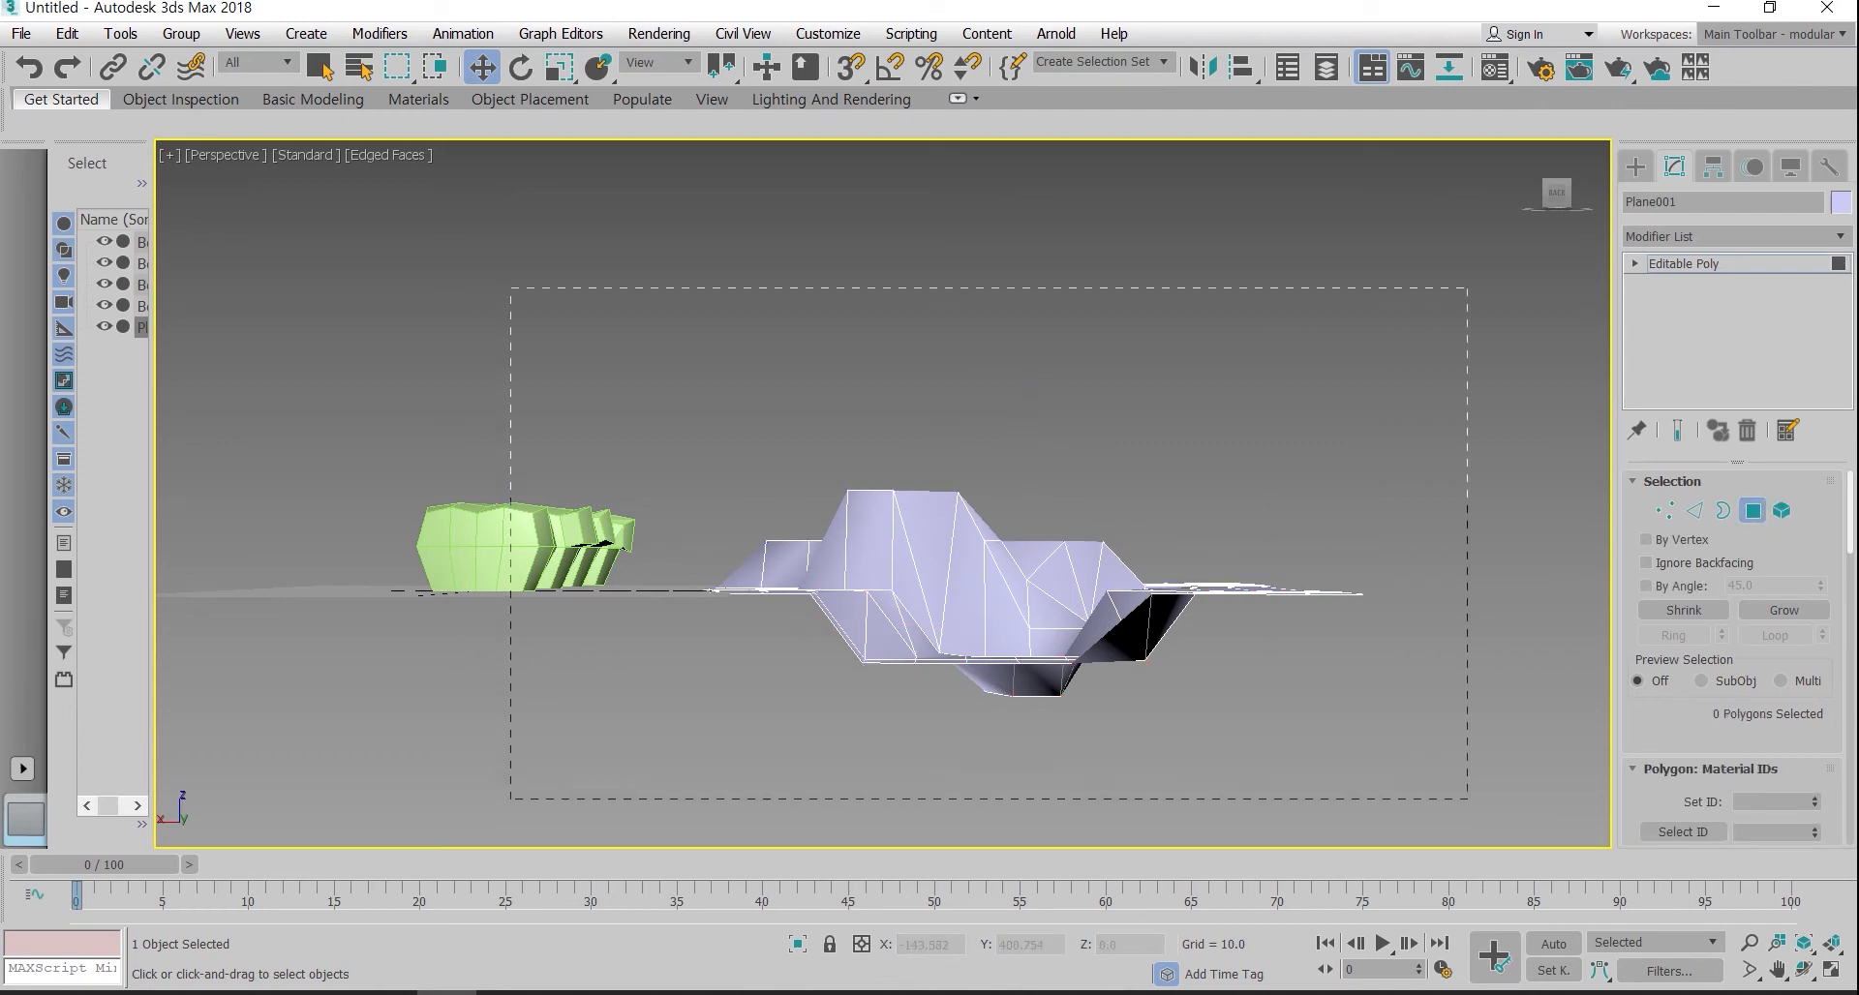
{"action": "left_click_drag", "start_coordinate": [1467, 799], "coordinate": [1468, 803]}
{"action": "left_click", "coordinate": [841, 364]}
{"action": "middle_click_drag", "start_coordinate": [842, 364], "coordinate": [968, 523], "text": "alt"}
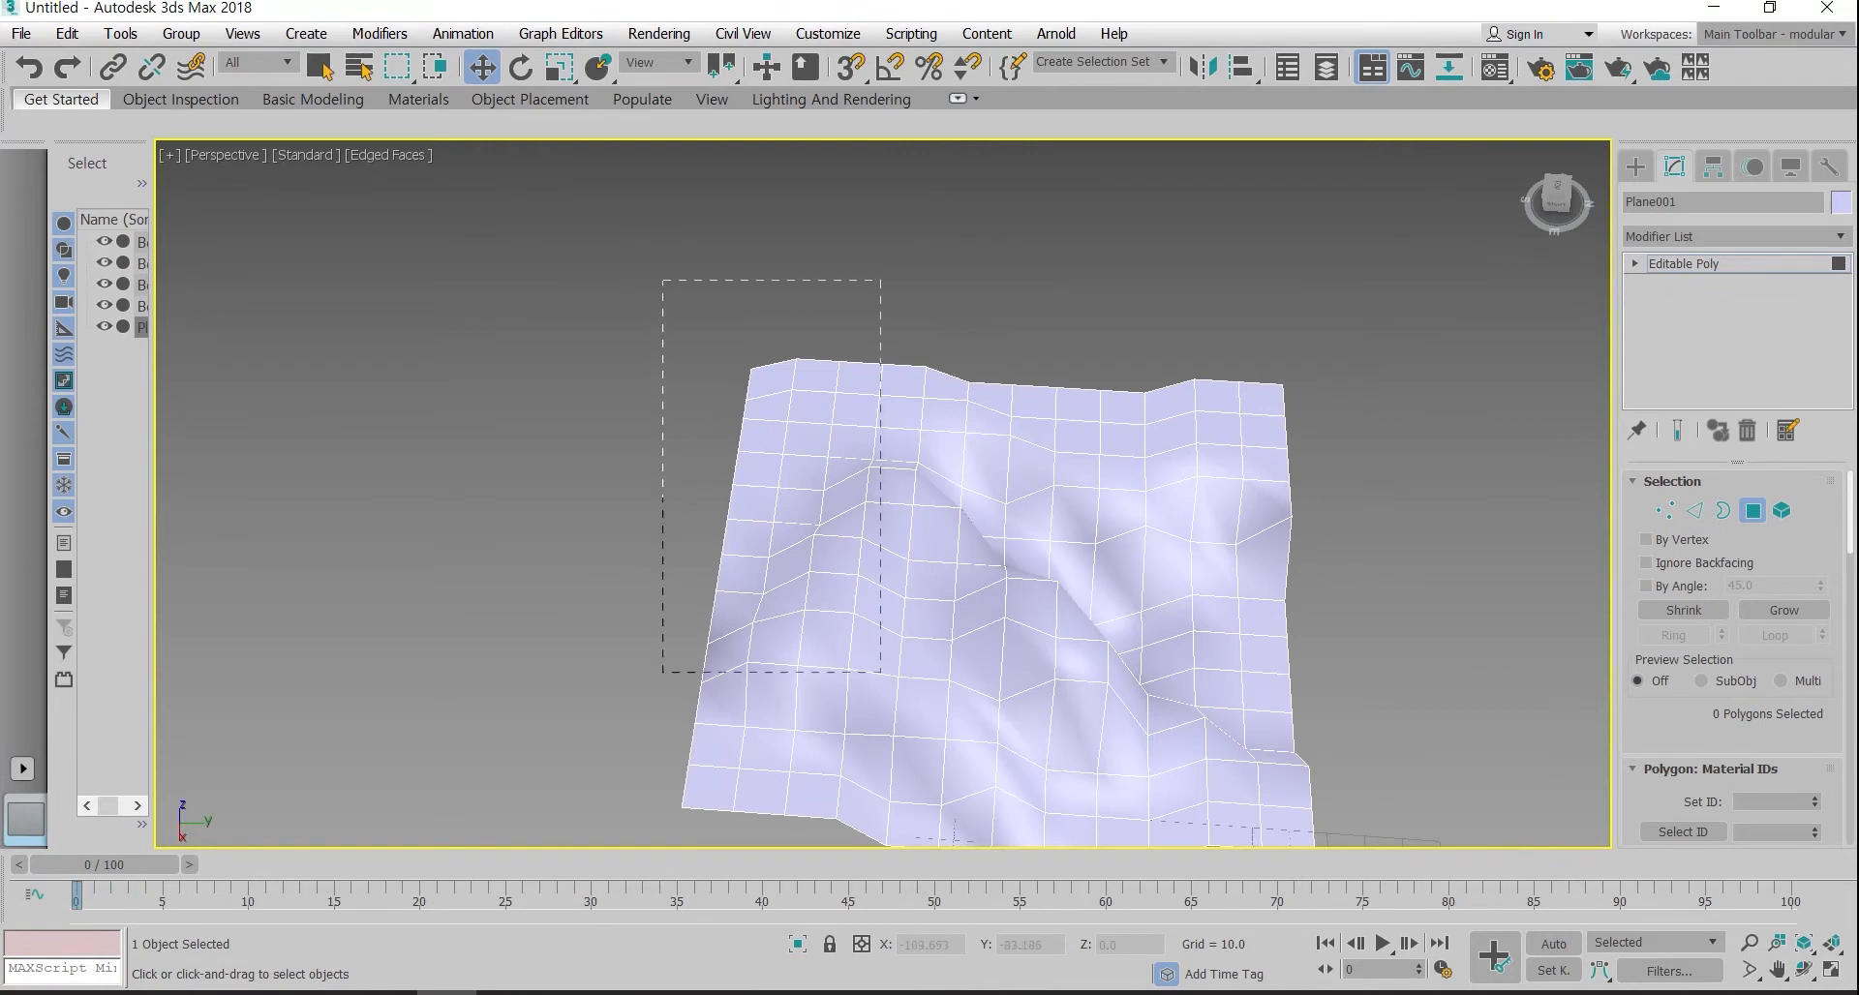
{"action": "left_click_drag", "start_coordinate": [662, 846], "coordinate": [662, 848]}
{"action": "middle_click_drag", "start_coordinate": [930, 455], "coordinate": [978, 542], "text": "alt"}
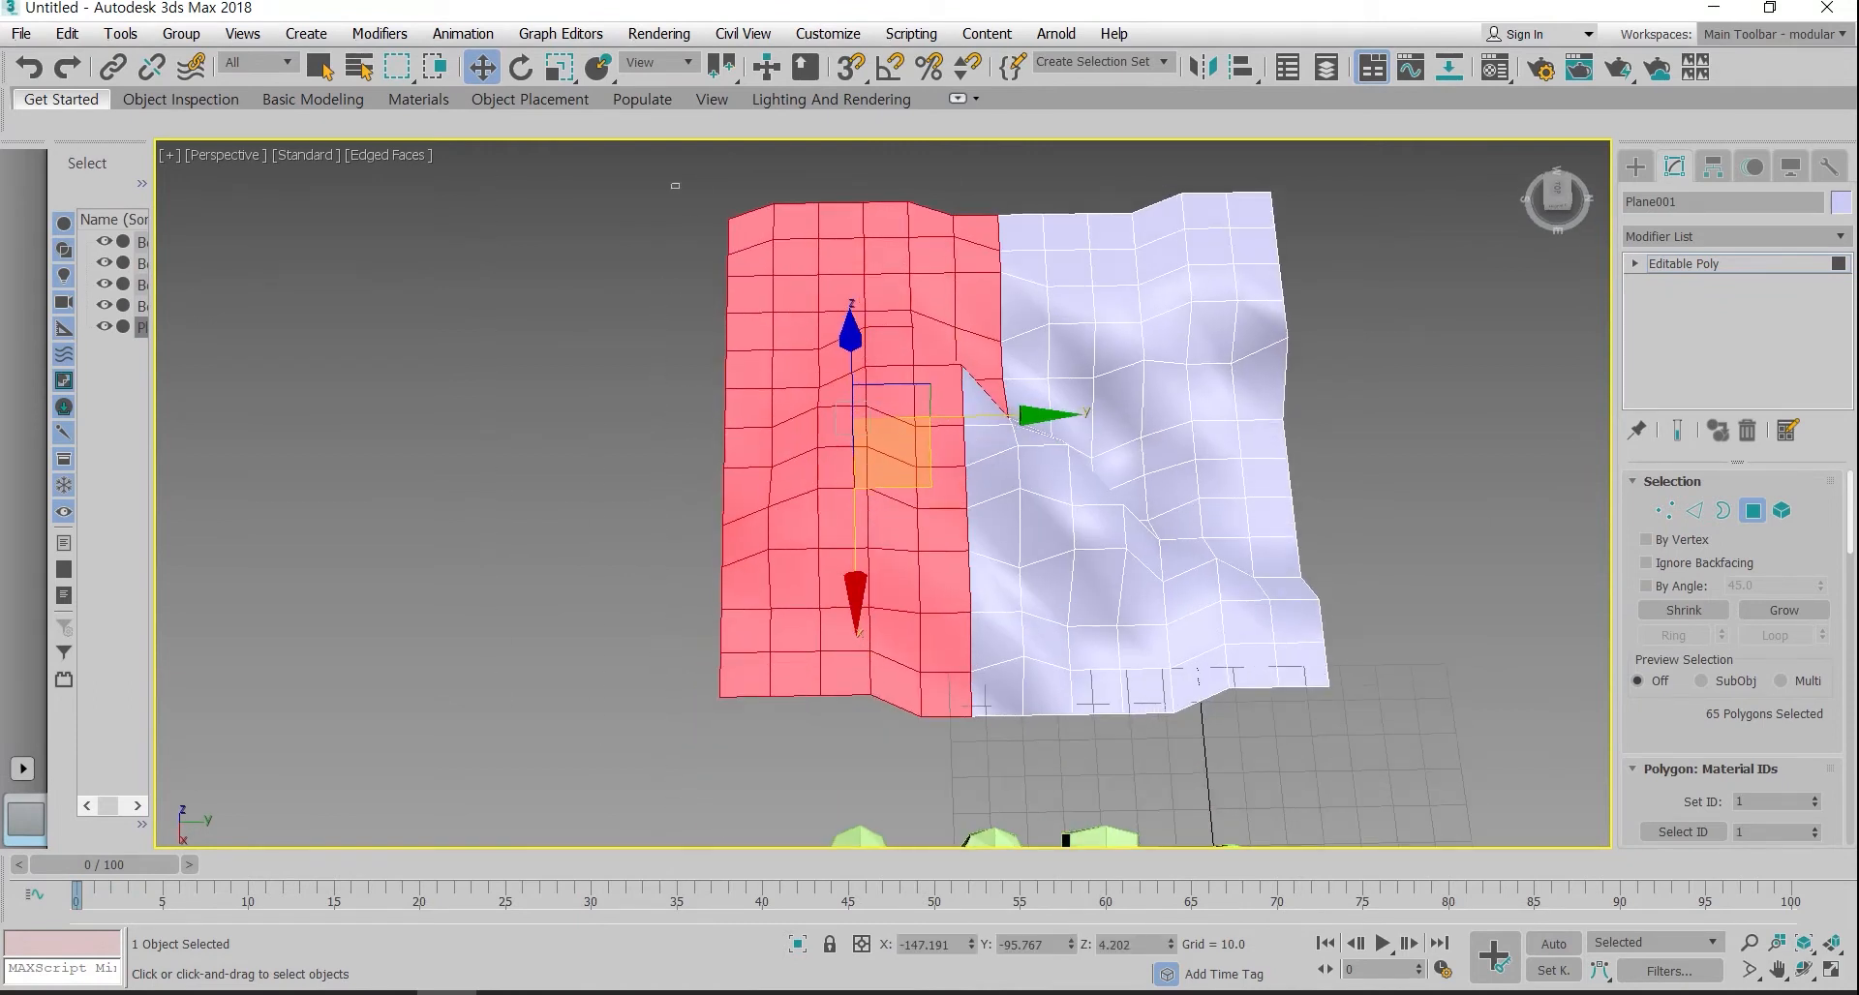
{"action": "left_click_drag", "start_coordinate": [917, 693], "coordinate": [917, 693]}
{"action": "middle_click_drag", "start_coordinate": [917, 694], "coordinate": [1171, 407], "text": "alt"}
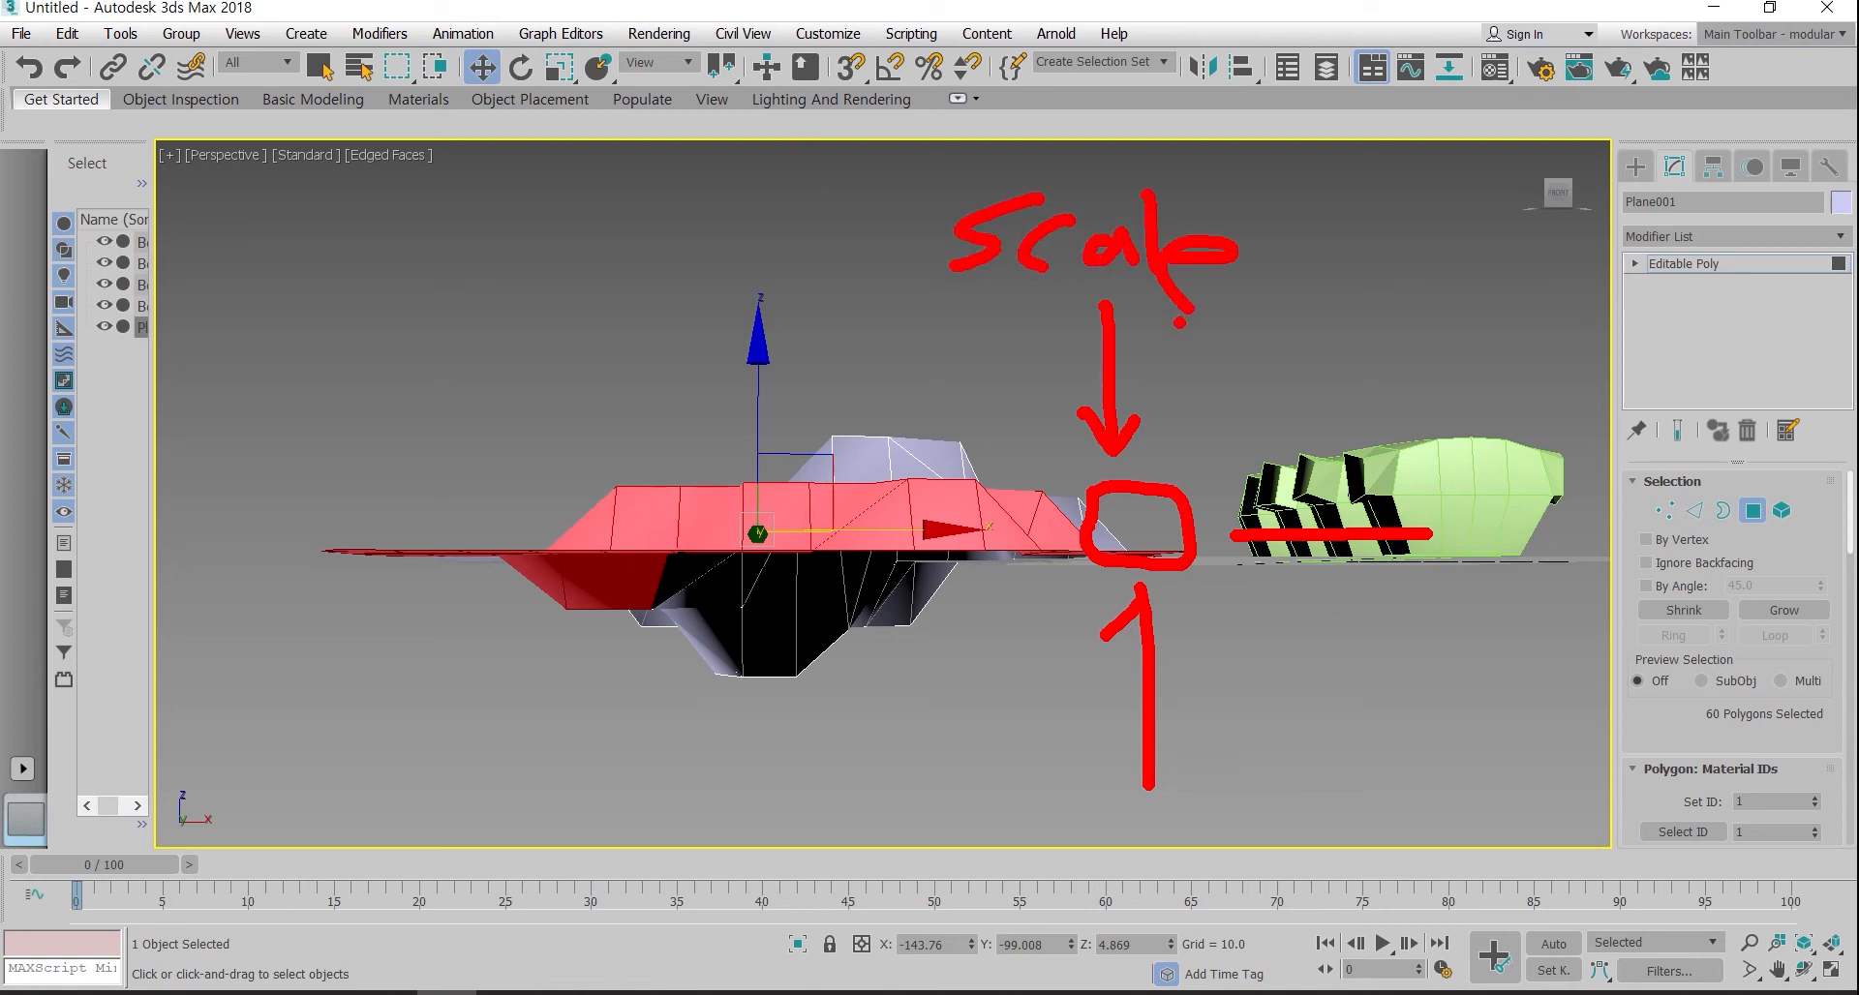
{"action": "key", "text": "Escape"}
{"action": "left_click", "coordinate": [558, 66]}
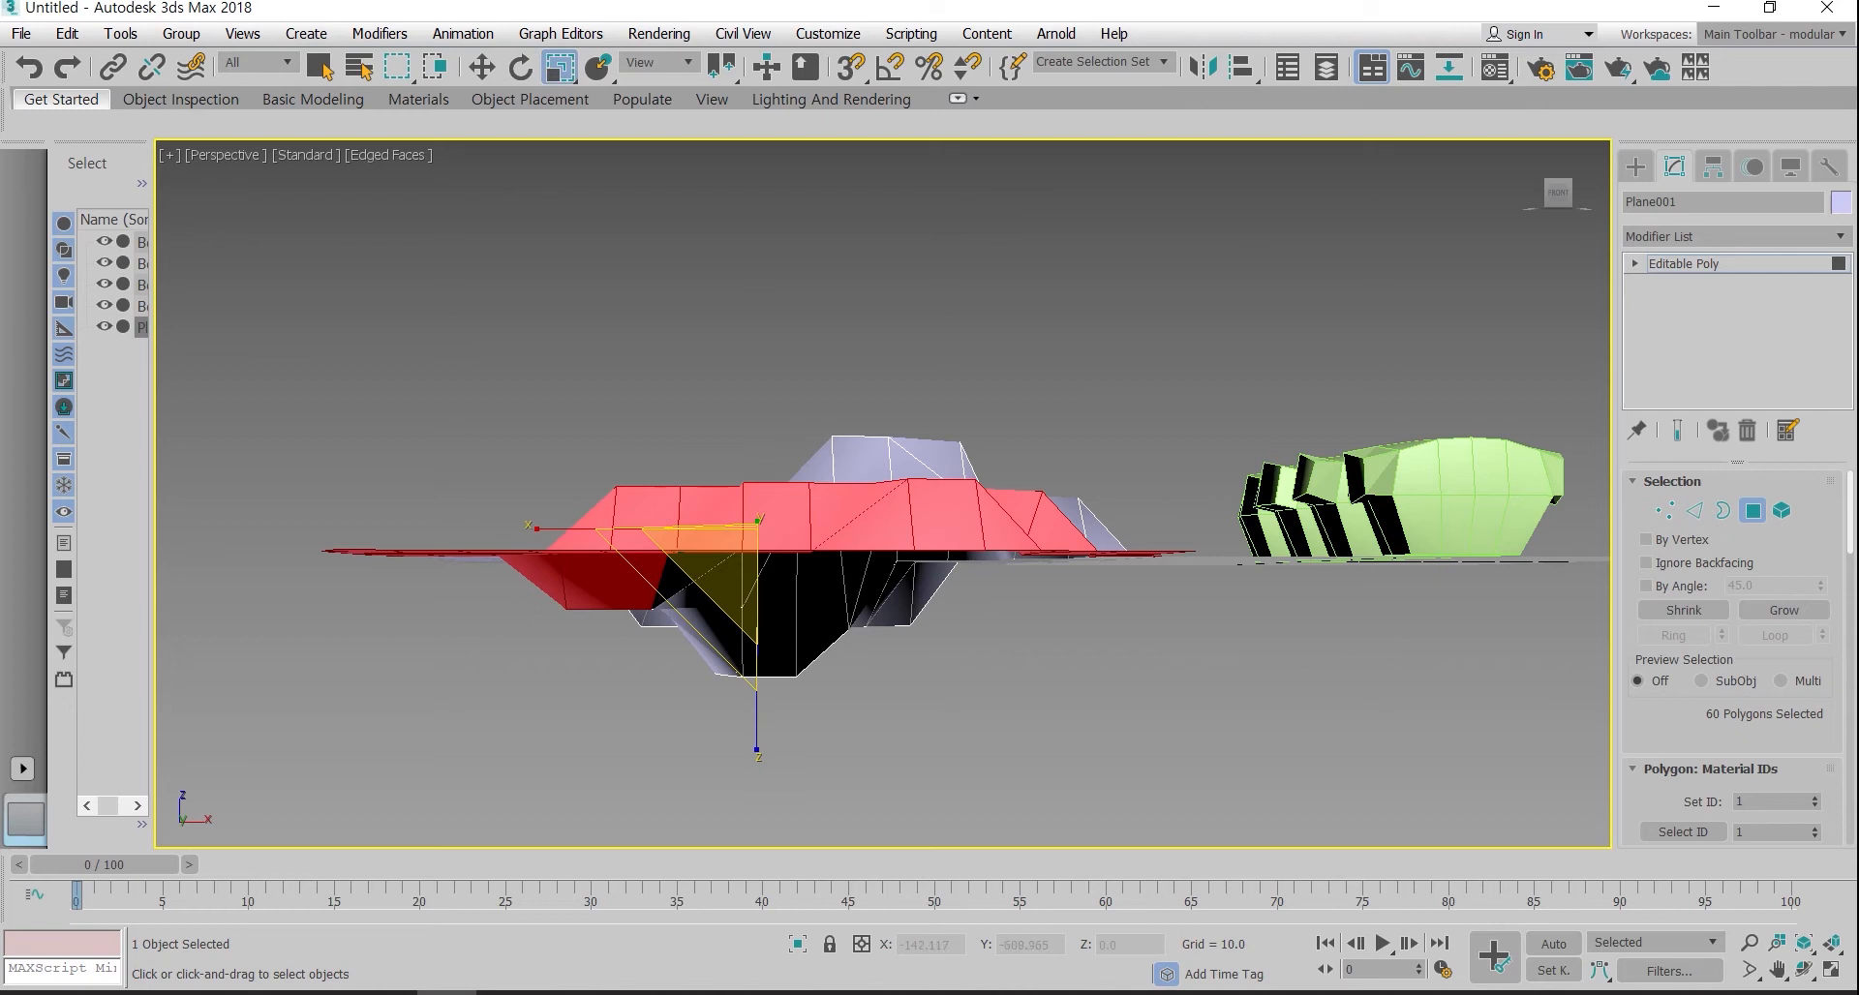
{"action": "left_click_drag", "start_coordinate": [756, 721], "coordinate": [757, 598]}
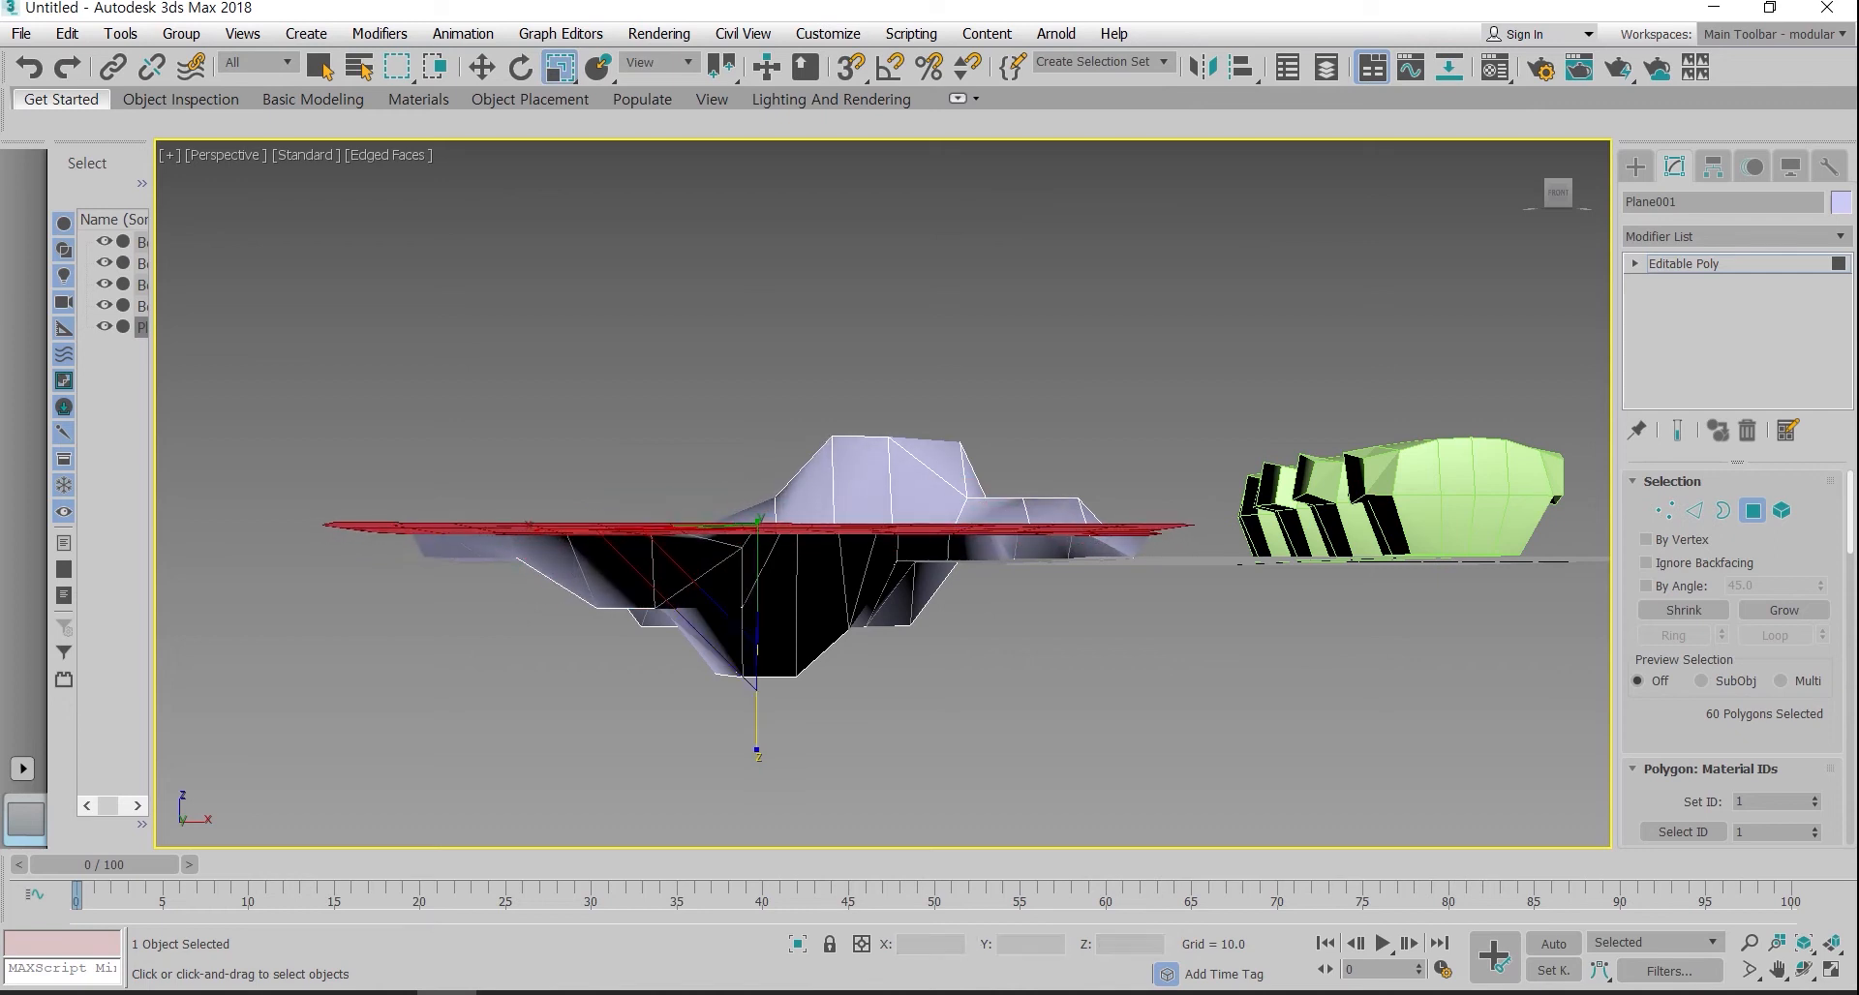
Step: Select all of the plane's polygons, scale them flat along Z, and switch to vertex editing with the selection cleared
{"action": "middle_click_drag", "start_coordinate": [756, 598], "coordinate": [756, 503], "text": "alt"}
{"action": "scroll", "coordinate": [756, 543], "scroll_direction": "up", "scroll_amount": 3}
{"action": "middle_click_drag", "start_coordinate": [774, 726], "coordinate": [968, 625], "text": "alt"}
{"action": "scroll", "coordinate": [968, 625], "scroll_direction": "down", "scroll_amount": 3}
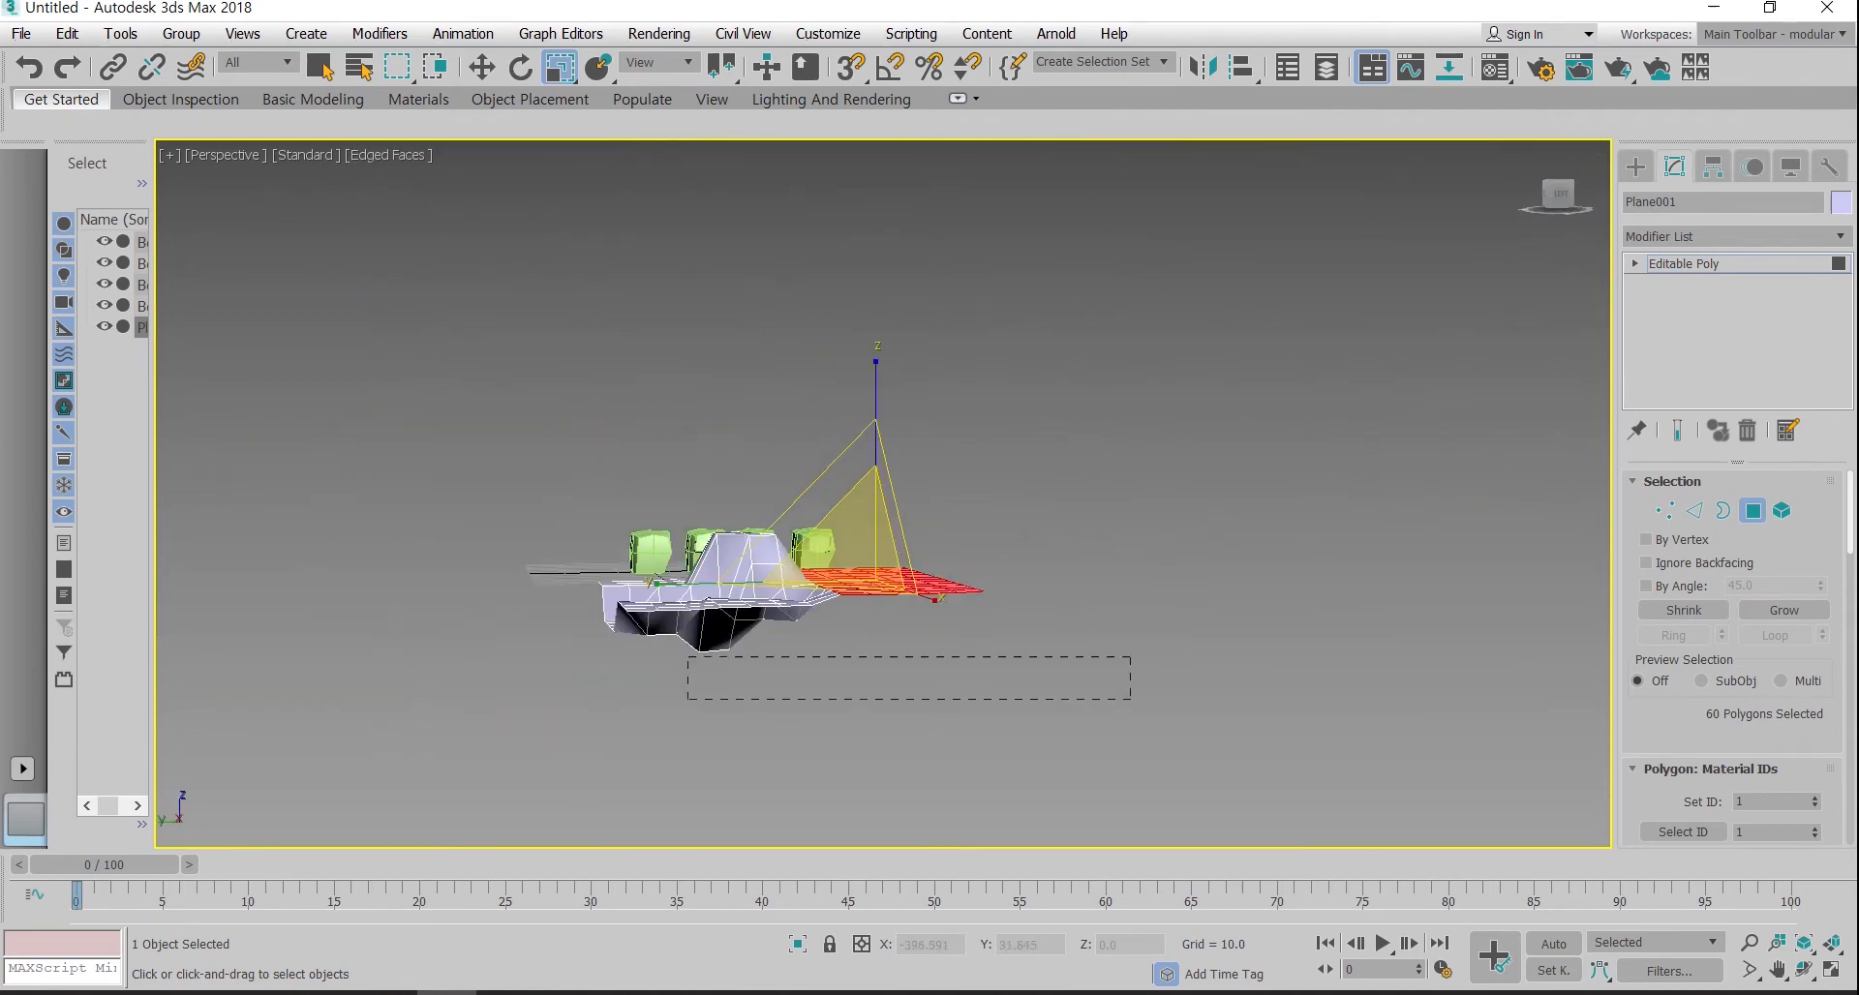
{"action": "left_click_drag", "start_coordinate": [687, 657], "coordinate": [571, 513]}
{"action": "left_click_drag", "start_coordinate": [779, 407], "coordinate": [780, 502]}
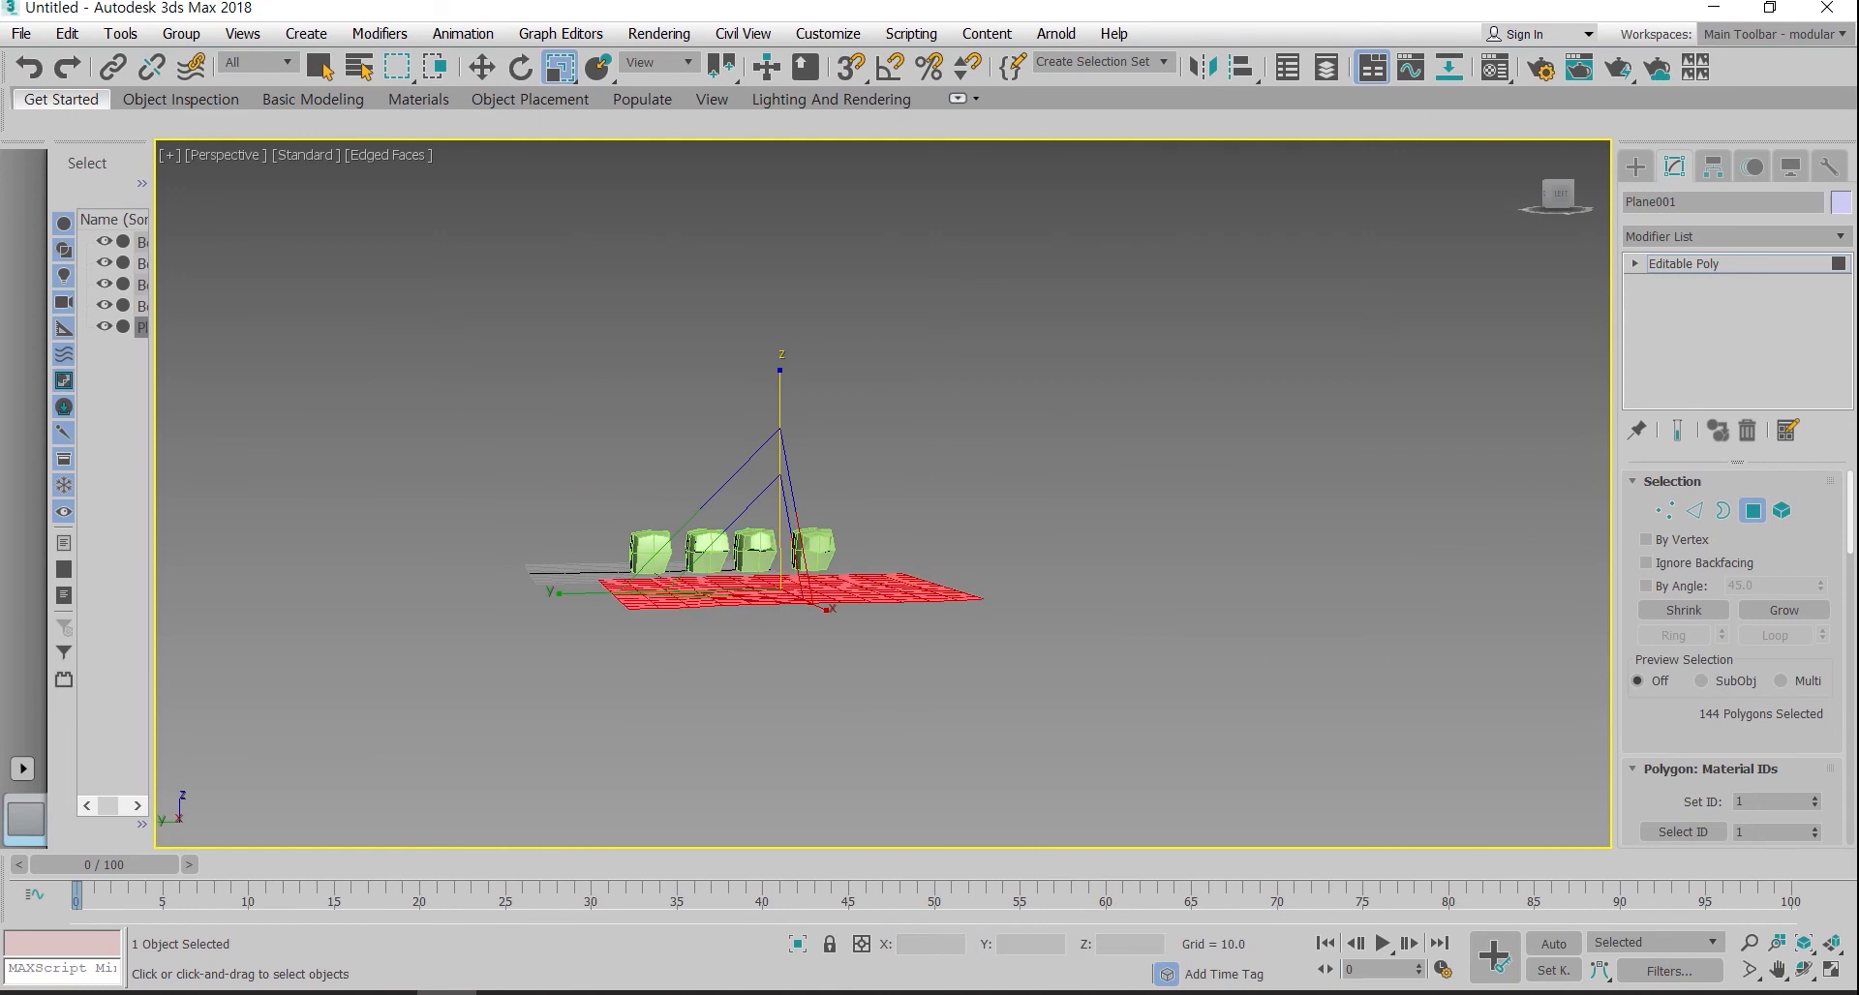
{"action": "middle_click_drag", "start_coordinate": [774, 556], "coordinate": [1065, 639], "text": "alt"}
{"action": "scroll", "coordinate": [1065, 639], "scroll_direction": "up", "scroll_amount": 3}
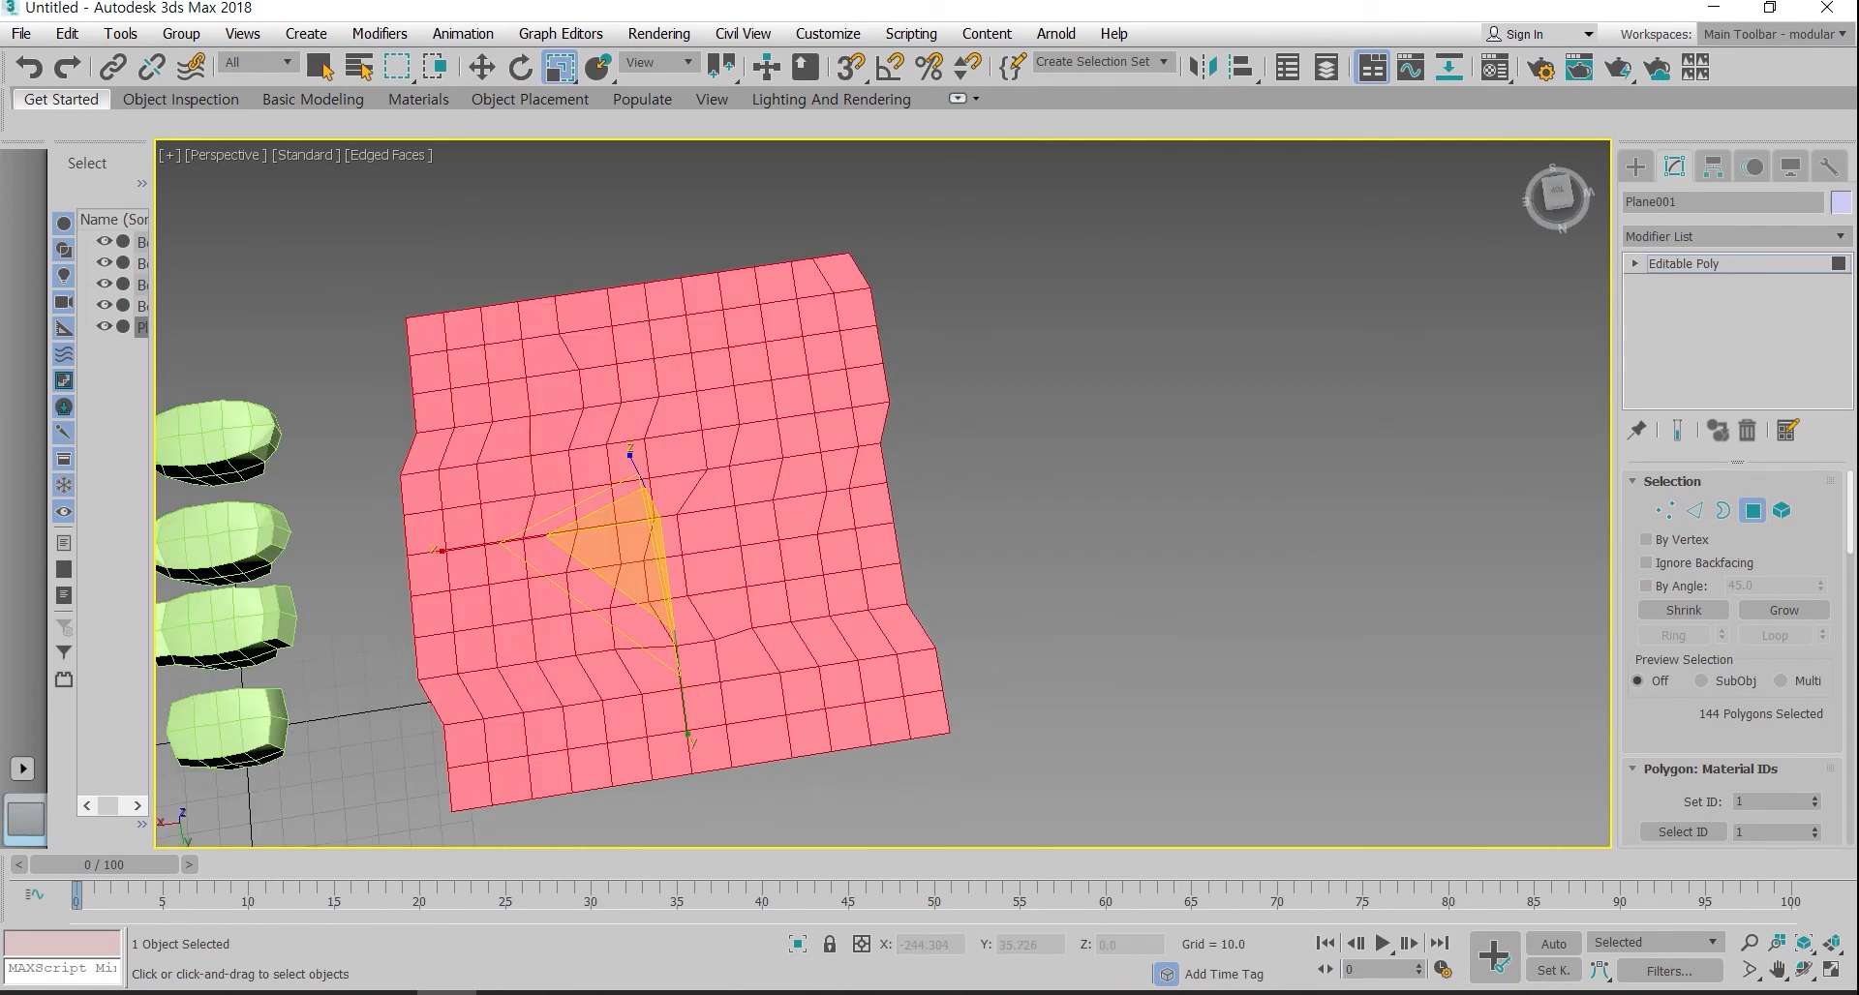
{"action": "key", "text": "ctrl+d"}
{"action": "key", "text": "1"}
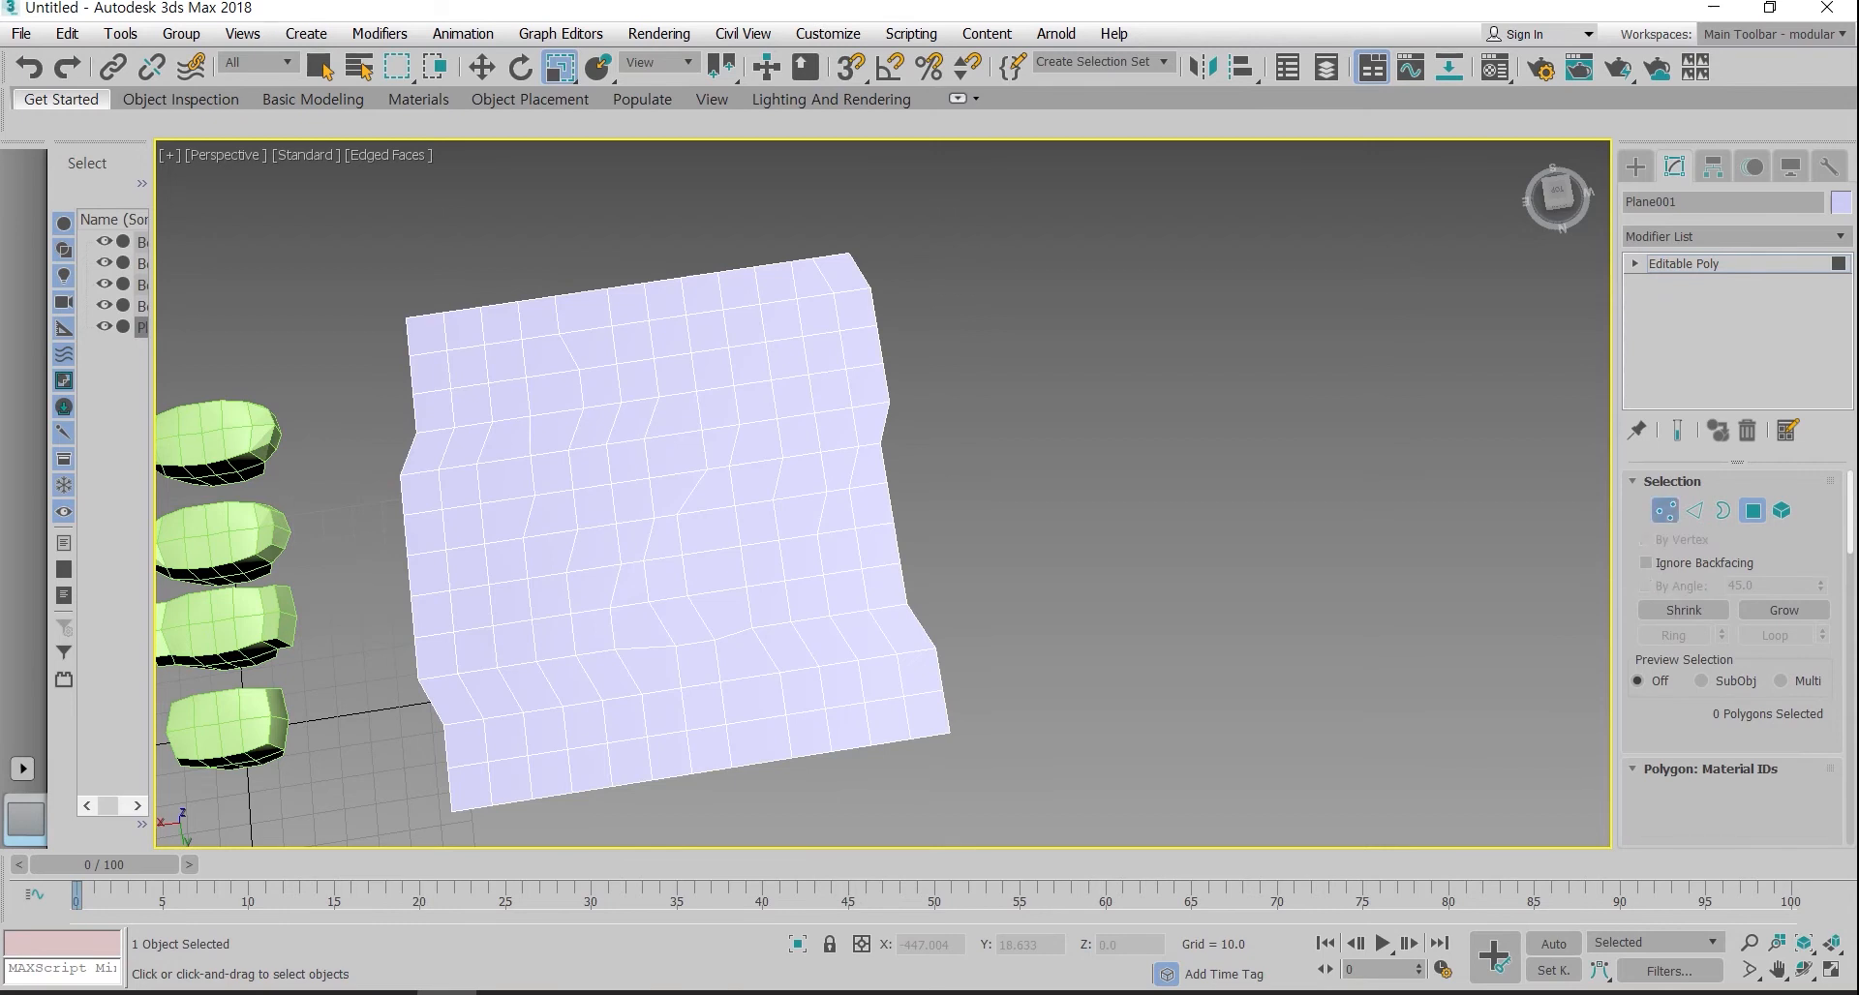
Step: Select the vertices along one uneven side edge of the plane and scale them into a straight line along X
{"action": "mouse_move", "coordinate": [835, 188]}
{"action": "left_mouse_down"}
{"action": "mouse_move", "coordinate": [941, 341]}
{"action": "mouse_move", "coordinate": [889, 635]}
{"action": "mouse_move", "coordinate": [922, 799]}
{"action": "left_mouse_up"}
{"action": "key", "text": "Escape"}
{"action": "key", "text": "ctrl+d"}
{"action": "left_click_drag", "start_coordinate": [988, 406], "coordinate": [883, 253]}
{"action": "middle_click_drag", "start_coordinate": [882, 254], "coordinate": [871, 250], "text": "alt"}
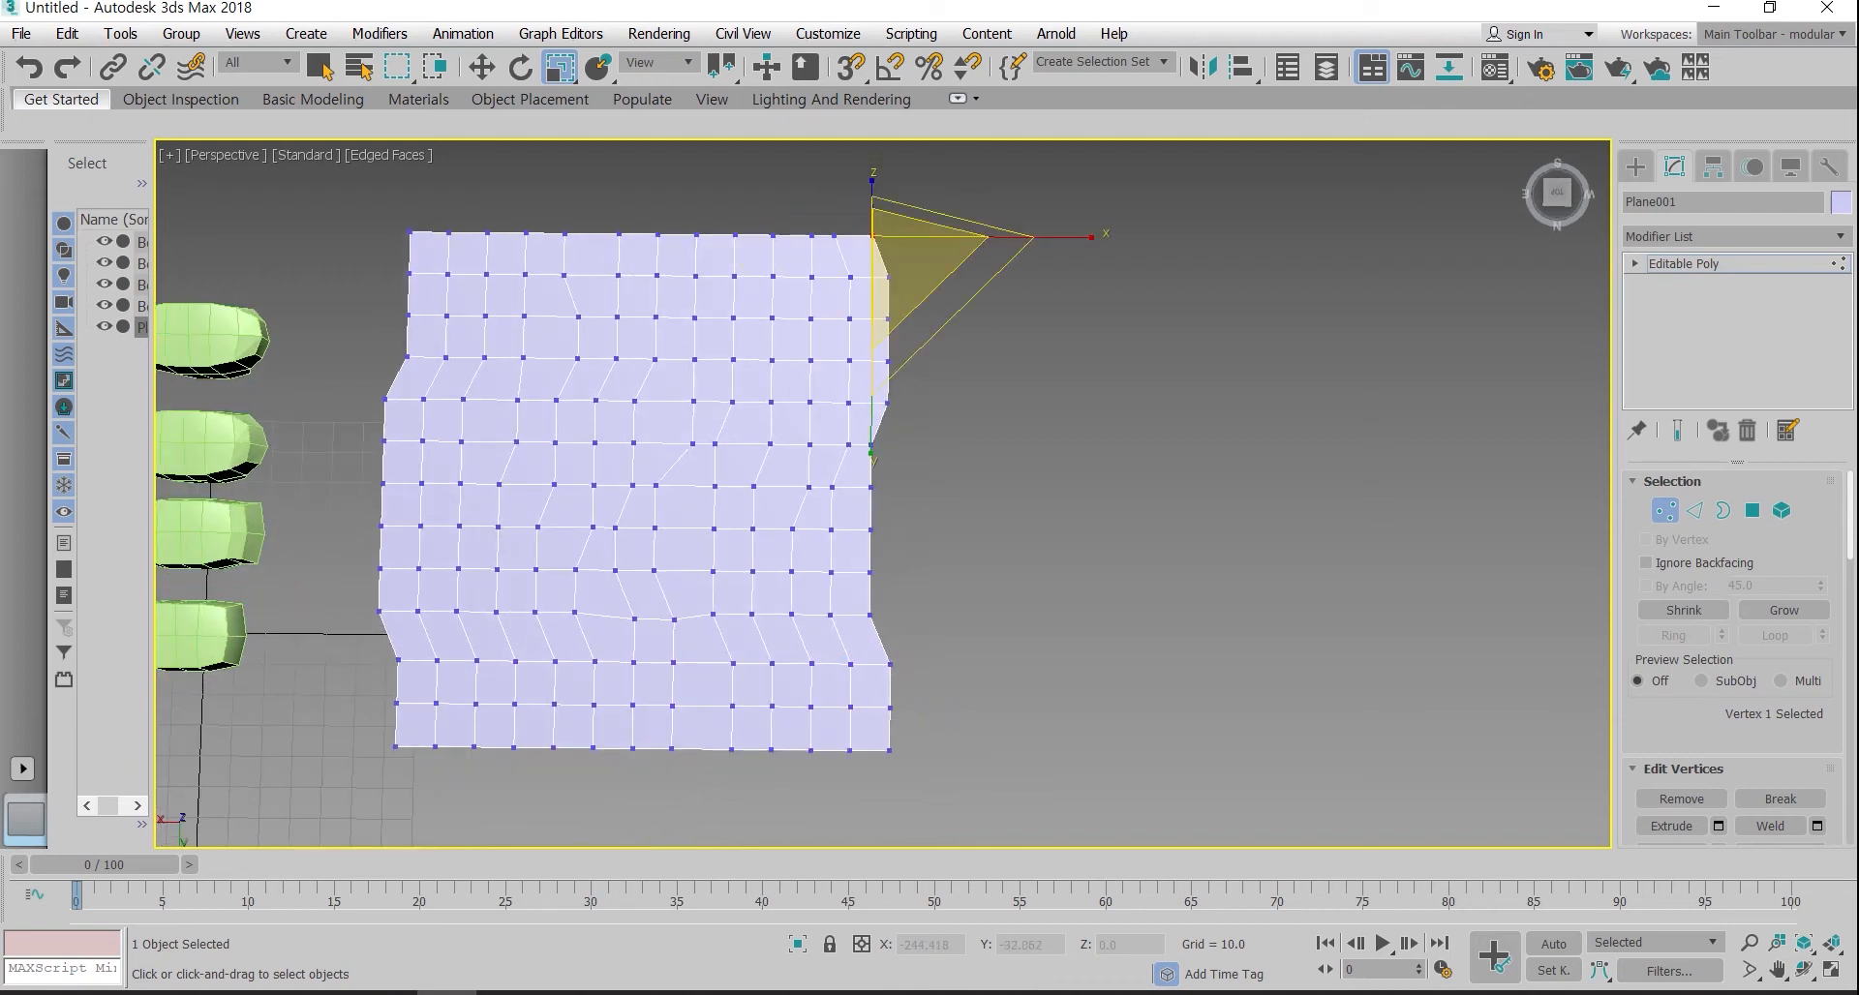
{"action": "left_click_drag", "start_coordinate": [991, 281], "coordinate": [858, 225]}
{"action": "type", "text": "2"}
{"action": "key", "text": "Return"}
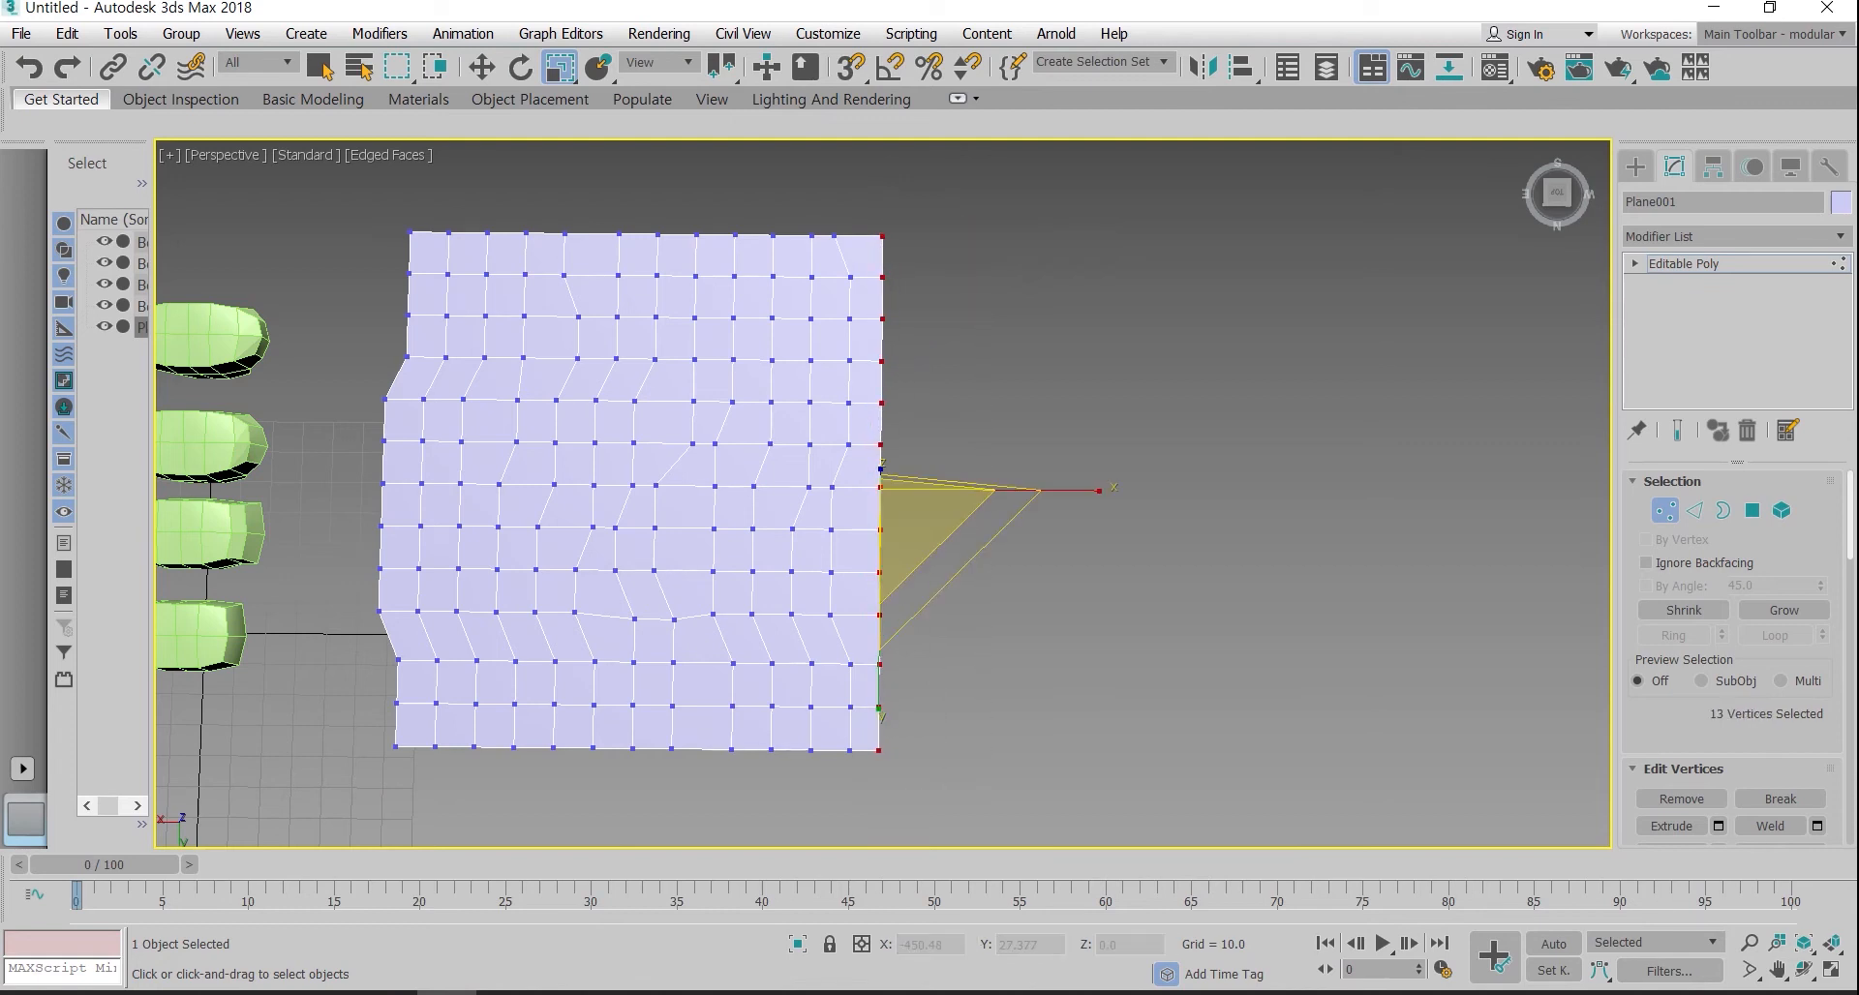
Step: Straighten the plane's opposite side edge by selecting its vertices and scaling them flat along X
{"action": "middle_click_drag", "start_coordinate": [929, 542], "coordinate": [1176, 513]}
{"action": "left_click_drag", "start_coordinate": [584, 186], "coordinate": [657, 845]}
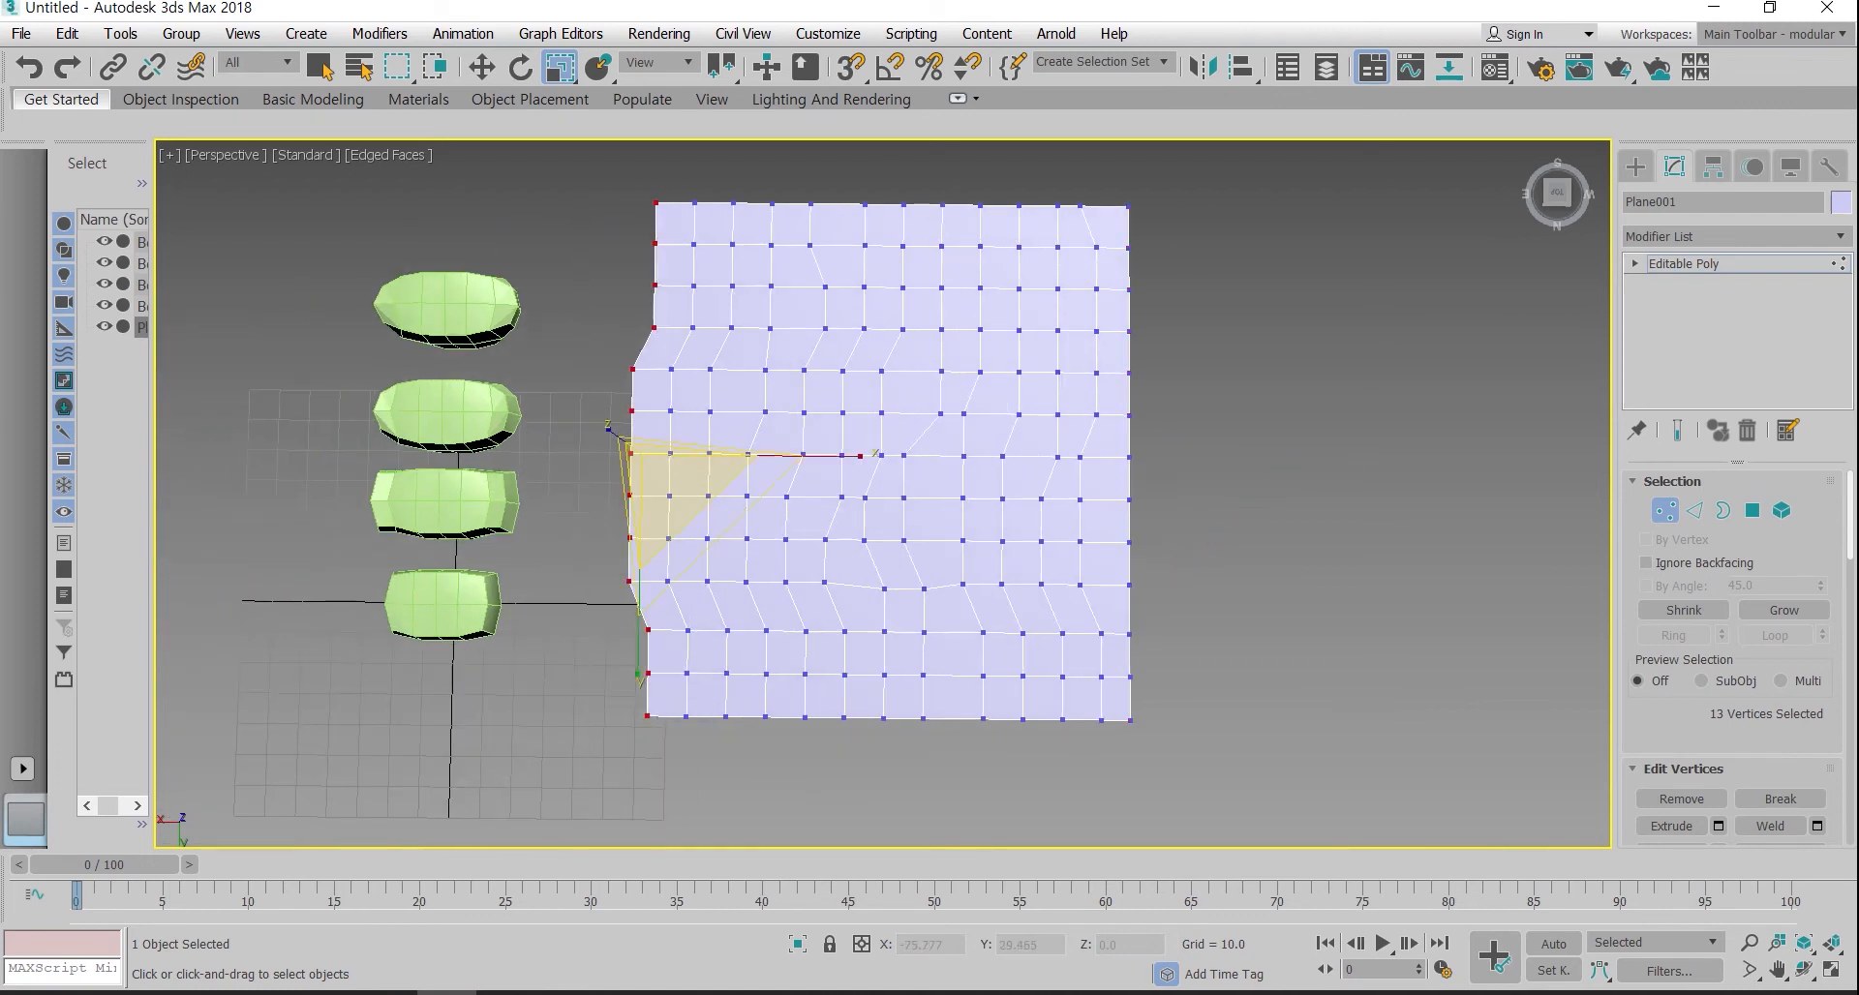
{"action": "type", "text": "2"}
{"action": "key", "text": "Return"}
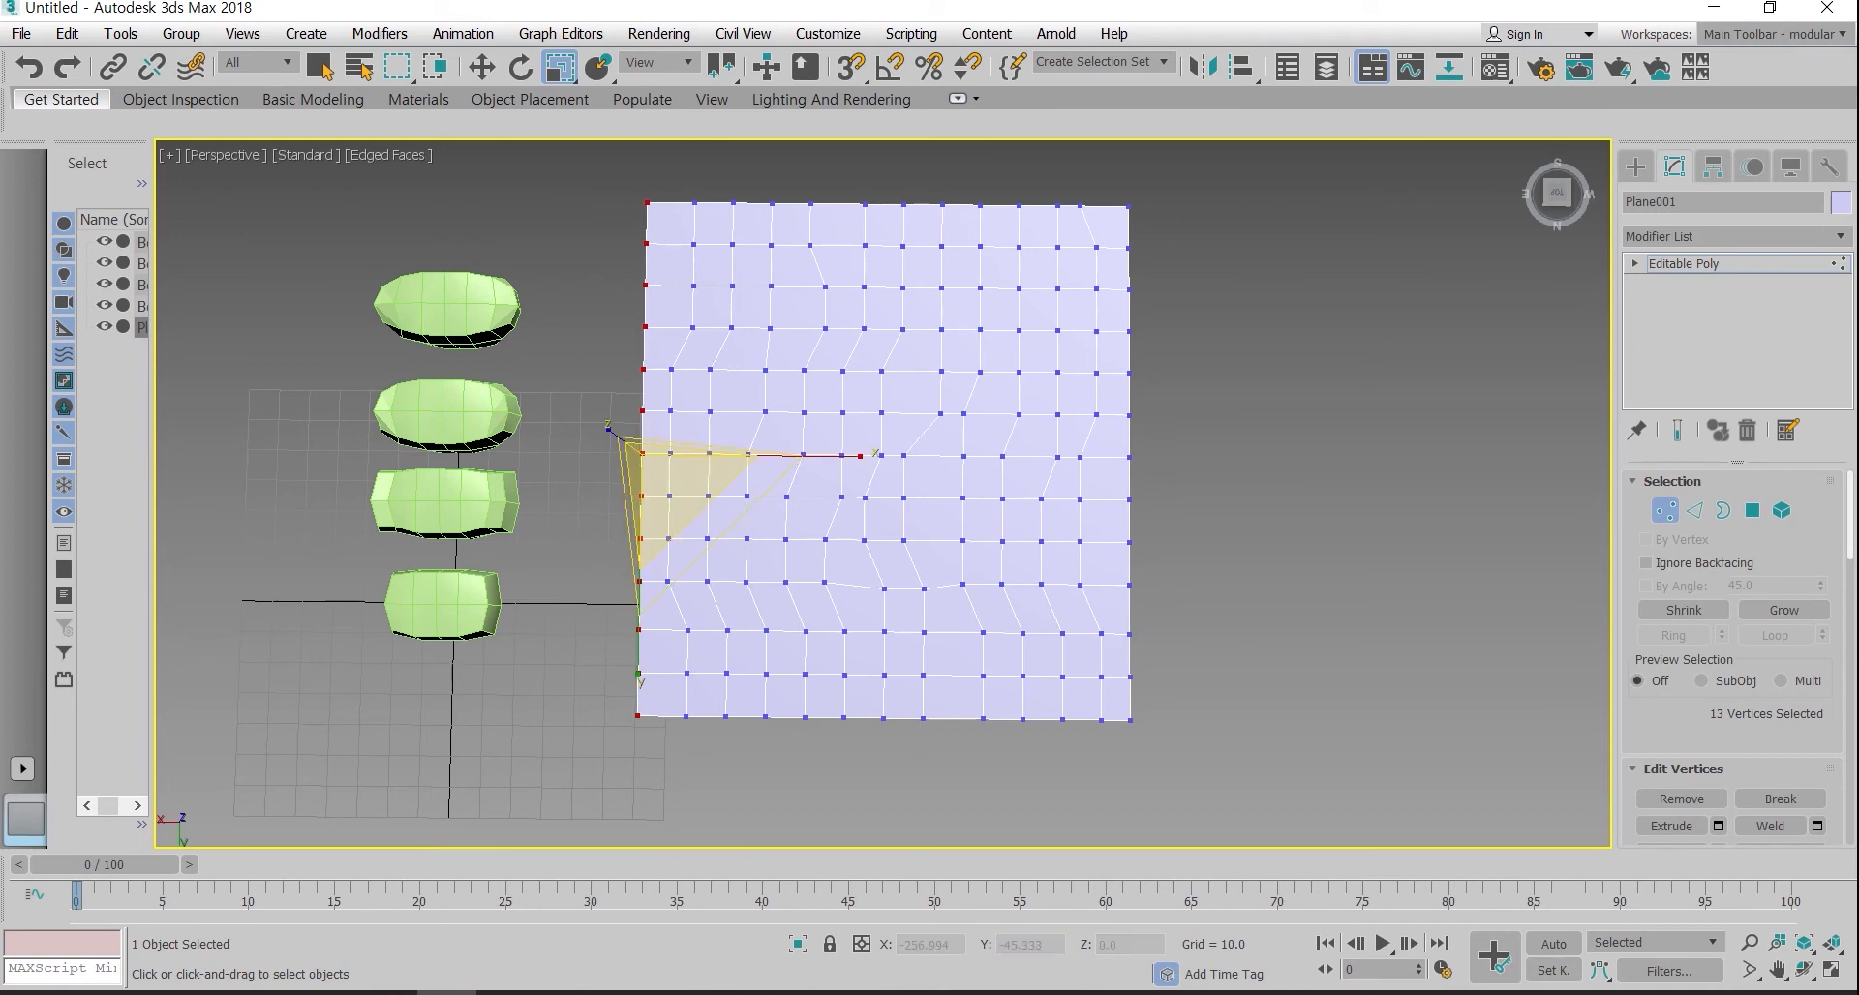
{"action": "middle_click_drag", "start_coordinate": [678, 484], "coordinate": [775, 406], "text": "alt"}
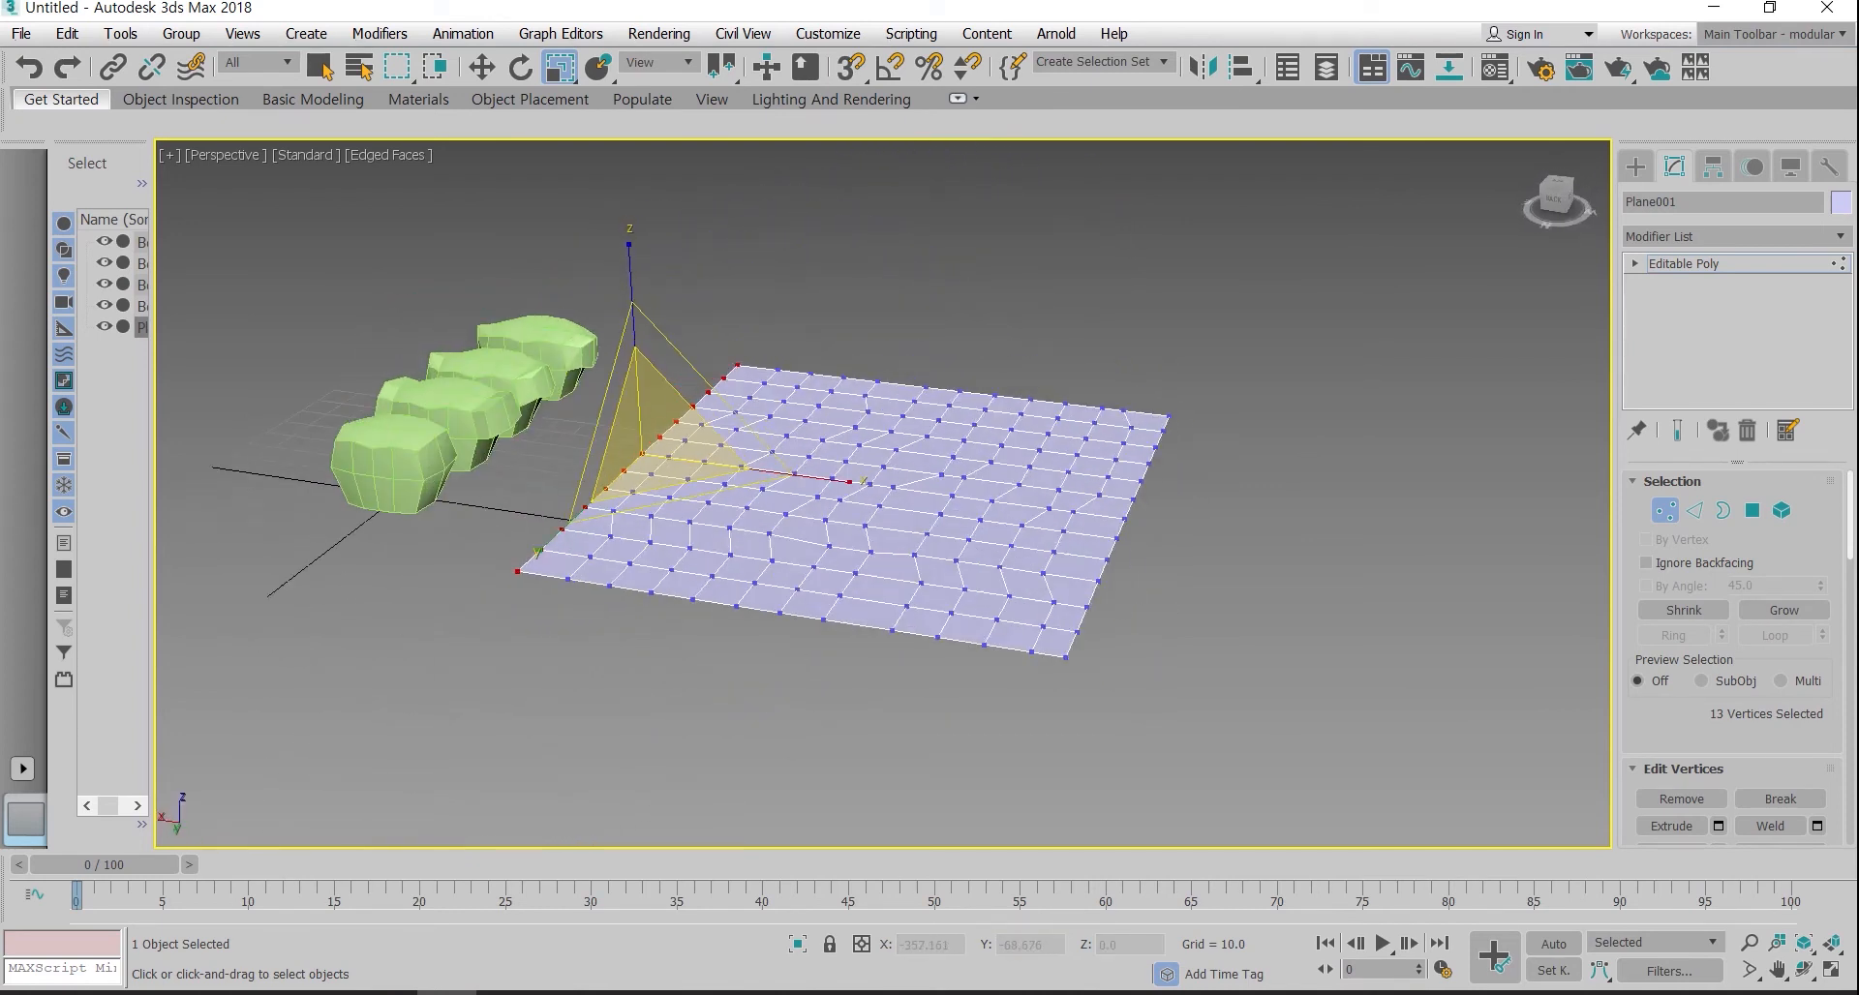
Step: Leave the vertex level and delete the practice plane
{"action": "left_click", "coordinate": [1665, 511]}
{"action": "middle_click_drag", "start_coordinate": [852, 484], "coordinate": [968, 523], "text": "alt"}
{"action": "key", "text": "Delete"}
Step: Copy the last torso in the row along negative Y, placing the duplicate beside it as the fifth torso
{"action": "middle_click_drag", "start_coordinate": [513, 537], "coordinate": [1026, 591]}
{"action": "scroll", "coordinate": [871, 586], "scroll_direction": "up", "scroll_amount": 4}
{"action": "scroll", "coordinate": [1026, 591], "scroll_direction": "down", "scroll_amount": 2}
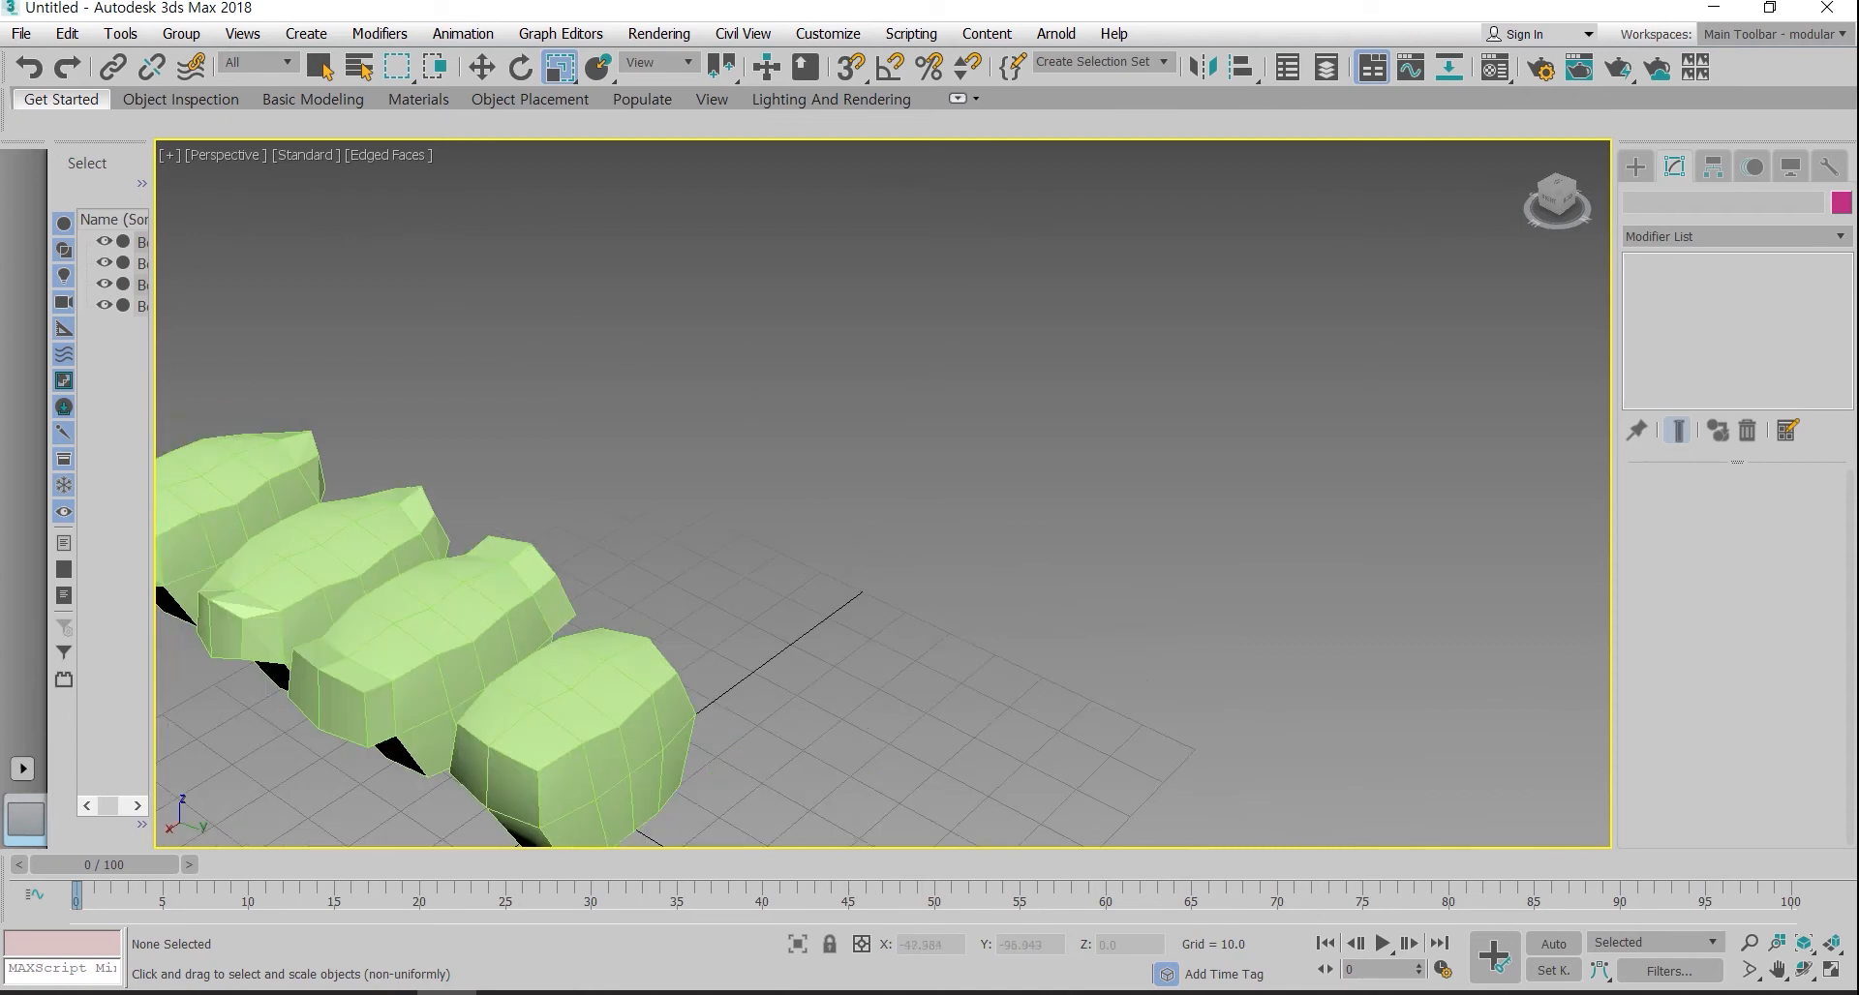
{"action": "middle_click_drag", "start_coordinate": [397, 556], "coordinate": [1021, 556]}
{"action": "left_click", "coordinate": [750, 523]}
{"action": "key", "text": "w"}
{"action": "scroll", "coordinate": [746, 518], "scroll_direction": "up", "scroll_amount": 3}
{"action": "middle_click_drag", "start_coordinate": [745, 518], "coordinate": [1084, 520]}
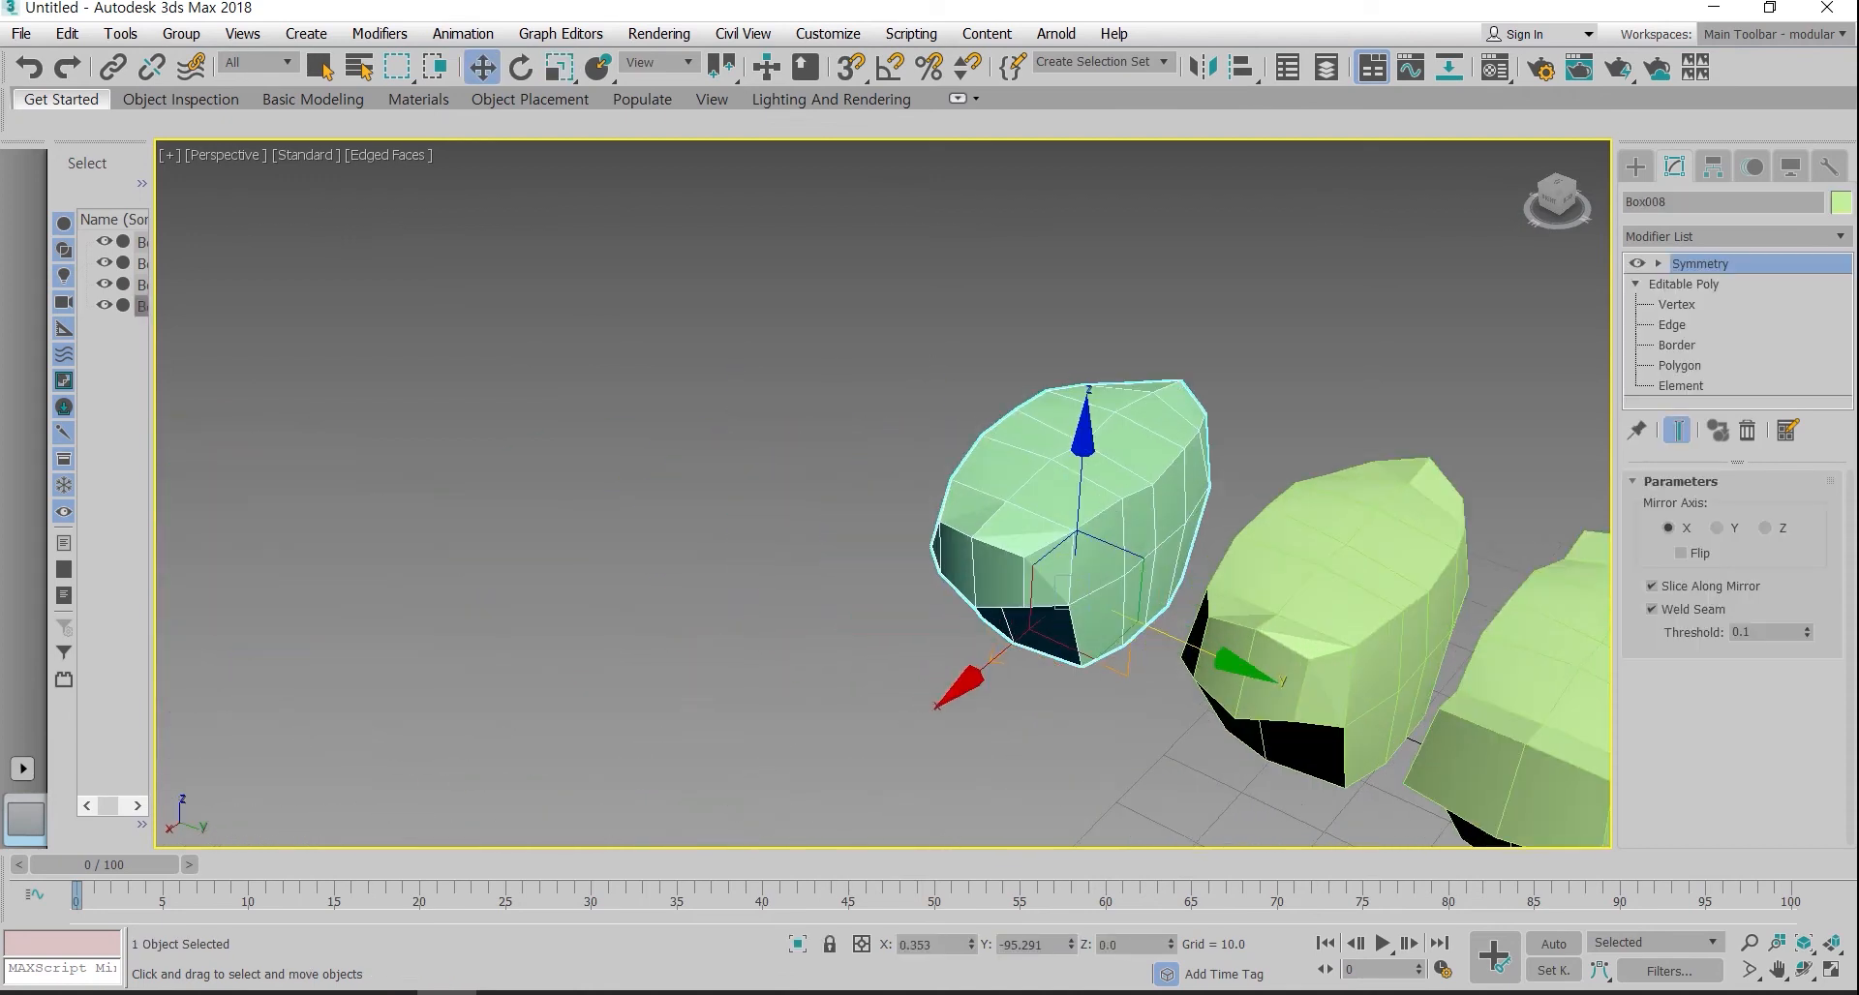
{"action": "mouse_move", "coordinate": [1239, 666]}
{"action": "left_mouse_down", "text": "shift"}
{"action": "mouse_move", "coordinate": [1031, 620]}
{"action": "mouse_move", "coordinate": [1027, 600]}
{"action": "left_mouse_up", "text": "shift"}
{"action": "key", "text": "Return"}
Step: In the new torso's polygon level, scale the two angled shoulder end polygons flat along X
{"action": "left_click", "coordinate": [1635, 283]}
{"action": "left_click", "coordinate": [1679, 365]}
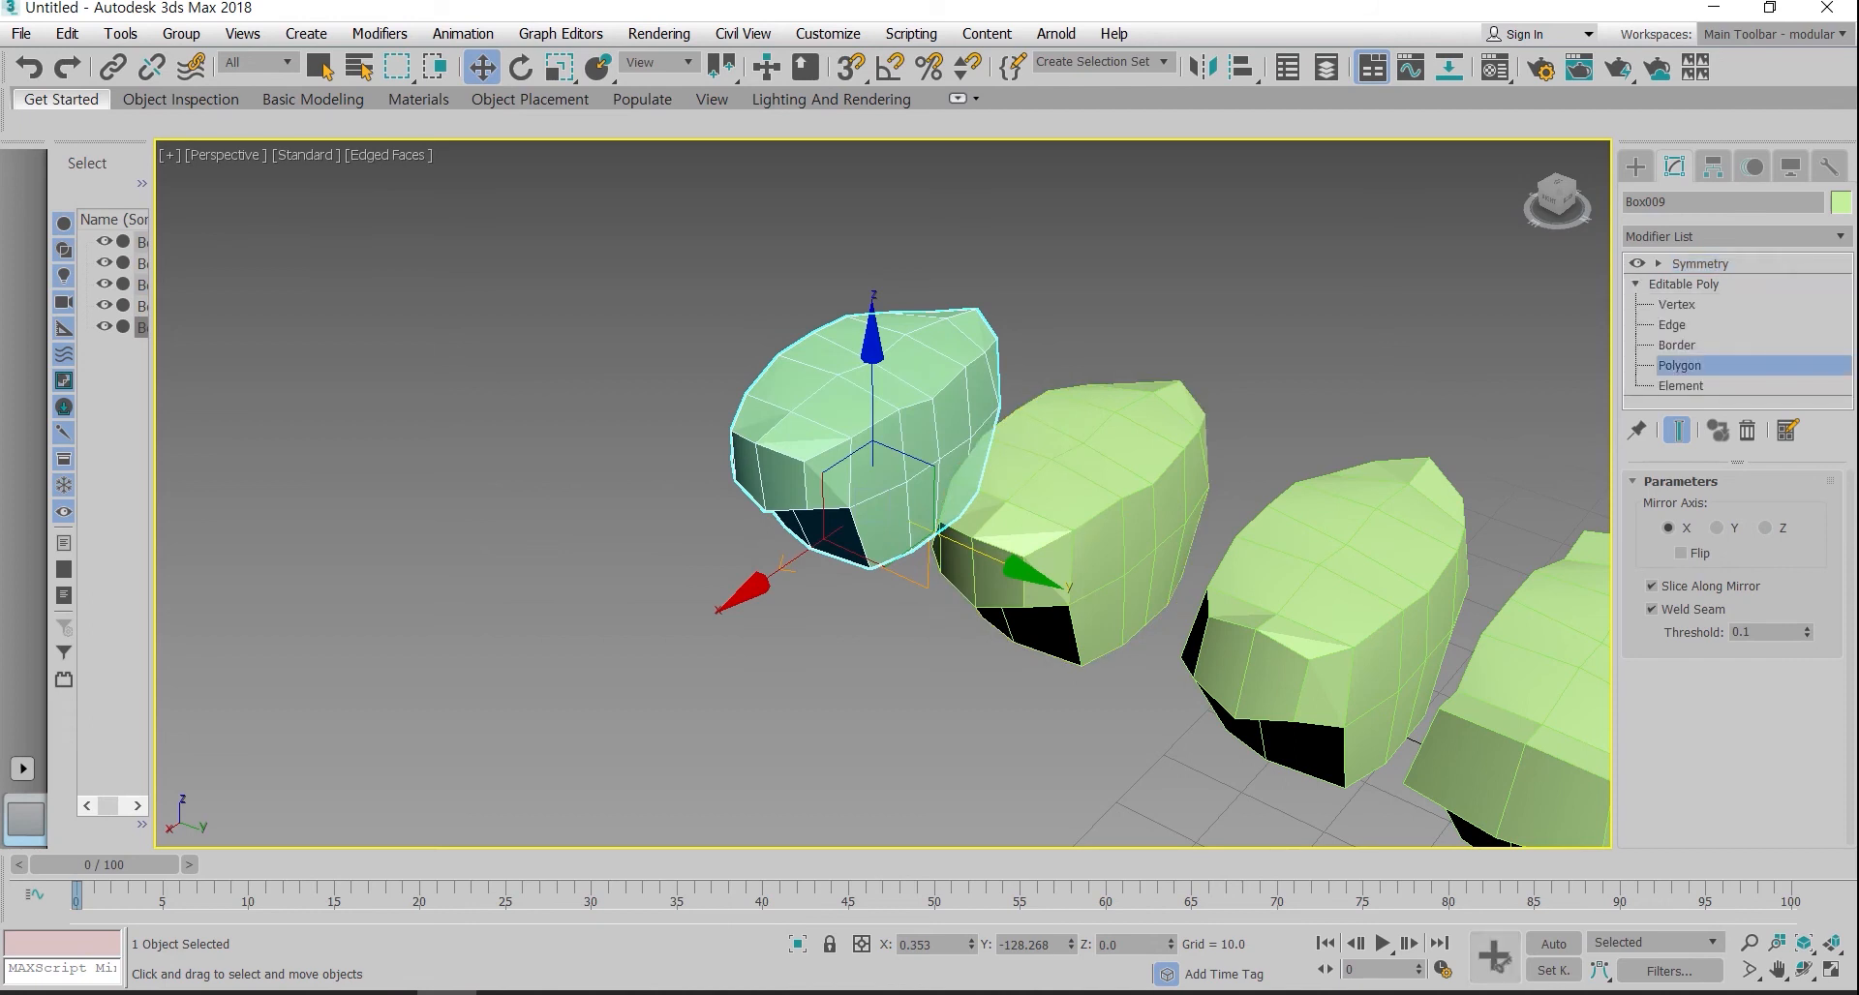
{"action": "middle_click_drag", "start_coordinate": [968, 542], "coordinate": [935, 678], "text": "alt"}
{"action": "left_click", "coordinate": [1677, 429]}
{"action": "scroll", "coordinate": [943, 590], "scroll_direction": "up", "scroll_amount": 2}
{"action": "key", "text": "r"}
{"action": "left_click_drag", "start_coordinate": [610, 573], "coordinate": [707, 534]}
{"action": "mouse_move", "coordinate": [707, 535]}
{"action": "middle_mouse_down", "text": "alt"}
{"action": "mouse_move", "coordinate": [852, 416]}
{"action": "mouse_move", "coordinate": [813, 363]}
{"action": "mouse_move", "coordinate": [716, 368]}
{"action": "mouse_move", "coordinate": [697, 339]}
{"action": "mouse_move", "coordinate": [735, 436]}
{"action": "mouse_move", "coordinate": [862, 494]}
{"action": "mouse_move", "coordinate": [862, 523]}
{"action": "mouse_move", "coordinate": [823, 504]}
{"action": "middle_mouse_up", "text": "alt"}
{"action": "scroll", "coordinate": [862, 523], "scroll_direction": "down", "scroll_amount": 3}
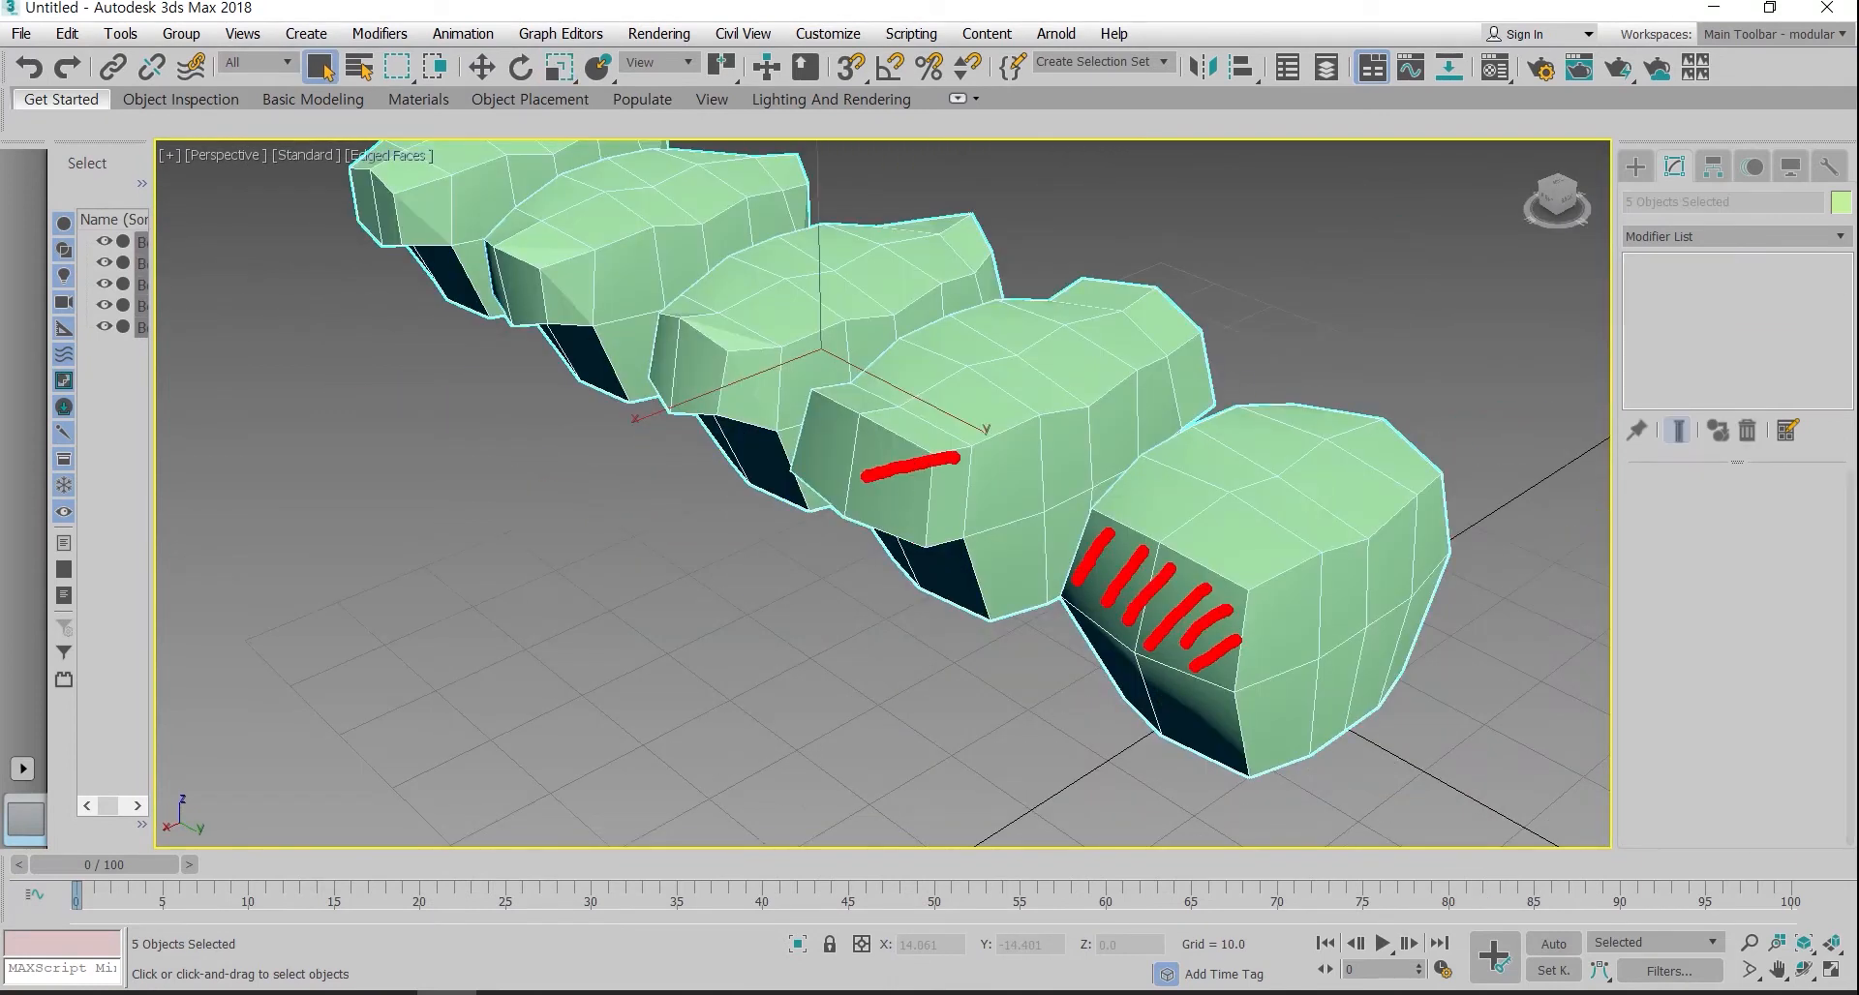
Step: Annotate the second torso's shoulder extrusion with a red arrow and the handwritten word "Extrude"
{"action": "left_click_drag", "start_coordinate": [876, 455], "coordinate": [877, 484]}
{"action": "left_click_drag", "start_coordinate": [775, 634], "coordinate": [775, 682]}
{"action": "left_click_drag", "start_coordinate": [775, 650], "coordinate": [808, 685]}
{"action": "left_click_drag", "start_coordinate": [808, 650], "coordinate": [770, 685]}
{"action": "left_click_drag", "start_coordinate": [825, 621], "coordinate": [838, 689]}
{"action": "mouse_move", "coordinate": [948, 608]}
{"action": "left_mouse_down"}
{"action": "mouse_move", "coordinate": [954, 668]}
{"action": "mouse_move", "coordinate": [1019, 678]}
{"action": "left_mouse_up"}
Step: Circle the third torso's shoulder end in green and handwrite the note "원형태" beneath it
{"action": "key", "text": "g"}
{"action": "mouse_move", "coordinate": [689, 434]}
{"action": "left_mouse_down"}
{"action": "mouse_move", "coordinate": [647, 310]}
{"action": "mouse_move", "coordinate": [701, 422]}
{"action": "left_mouse_up"}
{"action": "left_click_drag", "start_coordinate": [462, 533], "coordinate": [528, 527]}
{"action": "mouse_move", "coordinate": [494, 531]}
{"action": "left_mouse_down"}
{"action": "mouse_move", "coordinate": [490, 558]}
{"action": "mouse_move", "coordinate": [550, 567]}
{"action": "left_mouse_up"}
{"action": "left_click_drag", "start_coordinate": [515, 583], "coordinate": [554, 595]}
{"action": "left_click_drag", "start_coordinate": [675, 499], "coordinate": [678, 550]}
{"action": "left_click_drag", "start_coordinate": [796, 518], "coordinate": [798, 600]}
Step: Mark the fifth torso's flattened end with blue arrows, dots and the note "Scale 납작하게", and clear all annotations
{"action": "key", "text": "b"}
{"action": "left_click_drag", "start_coordinate": [262, 264], "coordinate": [339, 238]}
{"action": "left_click_drag", "start_coordinate": [489, 163], "coordinate": [406, 207]}
{"action": "left_click", "coordinate": [365, 182]}
{"action": "left_click", "coordinate": [375, 205]}
{"action": "mouse_move", "coordinate": [233, 323]}
{"action": "left_mouse_down"}
{"action": "mouse_move", "coordinate": [189, 373]}
{"action": "mouse_move", "coordinate": [281, 377]}
{"action": "left_mouse_up"}
{"action": "left_click_drag", "start_coordinate": [319, 334], "coordinate": [328, 377]}
{"action": "left_click_drag", "start_coordinate": [350, 302], "coordinate": [411, 382]}
{"action": "left_click_drag", "start_coordinate": [204, 407], "coordinate": [253, 494]}
{"action": "left_click_drag", "start_coordinate": [254, 417], "coordinate": [288, 463]}
{"action": "left_click_drag", "start_coordinate": [253, 481], "coordinate": [304, 505]}
{"action": "left_click_drag", "start_coordinate": [322, 427], "coordinate": [345, 431]}
{"action": "left_click_drag", "start_coordinate": [317, 447], "coordinate": [350, 474]}
{"action": "mouse_move", "coordinate": [371, 435]}
{"action": "left_mouse_down"}
{"action": "mouse_move", "coordinate": [374, 489]}
{"action": "mouse_move", "coordinate": [407, 476]}
{"action": "left_mouse_up"}
{"action": "left_click_drag", "start_coordinate": [436, 438], "coordinate": [436, 480]}
{"action": "left_click_drag", "start_coordinate": [454, 432], "coordinate": [455, 482]}
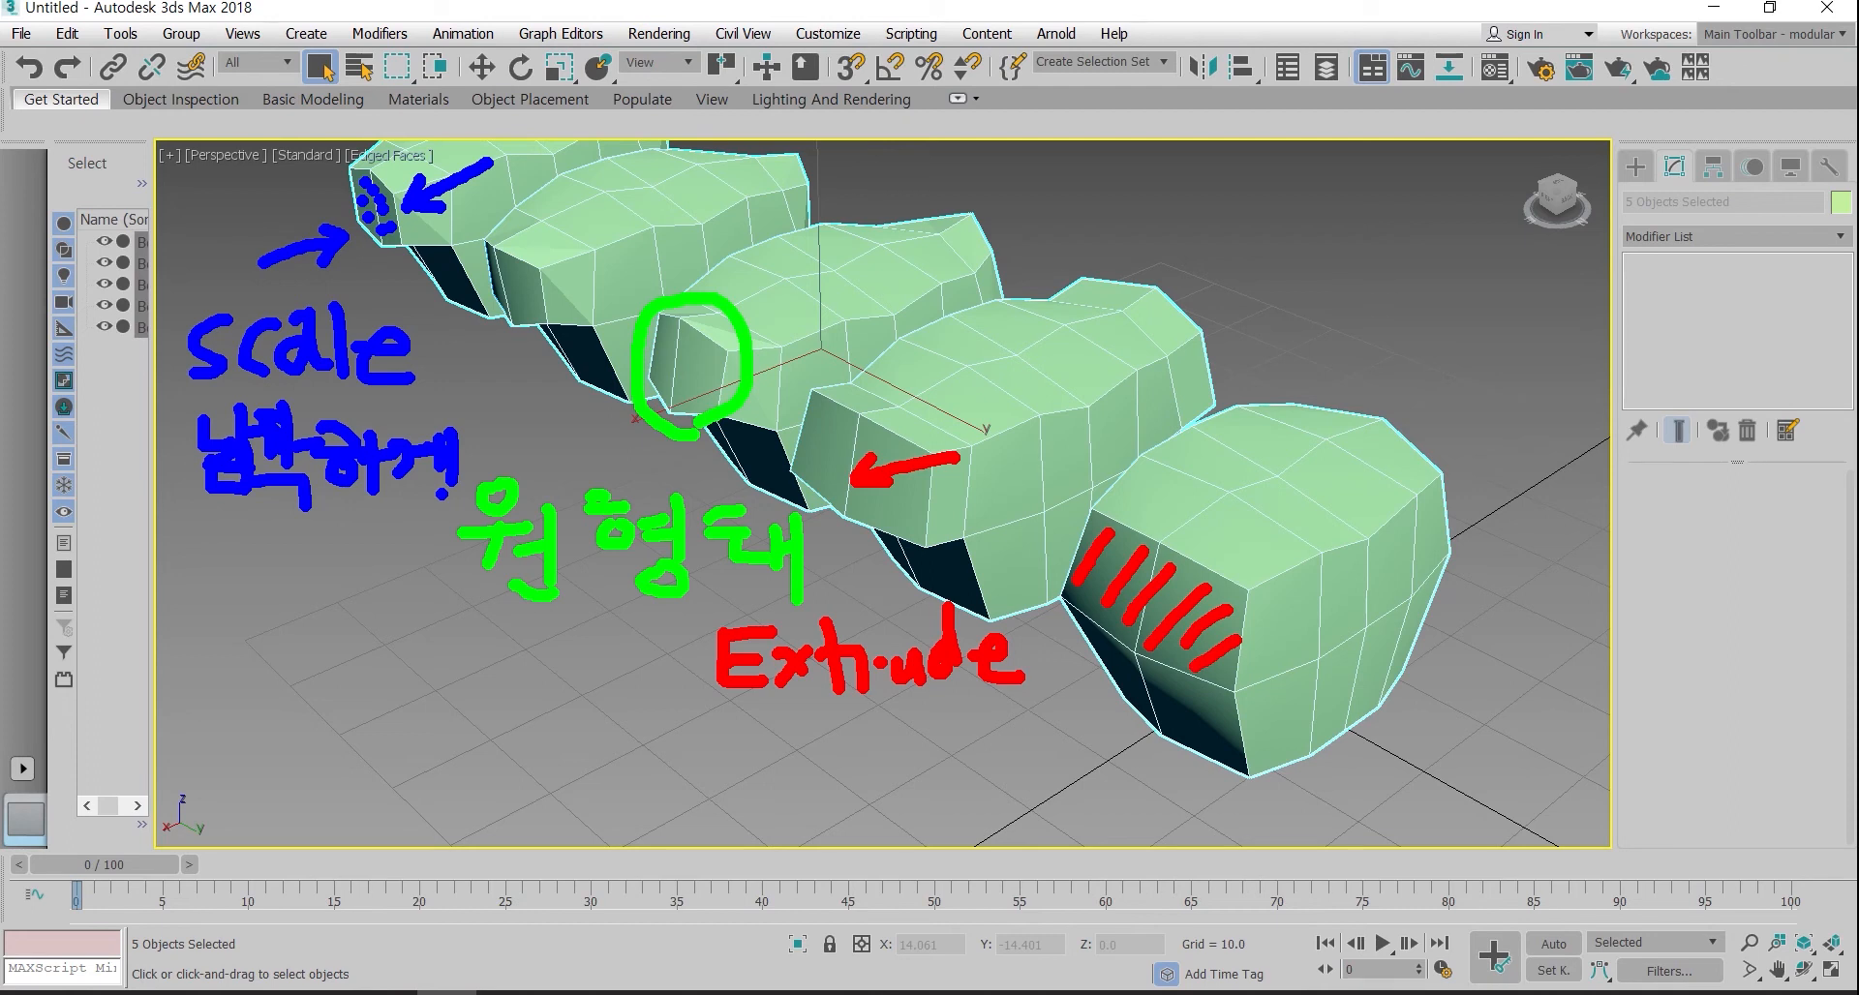
{"action": "key", "text": "Escape"}
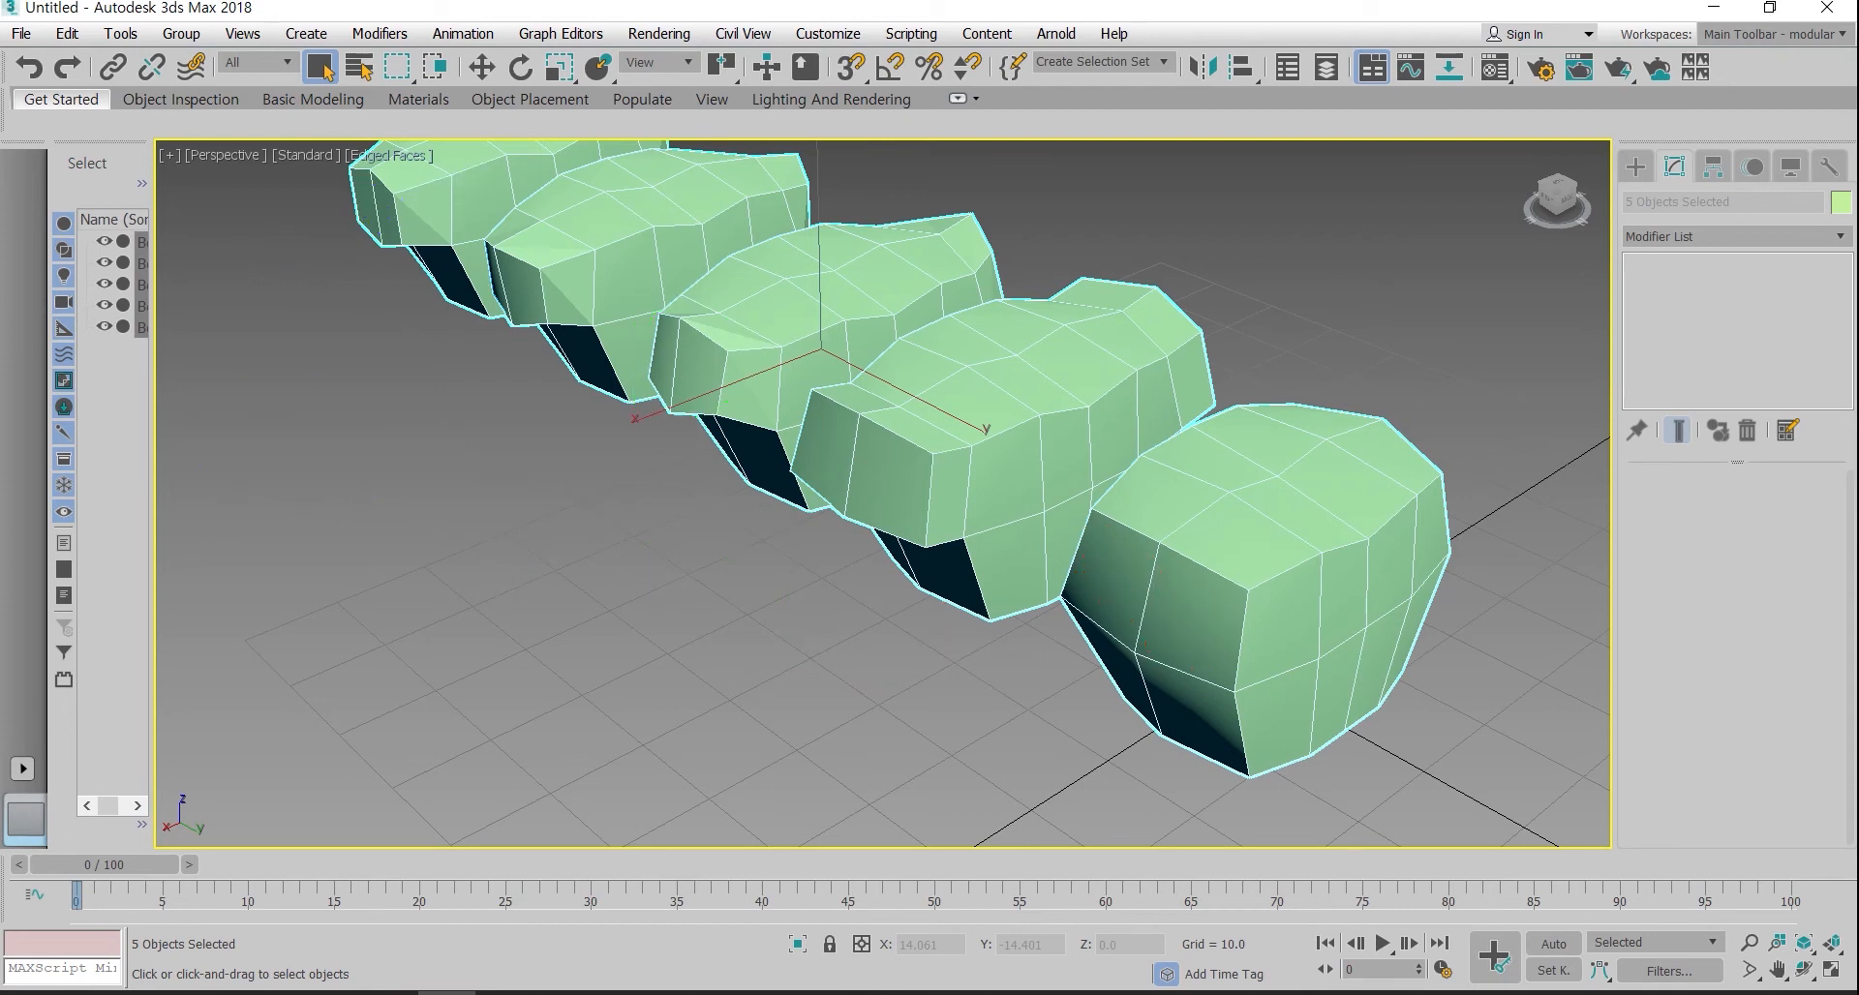
Step: Delete the four earlier torsos and move the remaining one along Y close to the grid's centre
{"action": "scroll", "coordinate": [924, 588], "scroll_direction": "down", "scroll_amount": 7}
{"action": "mouse_move", "coordinate": [925, 587]}
{"action": "middle_mouse_down", "text": "alt"}
{"action": "mouse_move", "coordinate": [886, 592]}
{"action": "mouse_move", "coordinate": [969, 631]}
{"action": "middle_mouse_up", "text": "alt"}
{"action": "scroll", "coordinate": [902, 627], "scroll_direction": "up", "scroll_amount": 3}
{"action": "key", "text": "w"}
{"action": "left_click_drag", "start_coordinate": [1212, 752], "coordinate": [968, 580]}
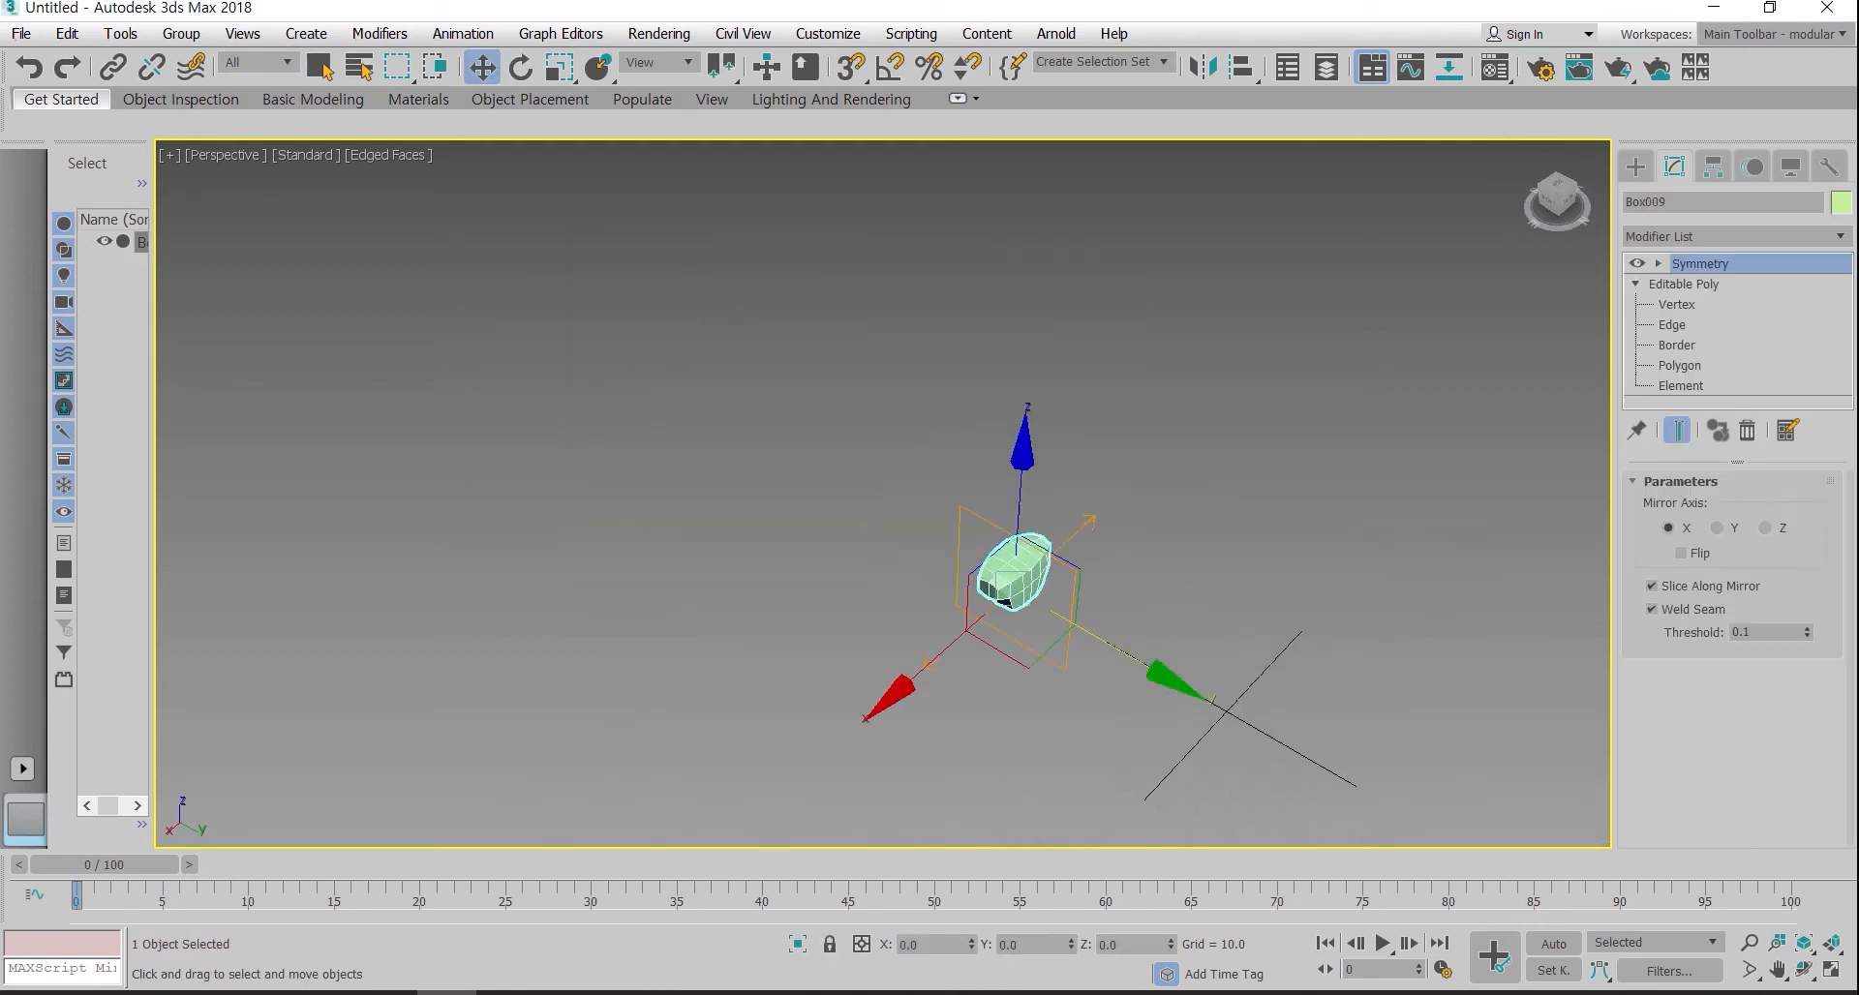
{"action": "middle_click_drag", "start_coordinate": [1017, 571], "coordinate": [920, 523]}
{"action": "middle_click_drag", "start_coordinate": [919, 523], "coordinate": [775, 455], "text": "alt"}
{"action": "scroll", "coordinate": [920, 522], "scroll_direction": "up", "scroll_amount": 5}
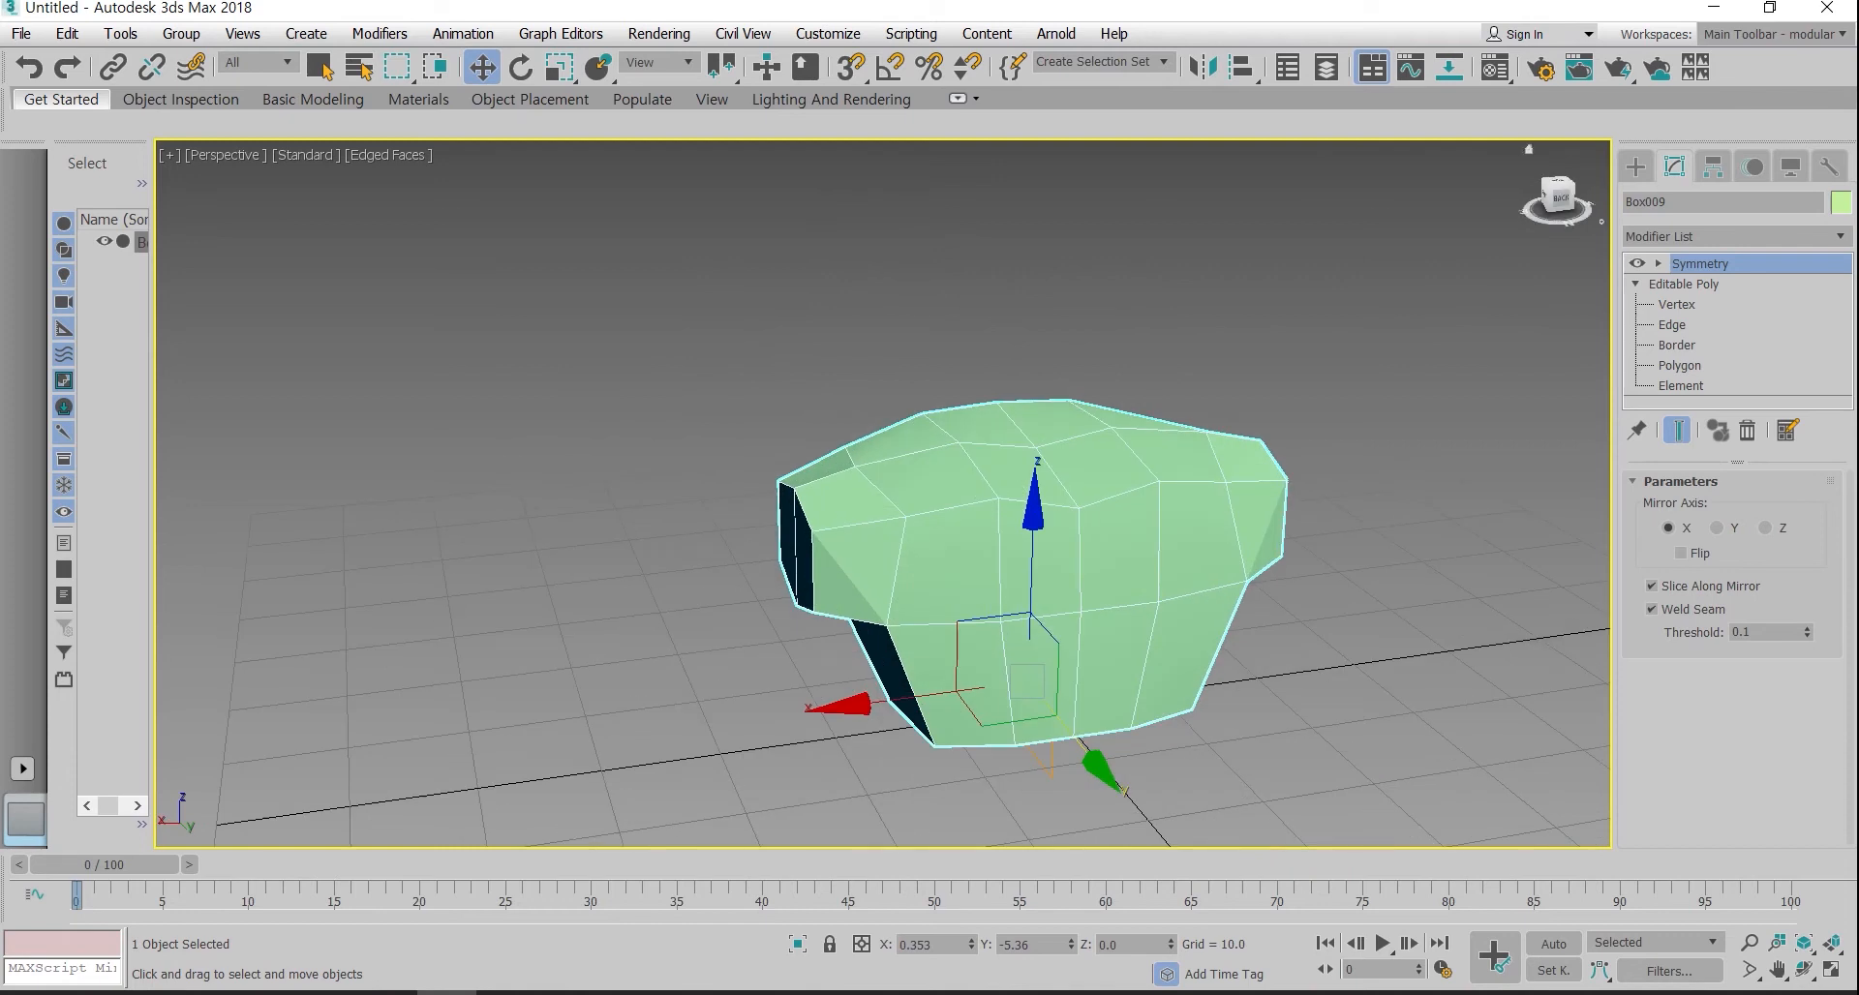
Step: In the torso's polygon level, extrude the two flattened shoulder polygons outward into a long arm
{"action": "left_click", "coordinate": [1679, 365]}
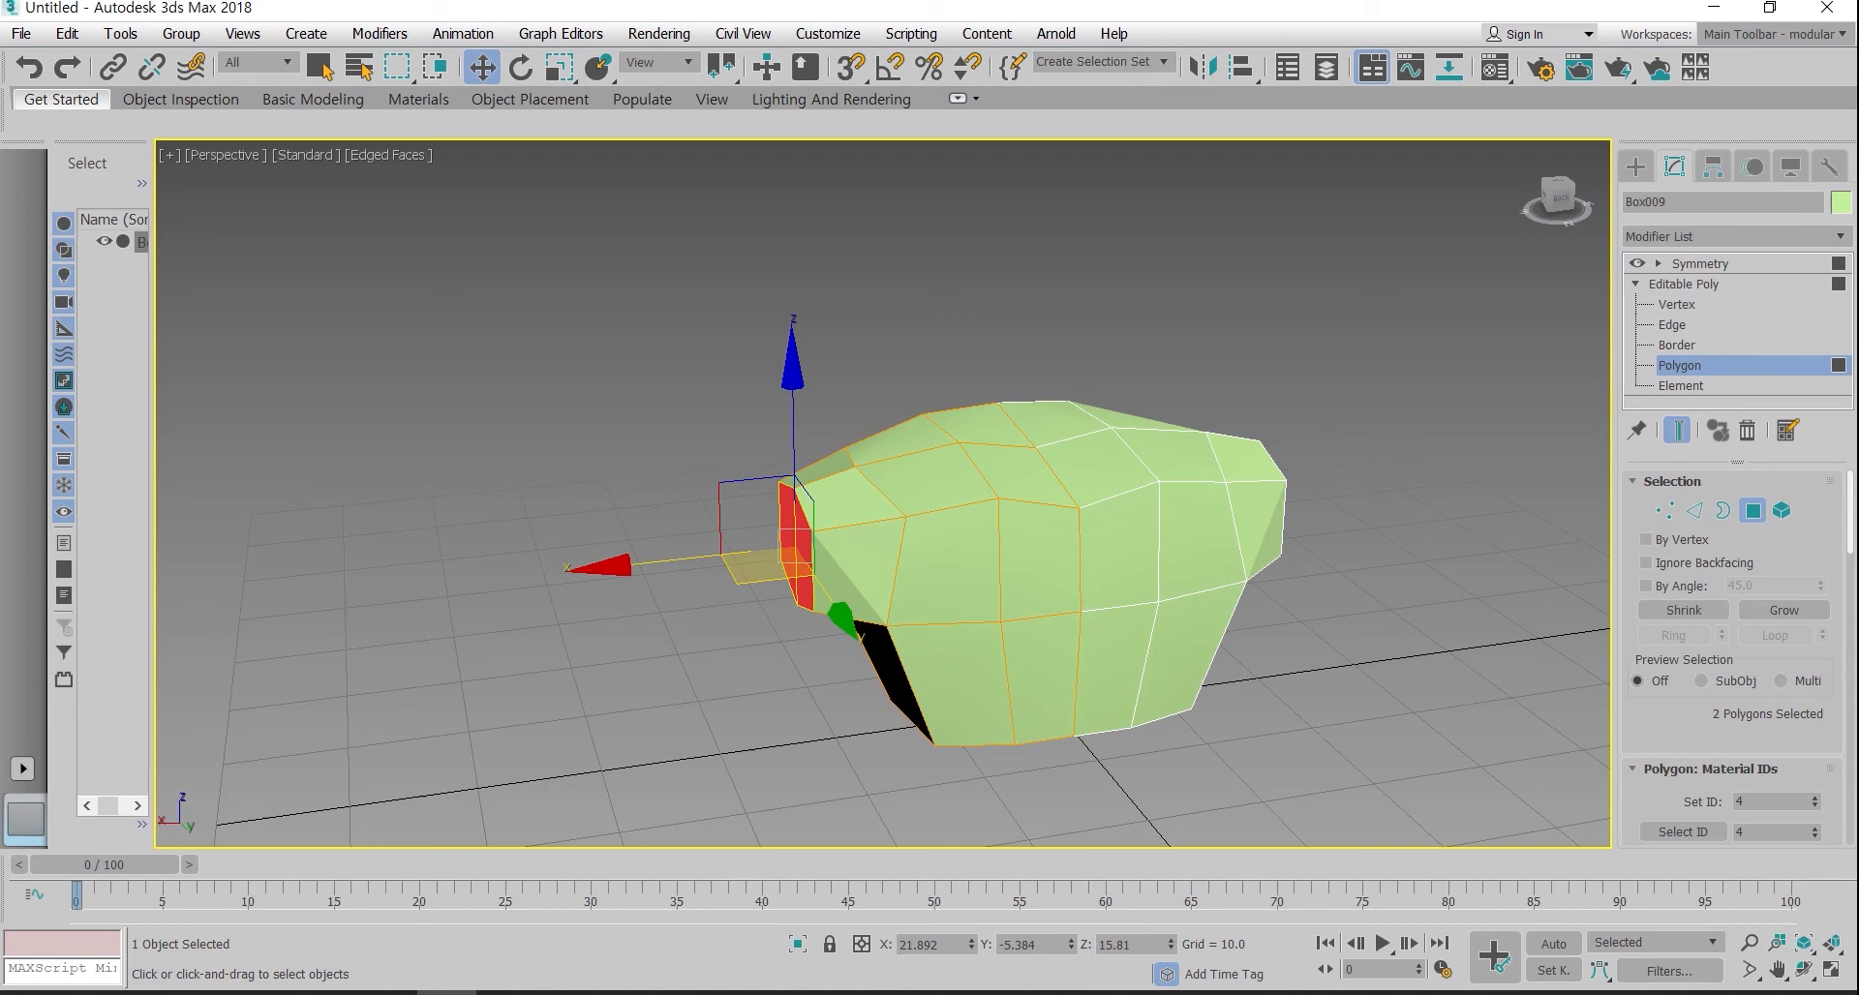
{"action": "right_click", "coordinate": [945, 474]}
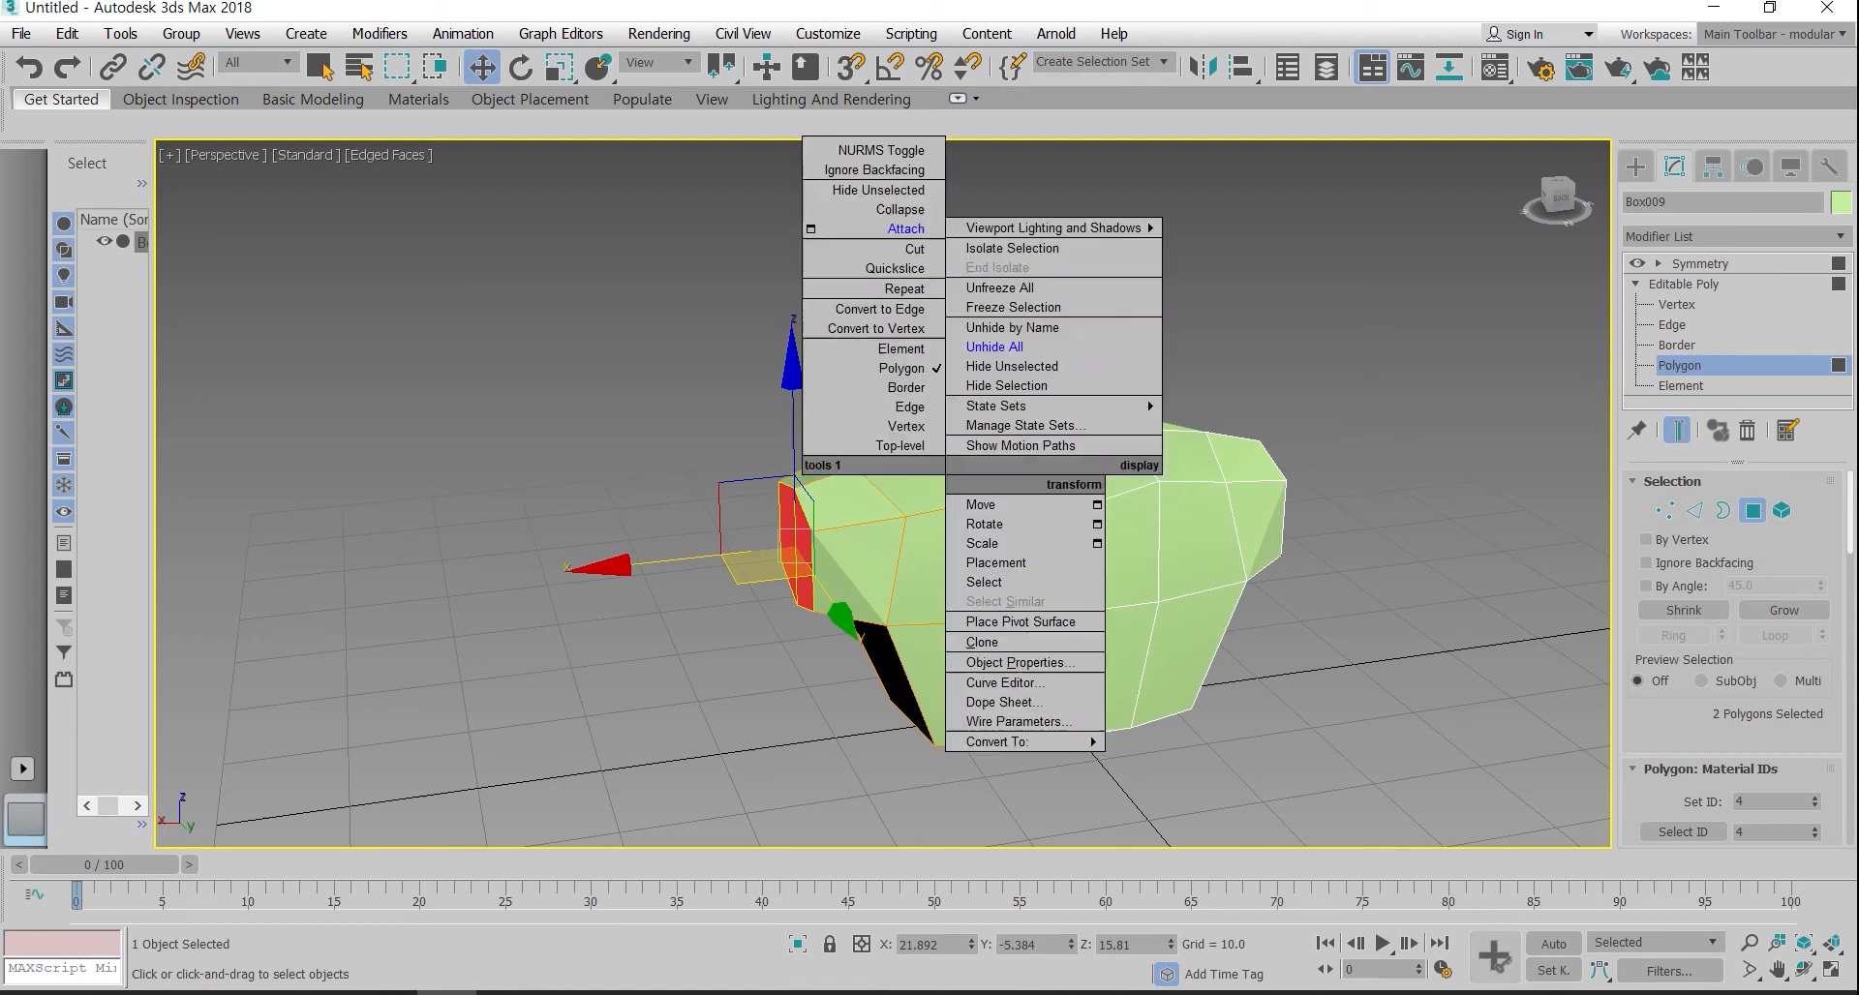
{"action": "mouse_move", "coordinate": [997, 741]}
{"action": "left_click", "coordinate": [1192, 761]}
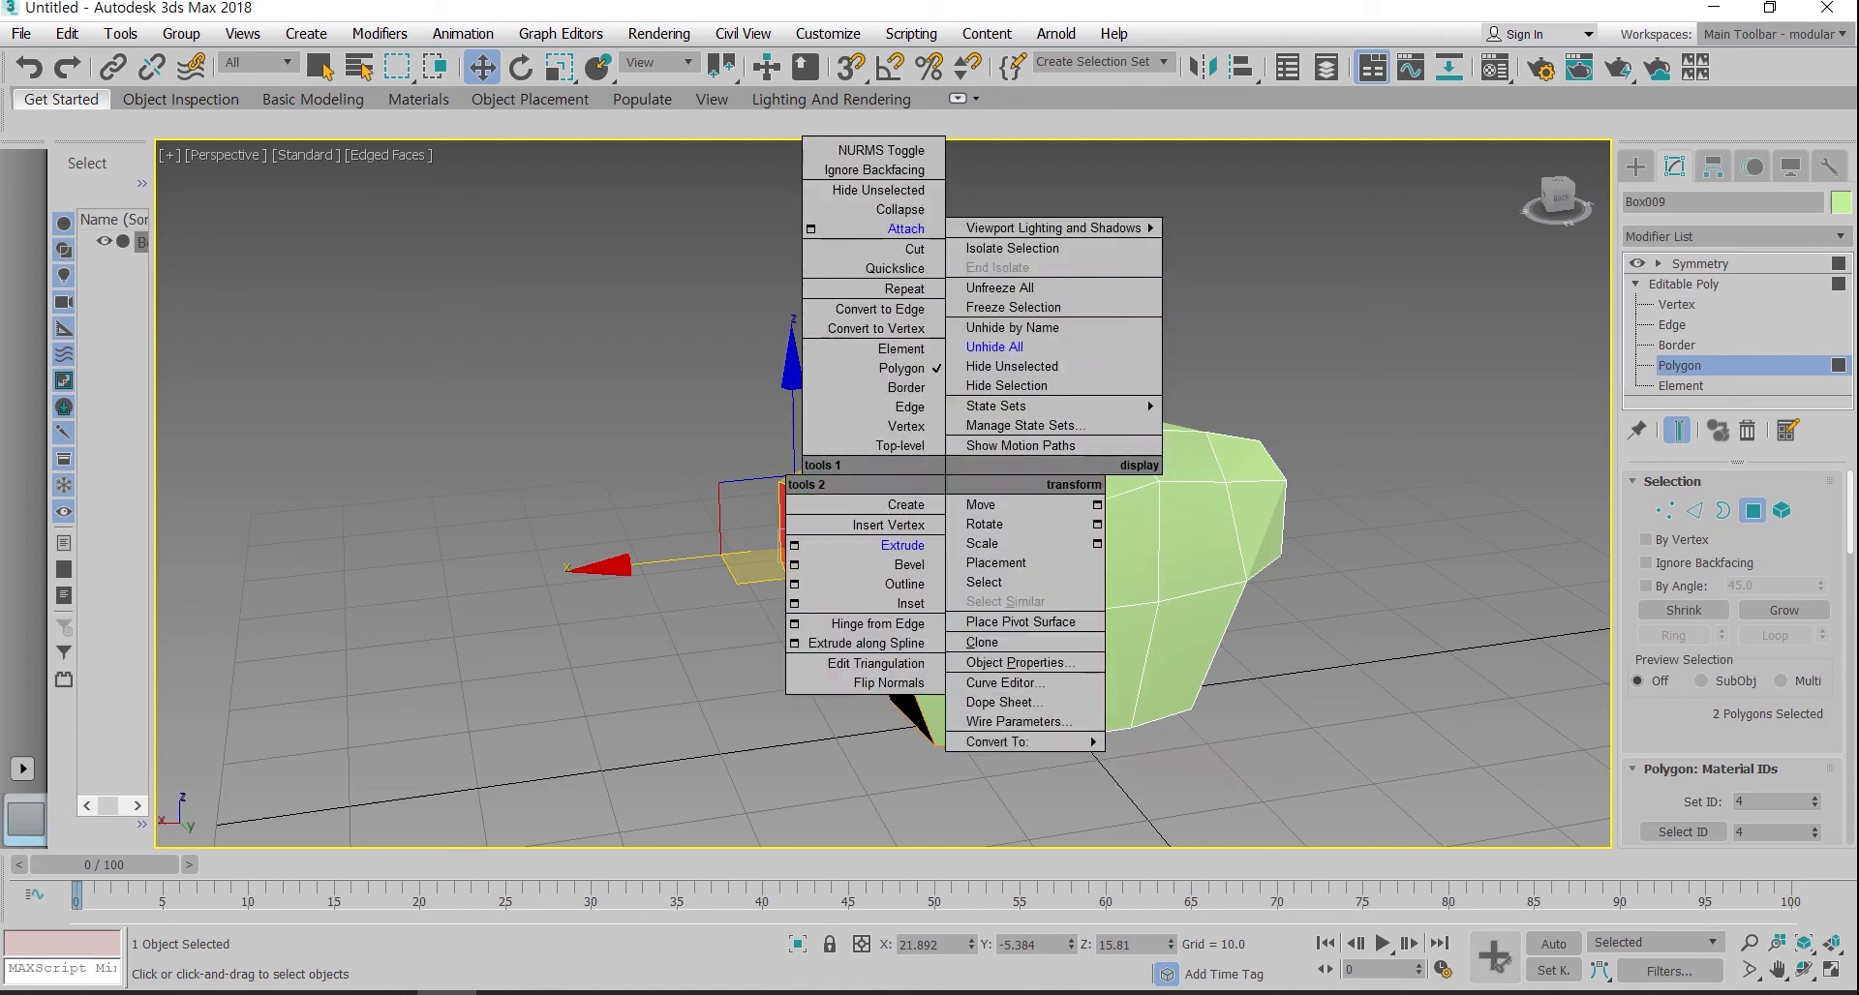
{"action": "middle_click_drag", "start_coordinate": [872, 581], "coordinate": [964, 573], "text": "alt"}
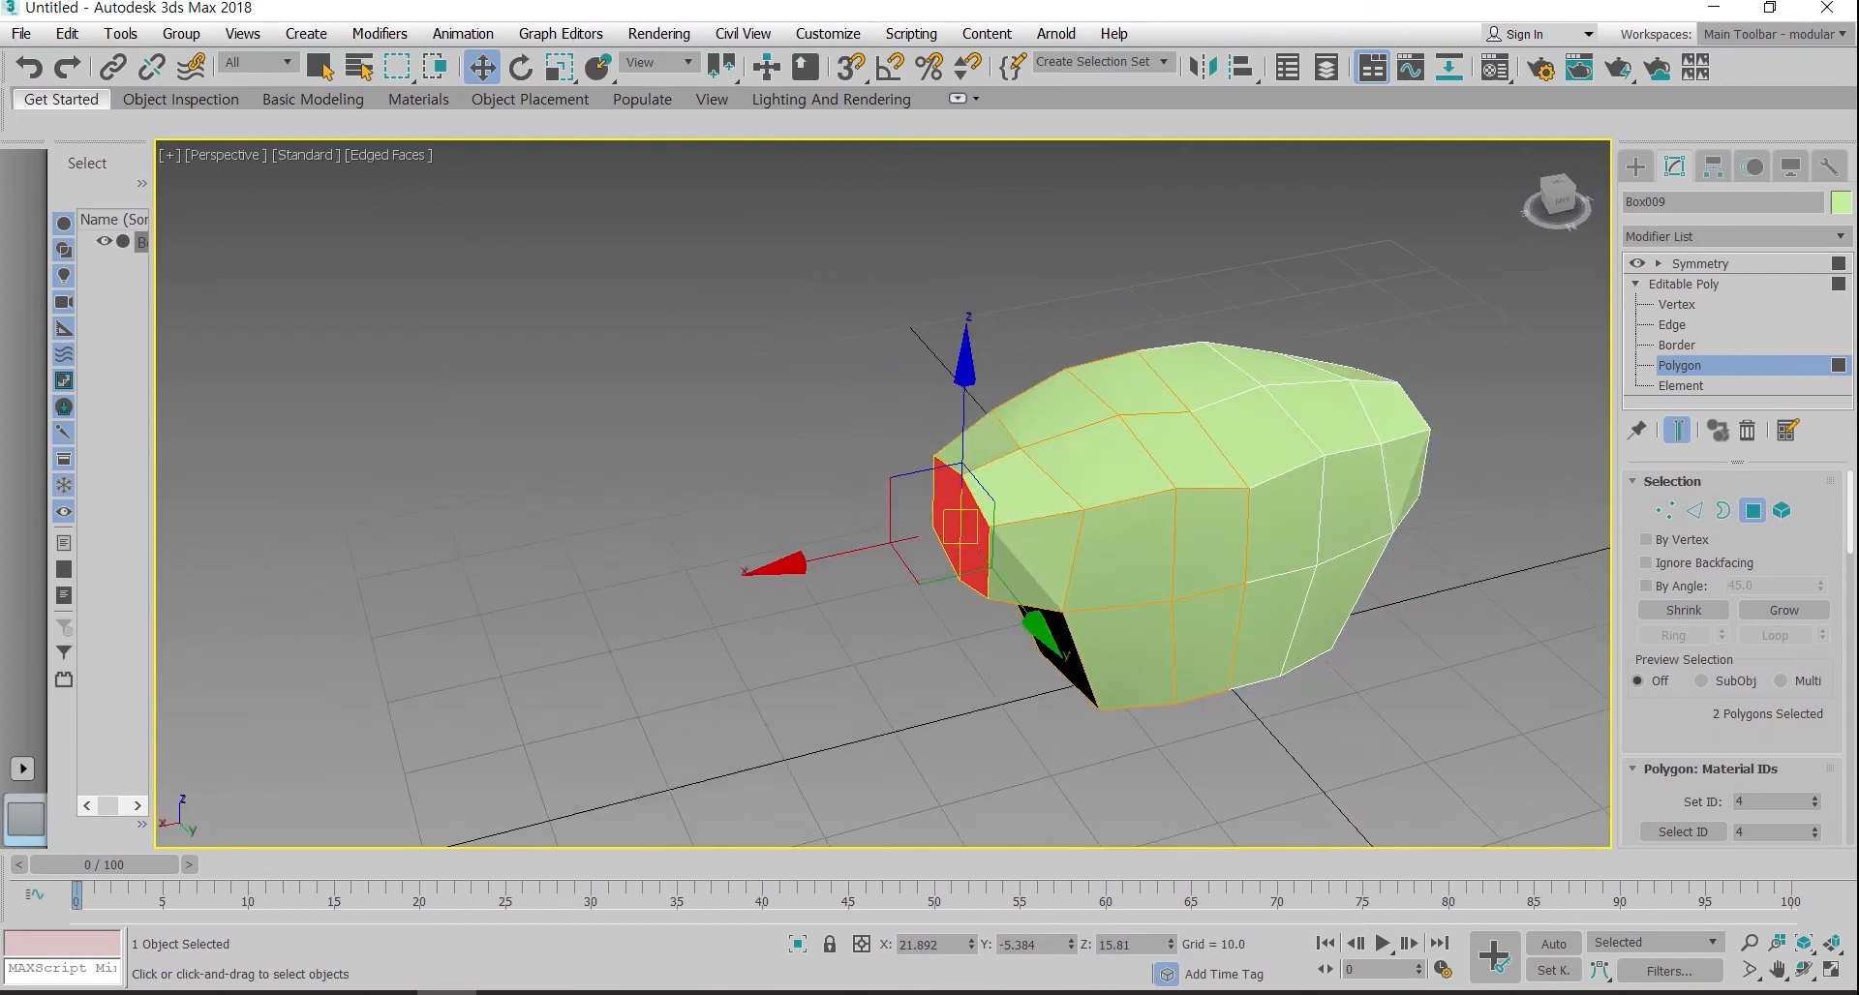
{"action": "right_click", "coordinate": [962, 534]}
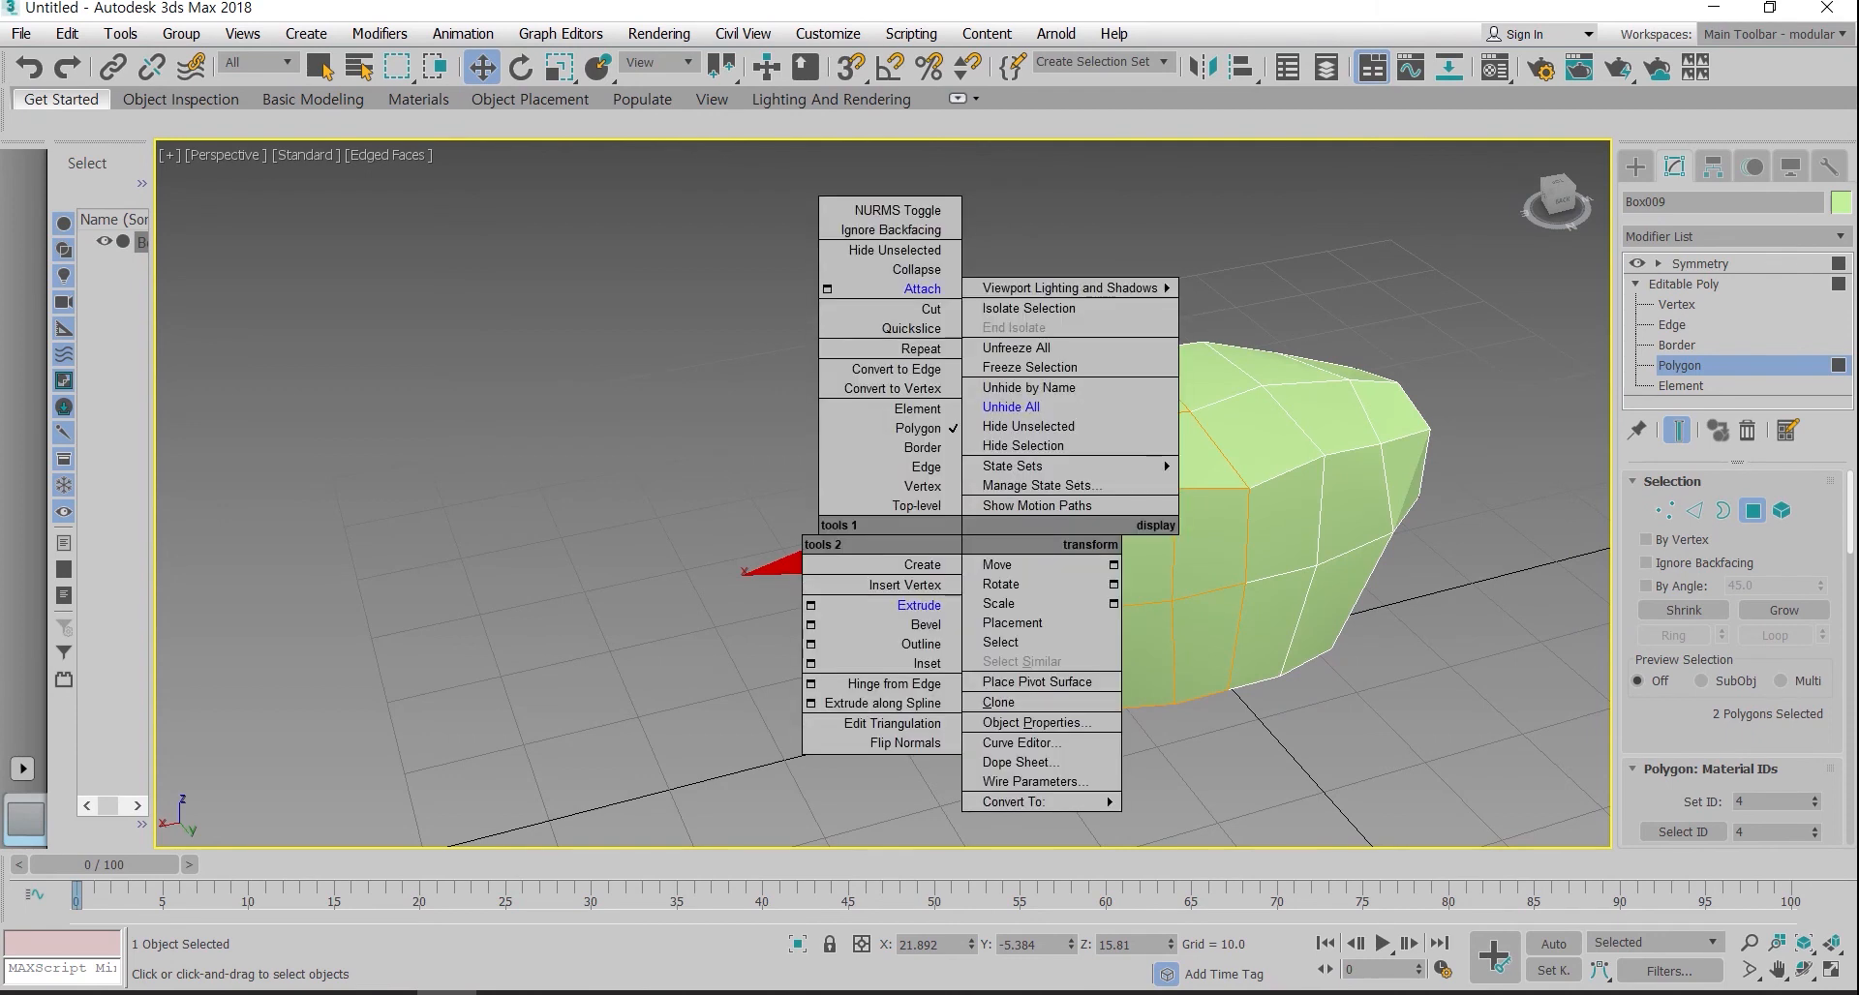
{"action": "left_click", "coordinate": [920, 605]}
{"action": "left_click_drag", "start_coordinate": [970, 548], "coordinate": [950, 369]}
Step: Scale the arm's two end polygons down uniformly so the arm tapers towards the wrist
{"action": "key", "text": "r"}
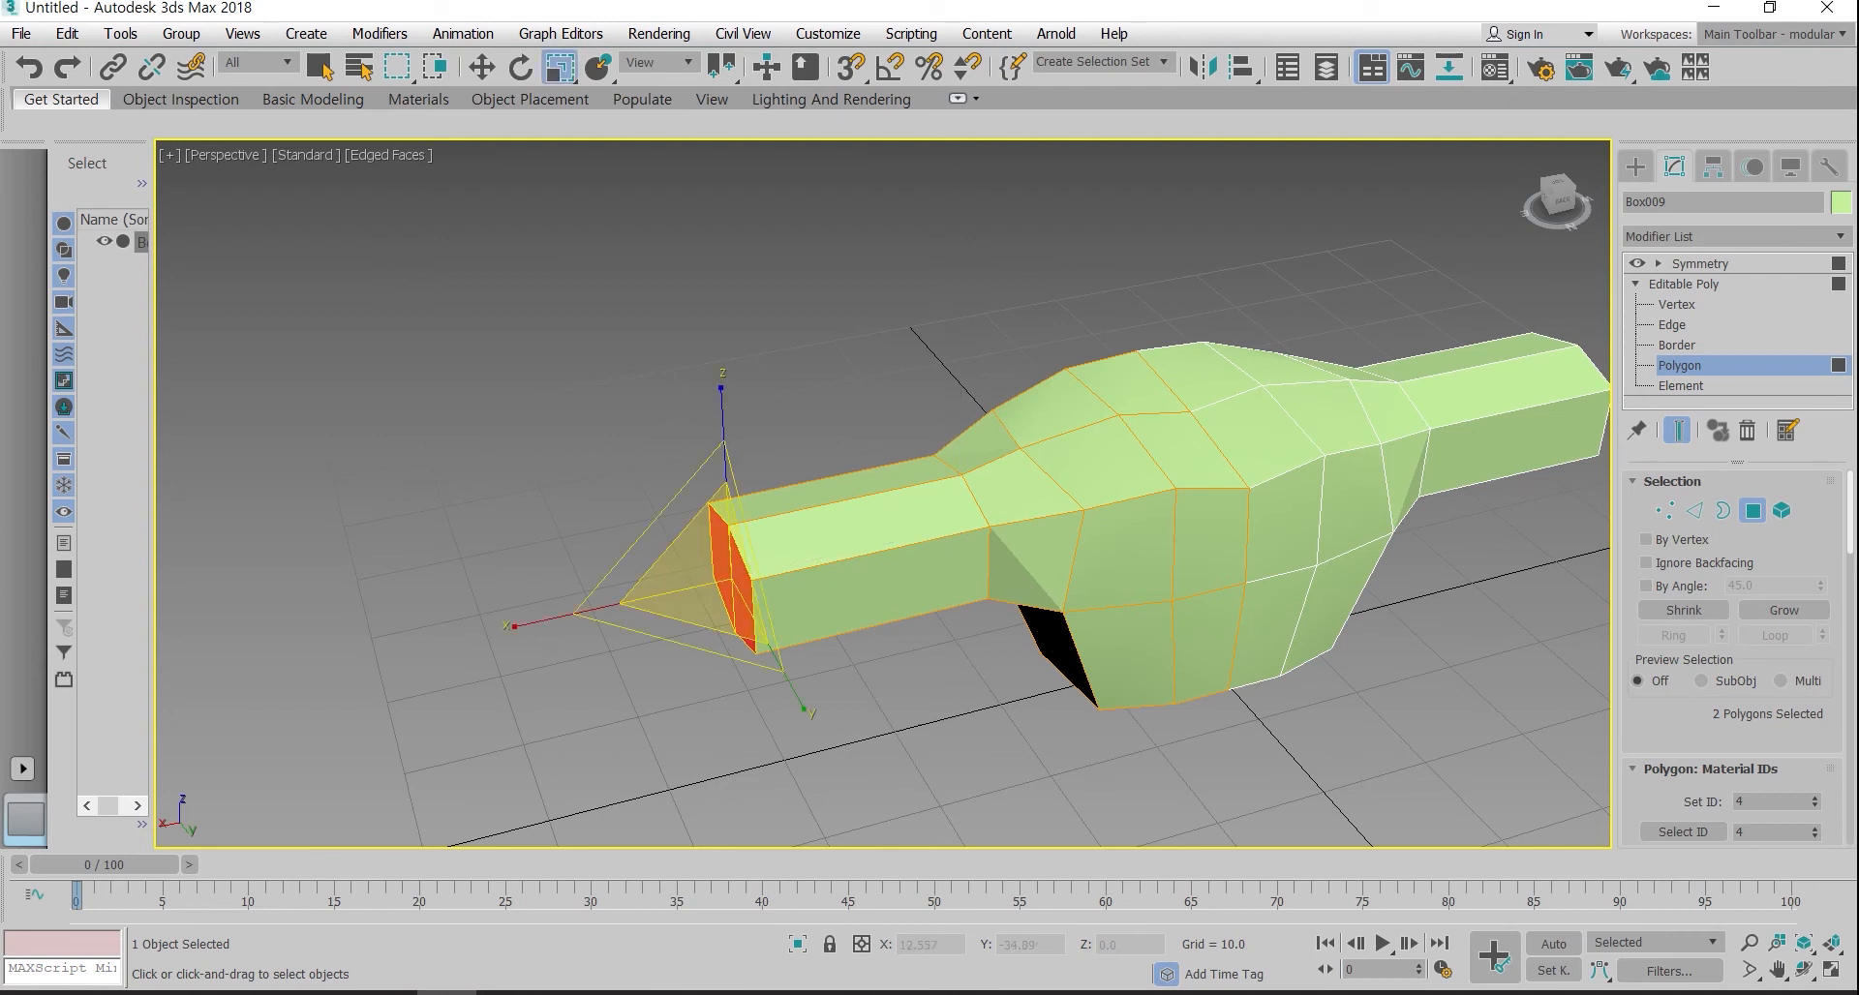
{"action": "left_click_drag", "start_coordinate": [711, 571], "coordinate": [712, 605]}
{"action": "middle_click_drag", "start_coordinate": [712, 605], "coordinate": [697, 381], "text": "alt"}
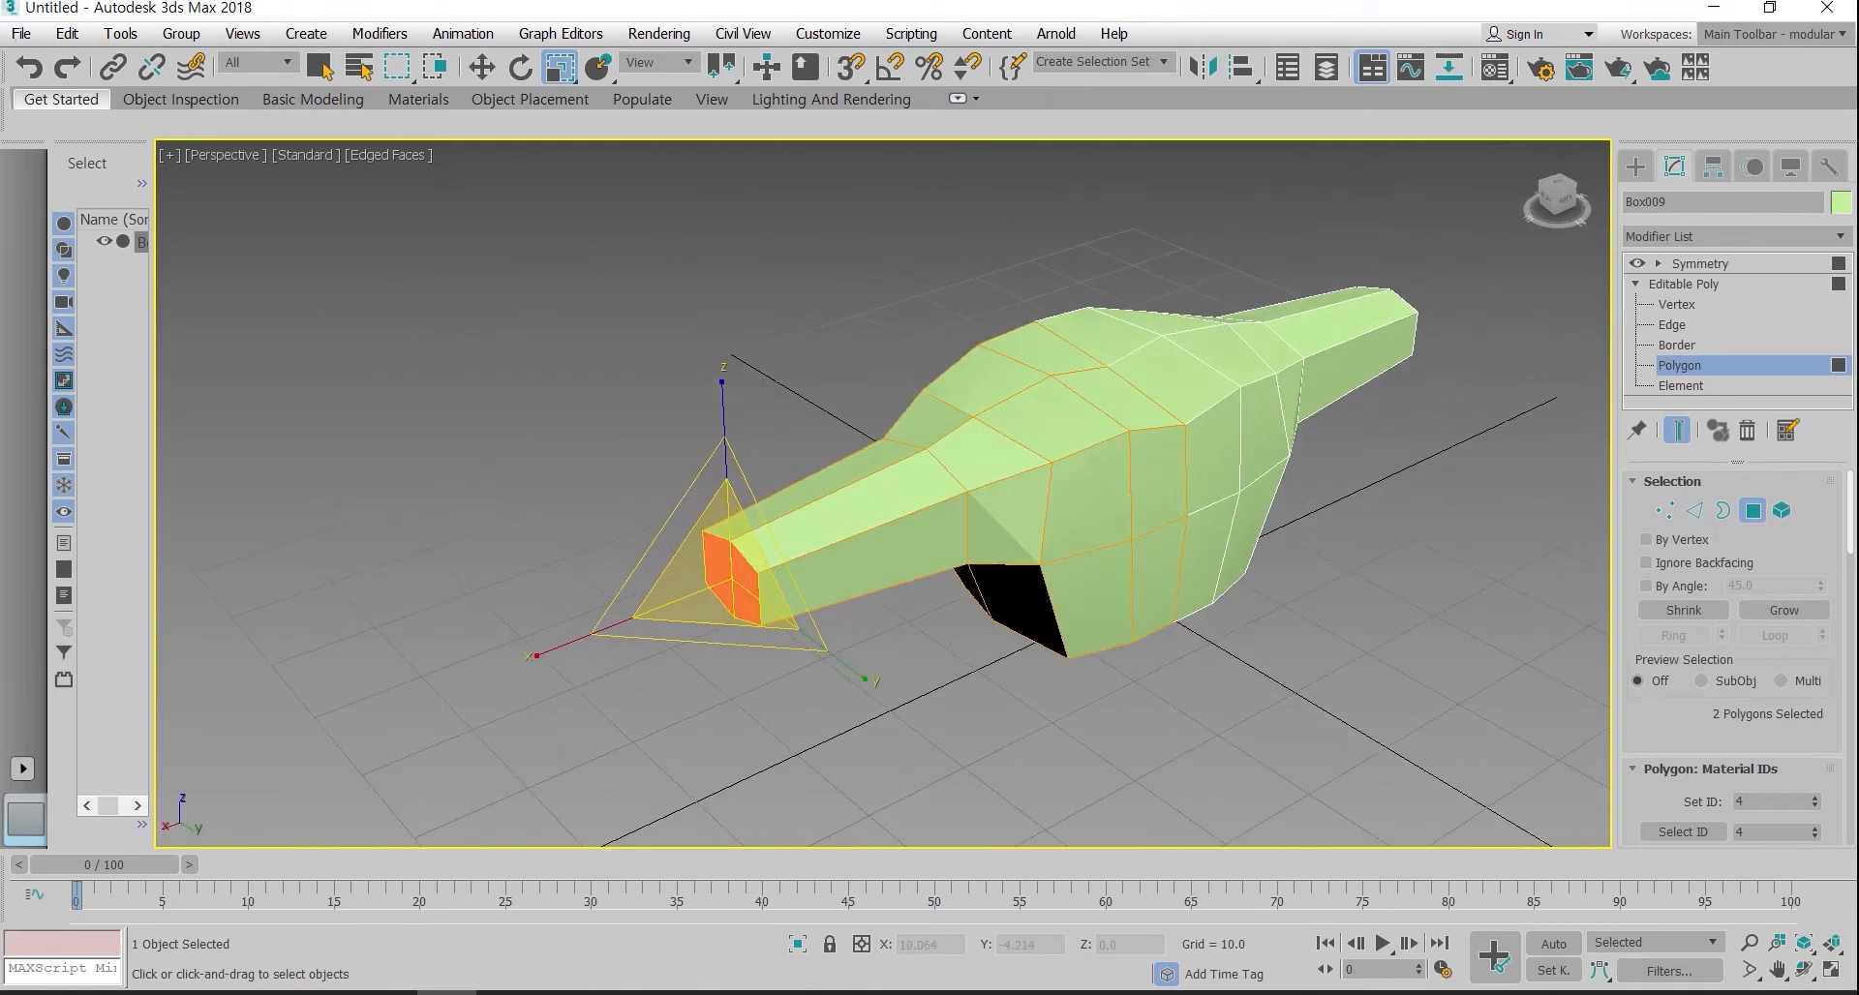
{"action": "middle_click_drag", "start_coordinate": [859, 593], "coordinate": [859, 608], "text": "alt"}
{"action": "scroll", "coordinate": [1038, 624], "scroll_direction": "down", "scroll_amount": 3}
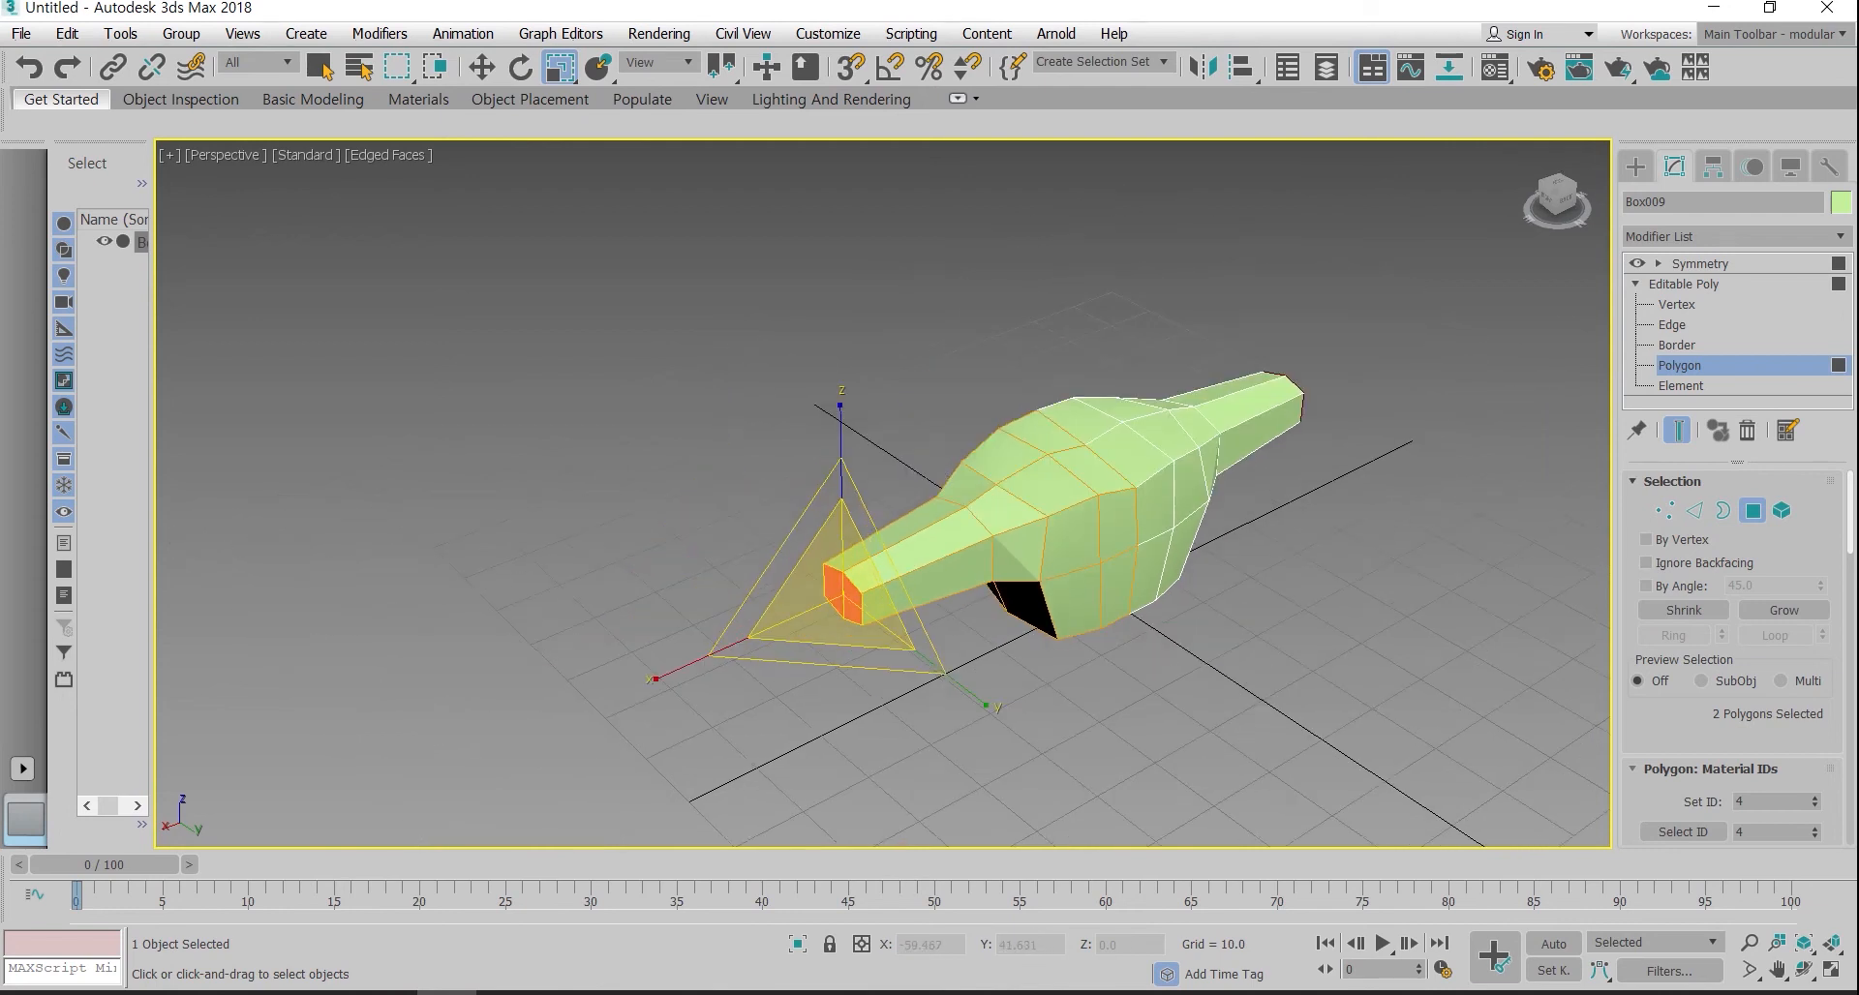
Step: Leave the polygon level and undo the arm's scaling and extrusion
{"action": "key", "text": "4"}
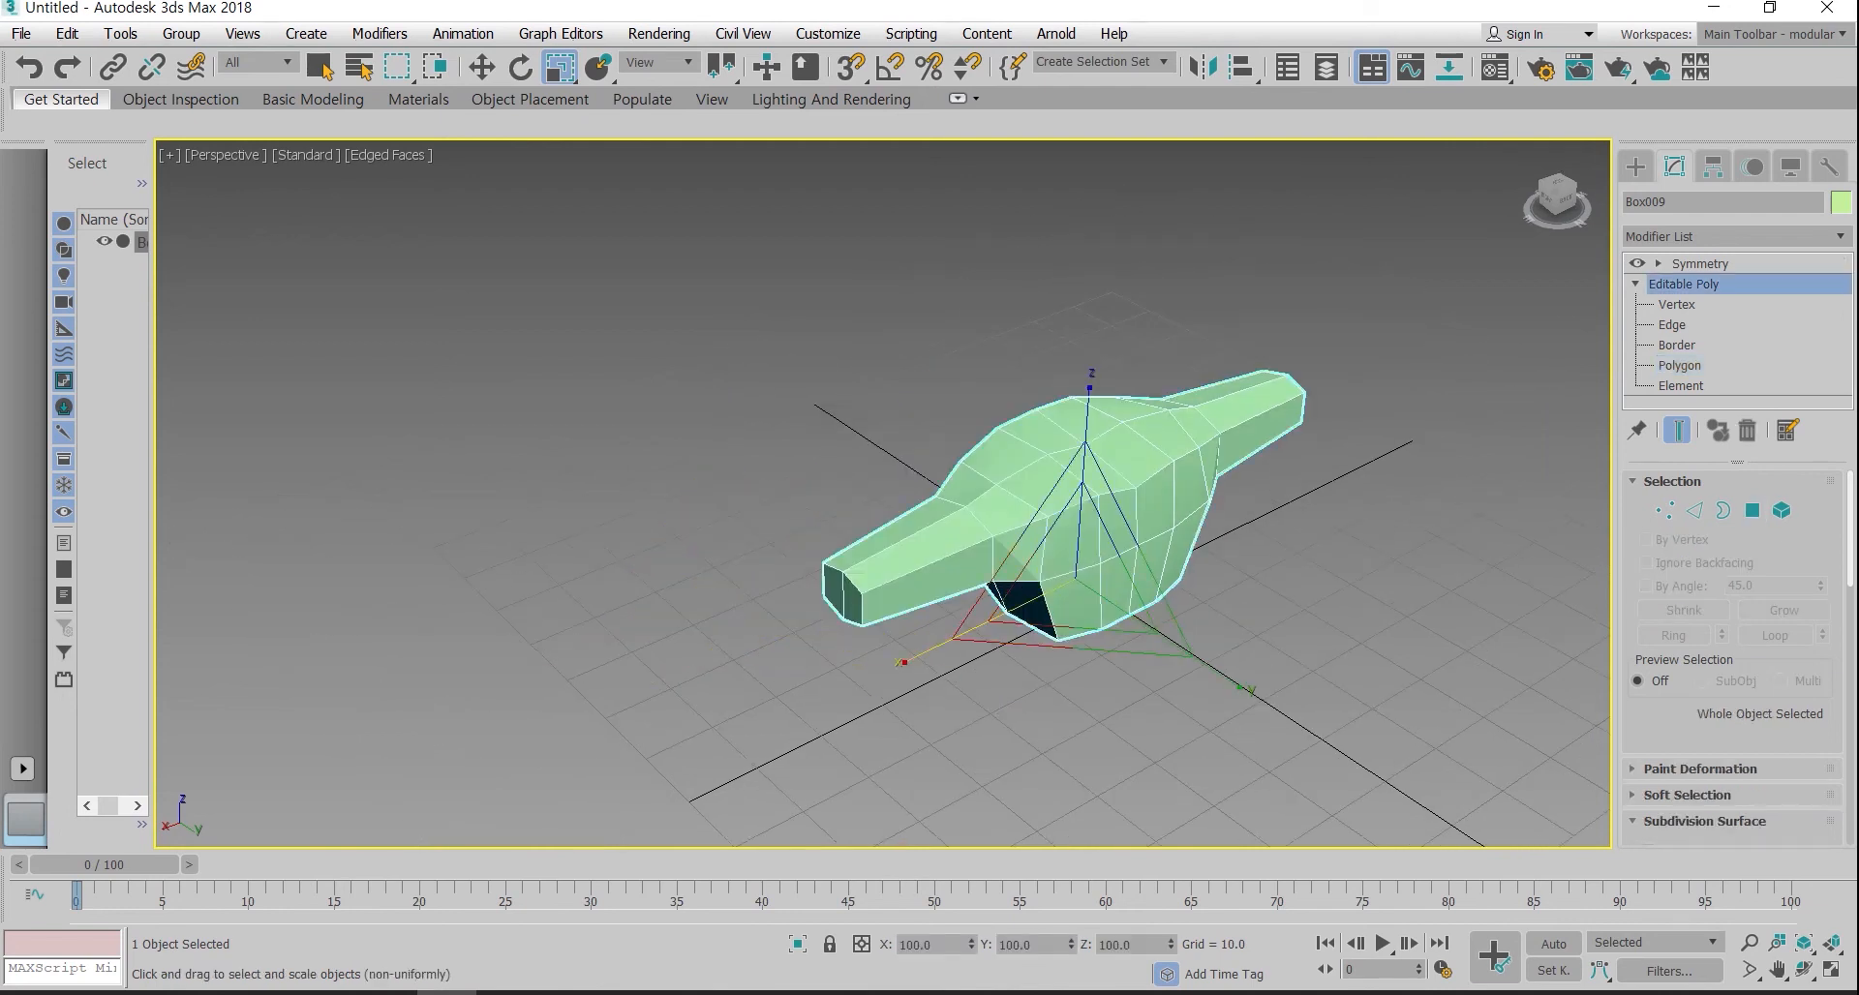
{"action": "key", "text": "ctrl+z"}
{"action": "key", "text": "ctrl+z"}
Step: Move the torso forward along Y and make one copy of it behind the original
{"action": "key", "text": "w"}
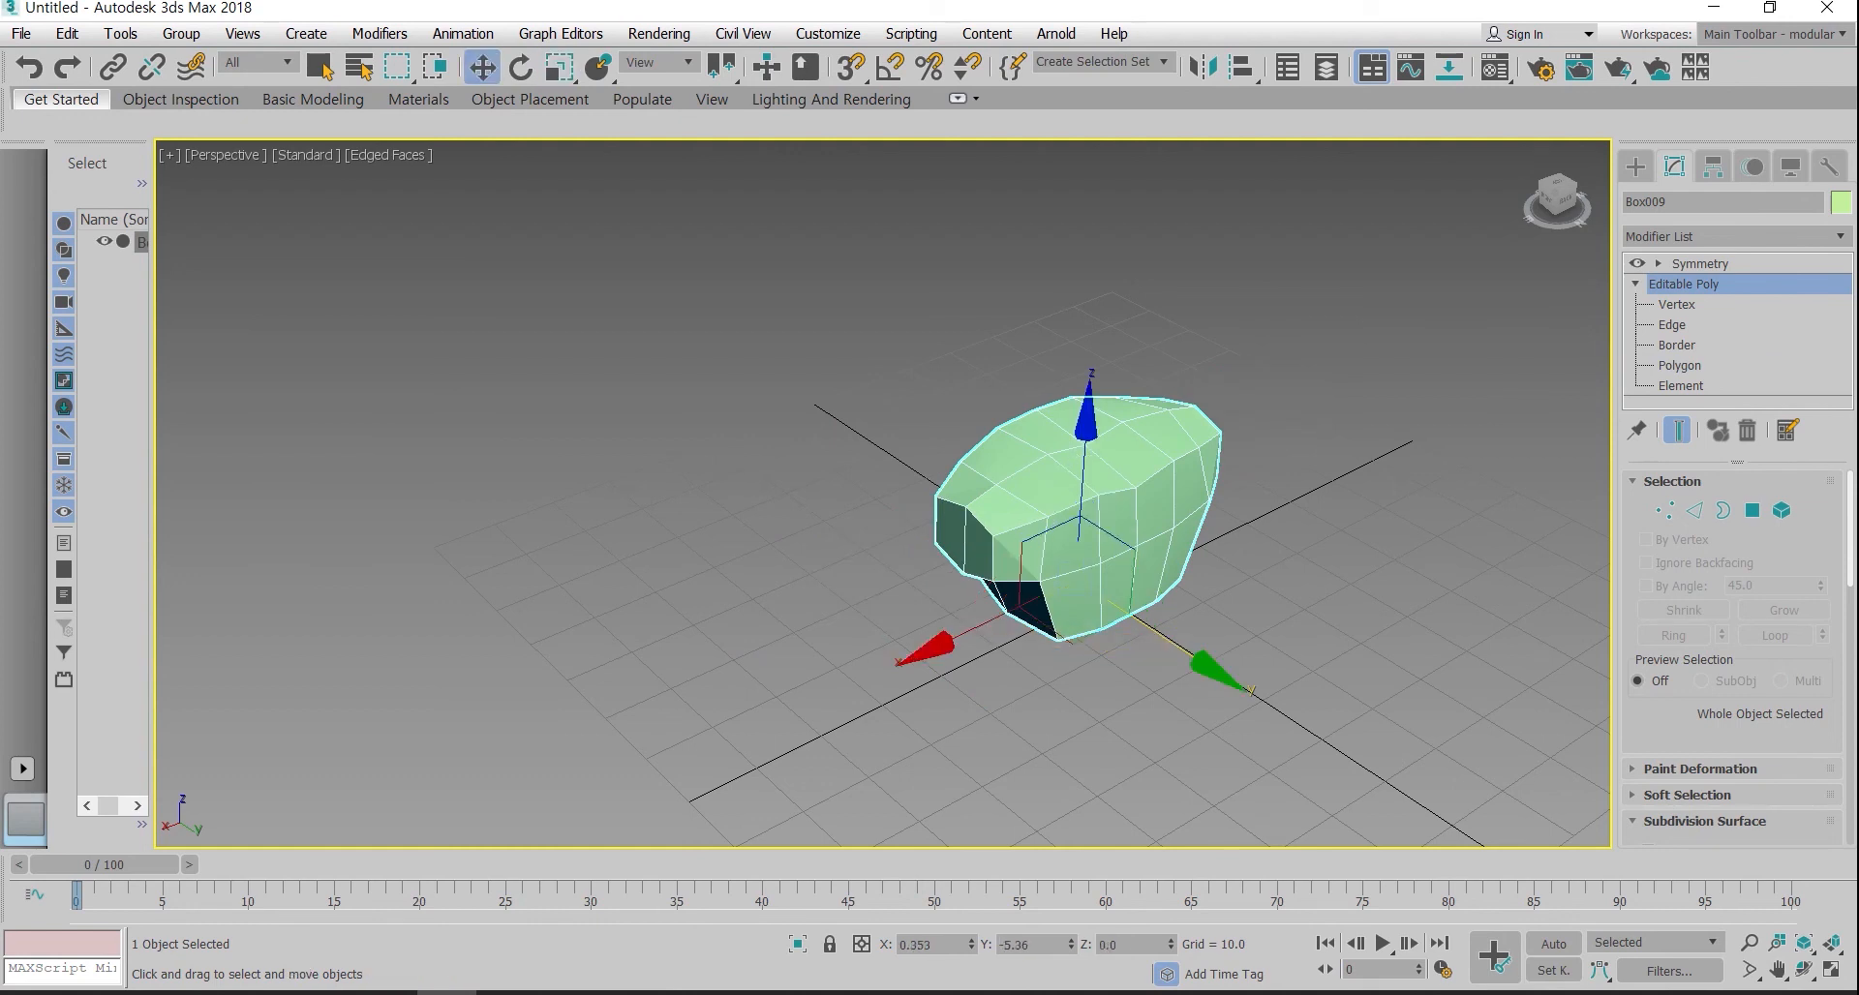
{"action": "mouse_move", "coordinate": [1162, 635]}
{"action": "left_mouse_down"}
{"action": "mouse_move", "coordinate": [1392, 795]}
{"action": "mouse_move", "coordinate": [1210, 666]}
{"action": "left_mouse_up"}
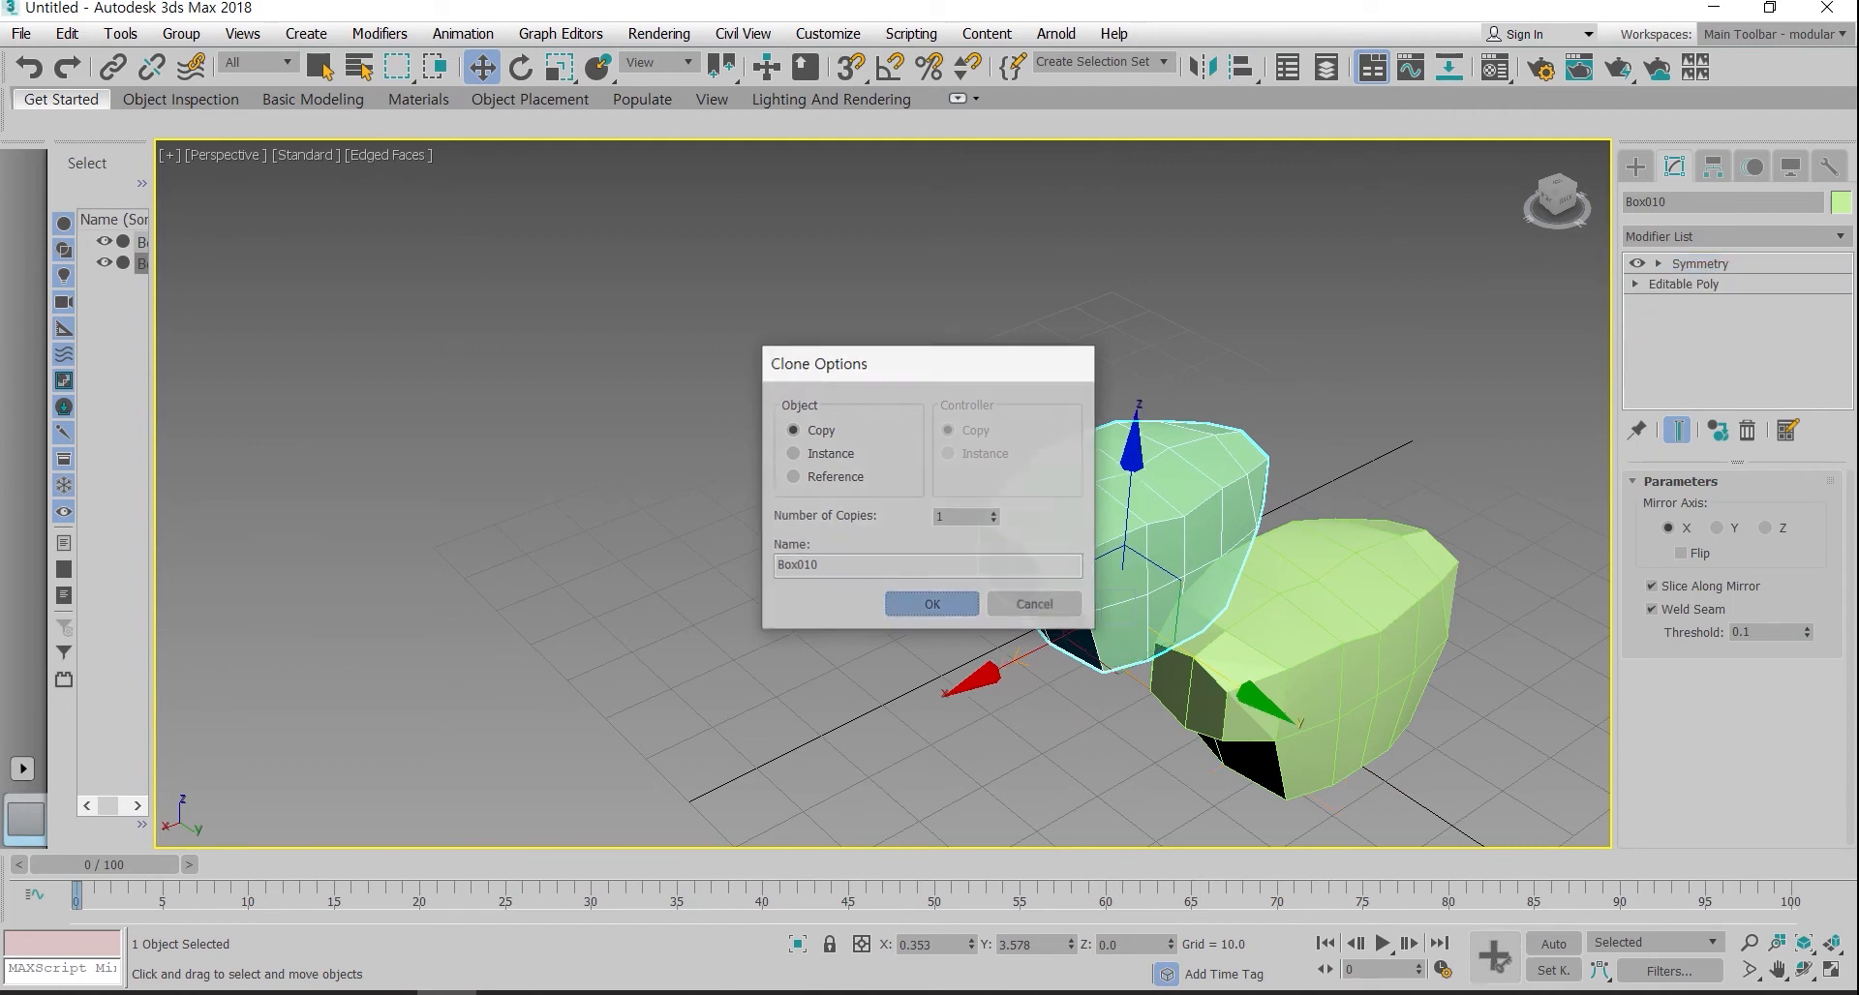
{"action": "key", "text": "Return"}
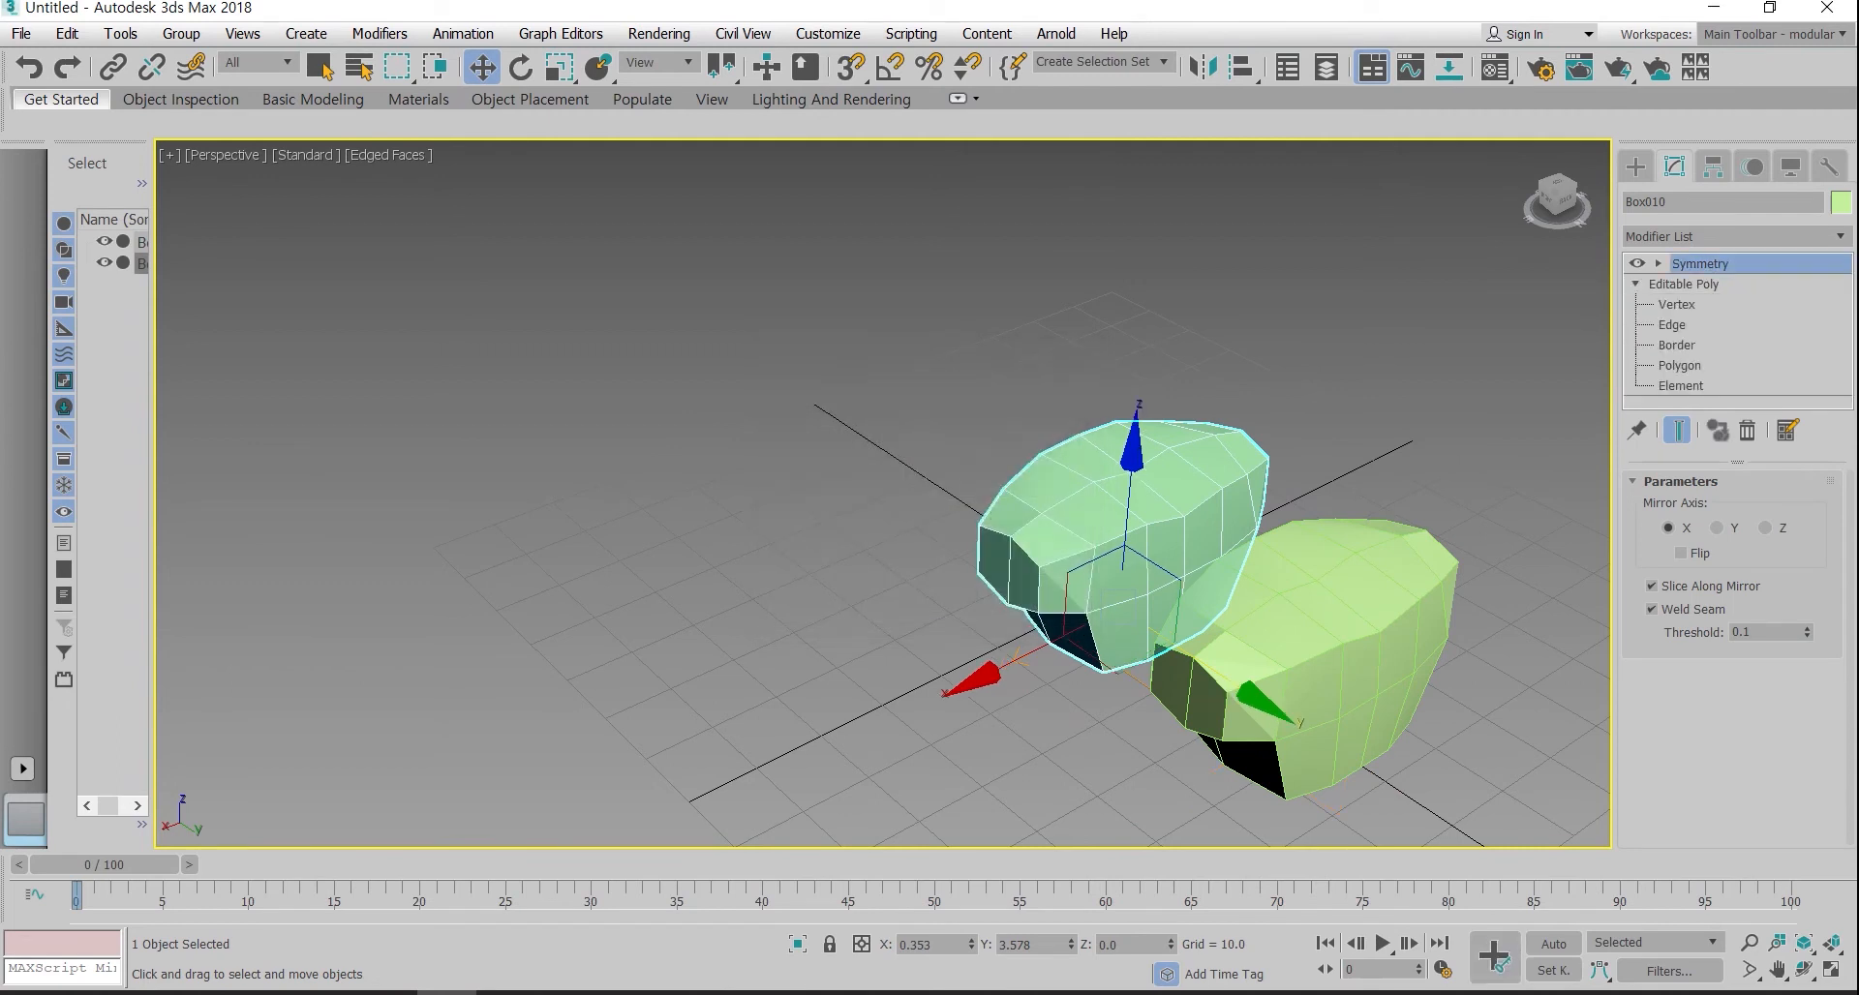
Step: Extrude the copy's two shoulder polygons into a long arm and scale the arm's end down to about 56 percent
{"action": "left_click", "coordinate": [1678, 365]}
{"action": "right_click", "coordinate": [991, 573]}
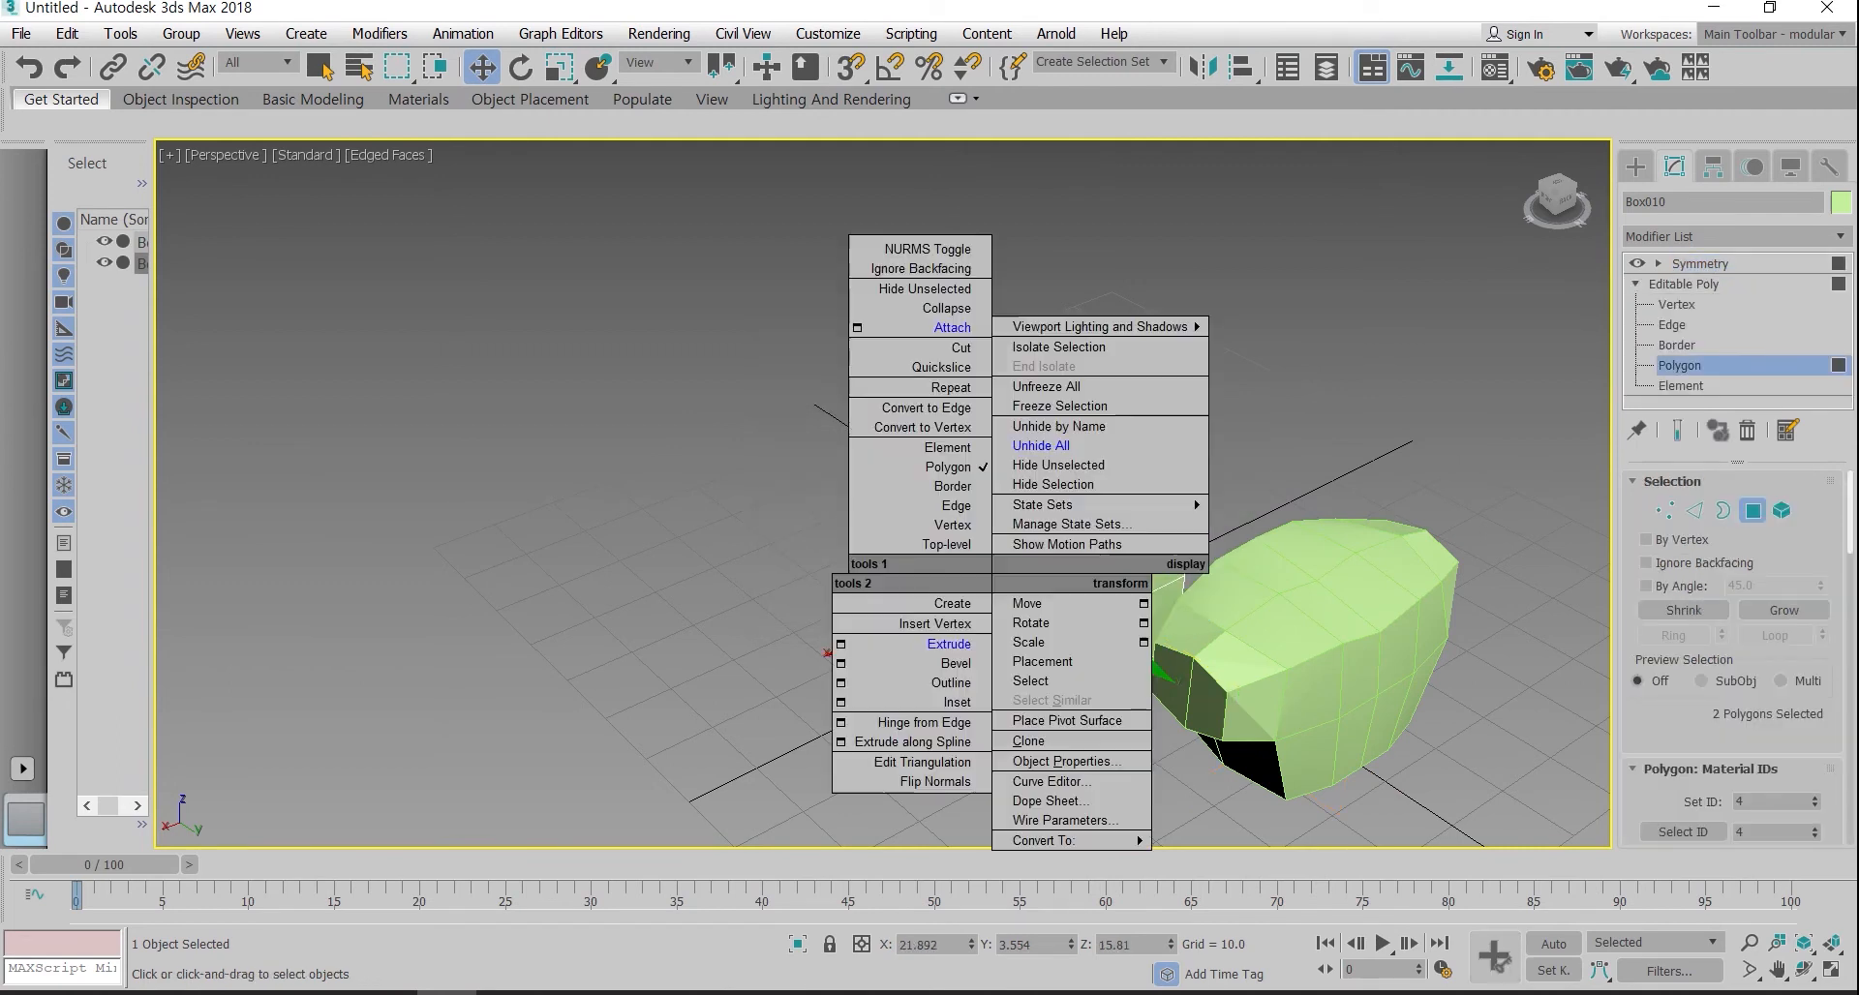
{"action": "left_click", "coordinate": [947, 644]}
{"action": "left_click_drag", "start_coordinate": [1007, 571], "coordinate": [1034, 426]}
{"action": "key", "text": "r"}
{"action": "left_click_drag", "start_coordinate": [908, 617], "coordinate": [908, 683]}
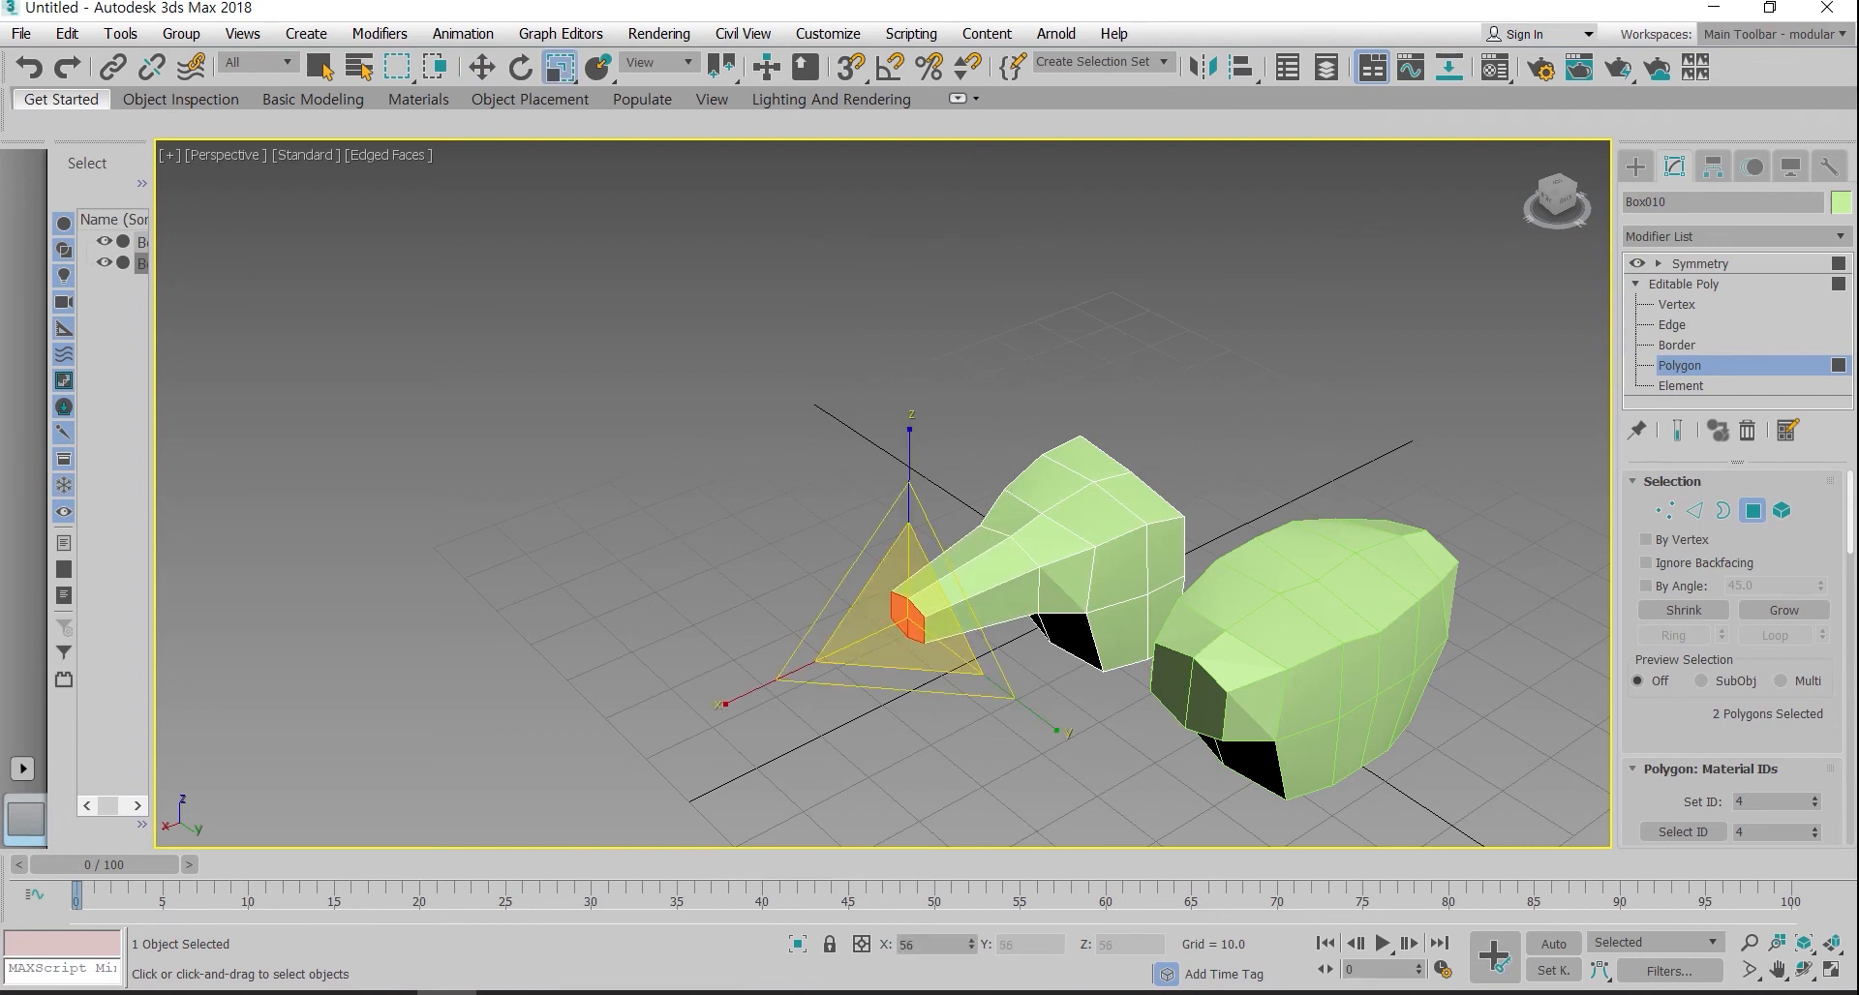
{"action": "left_click", "coordinate": [1683, 283]}
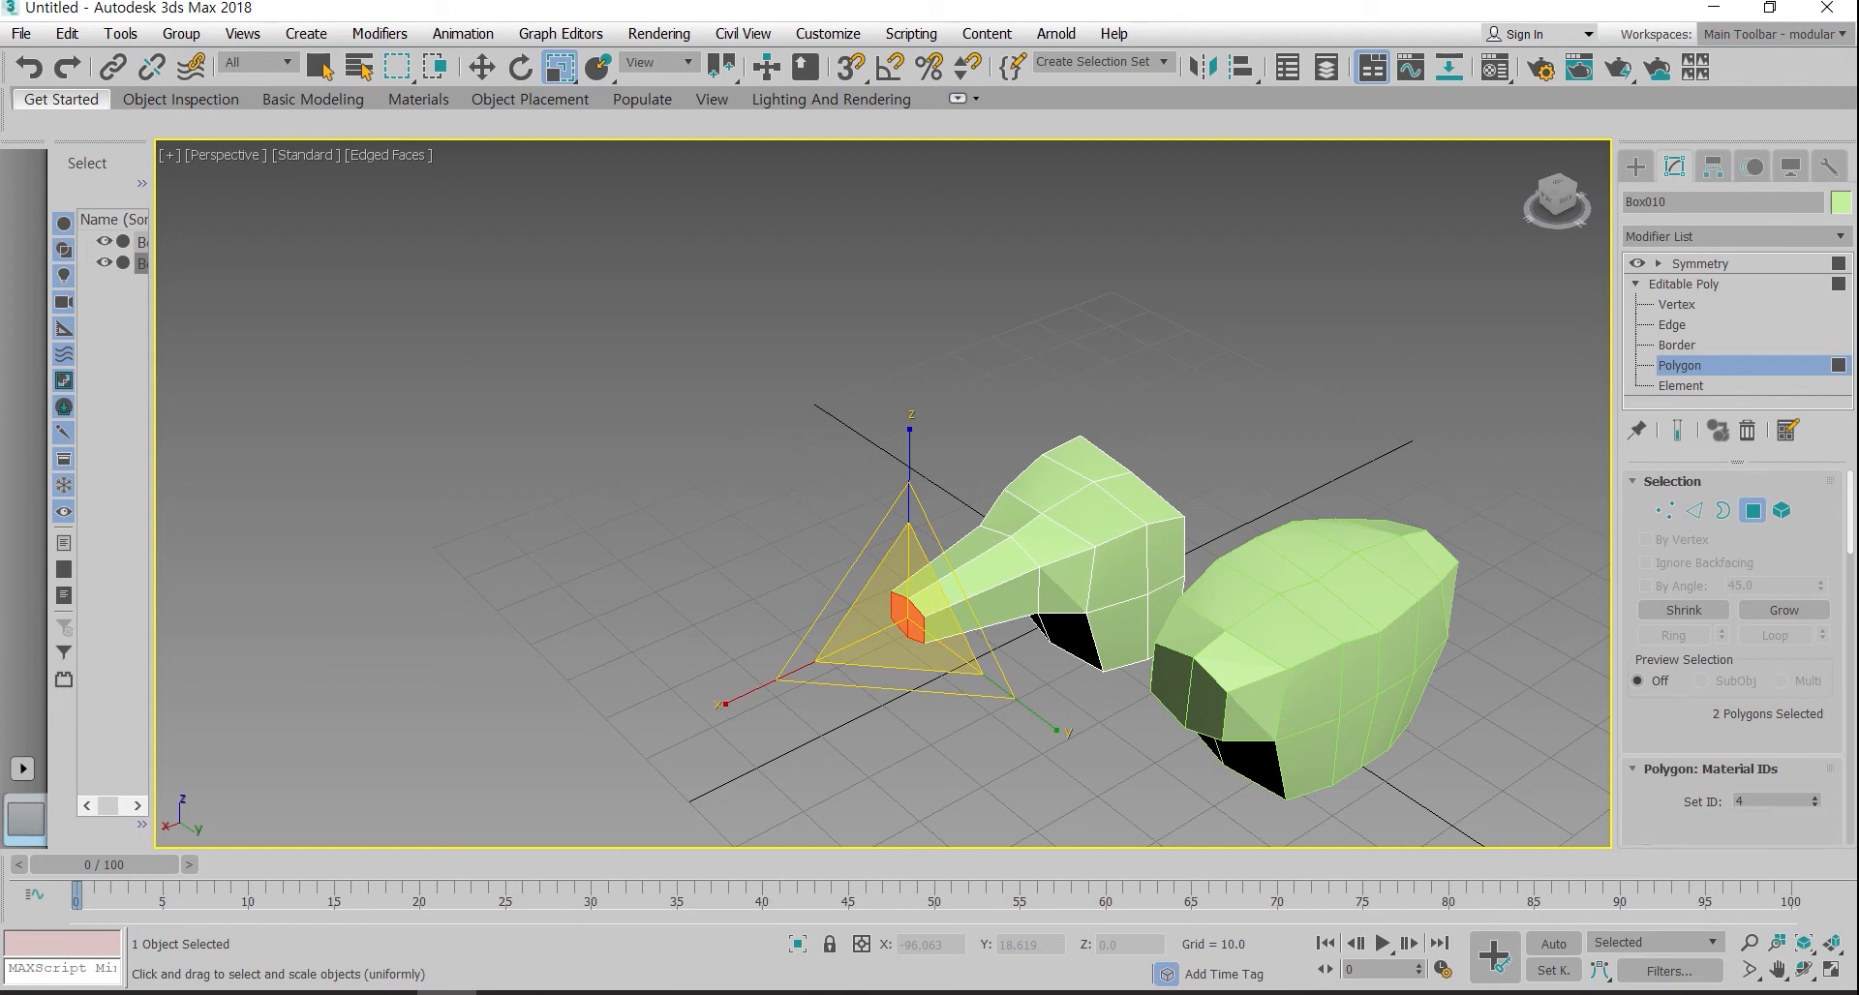
Step: Select the torso with the tapered arms and copy it along negative Y as a third stage
{"action": "left_click", "coordinate": [1293, 629]}
{"action": "left_click", "coordinate": [1114, 503]}
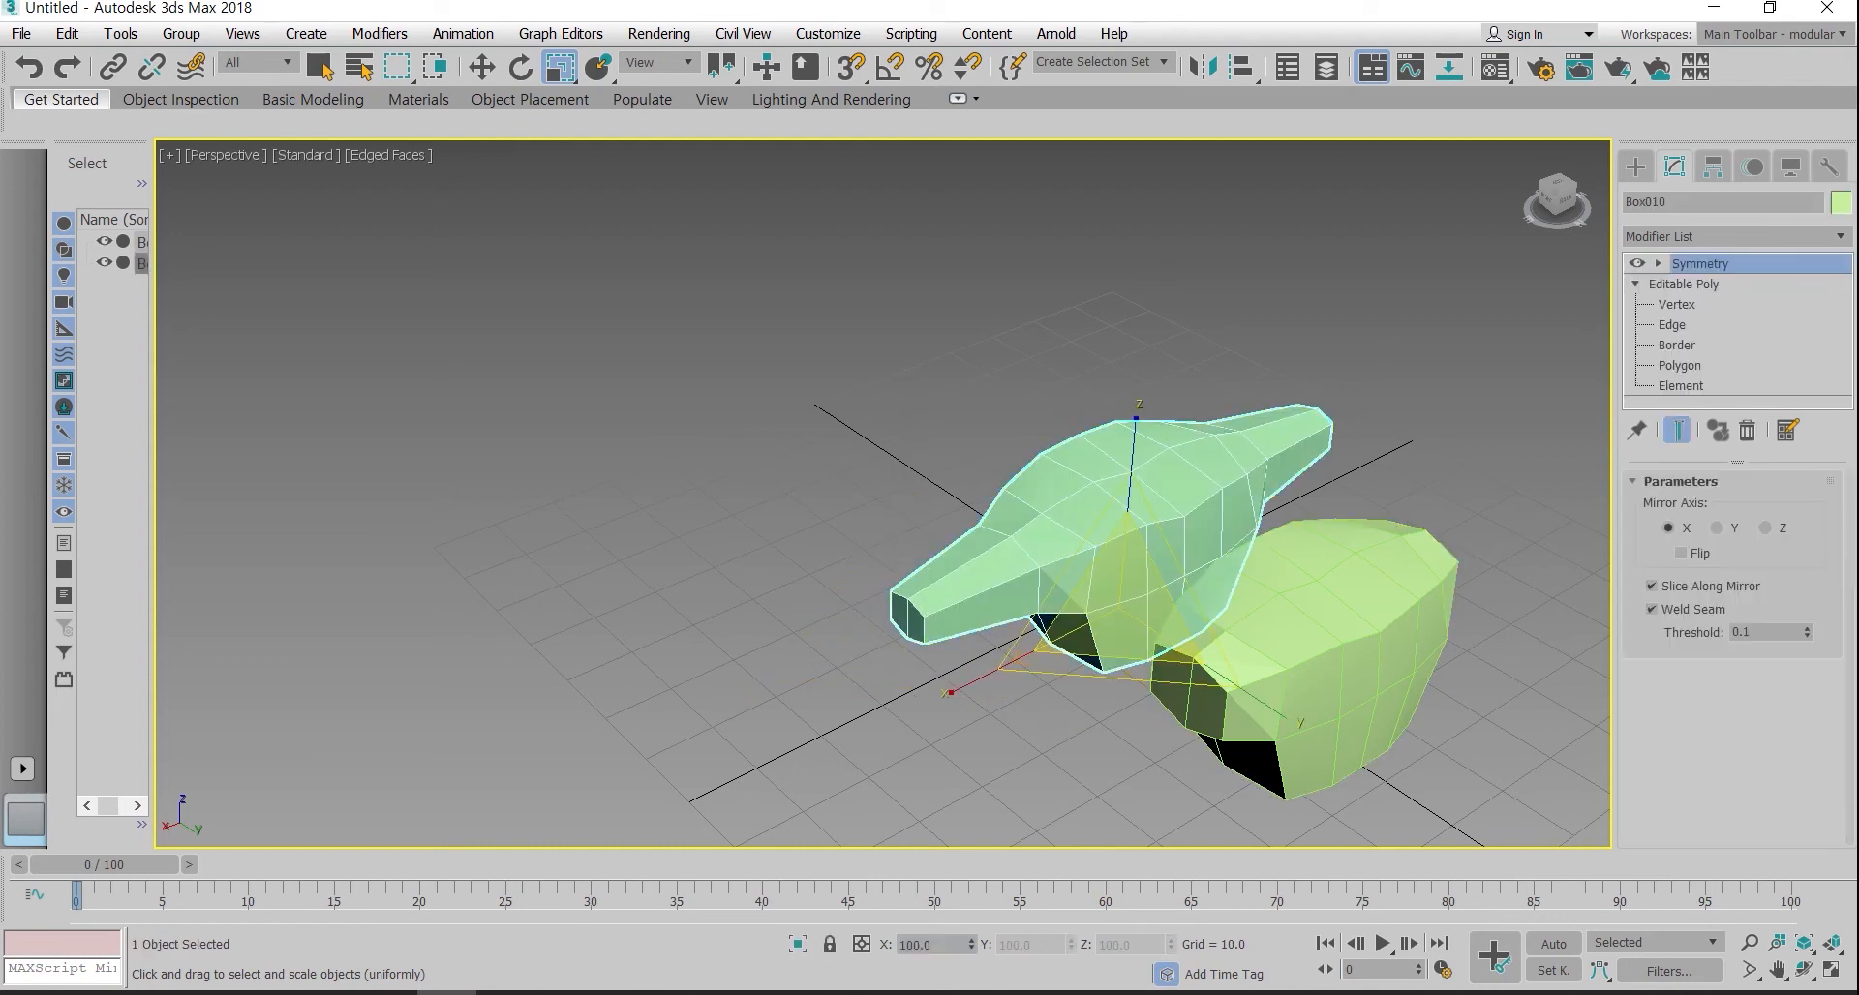
{"action": "key", "text": "w"}
{"action": "left_click_drag", "start_coordinate": [1254, 699], "coordinate": [1119, 626], "text": "shift"}
{"action": "key", "text": "Return"}
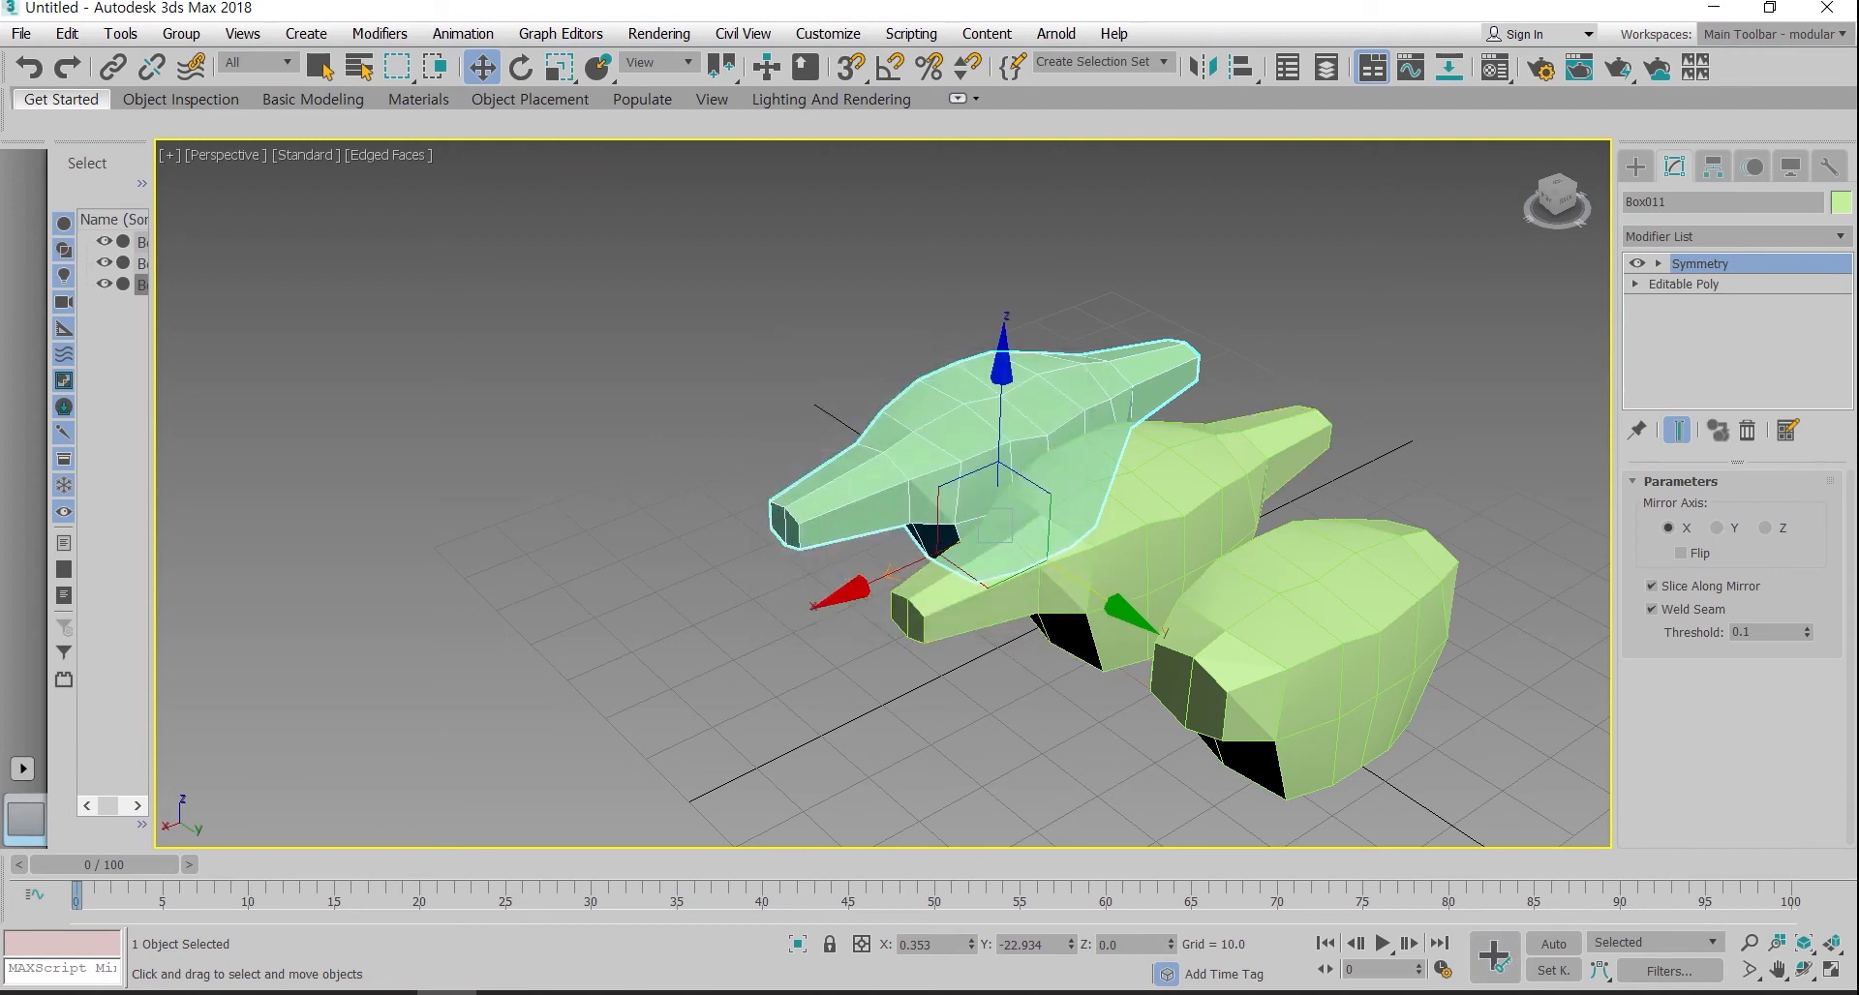
Step: In the new copy's polygon level, extrude the arm's two end polygons a short distance and scale them up slightly
{"action": "left_click", "coordinate": [1635, 284]}
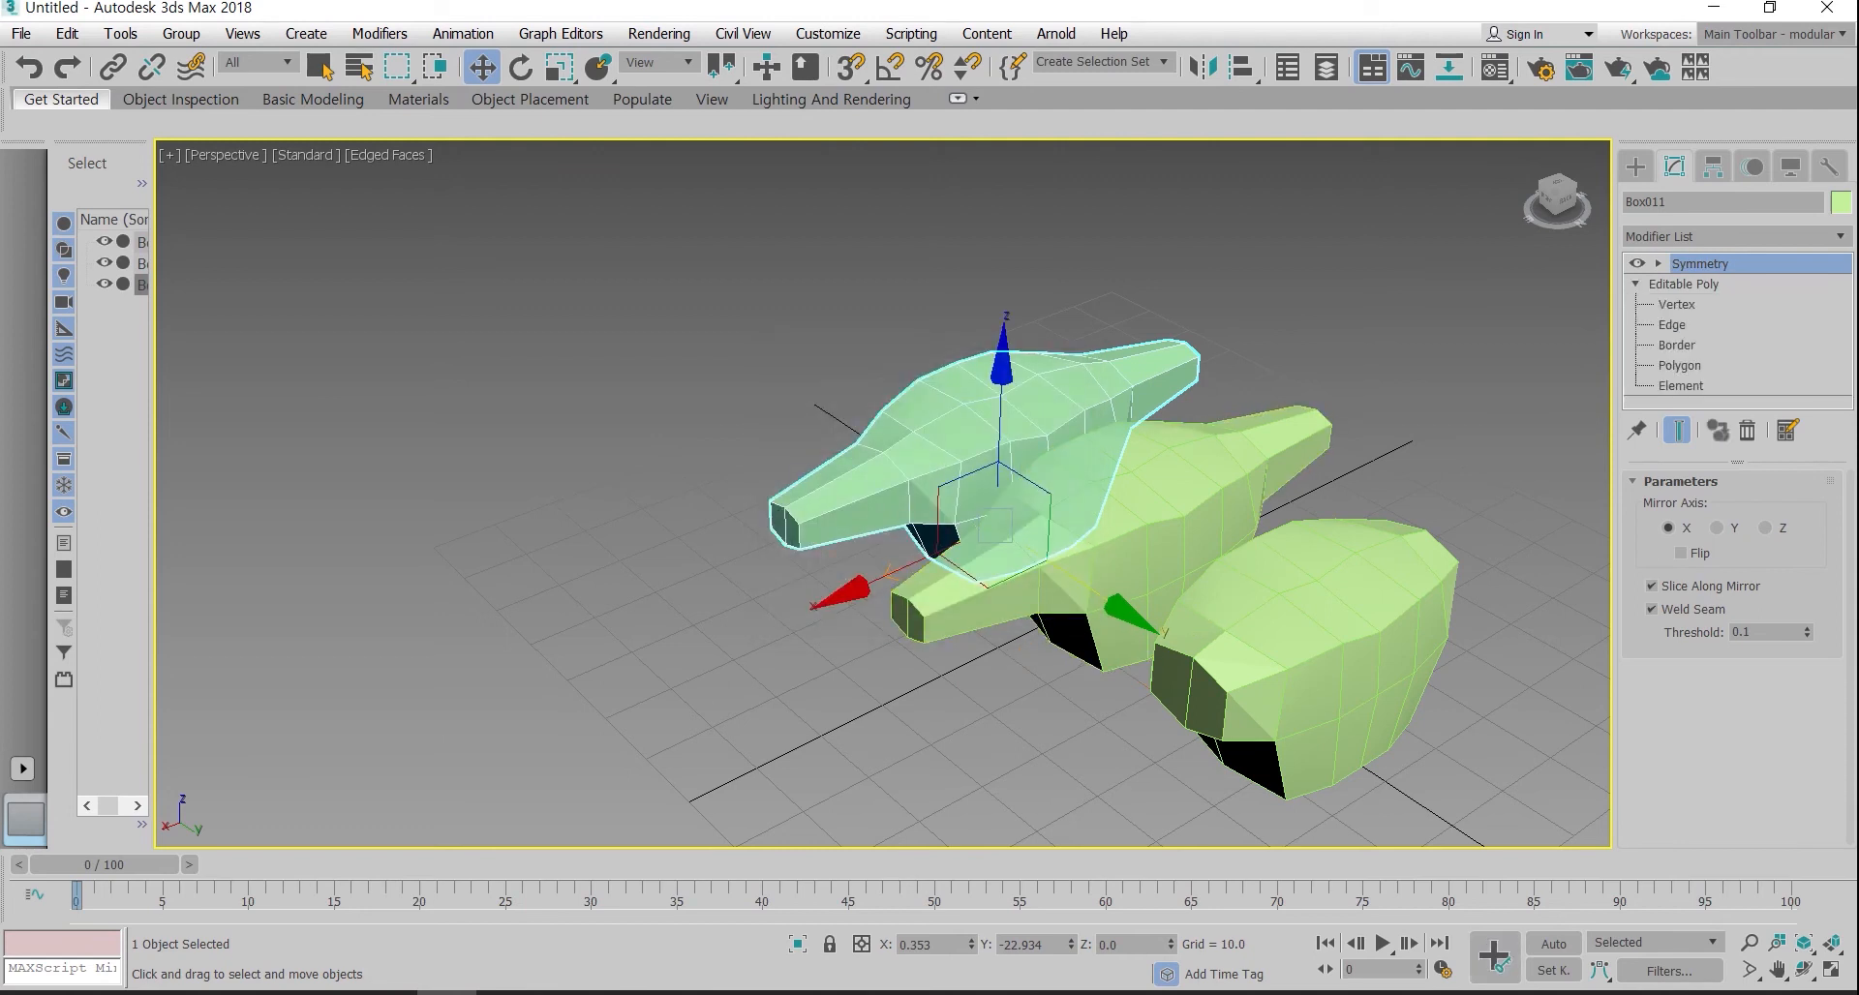
{"action": "left_click", "coordinate": [1678, 365]}
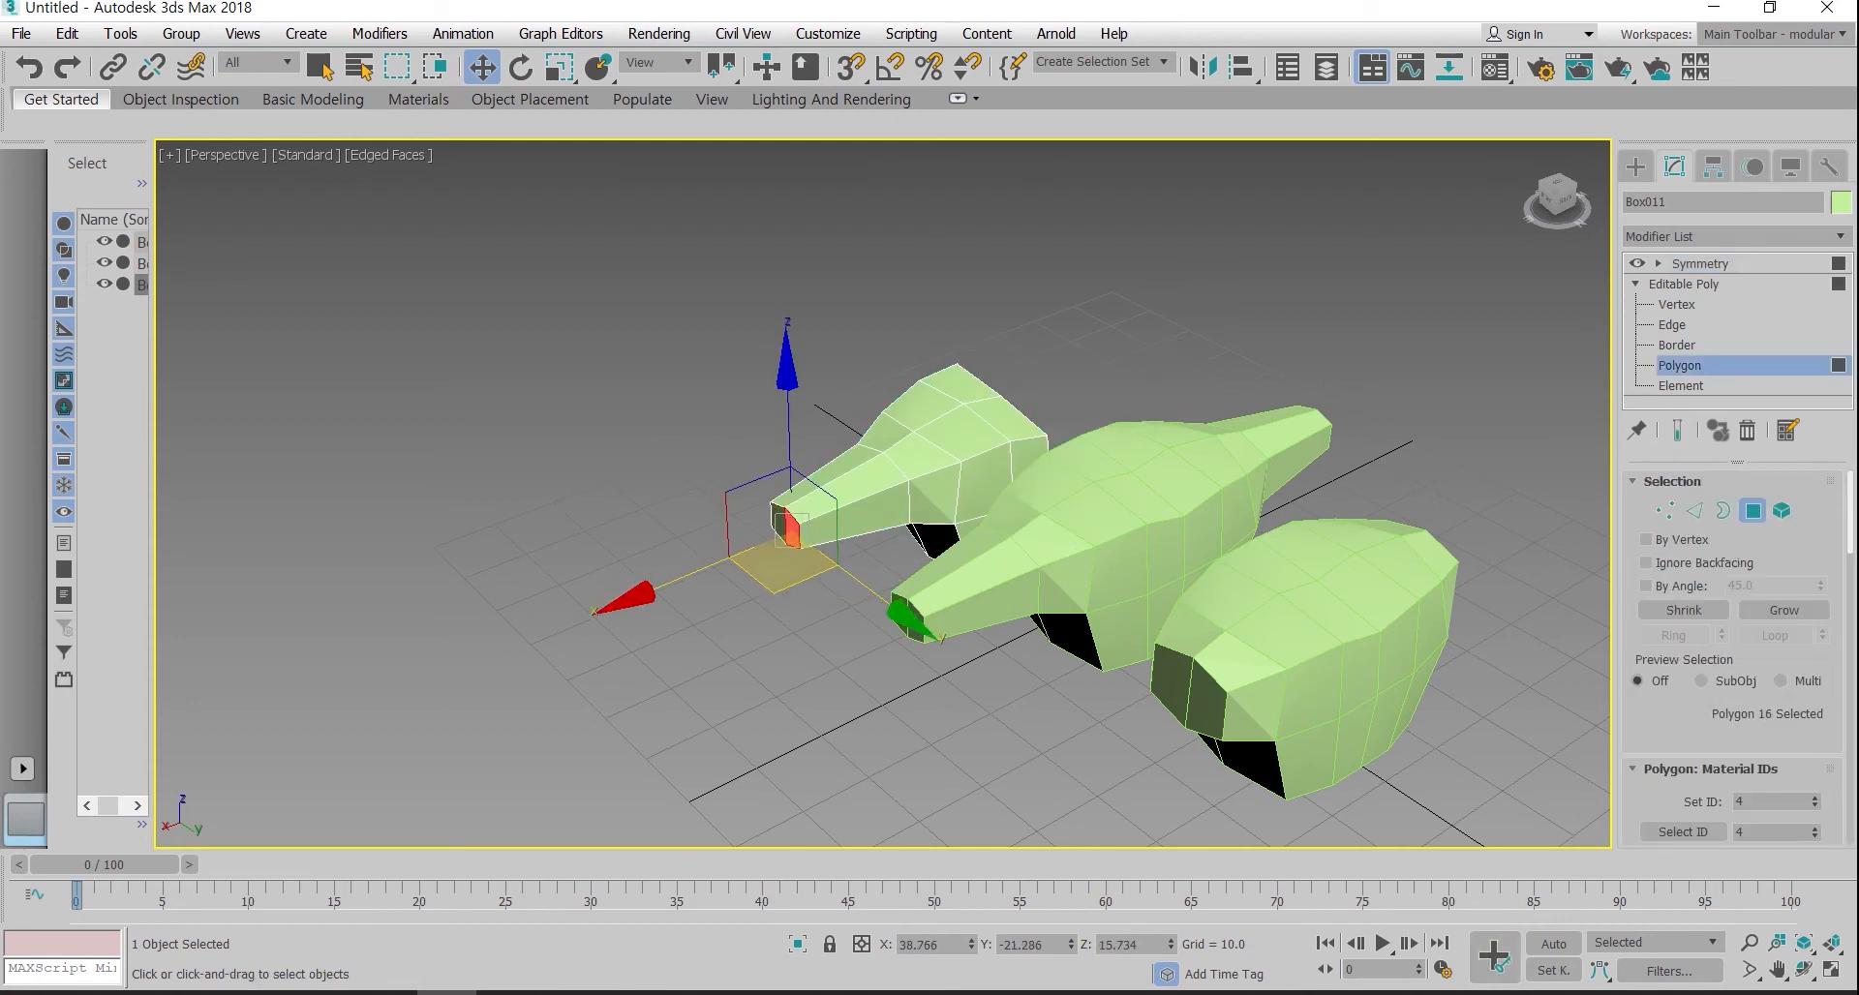
{"action": "right_click", "coordinate": [775, 510]}
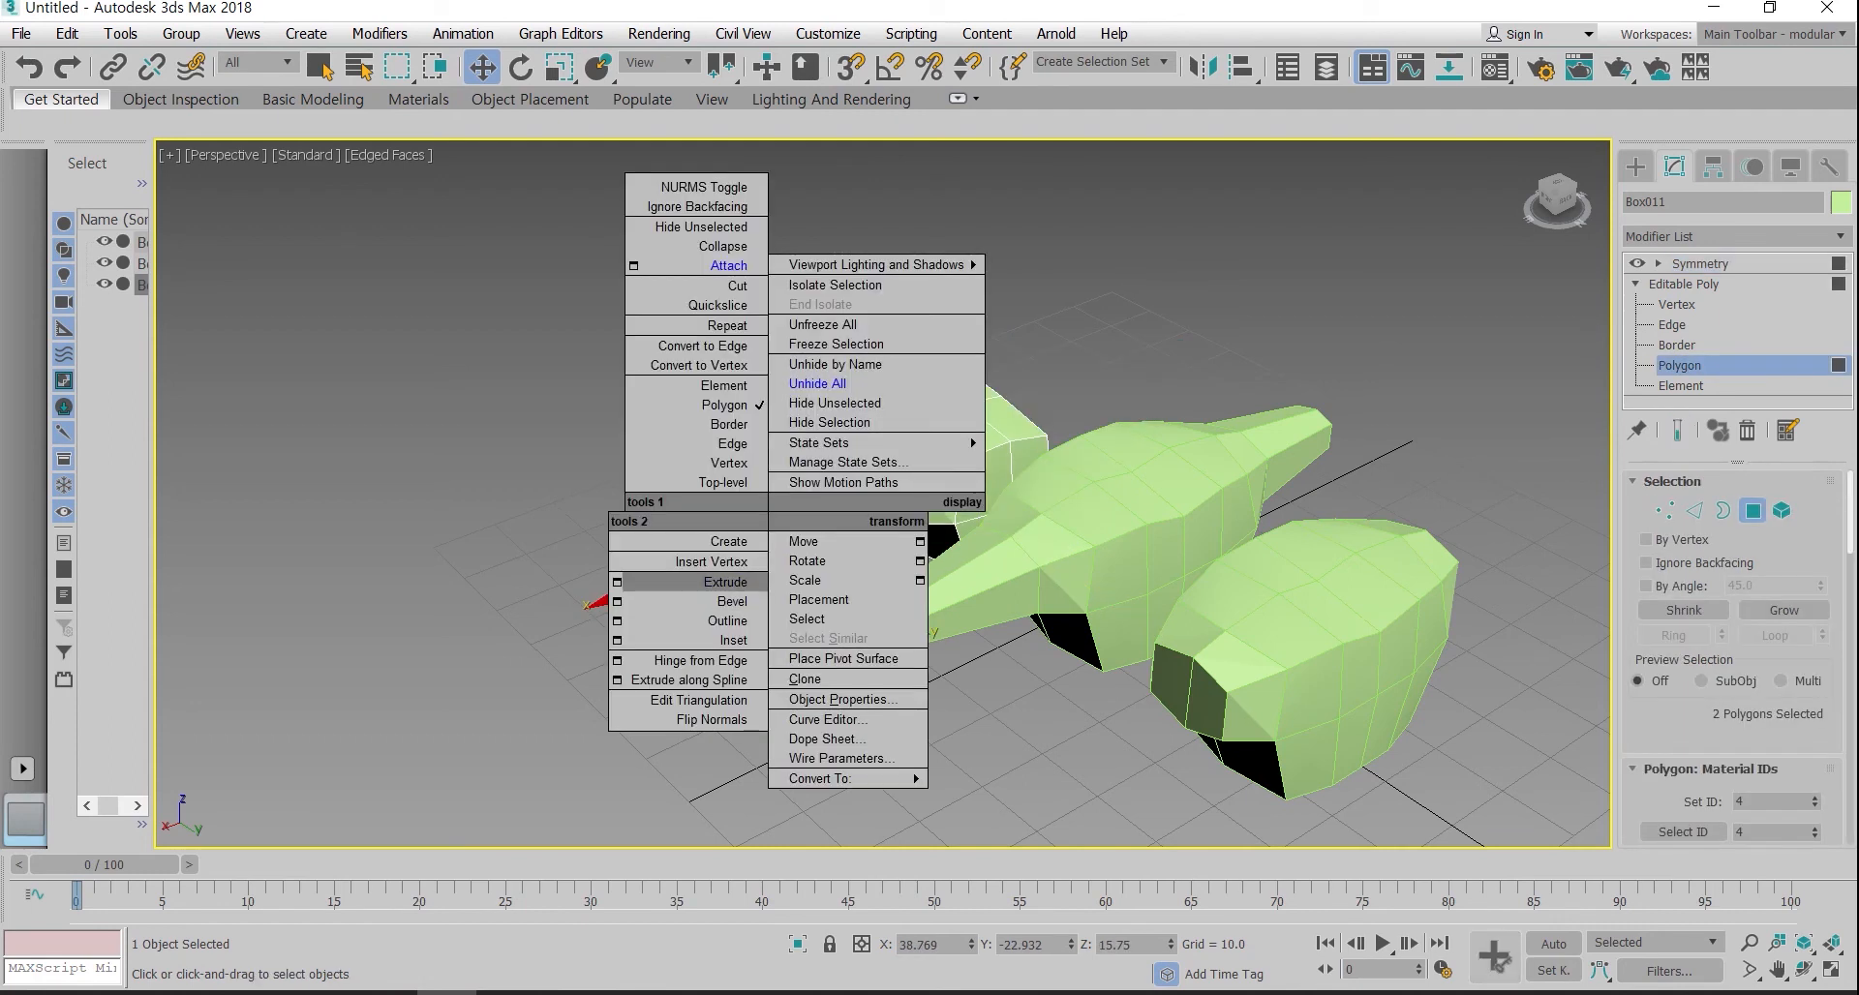
{"action": "left_click", "coordinate": [689, 582]}
{"action": "left_click_drag", "start_coordinate": [789, 528], "coordinate": [796, 474]}
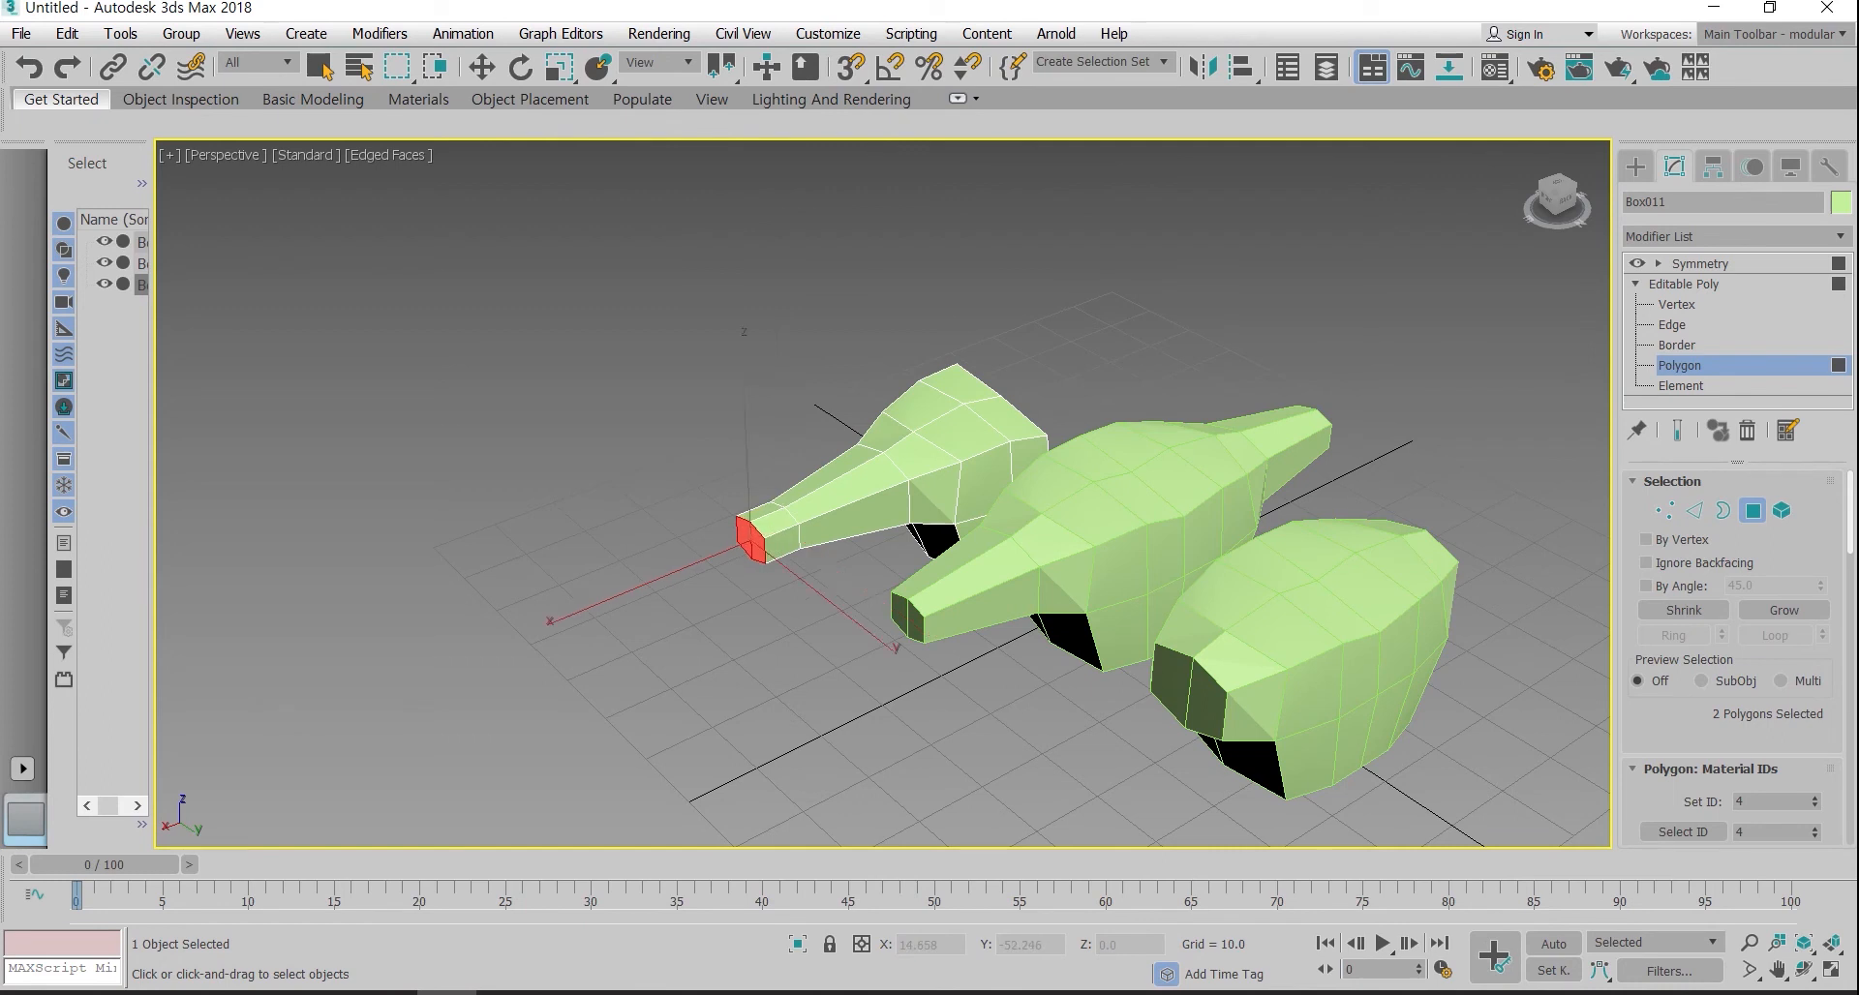
{"action": "key", "text": "r"}
{"action": "left_click_drag", "start_coordinate": [745, 542], "coordinate": [746, 523]}
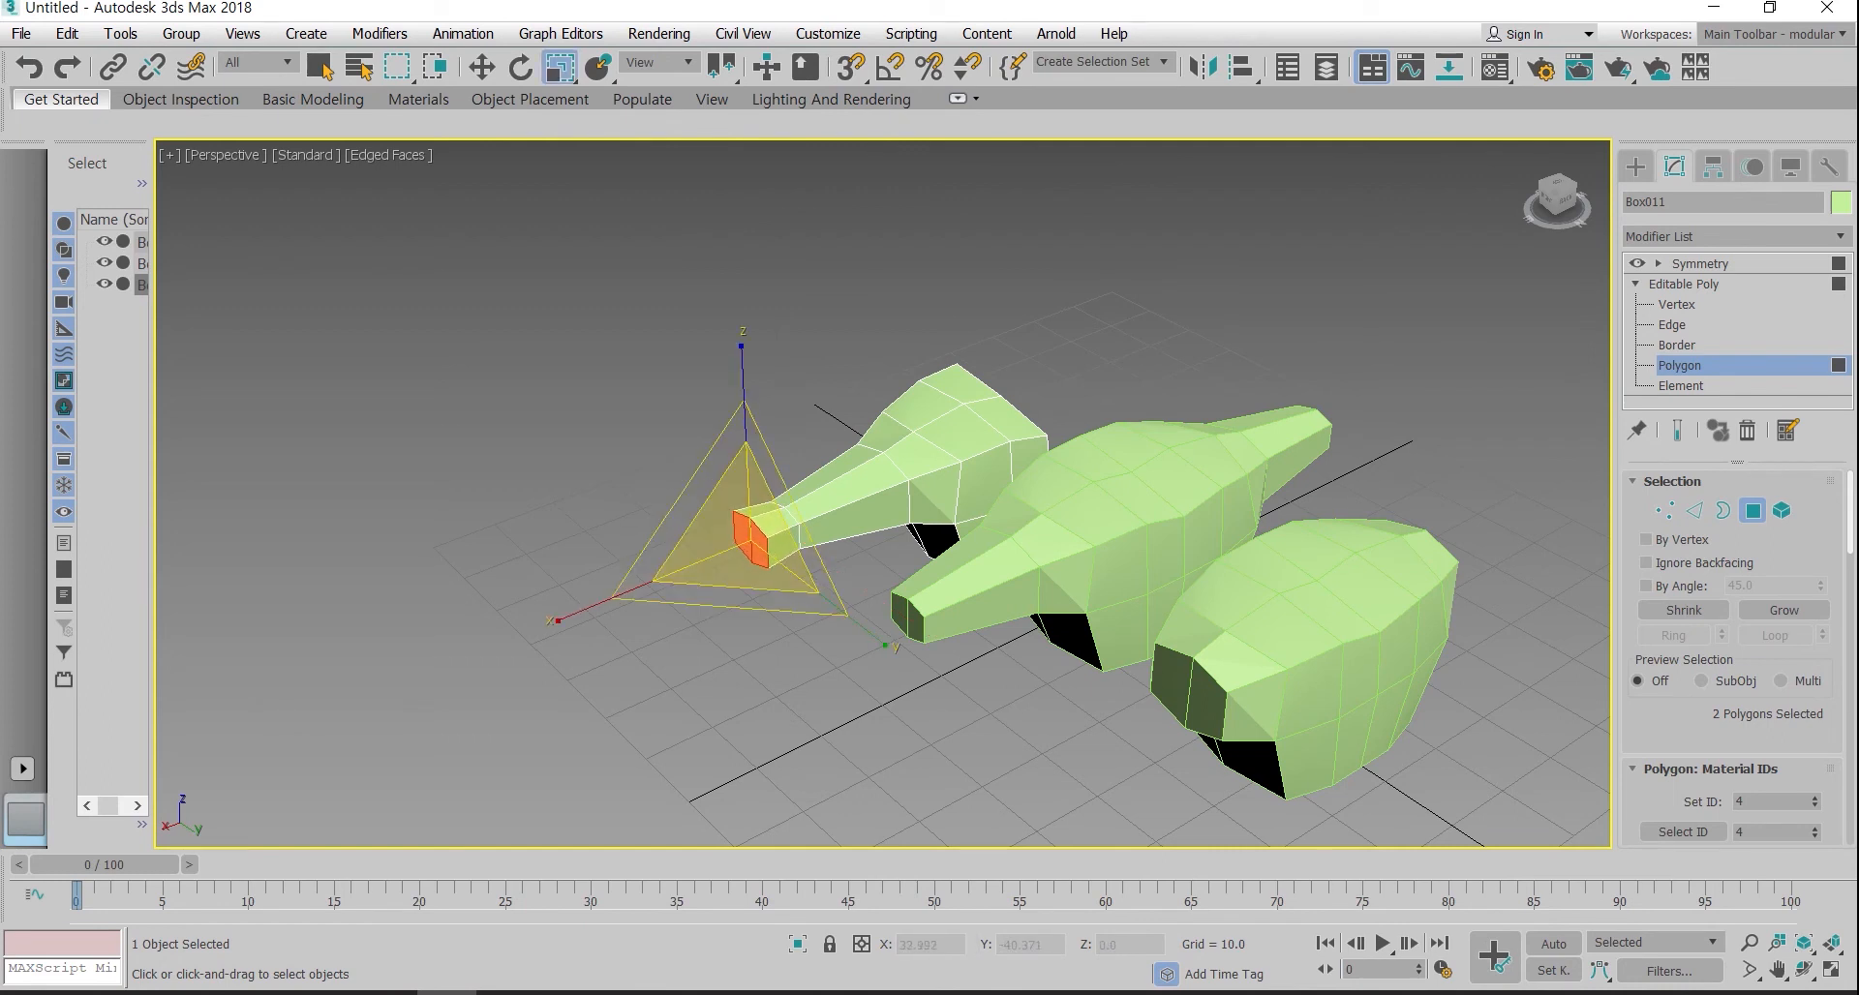
Step: Leave polygon editing and copy the body with the flared arm ends along negative Y as a fourth stage
{"action": "key", "text": "4"}
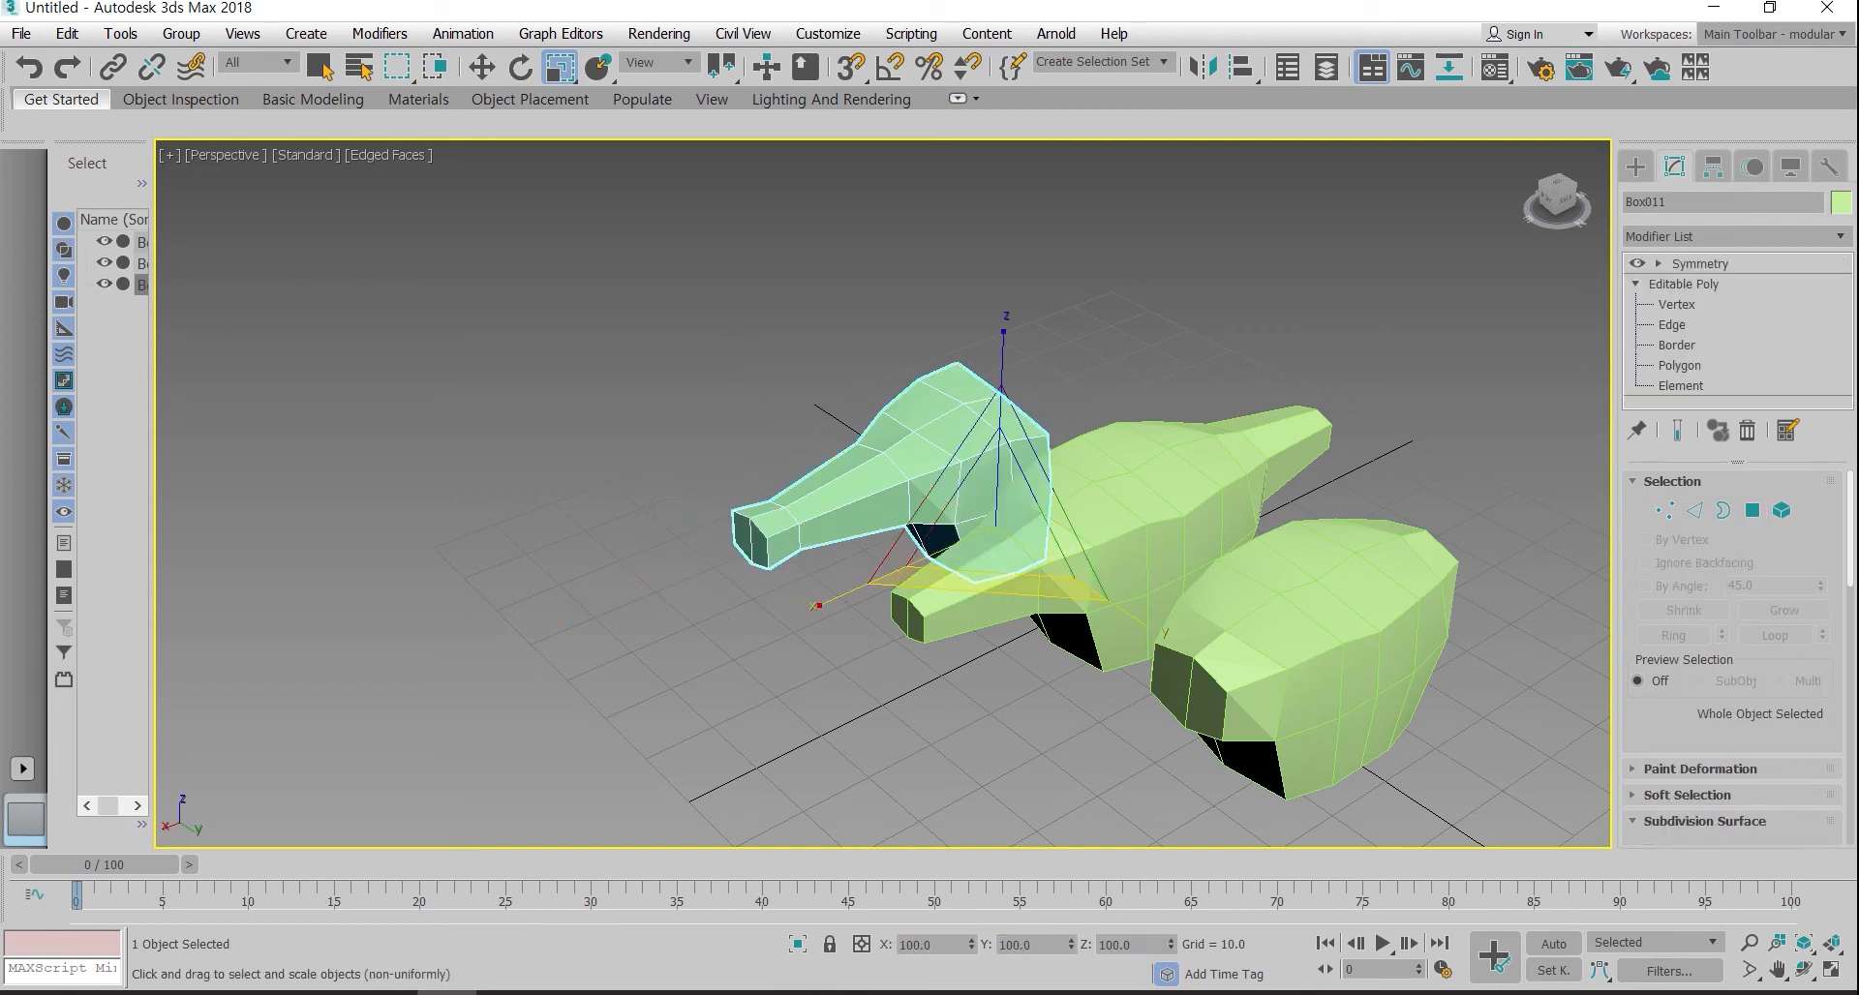
{"action": "key", "text": "w"}
{"action": "left_click_drag", "start_coordinate": [1103, 602], "coordinate": [1004, 523], "text": "shift"}
{"action": "left_click", "coordinate": [930, 603]}
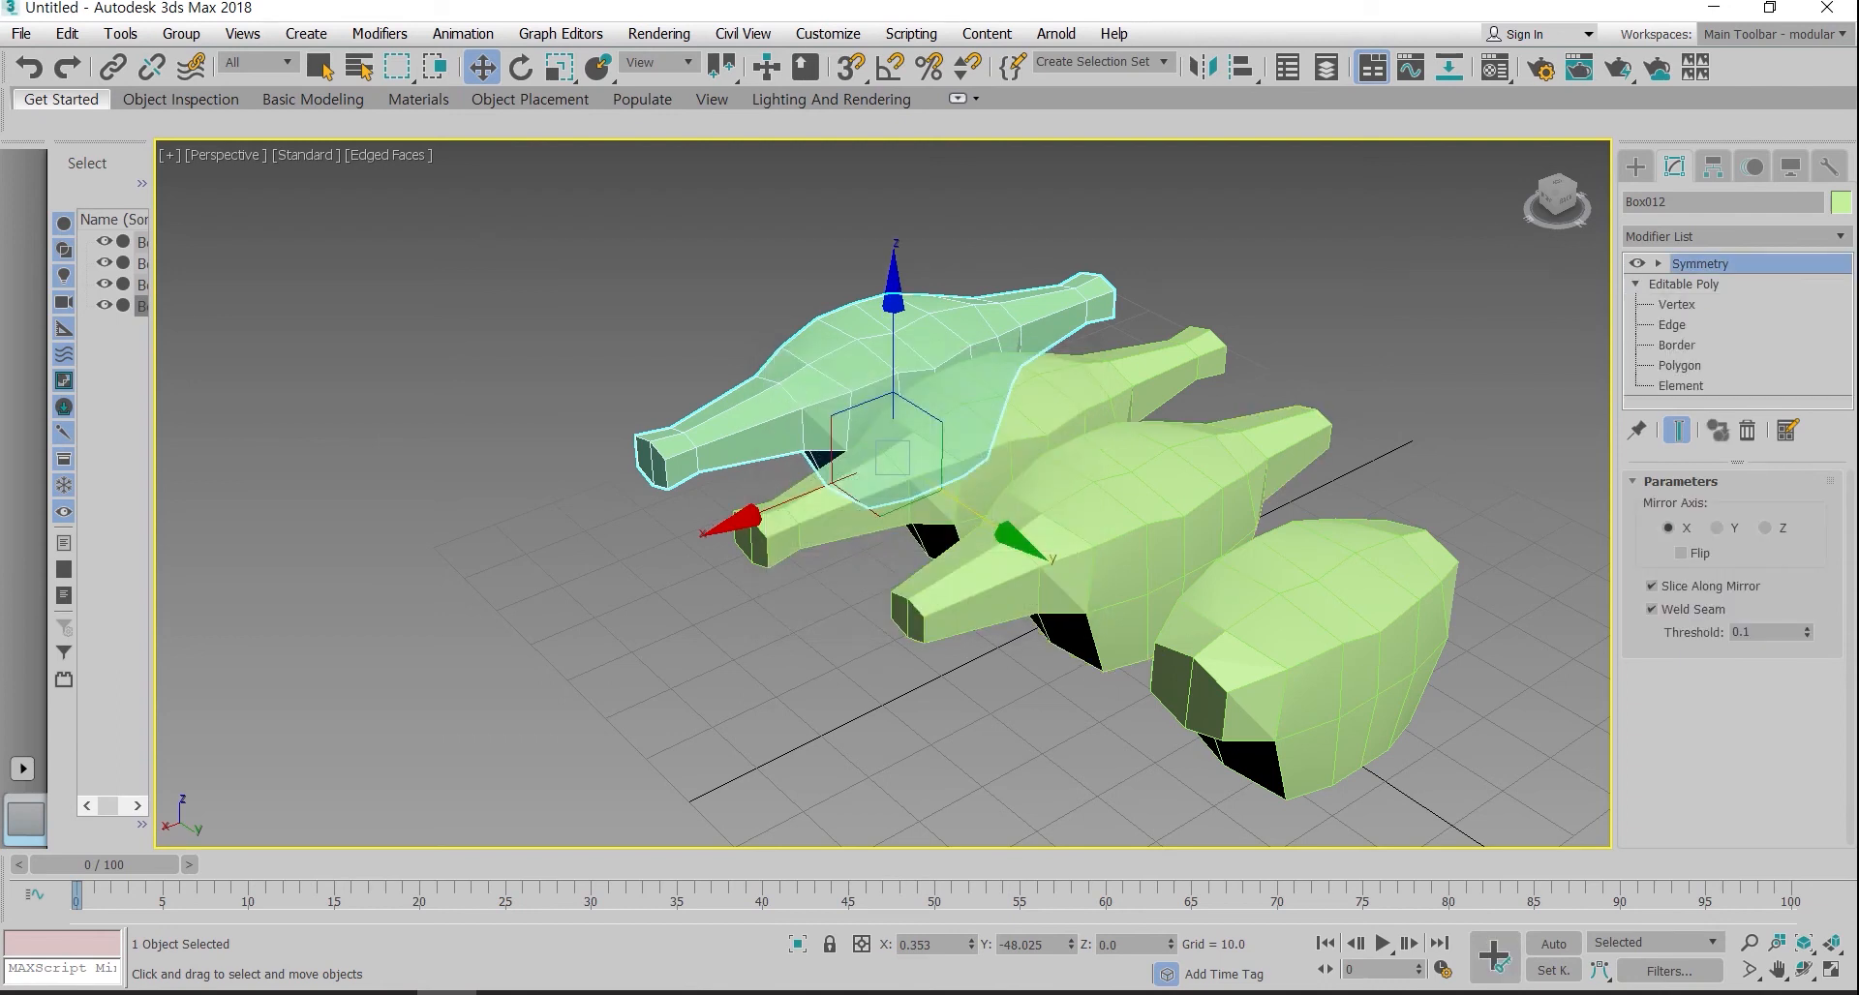
Step: On the new copy, extrude the arm's two end polygons into a forearm and scale the end down
{"action": "left_click", "coordinate": [1679, 365]}
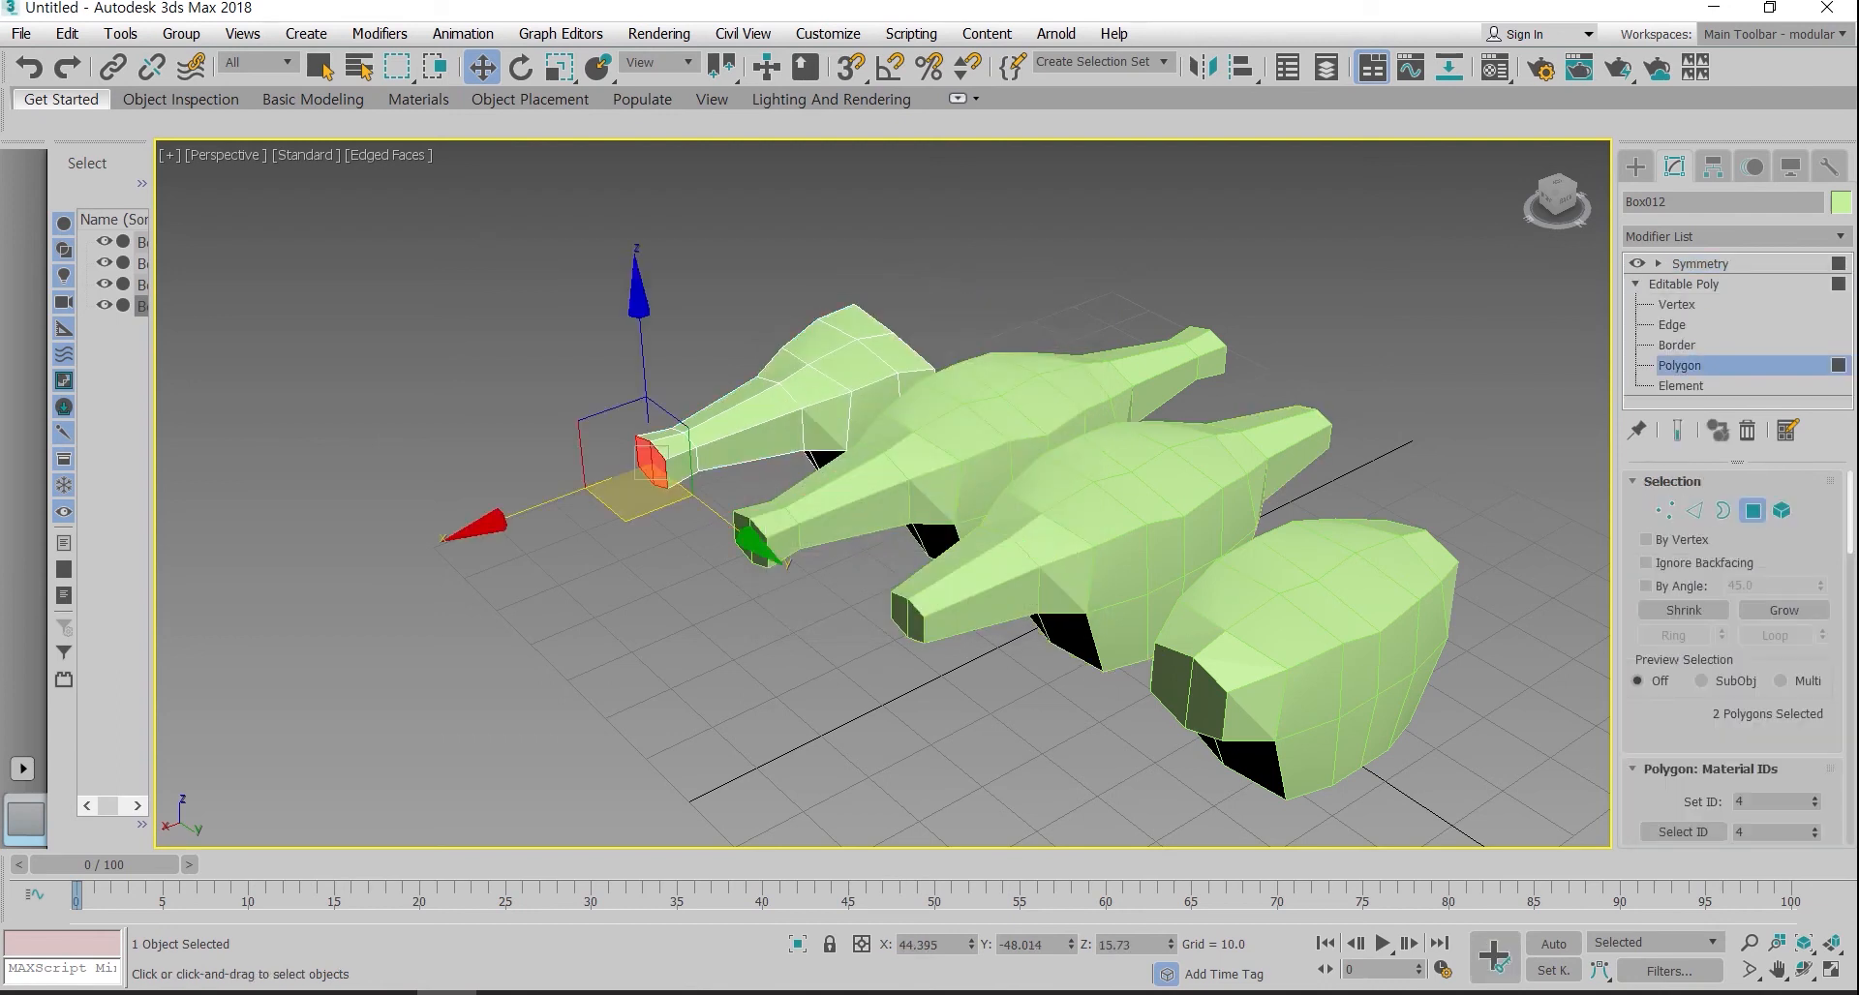
{"action": "right_click", "coordinate": [637, 454]}
{"action": "left_click", "coordinate": [571, 524]}
{"action": "left_click_drag", "start_coordinate": [652, 469], "coordinate": [644, 380]}
{"action": "key", "text": "r"}
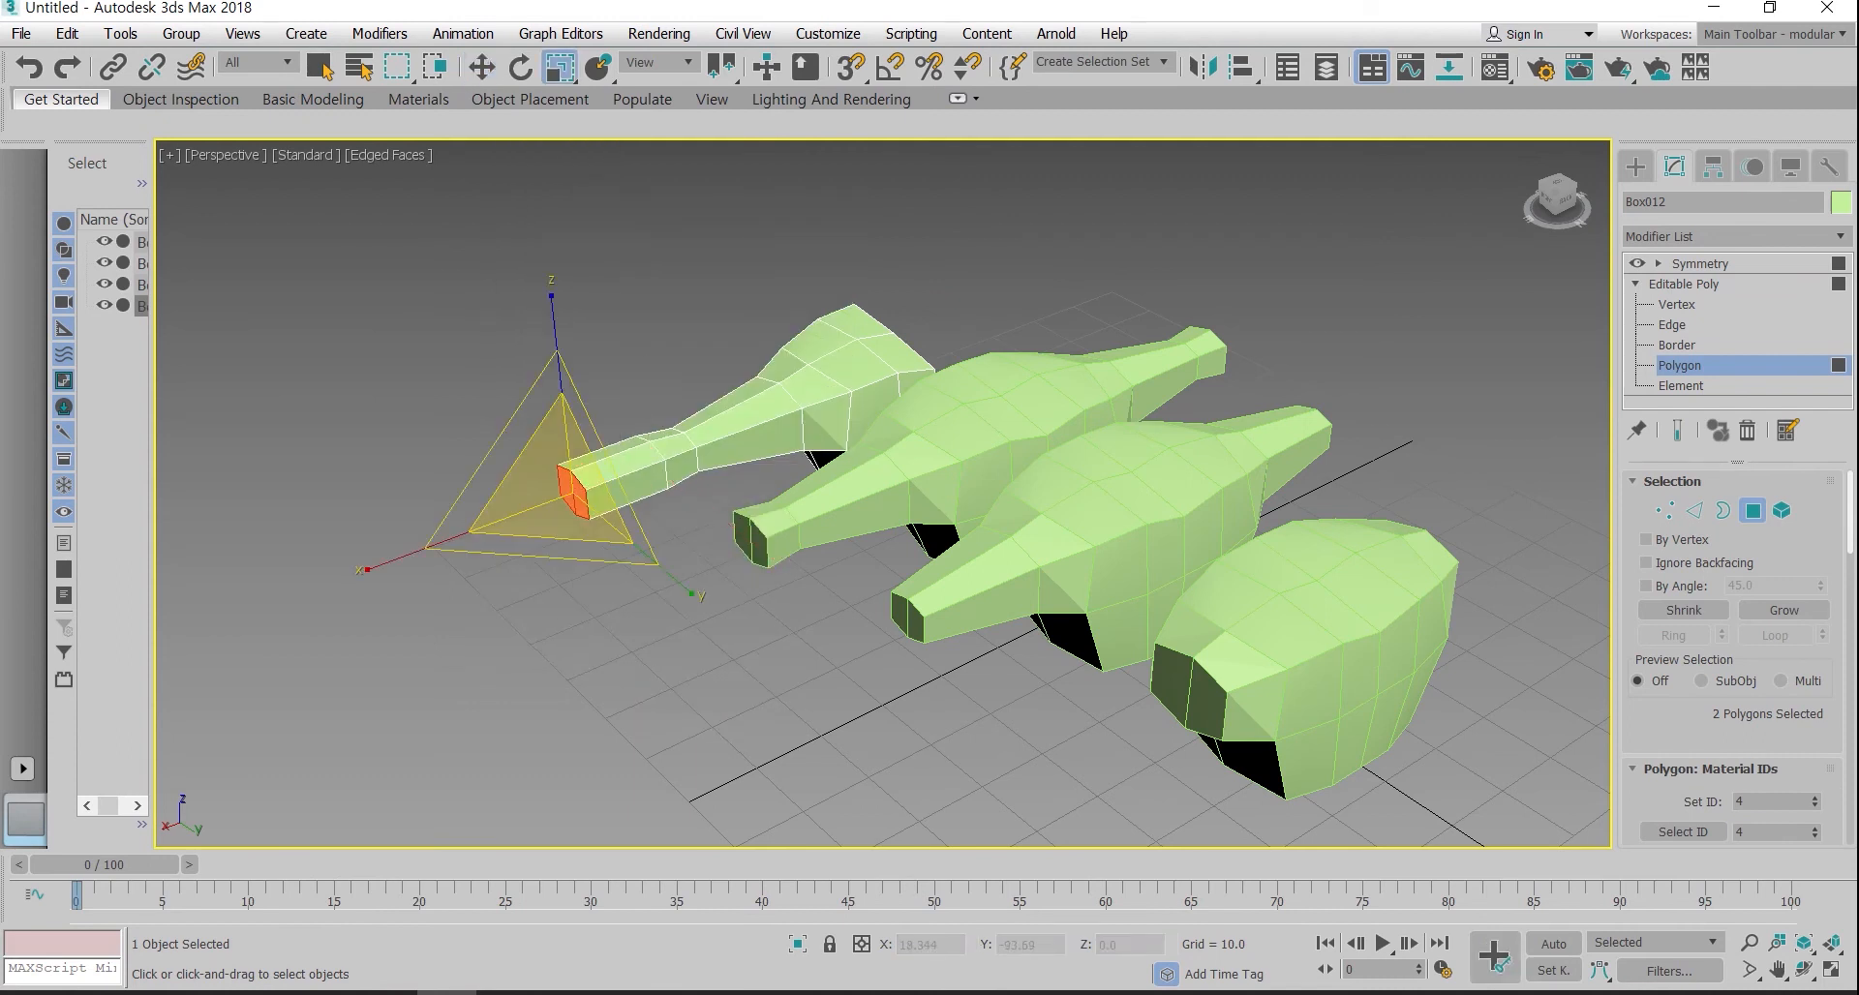
{"action": "left_click_drag", "start_coordinate": [564, 506], "coordinate": [583, 575]}
{"action": "mouse_move", "coordinate": [707, 765]}
{"action": "middle_mouse_down", "text": "alt"}
{"action": "mouse_move", "coordinate": [823, 842]}
{"action": "mouse_move", "coordinate": [823, 620]}
{"action": "mouse_move", "coordinate": [619, 581]}
{"action": "middle_mouse_up", "text": "alt"}
{"action": "mouse_move", "coordinate": [927, 554]}
{"action": "left_mouse_down"}
{"action": "mouse_move", "coordinate": [852, 599]}
{"action": "mouse_move", "coordinate": [879, 607]}
{"action": "left_mouse_up"}
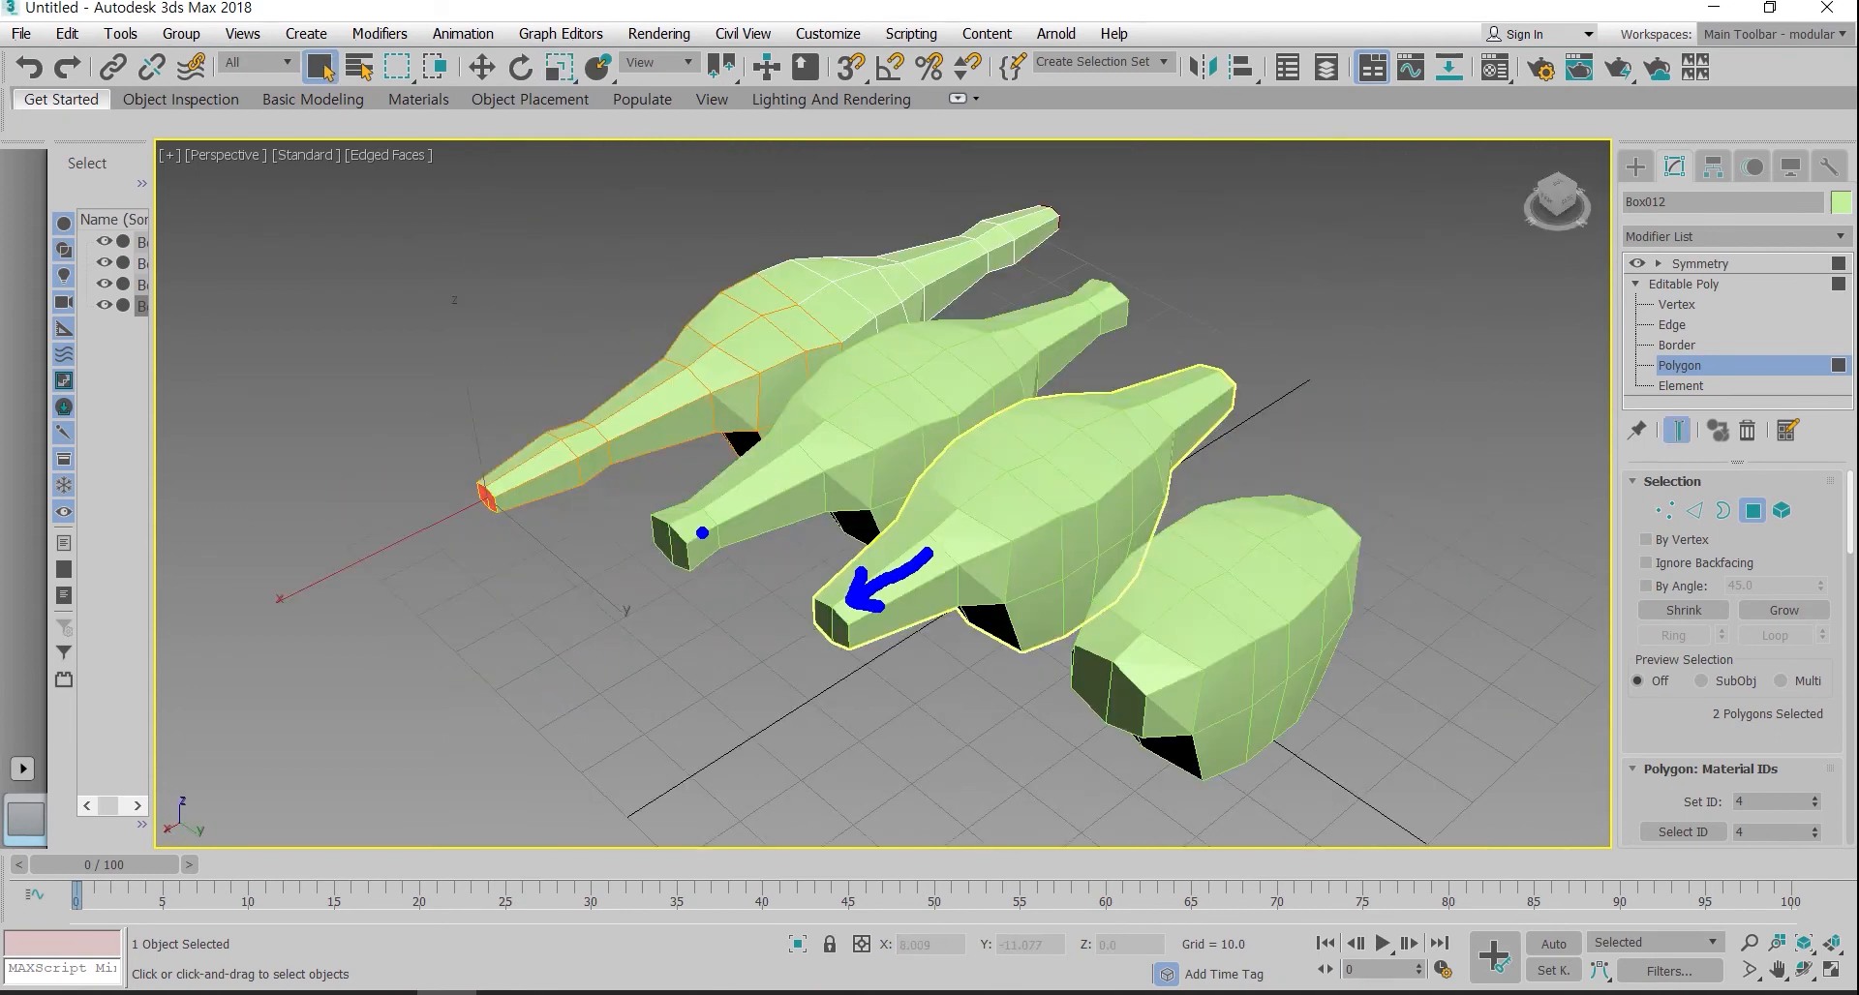
{"action": "left_click_drag", "start_coordinate": [706, 515], "coordinate": [666, 529]}
{"action": "left_click_drag", "start_coordinate": [664, 513], "coordinate": [668, 542]}
{"action": "left_click_drag", "start_coordinate": [567, 455], "coordinate": [509, 481]}
{"action": "mouse_move", "coordinate": [513, 464]}
{"action": "left_mouse_down"}
{"action": "mouse_move", "coordinate": [502, 489]}
{"action": "mouse_move", "coordinate": [531, 501]}
{"action": "left_mouse_up"}
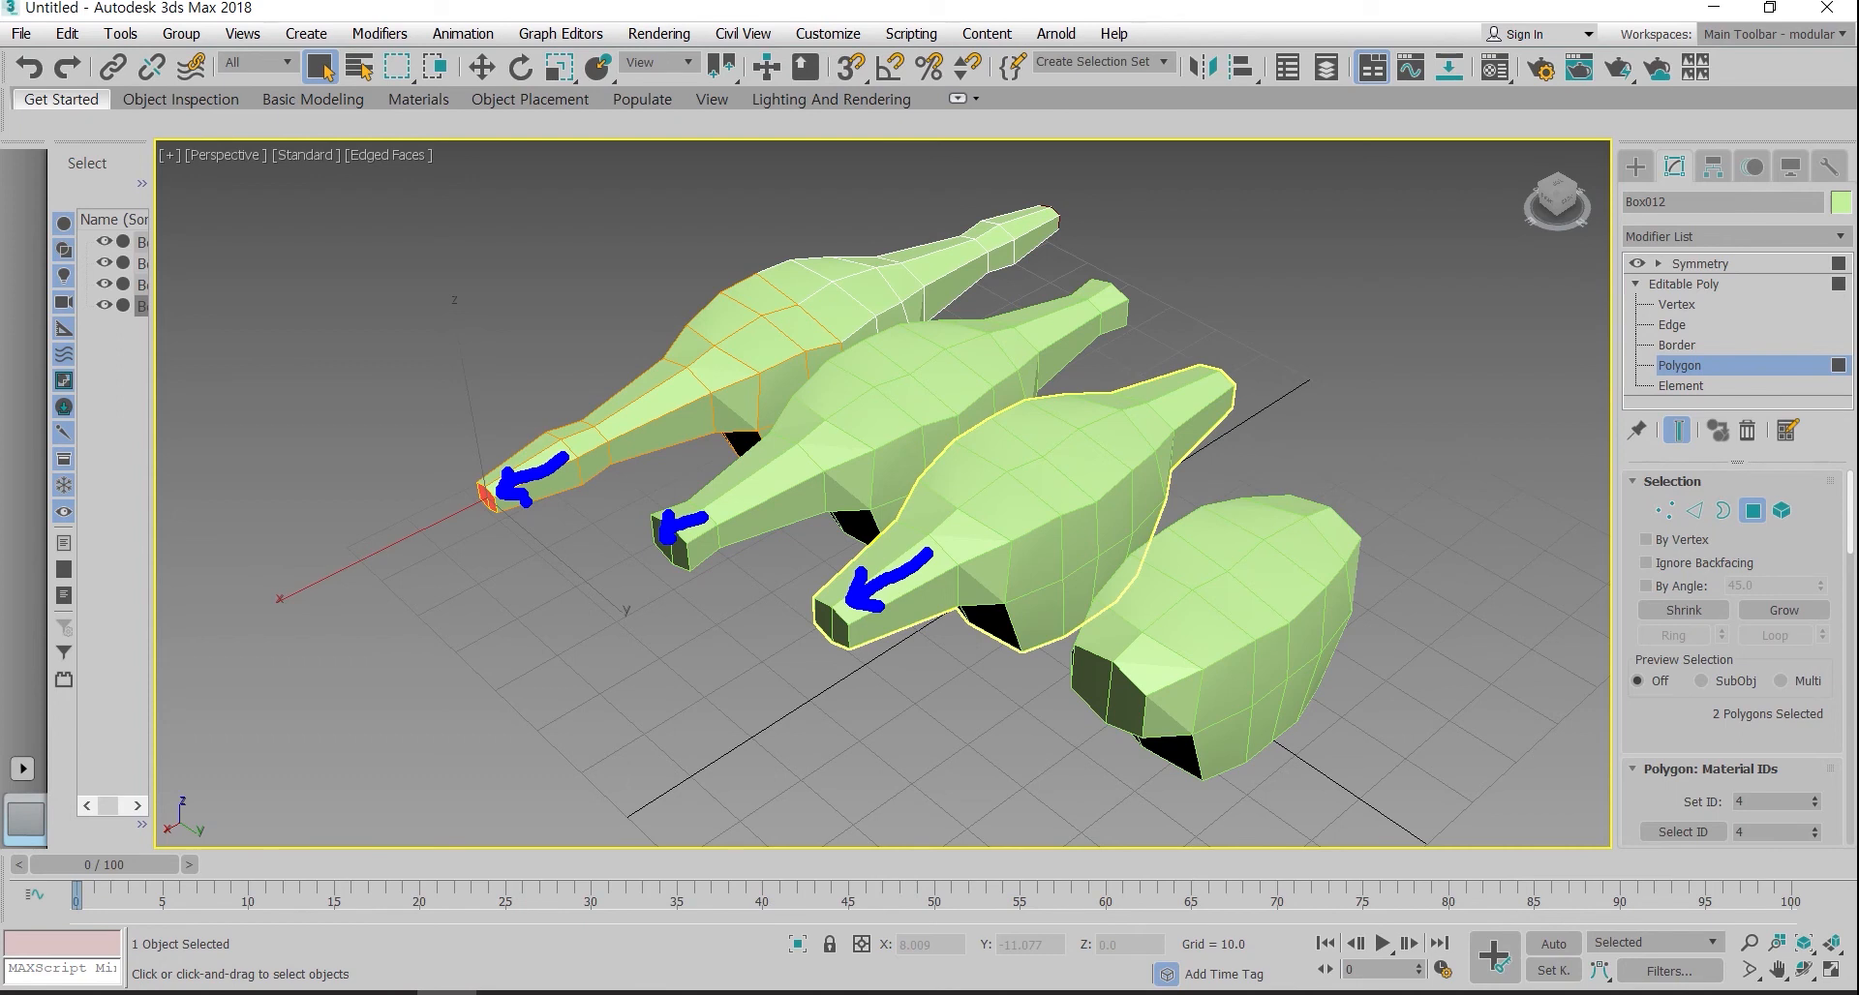
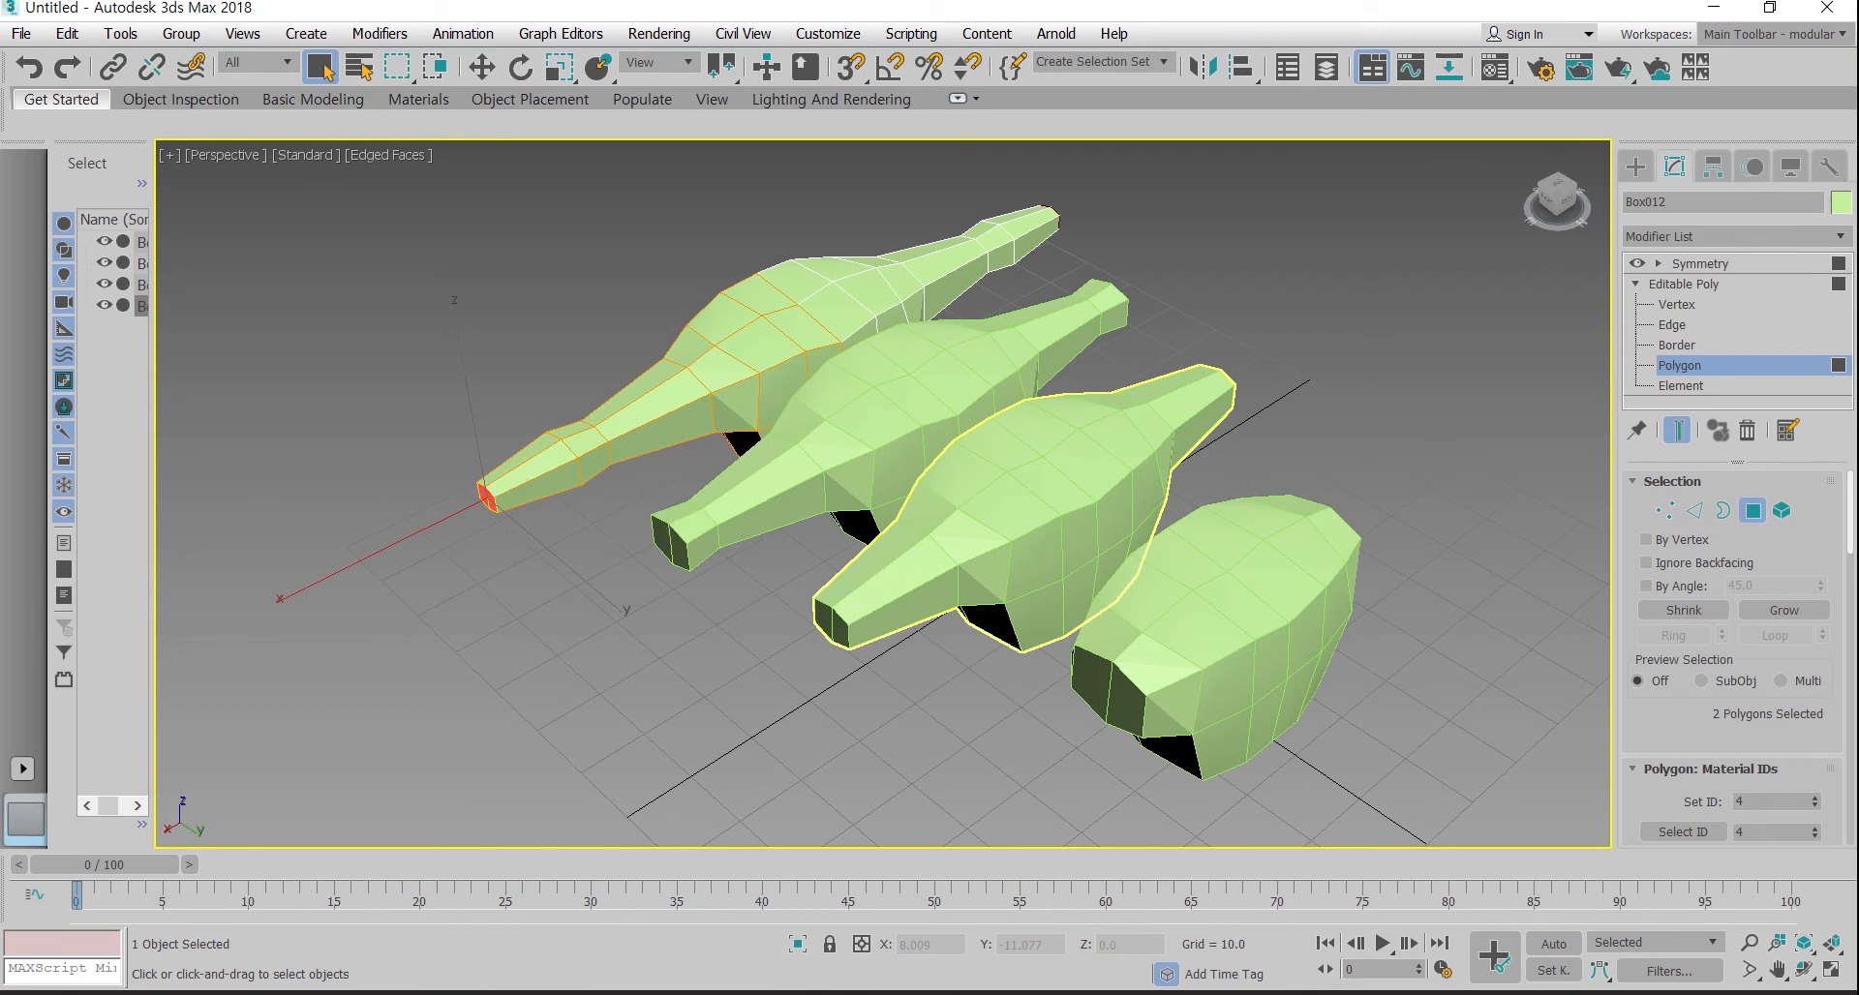
Step: Leave polygon editing and delete the three earlier body stages, keeping only the one with full forearms
{"action": "mouse_move", "coordinate": [871, 484]}
{"action": "middle_mouse_down", "text": "alt"}
{"action": "mouse_move", "coordinate": [1017, 465]}
{"action": "mouse_move", "coordinate": [833, 348]}
{"action": "middle_mouse_up", "text": "alt"}
{"action": "right_click", "coordinate": [923, 445]}
{"action": "mouse_move", "coordinate": [1006, 692]}
{"action": "left_click", "coordinate": [1161, 714]}
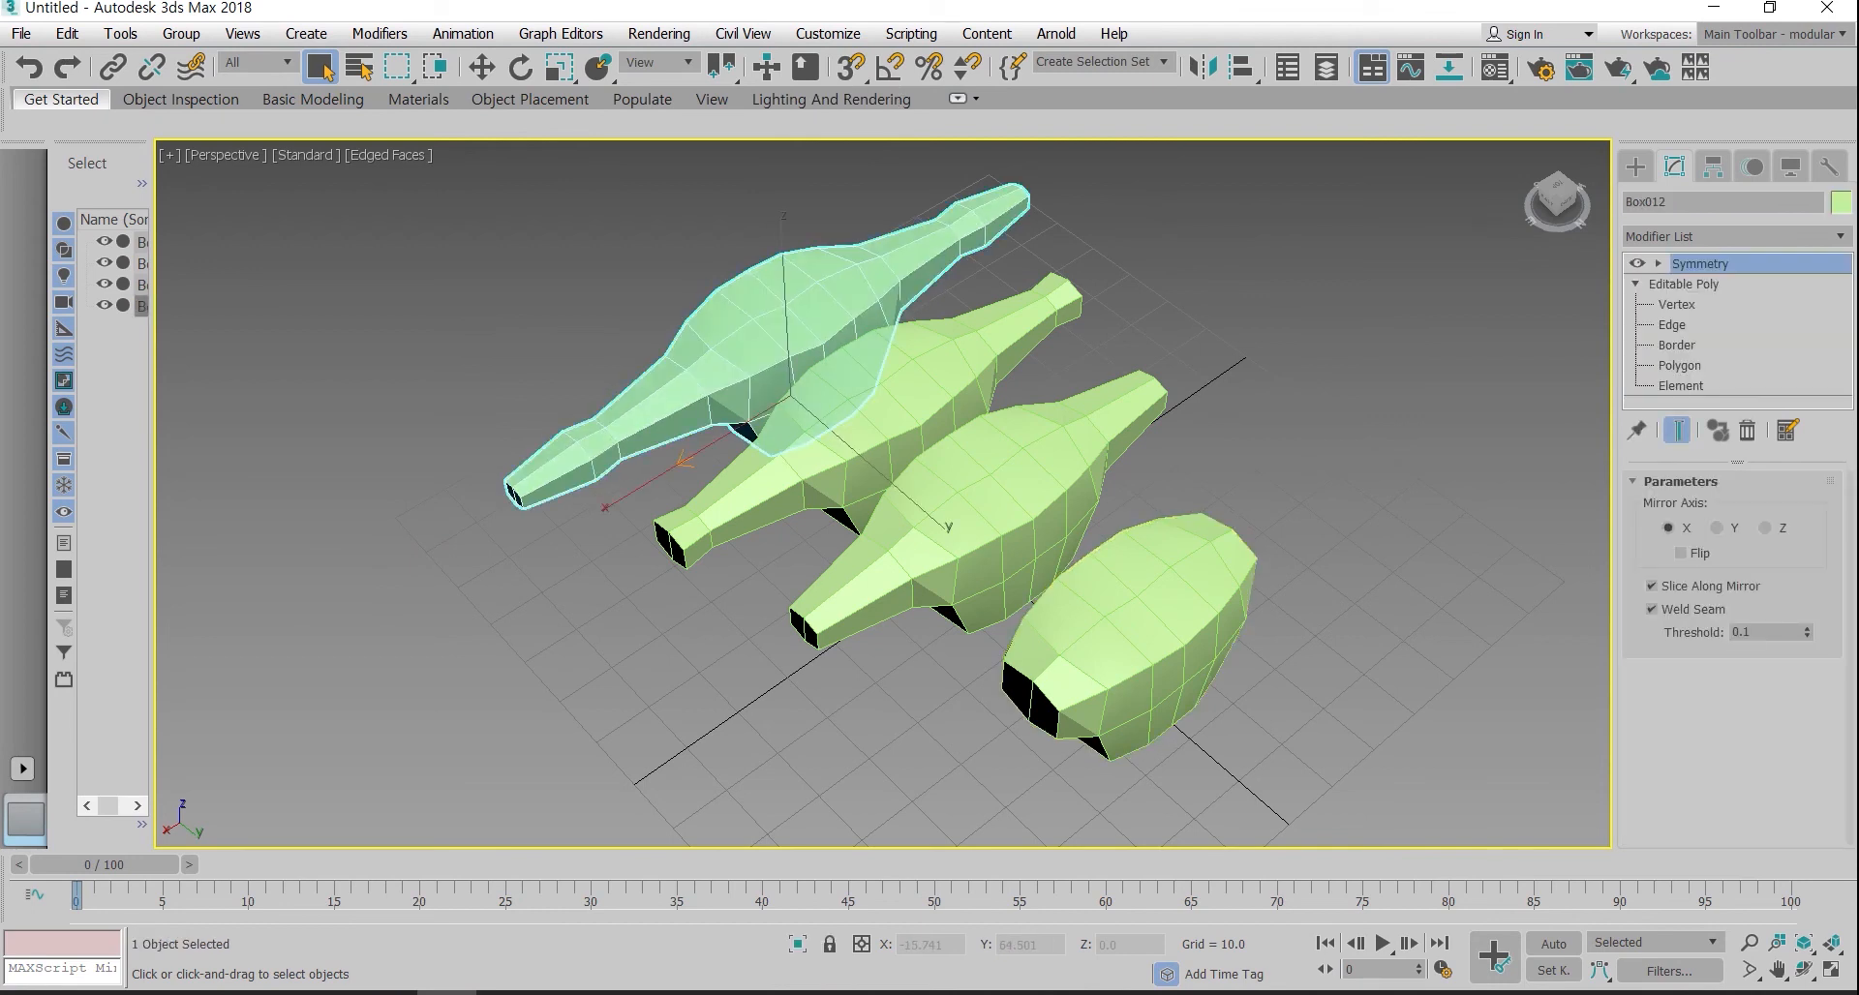
{"action": "left_click_drag", "start_coordinate": [1352, 761], "coordinate": [983, 303]}
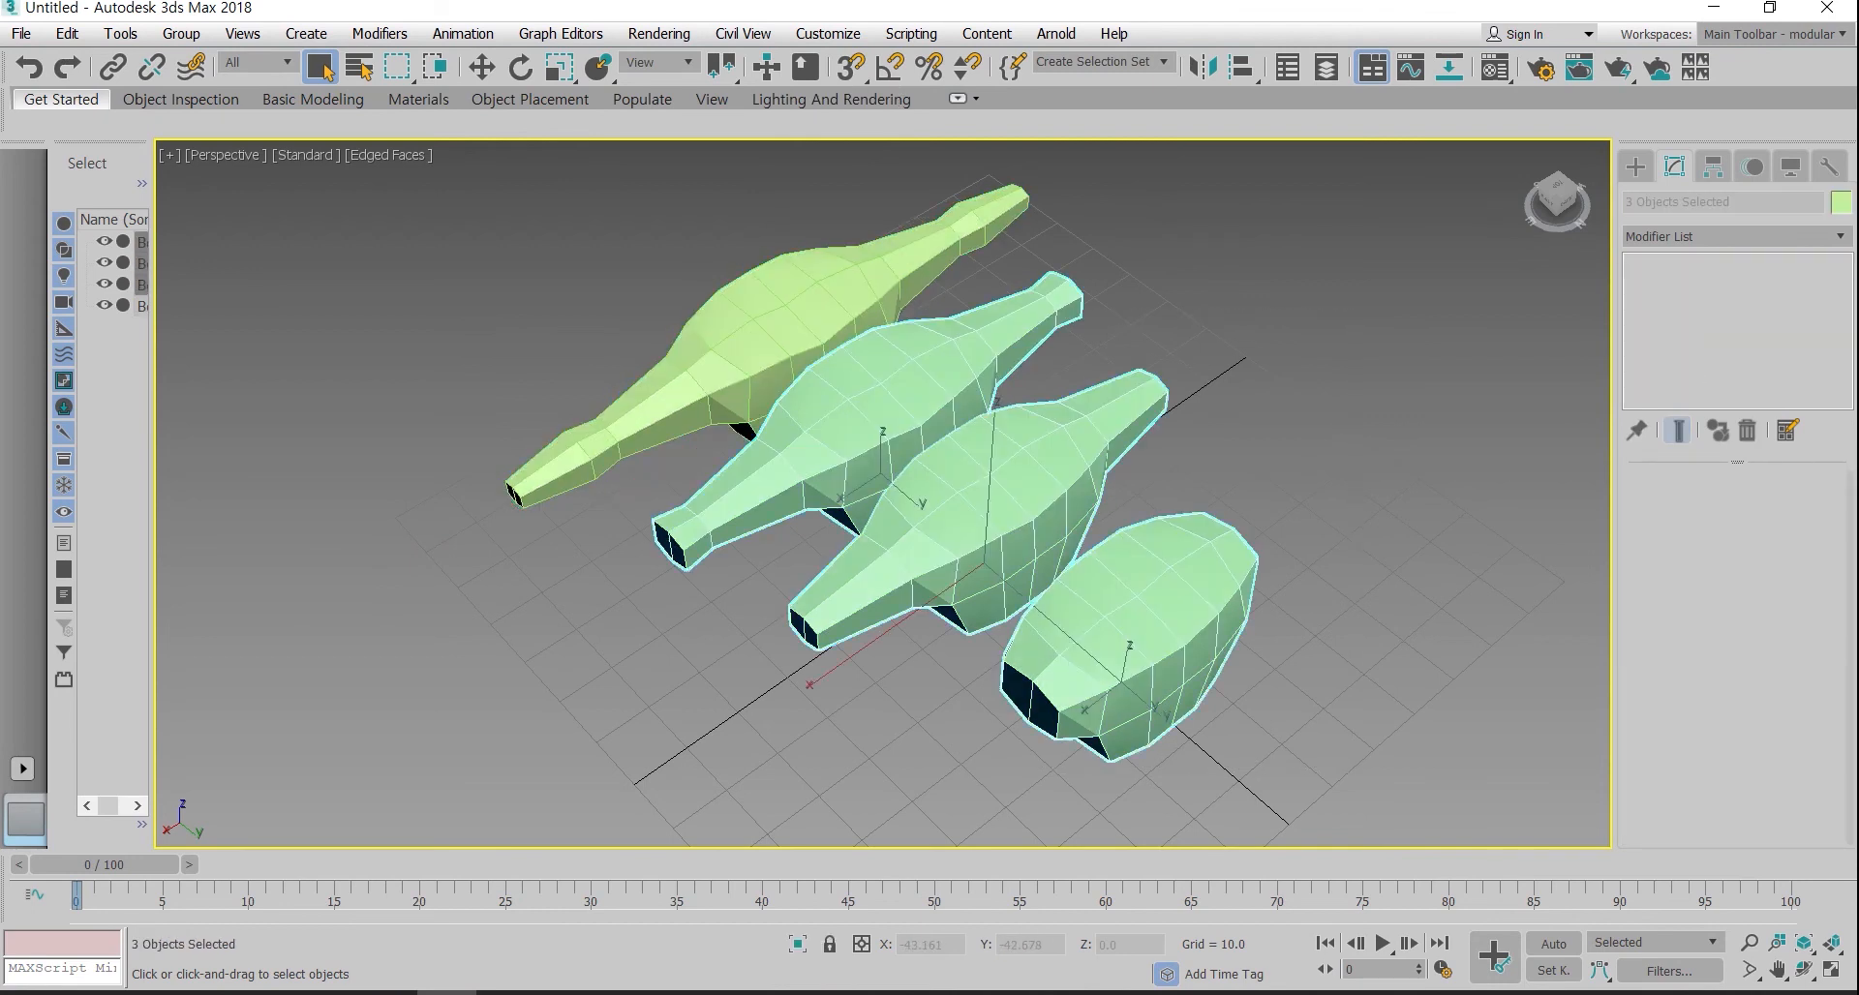
{"action": "key", "text": "Delete"}
Step: Turn on angle snap and move the remaining body forward along Y toward the grid origin
{"action": "key", "text": "a"}
{"action": "left_click", "coordinate": [800, 417]}
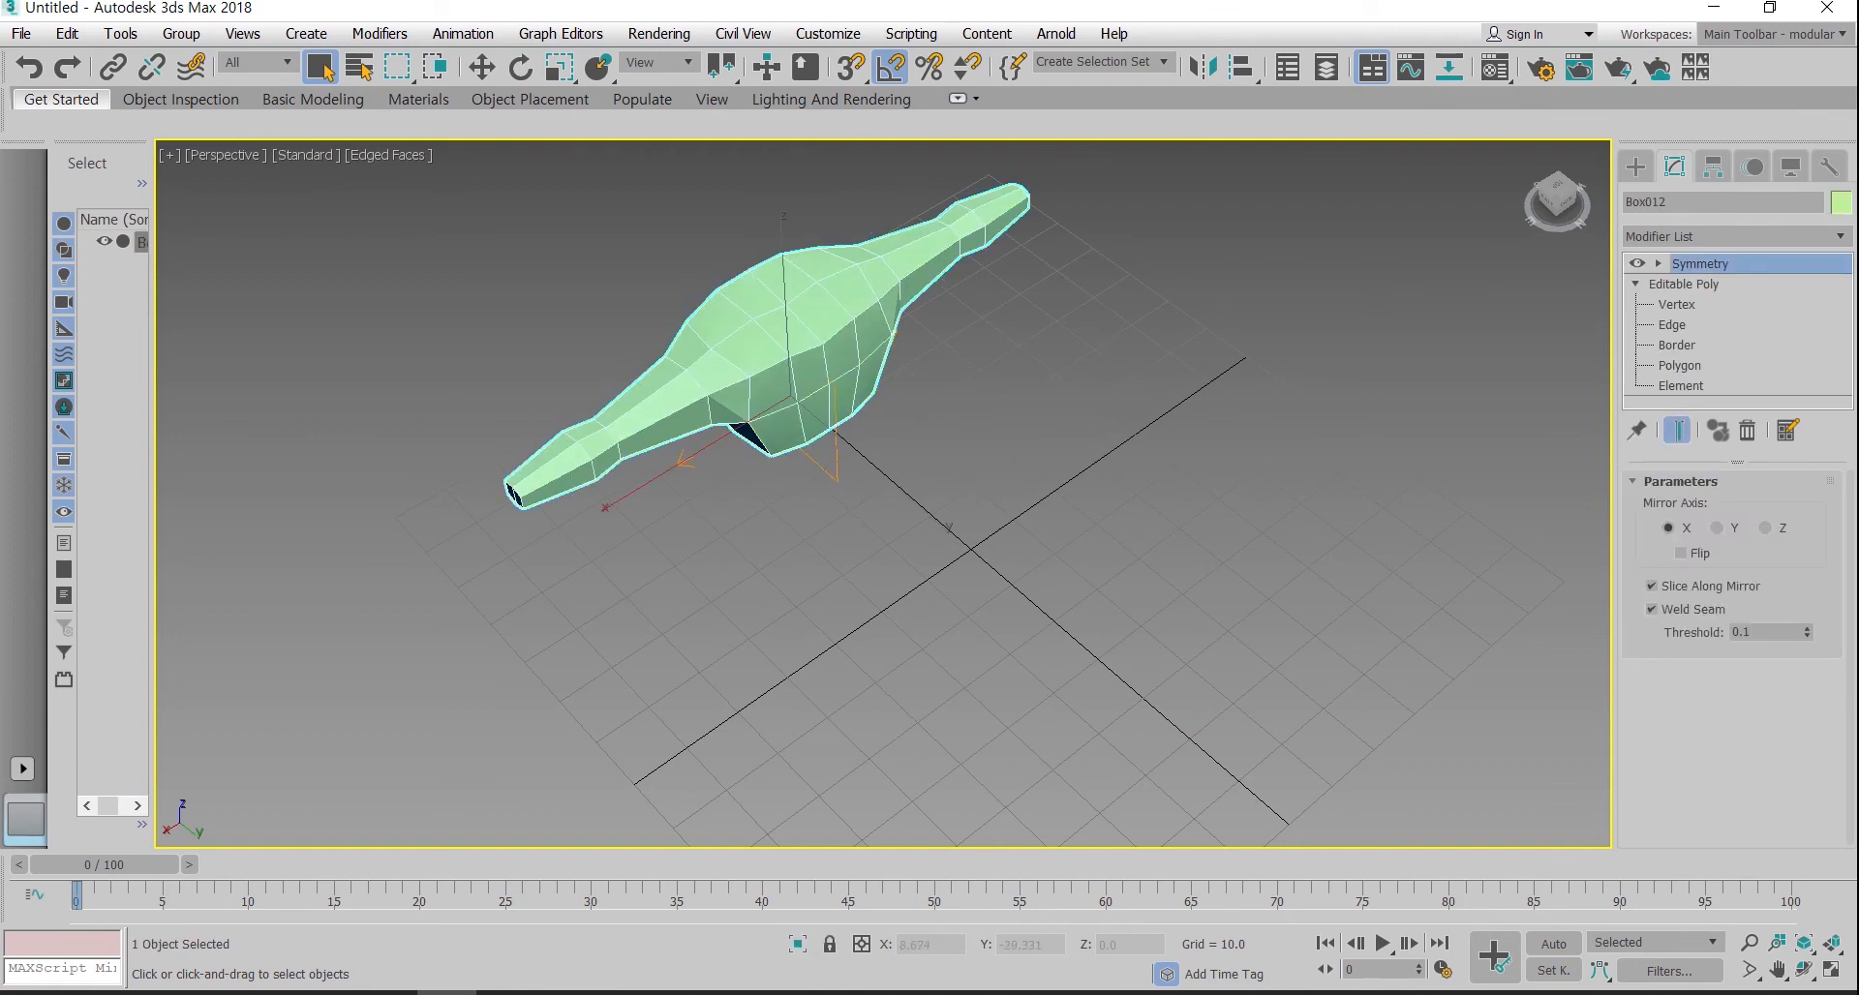
{"action": "key", "text": "w"}
{"action": "left_click_drag", "start_coordinate": [871, 465], "coordinate": [1017, 593]}
{"action": "middle_click_drag", "start_coordinate": [1017, 592], "coordinate": [910, 474], "text": "alt"}
{"action": "scroll", "coordinate": [910, 474], "scroll_direction": "up", "scroll_amount": 4}
{"action": "mouse_move", "coordinate": [1084, 484]}
{"action": "middle_mouse_down", "text": "alt"}
{"action": "mouse_move", "coordinate": [1006, 561]}
{"action": "mouse_move", "coordinate": [1056, 537]}
{"action": "mouse_move", "coordinate": [1060, 504]}
{"action": "middle_mouse_up", "text": "alt"}
{"action": "scroll", "coordinate": [1055, 537], "scroll_direction": "down", "scroll_amount": 4}
{"action": "scroll", "coordinate": [1029, 509], "scroll_direction": "up", "scroll_amount": 2}
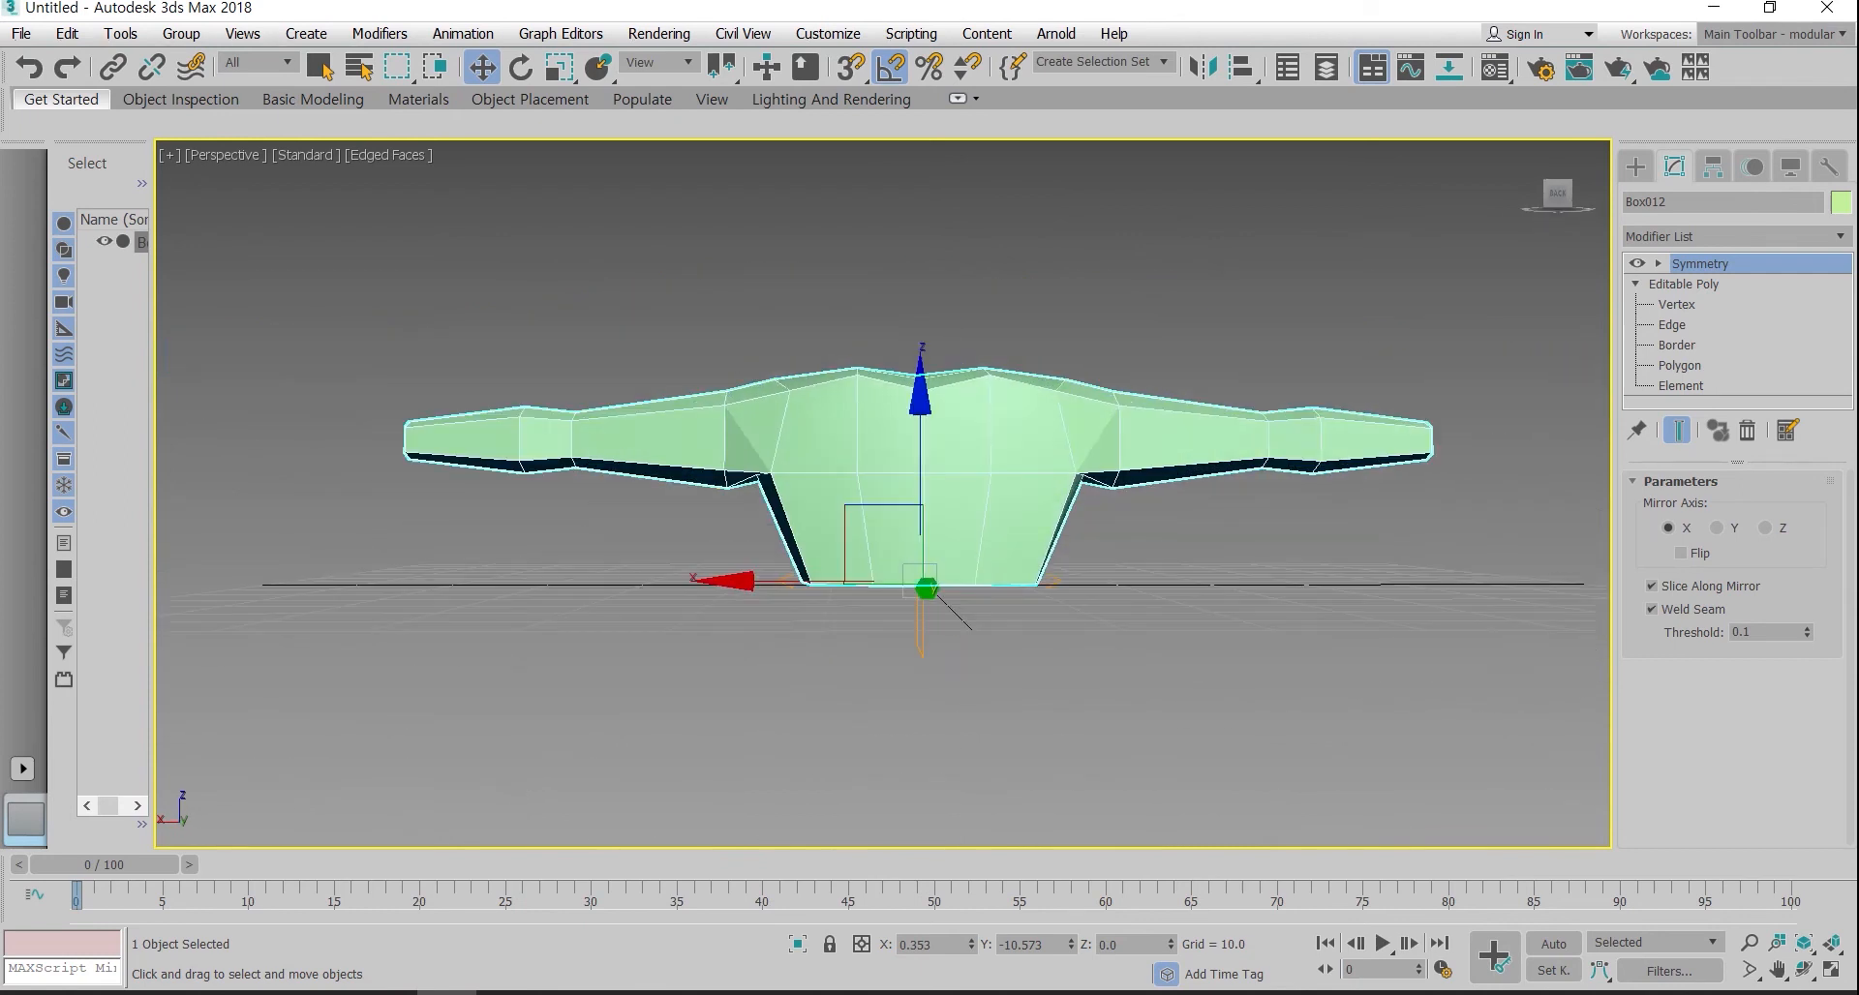
Step: Select the torso's 18 polygons without the arm and try scaling them down slightly
{"action": "left_click", "coordinate": [1679, 365]}
{"action": "left_click_drag", "start_coordinate": [830, 283], "coordinate": [1014, 624]}
{"action": "scroll", "coordinate": [872, 542], "scroll_direction": "up", "scroll_amount": 2}
{"action": "key", "text": "r"}
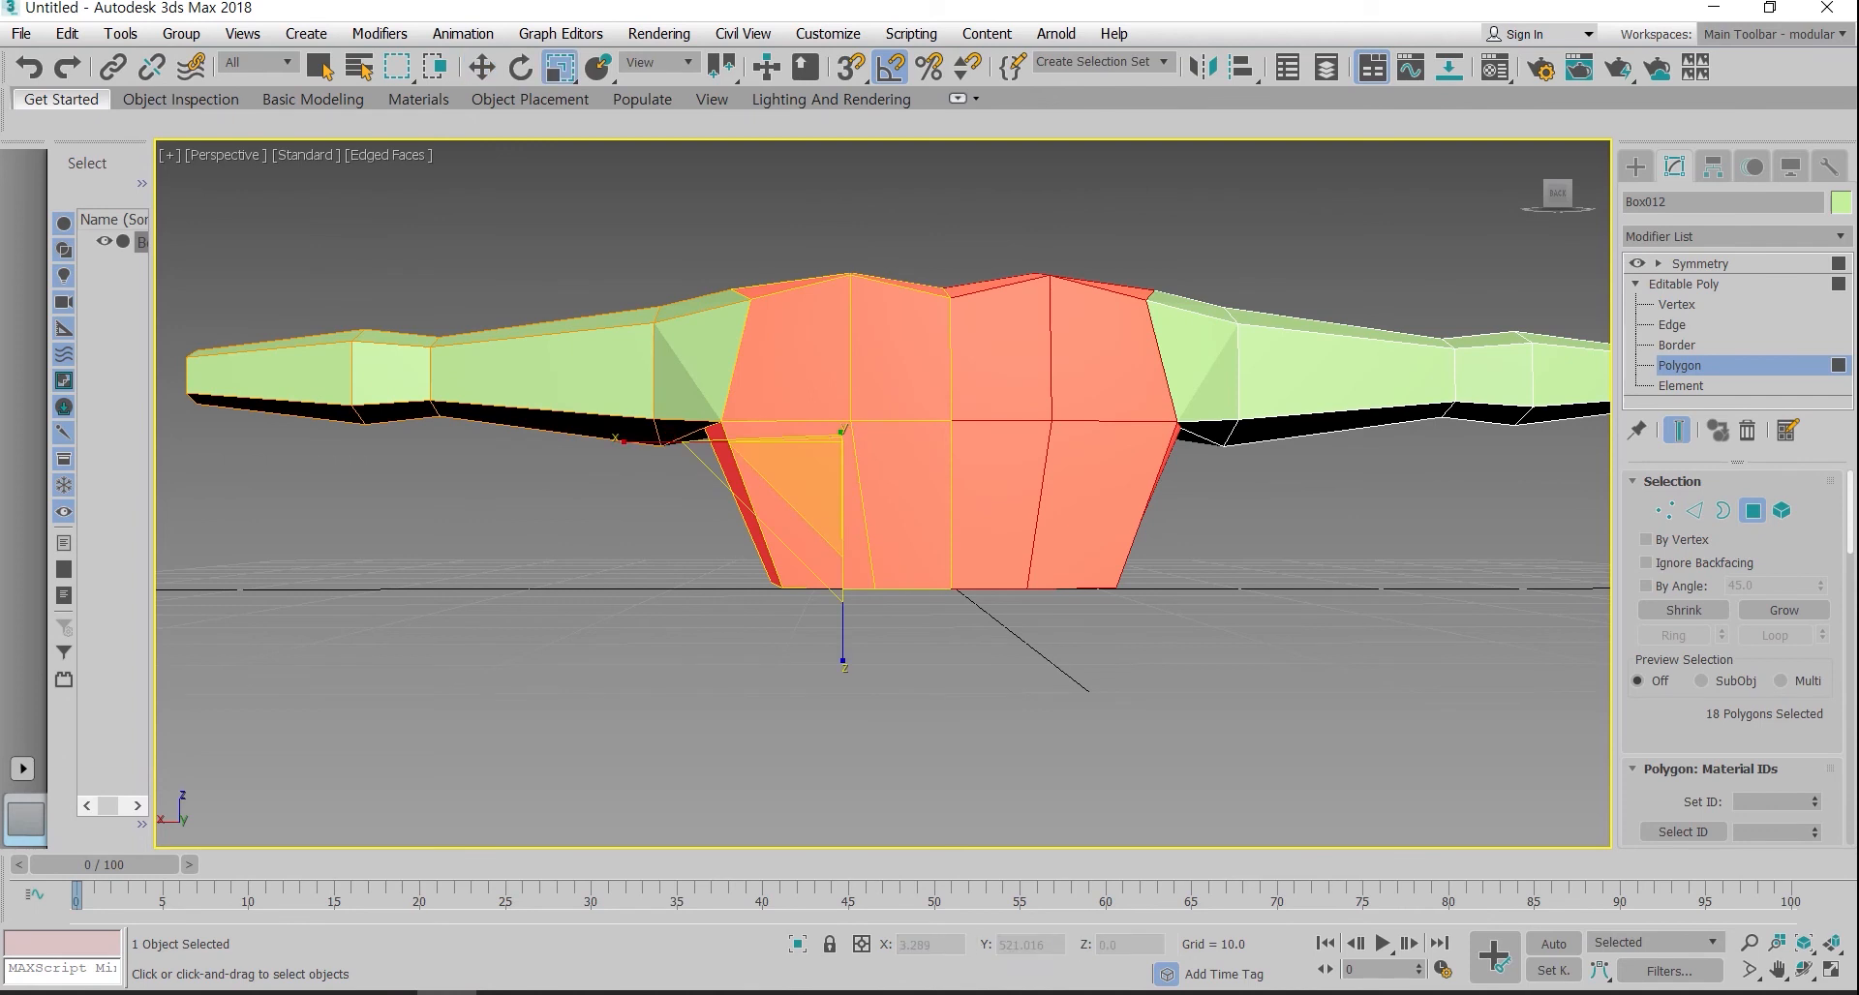
{"action": "mouse_move", "coordinate": [806, 478]}
{"action": "left_mouse_down"}
{"action": "mouse_move", "coordinate": [805, 498]}
{"action": "mouse_move", "coordinate": [805, 478]}
{"action": "left_mouse_up"}
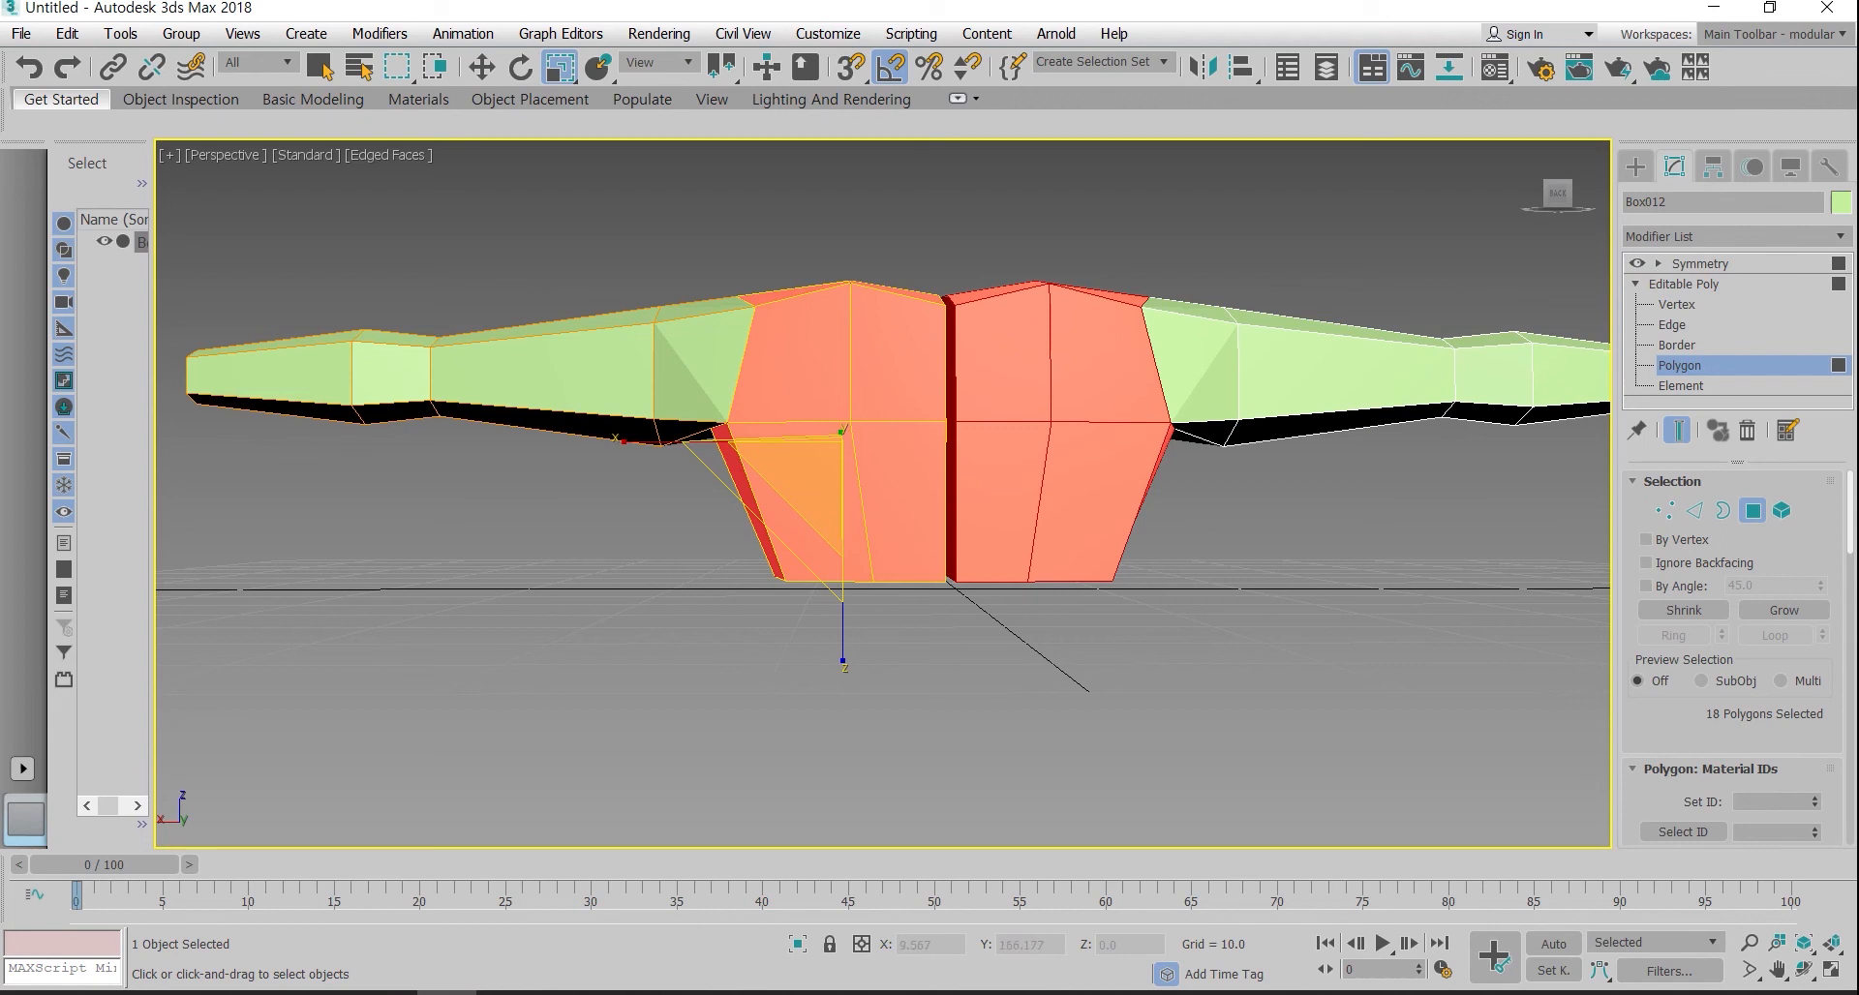
{"action": "left_click_drag", "start_coordinate": [940, 232], "coordinate": [950, 682]}
{"action": "key", "text": "Escape"}
Step: Undo the scaling of the torso polygons and try rescaling the restored selection
{"action": "mouse_move", "coordinate": [927, 616]}
{"action": "middle_mouse_down"}
{"action": "mouse_move", "coordinate": [960, 730]}
{"action": "mouse_move", "coordinate": [980, 661]}
{"action": "middle_mouse_up"}
{"action": "left_click_drag", "start_coordinate": [910, 588], "coordinate": [910, 600]}
{"action": "key", "text": "ctrl+z"}
{"action": "left_click", "coordinate": [910, 602]}
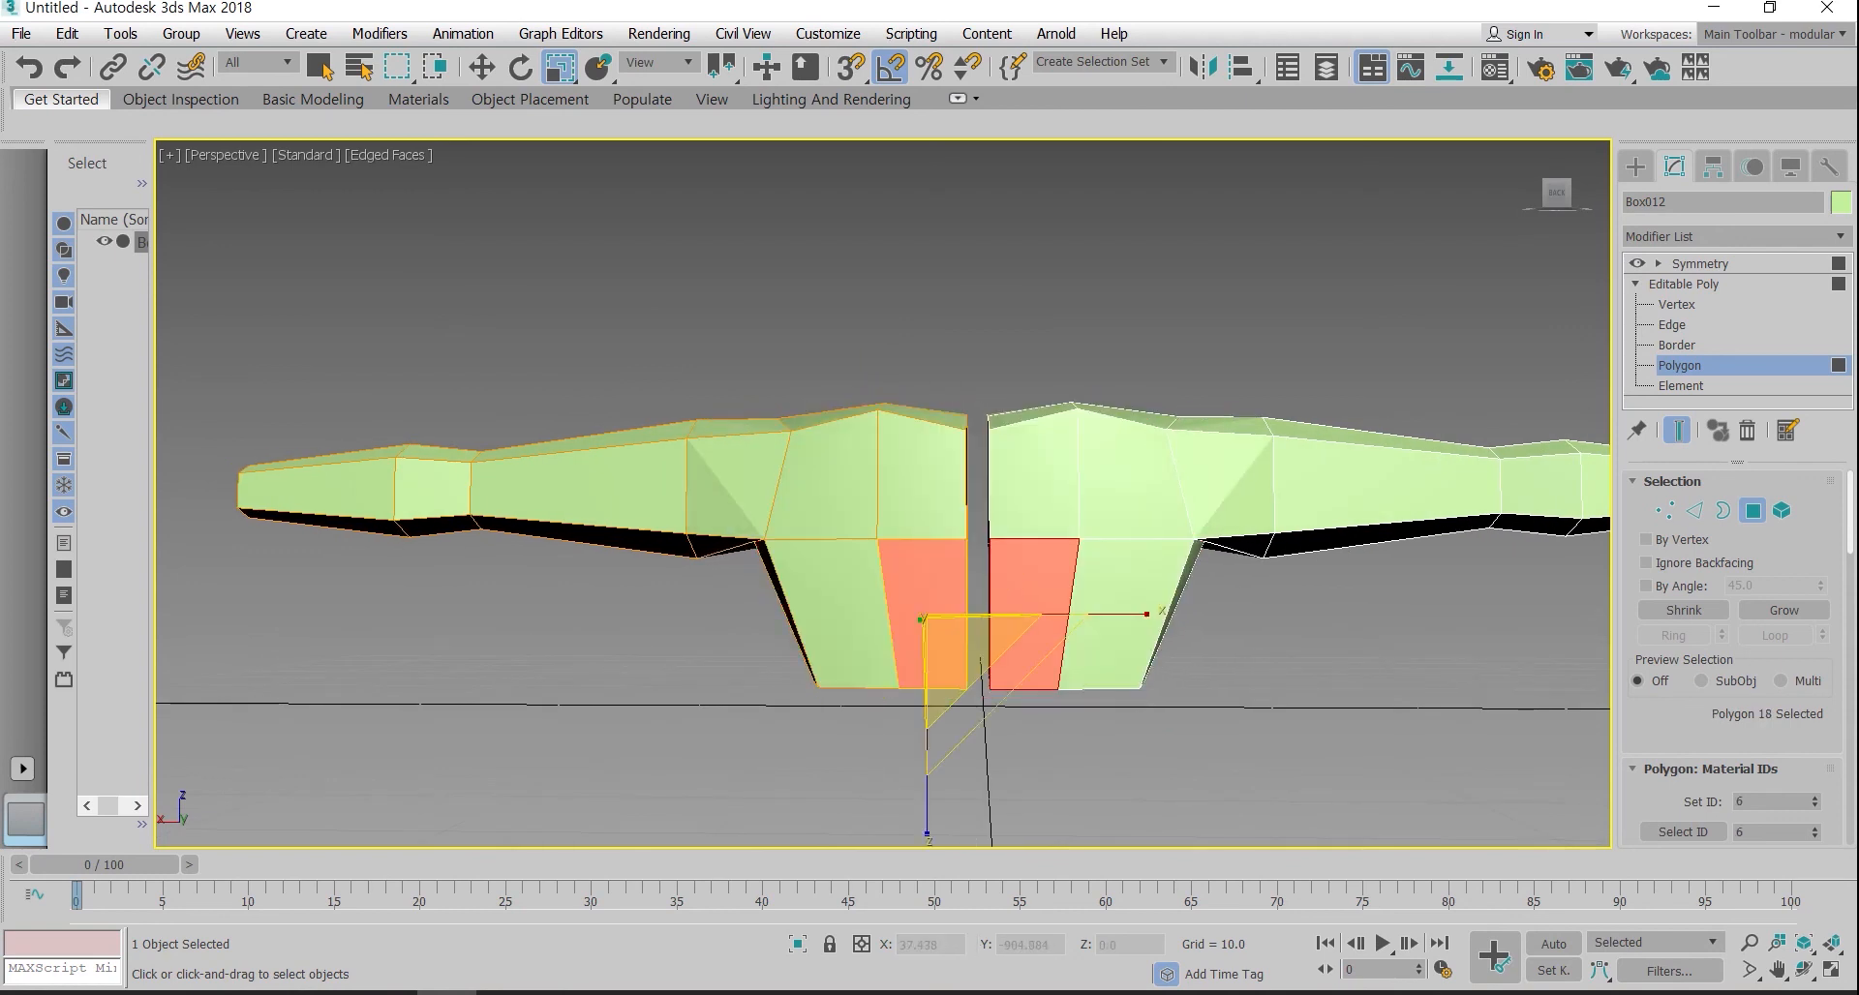
{"action": "key", "text": "w"}
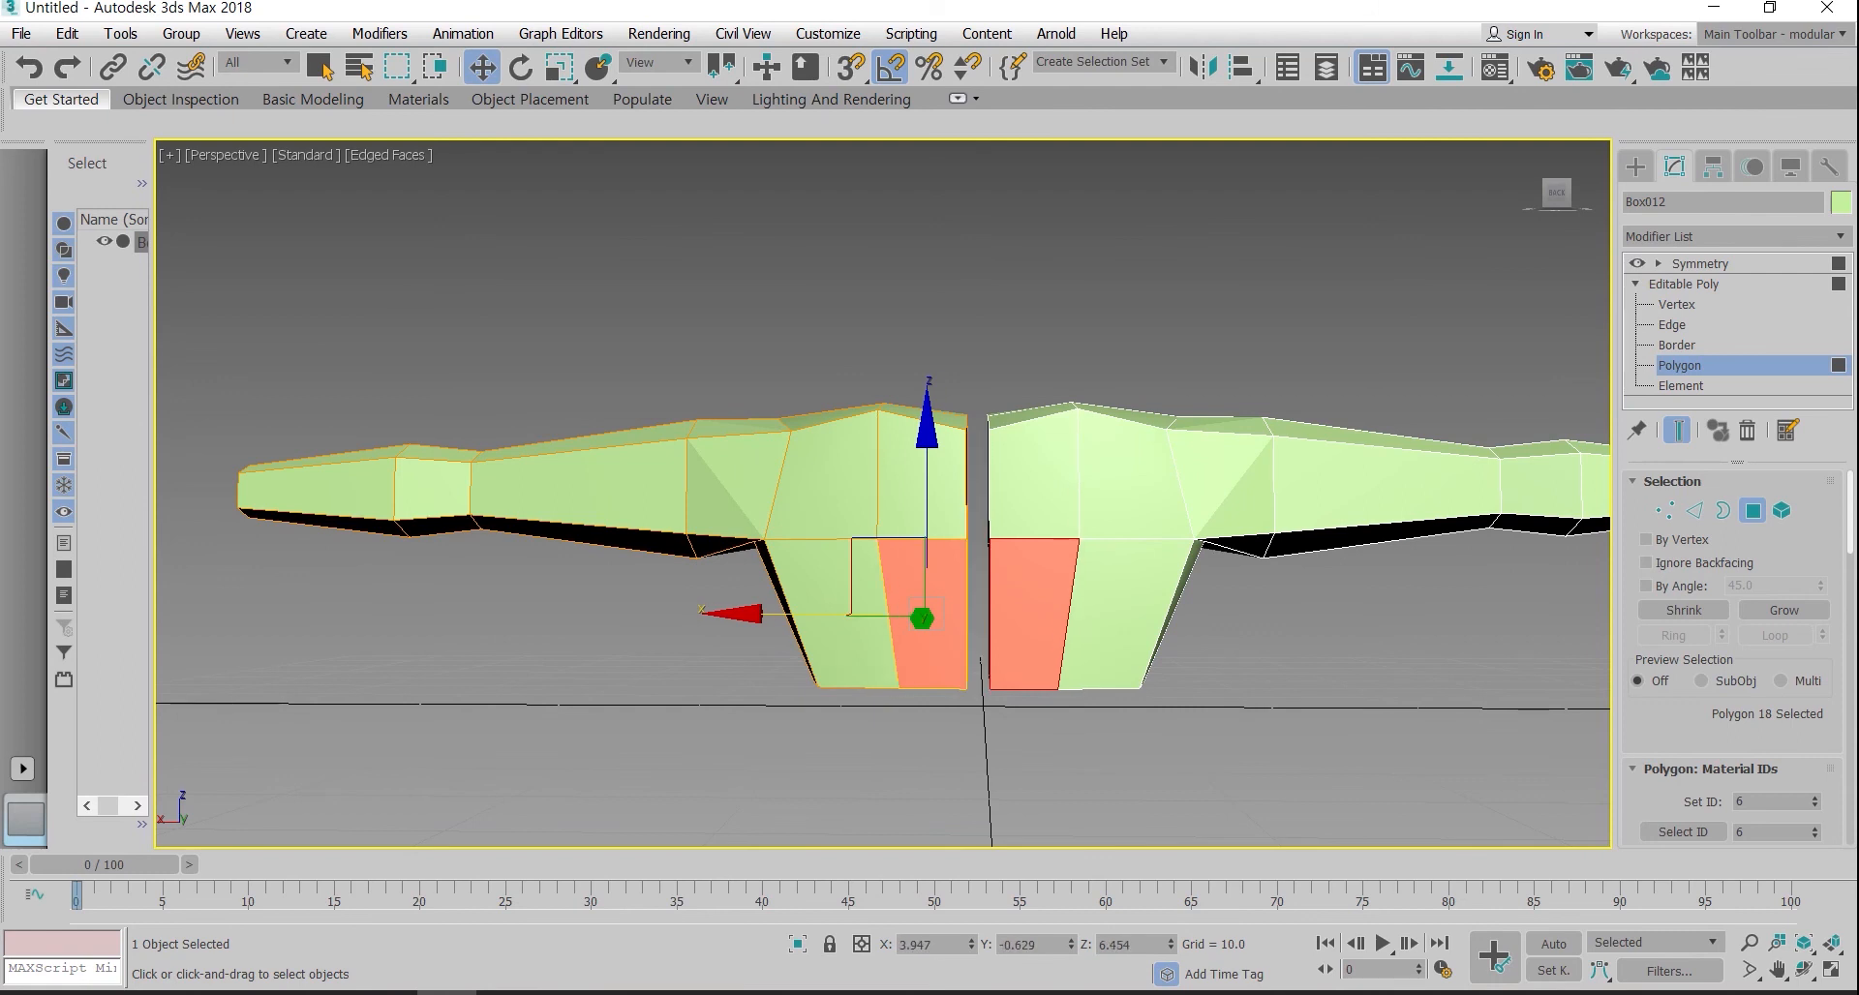
{"action": "key", "text": "ctrl+z"}
{"action": "mouse_move", "coordinate": [774, 553]}
{"action": "left_mouse_down"}
{"action": "mouse_move", "coordinate": [734, 529]}
{"action": "mouse_move", "coordinate": [756, 530]}
{"action": "left_mouse_up"}
{"action": "scroll", "coordinate": [935, 577], "scroll_direction": "up", "scroll_amount": 4}
{"action": "scroll", "coordinate": [747, 525], "scroll_direction": "down", "scroll_amount": 5}
{"action": "middle_click_drag", "start_coordinate": [747, 525], "coordinate": [813, 518], "text": "alt"}
{"action": "key", "text": "r"}
{"action": "left_click_drag", "start_coordinate": [792, 661], "coordinate": [764, 605]}
{"action": "middle_click_drag", "start_coordinate": [735, 591], "coordinate": [786, 397], "text": "alt"}
{"action": "key", "text": "w"}
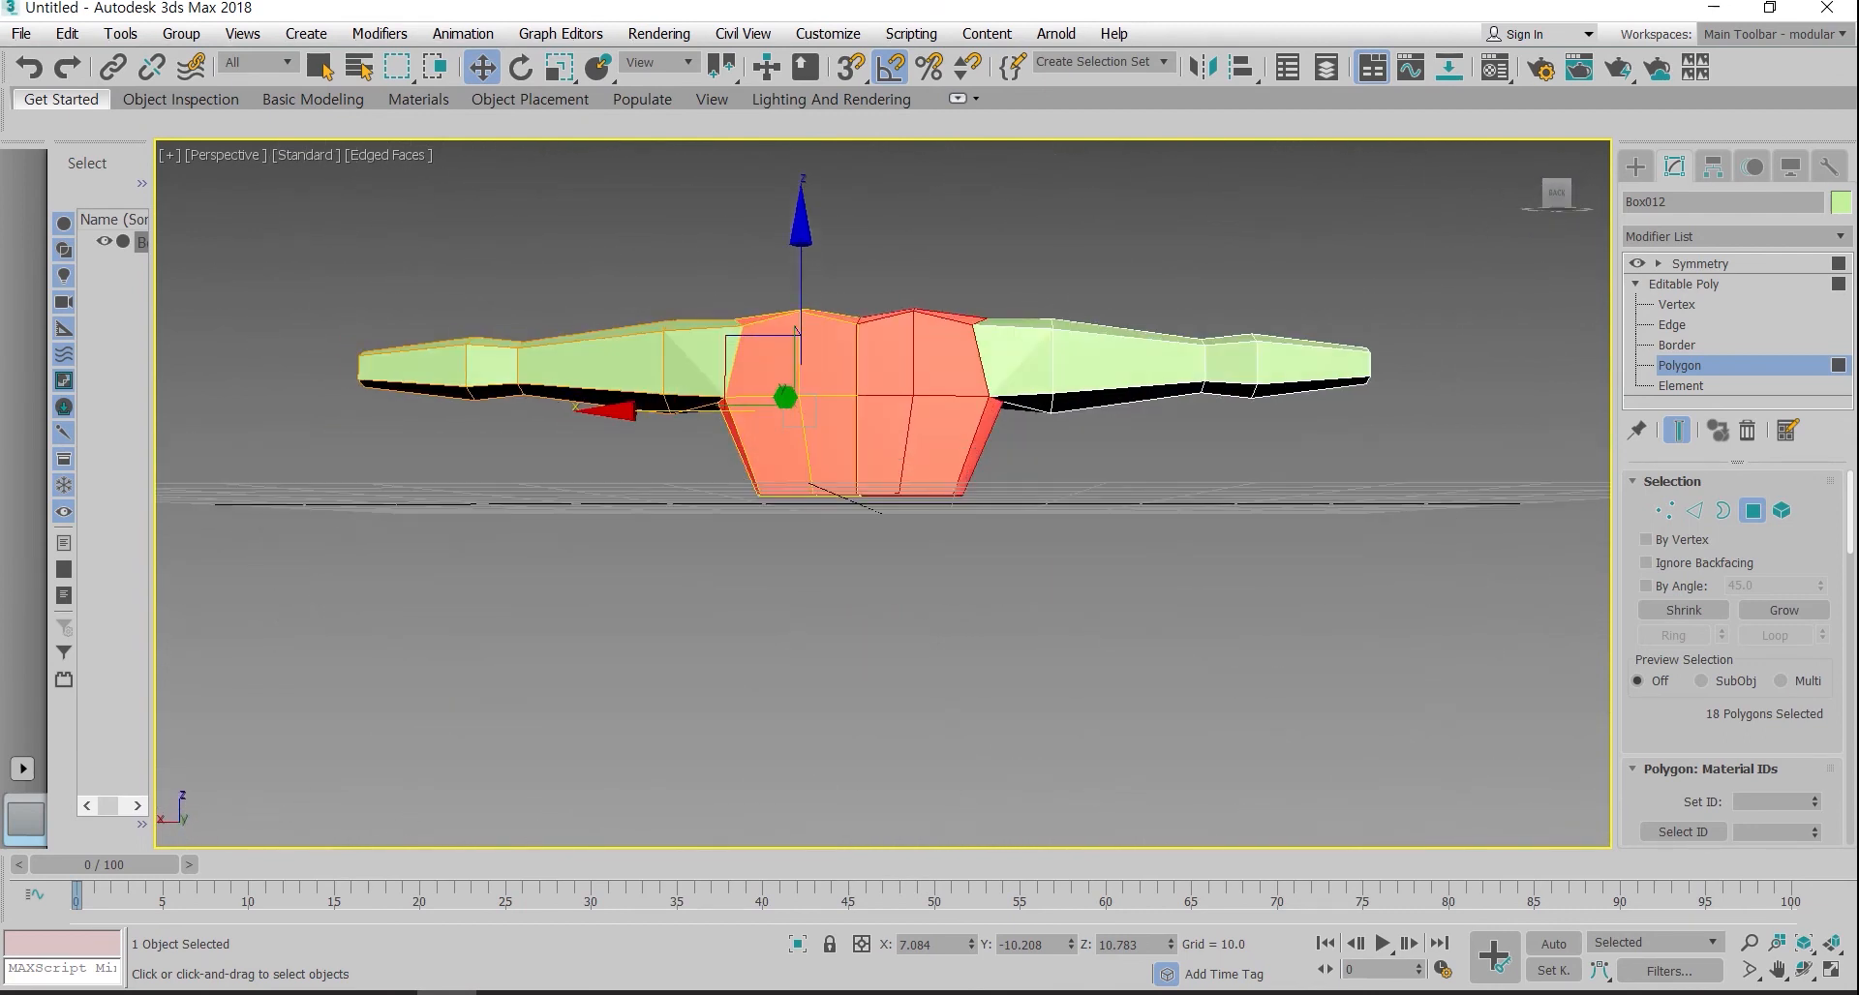
Step: Select the four polygons on the torso's underside and try to extrude them
{"action": "left_click", "coordinate": [854, 544]}
{"action": "scroll", "coordinate": [854, 544], "scroll_direction": "up", "scroll_amount": 2}
{"action": "scroll", "coordinate": [854, 544], "scroll_direction": "down", "scroll_amount": 4}
{"action": "middle_click_drag", "start_coordinate": [854, 544], "coordinate": [871, 475], "text": "alt"}
{"action": "scroll", "coordinate": [852, 474], "scroll_direction": "up", "scroll_amount": 5}
{"action": "left_click", "coordinate": [833, 498]}
{"action": "left_click", "coordinate": [755, 489], "text": "ctrl"}
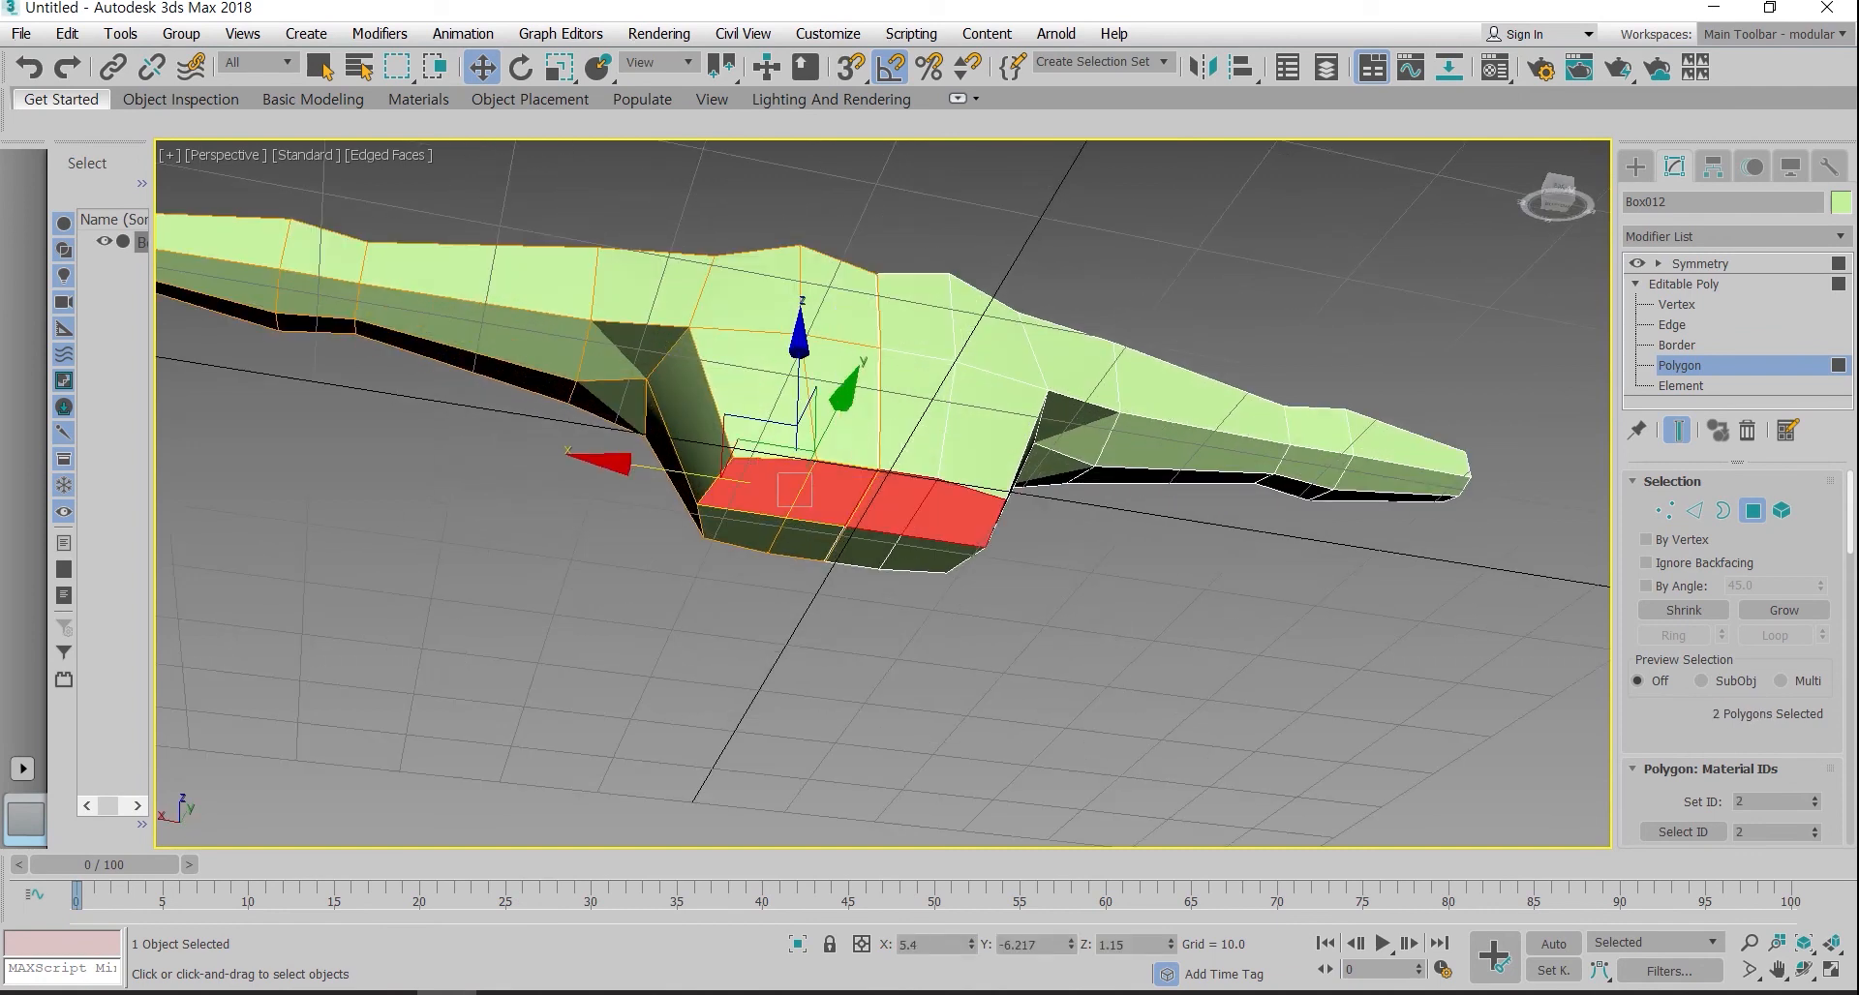
{"action": "left_click", "coordinate": [737, 531], "text": "ctrl"}
{"action": "left_click", "coordinate": [802, 542], "text": "ctrl"}
{"action": "middle_click_drag", "start_coordinate": [802, 543], "coordinate": [806, 581], "text": "alt"}
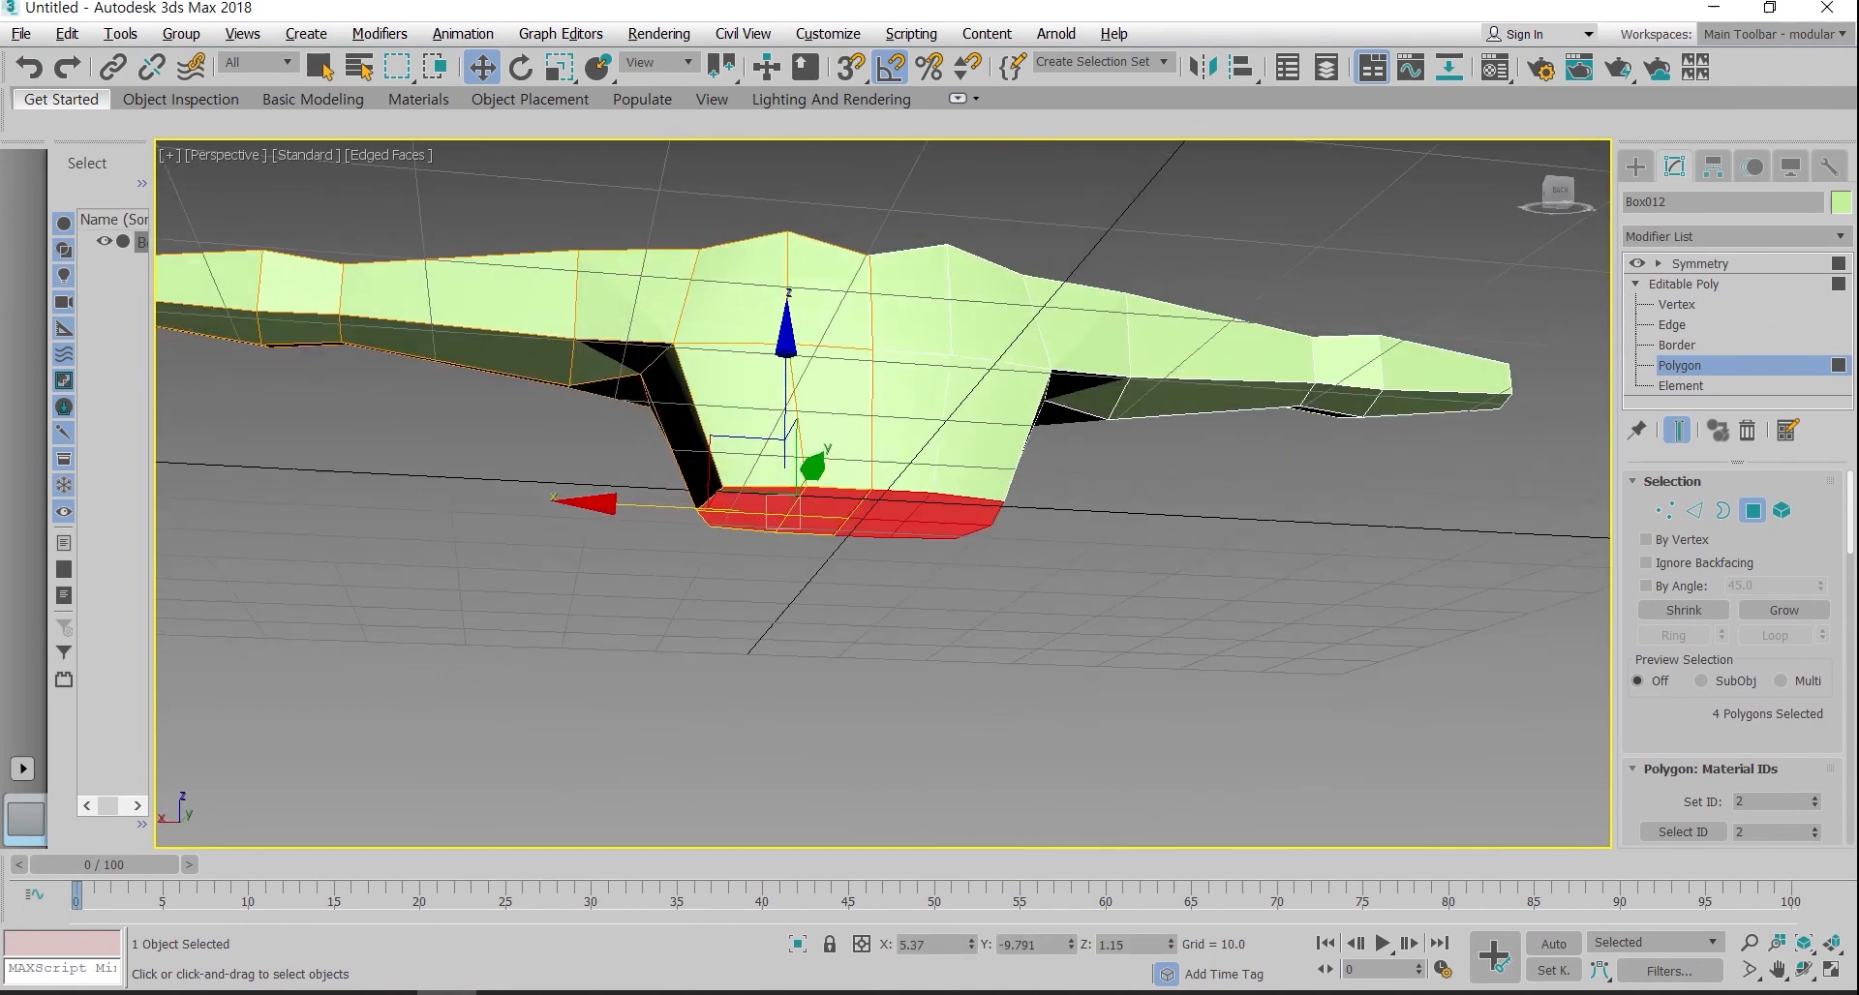
{"action": "right_click", "coordinate": [818, 515]}
{"action": "left_click", "coordinate": [871, 625]}
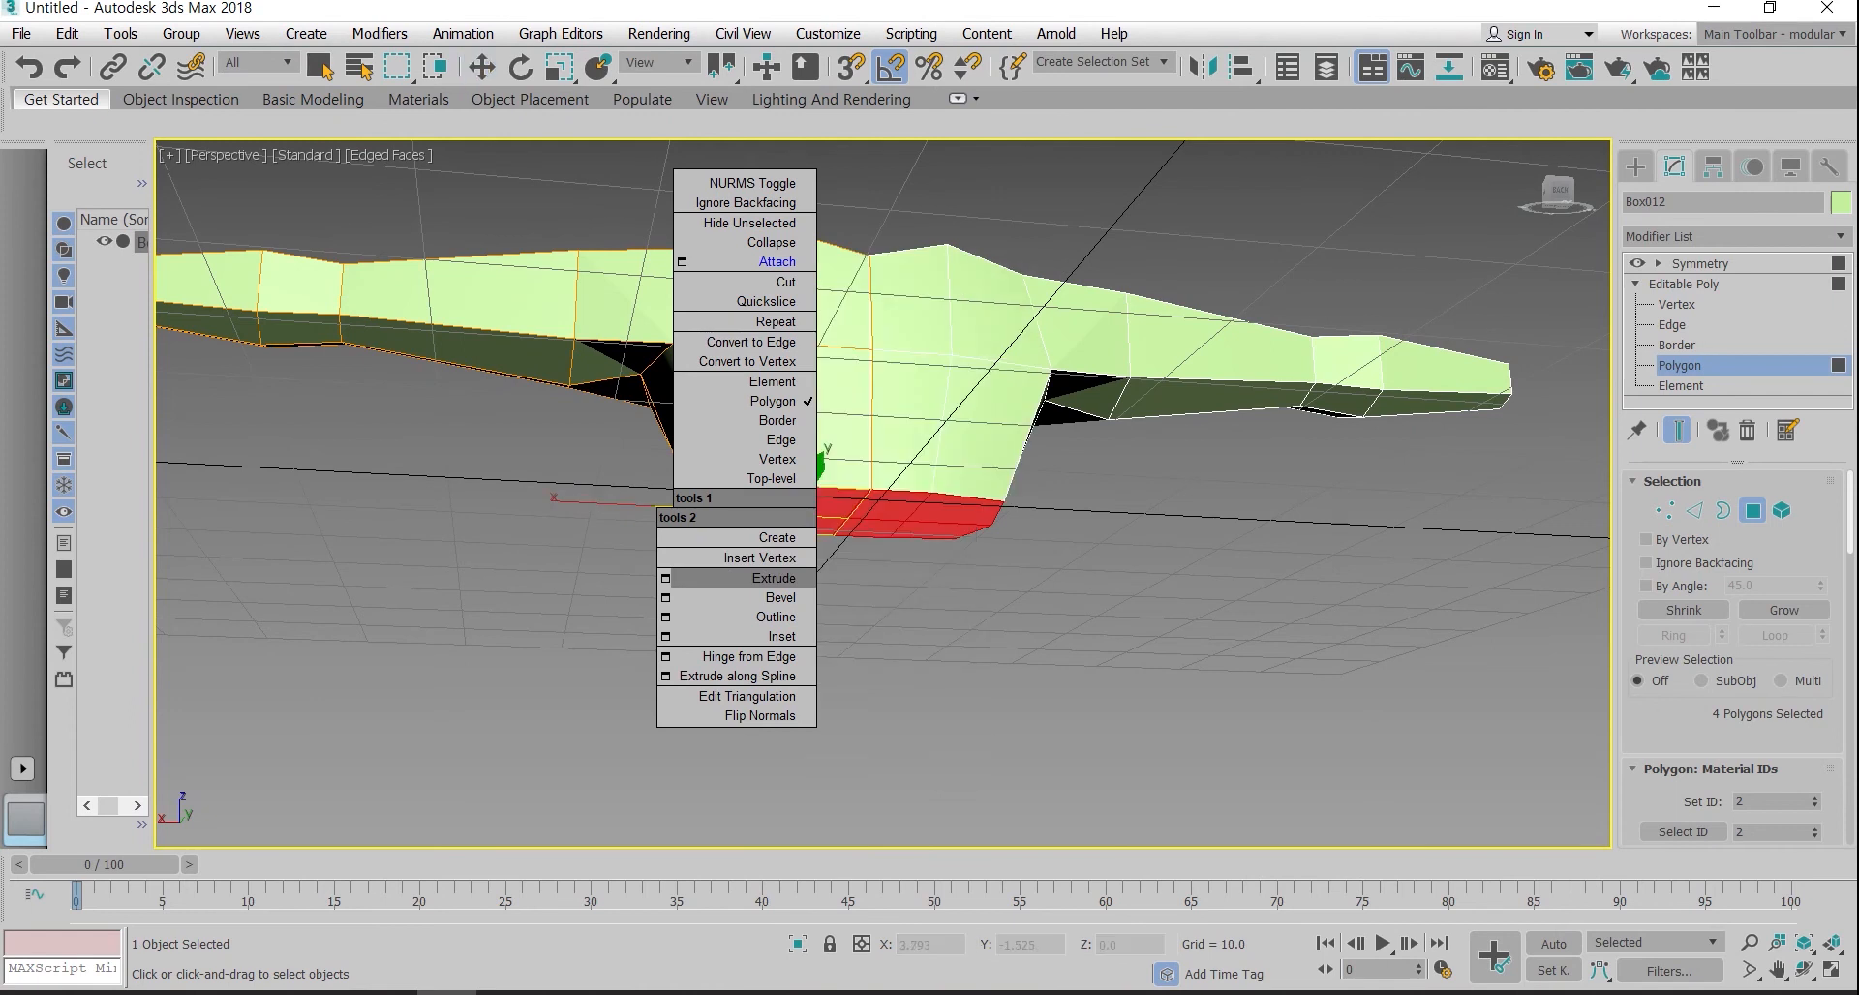
{"action": "left_click", "coordinate": [1034, 617]}
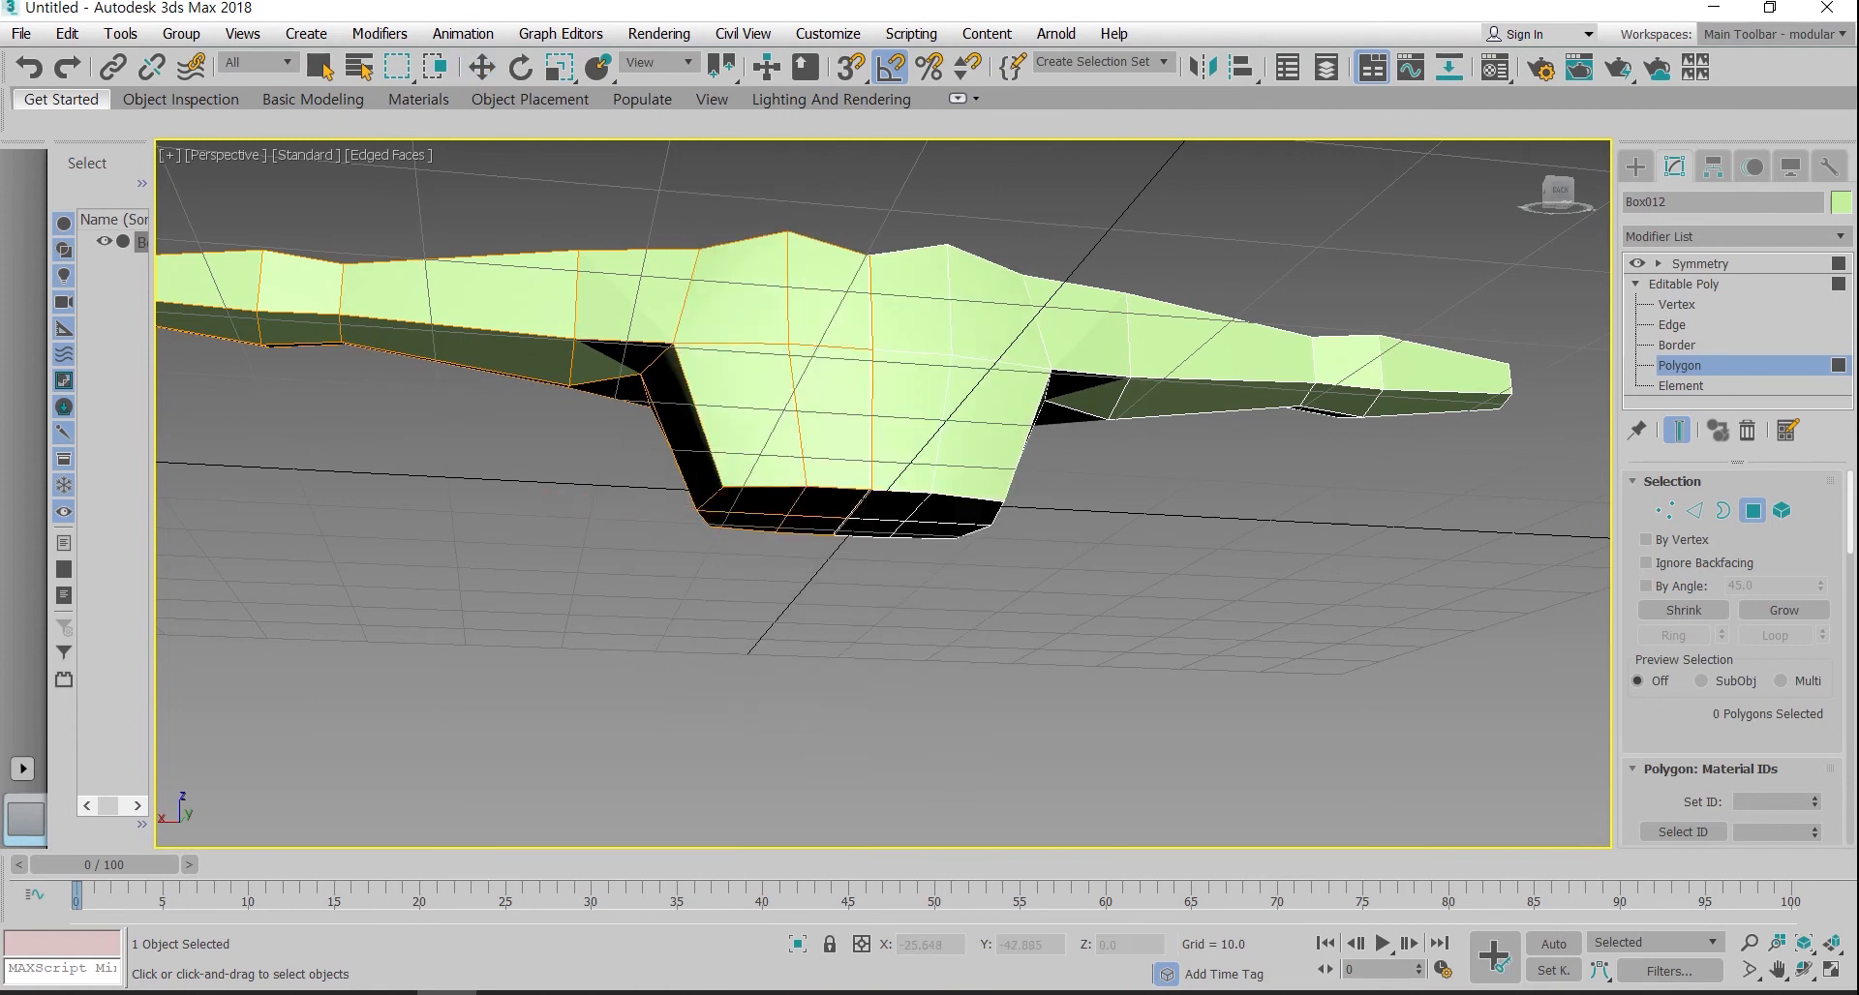
Step: Leave polygon editing and make one copy of the whole body in front of it along positive Y
{"action": "key", "text": "r"}
{"action": "key", "text": "4"}
{"action": "scroll", "coordinate": [1143, 416], "scroll_direction": "down", "scroll_amount": 3}
{"action": "middle_click_drag", "start_coordinate": [1143, 416], "coordinate": [1190, 668], "text": "alt"}
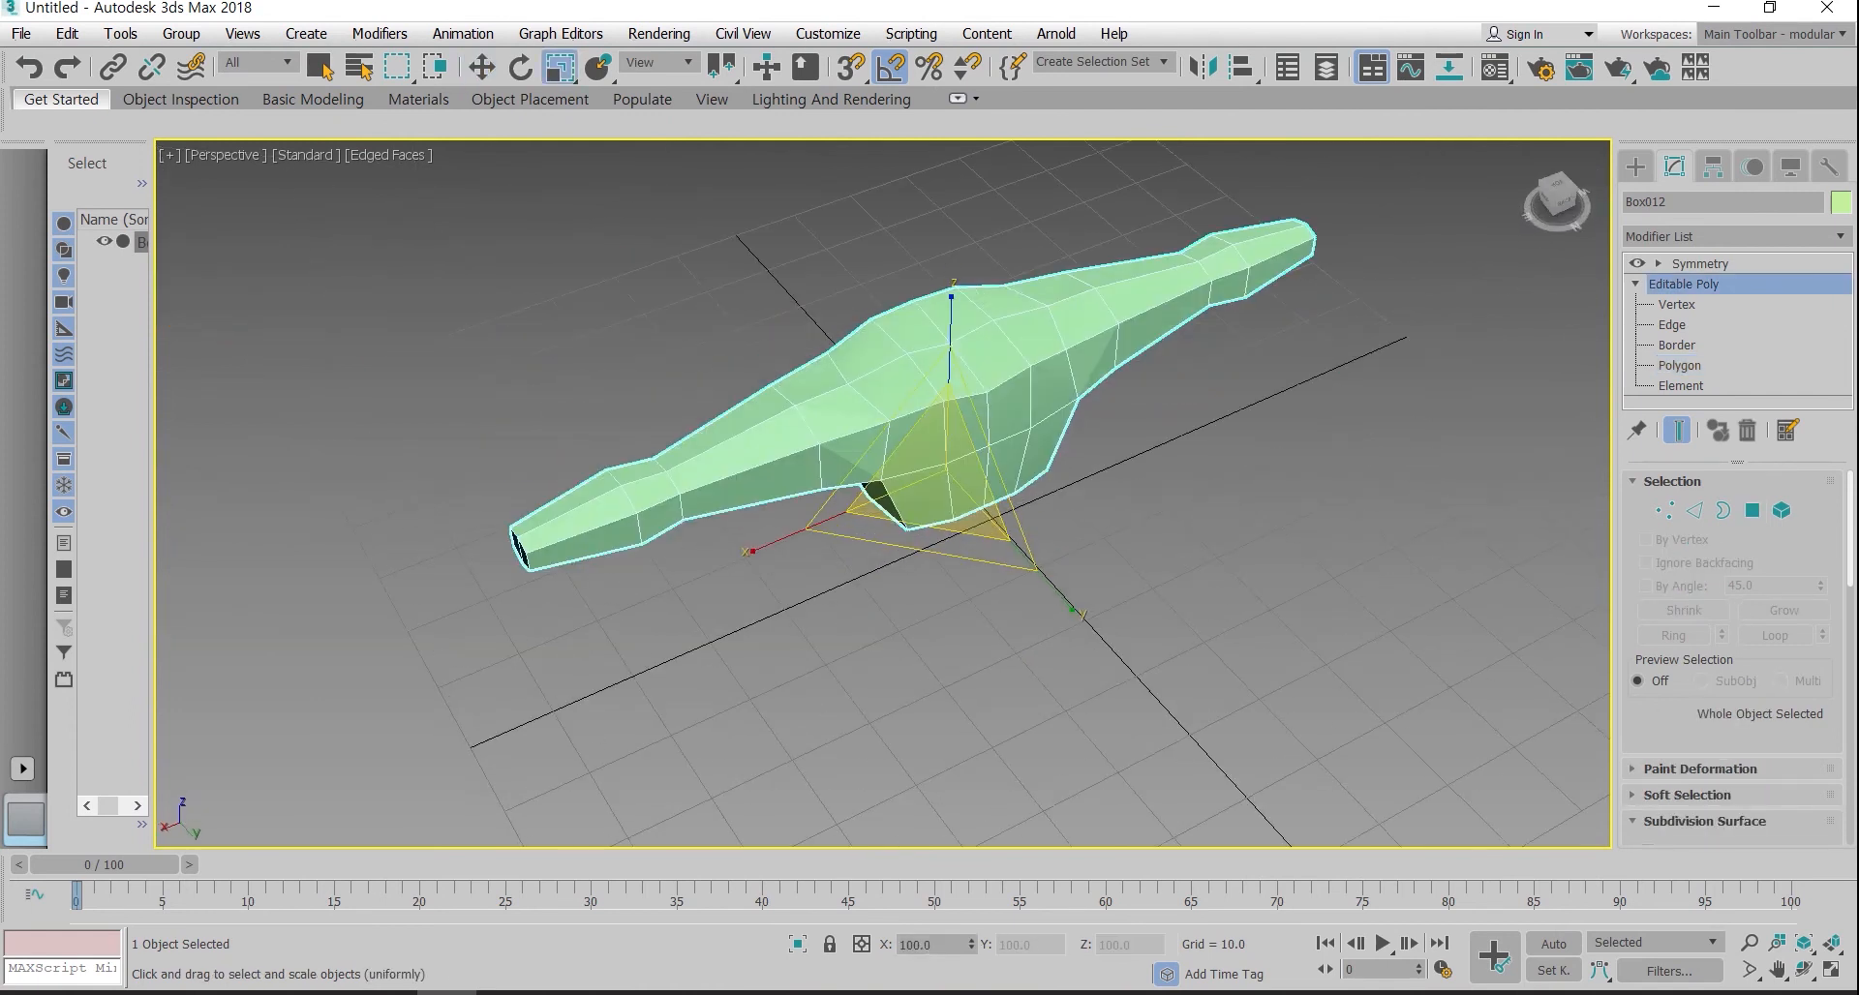
{"action": "scroll", "coordinate": [827, 678], "scroll_direction": "down", "scroll_amount": 3}
{"action": "key", "text": "w"}
{"action": "mouse_move", "coordinate": [959, 609]}
{"action": "left_mouse_down", "text": "shift"}
{"action": "mouse_move", "coordinate": [1009, 680]}
{"action": "mouse_move", "coordinate": [885, 535]}
{"action": "mouse_move", "coordinate": [1052, 716]}
{"action": "left_mouse_up", "text": "shift"}
{"action": "left_click", "coordinate": [930, 604]}
{"action": "middle_click_drag", "start_coordinate": [930, 604], "coordinate": [704, 328], "text": "alt"}
{"action": "middle_click_drag", "start_coordinate": [933, 767], "coordinate": [933, 631]}
Step: Reselect the original body and extrude its four underside polygons downward to form the waist block
{"action": "left_click", "coordinate": [933, 631]}
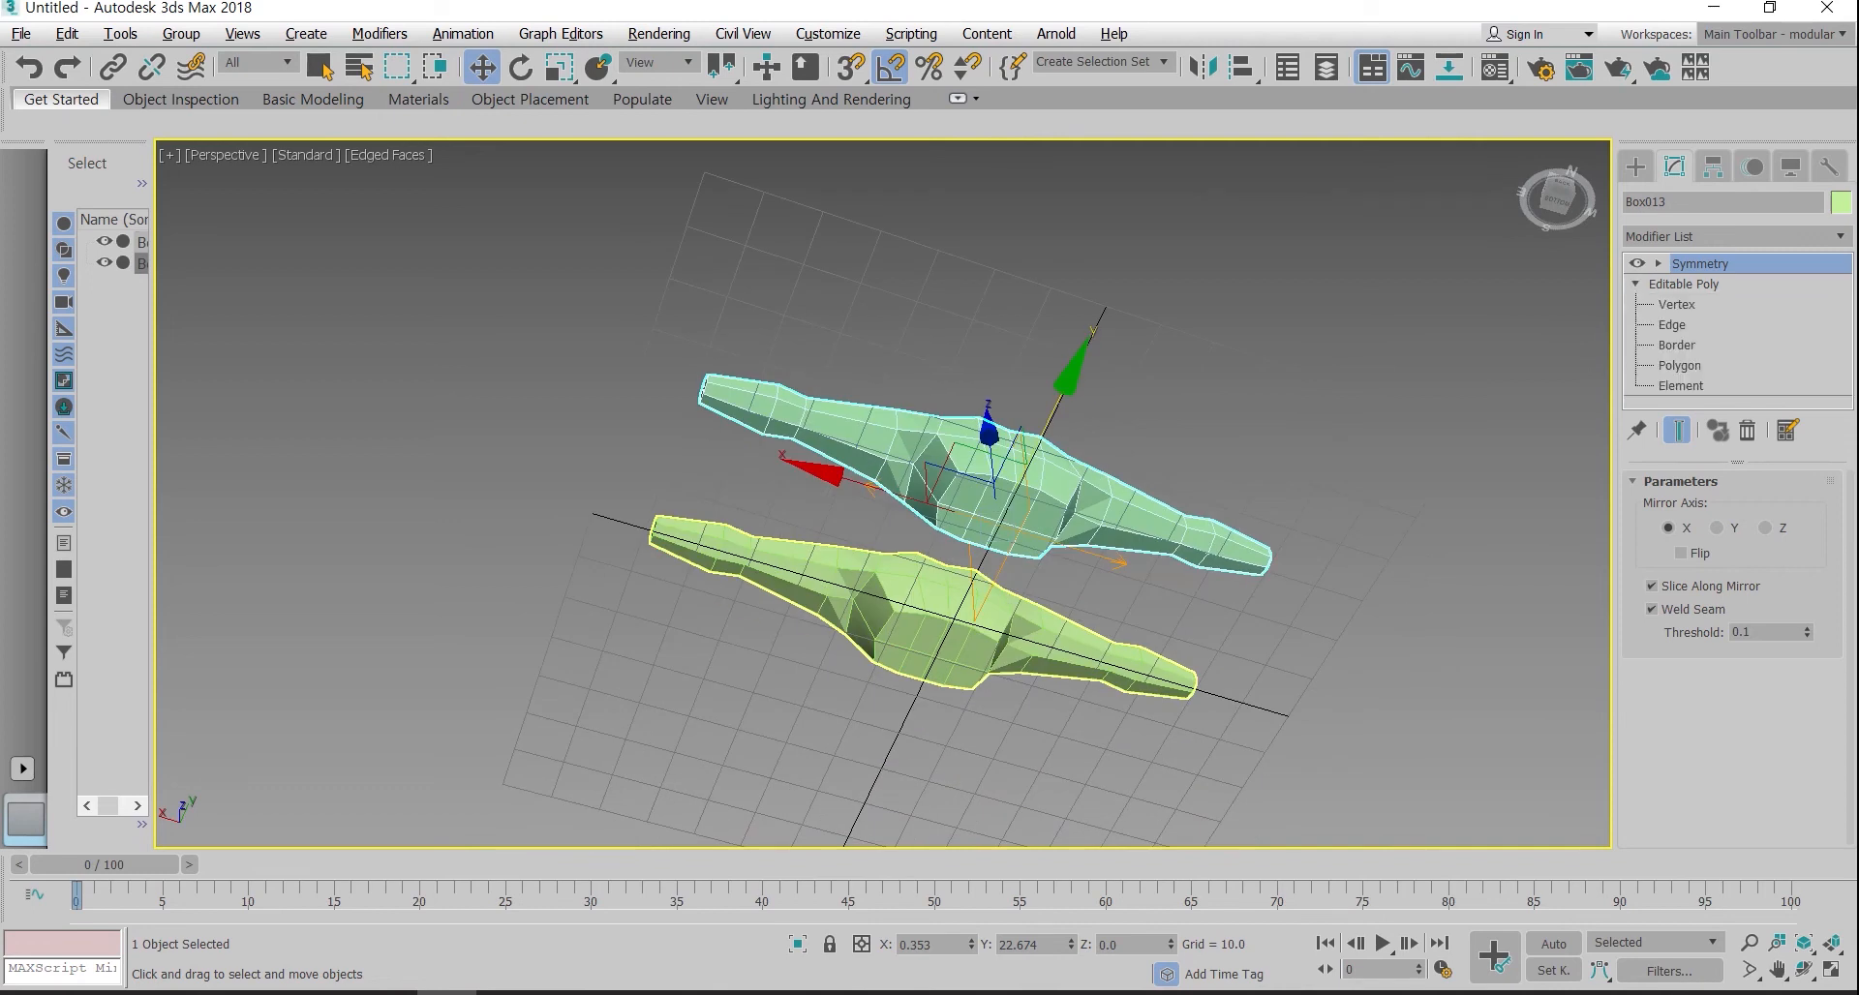
{"action": "scroll", "coordinate": [933, 632], "scroll_direction": "up", "scroll_amount": 4}
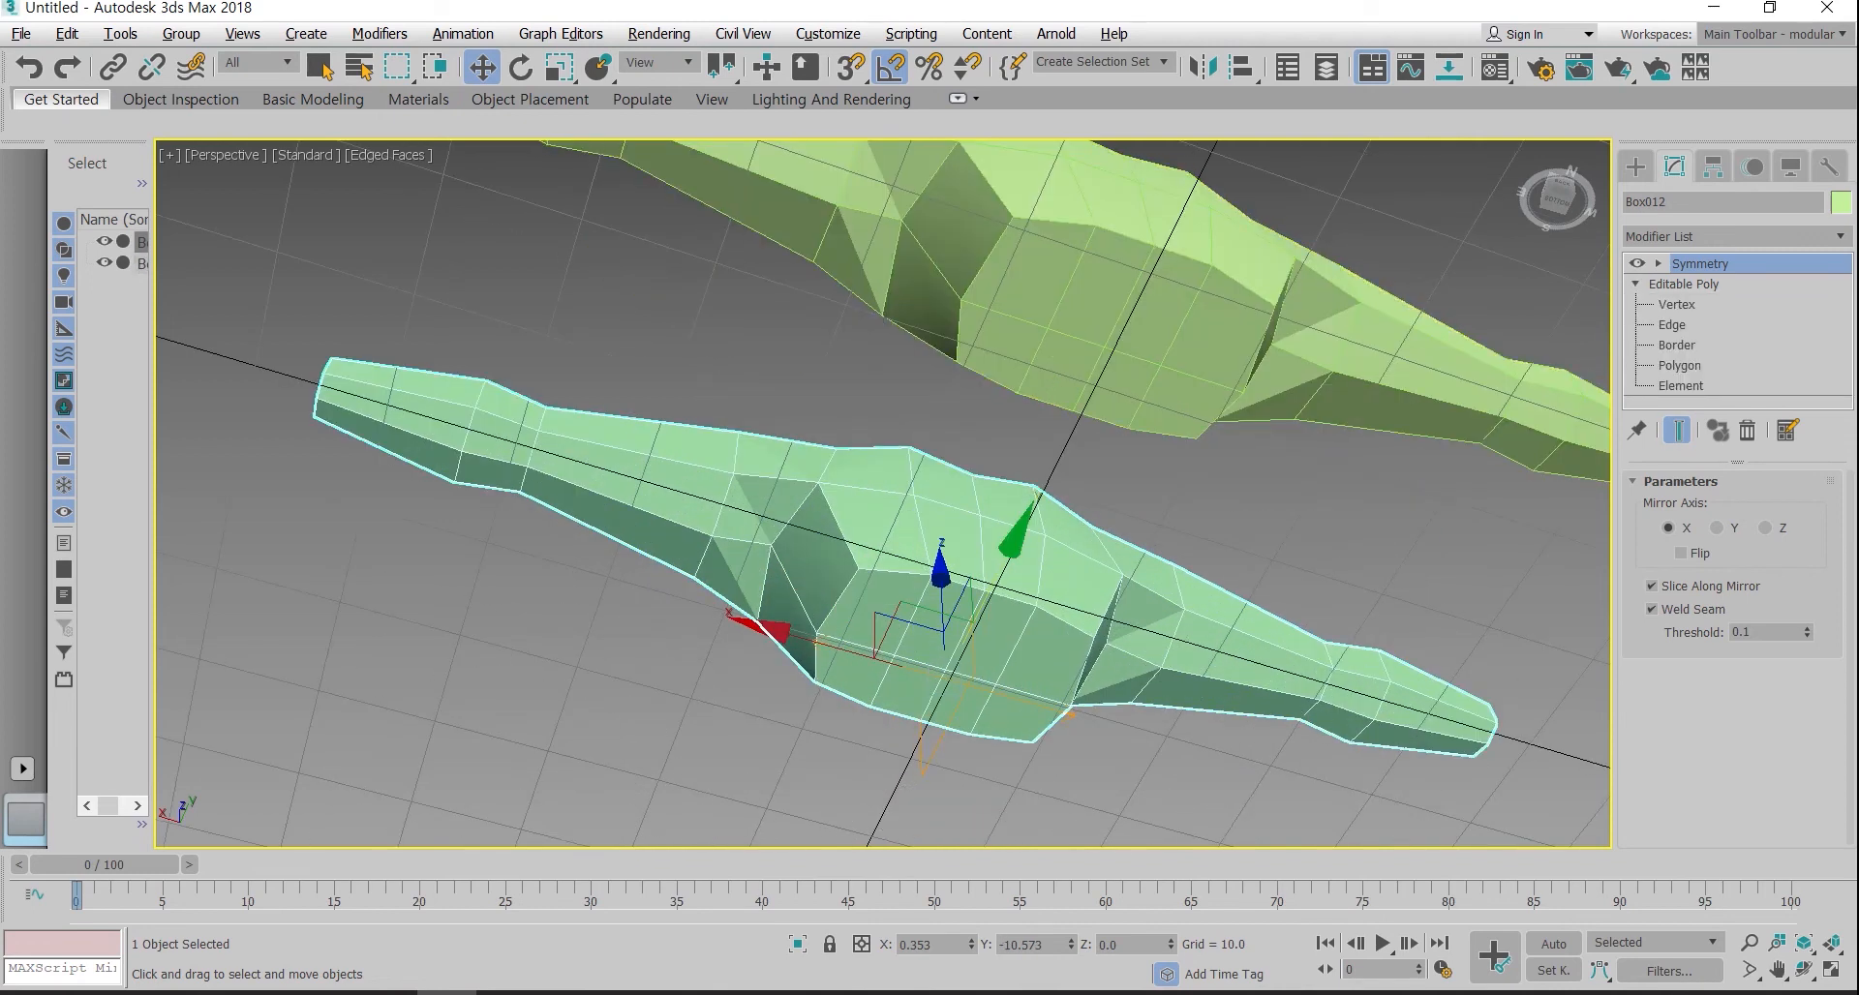
{"action": "left_click", "coordinate": [1679, 365]}
{"action": "left_click", "coordinate": [937, 622]}
{"action": "left_click", "coordinate": [874, 612], "text": "ctrl"}
{"action": "left_click", "coordinate": [851, 670], "text": "ctrl"}
{"action": "left_click", "coordinate": [908, 690], "text": "ctrl"}
{"action": "middle_click_drag", "start_coordinate": [908, 581], "coordinate": [895, 647], "text": "alt"}
{"action": "right_click", "coordinate": [880, 631]}
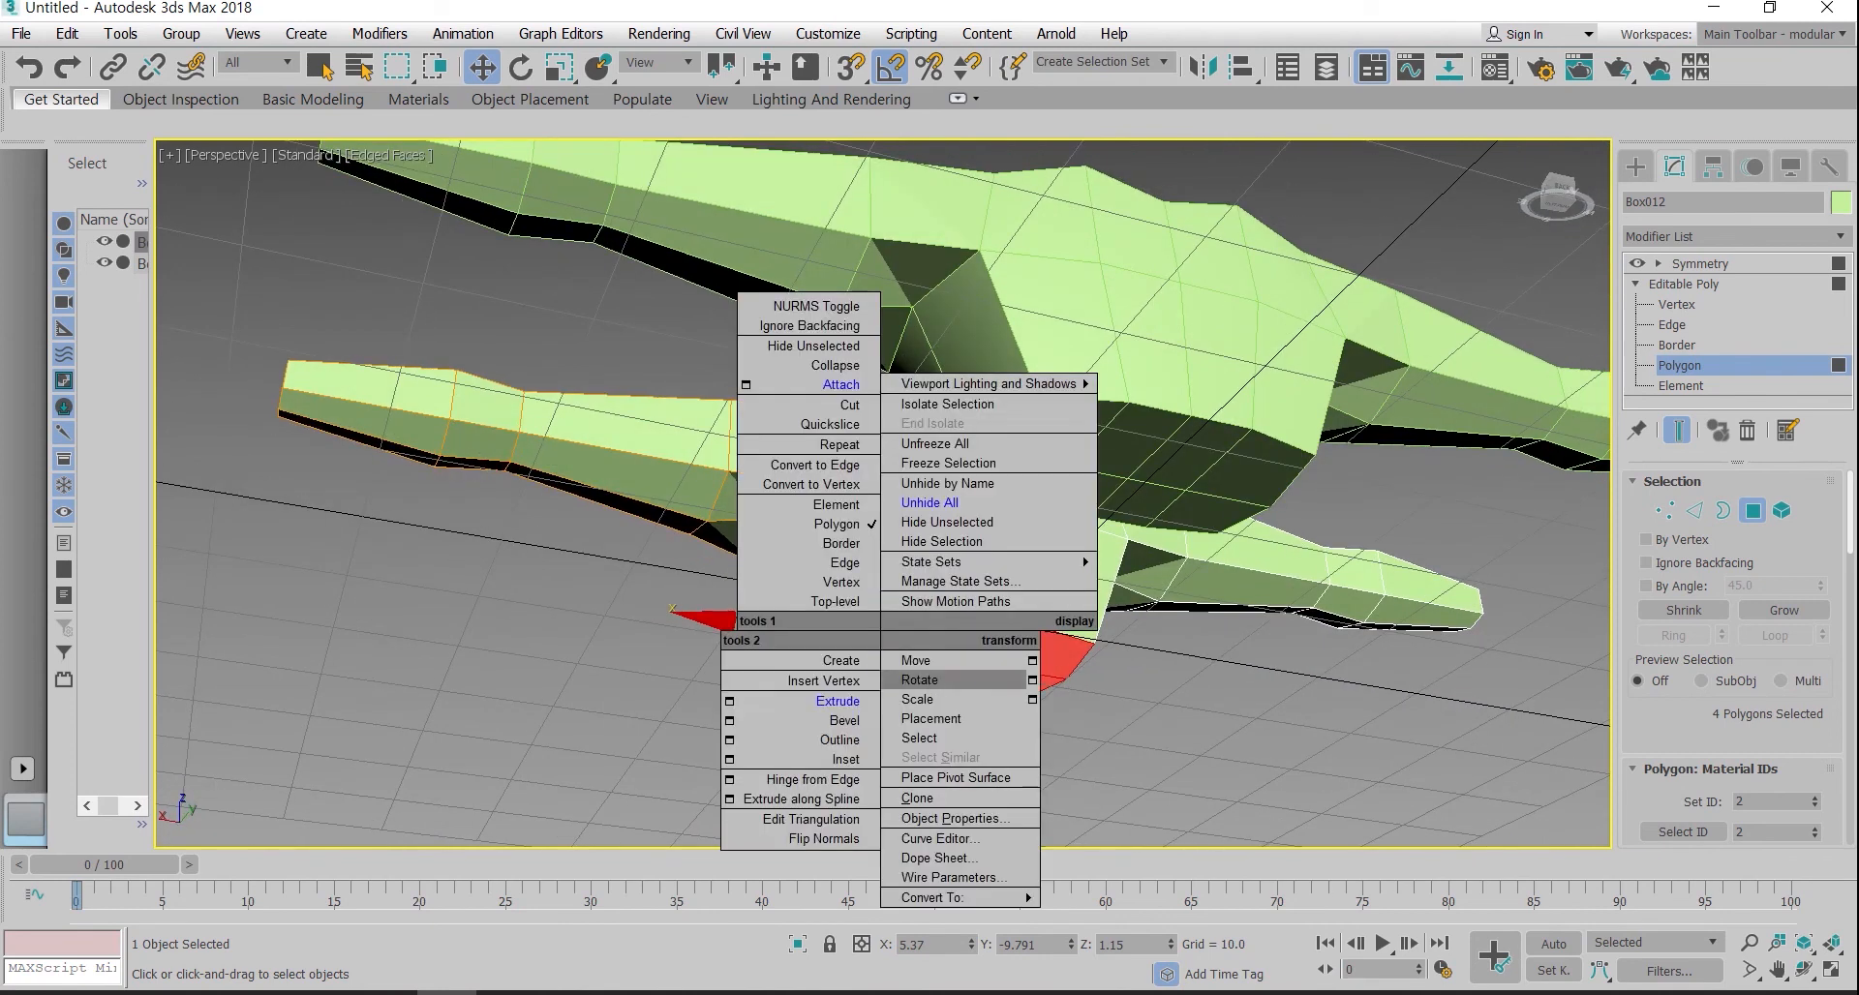
{"action": "left_click", "coordinate": [804, 700]}
{"action": "left_click_drag", "start_coordinate": [896, 677], "coordinate": [896, 616]}
{"action": "scroll", "coordinate": [915, 560], "scroll_direction": "down", "scroll_amount": 5}
{"action": "middle_click_drag", "start_coordinate": [915, 559], "coordinate": [939, 678], "text": "alt"}
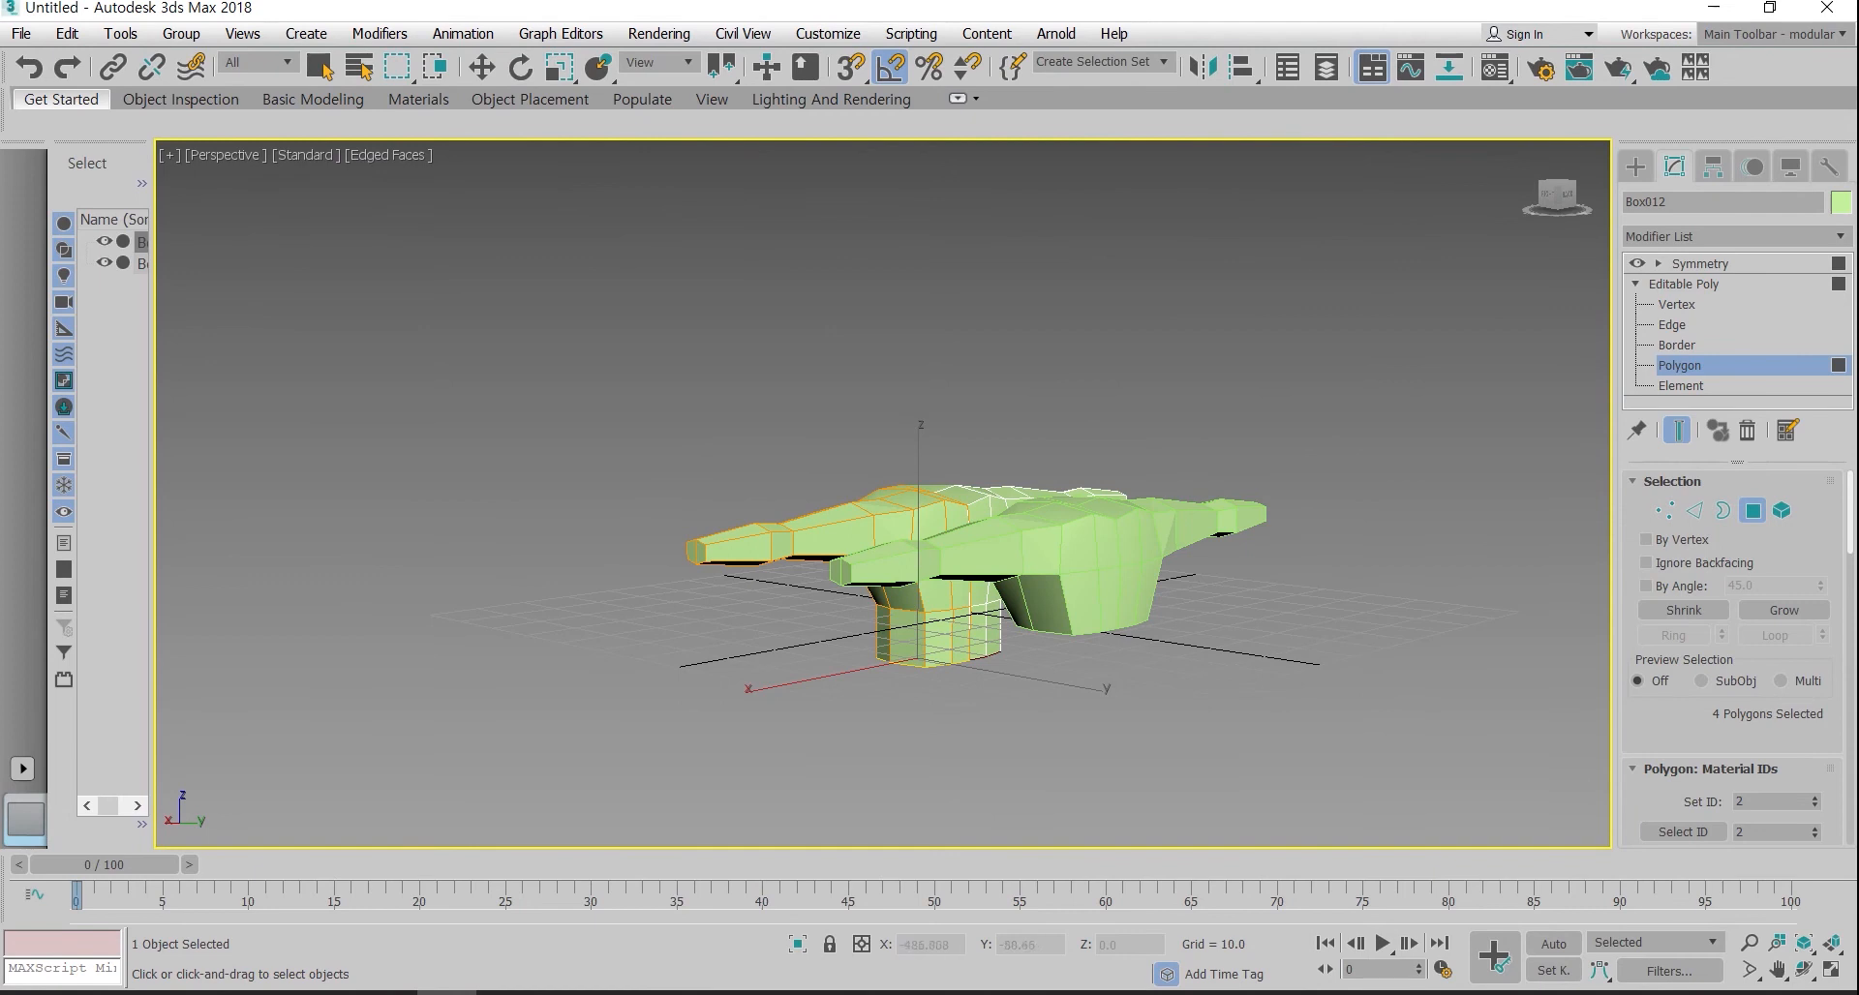
Step: Leave polygon editing and copy the body with the waist block along negative Y as the next stage
{"action": "key", "text": "r"}
{"action": "key", "text": "4"}
{"action": "key", "text": "w"}
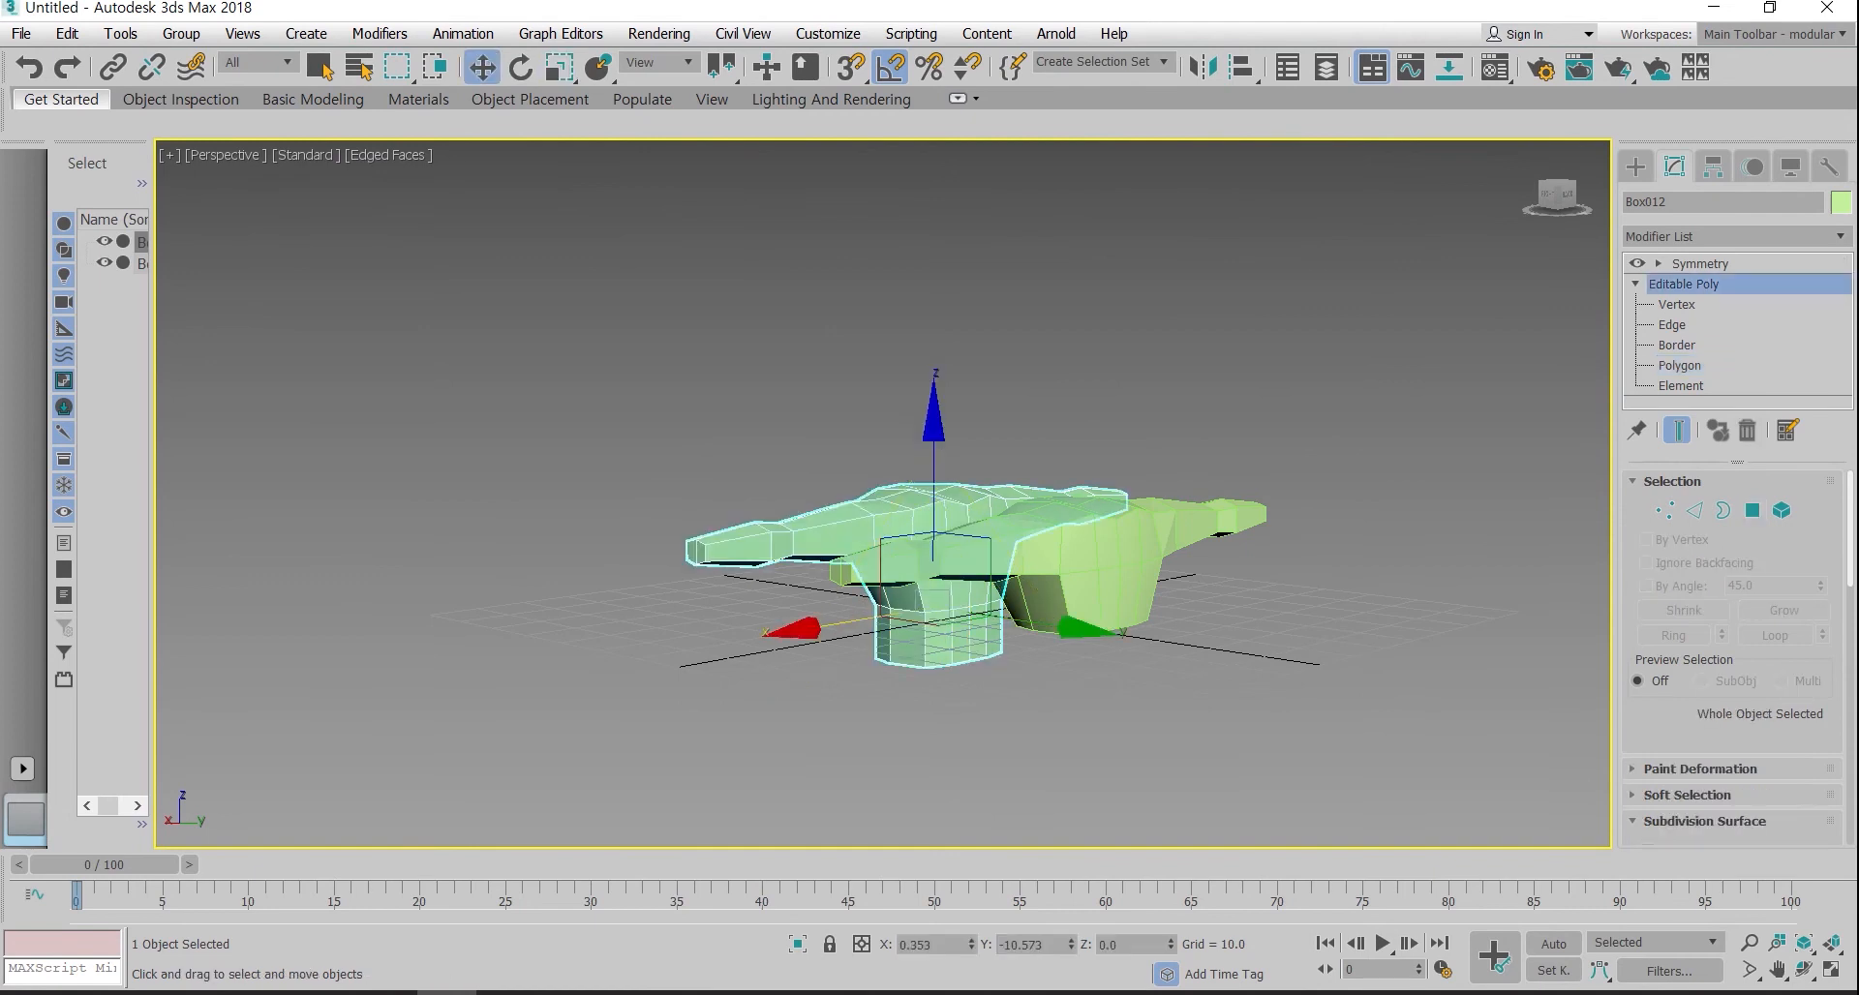
{"action": "left_click_drag", "start_coordinate": [1027, 605], "coordinate": [905, 584], "text": "shift"}
{"action": "key", "text": "Return"}
{"action": "mouse_move", "coordinate": [920, 697]}
{"action": "middle_mouse_down", "text": "alt"}
{"action": "mouse_move", "coordinate": [852, 610]}
{"action": "mouse_move", "coordinate": [794, 659]}
{"action": "mouse_move", "coordinate": [832, 673]}
{"action": "mouse_move", "coordinate": [870, 594]}
{"action": "mouse_move", "coordinate": [830, 552]}
{"action": "mouse_move", "coordinate": [830, 576]}
{"action": "middle_mouse_up", "text": "alt"}
{"action": "scroll", "coordinate": [852, 610], "scroll_direction": "up", "scroll_amount": 4}
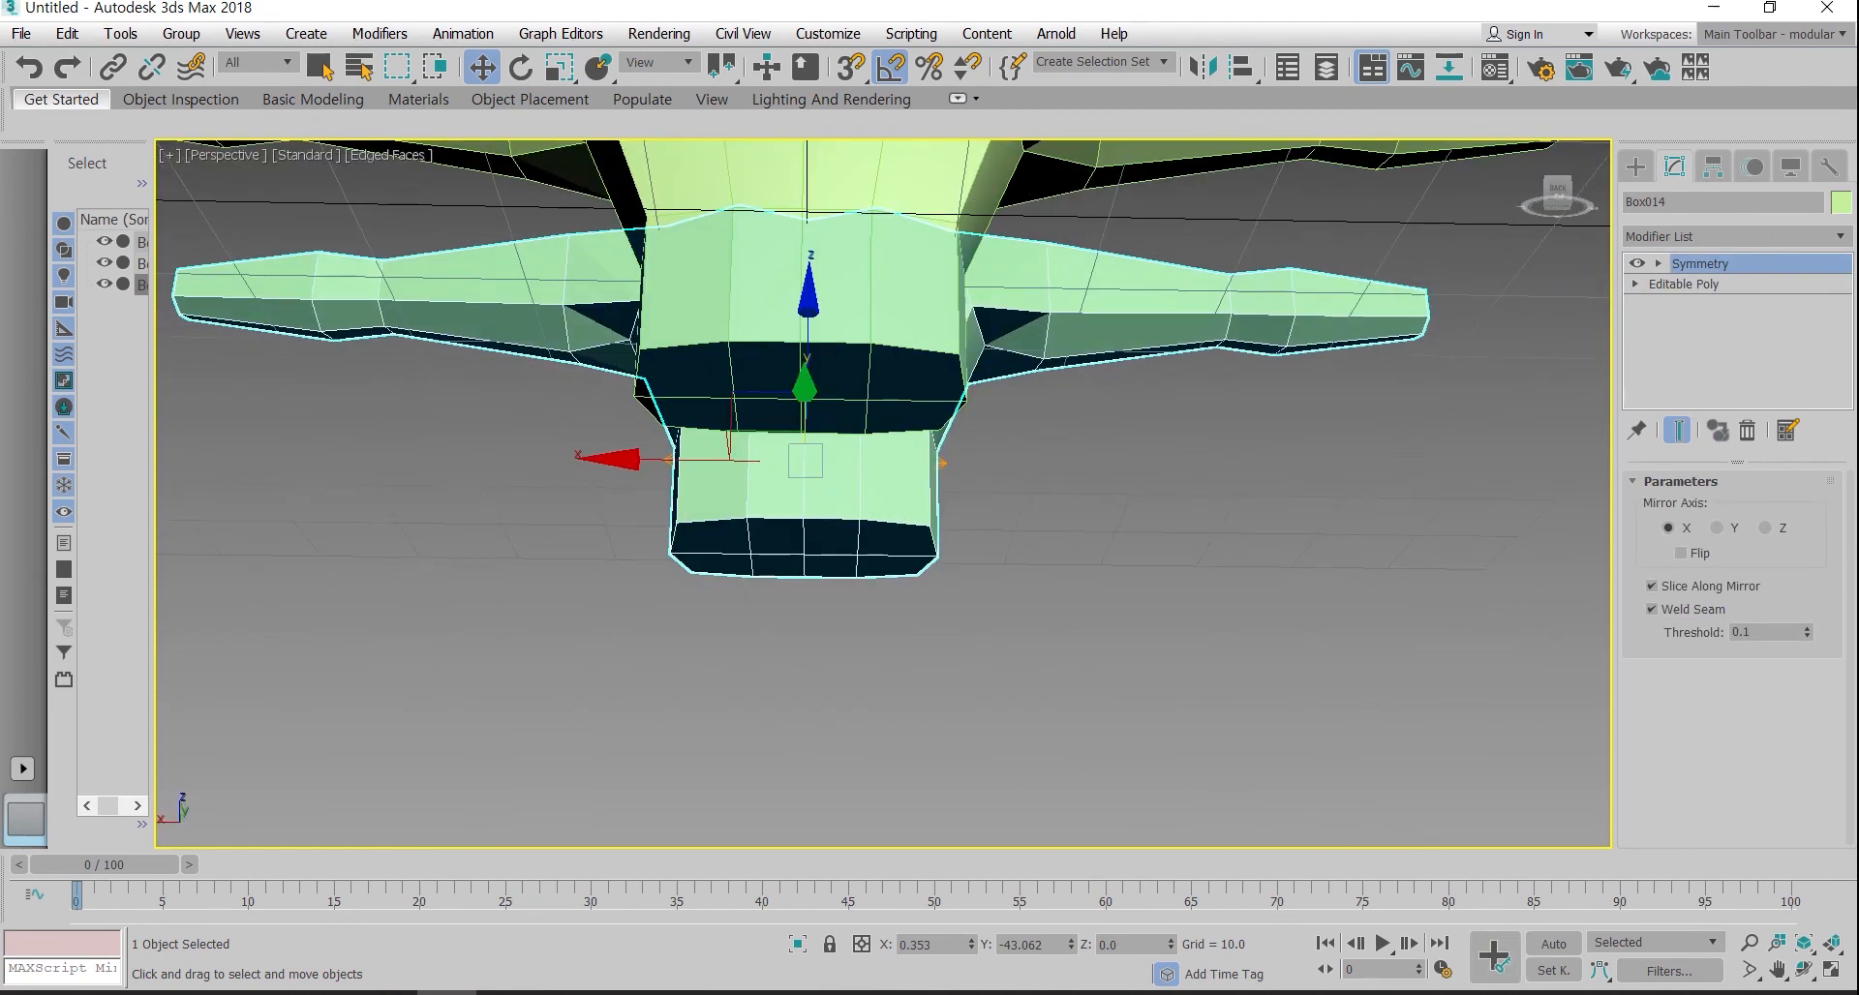
Step: Switch to the browser's human-body image results and examine how chest, waist, pelvis and thighs divide in the three-view figure drawing
{"action": "key", "text": "alt+Tab"}
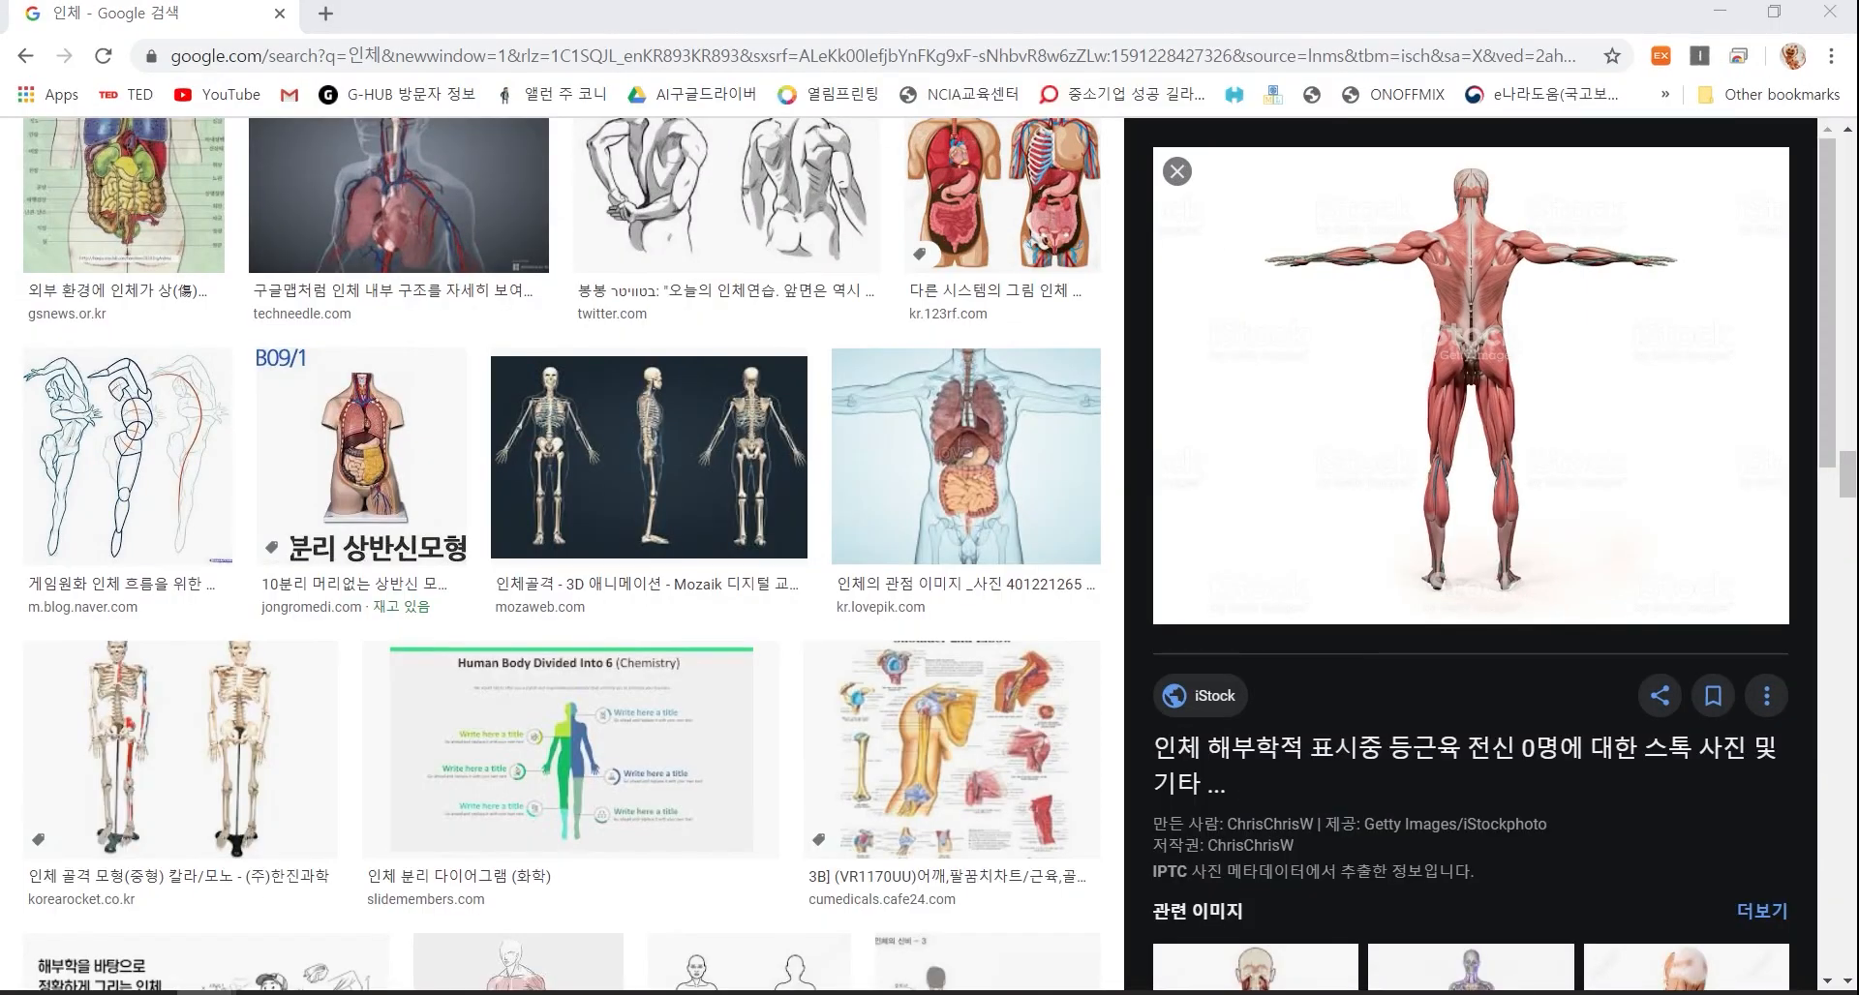
{"action": "mouse_move", "coordinate": [1826, 302]}
{"action": "left_mouse_down"}
{"action": "mouse_move", "coordinate": [1827, 473]}
{"action": "mouse_move", "coordinate": [1846, 164]}
{"action": "left_mouse_up"}
{"action": "left_click", "coordinate": [576, 852]}
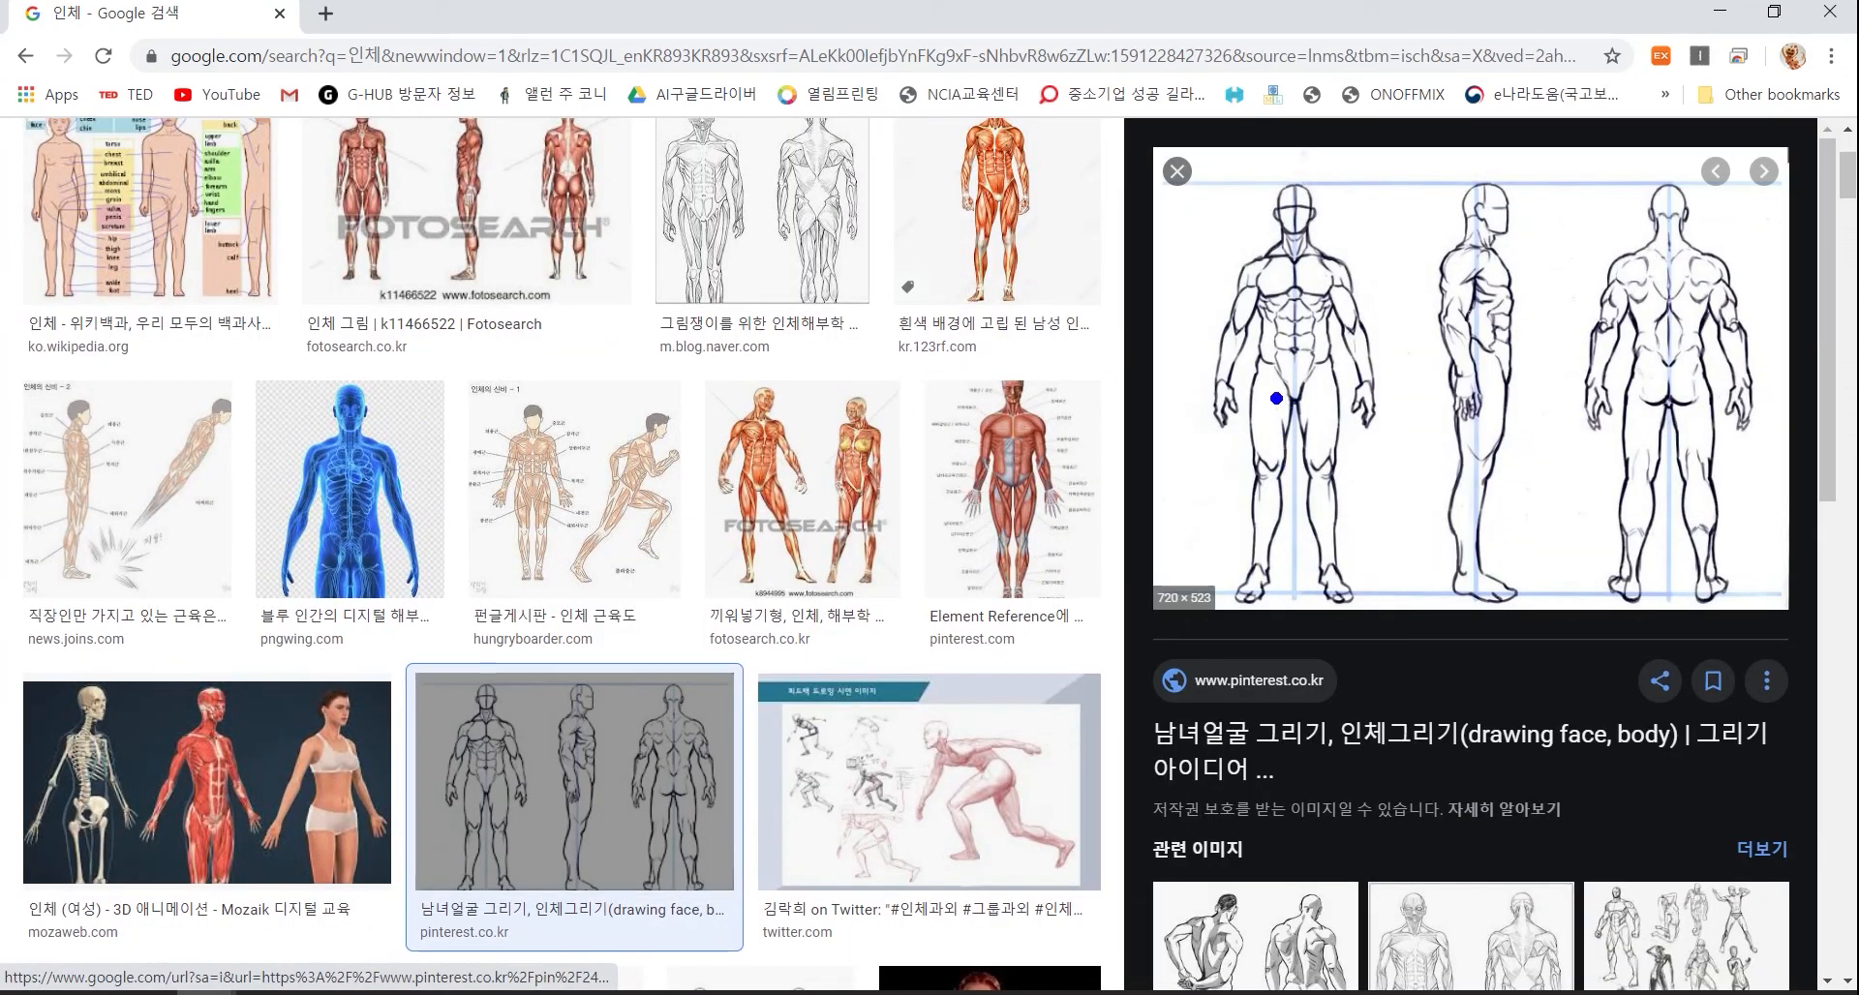
{"action": "mouse_move", "coordinate": [1262, 306]}
{"action": "left_mouse_down"}
{"action": "mouse_move", "coordinate": [1288, 364]}
{"action": "mouse_move", "coordinate": [1328, 353]}
{"action": "mouse_move", "coordinate": [1328, 310]}
{"action": "mouse_move", "coordinate": [1267, 314]}
{"action": "mouse_move", "coordinate": [1251, 279]}
{"action": "mouse_move", "coordinate": [1291, 255]}
{"action": "mouse_move", "coordinate": [1347, 261]}
{"action": "mouse_move", "coordinate": [1328, 308]}
{"action": "left_mouse_up"}
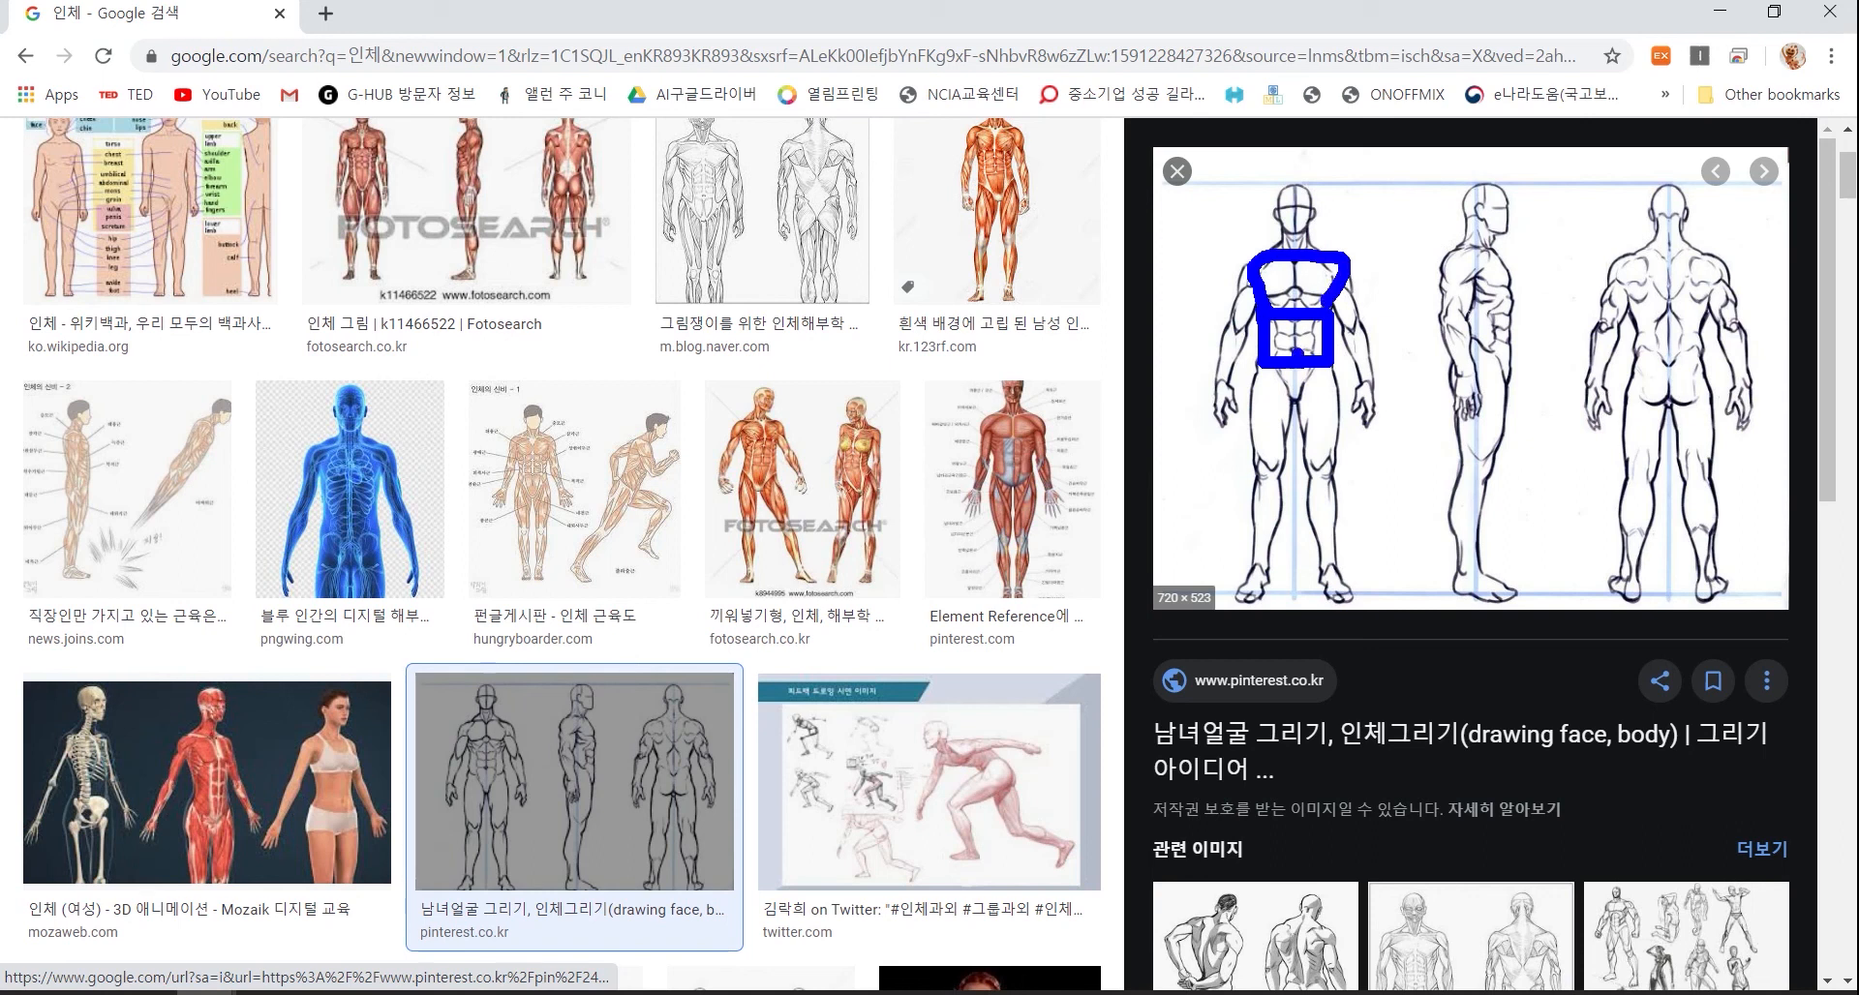
{"action": "mouse_move", "coordinate": [1266, 365]}
{"action": "left_mouse_down"}
{"action": "mouse_move", "coordinate": [1296, 411]}
{"action": "mouse_move", "coordinate": [1325, 379]}
{"action": "mouse_move", "coordinate": [1264, 409]}
{"action": "mouse_move", "coordinate": [1257, 476]}
{"action": "left_mouse_up"}
{"action": "left_click_drag", "start_coordinate": [1320, 397], "coordinate": [1334, 463]}
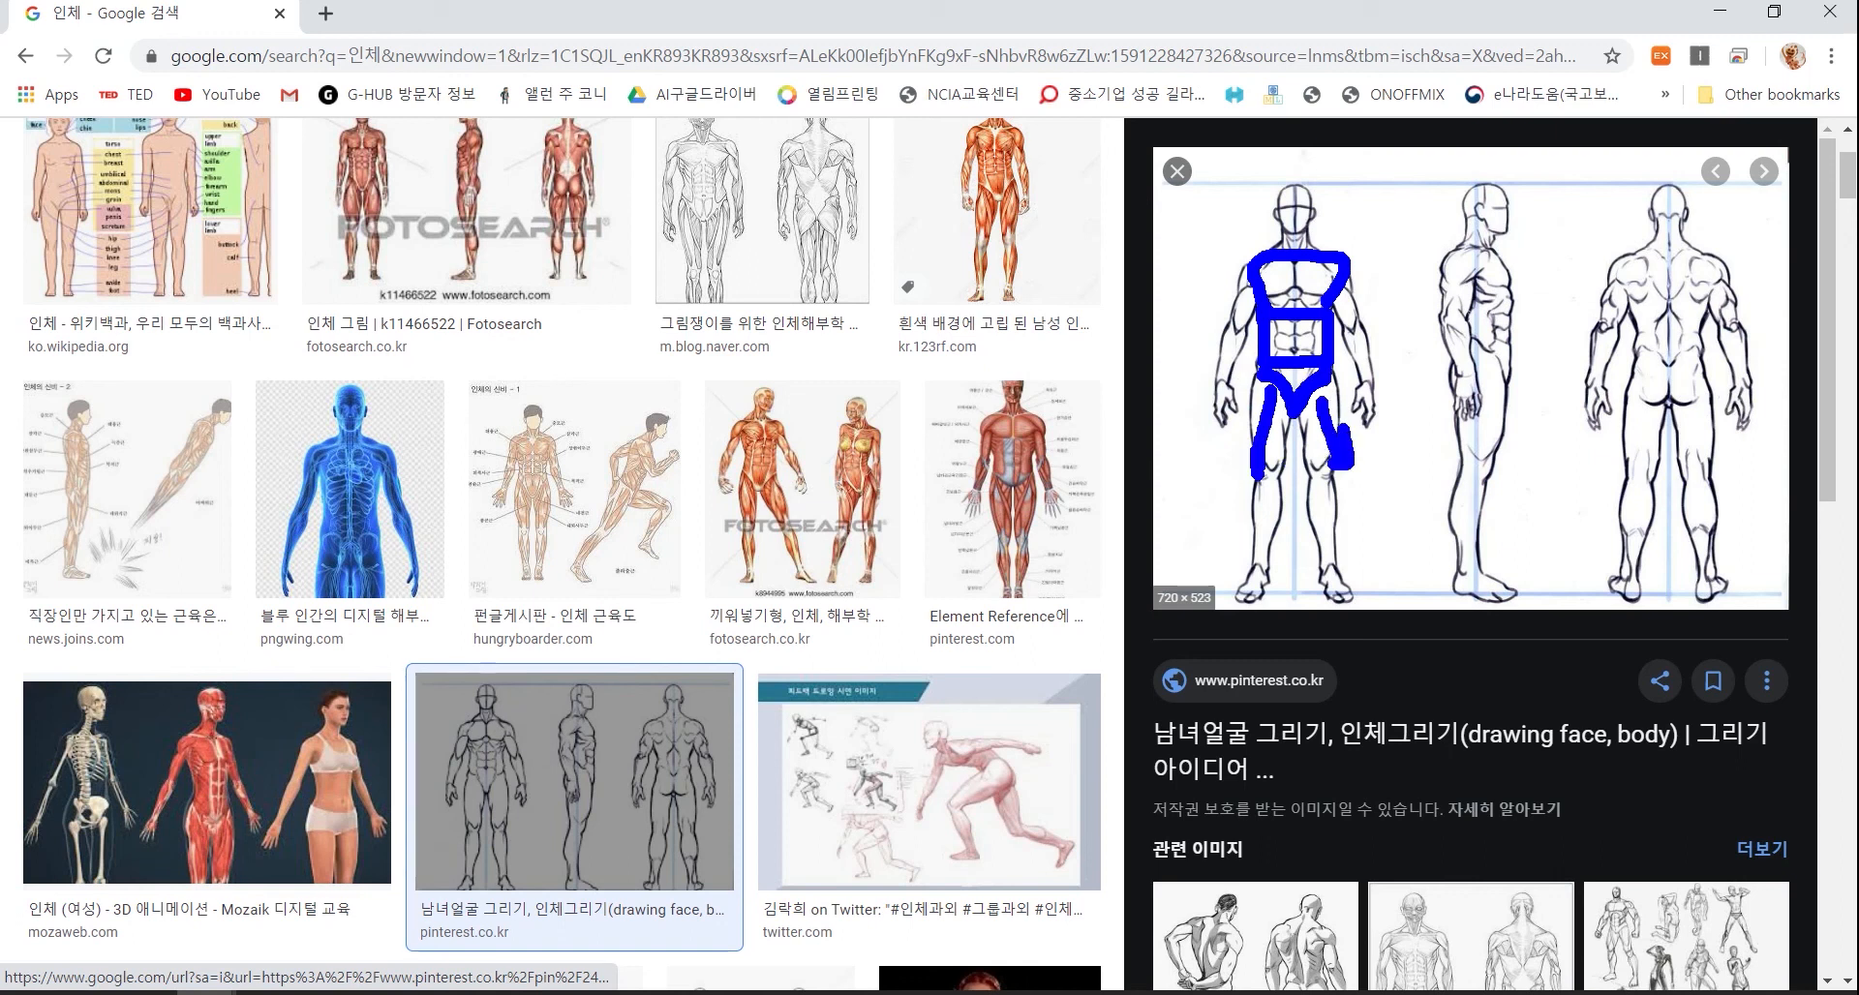
{"action": "key", "text": "Escape"}
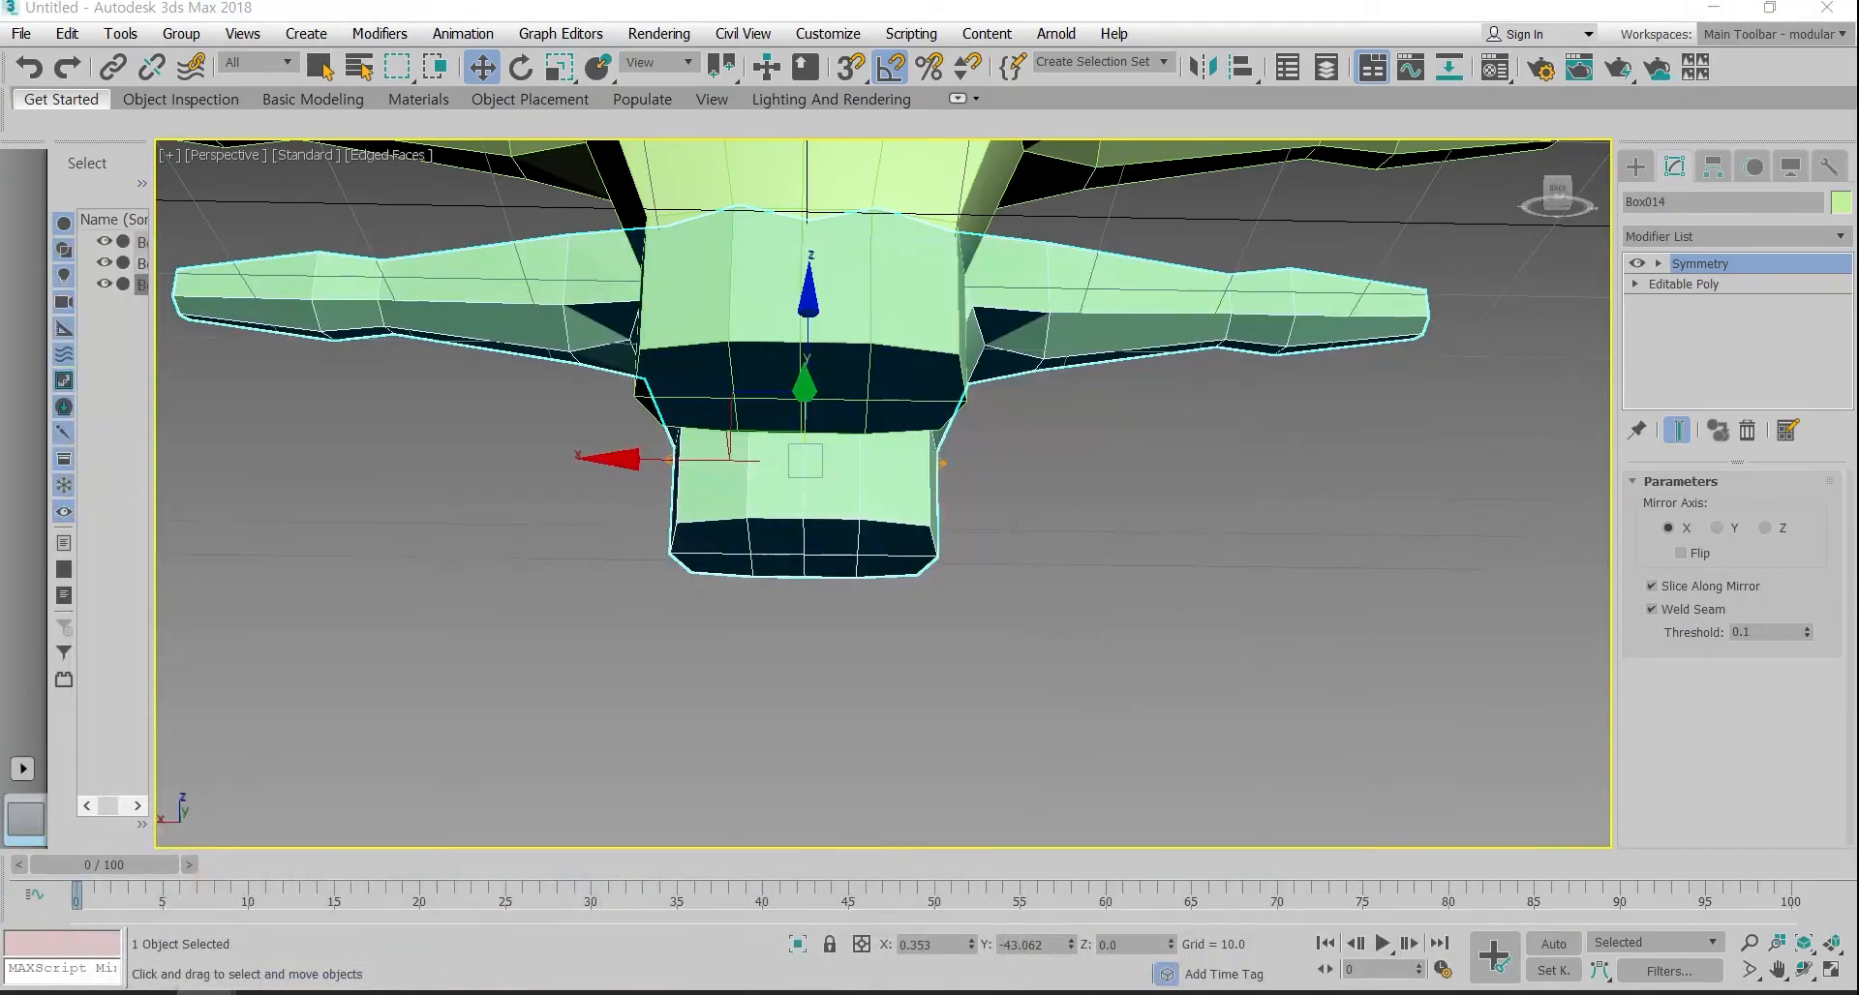
Step: Copy the newest body with the waist block once more along negative Y
{"action": "scroll", "coordinate": [975, 594], "scroll_direction": "down", "scroll_amount": 5}
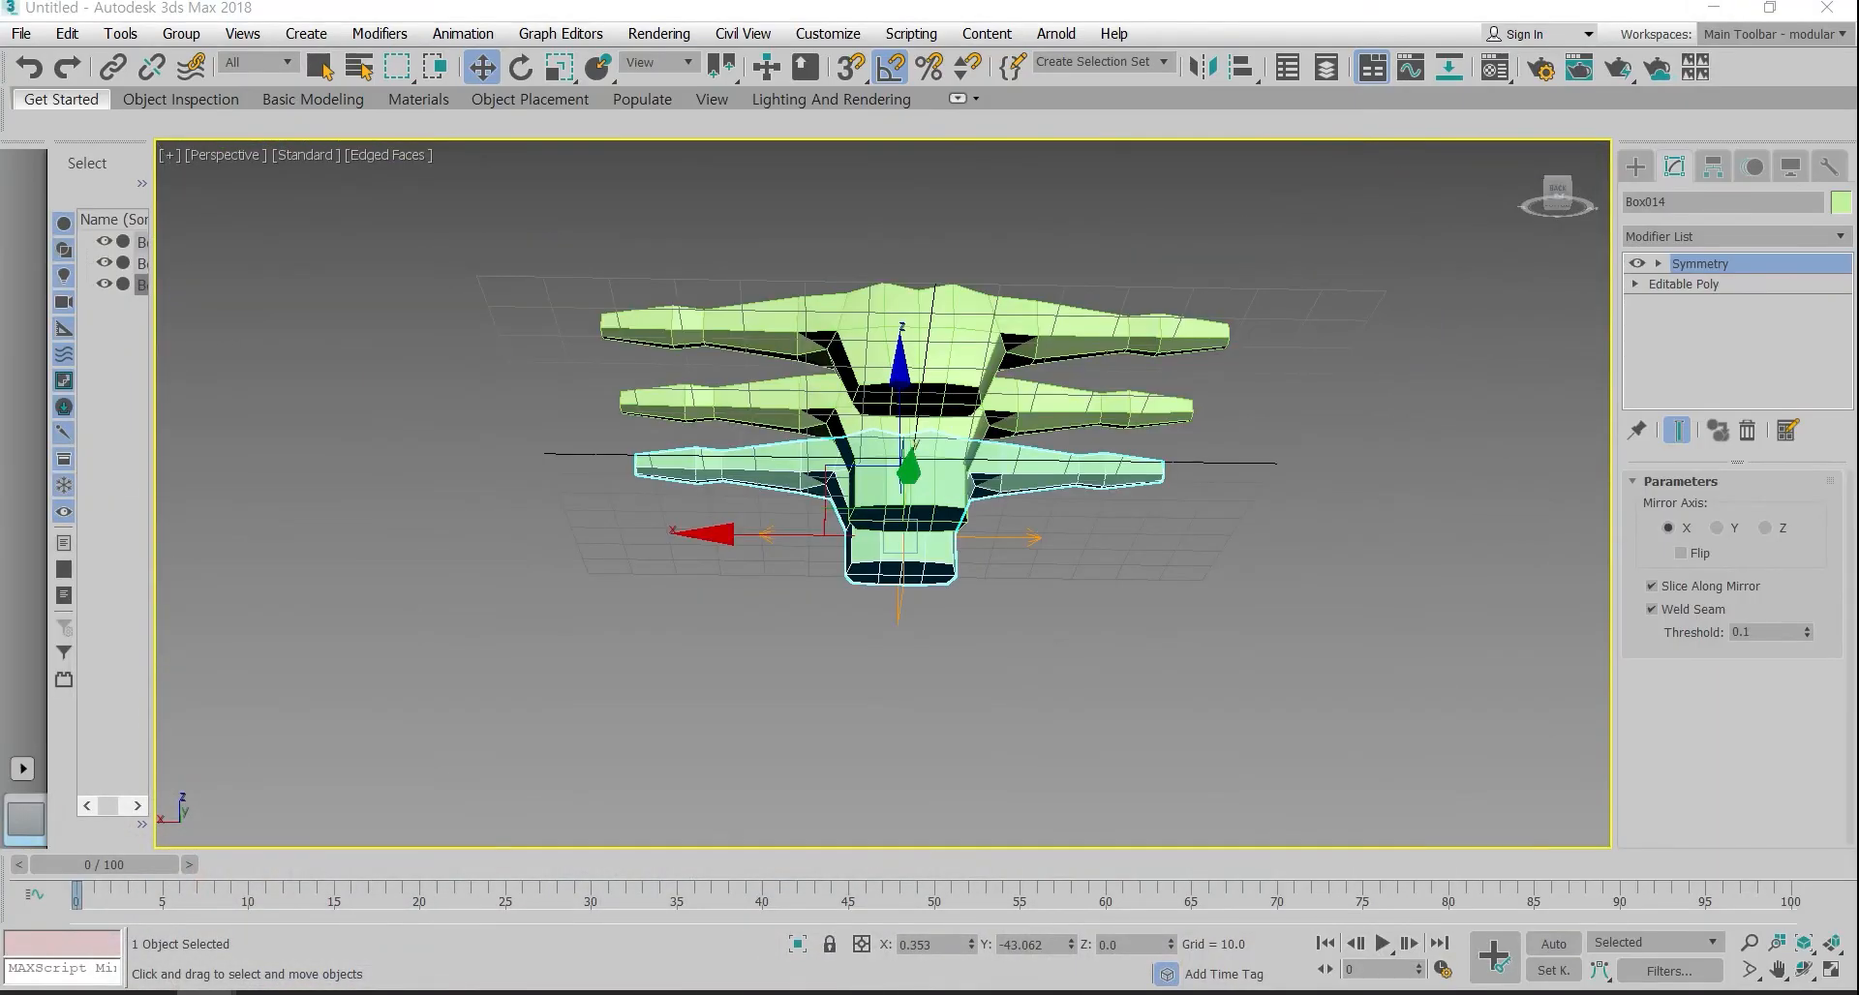
{"action": "middle_click_drag", "start_coordinate": [775, 591], "coordinate": [1007, 605], "text": "alt"}
{"action": "scroll", "coordinate": [1007, 605], "scroll_direction": "up", "scroll_amount": 5}
{"action": "scroll", "coordinate": [1389, 736], "scroll_direction": "down", "scroll_amount": 5}
{"action": "left_click_drag", "start_coordinate": [1259, 619], "coordinate": [1108, 619], "text": "shift"}
{"action": "left_click", "coordinate": [930, 601]}
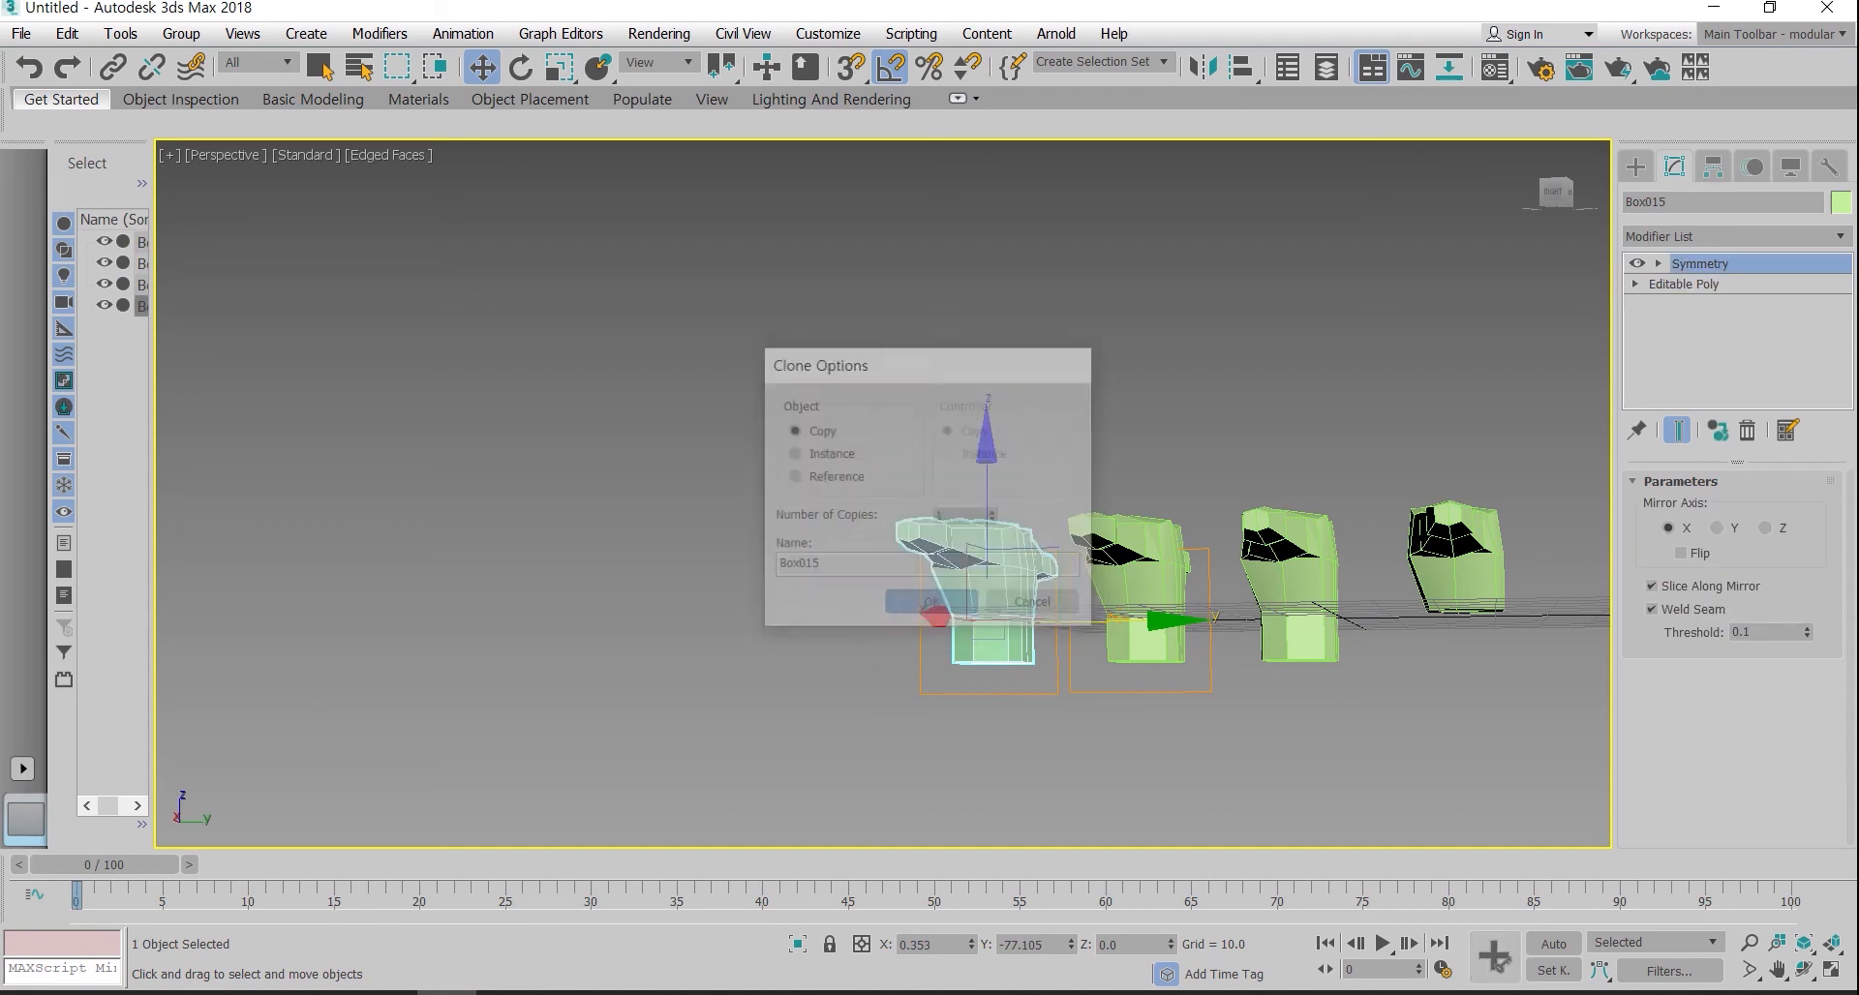
{"action": "middle_click_drag", "start_coordinate": [968, 580], "coordinate": [1064, 484], "text": "alt"}
{"action": "scroll", "coordinate": [968, 580], "scroll_direction": "up", "scroll_amount": 4}
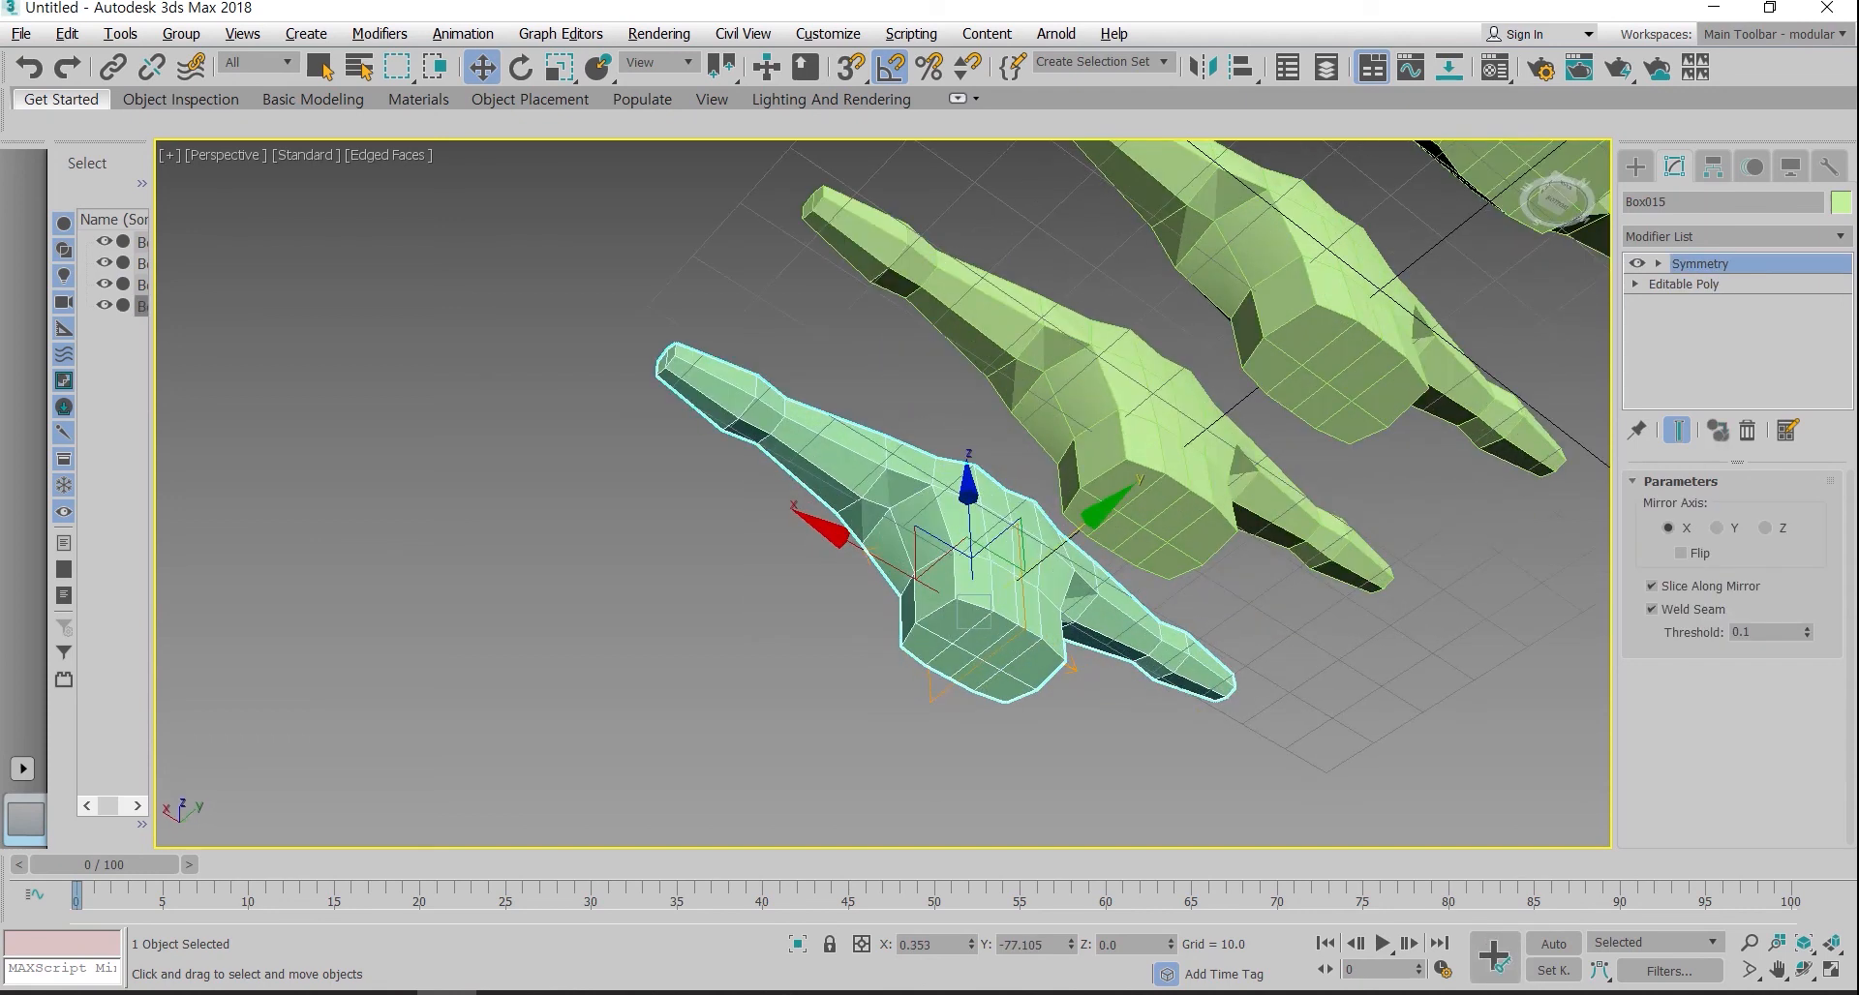
Step: Extrude the newest copy's four underside polygons down to about Z -17.9 as the pelvis block, with the symmetrical end result shown
{"action": "left_click", "coordinate": [1634, 283]}
{"action": "left_click", "coordinate": [1679, 365]}
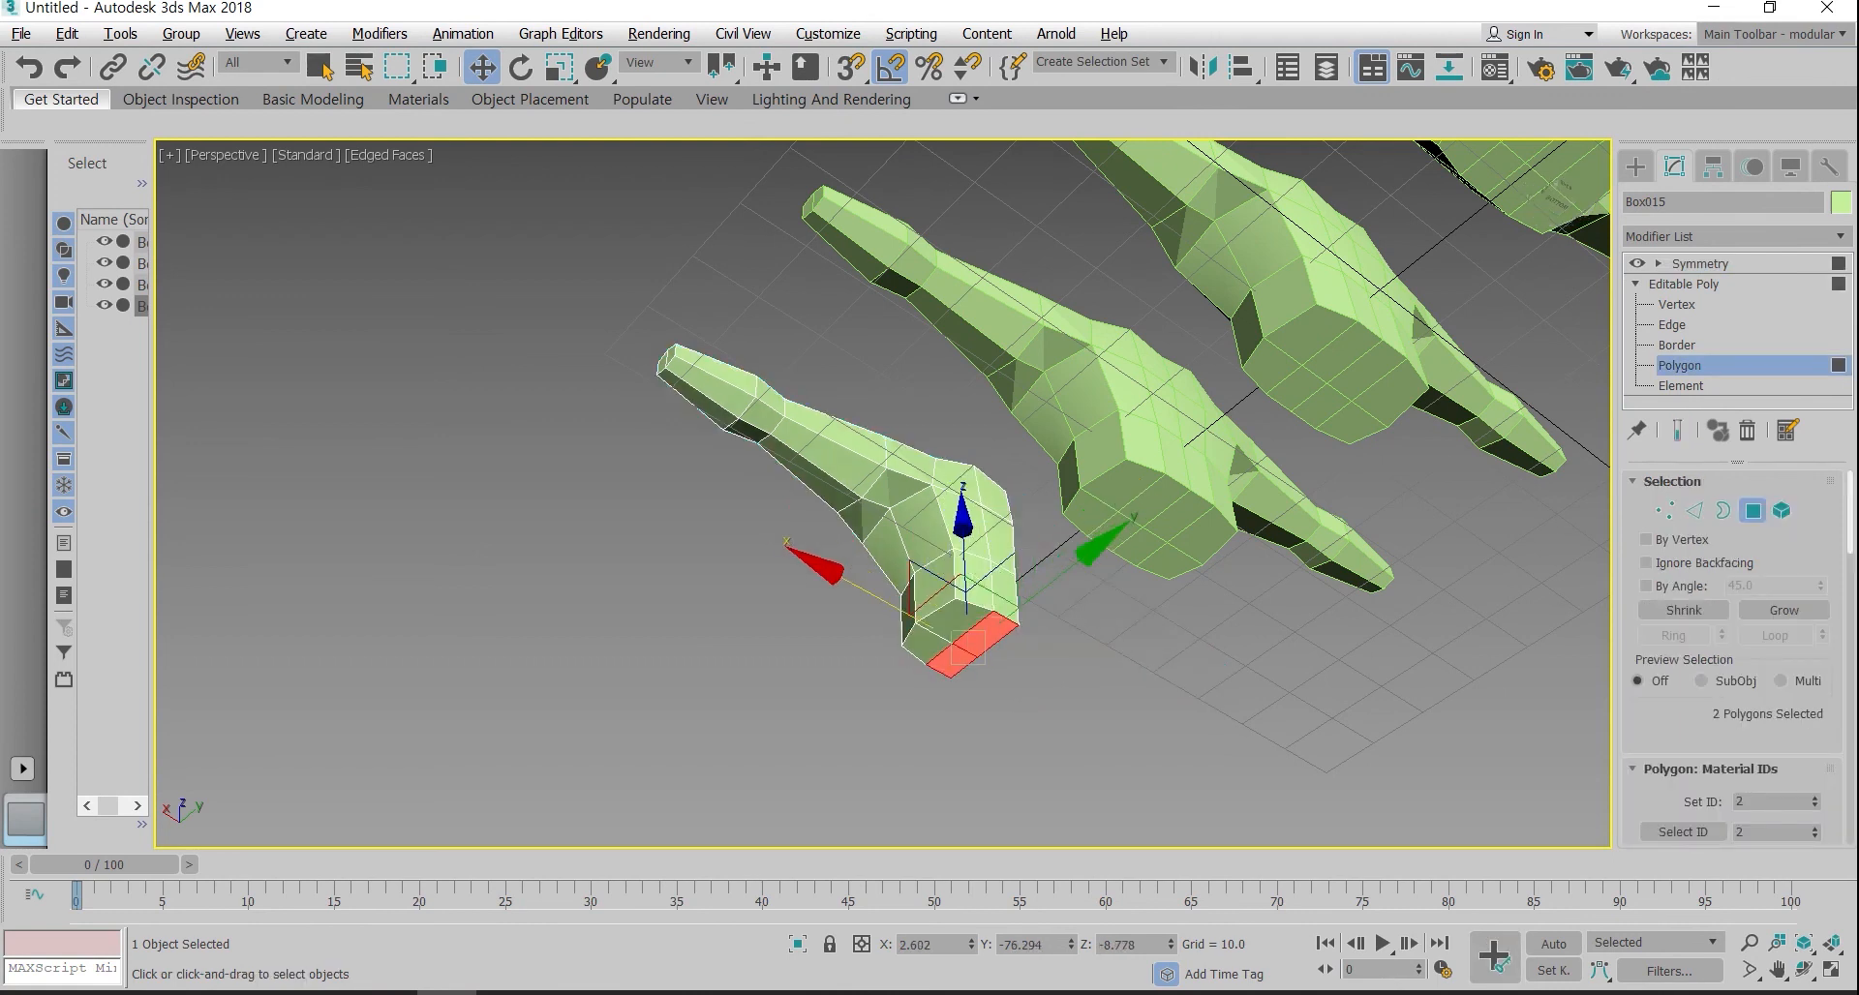
{"action": "middle_click_drag", "start_coordinate": [883, 494], "coordinate": [1046, 440], "text": "alt"}
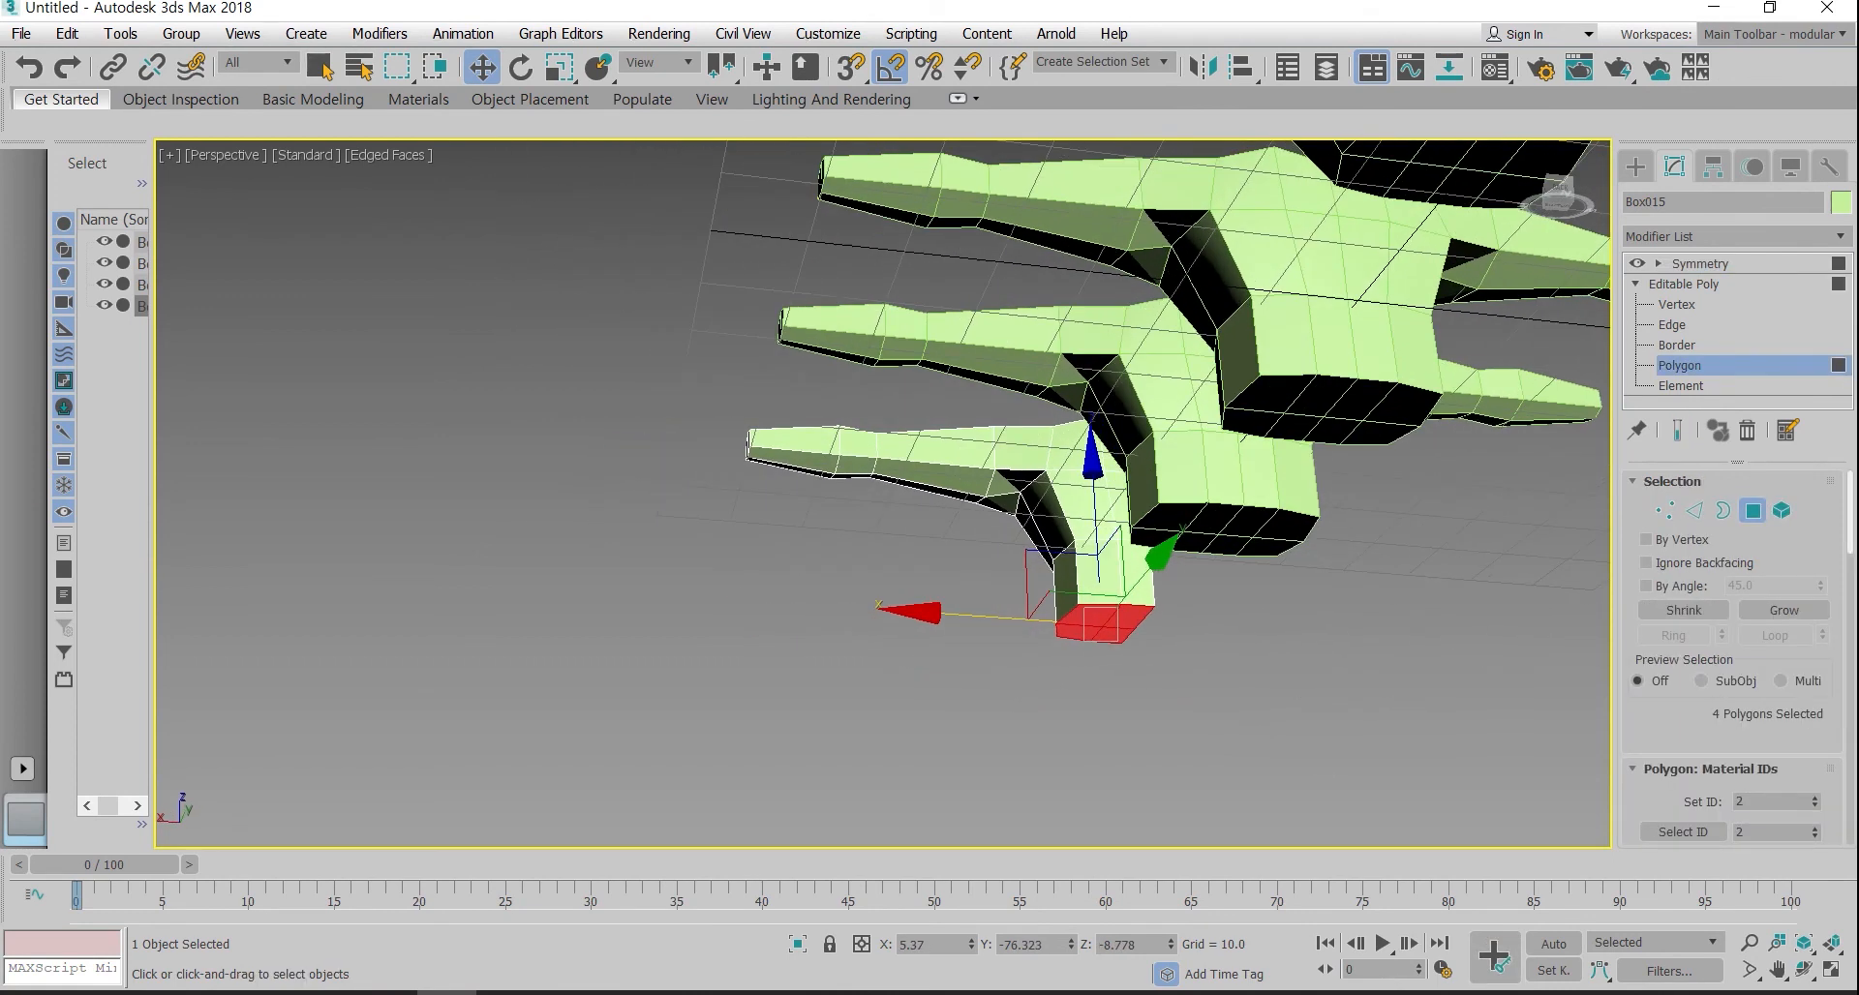
{"action": "left_click", "coordinate": [1677, 430]}
{"action": "right_click", "coordinate": [1113, 583]}
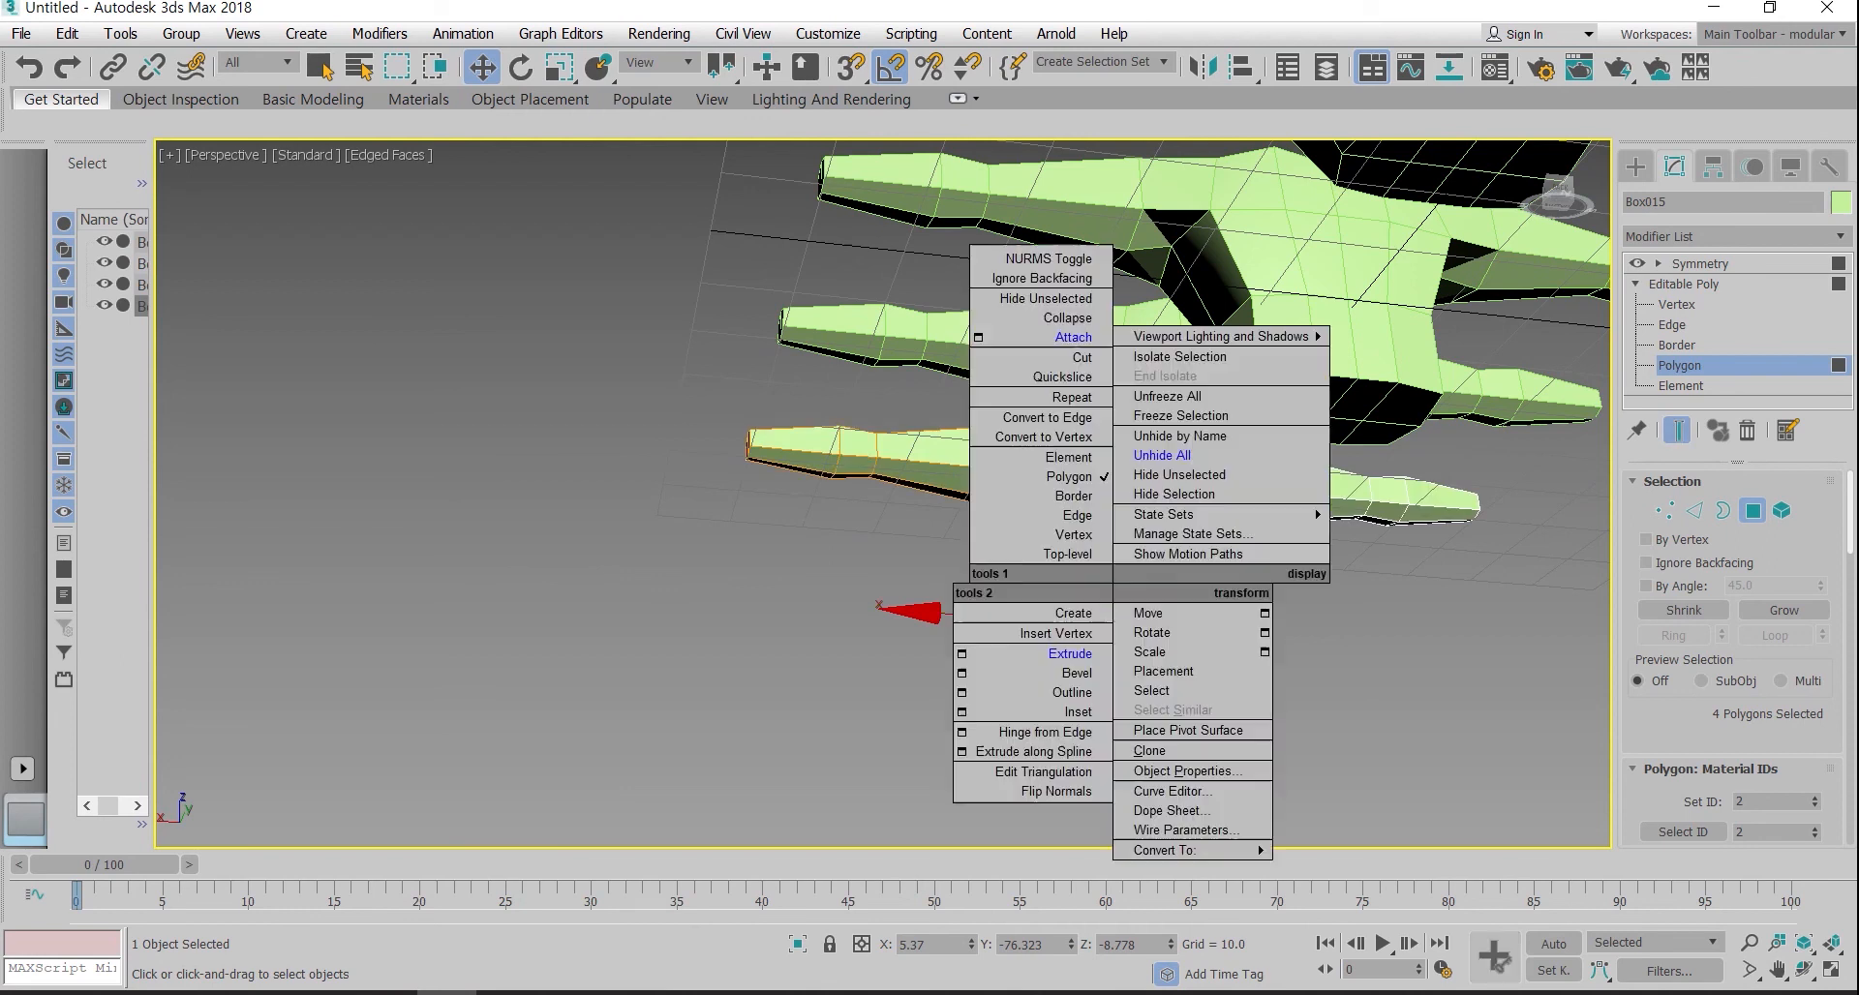
{"action": "left_click", "coordinate": [1069, 653]}
{"action": "left_click_drag", "start_coordinate": [1140, 635], "coordinate": [1139, 545]}
{"action": "key", "text": "r"}
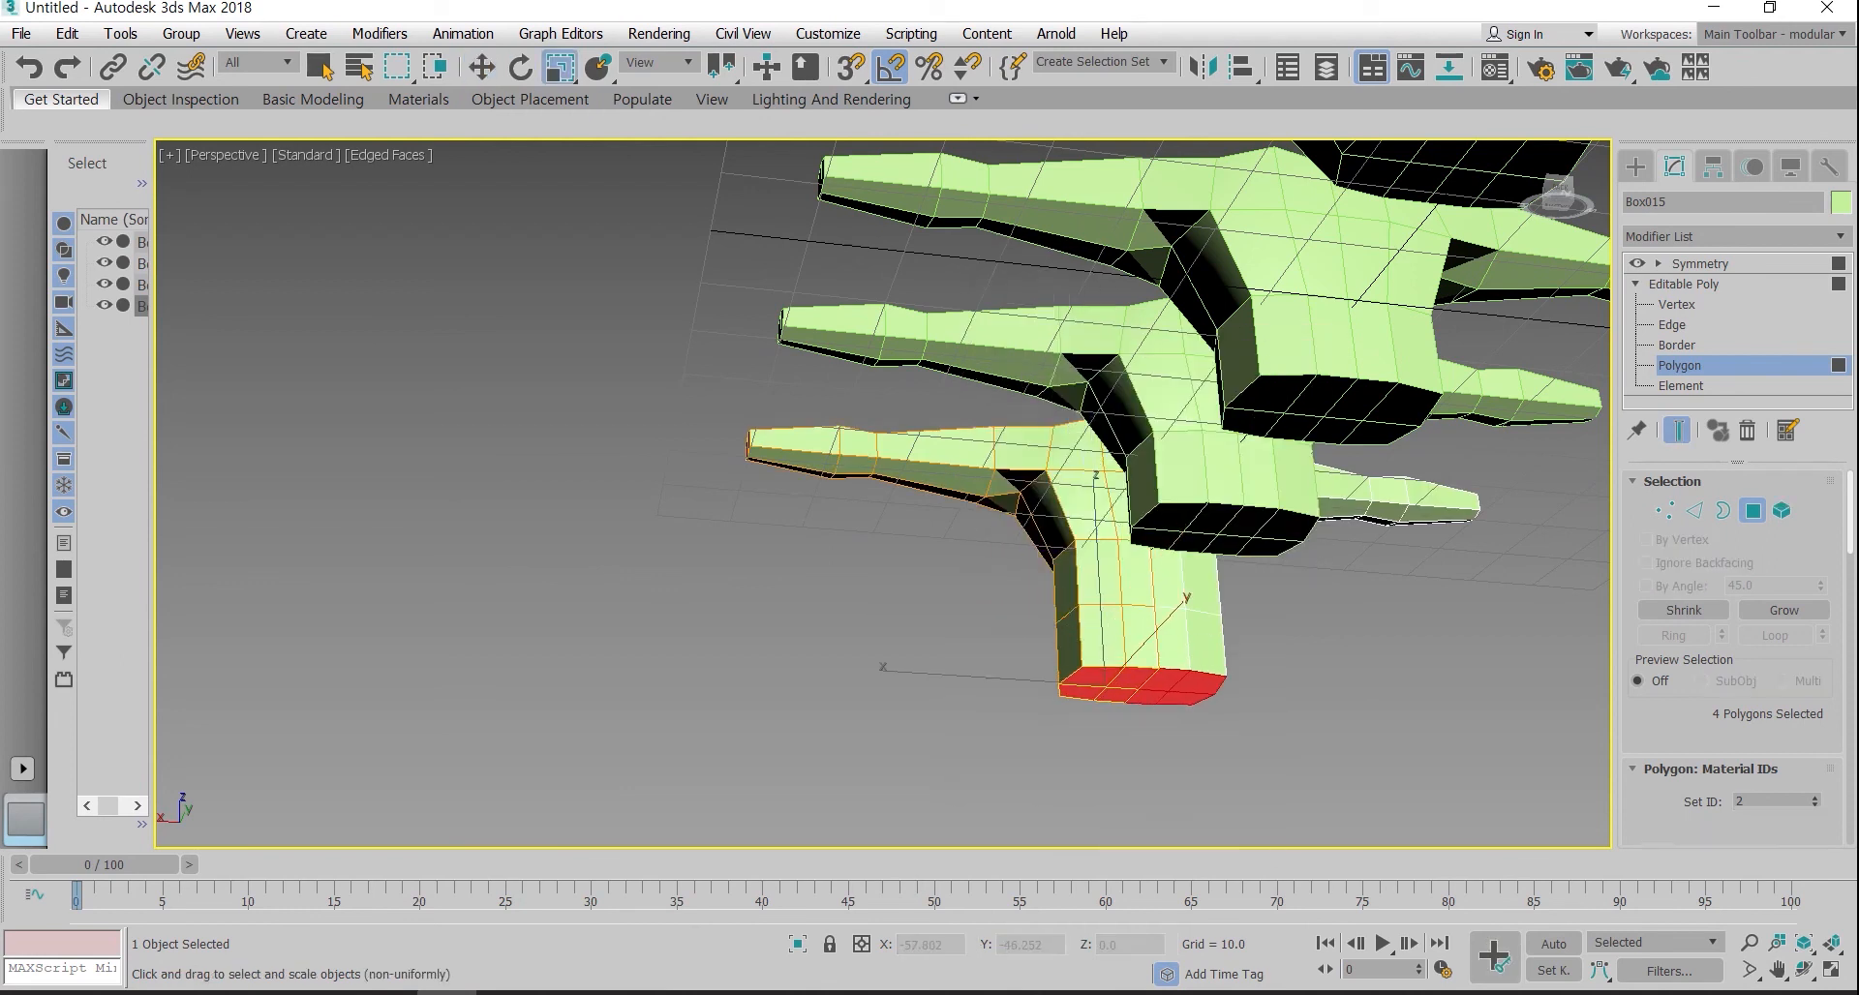
Step: Leave polygon editing and make one copy of the body with the pelvis block along negative Y, at about Y -101.6
{"action": "key", "text": "4"}
{"action": "key", "text": "w"}
{"action": "middle_click_drag", "start_coordinate": [1114, 620], "coordinate": [1152, 581], "text": "alt"}
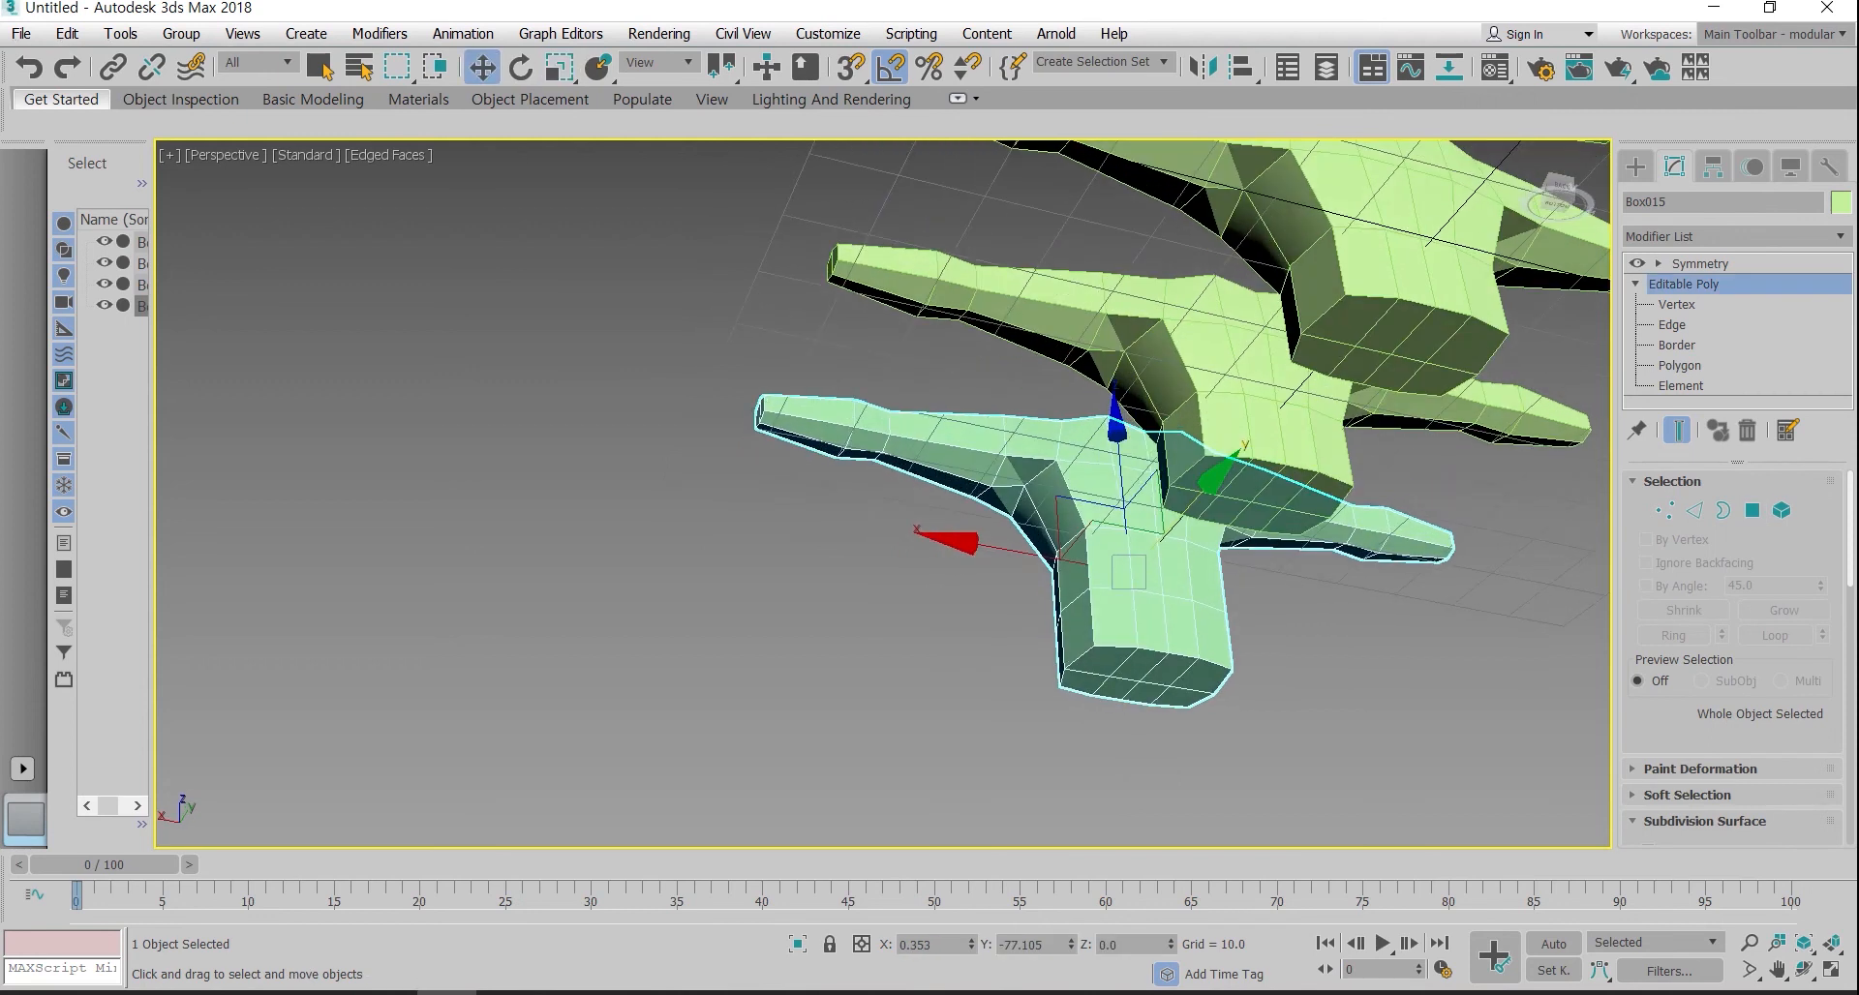
{"action": "left_click_drag", "start_coordinate": [1218, 473], "coordinate": [1136, 566], "text": "shift"}
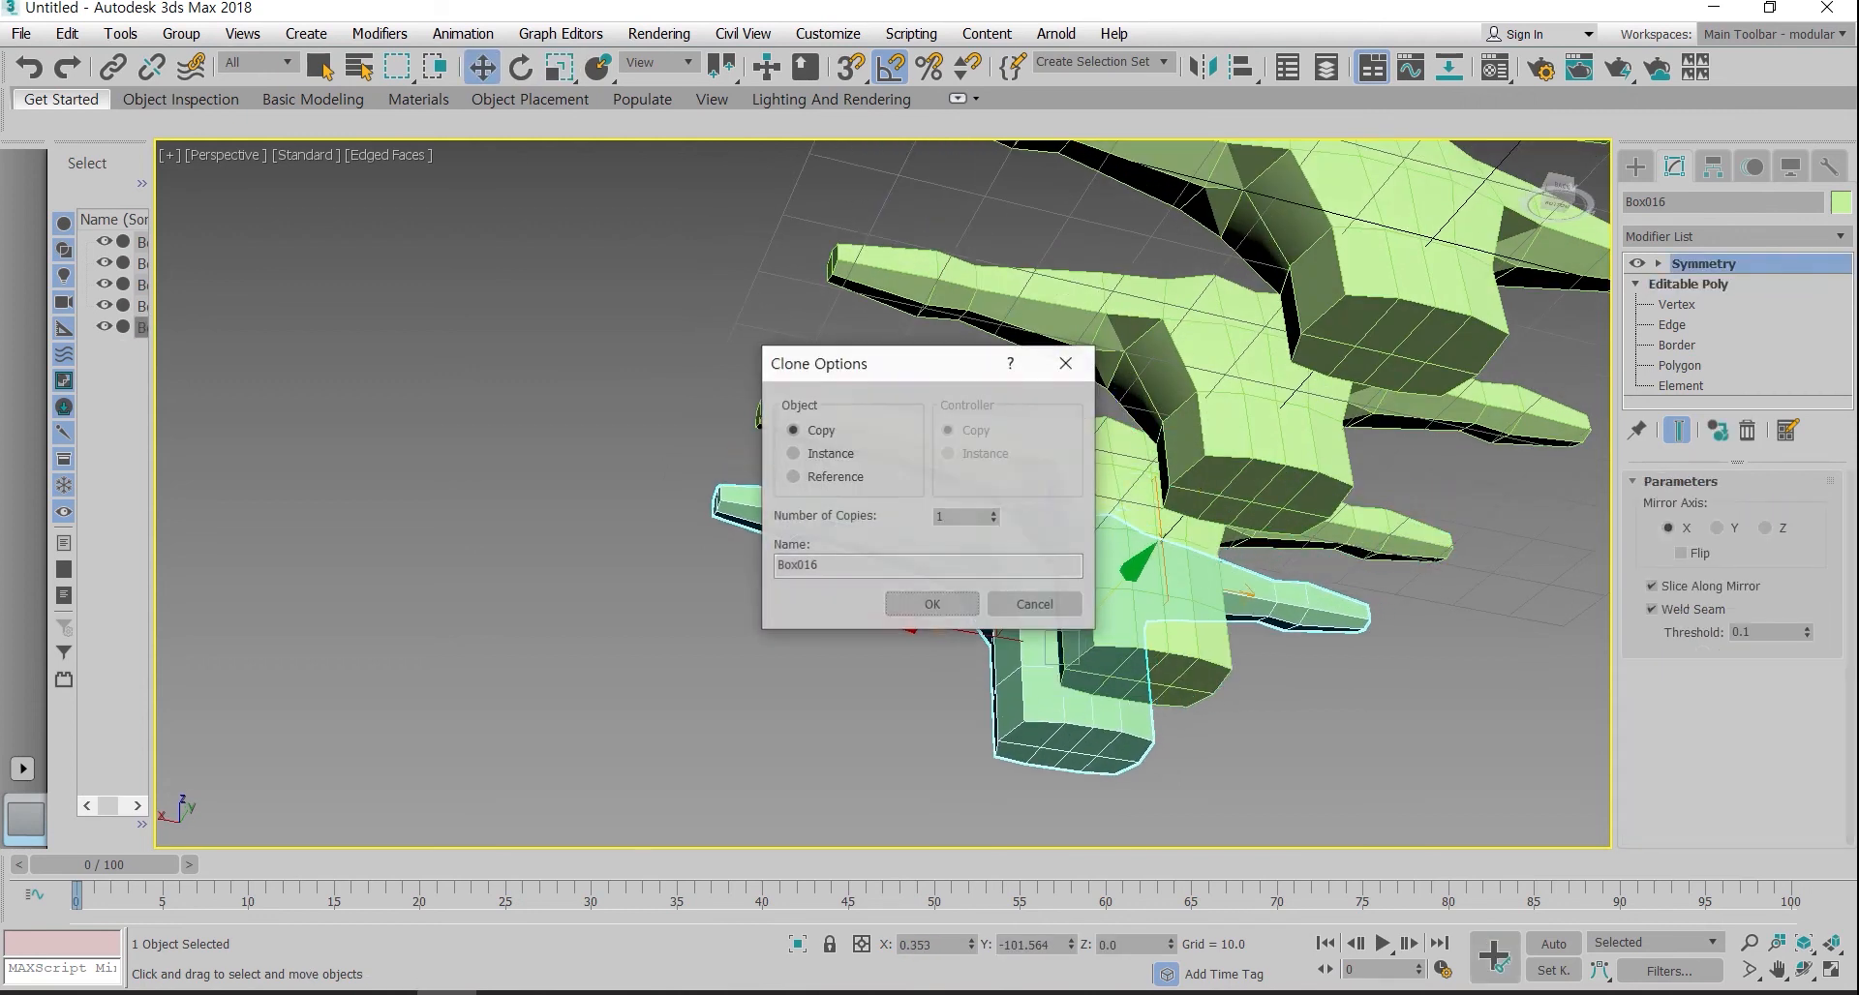
{"action": "key", "text": "Return"}
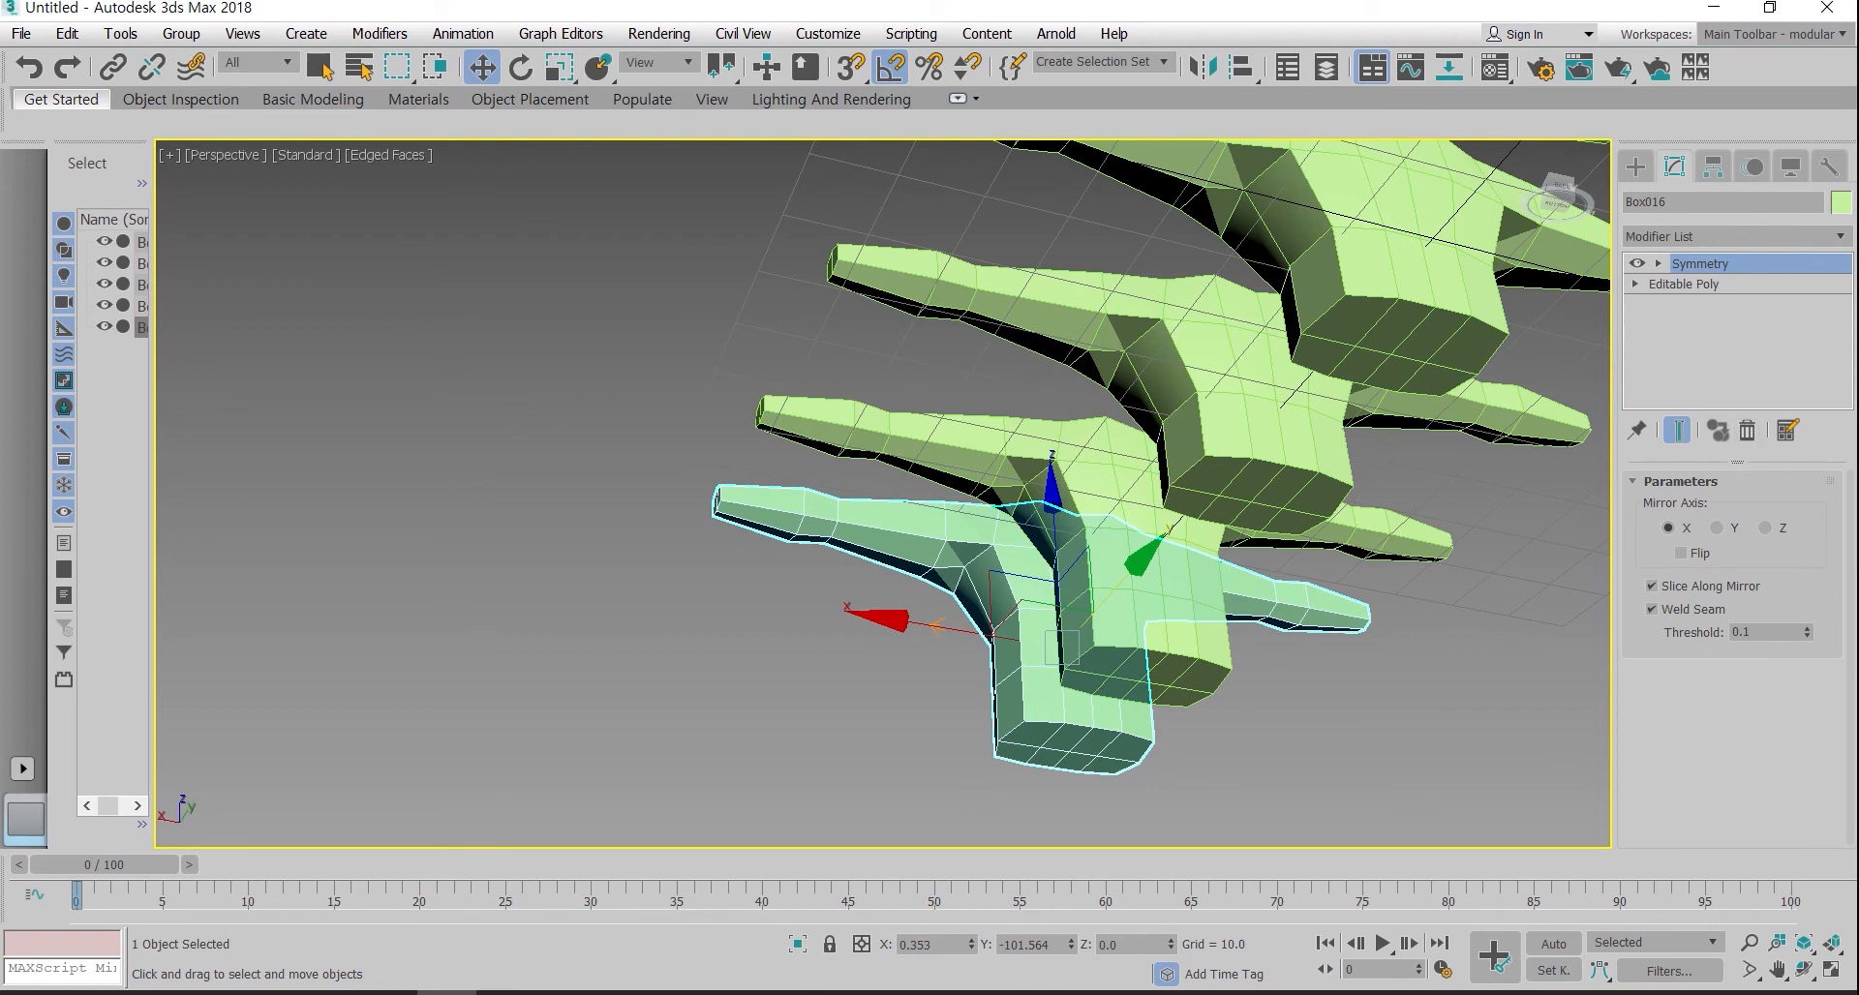
Step: Rotate the four underside pelvis polygons of the new copy -30 degrees about Y, with the mirrored half shown
{"action": "left_click", "coordinate": [1684, 283]}
{"action": "middle_click_drag", "start_coordinate": [1041, 743], "coordinate": [1140, 634]}
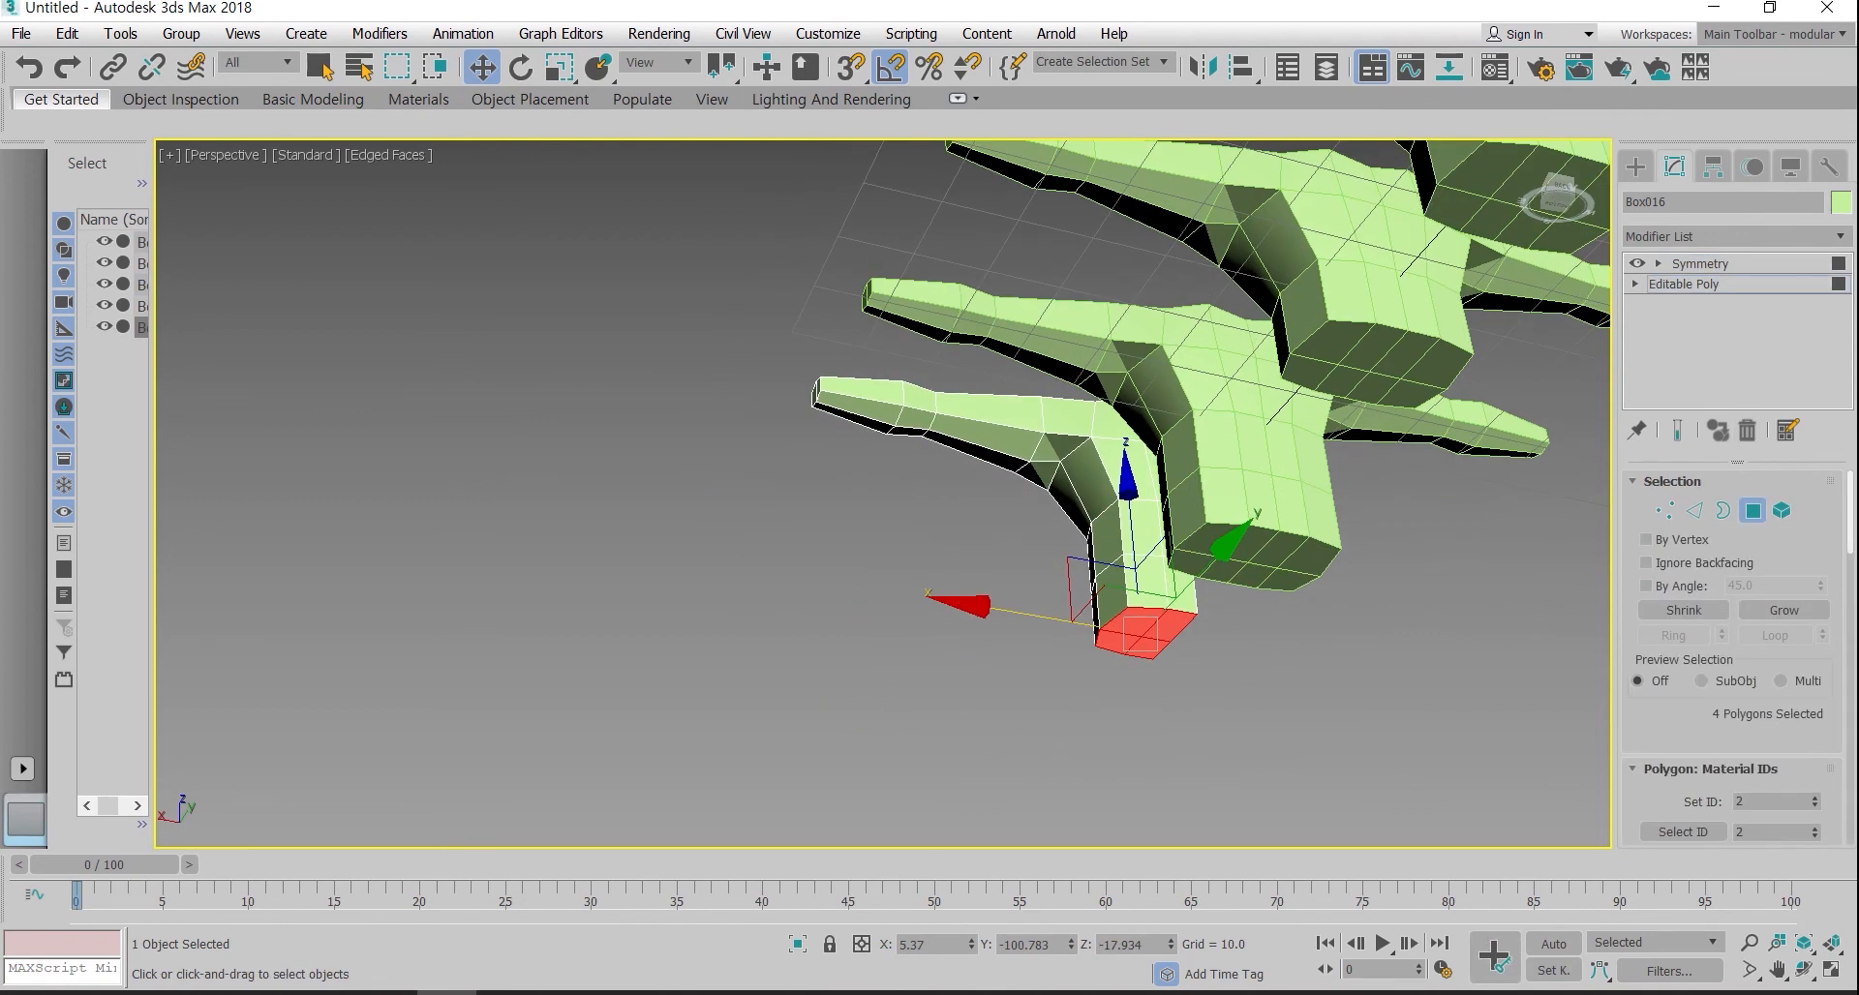
{"action": "left_click", "coordinate": [1677, 430]}
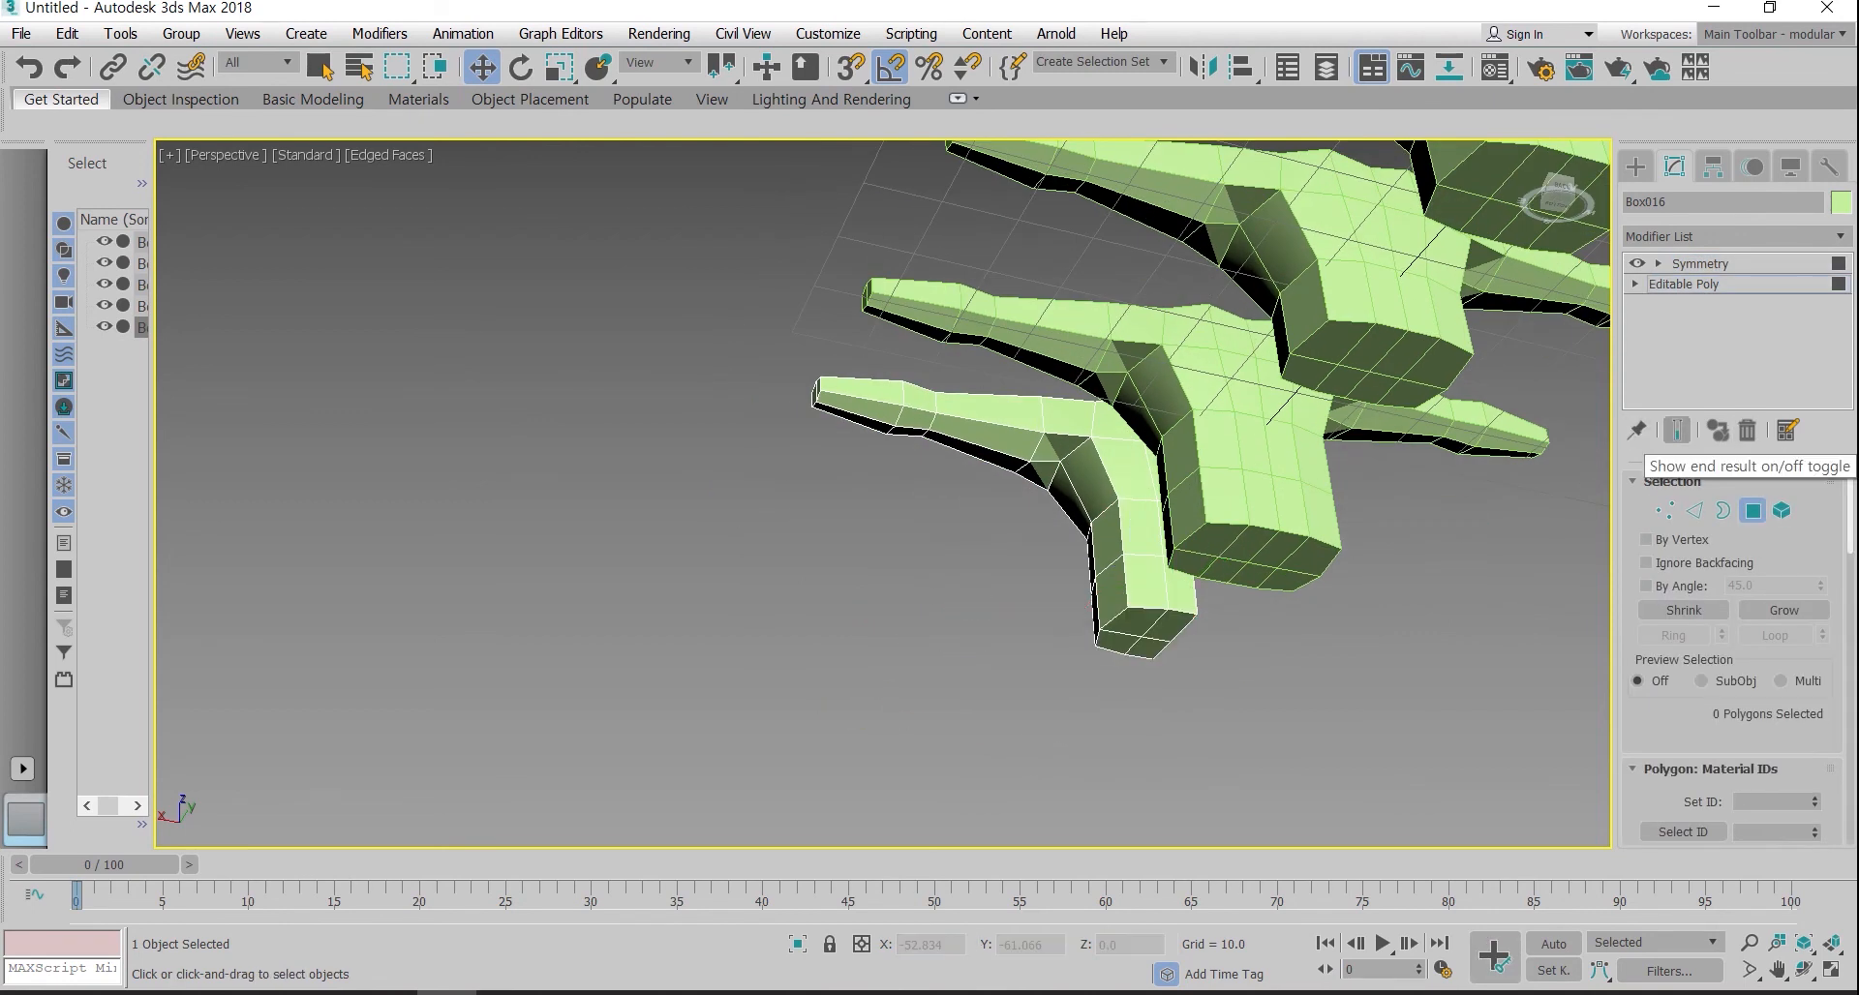
{"action": "key", "text": "z"}
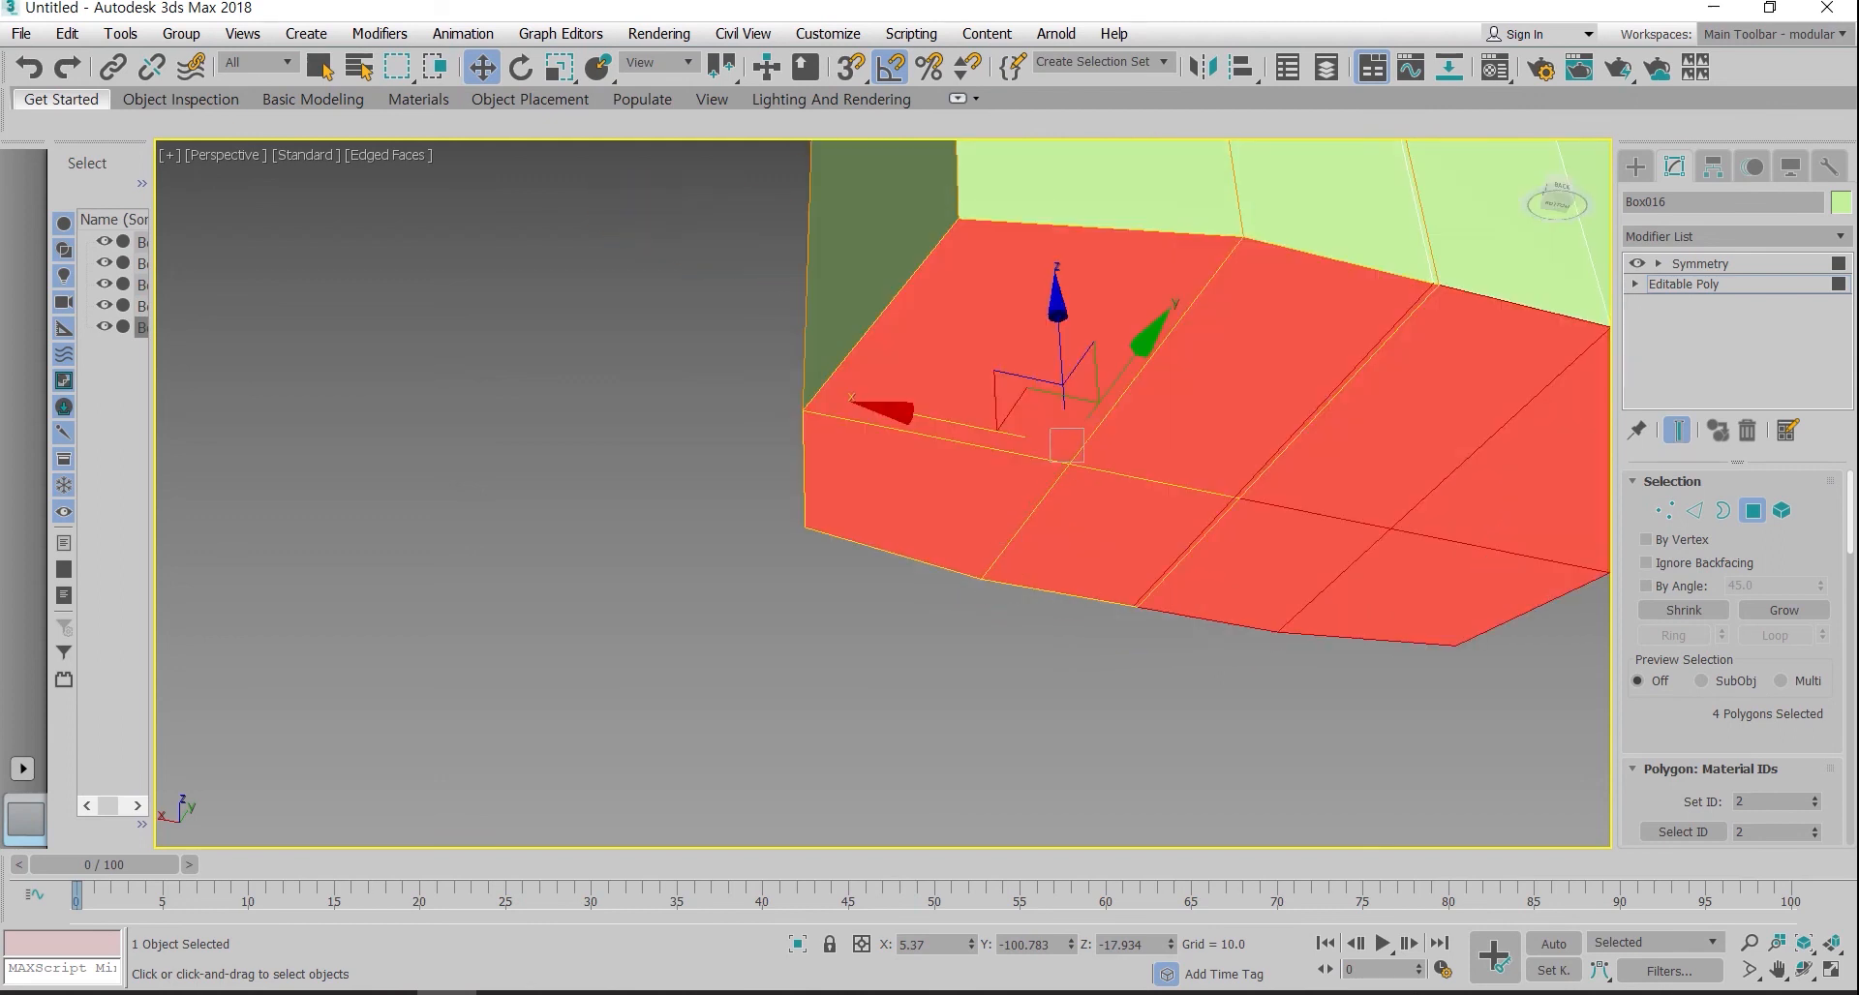
{"action": "key", "text": "e"}
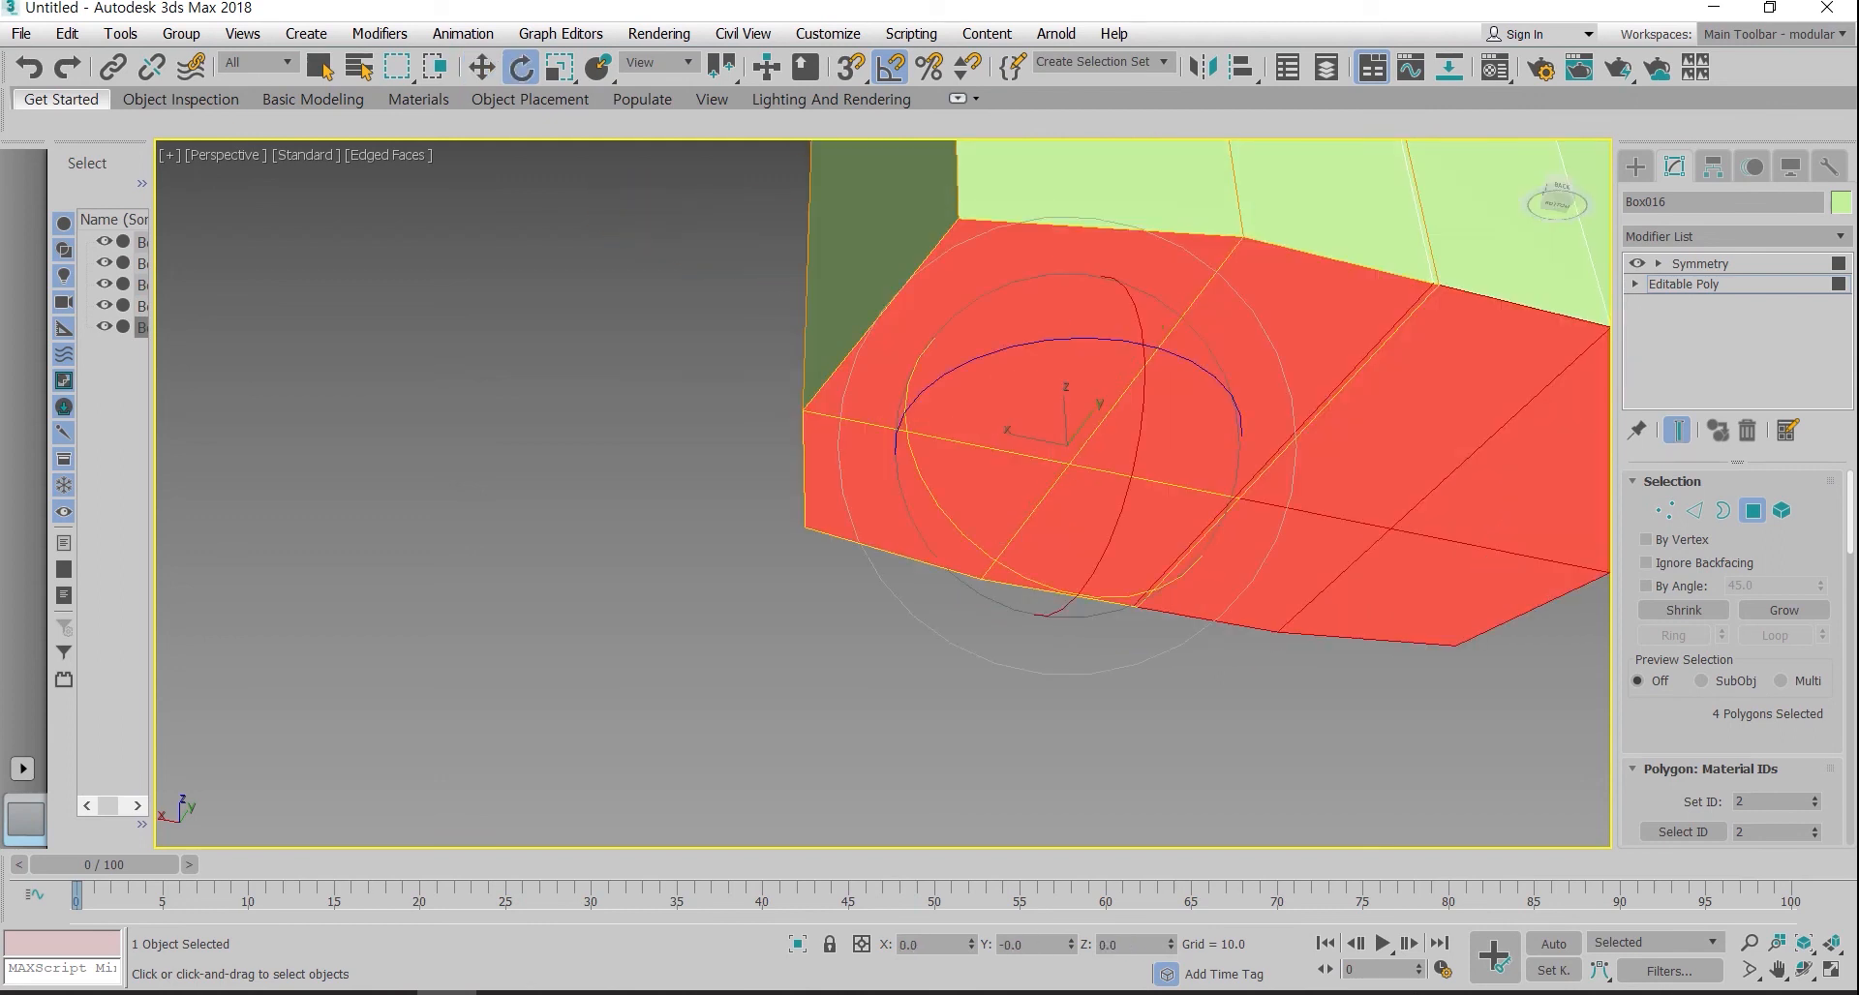
{"action": "left_click_drag", "start_coordinate": [910, 456], "coordinate": [918, 373]}
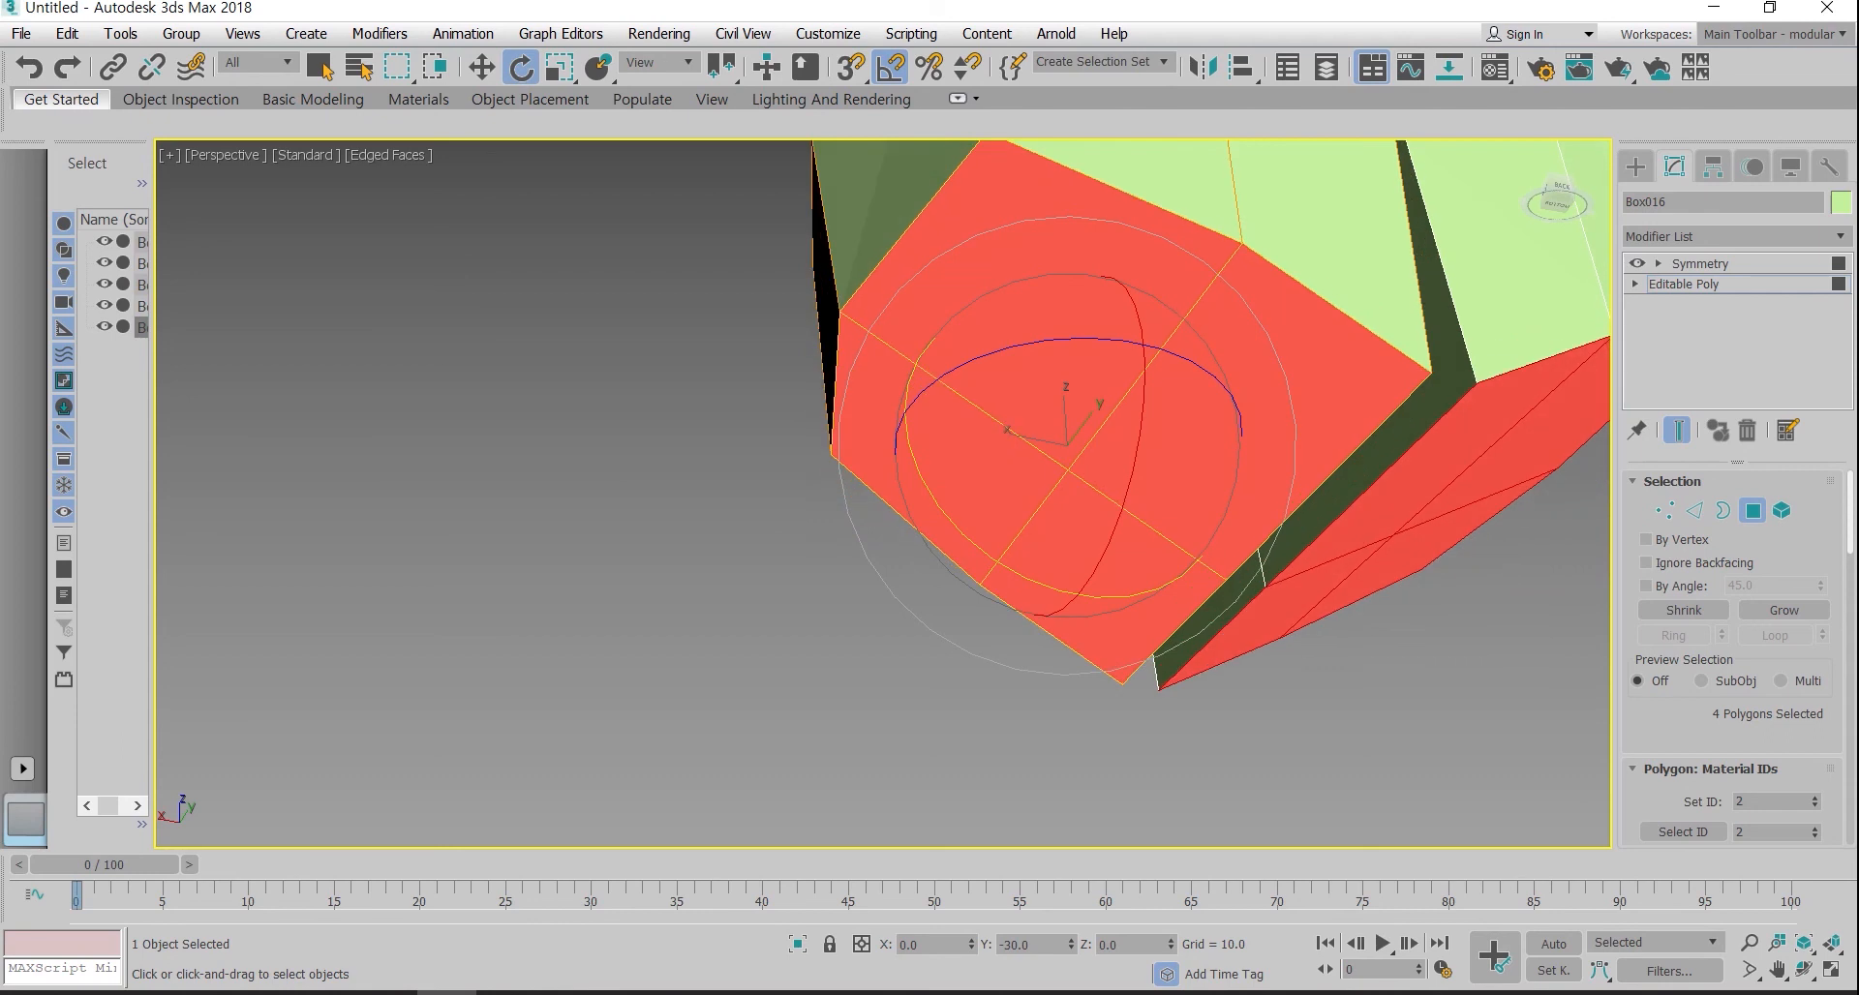
{"action": "scroll", "coordinate": [1066, 445], "scroll_direction": "down", "scroll_amount": 4}
{"action": "middle_click_drag", "start_coordinate": [1249, 561], "coordinate": [1154, 556], "text": "alt"}
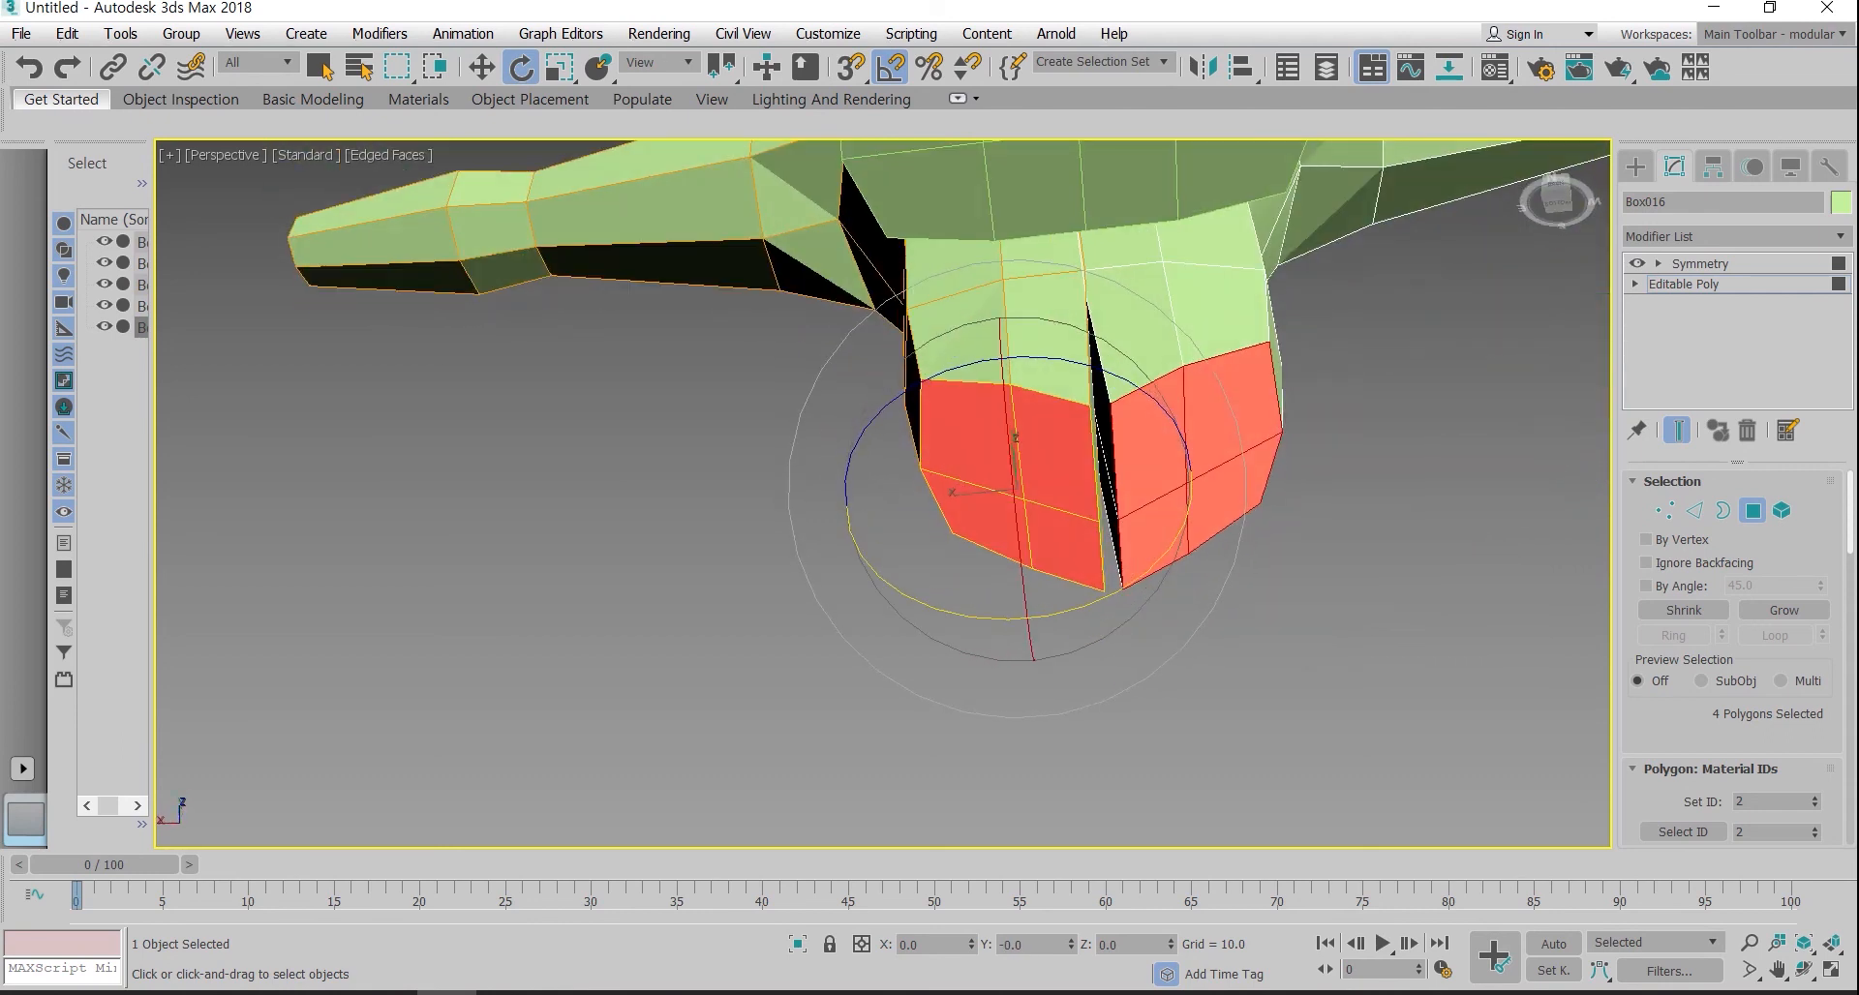
{"action": "mouse_move", "coordinate": [1133, 613]}
{"action": "left_mouse_down"}
{"action": "mouse_move", "coordinate": [1165, 602]}
{"action": "mouse_move", "coordinate": [1149, 627]}
{"action": "left_mouse_up"}
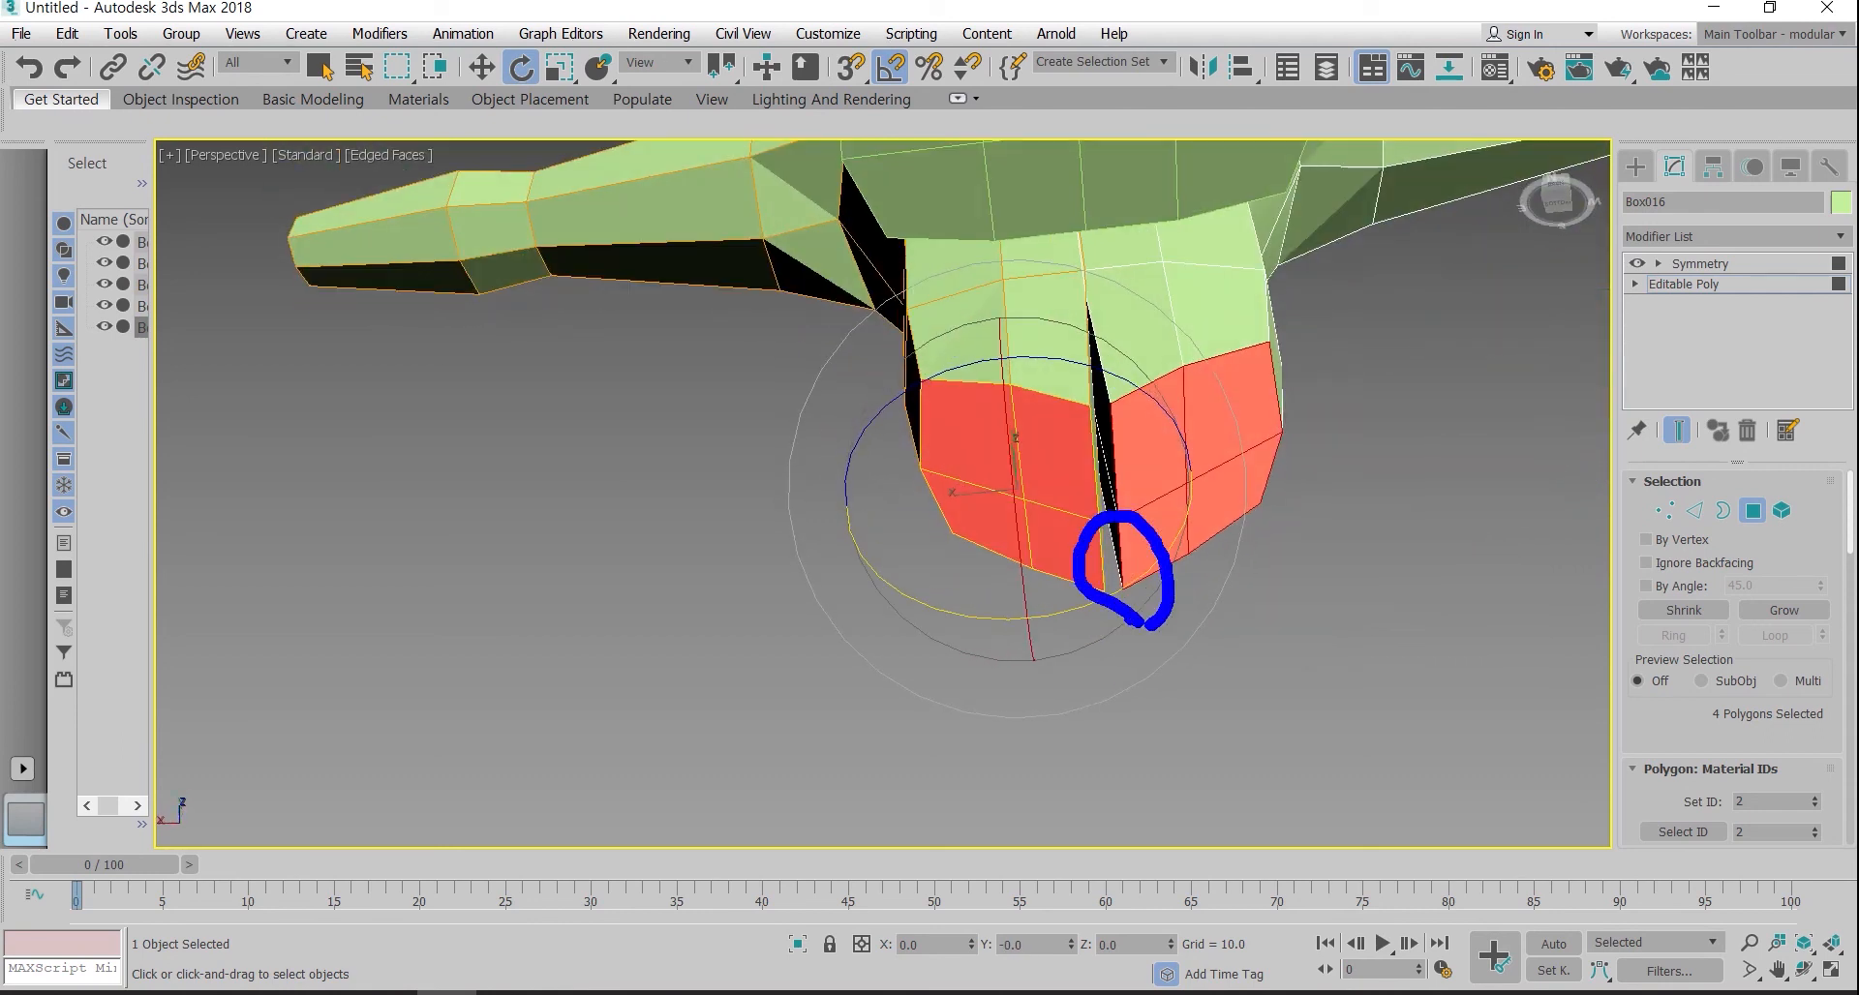
{"action": "key", "text": "Escape"}
{"action": "middle_click_drag", "start_coordinate": [1132, 575], "coordinate": [1210, 634], "text": "alt"}
Step: Leave polygon editing and copy the body with the angled pelvis along negative Y, to about Y -131.2
{"action": "key", "text": "4"}
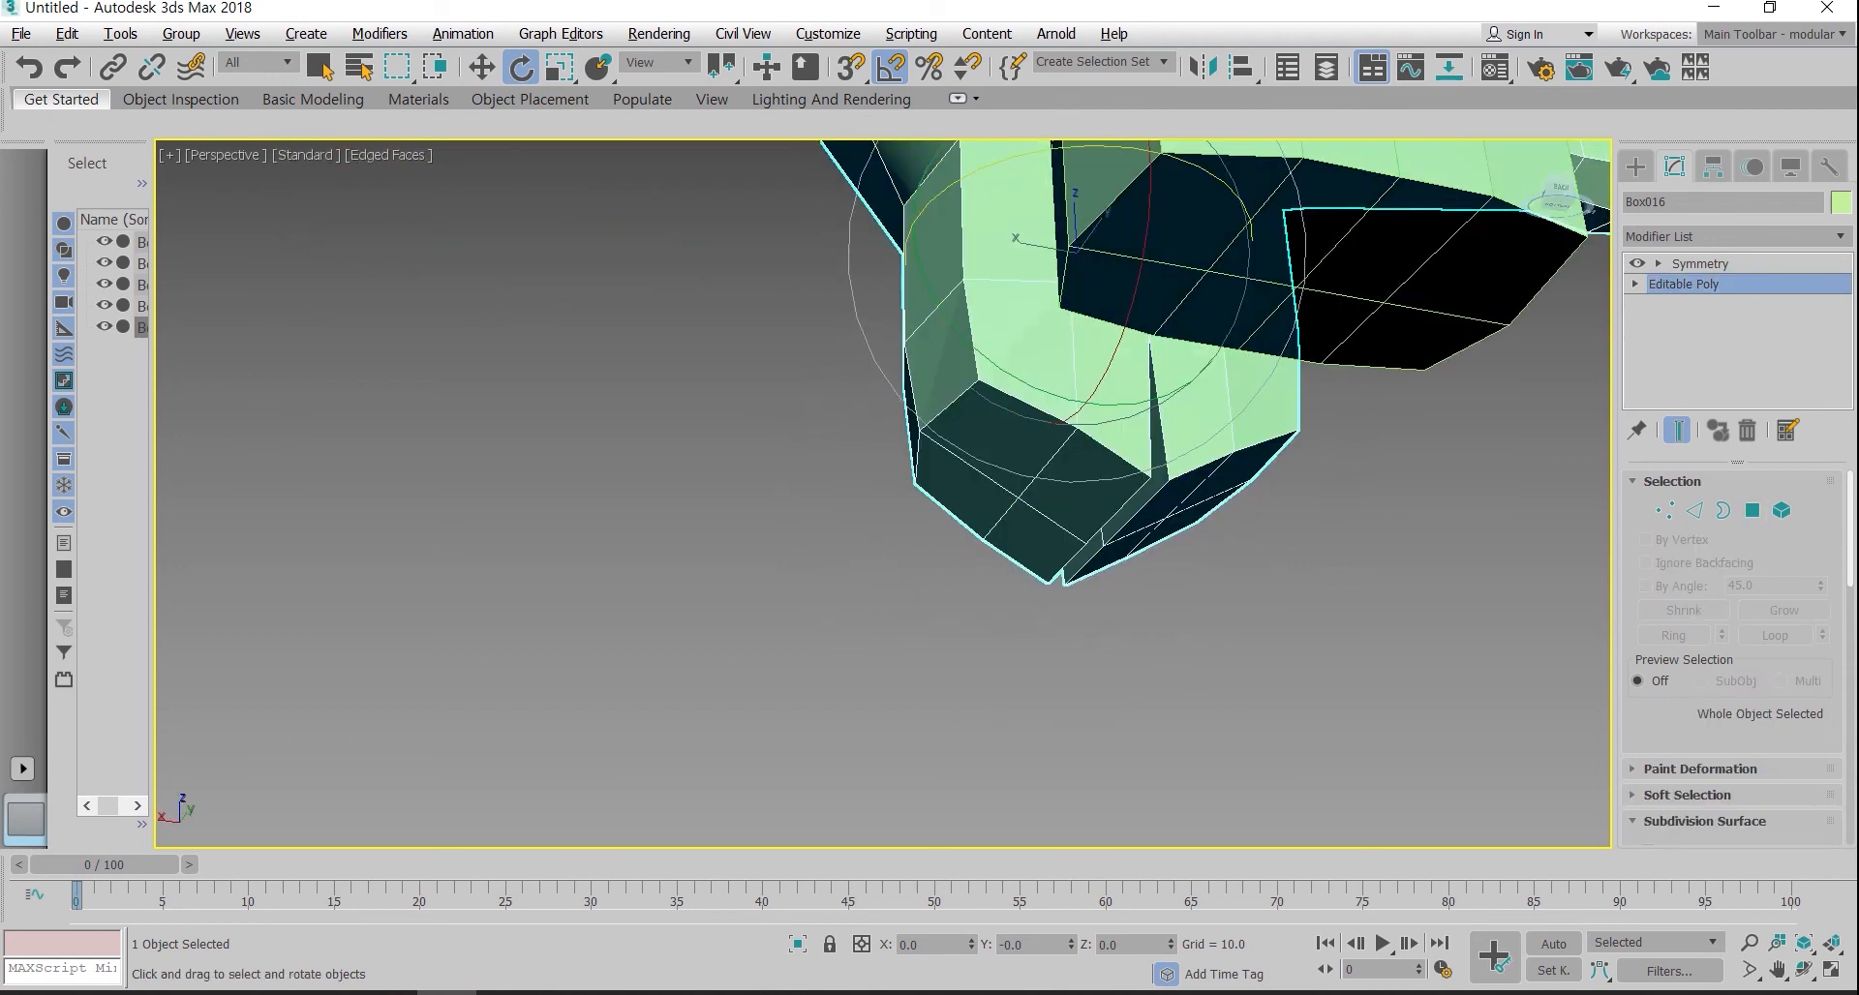
{"action": "scroll", "coordinate": [1312, 463], "scroll_direction": "down", "scroll_amount": 5}
{"action": "left_click", "coordinate": [1313, 463]}
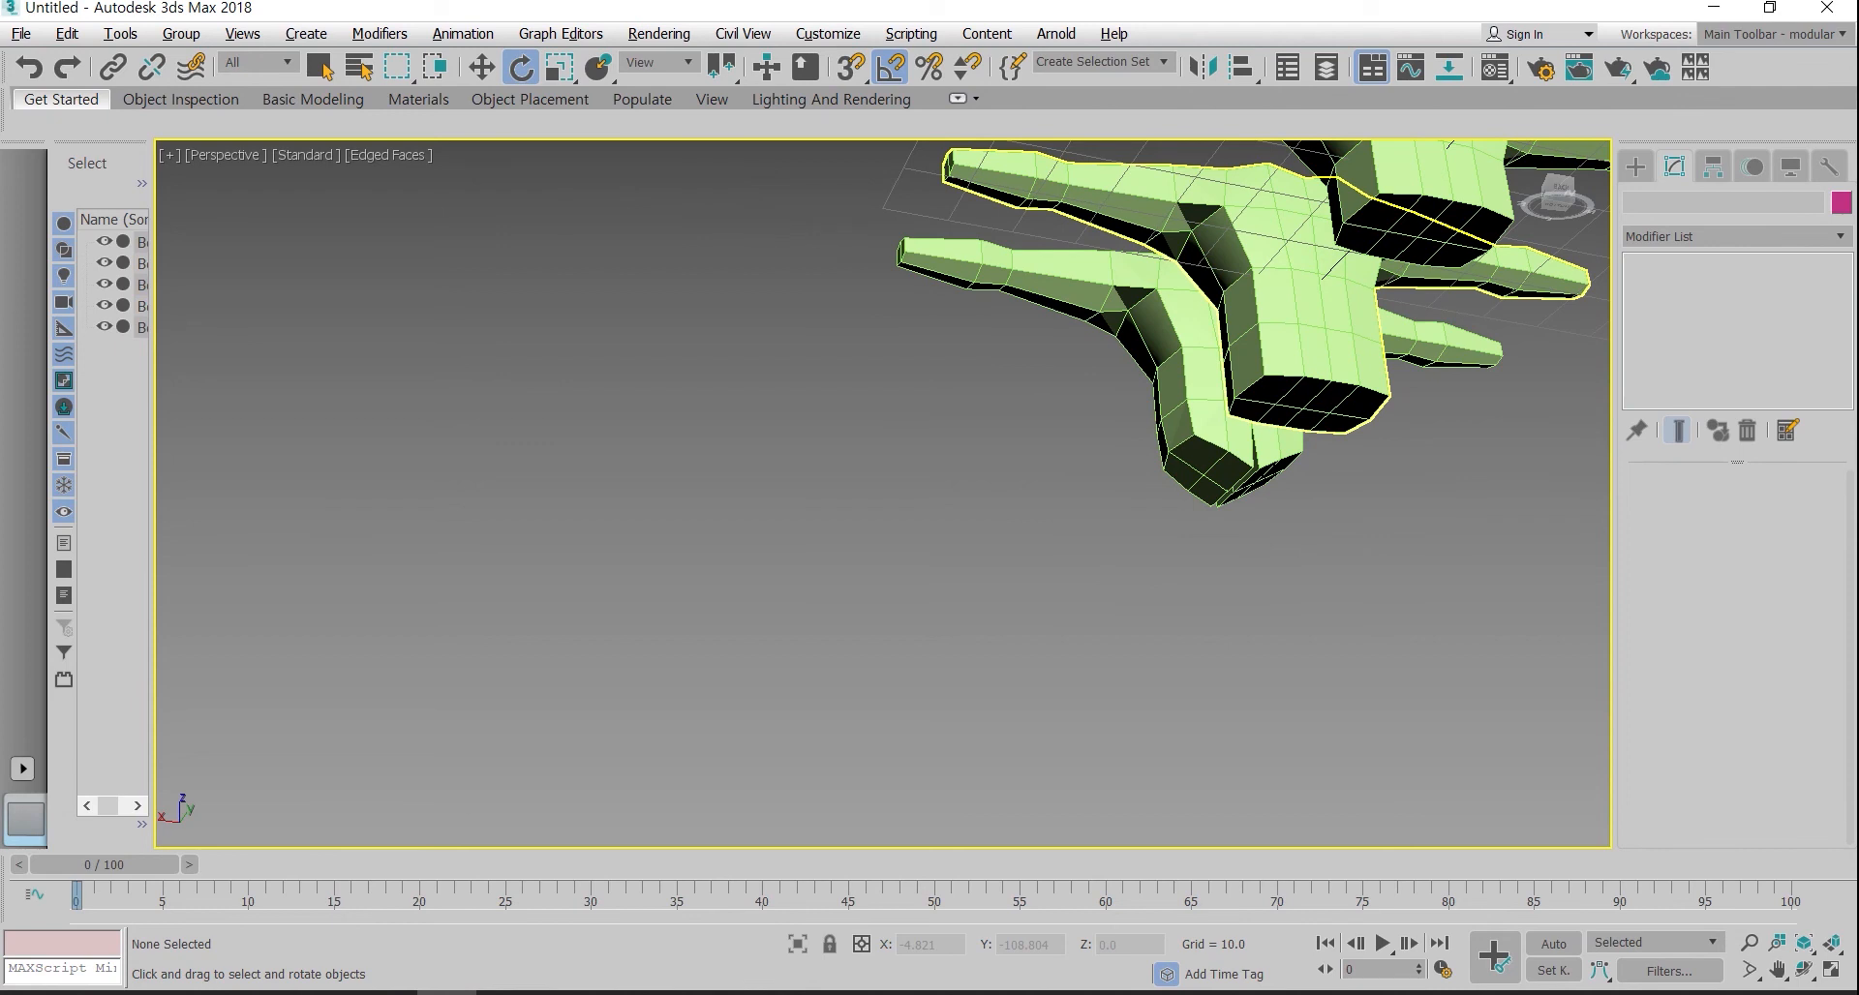
{"action": "key", "text": "w"}
{"action": "scroll", "coordinate": [1246, 393], "scroll_direction": "down", "scroll_amount": 4}
{"action": "left_click", "coordinate": [1222, 418]}
{"action": "left_click_drag", "start_coordinate": [1222, 418], "coordinate": [1186, 455], "text": "shift"}
{"action": "left_click", "coordinate": [932, 605]}
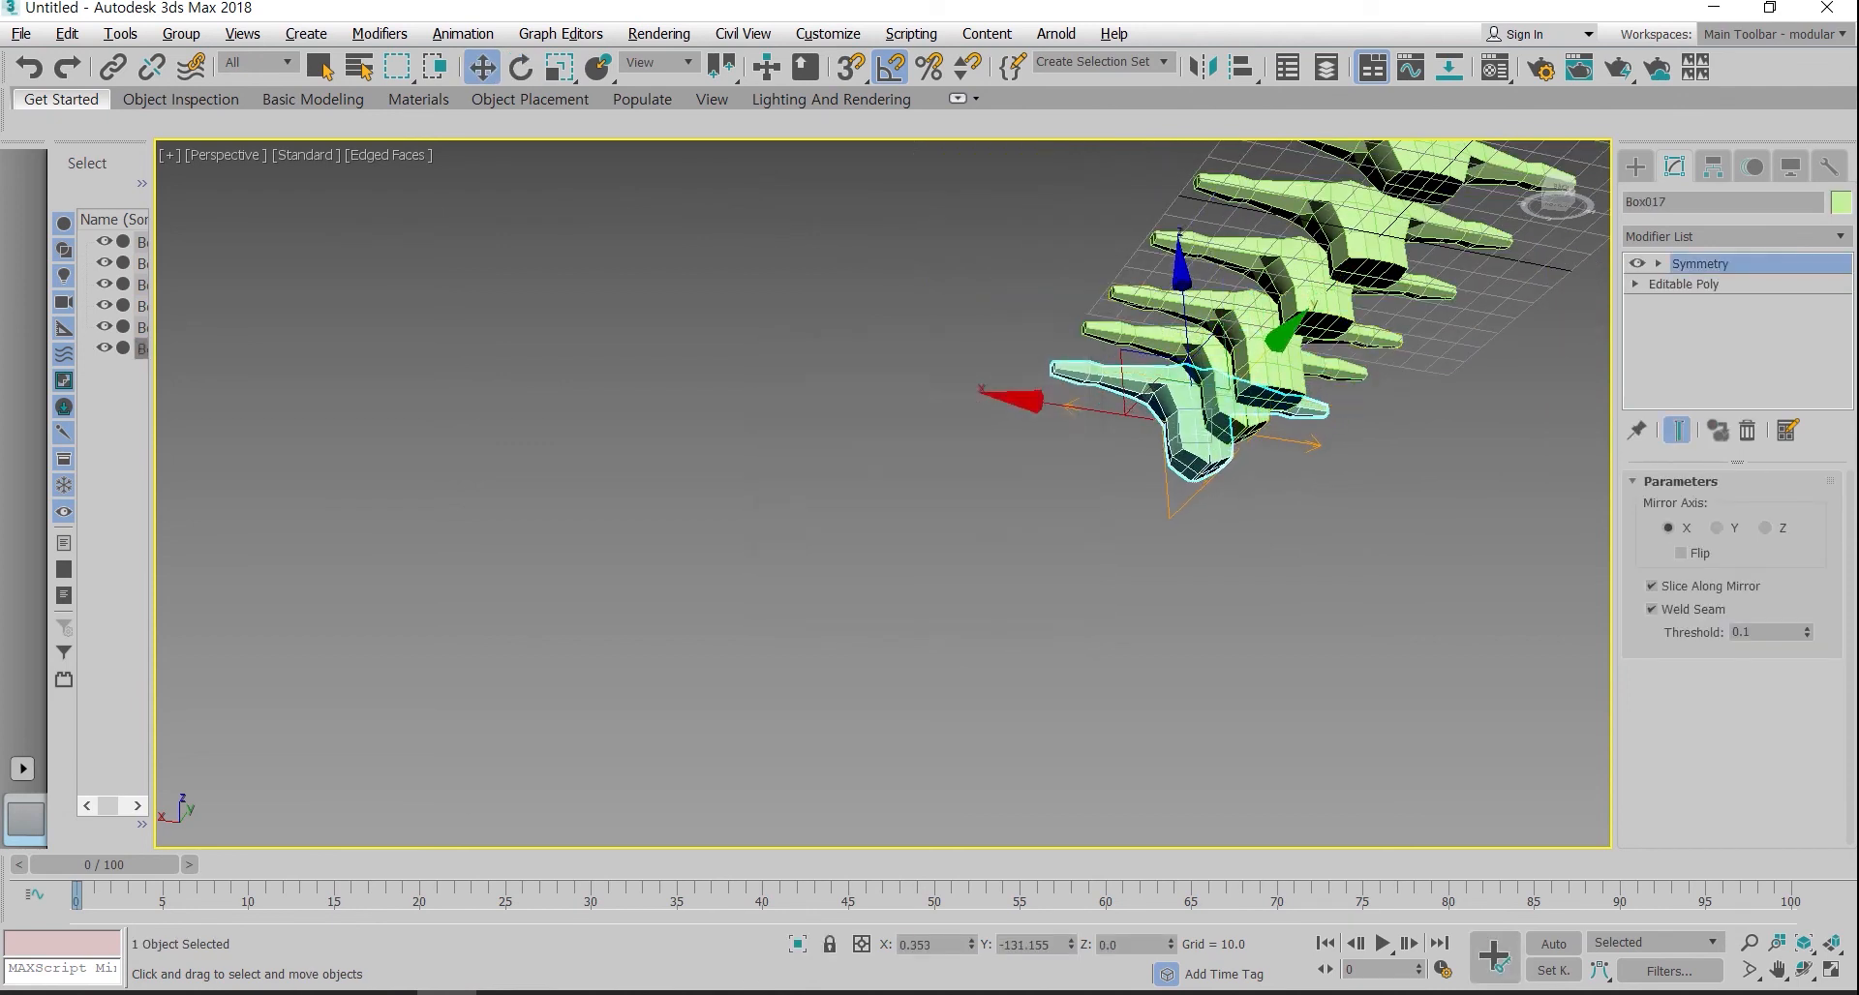
Step: Scale up the four angled underside polygons of the newest copy uniformly to widen the hips, with the mirrored half shown
{"action": "key", "text": "z"}
{"action": "left_click", "coordinate": [1634, 283]}
{"action": "left_click", "coordinate": [1678, 365]}
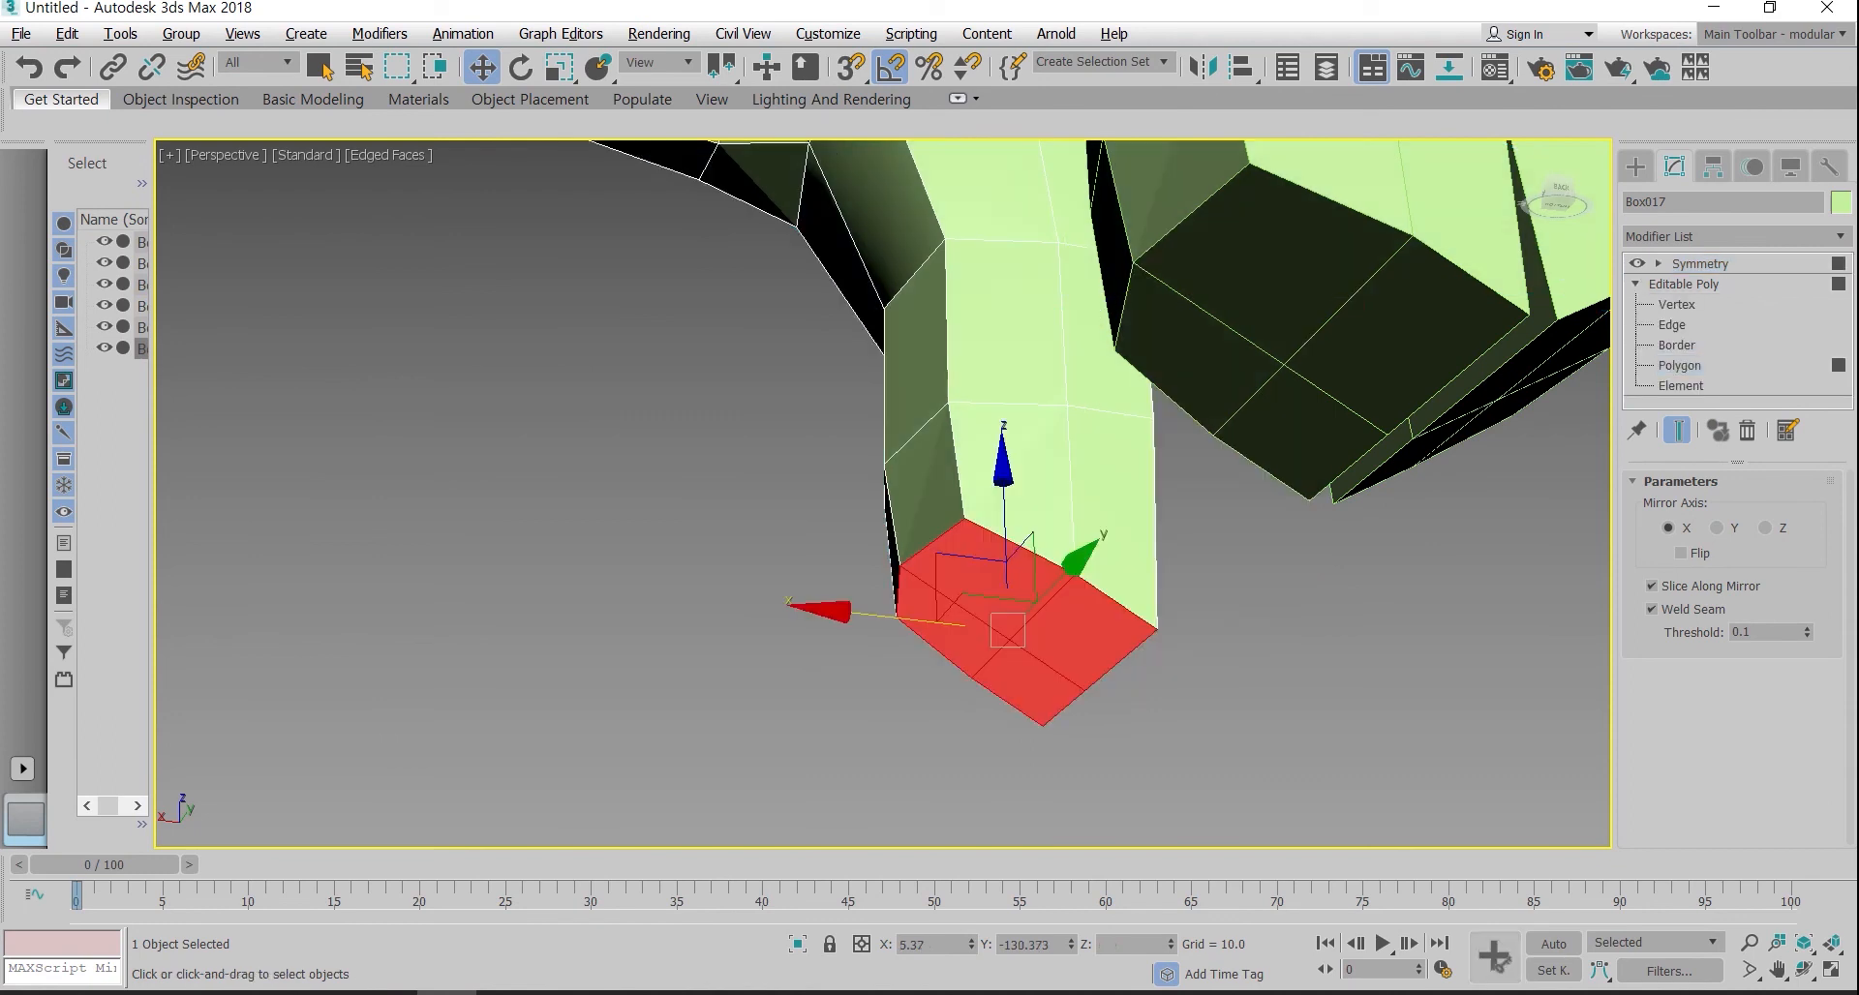
{"action": "middle_click_drag", "start_coordinate": [1055, 414], "coordinate": [1007, 397], "text": "alt"}
{"action": "left_click", "coordinate": [1677, 430]}
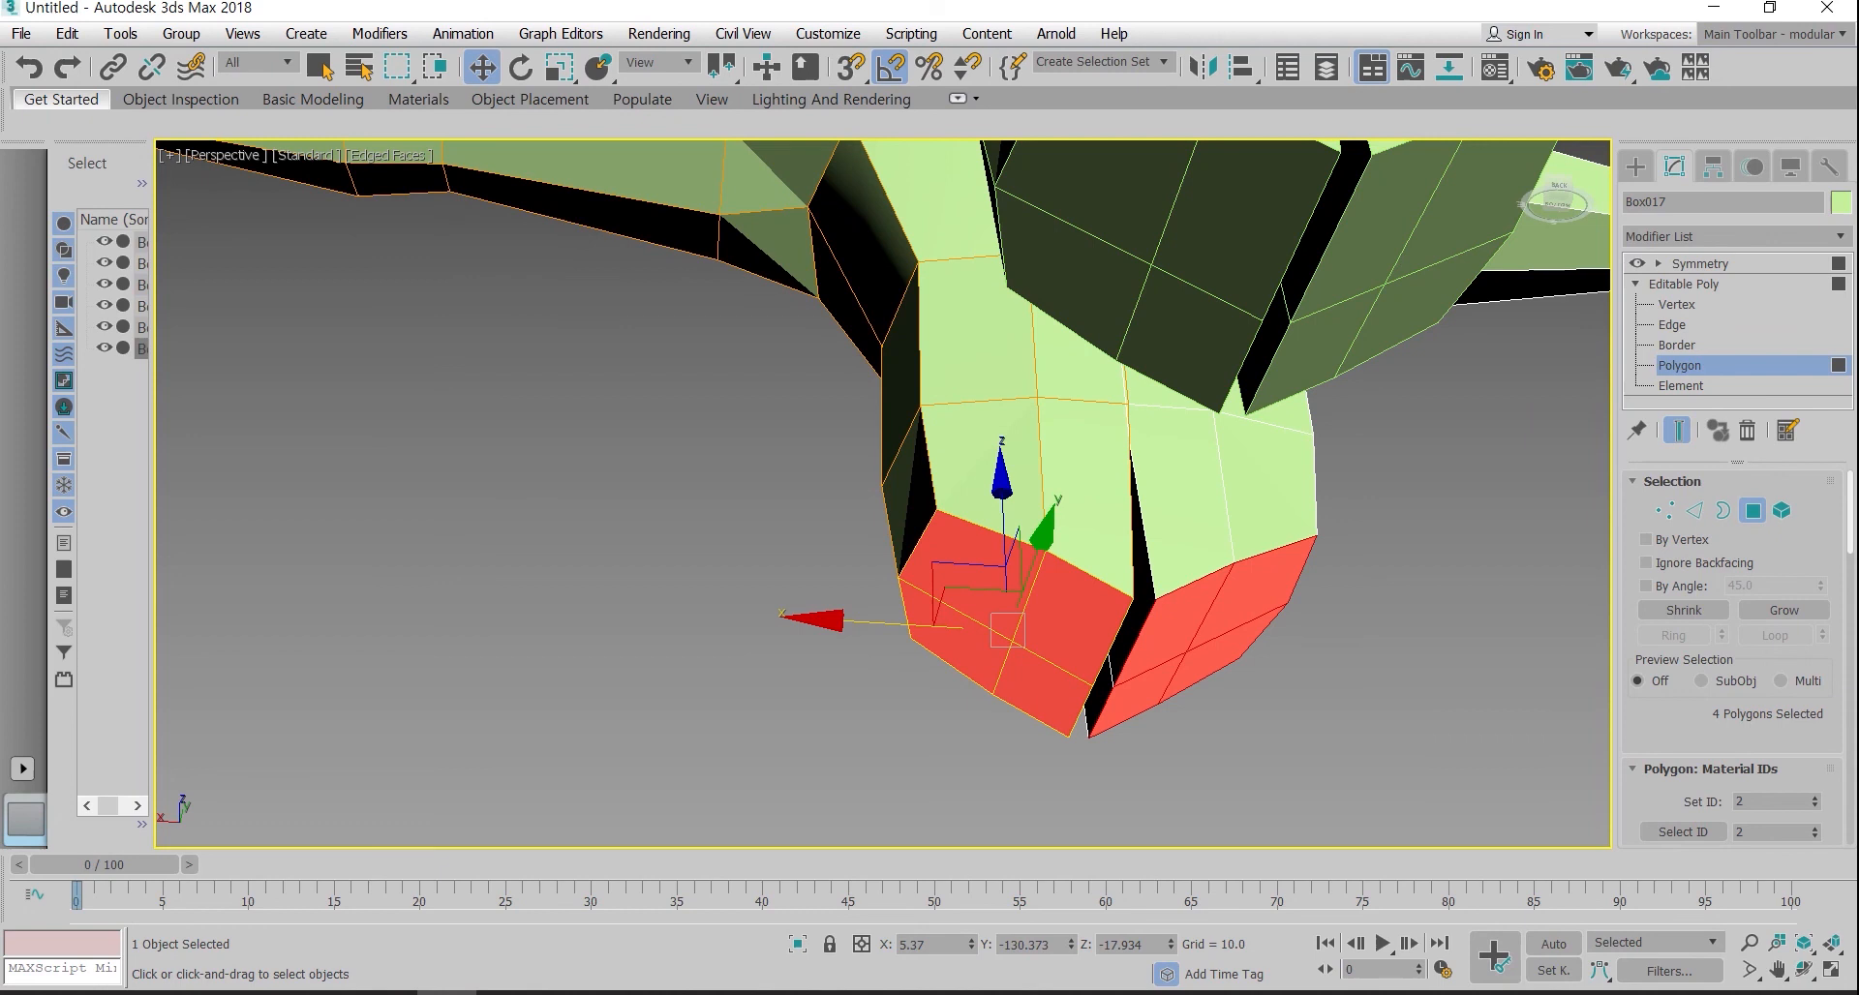
{"action": "key", "text": "r"}
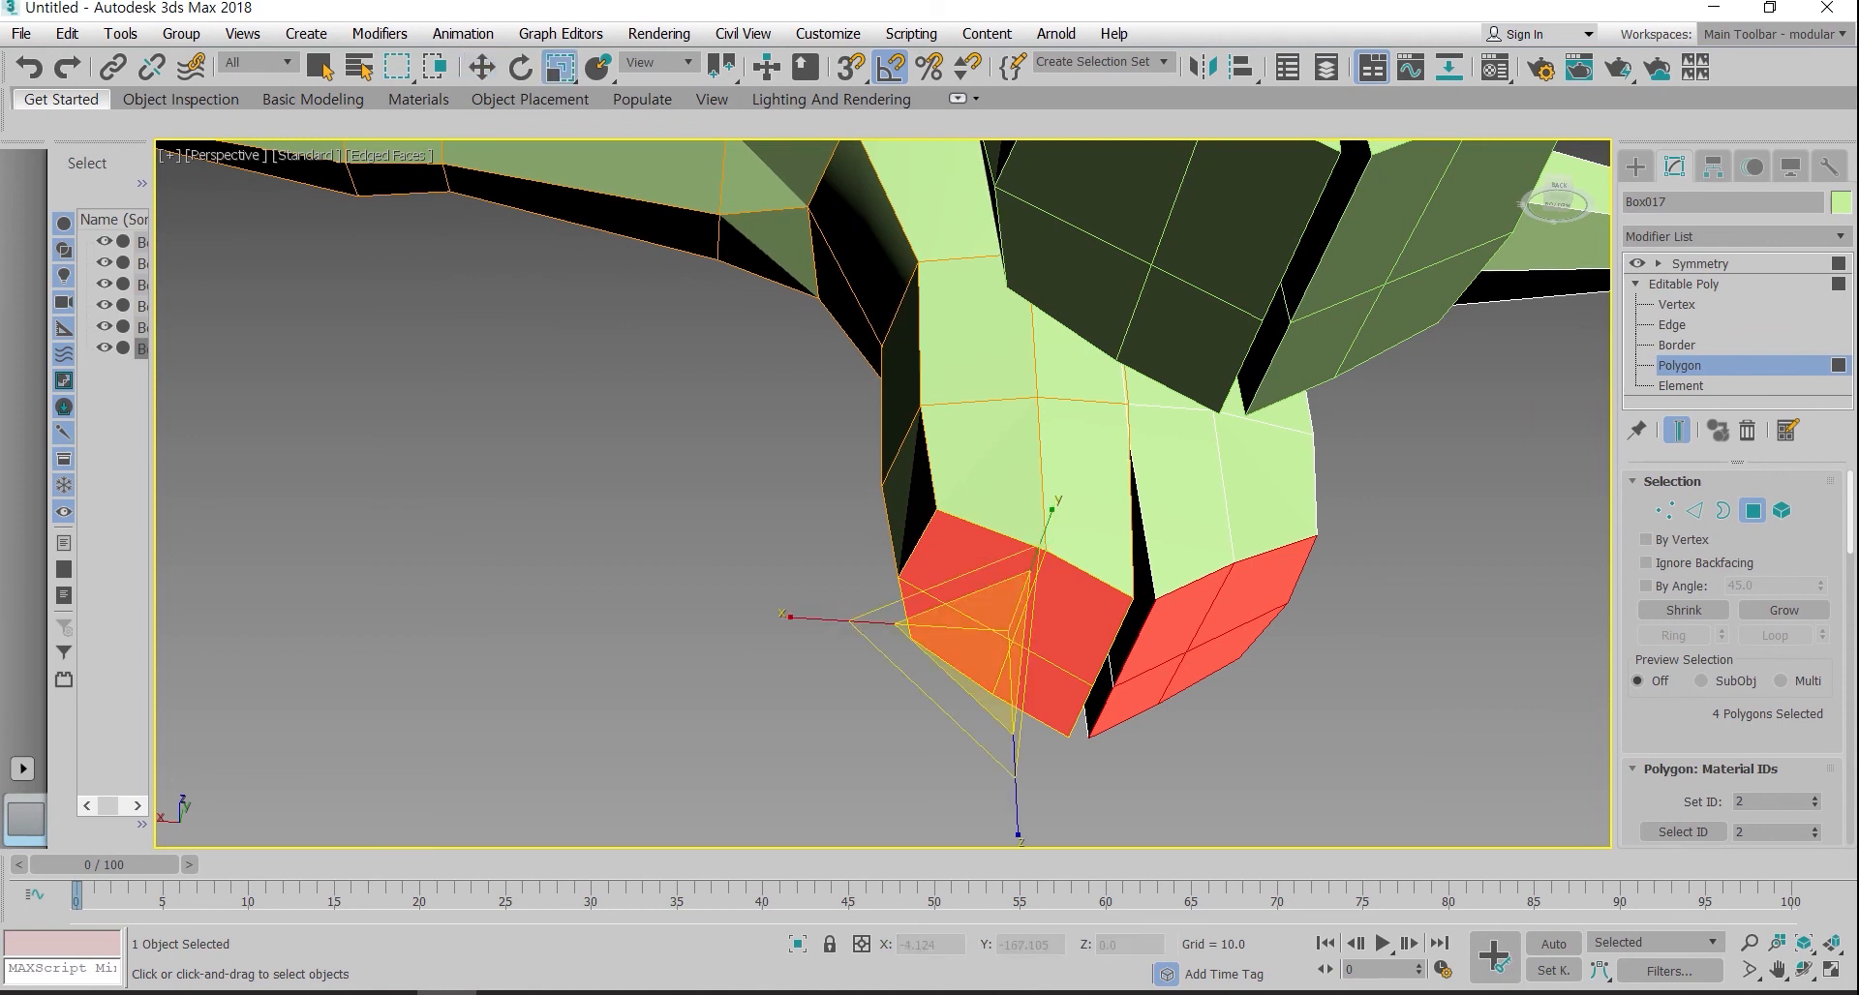
{"action": "left_click_drag", "start_coordinate": [978, 643], "coordinate": [978, 599]}
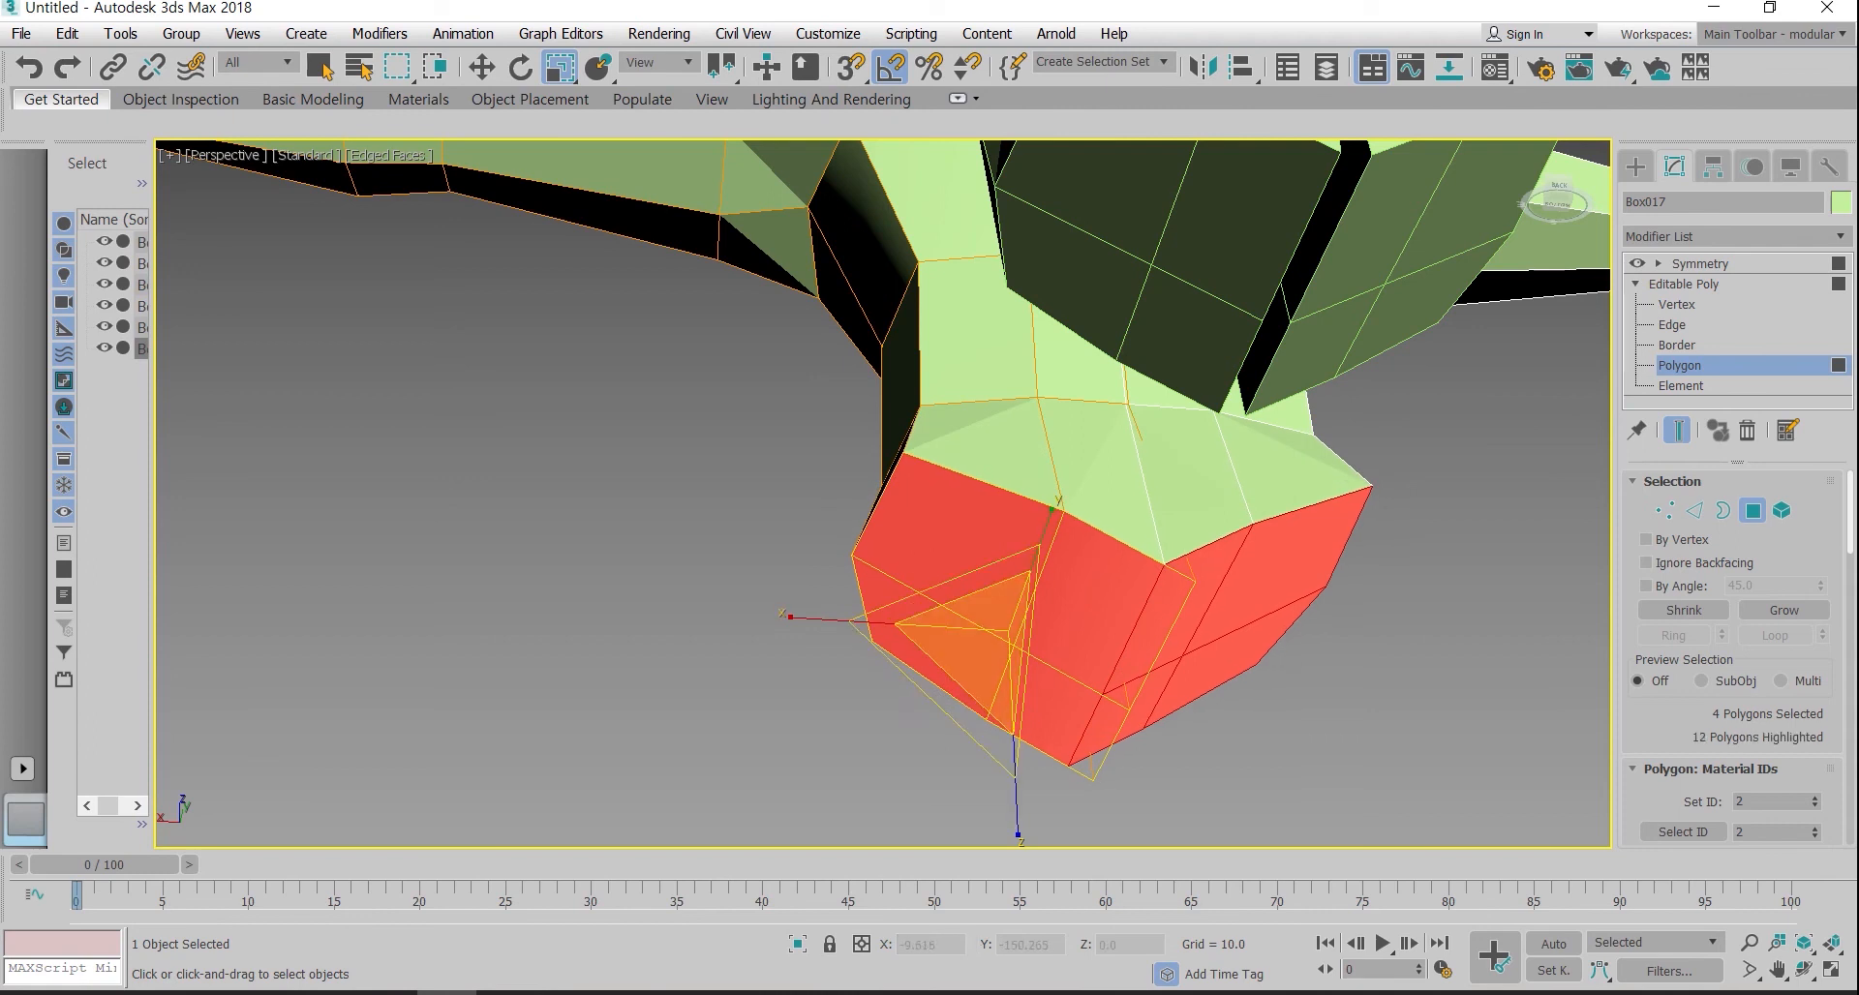
{"action": "mouse_move", "coordinate": [1070, 512]}
{"action": "left_mouse_down"}
{"action": "mouse_move", "coordinate": [1130, 551]}
{"action": "mouse_move", "coordinate": [1229, 510]}
{"action": "left_mouse_up"}
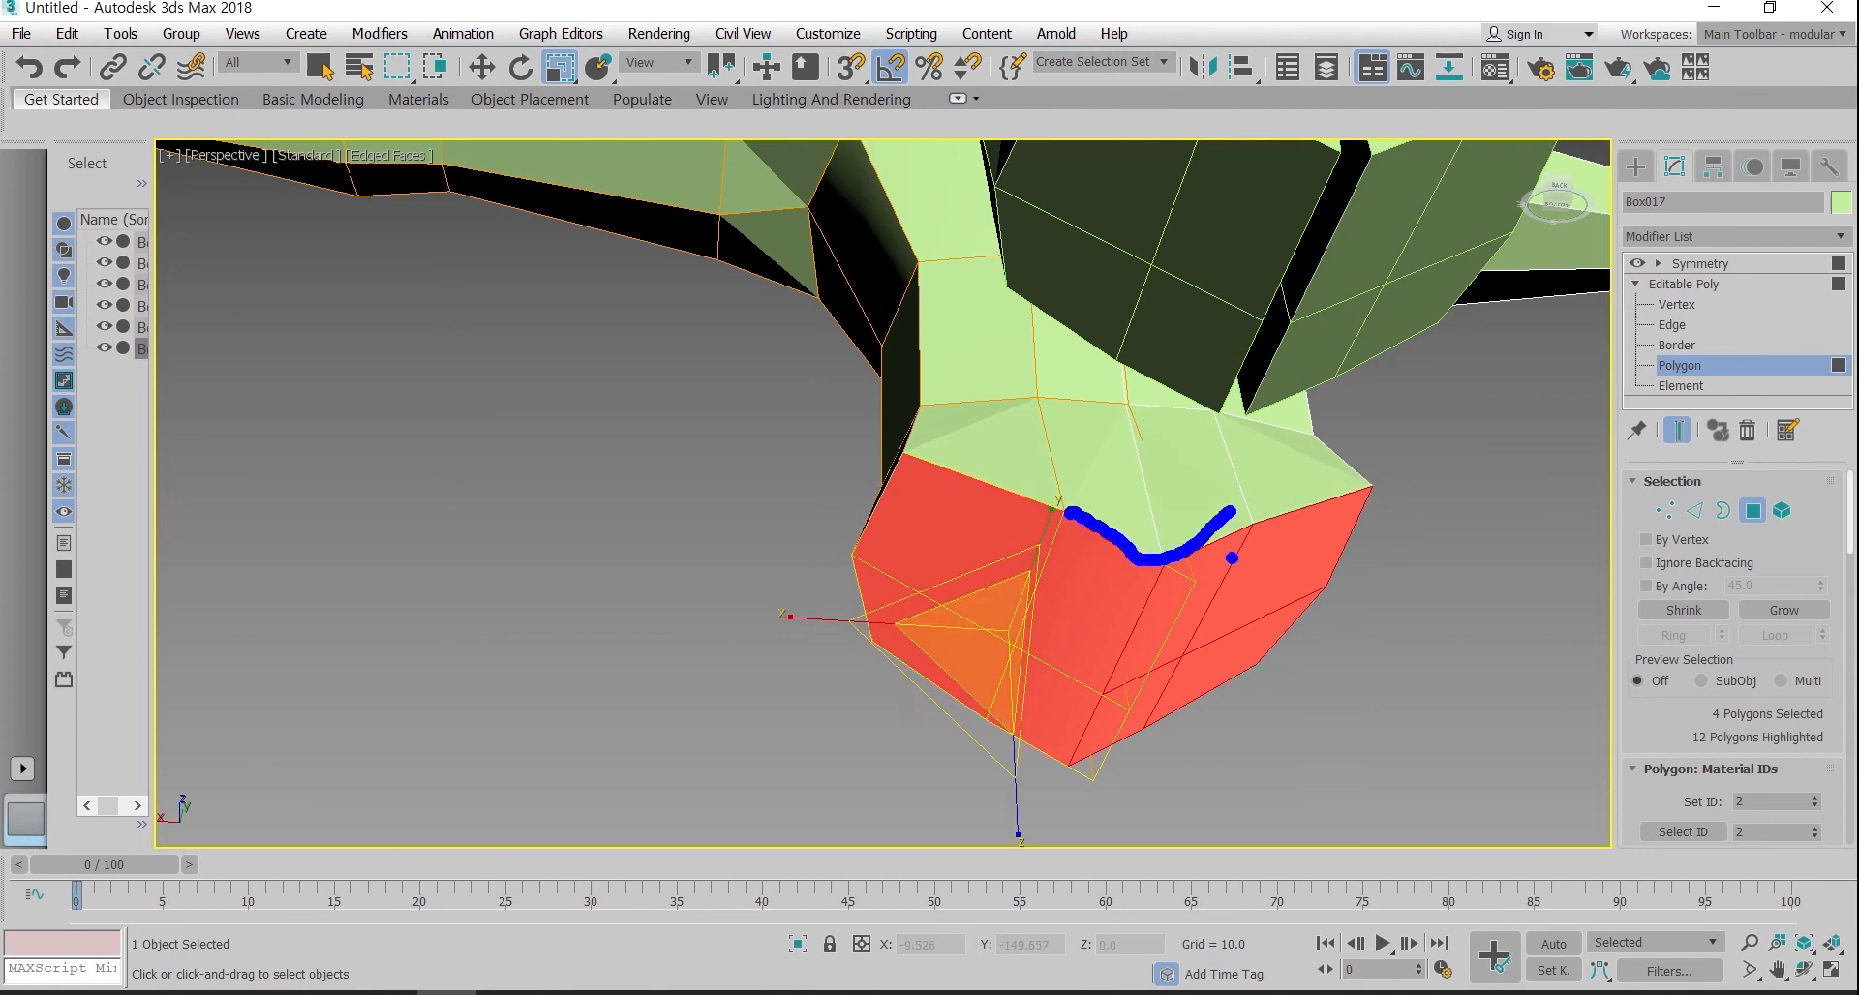
{"action": "left_click_drag", "start_coordinate": [1659, 310], "coordinate": [1732, 317]}
{"action": "mouse_move", "coordinate": [1165, 579]}
{"action": "left_mouse_down"}
{"action": "mouse_move", "coordinate": [1205, 605]}
{"action": "mouse_move", "coordinate": [1145, 739]}
{"action": "mouse_move", "coordinate": [1118, 788]}
{"action": "mouse_move", "coordinate": [1074, 765]}
{"action": "left_mouse_up"}
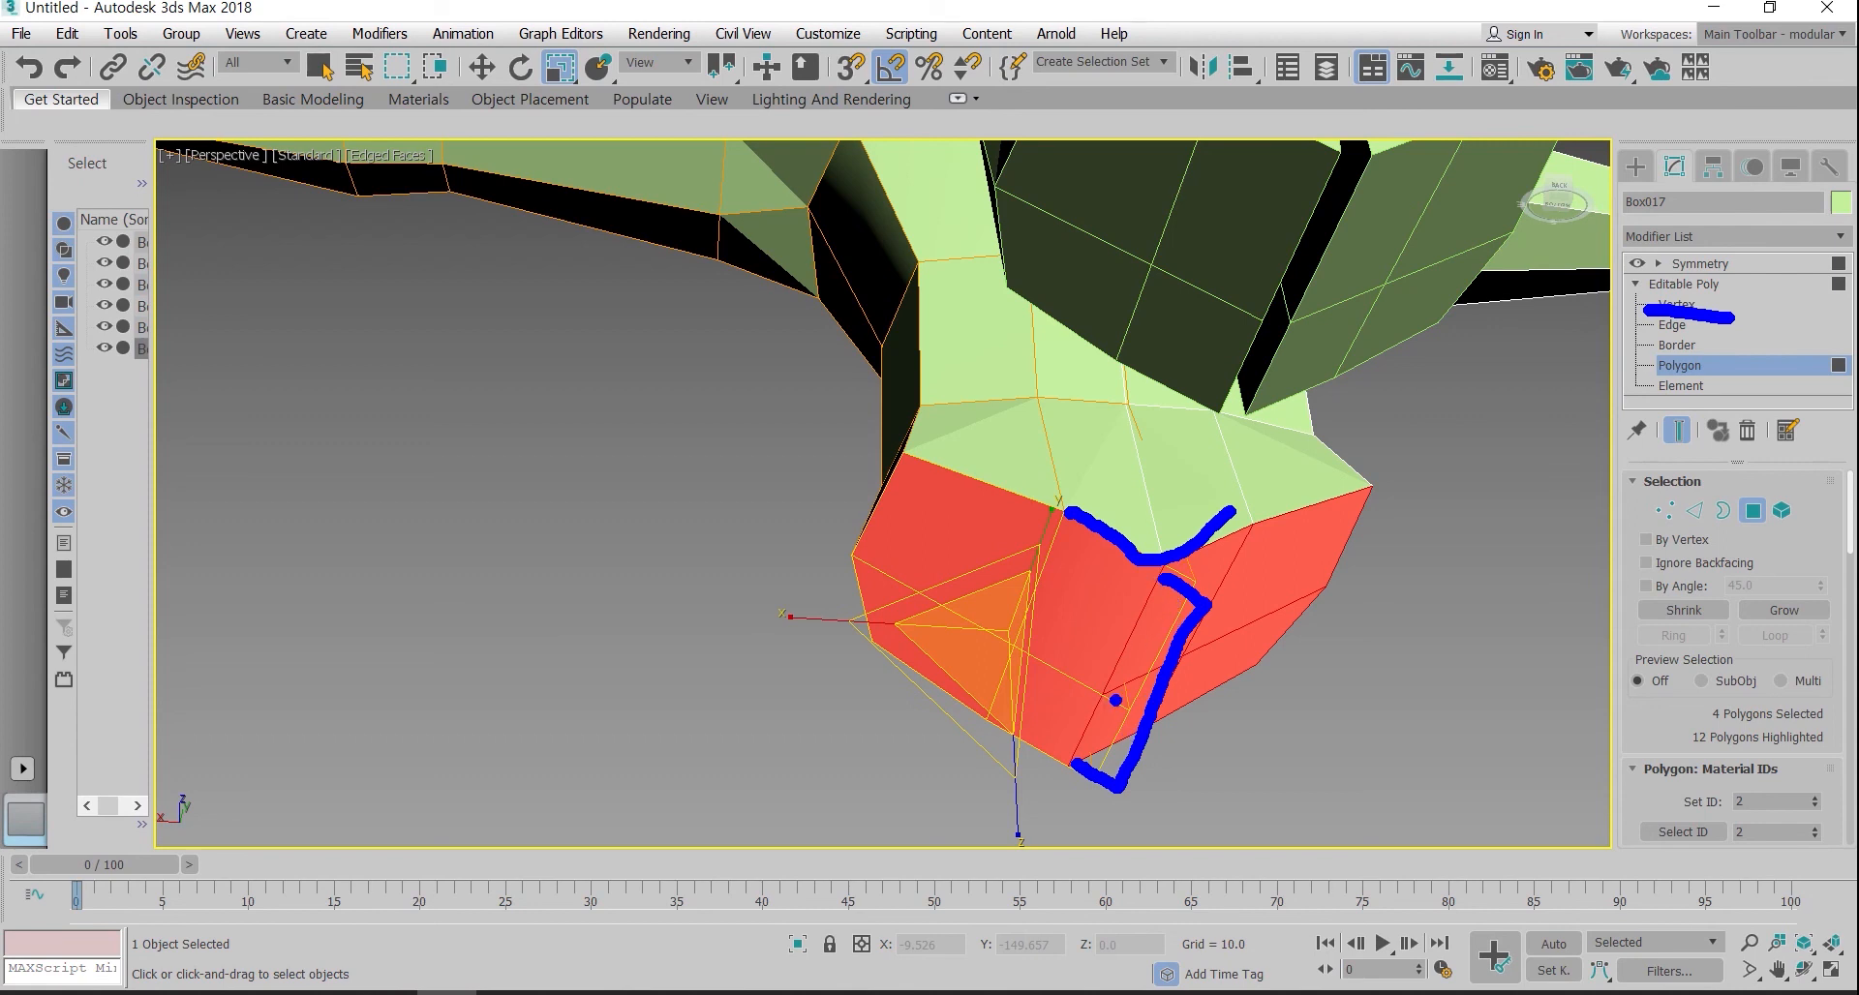
{"action": "key", "text": "Escape"}
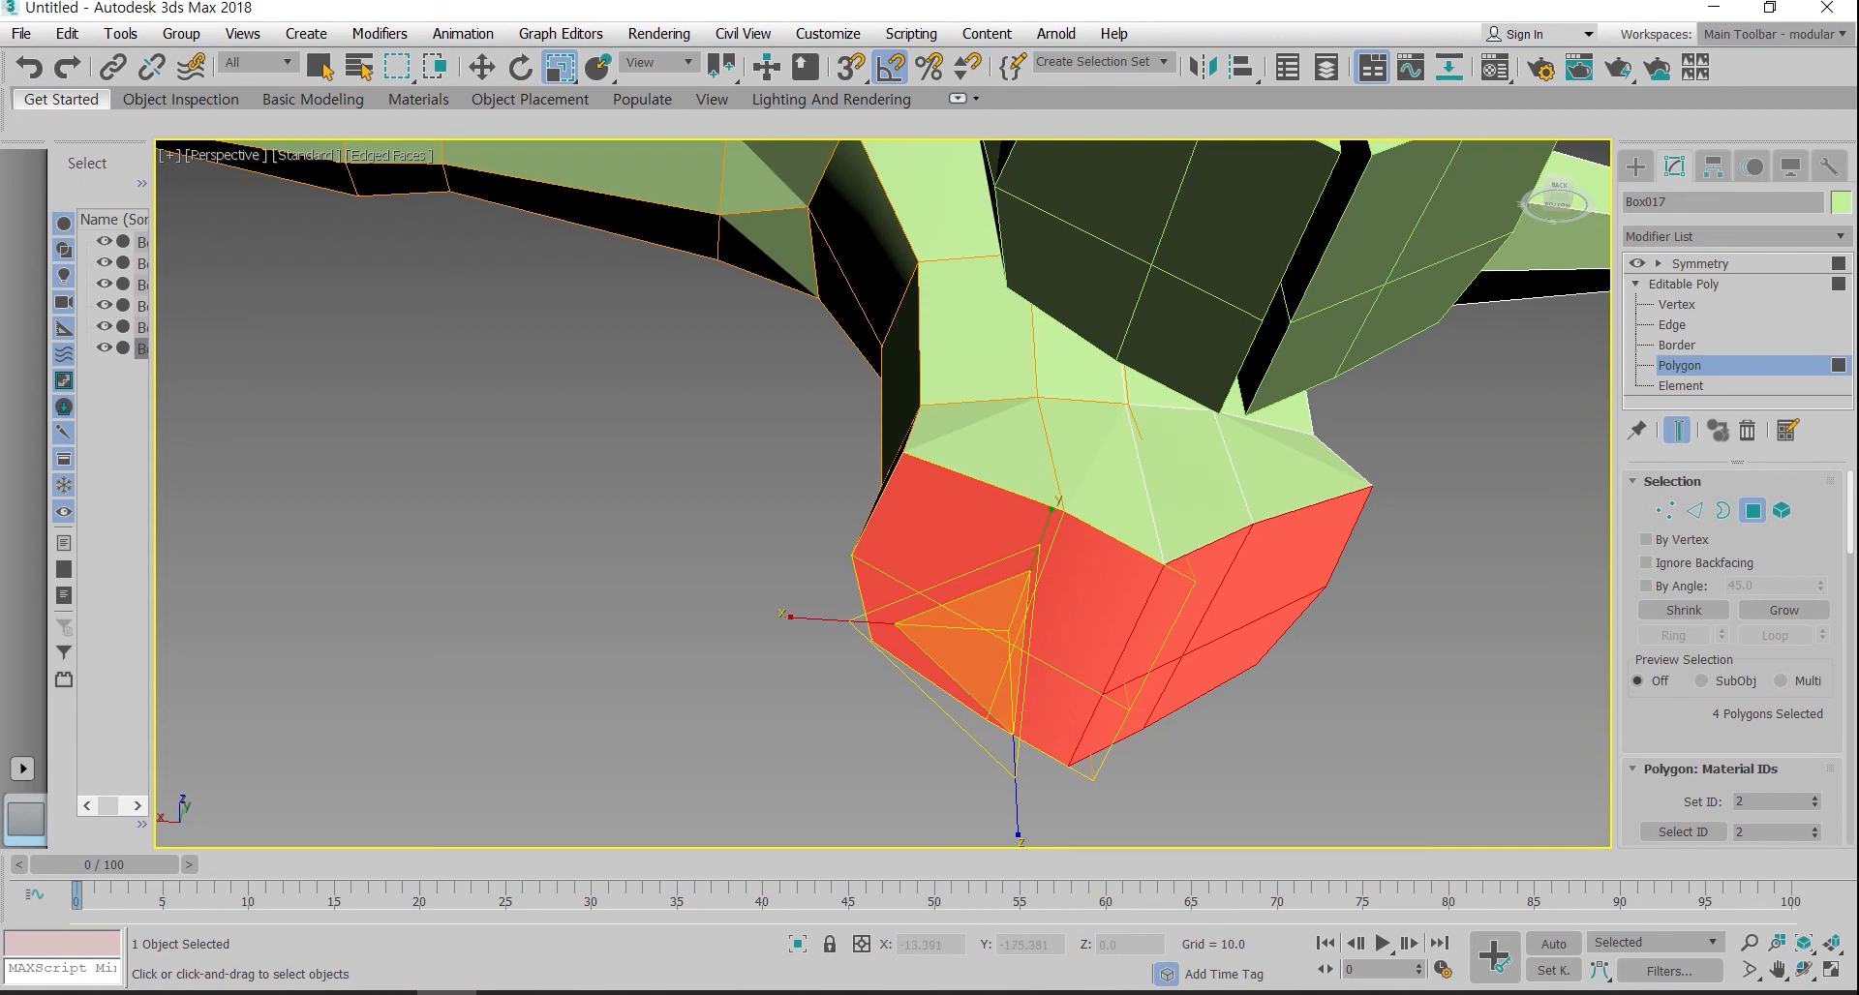
{"action": "key", "text": "w"}
{"action": "mouse_move", "coordinate": [977, 610]}
{"action": "middle_mouse_down", "text": "alt"}
{"action": "mouse_move", "coordinate": [978, 552]}
{"action": "mouse_move", "coordinate": [973, 605]}
{"action": "middle_mouse_up", "text": "alt"}
{"action": "mouse_move", "coordinate": [901, 629]}
{"action": "left_mouse_down"}
{"action": "mouse_move", "coordinate": [858, 629]}
{"action": "mouse_move", "coordinate": [889, 629]}
{"action": "left_mouse_up"}
{"action": "key", "text": "ctrl+z"}
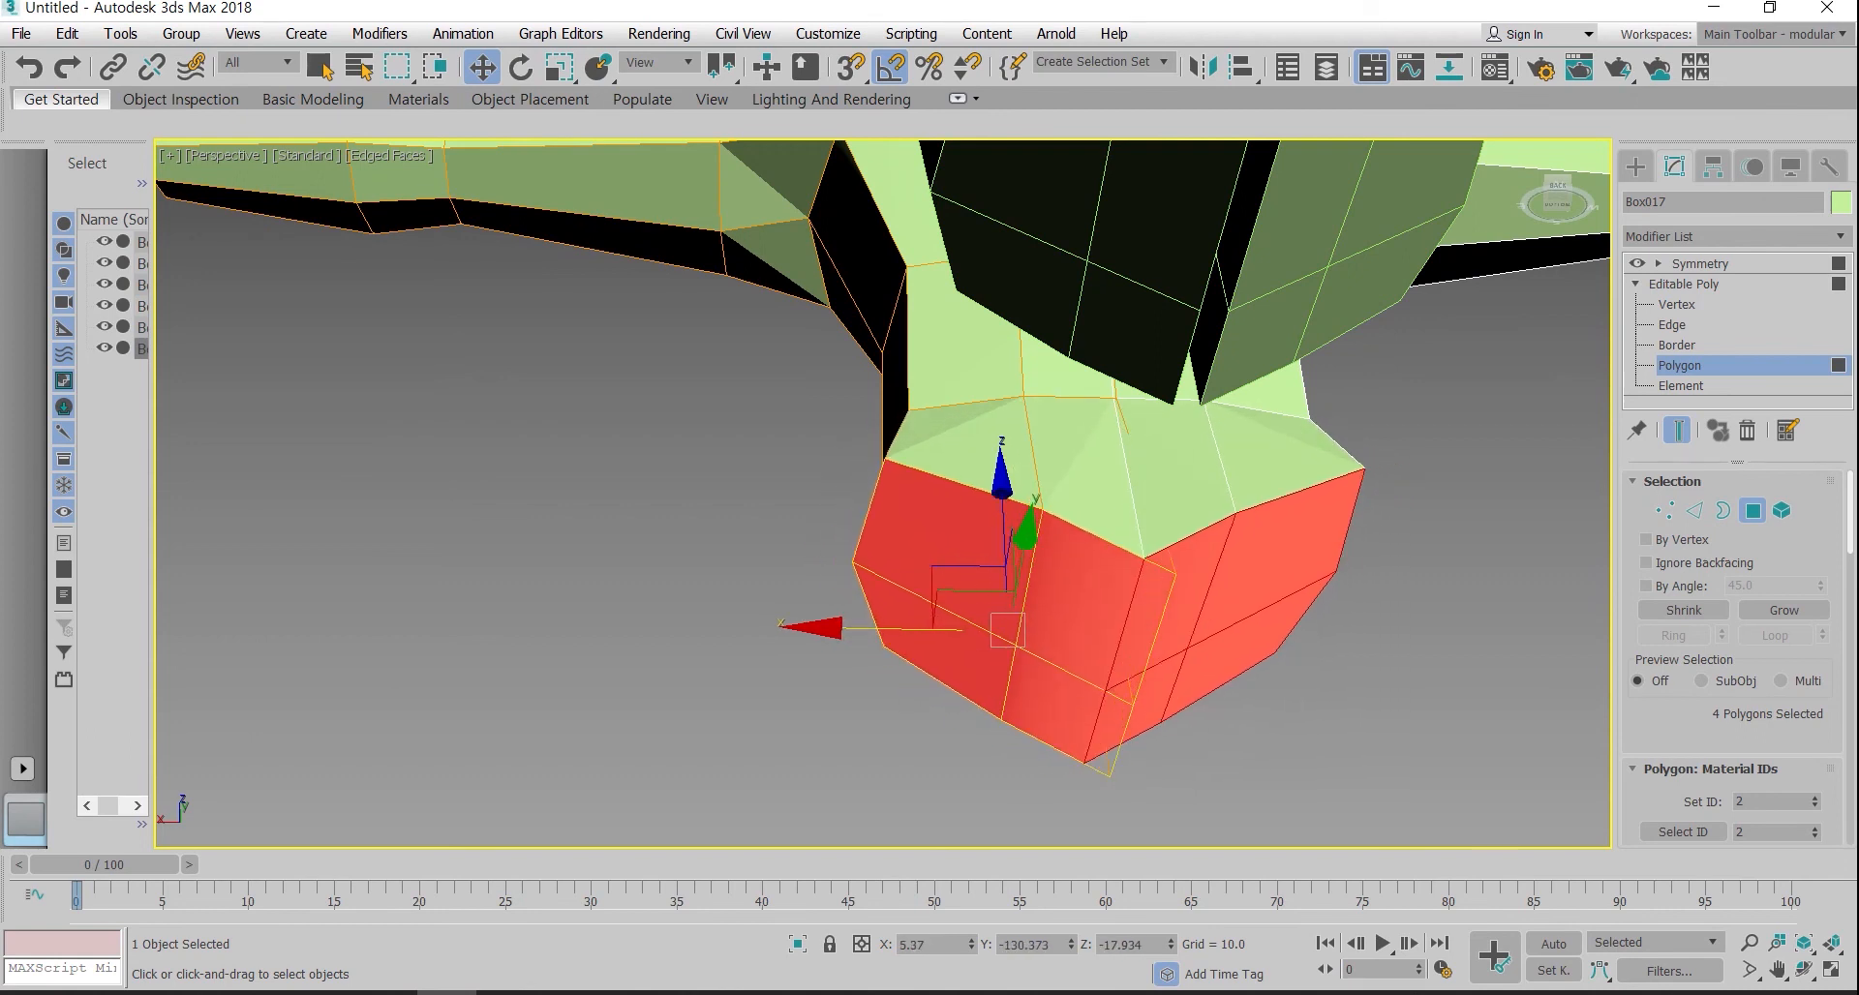
Step: Scale the four hip polygons down slightly and shift them outward 0.581 along X to the symmetry seam
{"action": "key", "text": "r"}
{"action": "left_click_drag", "start_coordinate": [973, 640], "coordinate": [879, 628]}
{"action": "key", "text": "w"}
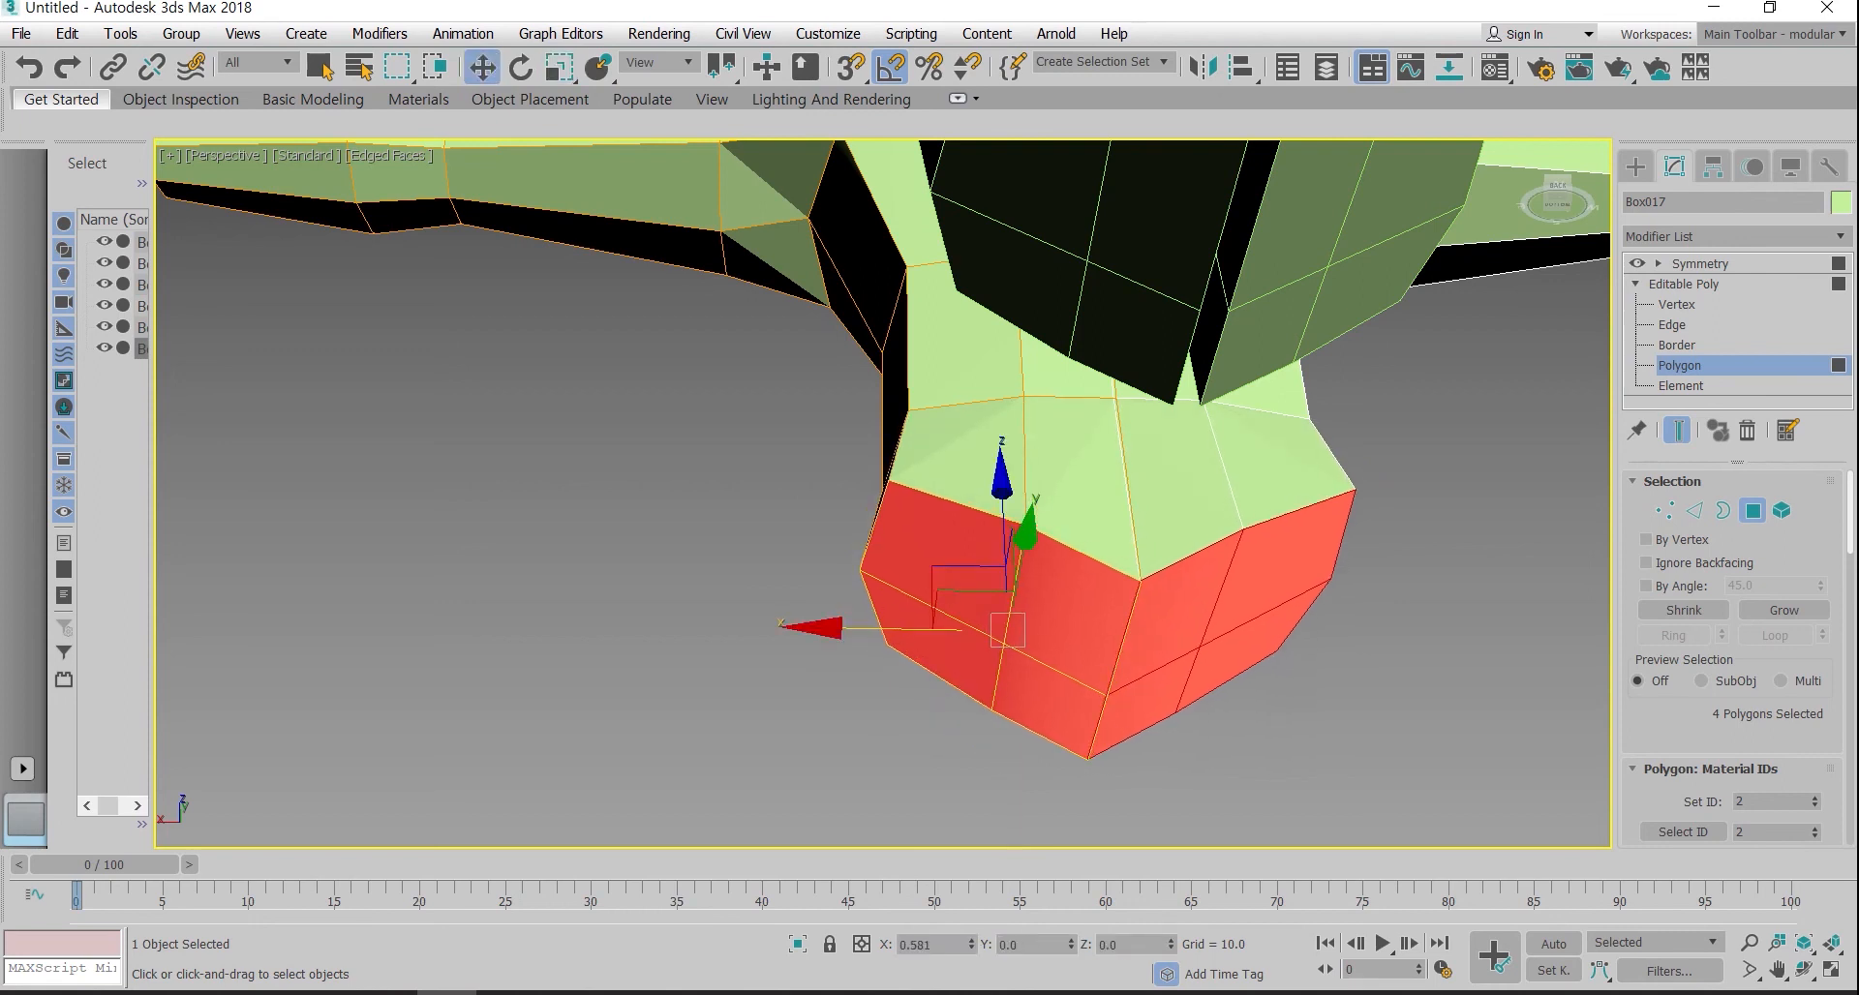
Step: Raise the four hip polygons to about Z -16.1 to shorten the pelvis
{"action": "scroll", "coordinate": [969, 664], "scroll_direction": "down", "scroll_amount": 5}
{"action": "middle_click_drag", "start_coordinate": [968, 664], "coordinate": [1036, 745], "text": "alt"}
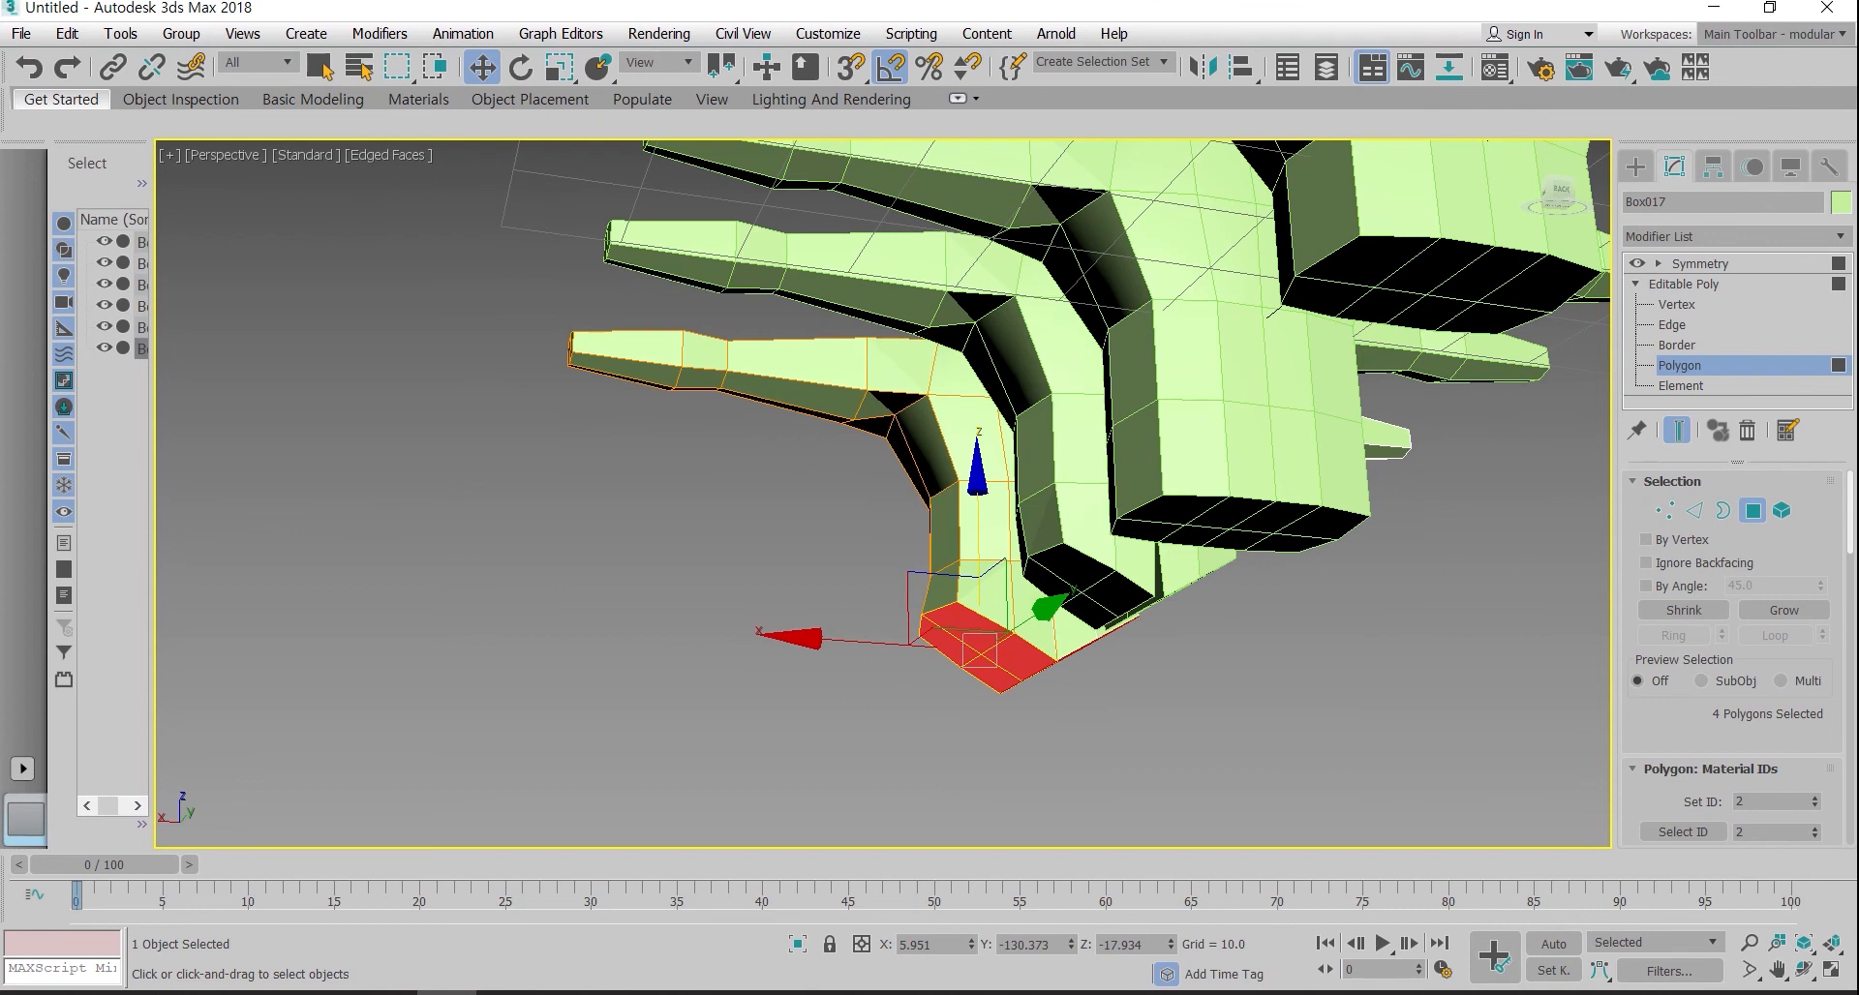
{"action": "left_click_drag", "start_coordinate": [978, 532], "coordinate": [978, 517]}
{"action": "scroll", "coordinate": [1075, 552], "scroll_direction": "down", "scroll_amount": 3}
{"action": "middle_click_drag", "start_coordinate": [1075, 552], "coordinate": [1253, 605], "text": "alt"}
{"action": "scroll", "coordinate": [1055, 552], "scroll_direction": "up", "scroll_amount": 5}
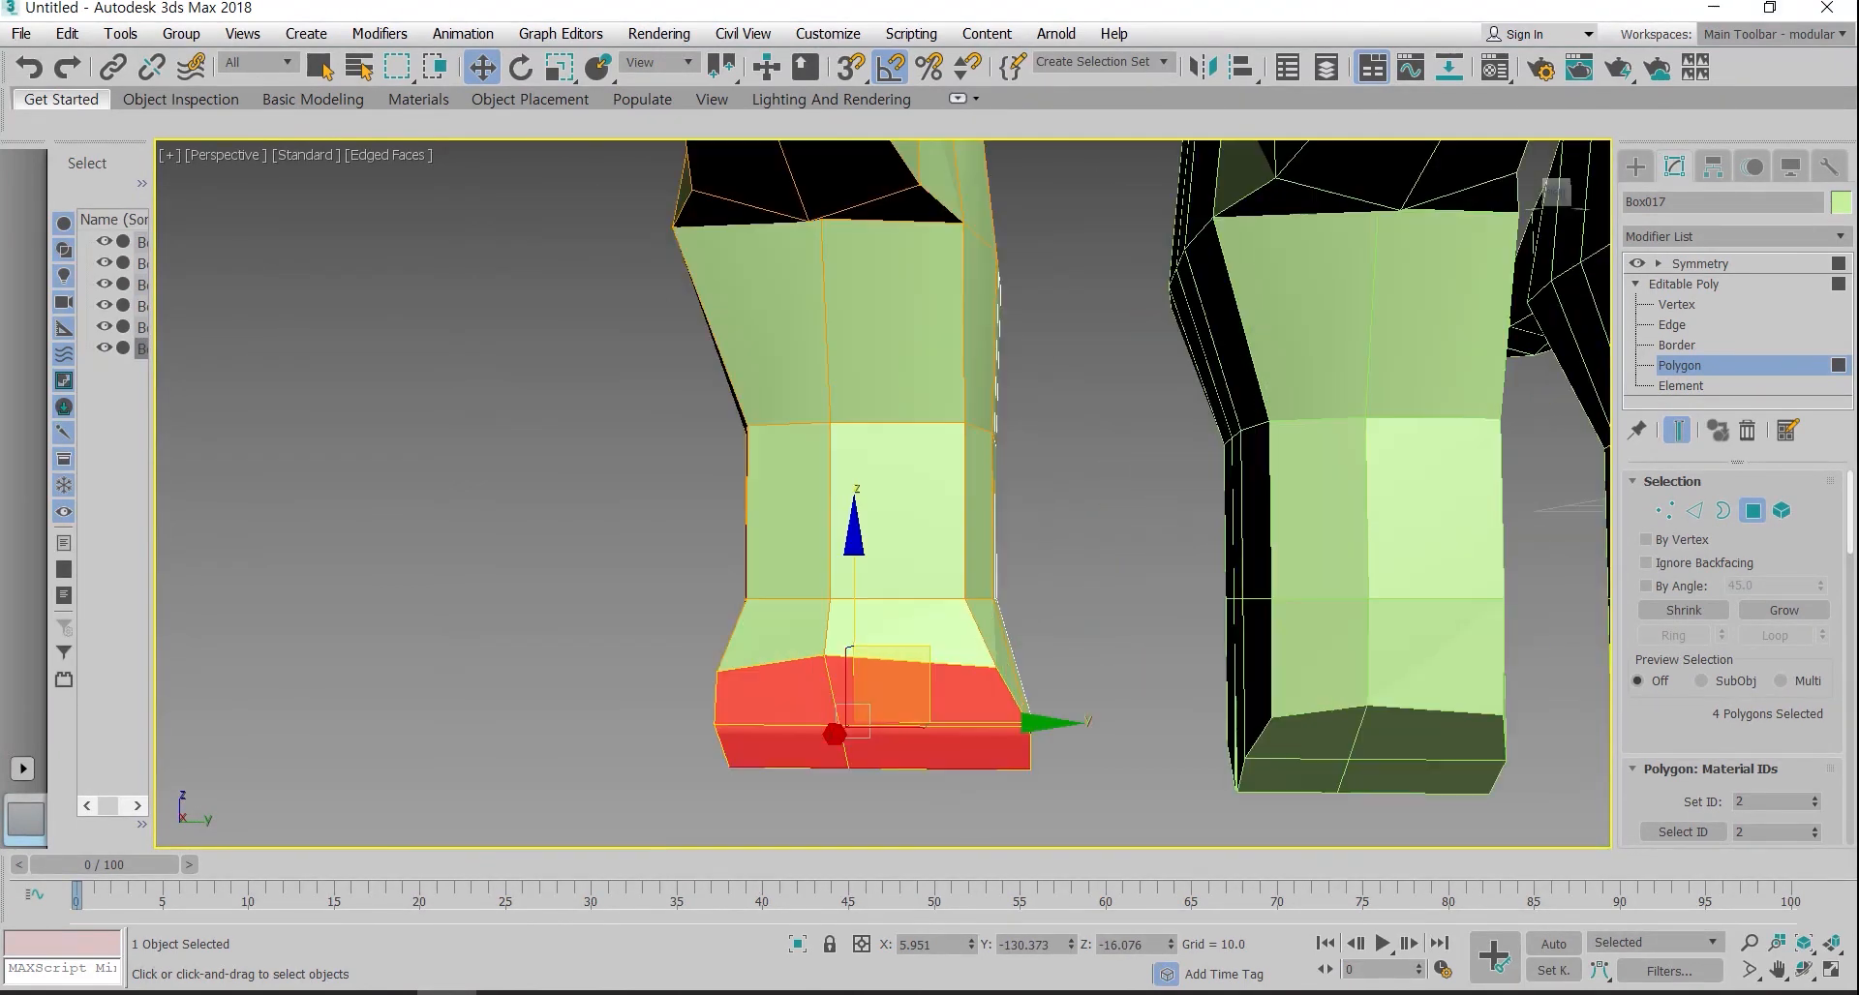
Step: Leave polygon editing and copy the body with the widened hips along negative Y, to about Y -163.2
{"action": "key", "text": "4"}
{"action": "scroll", "coordinate": [1108, 496], "scroll_direction": "down", "scroll_amount": 5}
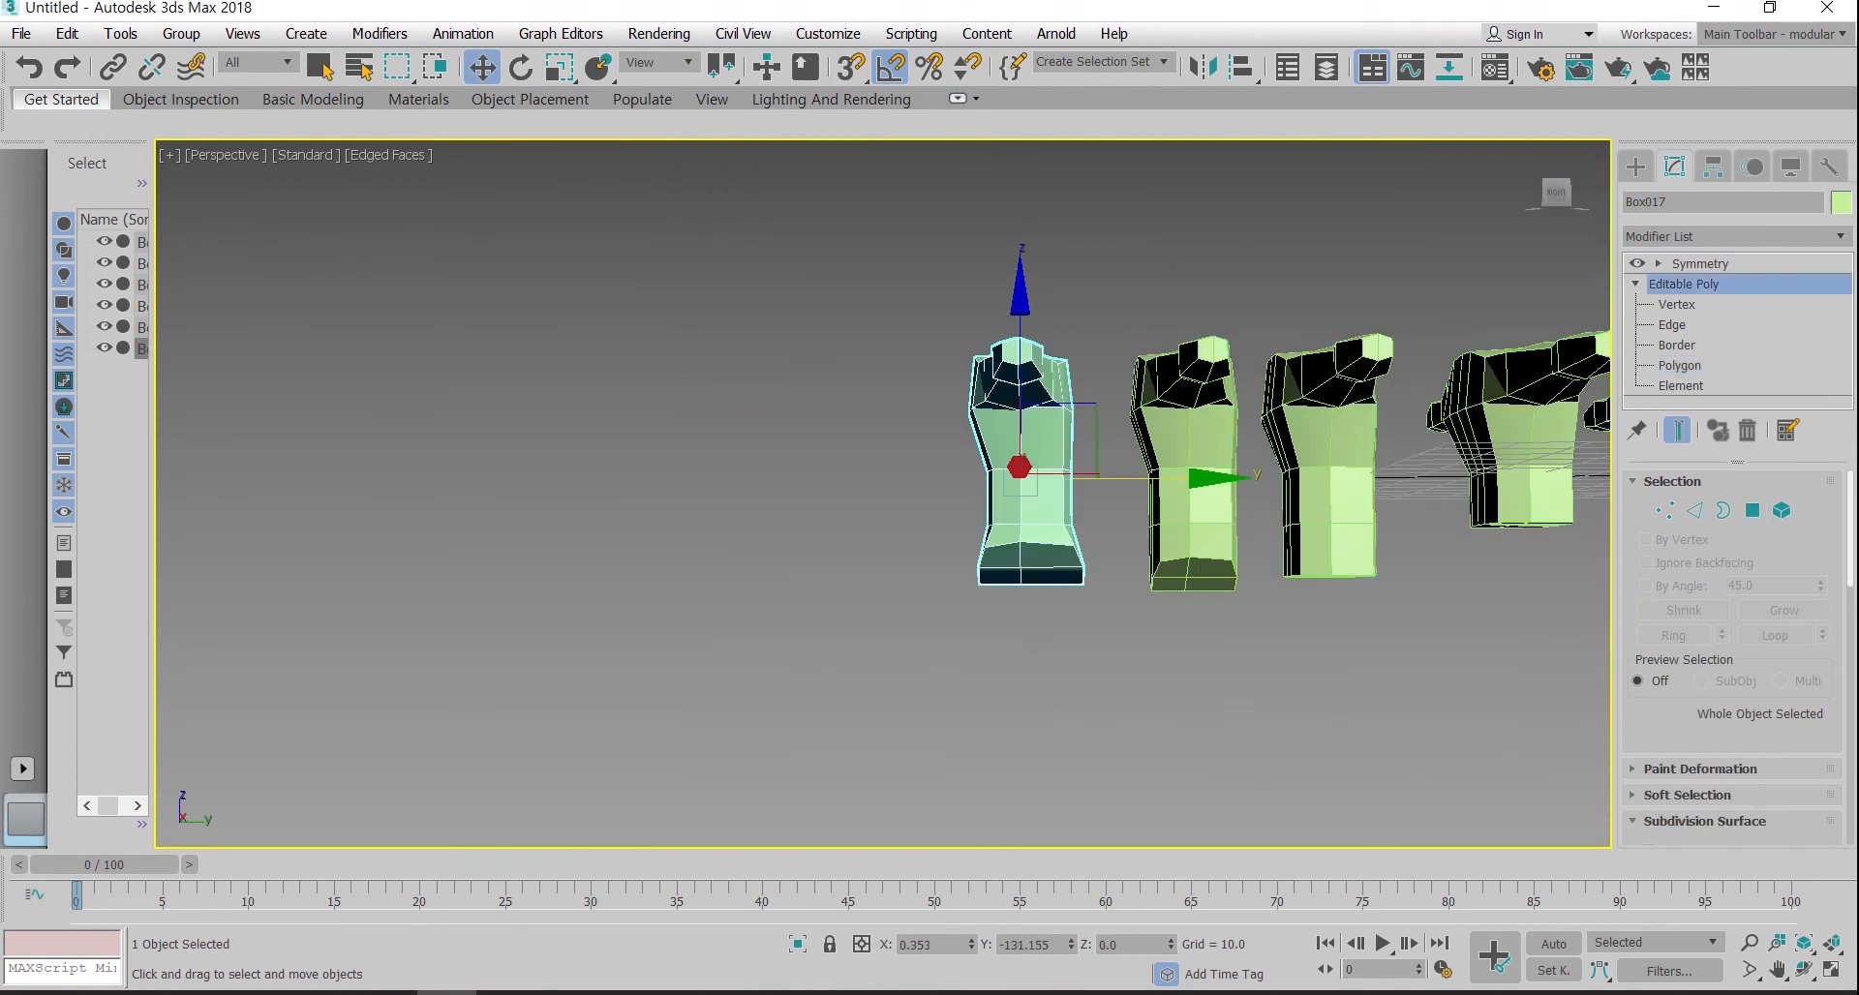
{"action": "left_click", "coordinate": [1108, 523]}
{"action": "left_click", "coordinate": [1026, 503]}
{"action": "left_click_drag", "start_coordinate": [1123, 478], "coordinate": [953, 479], "text": "shift"}
{"action": "left_click", "coordinate": [932, 605]}
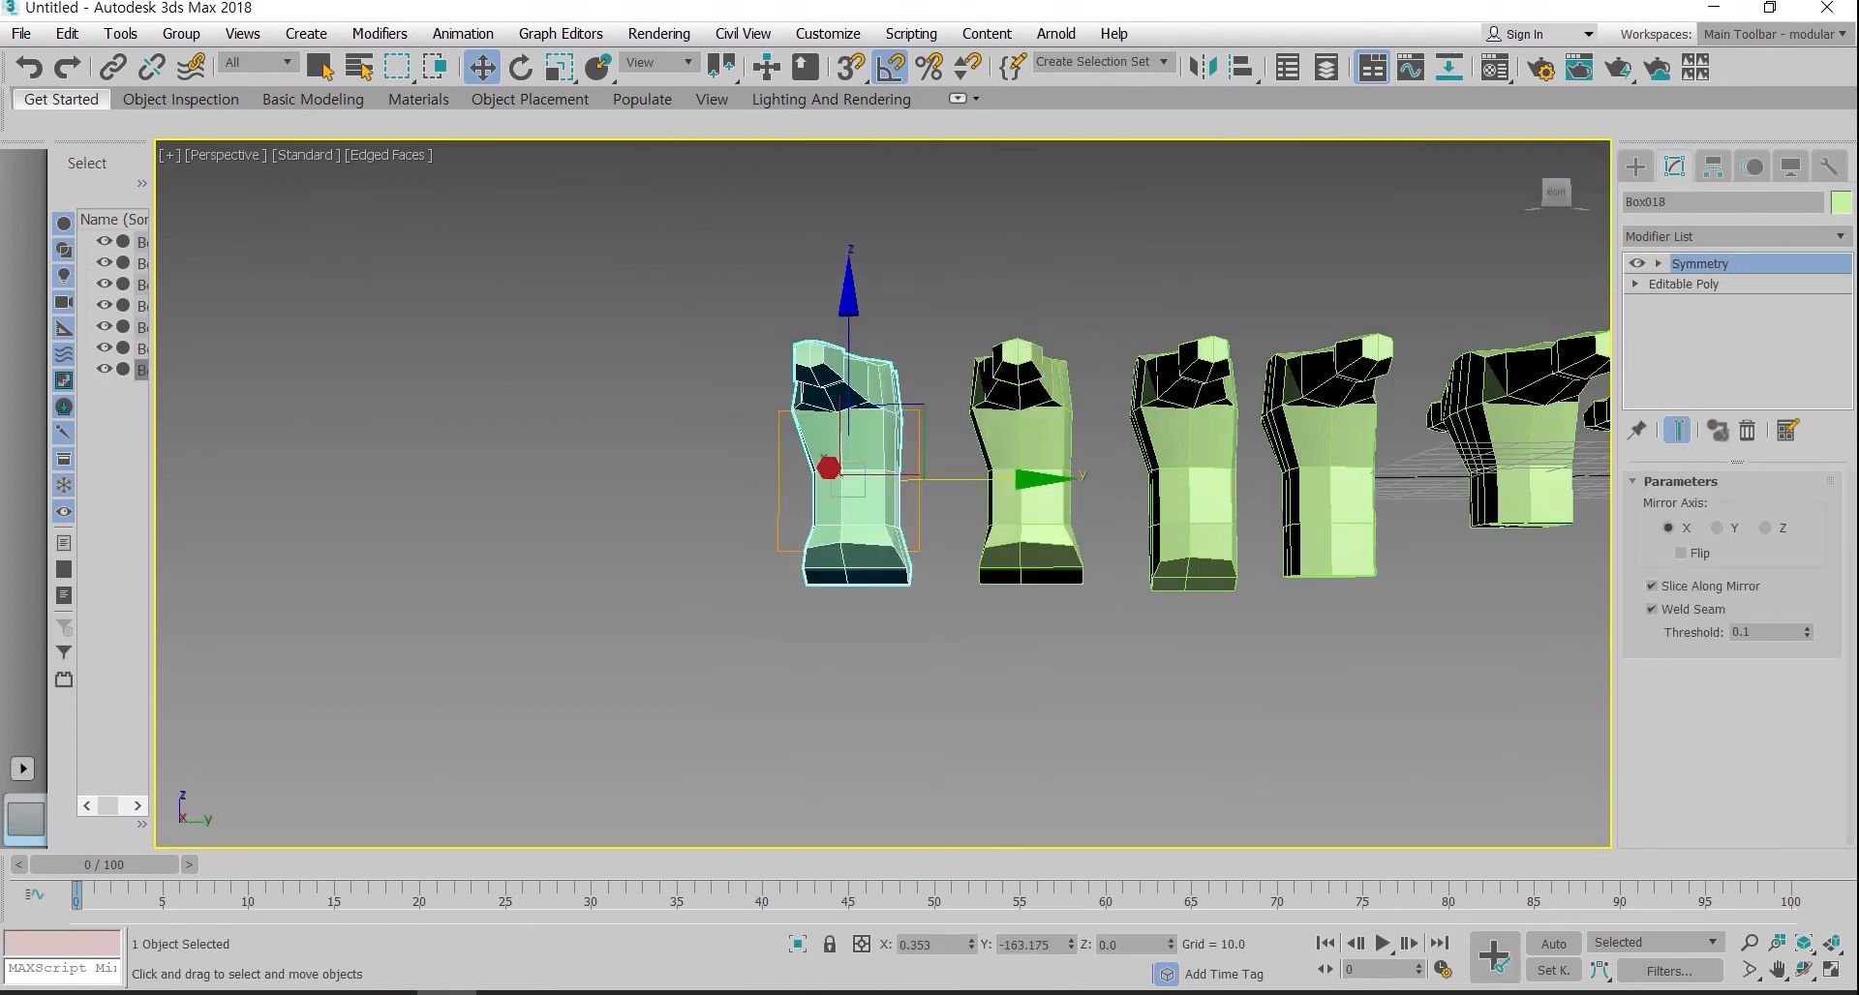
Step: Move the newest copy's four underside hip polygons along negative Y to about Y -164.4
{"action": "scroll", "coordinate": [552, 587], "scroll_direction": "up", "scroll_amount": 3}
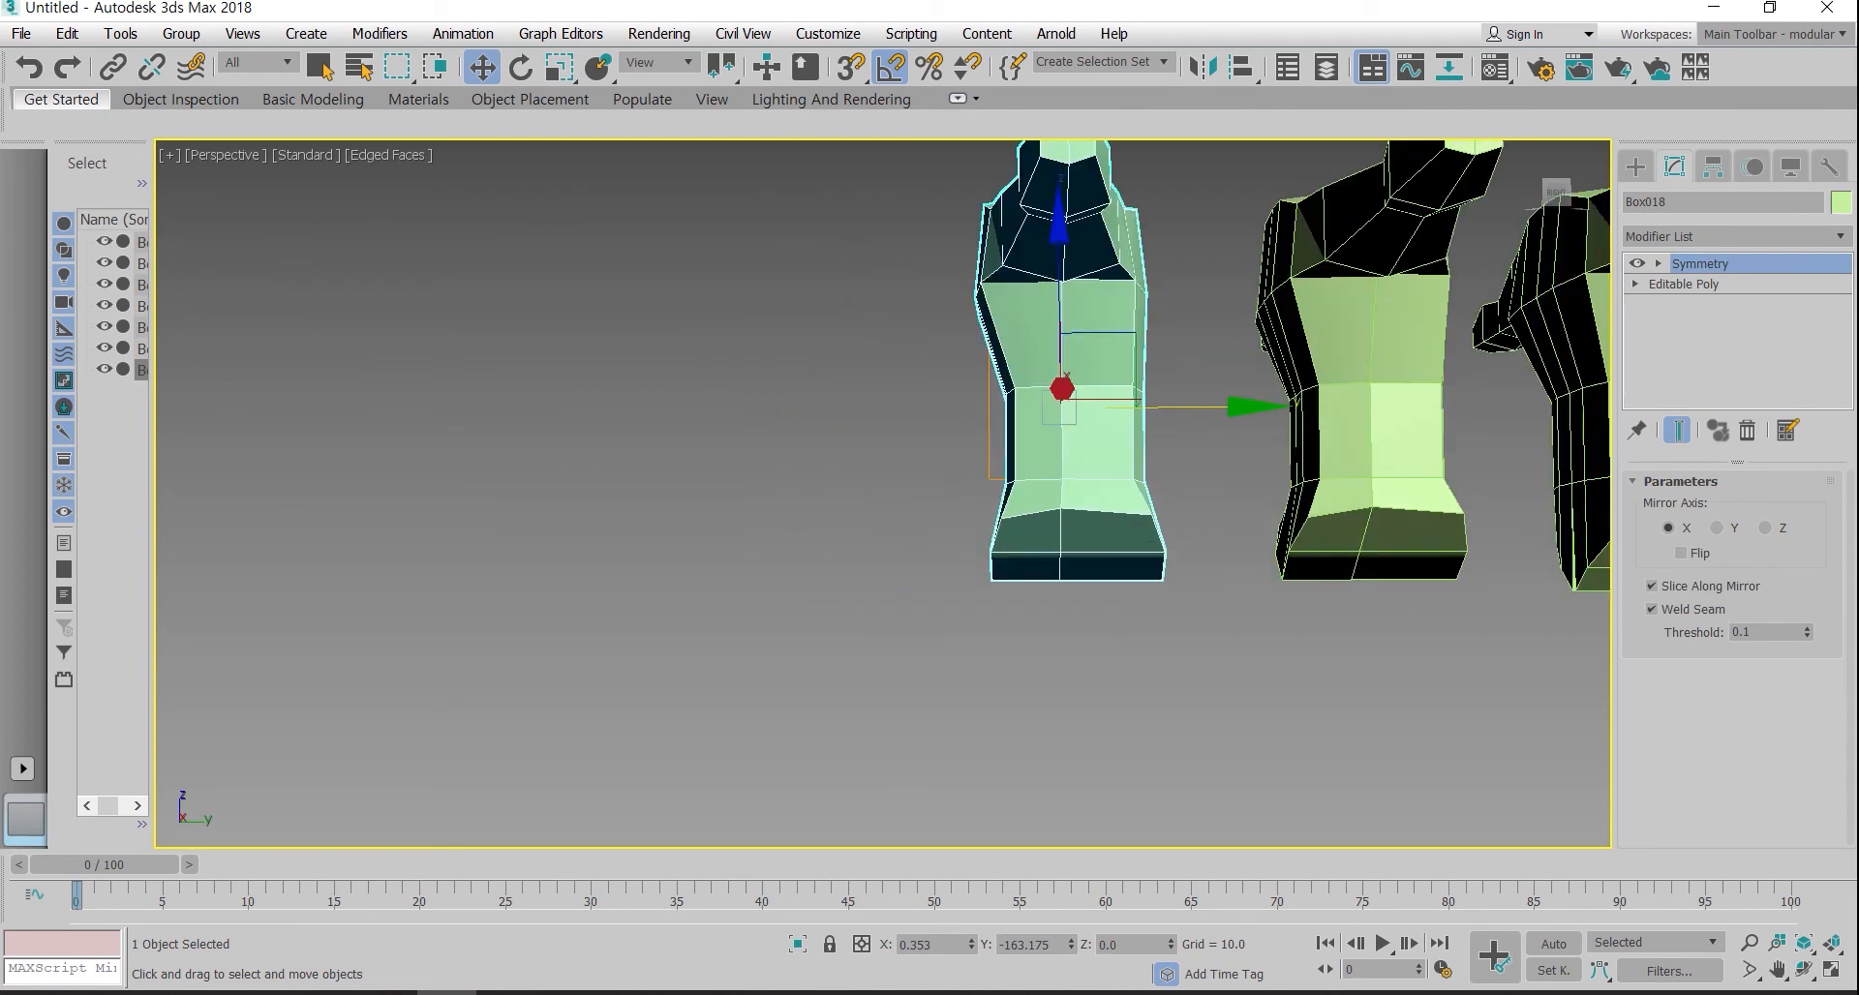
{"action": "left_click", "coordinate": [1634, 284]}
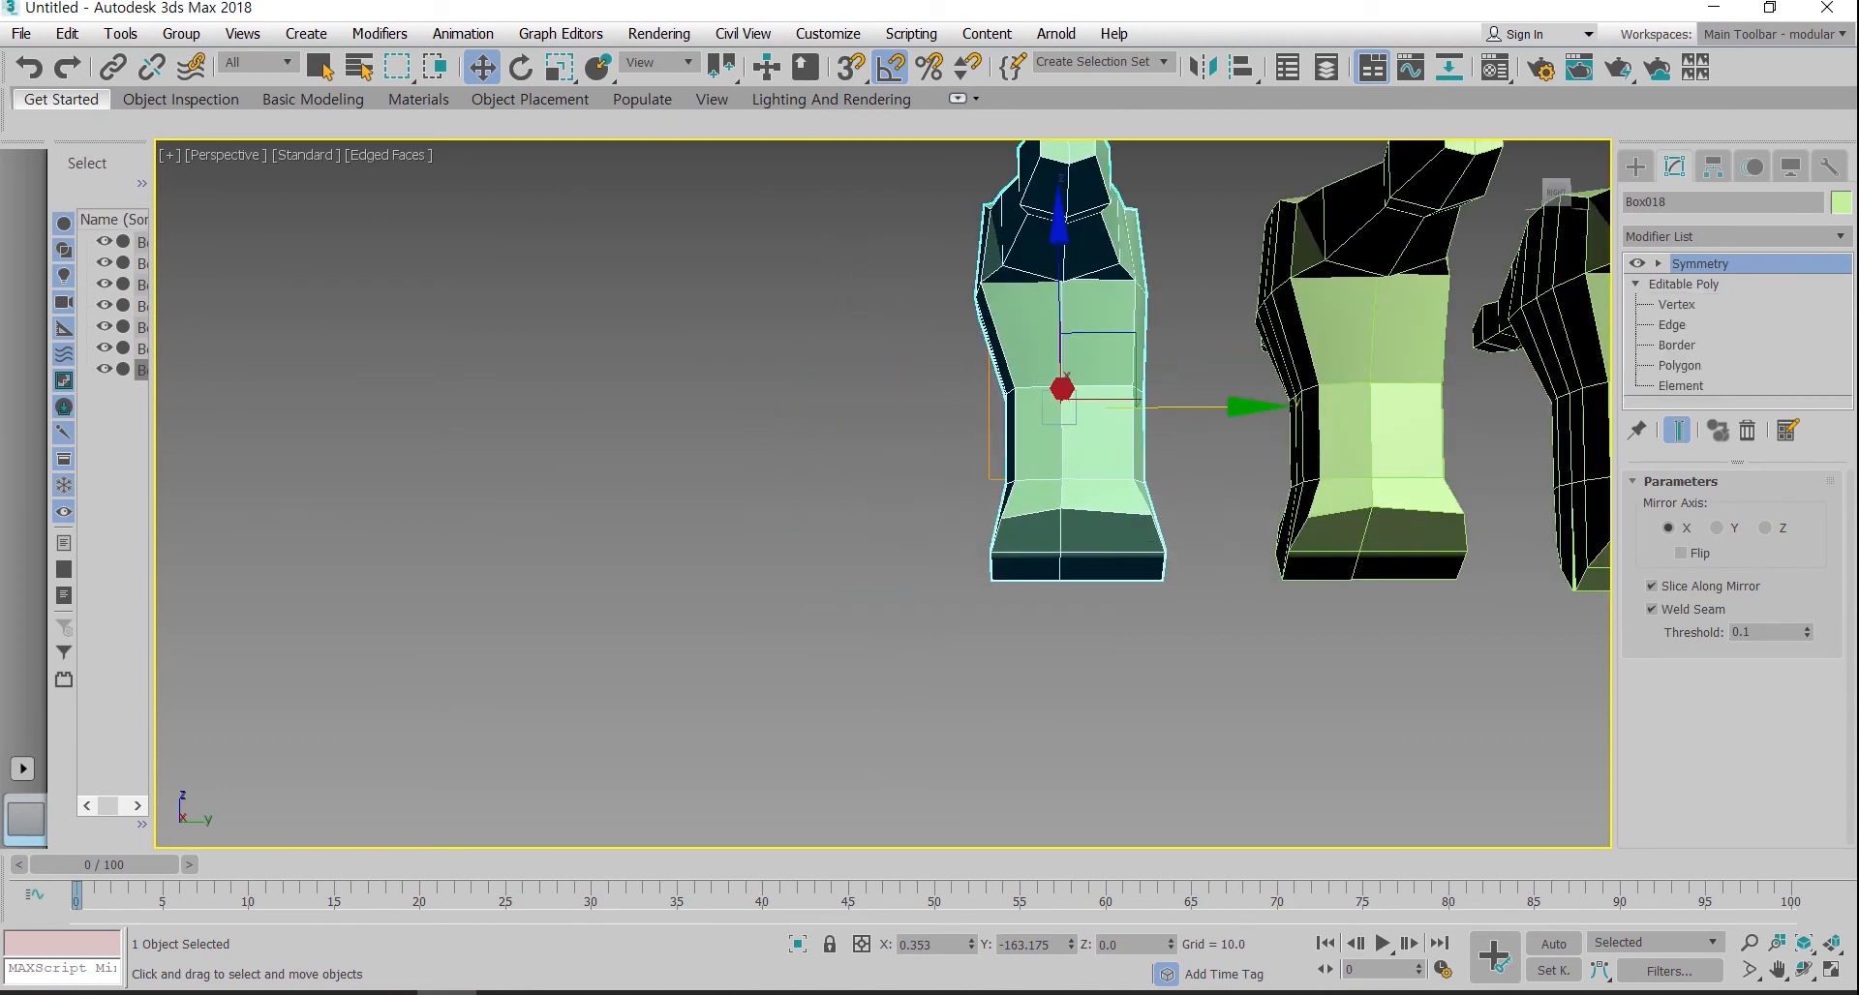
{"action": "left_click", "coordinate": [1679, 365]}
{"action": "scroll", "coordinate": [1107, 574], "scroll_direction": "up", "scroll_amount": 4}
{"action": "middle_click_drag", "start_coordinate": [1108, 574], "coordinate": [1134, 681]}
{"action": "scroll", "coordinate": [1134, 681], "scroll_direction": "down", "scroll_amount": 4}
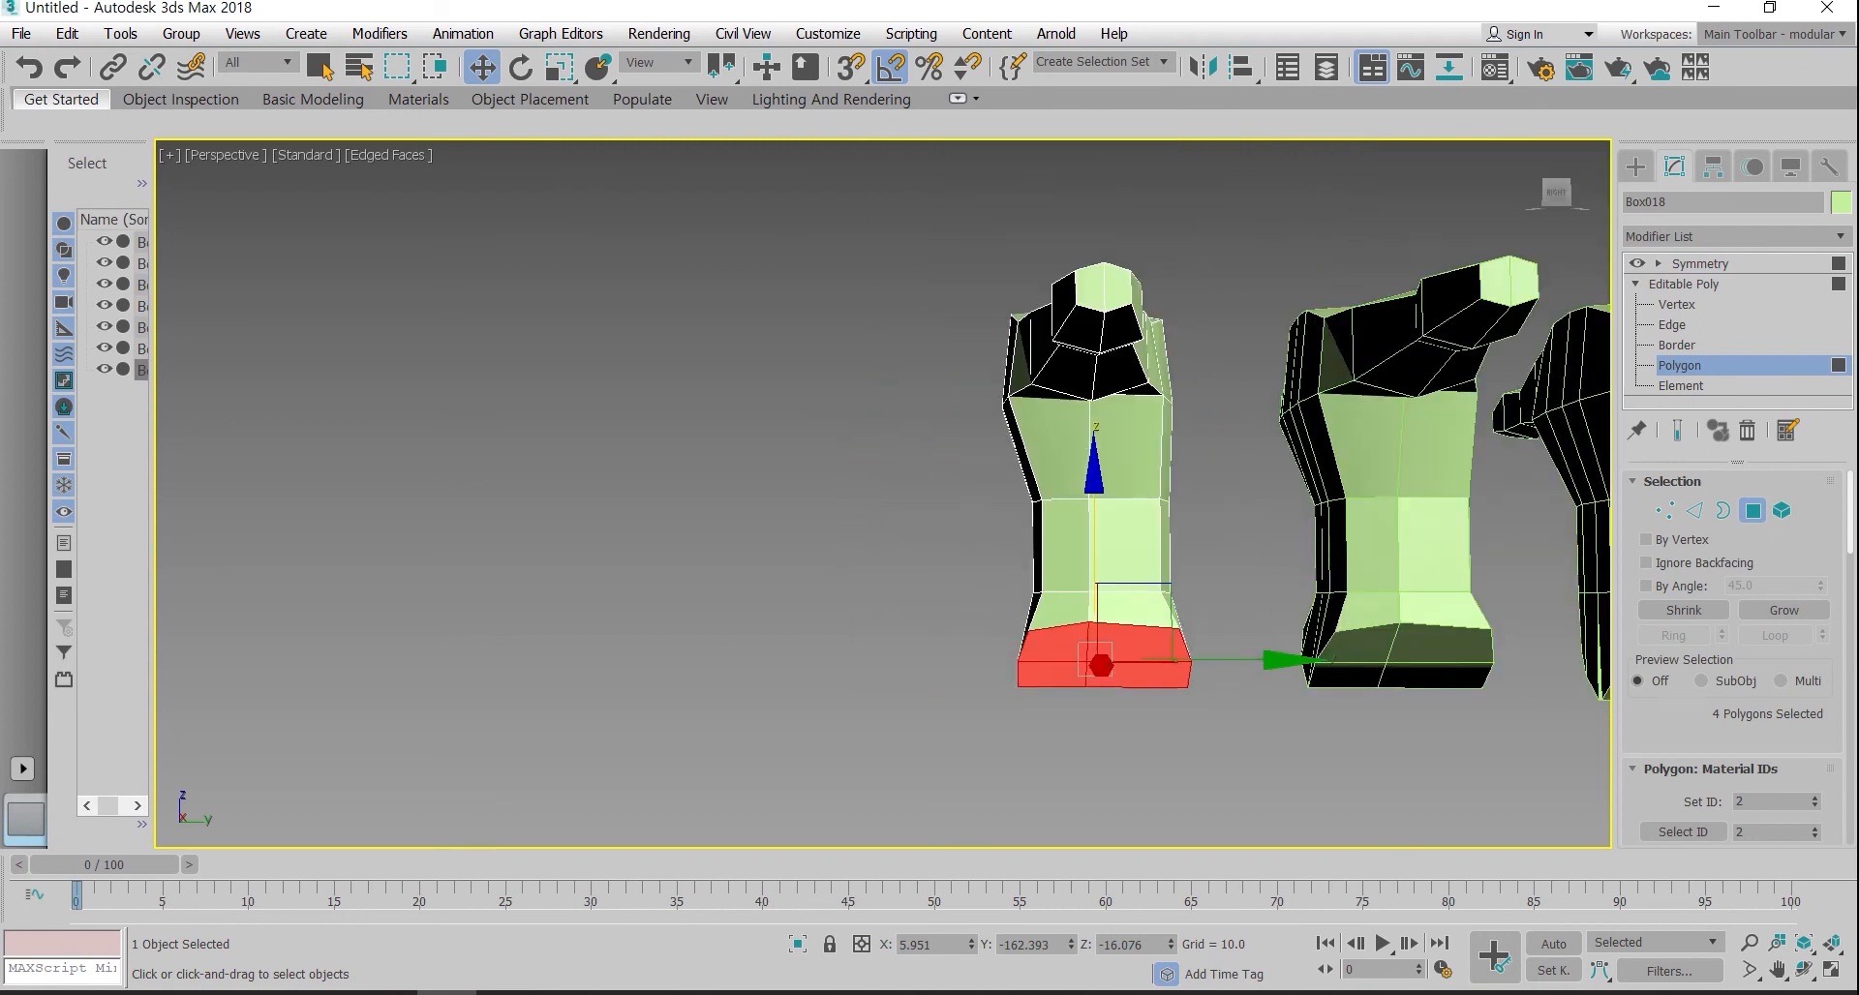
{"action": "left_click_drag", "start_coordinate": [1210, 662], "coordinate": [1172, 661]}
Step: Turn the symmetrical end result back on for the body with the shifted hip polygons
{"action": "left_click_drag", "start_coordinate": [1030, 531], "coordinate": [978, 706]}
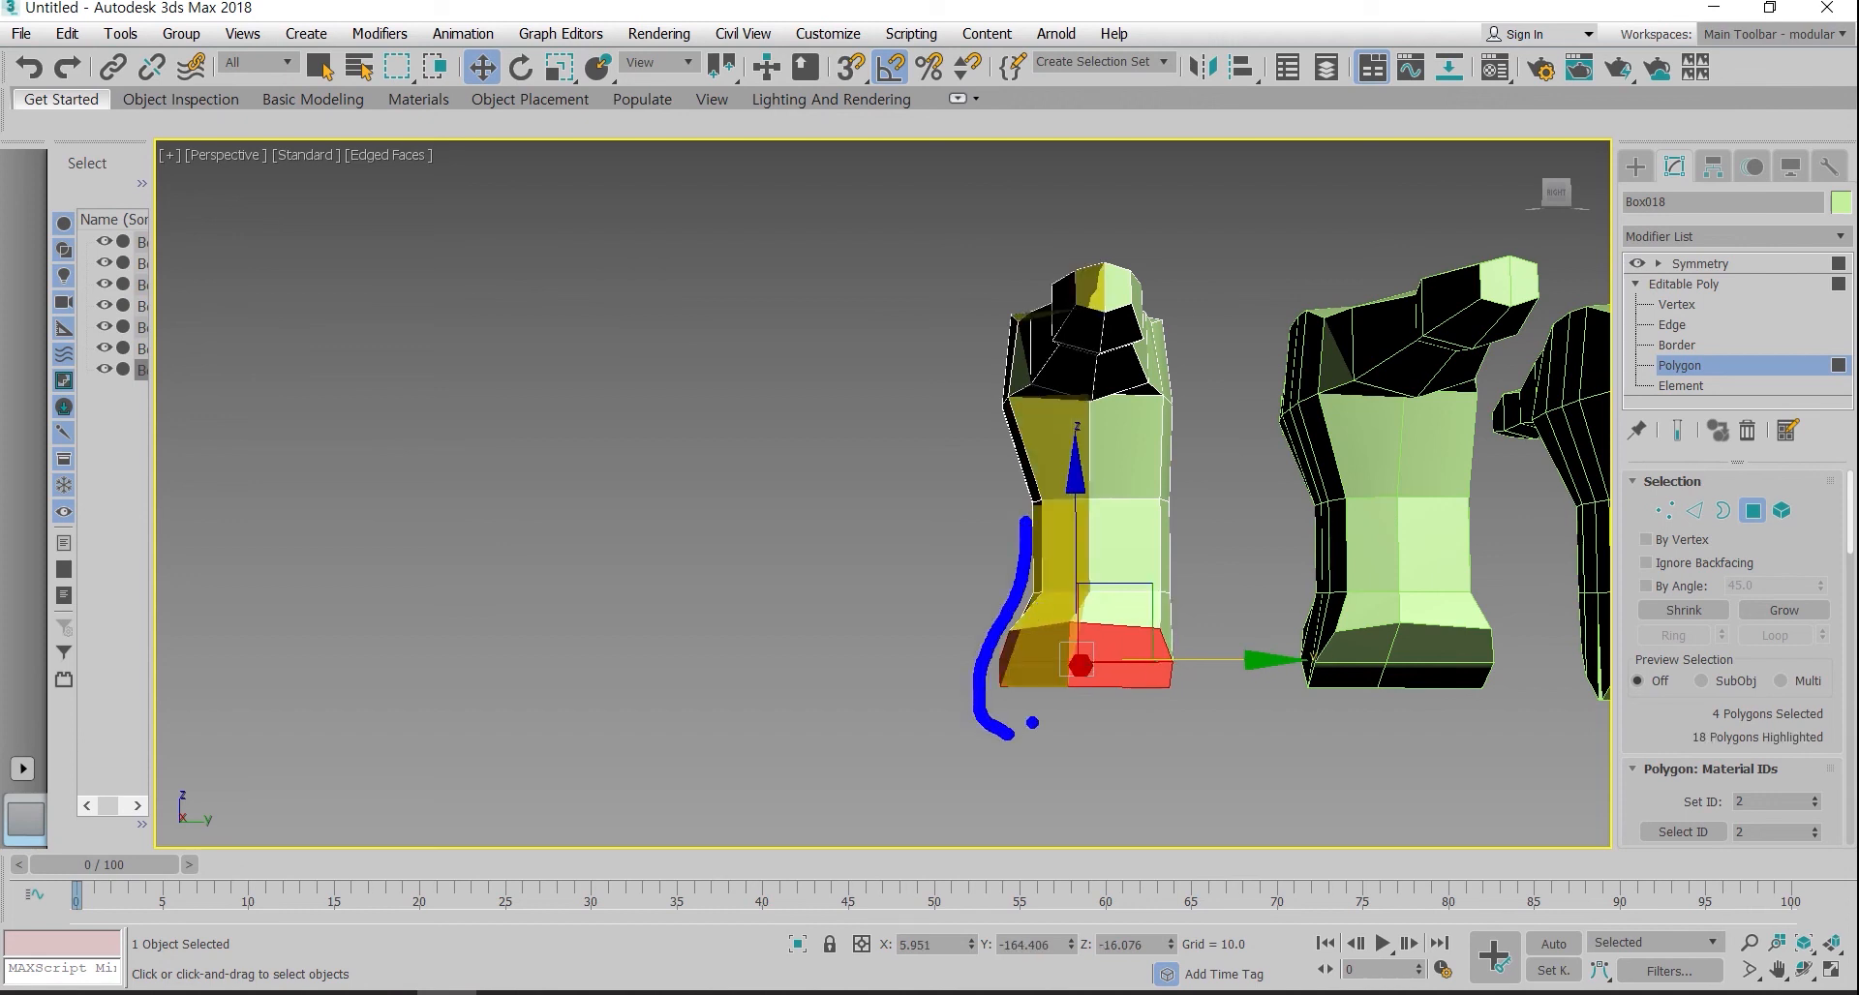
{"action": "key", "text": "Escape"}
{"action": "scroll", "coordinate": [1191, 602], "scroll_direction": "down", "scroll_amount": 4}
{"action": "mouse_move", "coordinate": [1190, 602]}
{"action": "middle_mouse_down", "text": "alt"}
{"action": "mouse_move", "coordinate": [1074, 567]}
{"action": "mouse_move", "coordinate": [1089, 576]}
{"action": "mouse_move", "coordinate": [911, 598]}
{"action": "mouse_move", "coordinate": [1074, 611]}
{"action": "mouse_move", "coordinate": [1055, 591]}
{"action": "middle_mouse_up", "text": "alt"}
{"action": "left_click", "coordinate": [1677, 430]}
{"action": "scroll", "coordinate": [919, 605], "scroll_direction": "up", "scroll_amount": 5}
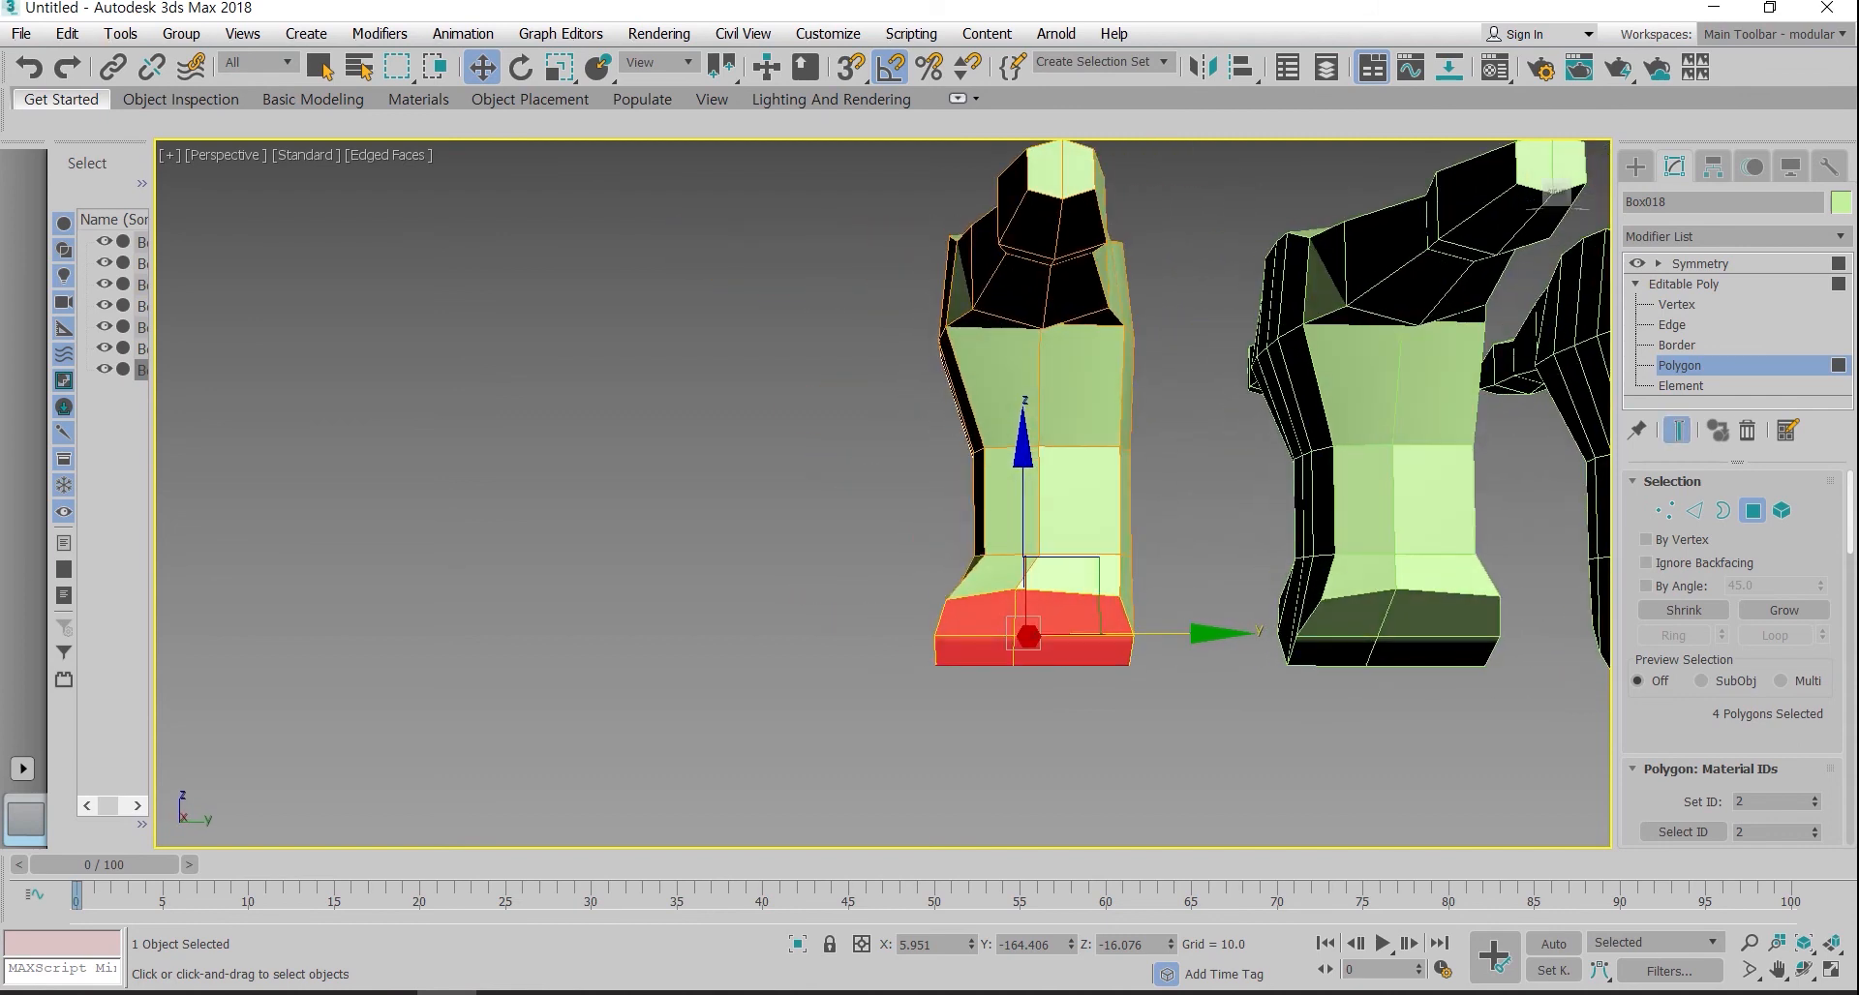
Step: Scale the newest body's four hip polygons slightly and move them along X to about 5.6, closing the gap at the symmetry seam
{"action": "key", "text": "r"}
{"action": "left_click_drag", "start_coordinate": [1056, 666], "coordinate": [1056, 677]}
{"action": "middle_click_drag", "start_coordinate": [1210, 668], "coordinate": [1081, 554], "text": "alt"}
{"action": "scroll", "coordinate": [1081, 554], "scroll_direction": "up", "scroll_amount": 2}
{"action": "key", "text": "w"}
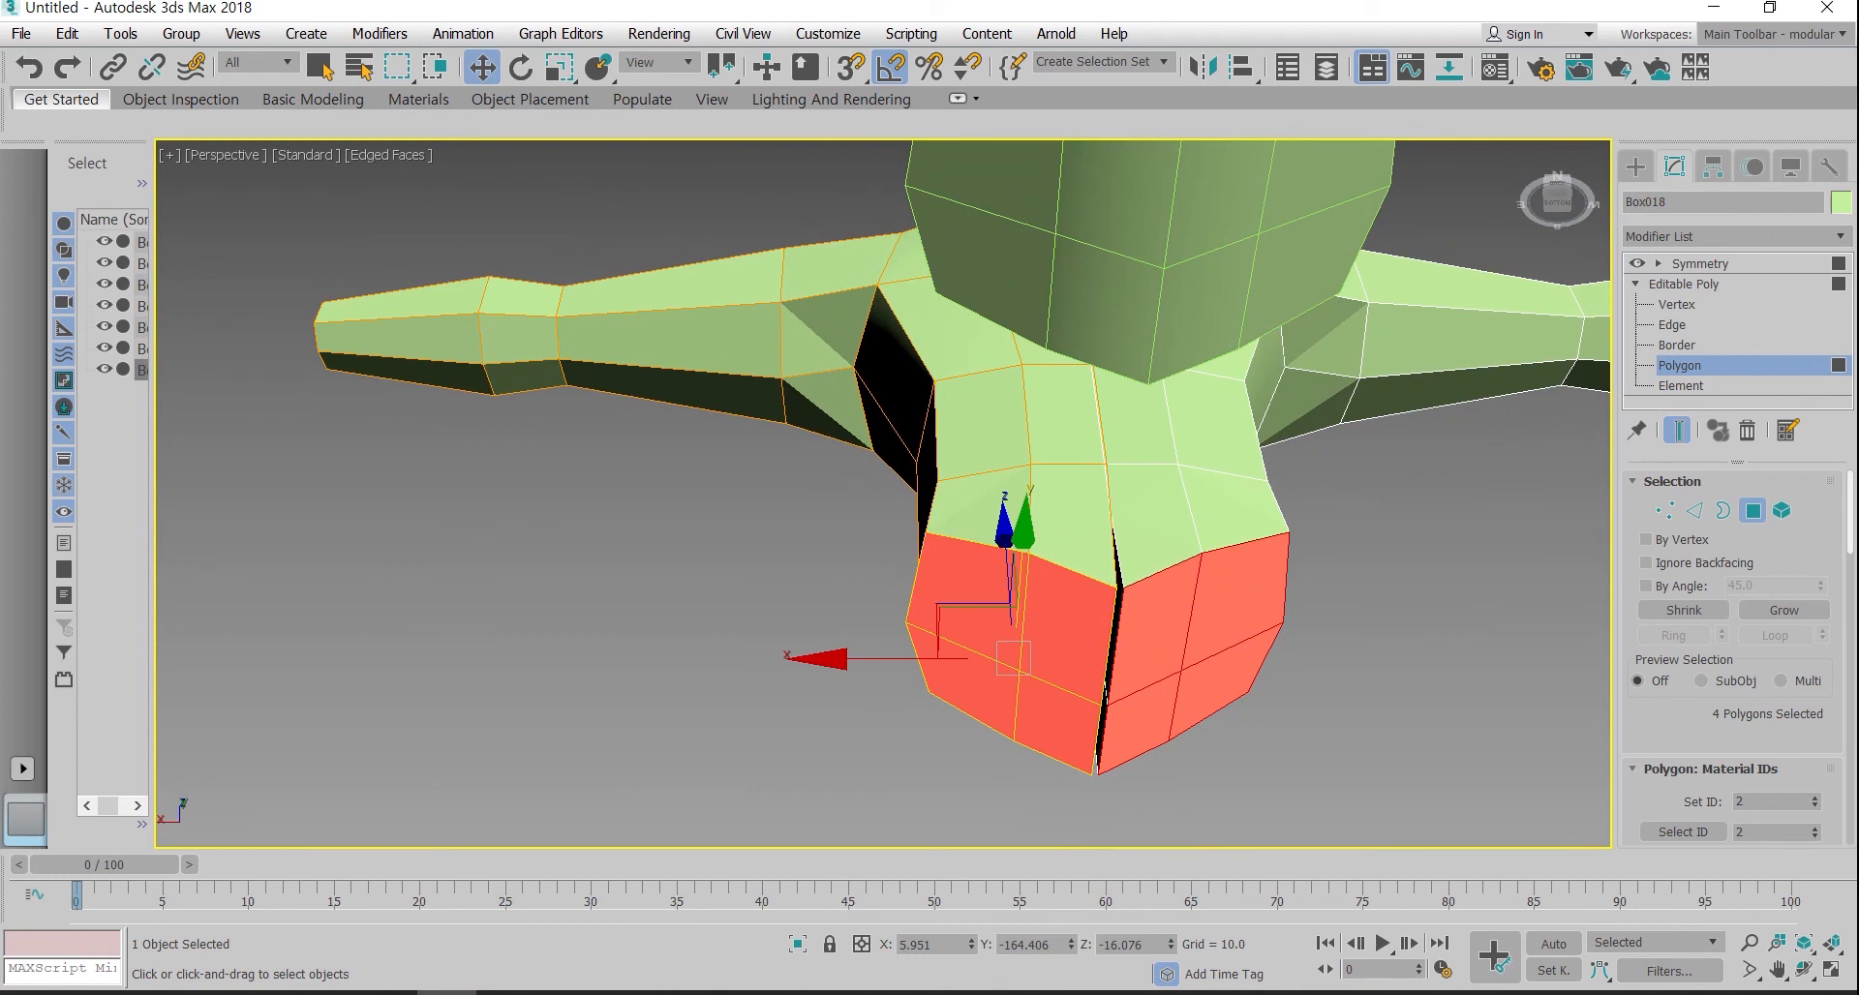
{"action": "left_click_drag", "start_coordinate": [891, 658], "coordinate": [897, 658]}
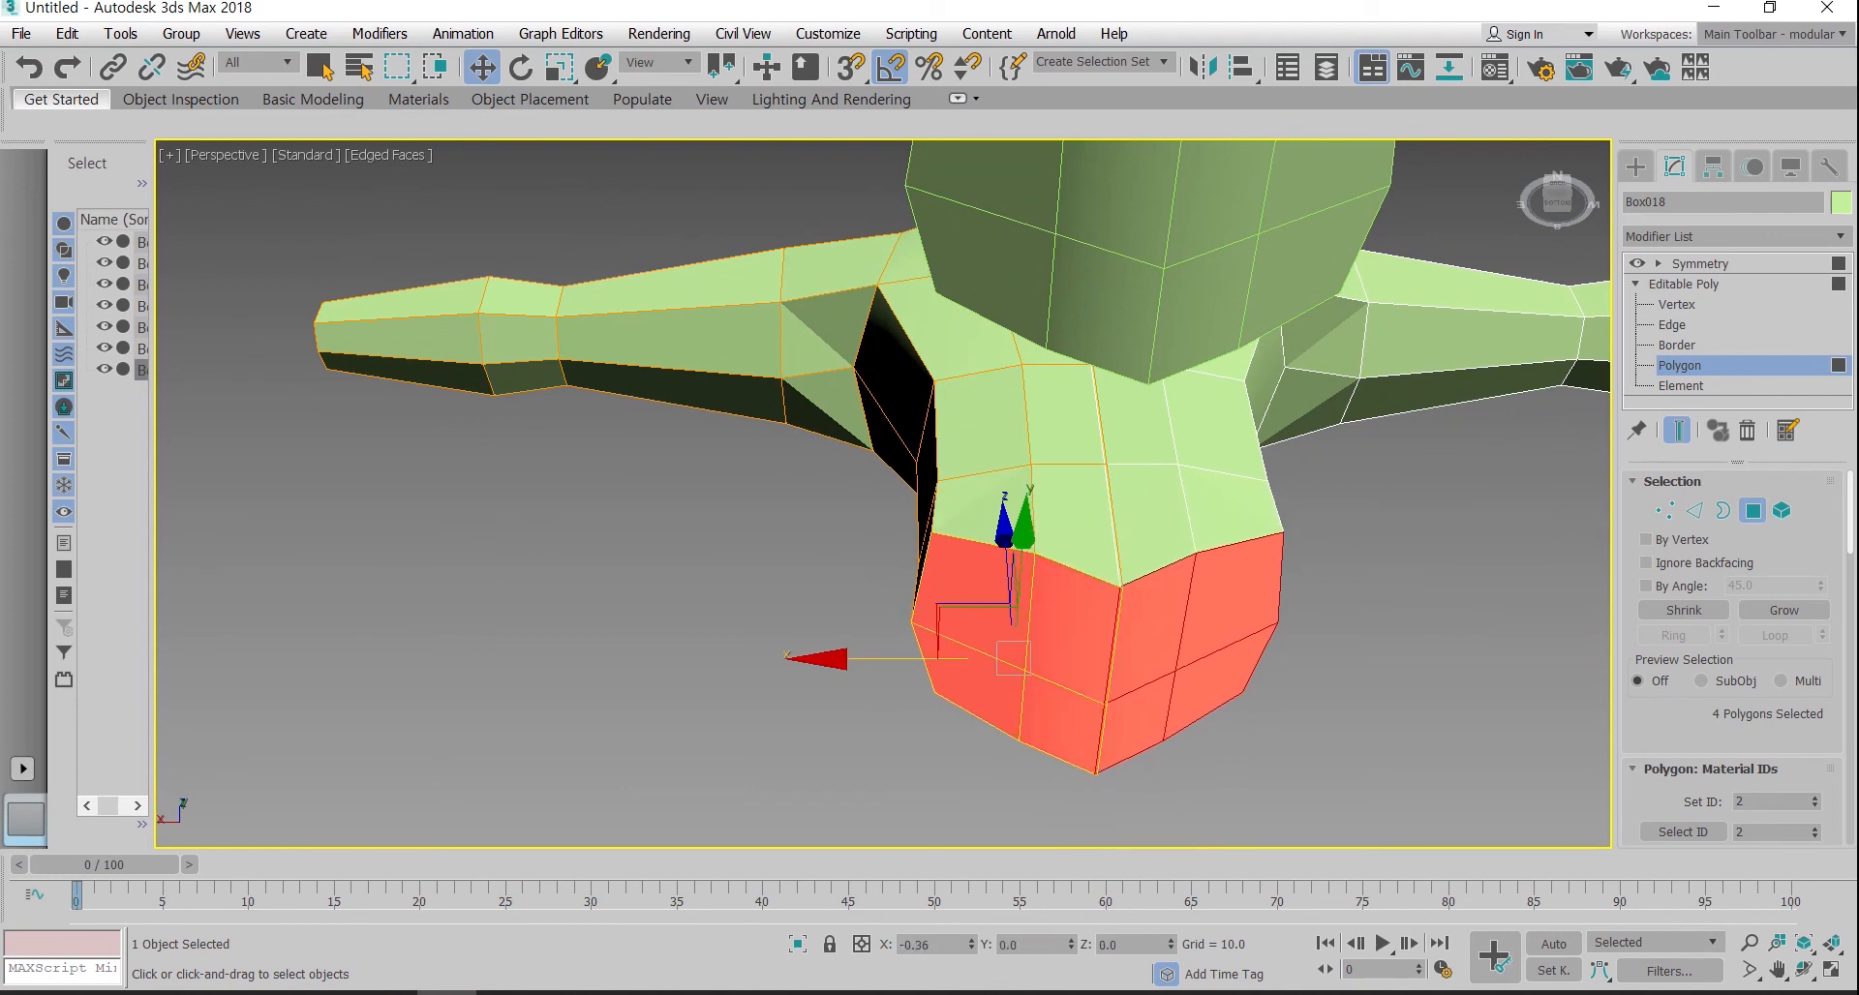
{"action": "middle_click_drag", "start_coordinate": [897, 658], "coordinate": [1109, 738], "text": "alt"}
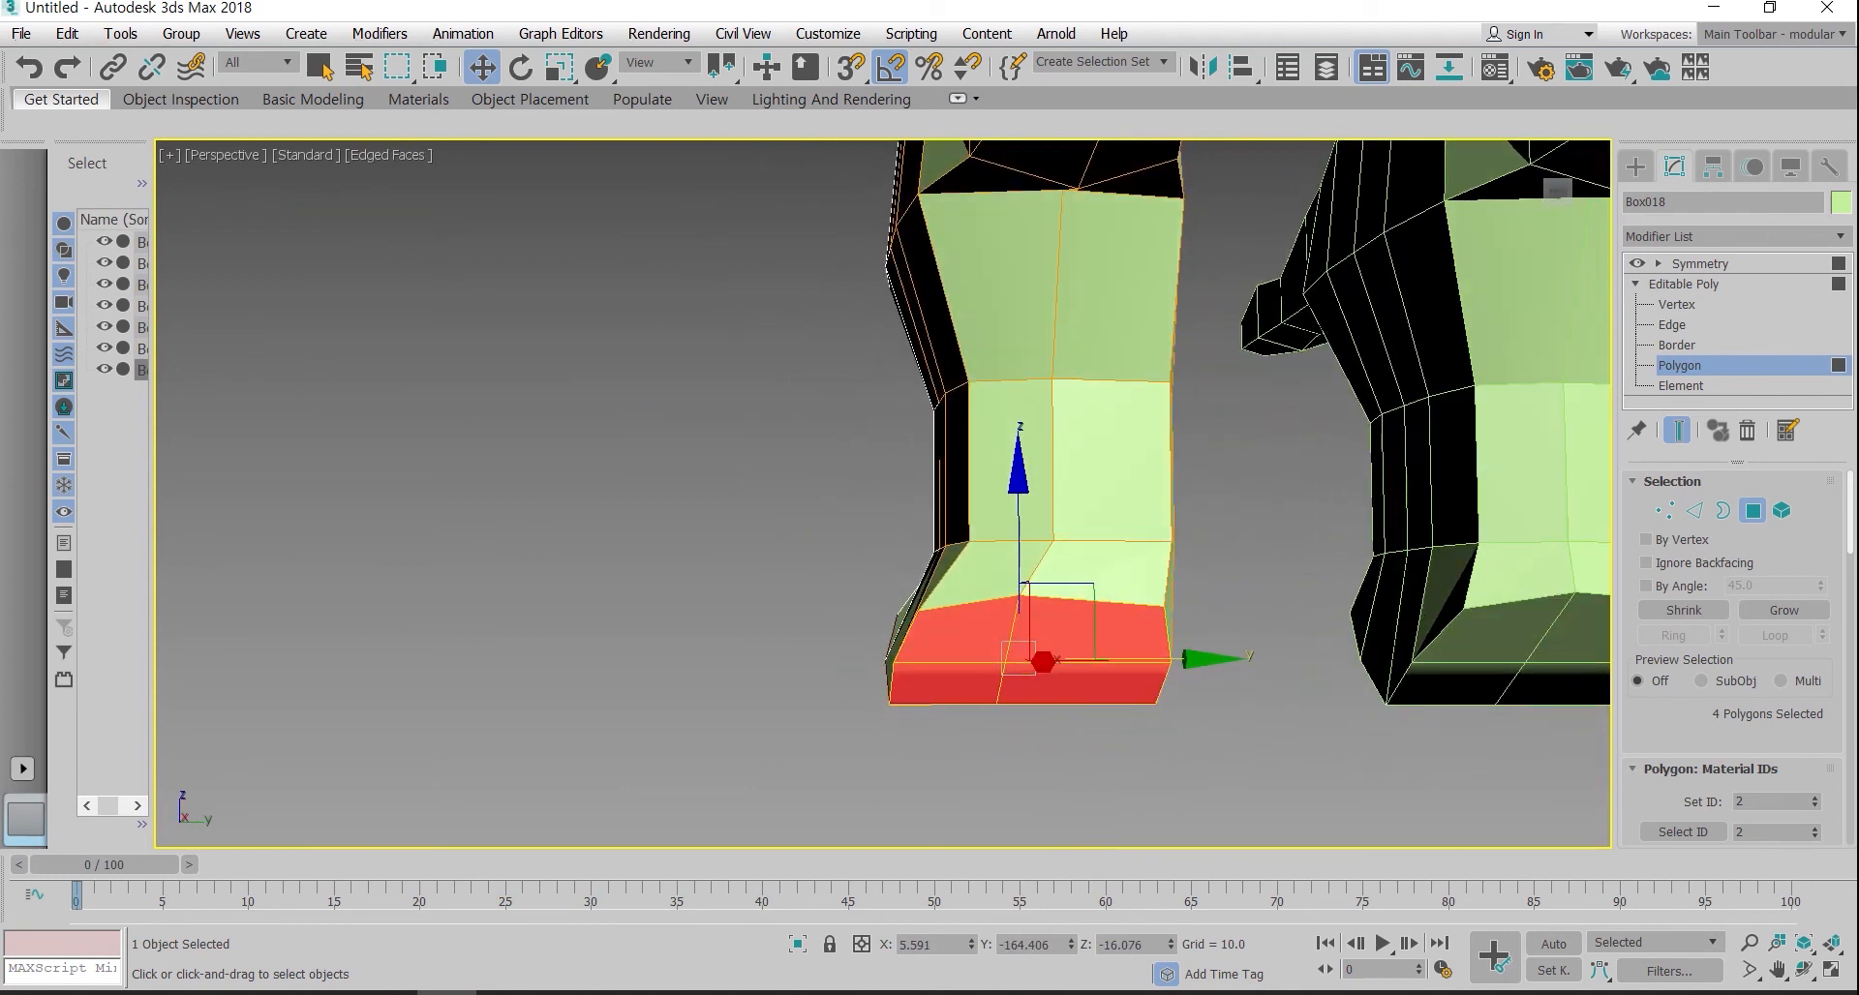
Step: Leave polygon editing on the newest body copy and clear the object selection
{"action": "scroll", "coordinate": [1220, 648], "scroll_direction": "down", "scroll_amount": 5}
{"action": "middle_click_drag", "start_coordinate": [1220, 648], "coordinate": [1143, 624], "text": "alt"}
{"action": "middle_click_drag", "start_coordinate": [1423, 608], "coordinate": [870, 648]}
{"action": "key", "text": "4"}
{"action": "key", "text": "ctrl+d"}
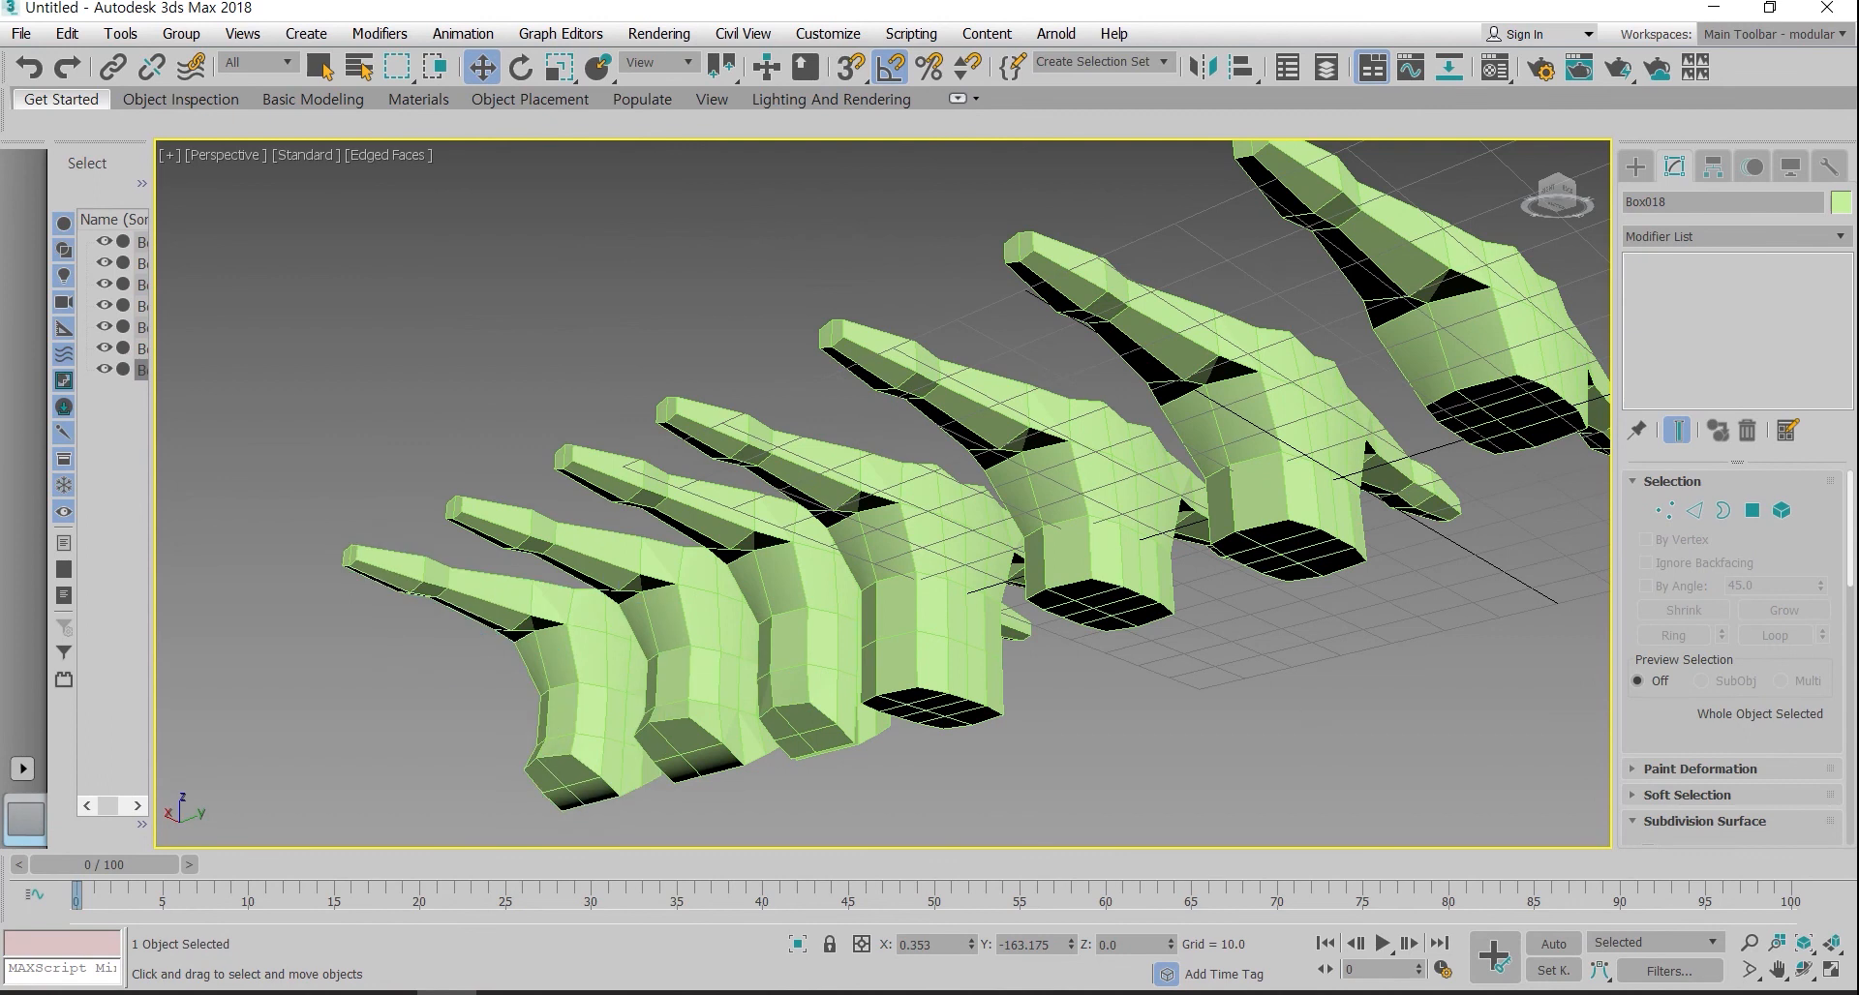
{"action": "scroll", "coordinate": [1292, 684], "scroll_direction": "down", "scroll_amount": 4}
{"action": "middle_click_drag", "start_coordinate": [1292, 685], "coordinate": [1060, 629], "text": "alt"}
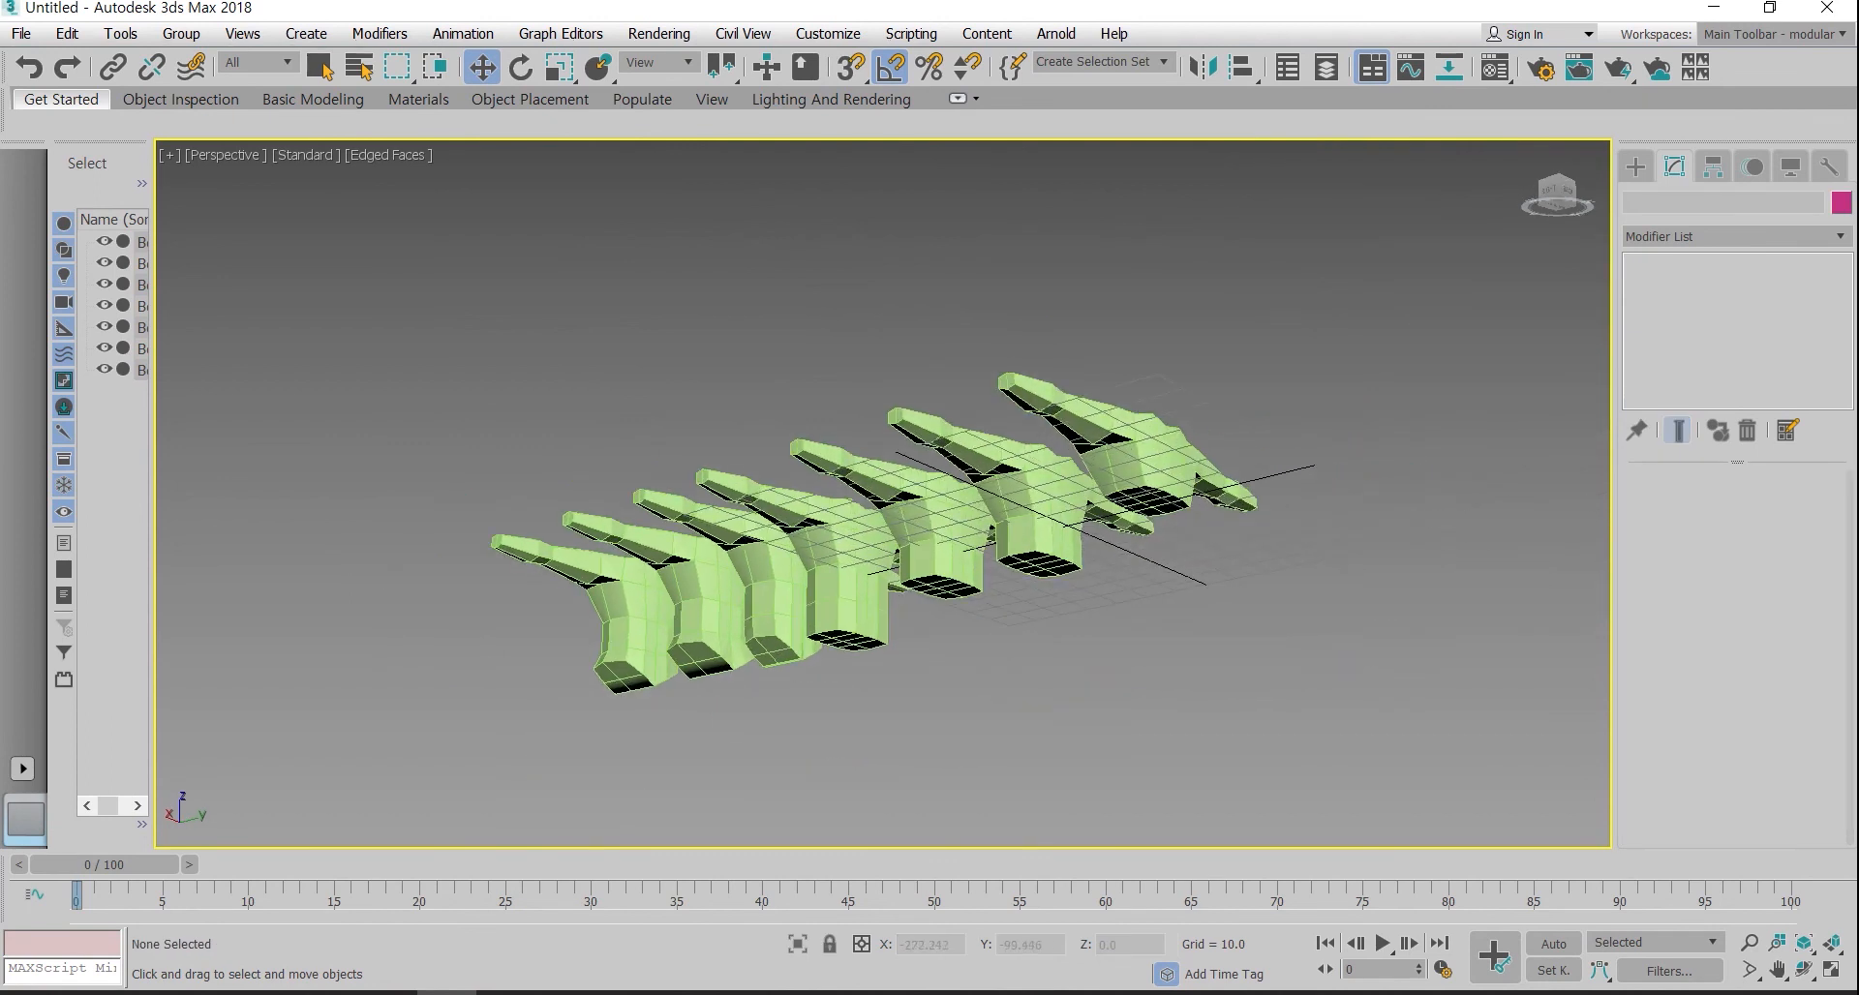
Step: Undo the last three actions and select all seven body copies in the scene
{"action": "key", "text": "ctrl+z"}
{"action": "key", "text": "ctrl+z"}
{"action": "key", "text": "ctrl+z"}
{"action": "key", "text": "ctrl+a"}
{"action": "scroll", "coordinate": [871, 435], "scroll_direction": "up", "scroll_amount": 5}
{"action": "key", "text": "q"}
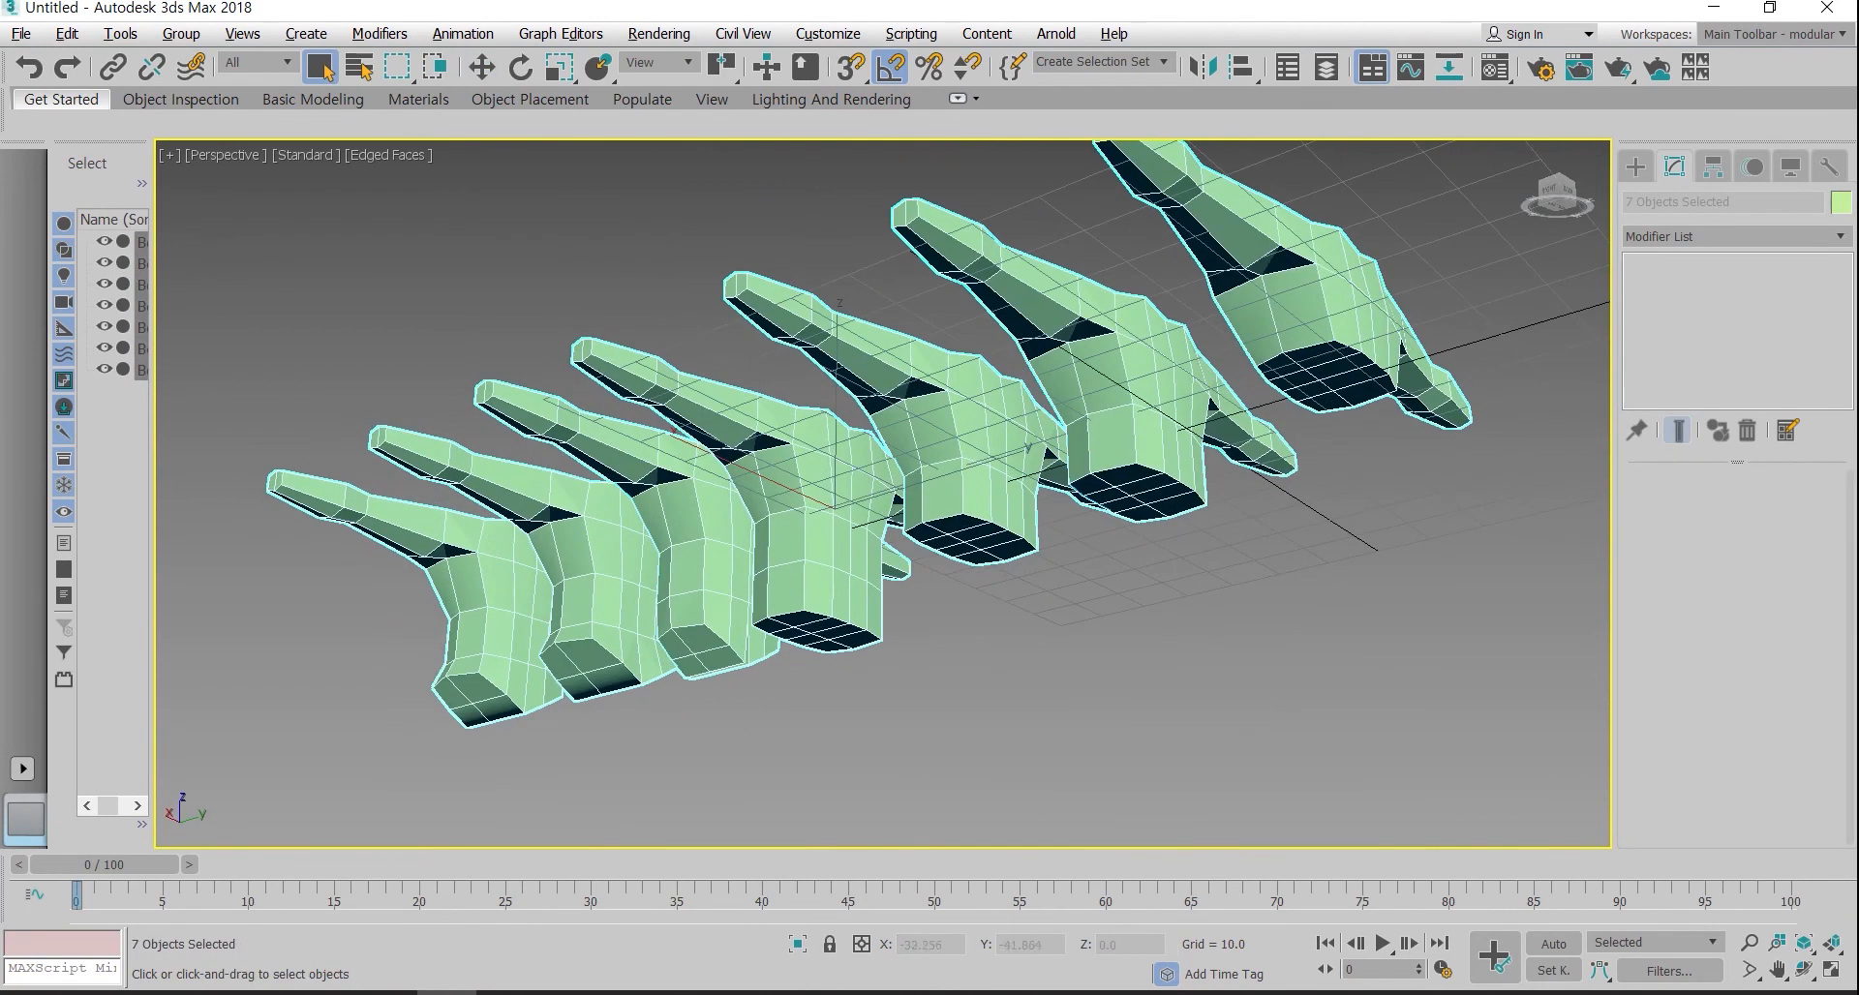
Step: Apply a shared Edit Poly modifier to the seven selected bodies and enter polygon editing to compare their underside hip polygons
{"action": "key", "text": "e"}
{"action": "left_click", "coordinate": [1736, 236]}
{"action": "key", "text": "e"}
{"action": "key", "text": "e"}
{"action": "key", "text": "e"}
{"action": "key", "text": "e"}
{"action": "key", "text": "Return"}
{"action": "key", "text": "4"}
{"action": "mouse_move", "coordinate": [1466, 484]}
{"action": "middle_mouse_down", "text": "alt"}
{"action": "mouse_move", "coordinate": [1470, 568]}
{"action": "mouse_move", "coordinate": [1466, 489]}
{"action": "mouse_move", "coordinate": [1094, 571]}
{"action": "mouse_move", "coordinate": [1157, 537]}
{"action": "middle_mouse_up", "text": "alt"}
{"action": "key", "text": "q"}
{"action": "mouse_move", "coordinate": [762, 664]}
{"action": "left_mouse_down"}
{"action": "mouse_move", "coordinate": [718, 614]}
{"action": "mouse_move", "coordinate": [742, 620]}
{"action": "left_mouse_up"}
{"action": "left_click_drag", "start_coordinate": [734, 721], "coordinate": [737, 789]}
{"action": "left_click_drag", "start_coordinate": [738, 724], "coordinate": [772, 772]}
{"action": "left_click_drag", "start_coordinate": [796, 757], "coordinate": [800, 770]}
{"action": "mouse_move", "coordinate": [830, 739]}
{"action": "left_mouse_down"}
{"action": "mouse_move", "coordinate": [842, 782]}
{"action": "mouse_move", "coordinate": [921, 786]}
{"action": "left_mouse_up"}
{"action": "left_click_drag", "start_coordinate": [956, 769], "coordinate": [987, 796]}
{"action": "left_click_drag", "start_coordinate": [385, 623], "coordinate": [306, 618]}
{"action": "mouse_move", "coordinate": [319, 593]}
{"action": "left_mouse_down"}
{"action": "mouse_move", "coordinate": [322, 635]}
{"action": "mouse_move", "coordinate": [249, 765]}
{"action": "left_mouse_up"}
{"action": "left_click_drag", "start_coordinate": [276, 677], "coordinate": [400, 767]}
{"action": "left_click_drag", "start_coordinate": [475, 754], "coordinate": [484, 791]}
{"action": "left_click_drag", "start_coordinate": [566, 668], "coordinate": [527, 709]}
{"action": "left_click_drag", "start_coordinate": [603, 682], "coordinate": [605, 710]}
{"action": "left_click_drag", "start_coordinate": [639, 683], "coordinate": [647, 714]}
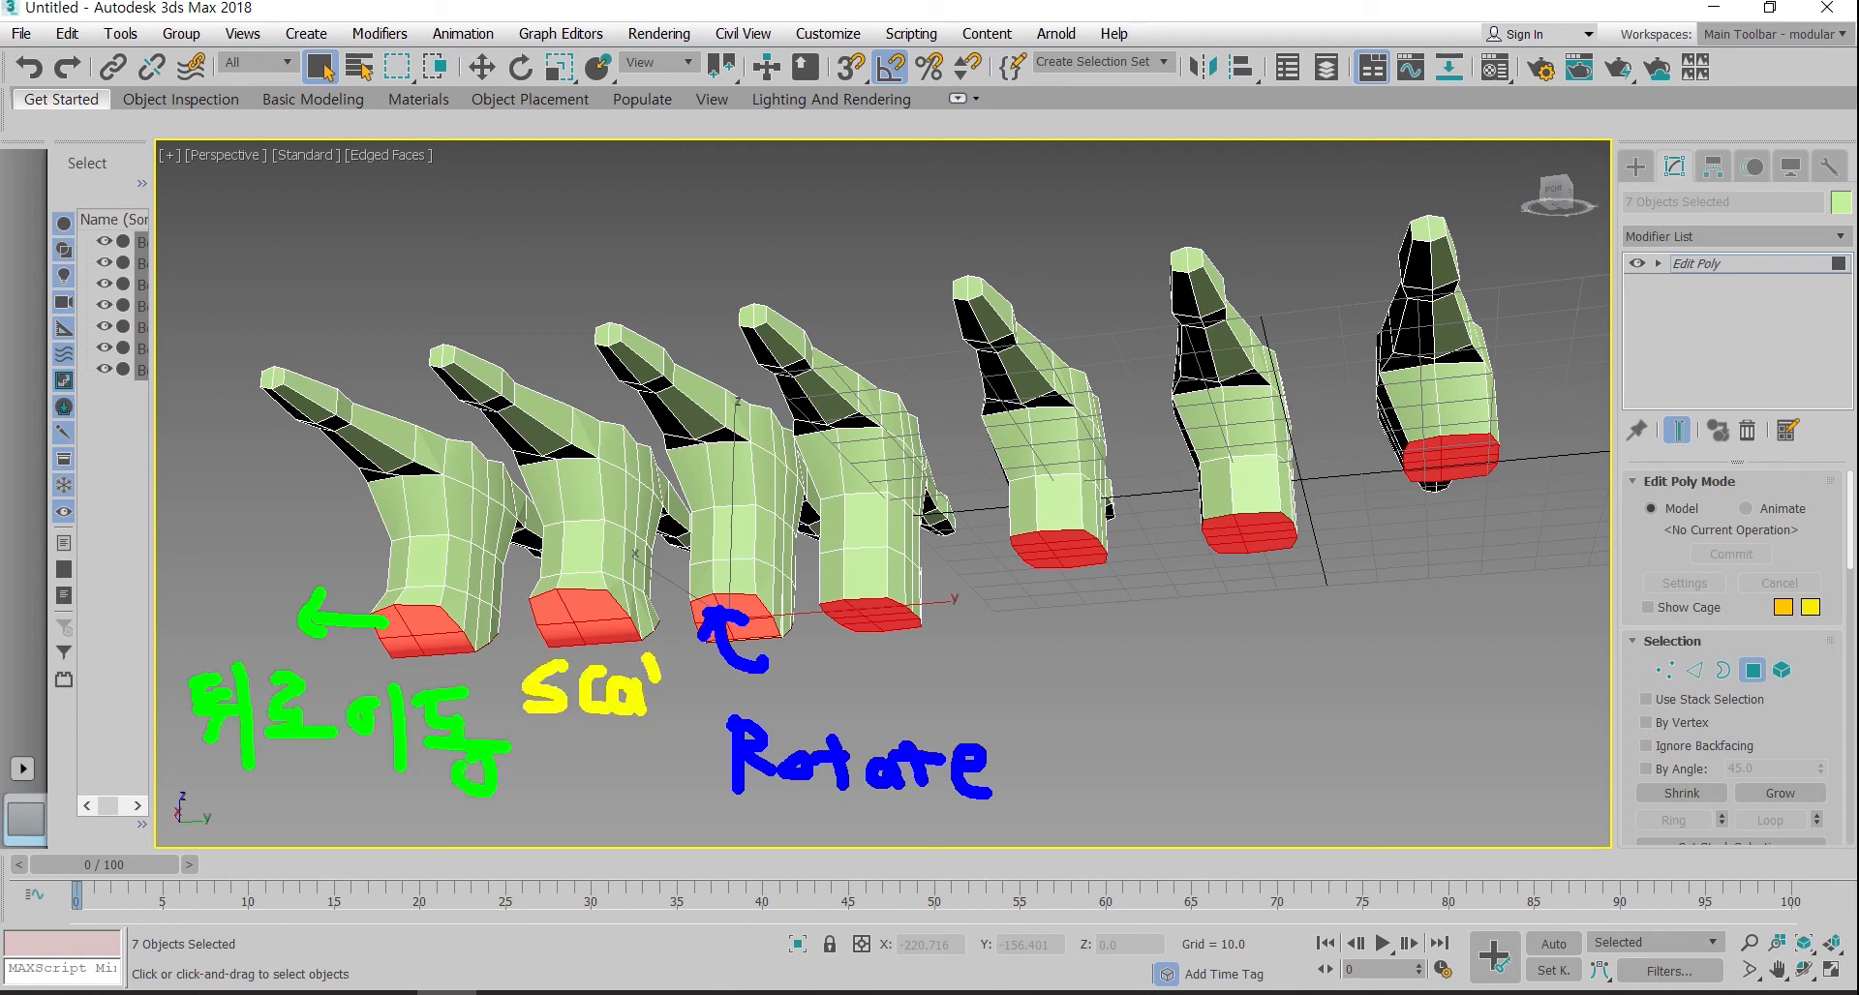